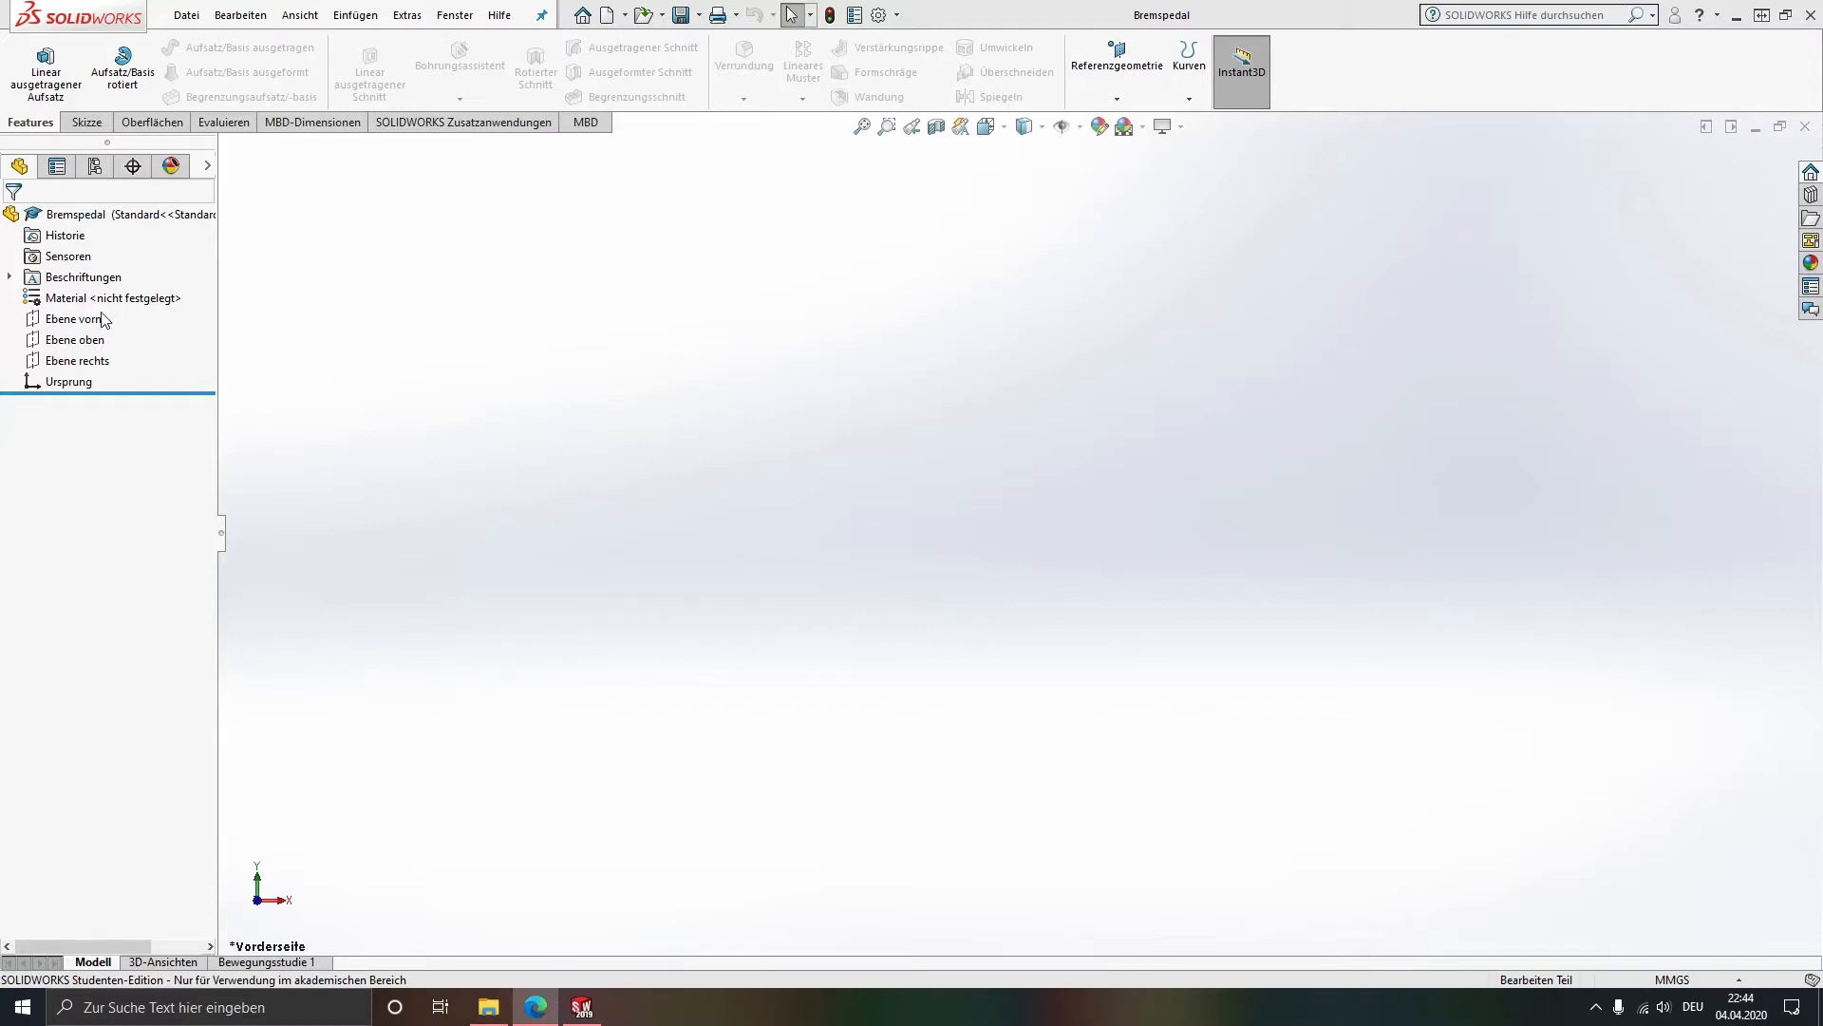
# Step: Start a sketch on the top plane (Ebene oben) and draw a corner rectangle from the origin, about 29 mm wide and 87 mm high
pyautogui.click(86, 340)
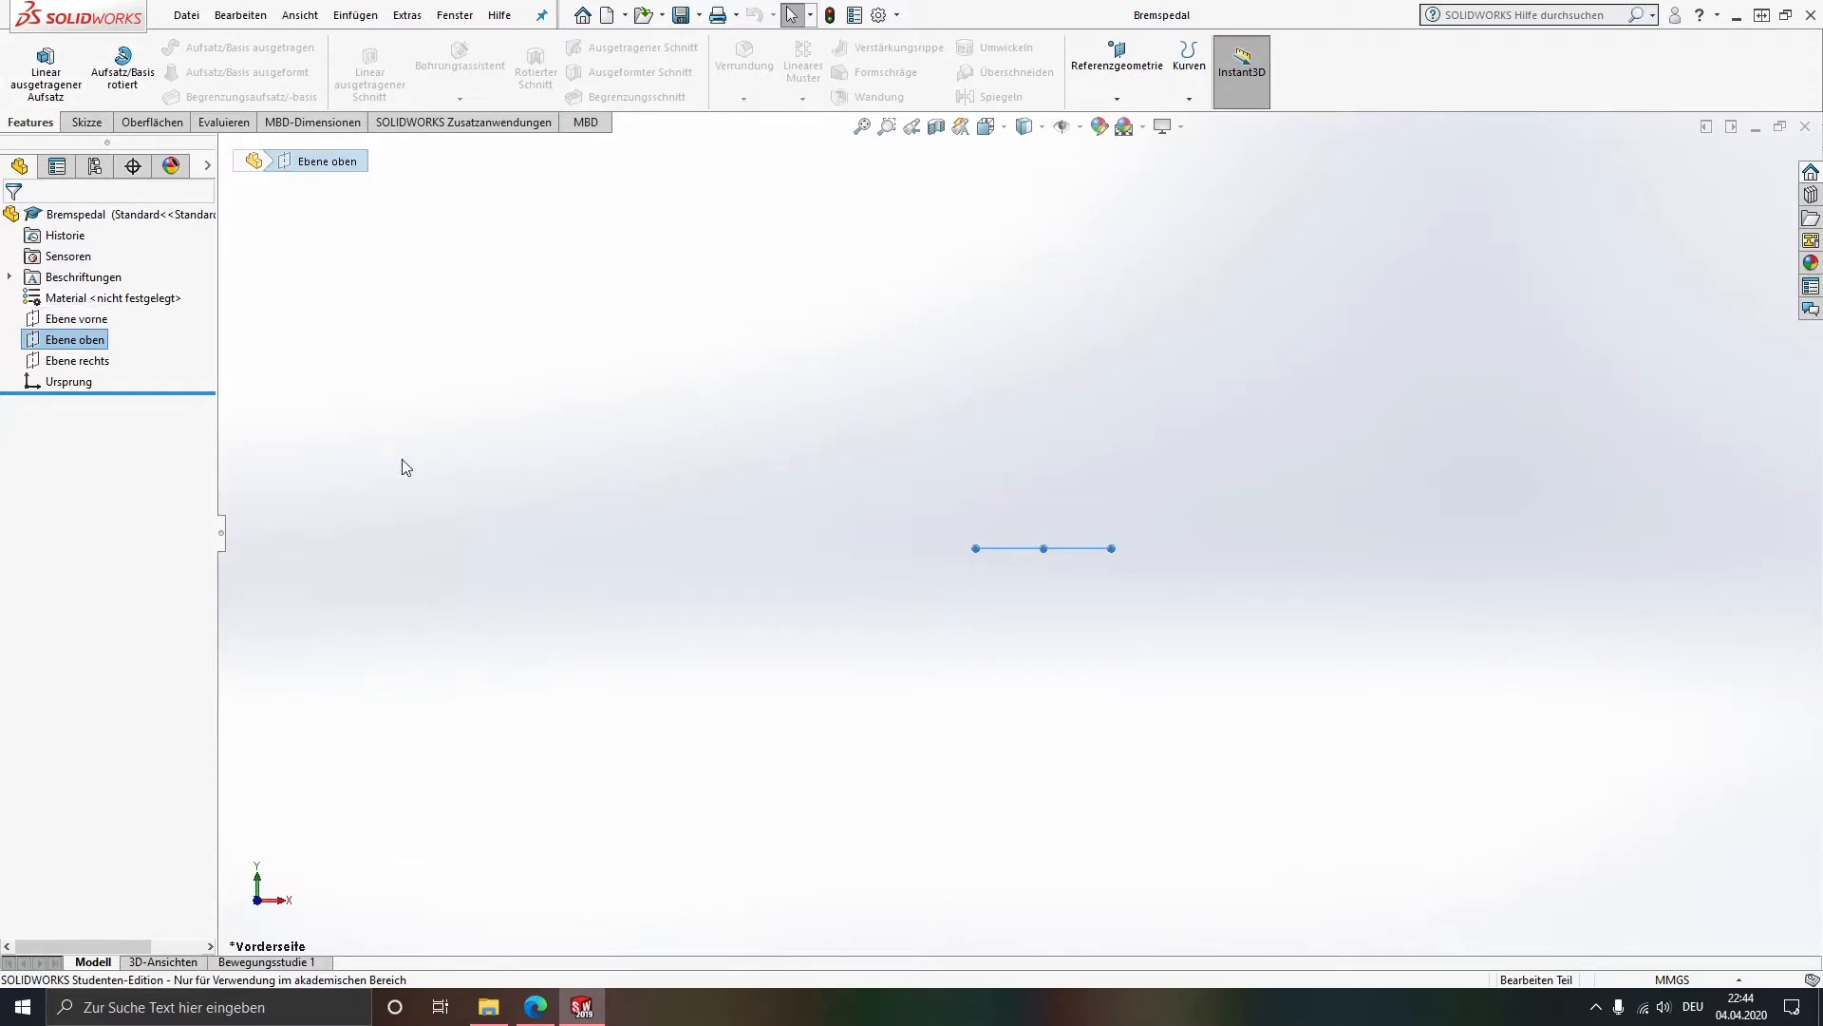
pyautogui.click(86, 121)
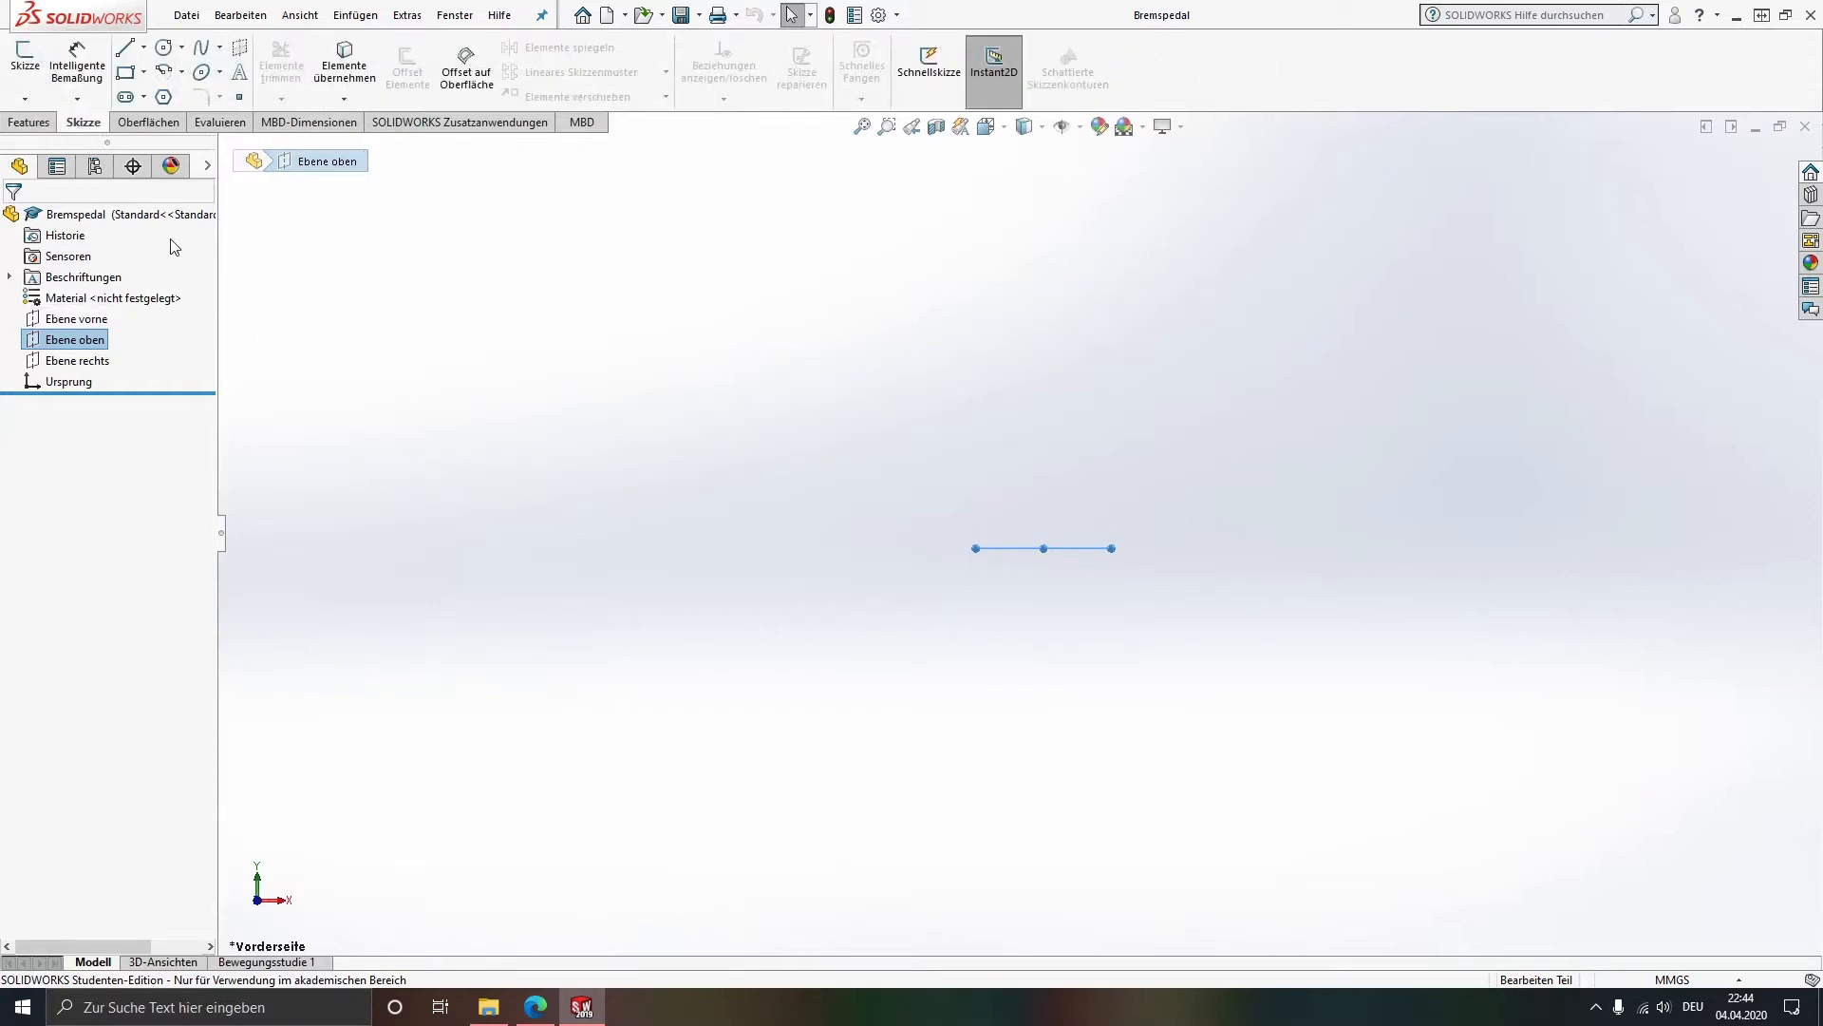
pyautogui.click(25, 57)
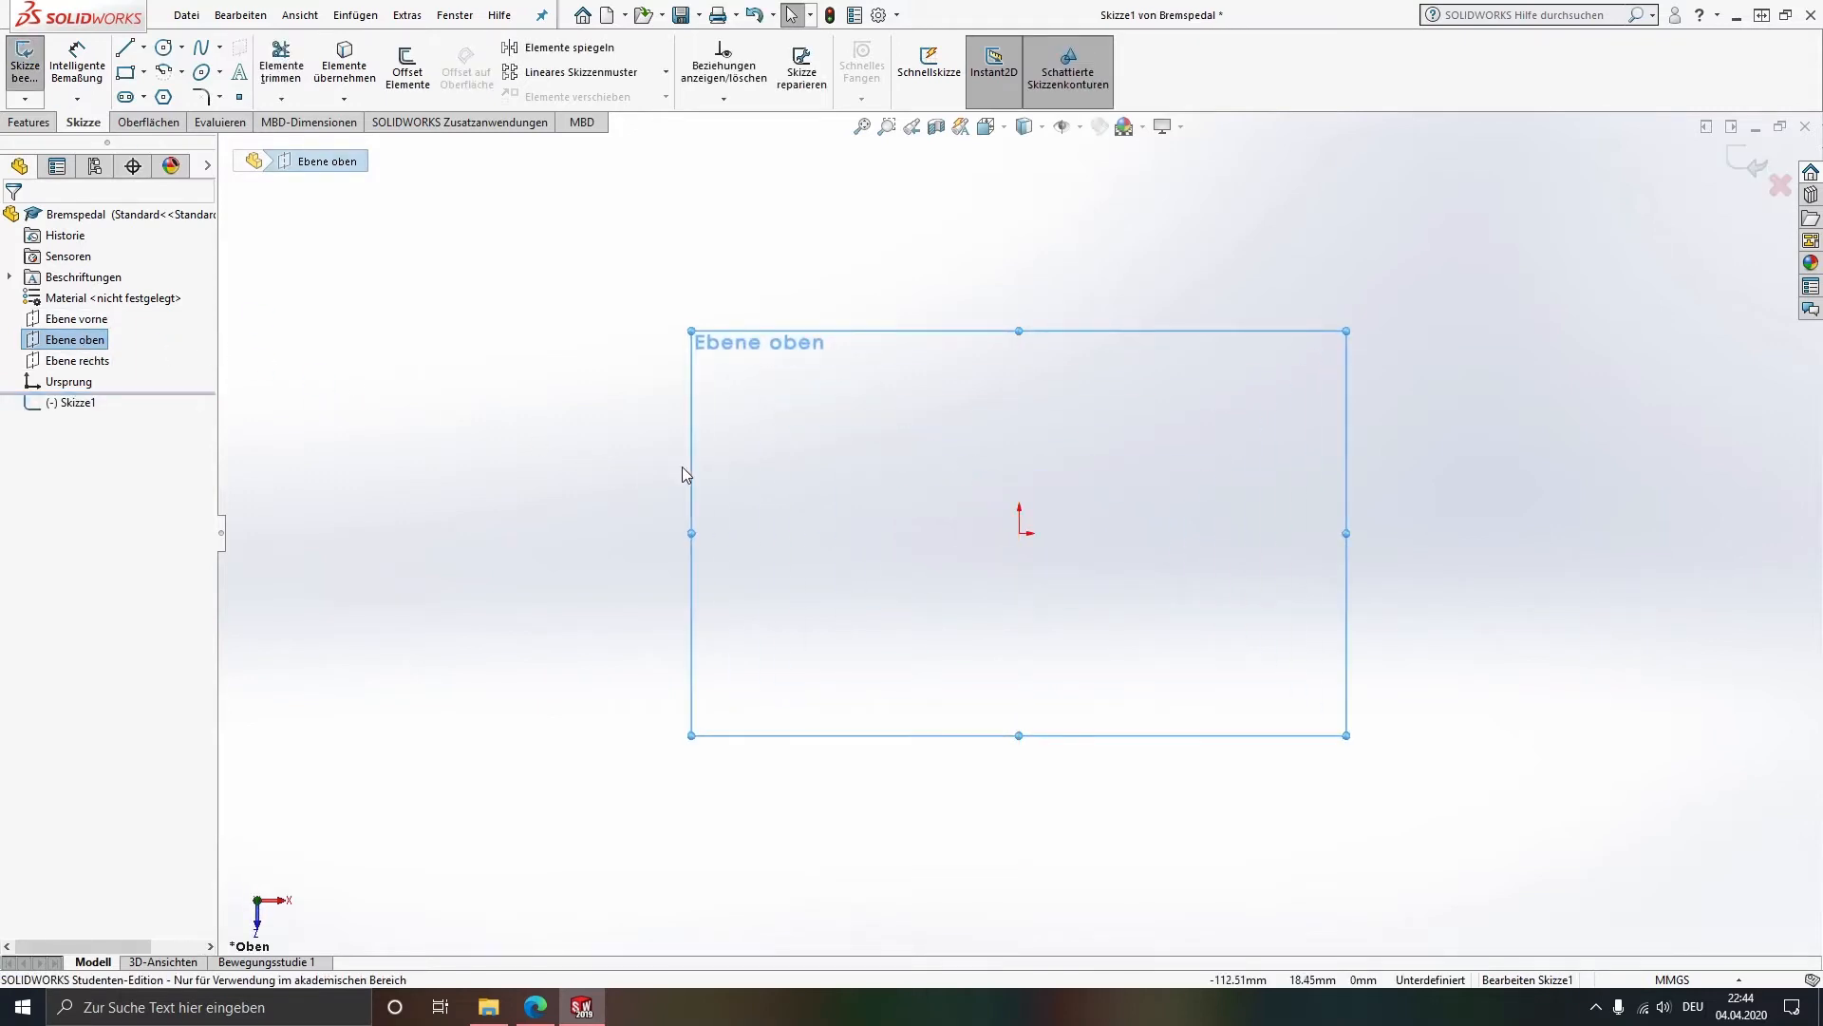
pyautogui.click(125, 71)
pyautogui.click(1020, 532)
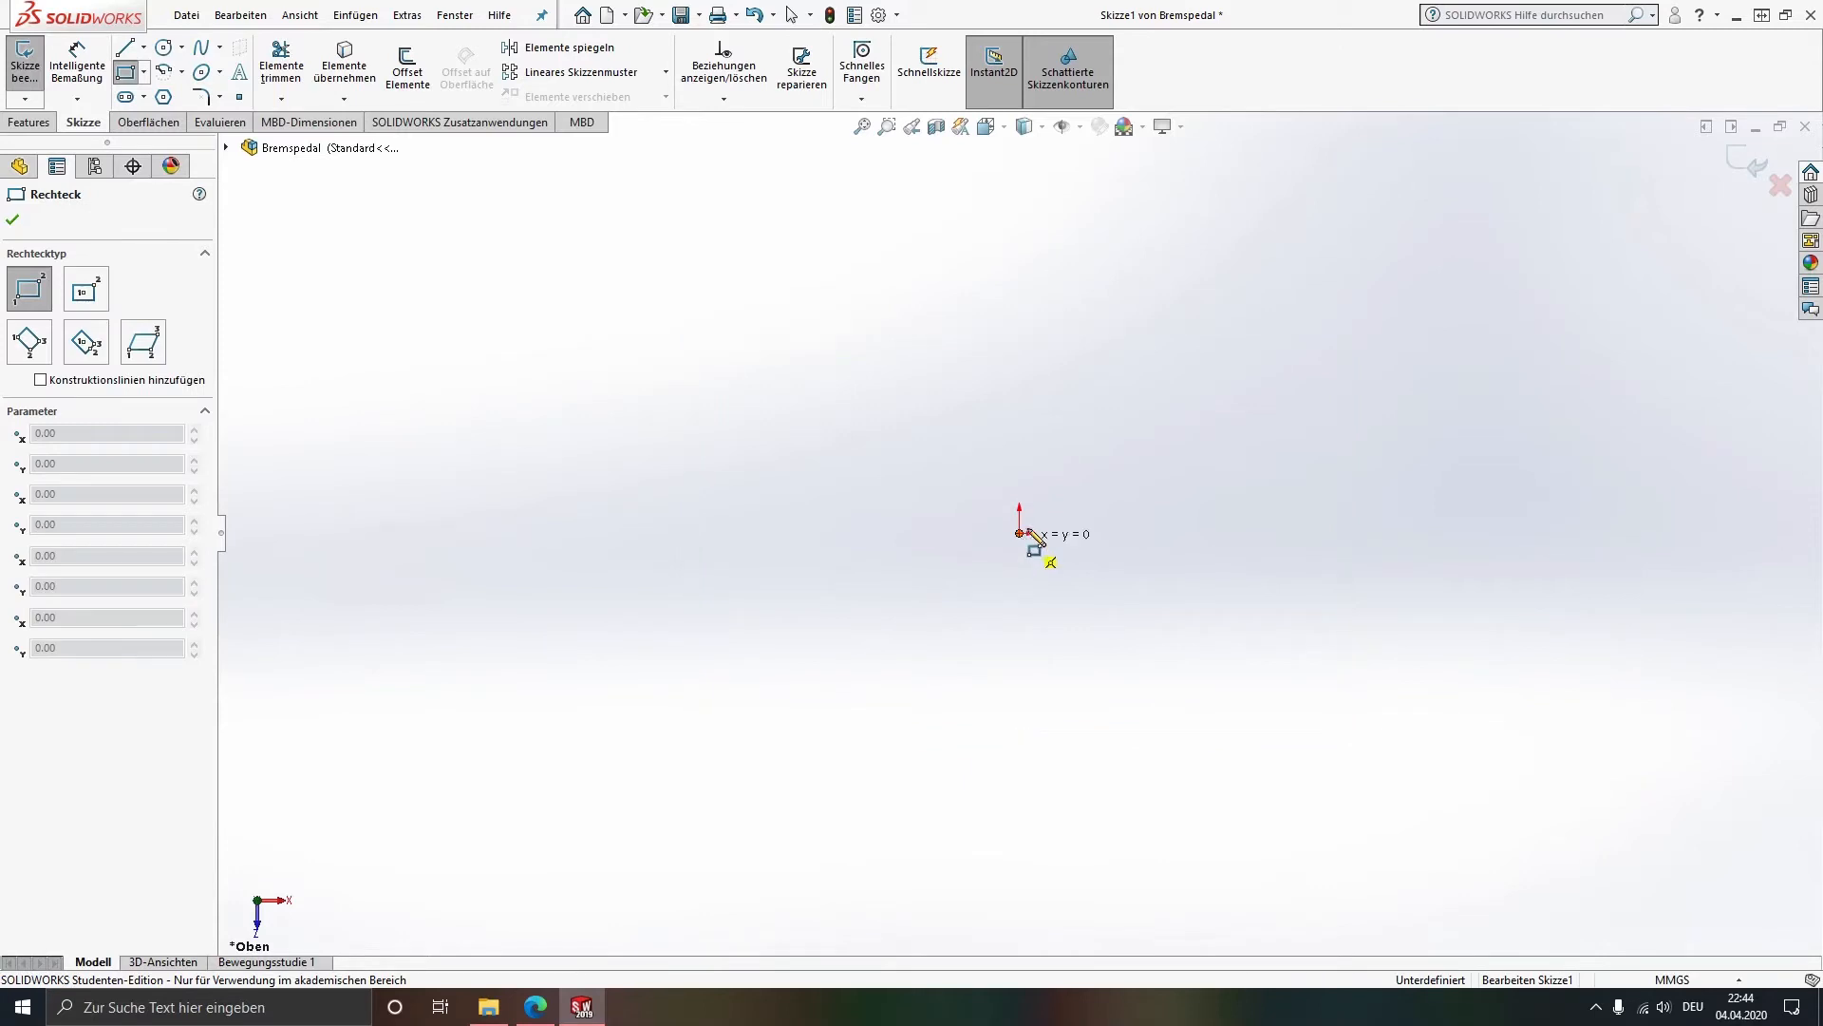
pyautogui.click(1126, 215)
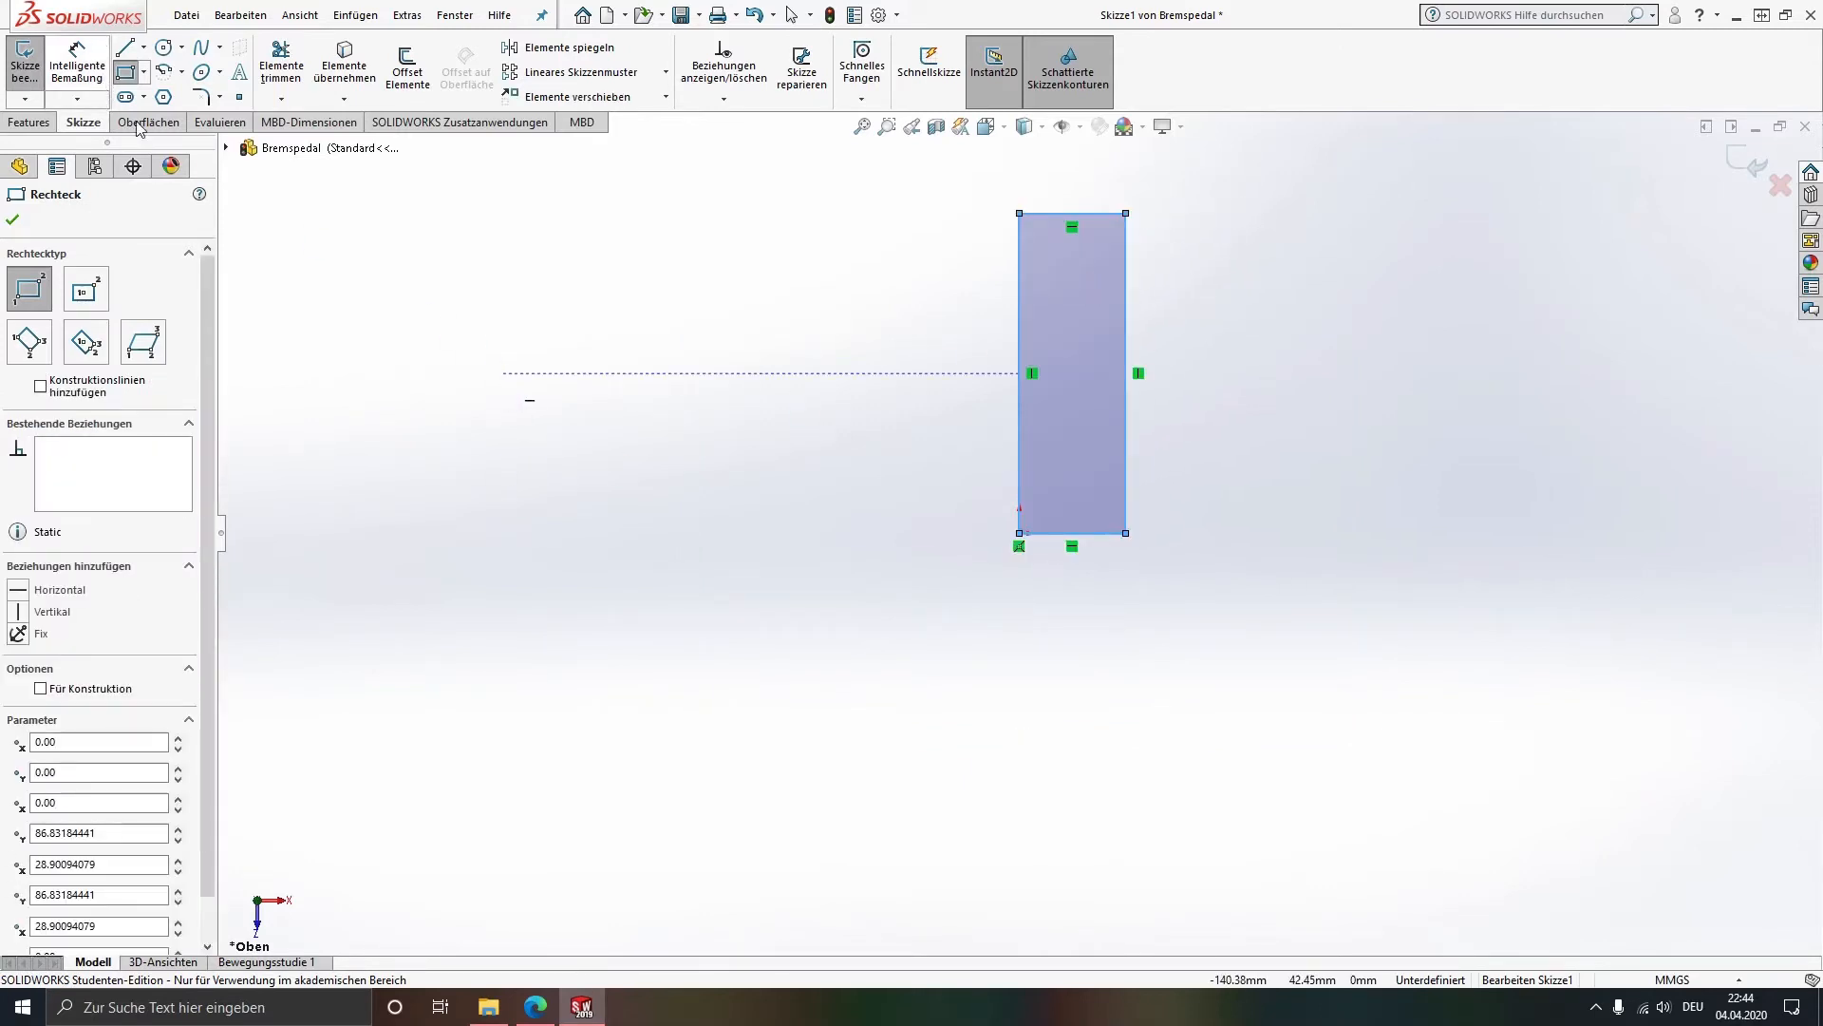
pyautogui.press('Escape')
# Step: Dimension the rectangle's lower edge and set its width to 40 mm
pyautogui.click(61, 68)
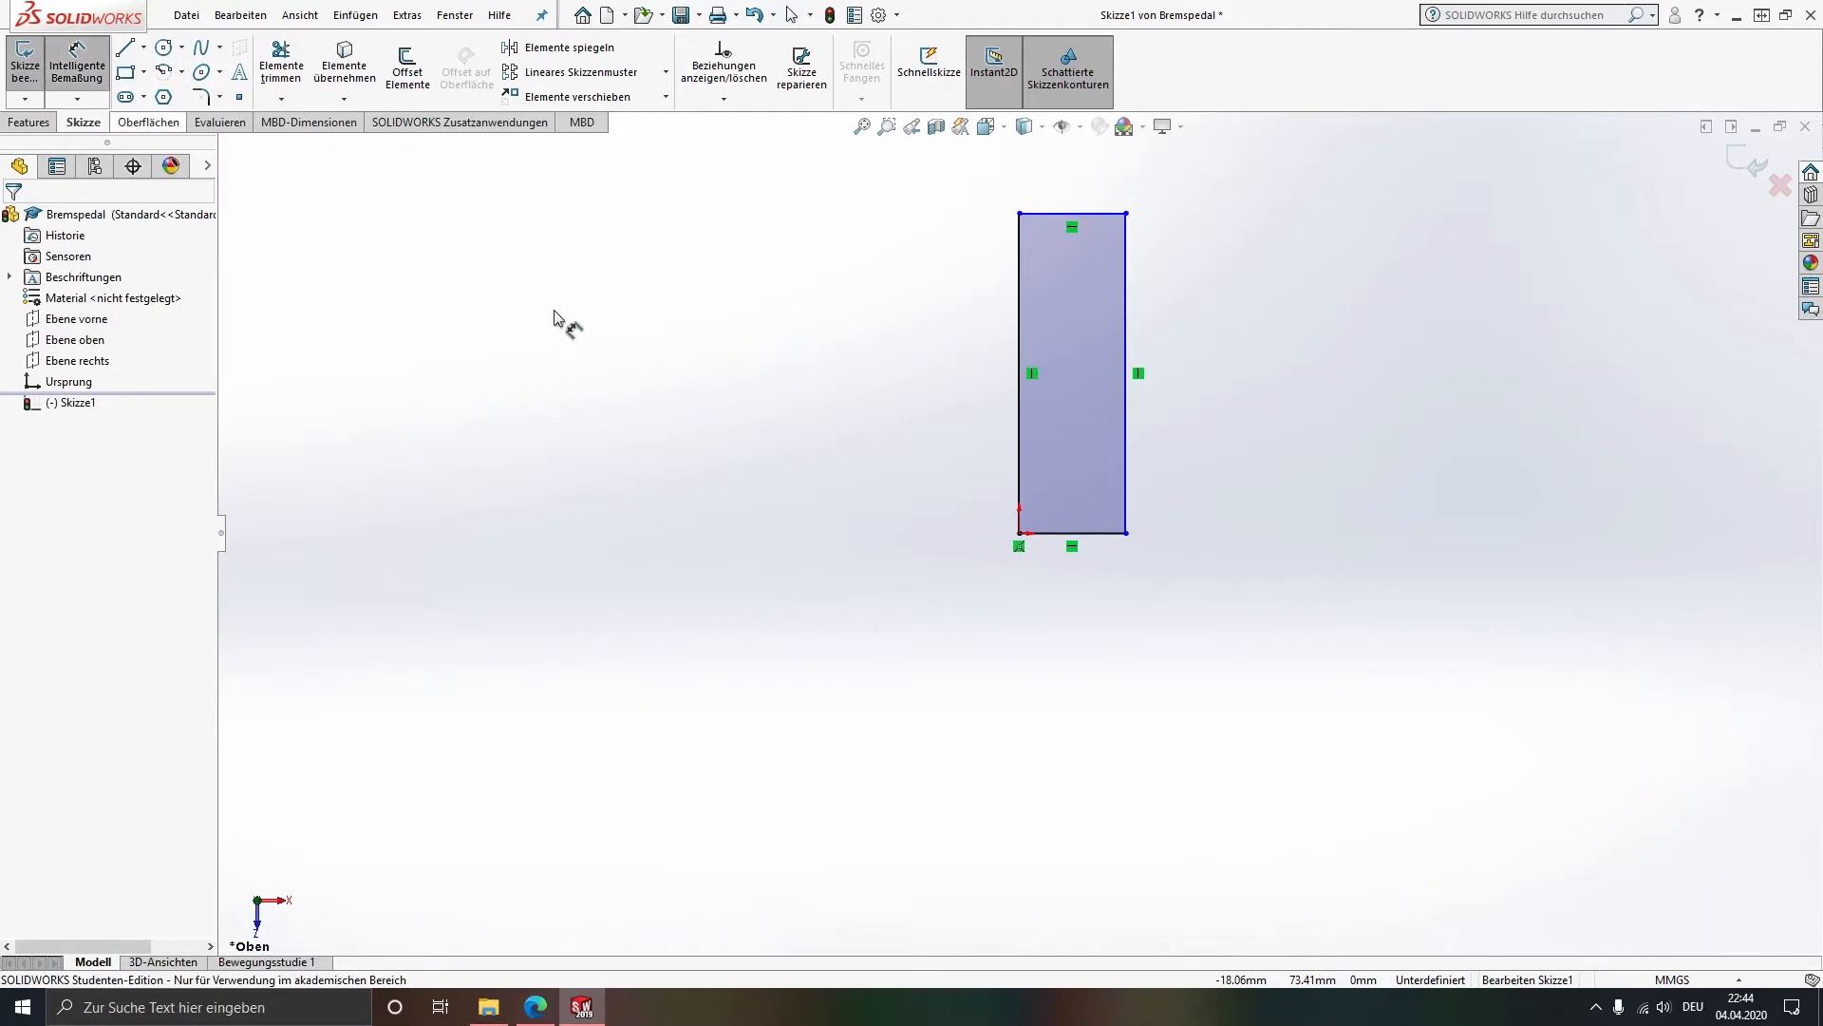
pyautogui.click(1102, 530)
pyautogui.click(1065, 616)
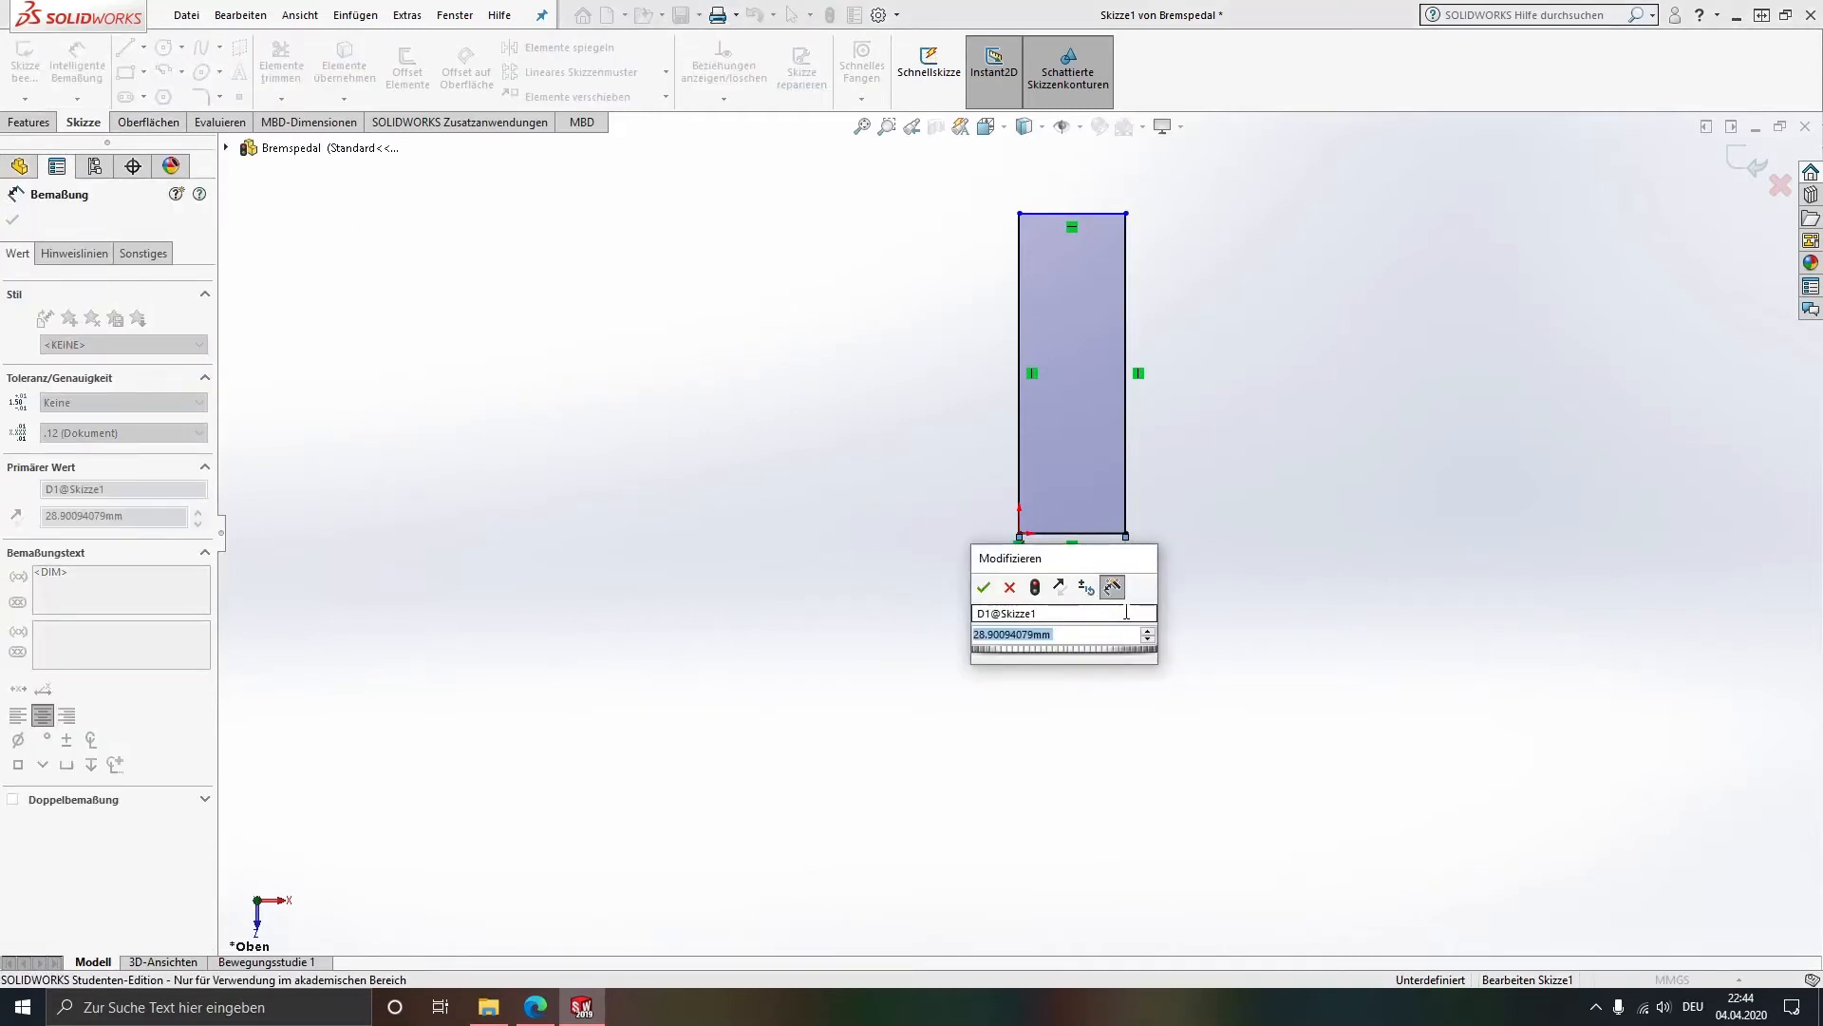
pyautogui.write('40')
pyautogui.press('Return')
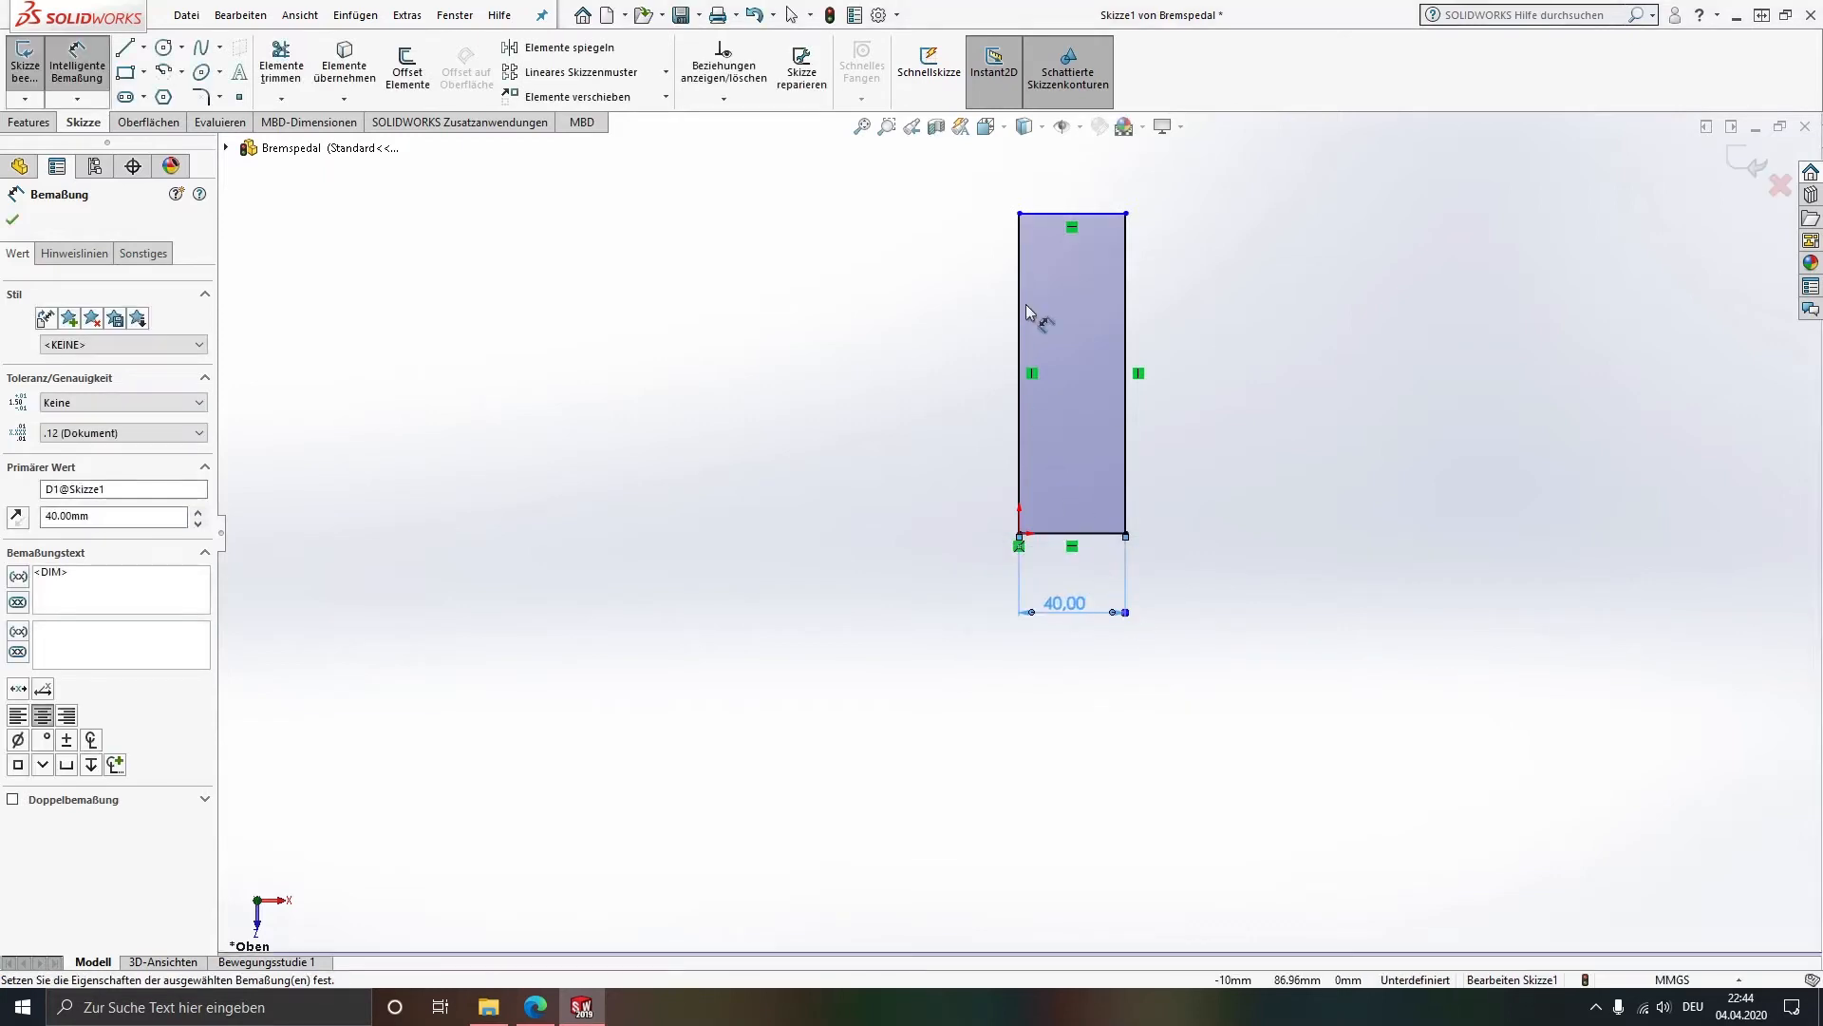
# Step: Dimension the rectangle's long vertical side and set it to 235 mm
pyautogui.click(1021, 314)
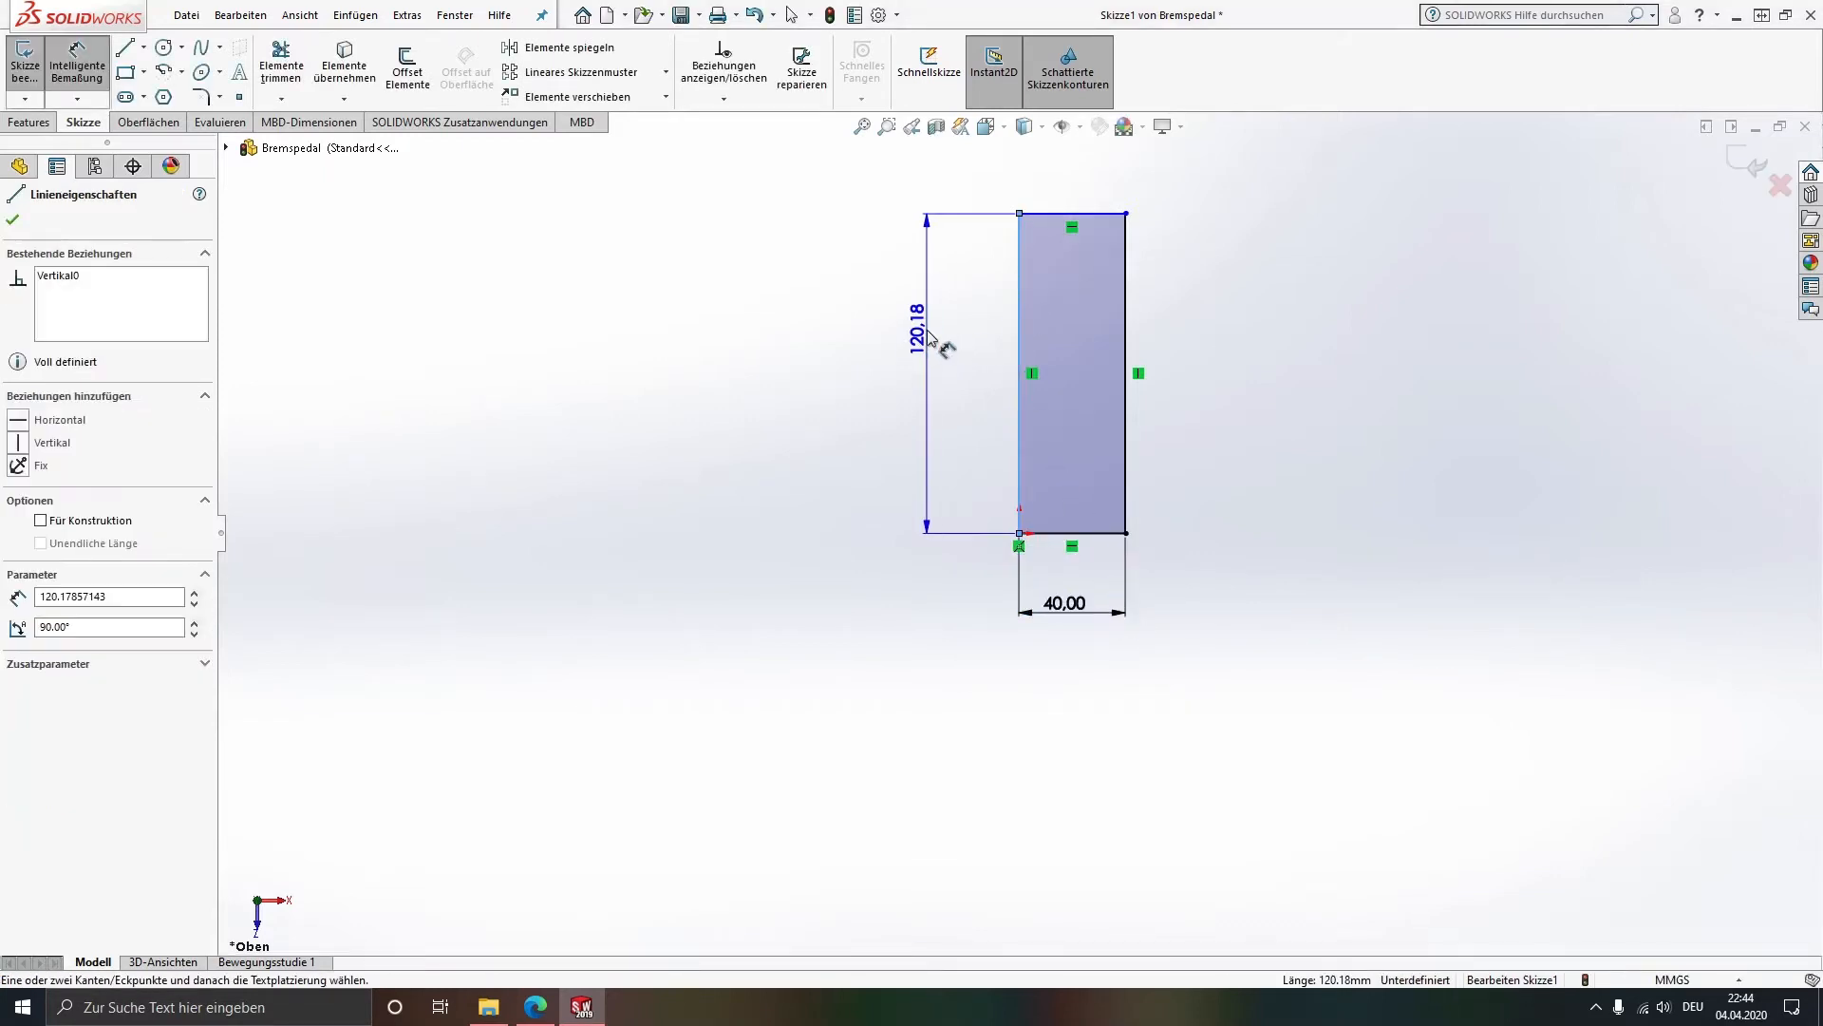
pyautogui.click(930, 337)
pyautogui.write('2')
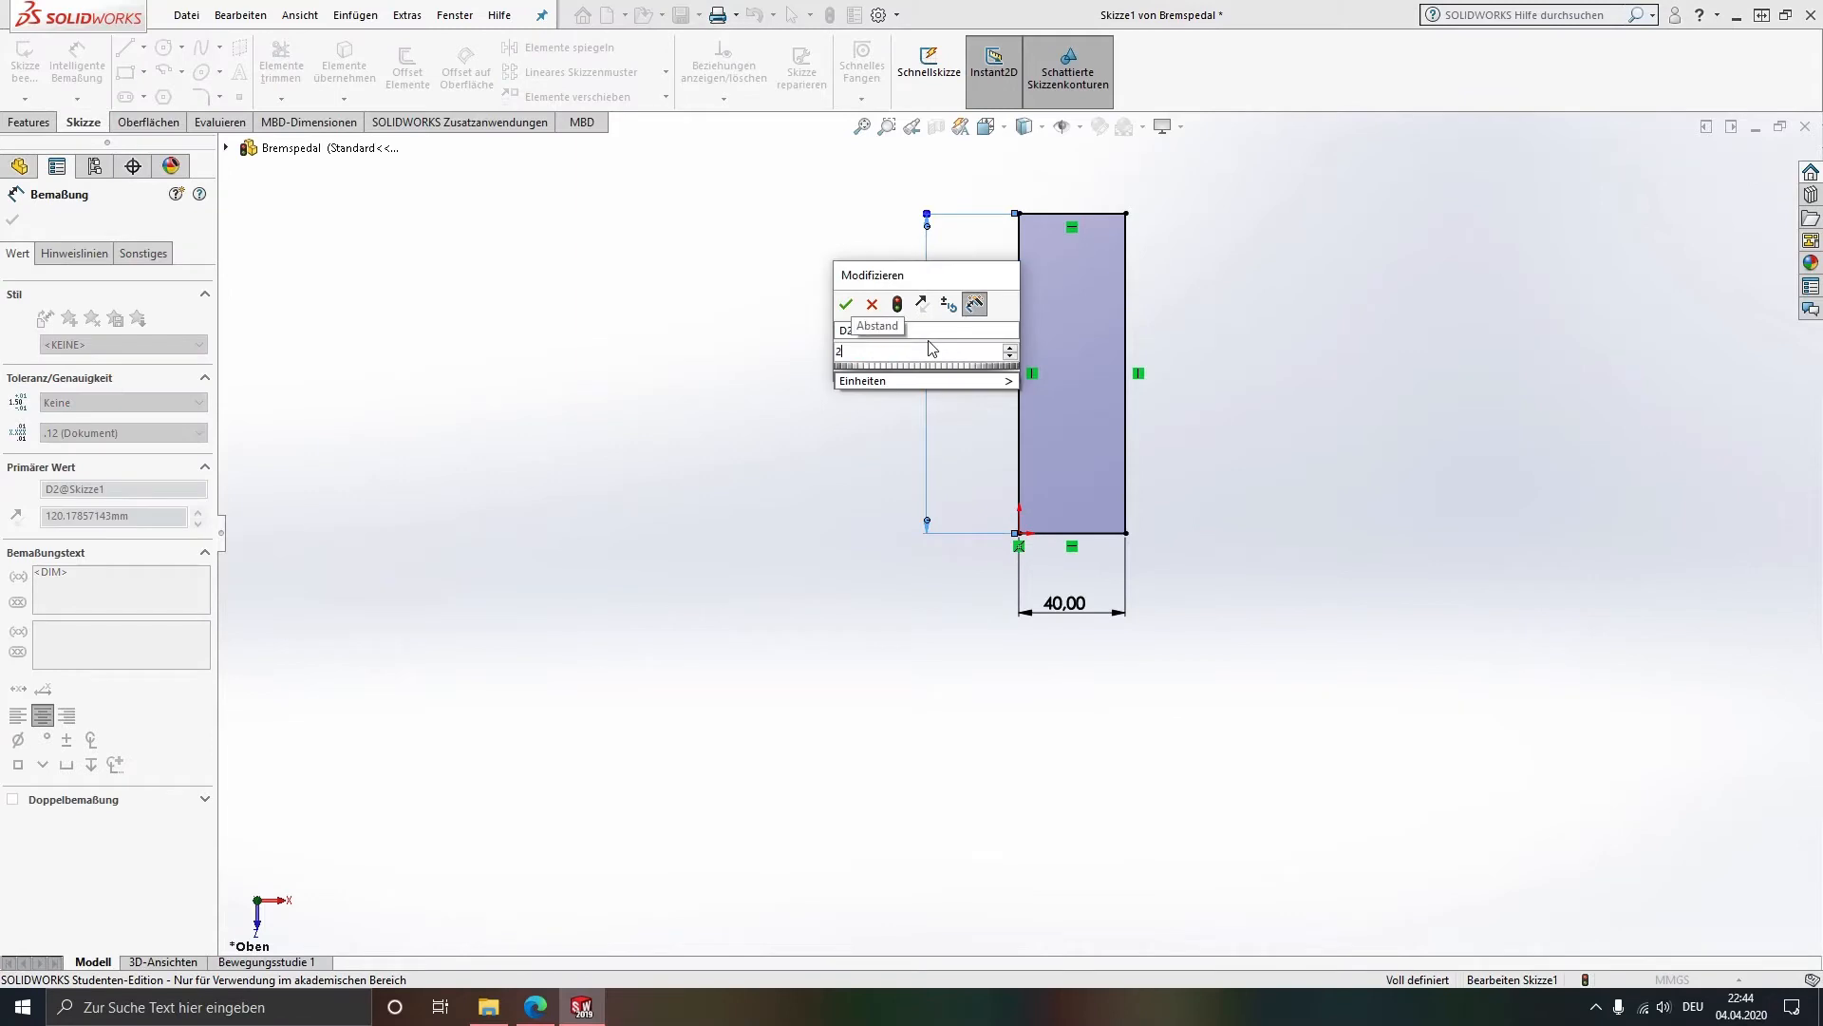
pyautogui.write('35')
pyautogui.press('Return')
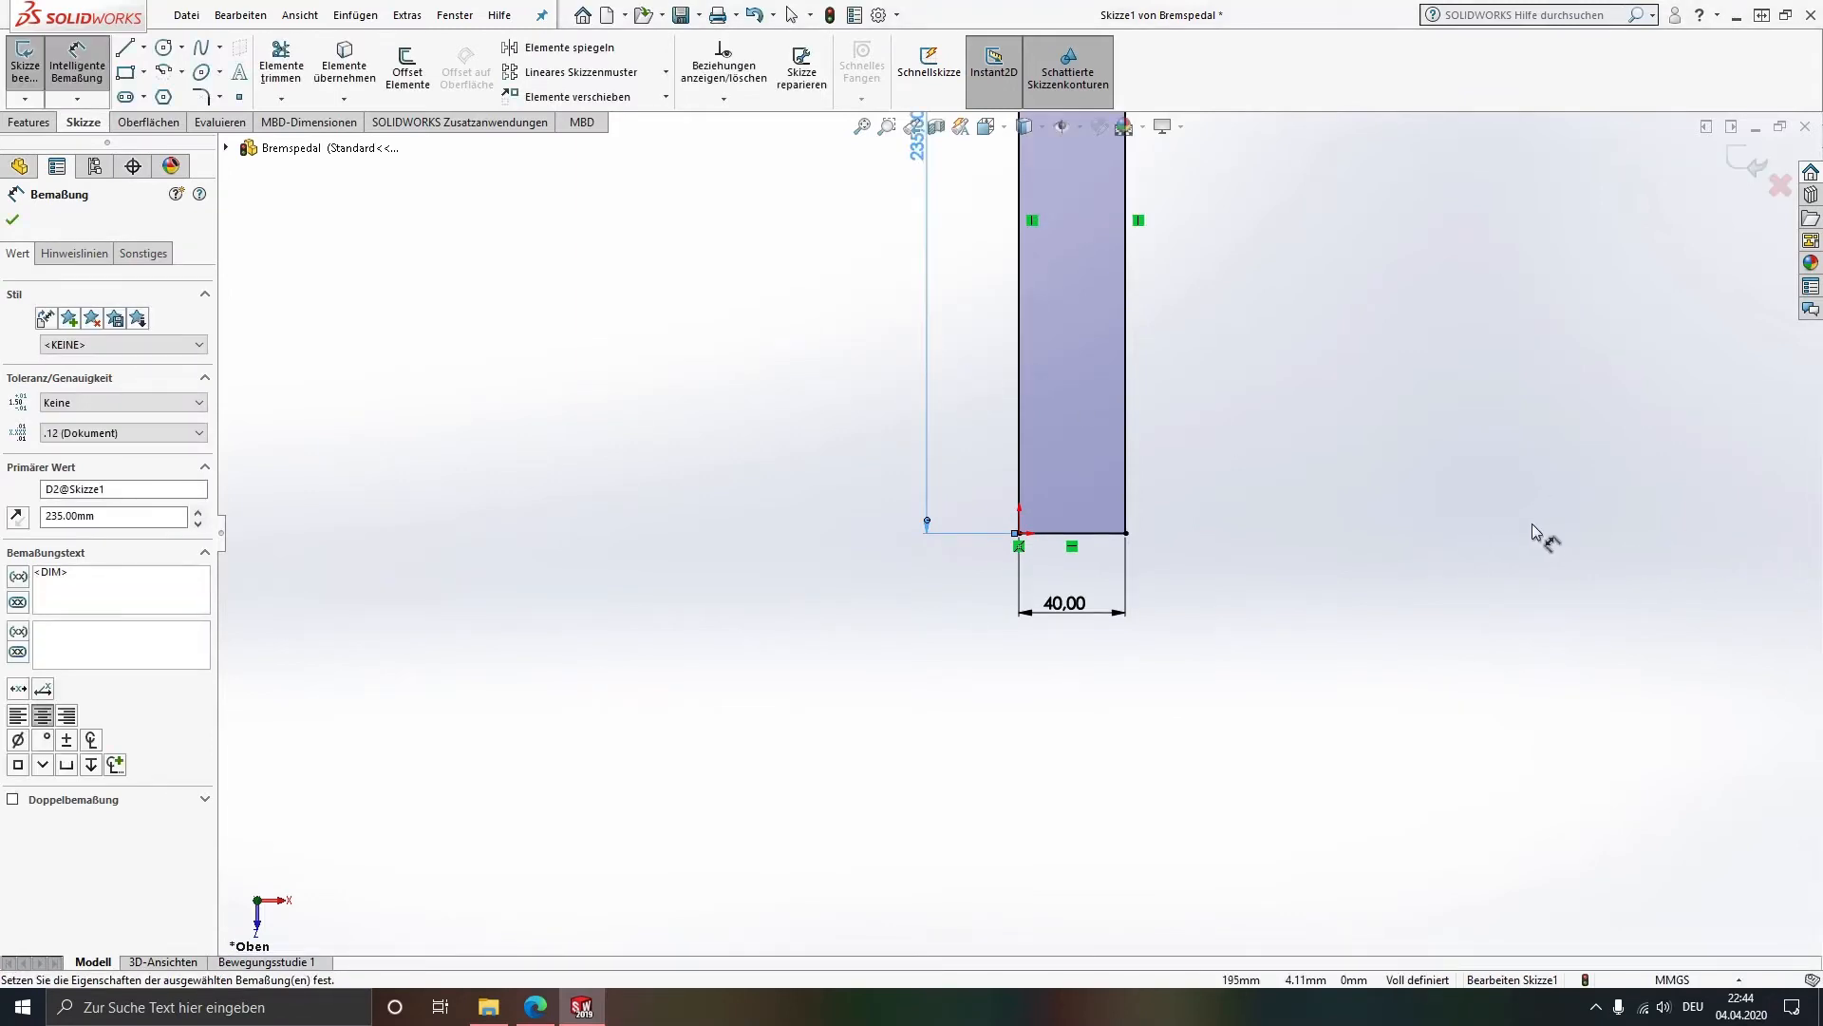
pyautogui.press('Escape')
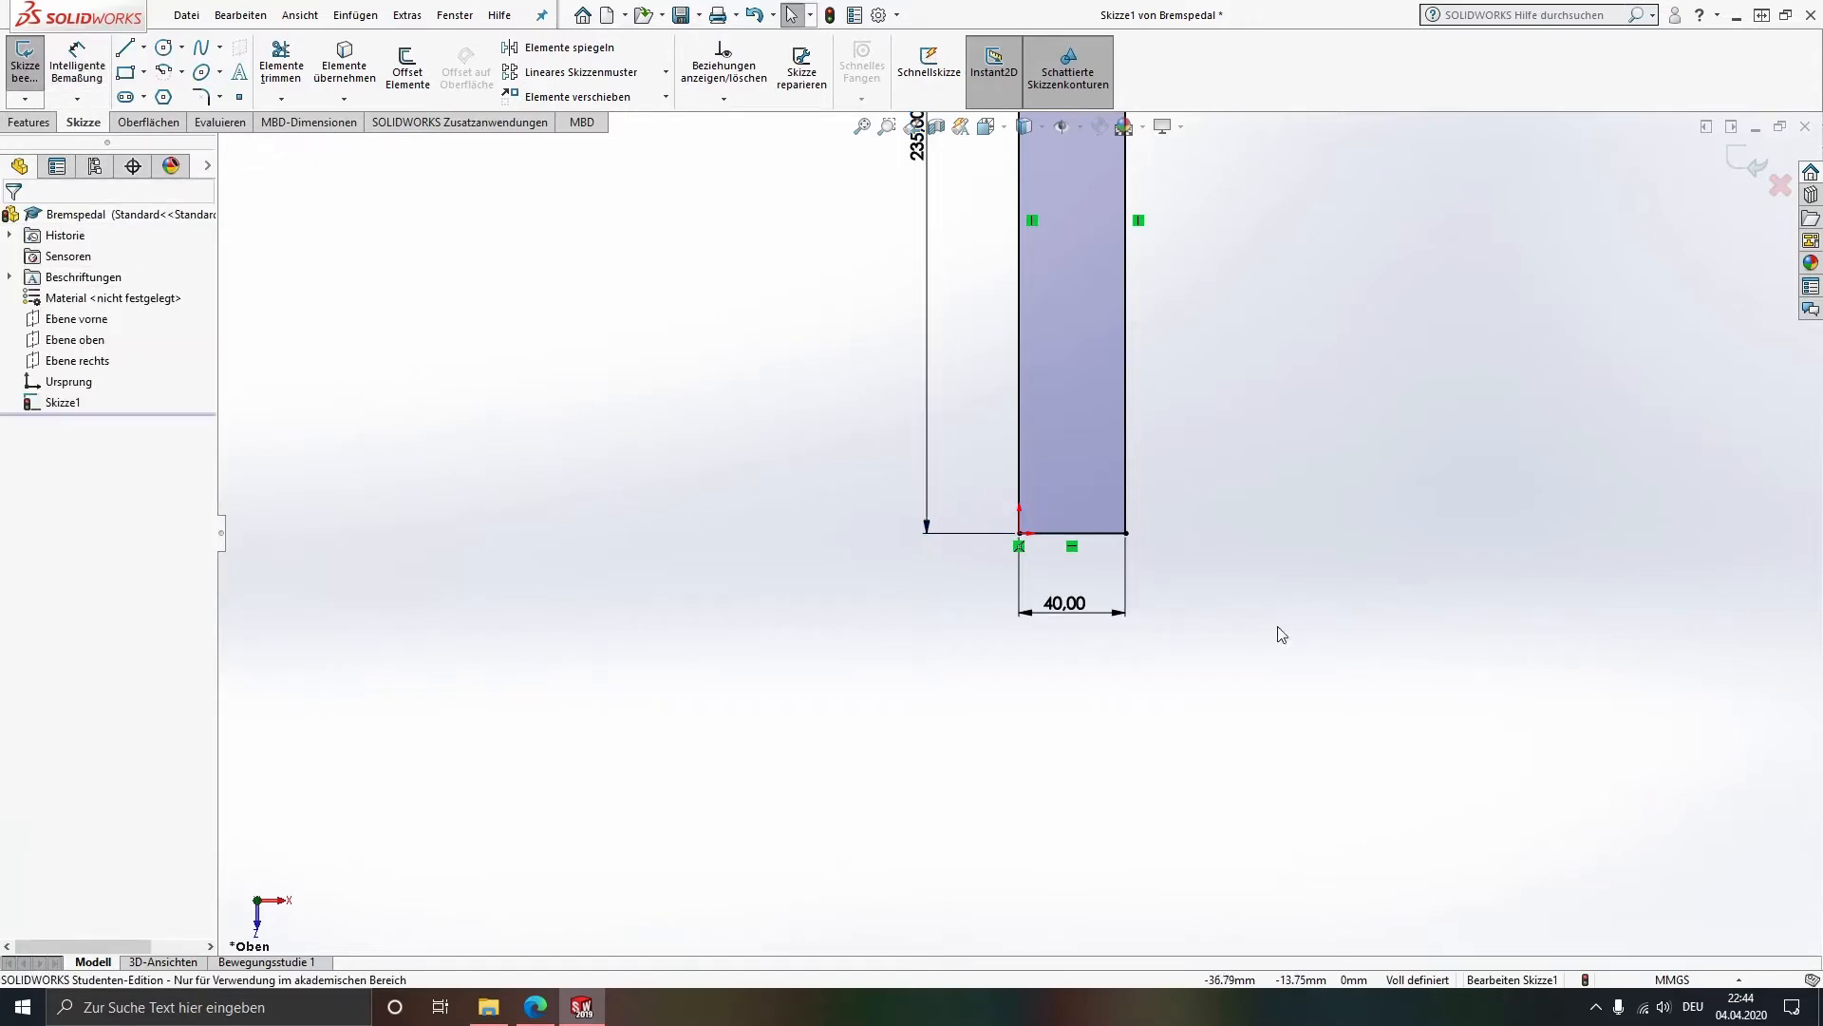
# Step: Close the rectangle sketch and extrude it as a blind boss with a depth of 30 mm
pyautogui.keyDown('ctrl'); pyautogui.moveTo(1228, 343); pyautogui.dragTo(1143, 671, button='middle'); pyautogui.keyUp('ctrl')
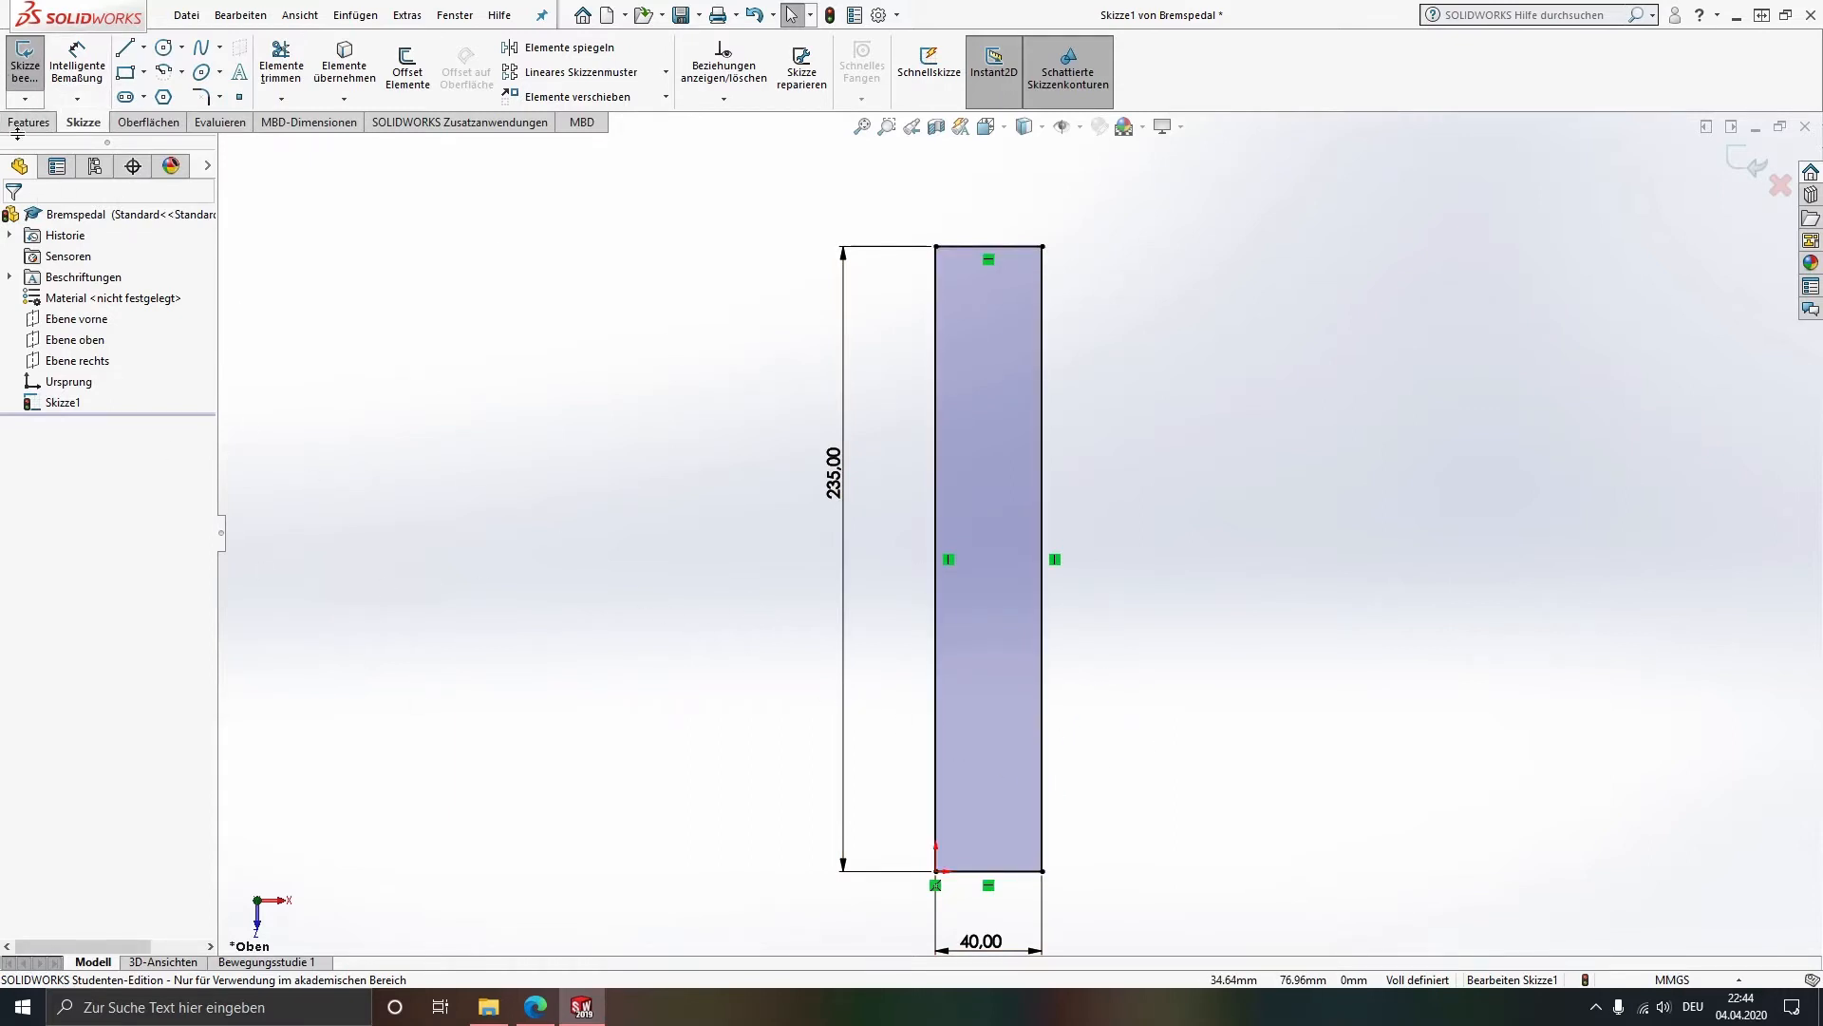
pyautogui.click(26, 66)
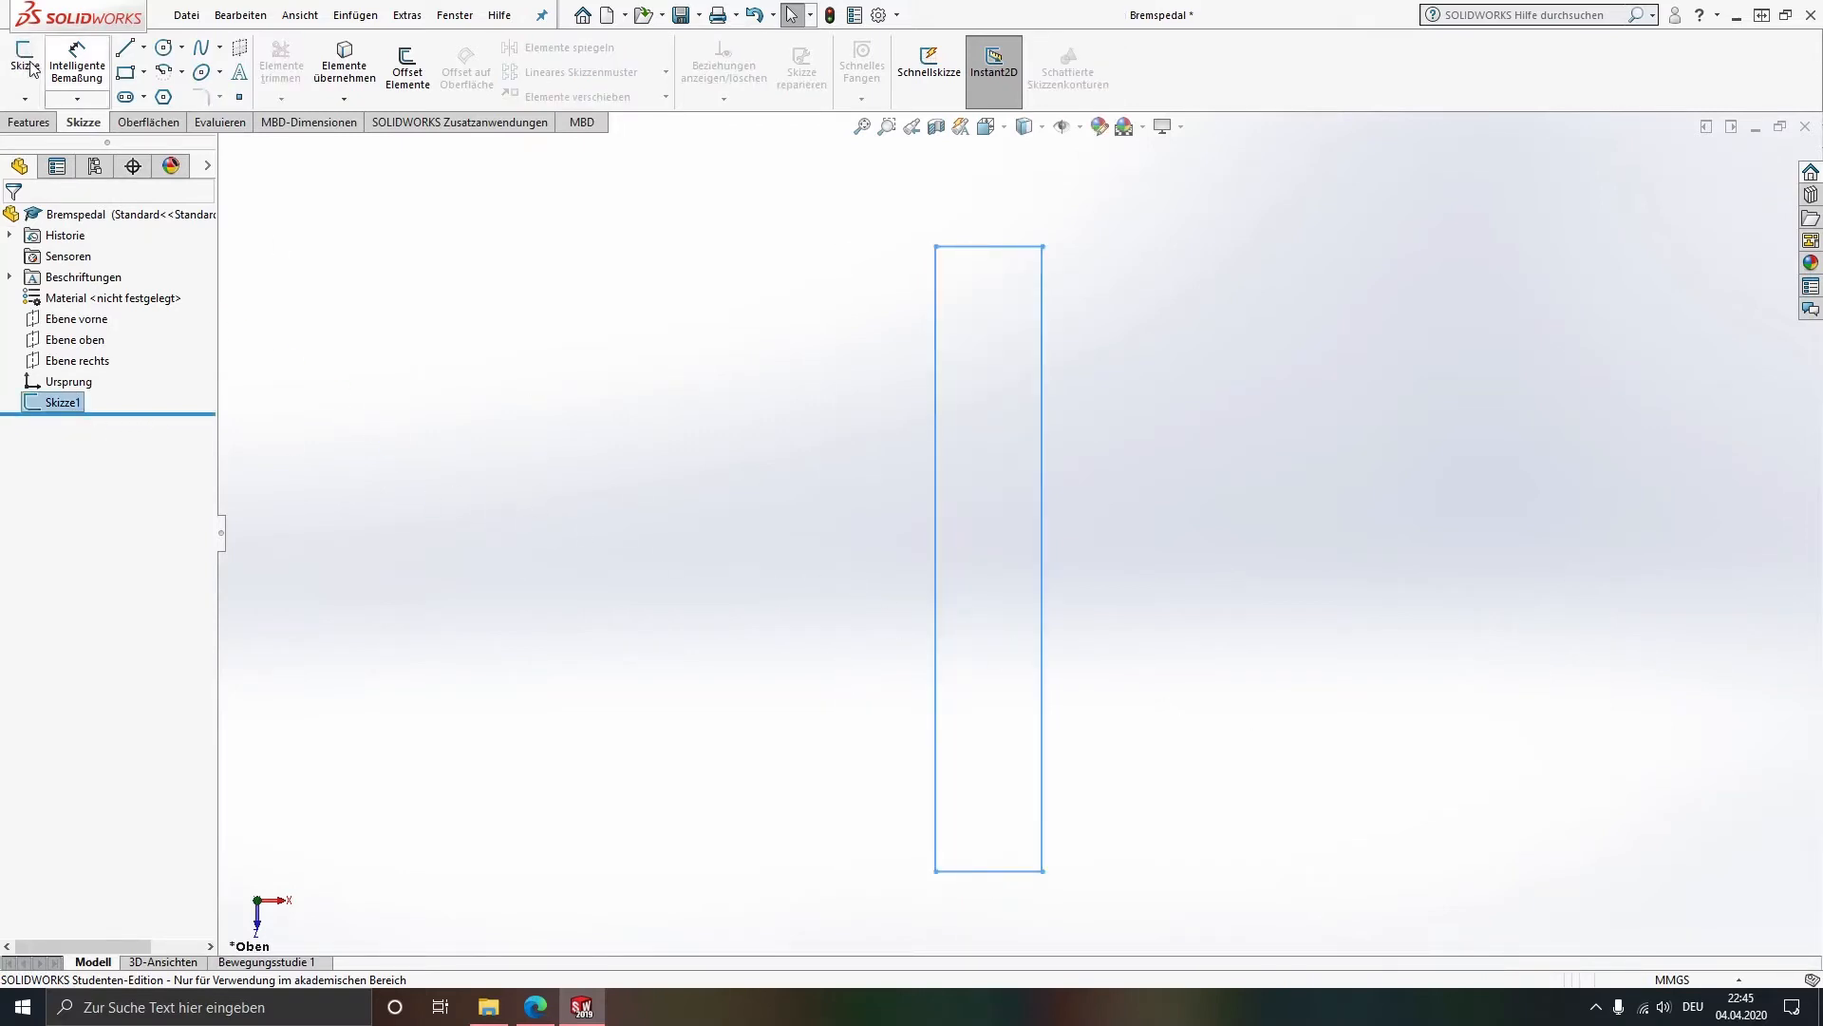
pyautogui.click(30, 122)
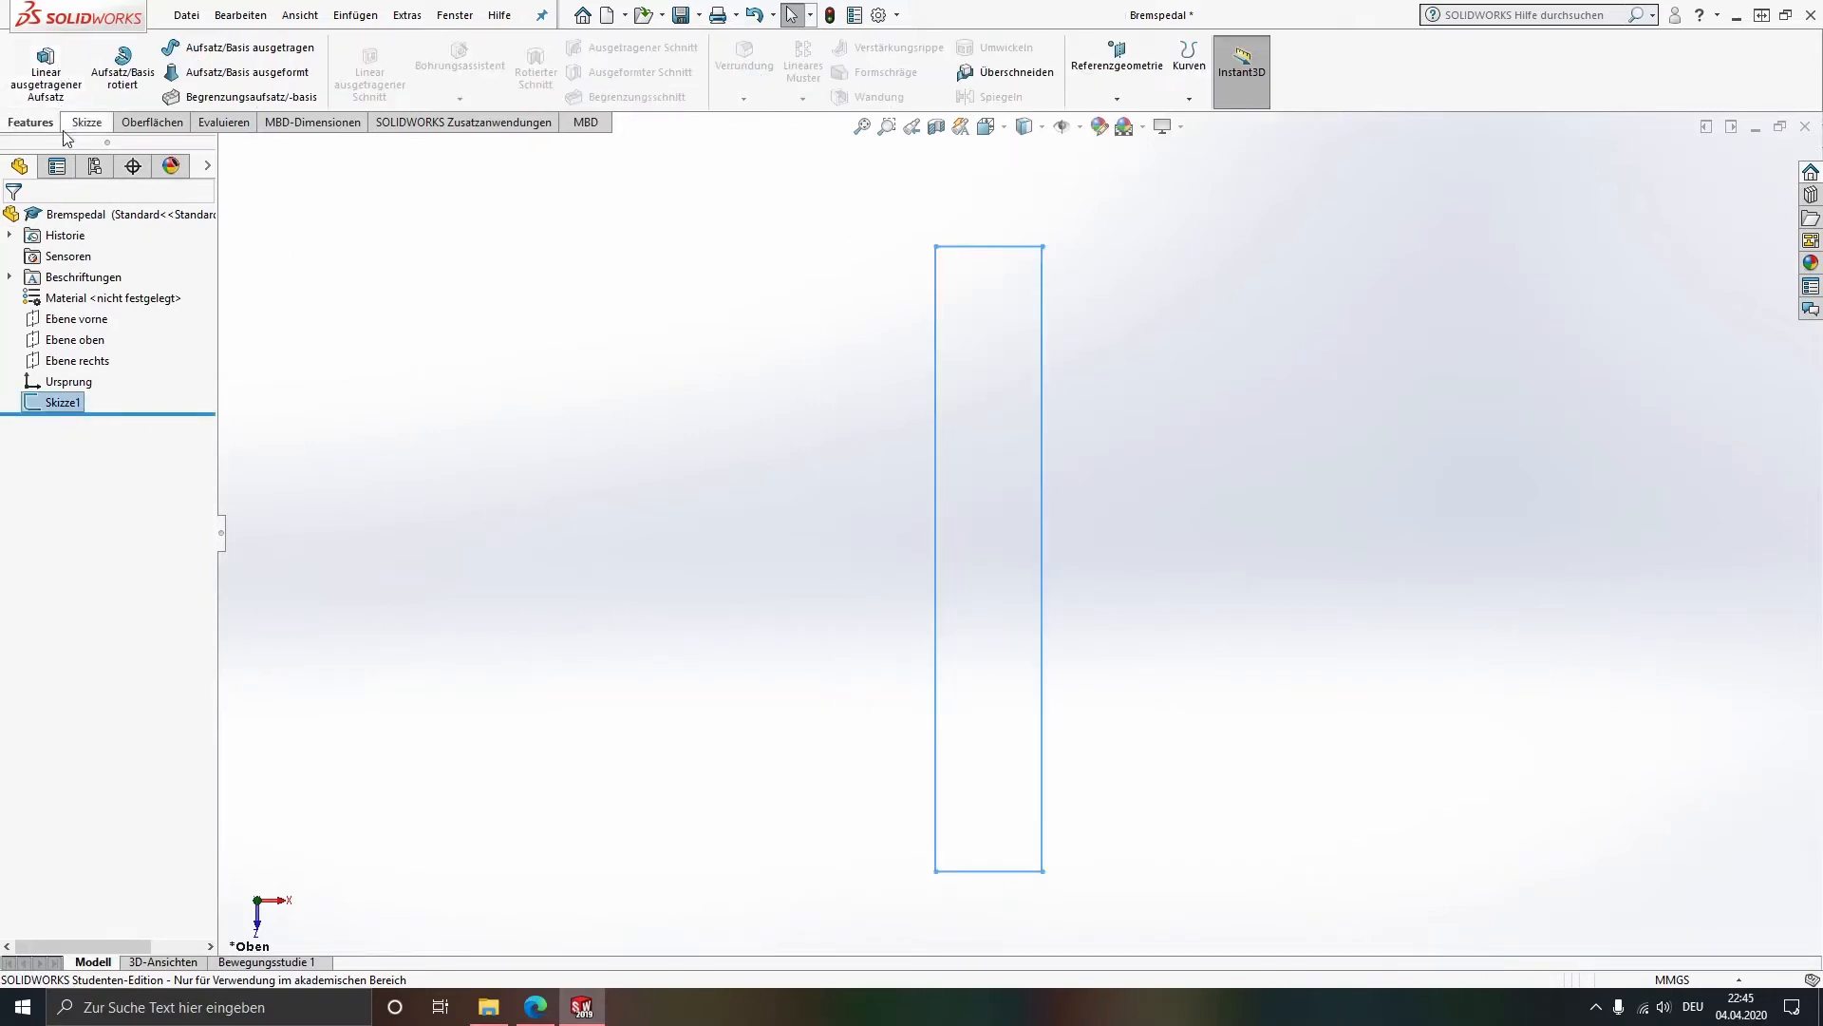
pyautogui.click(53, 68)
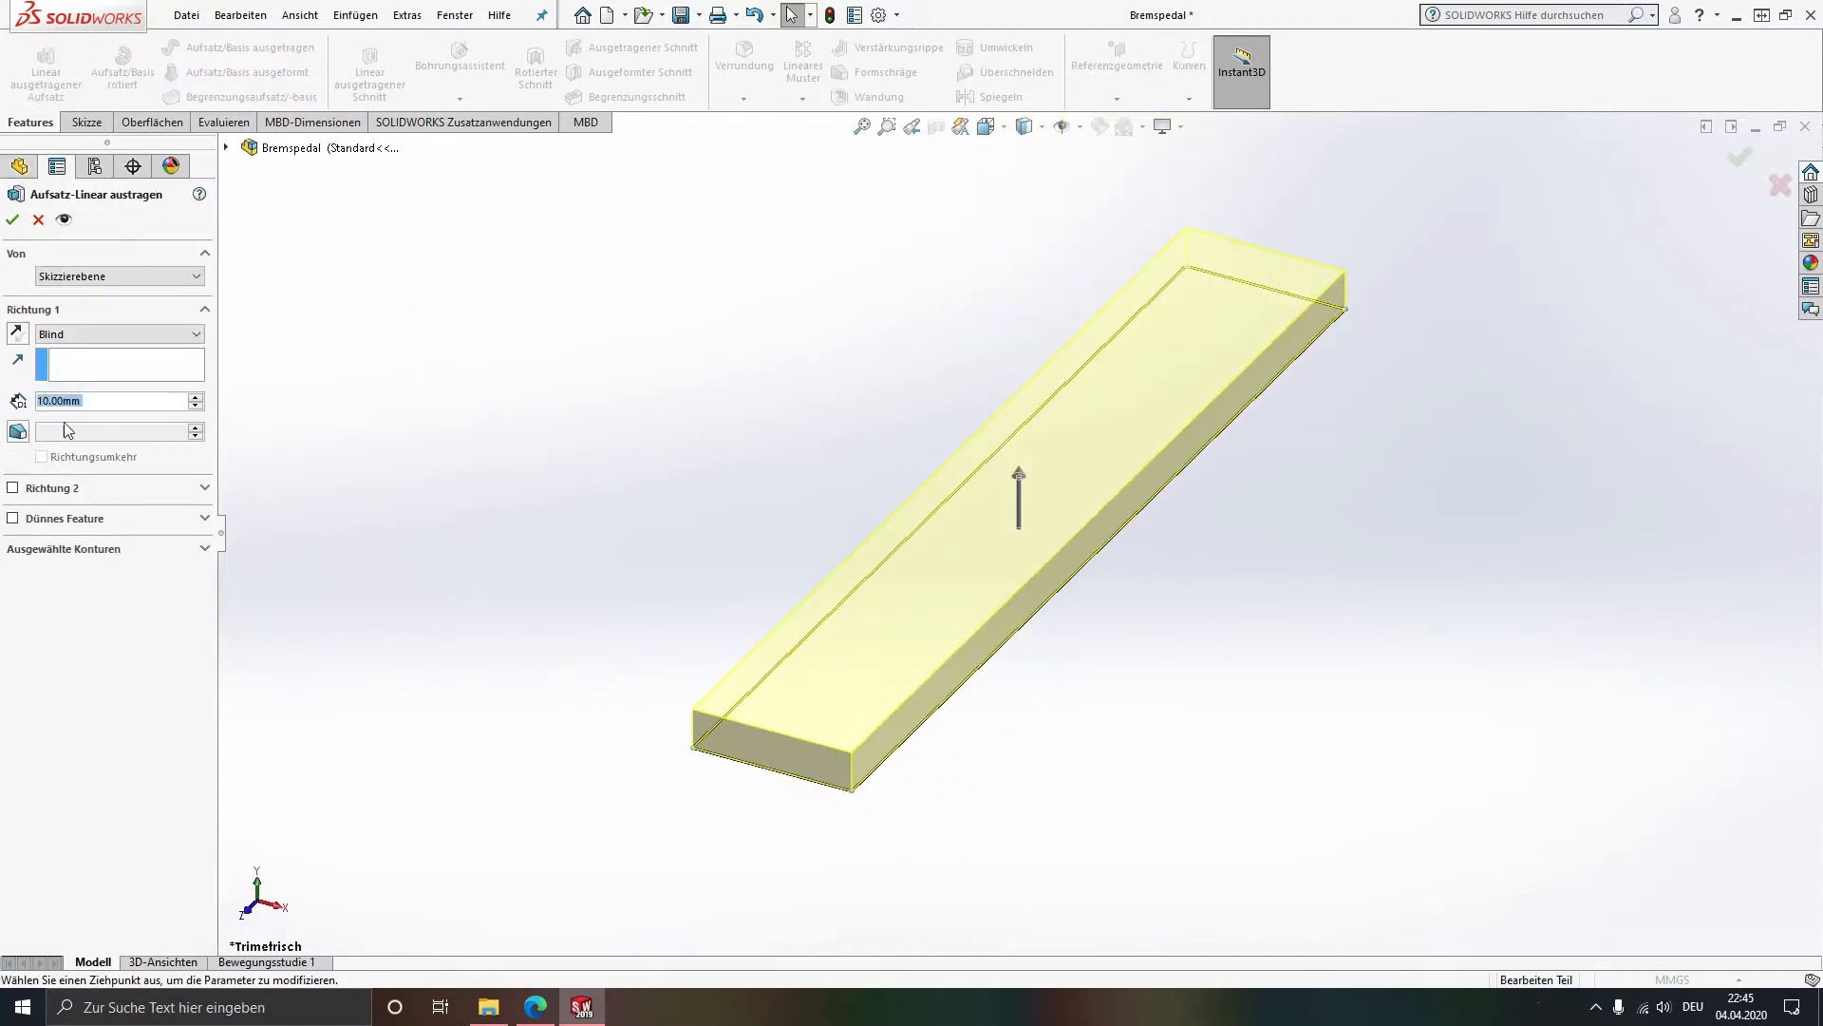
pyautogui.click(121, 401)
pyautogui.write('30')
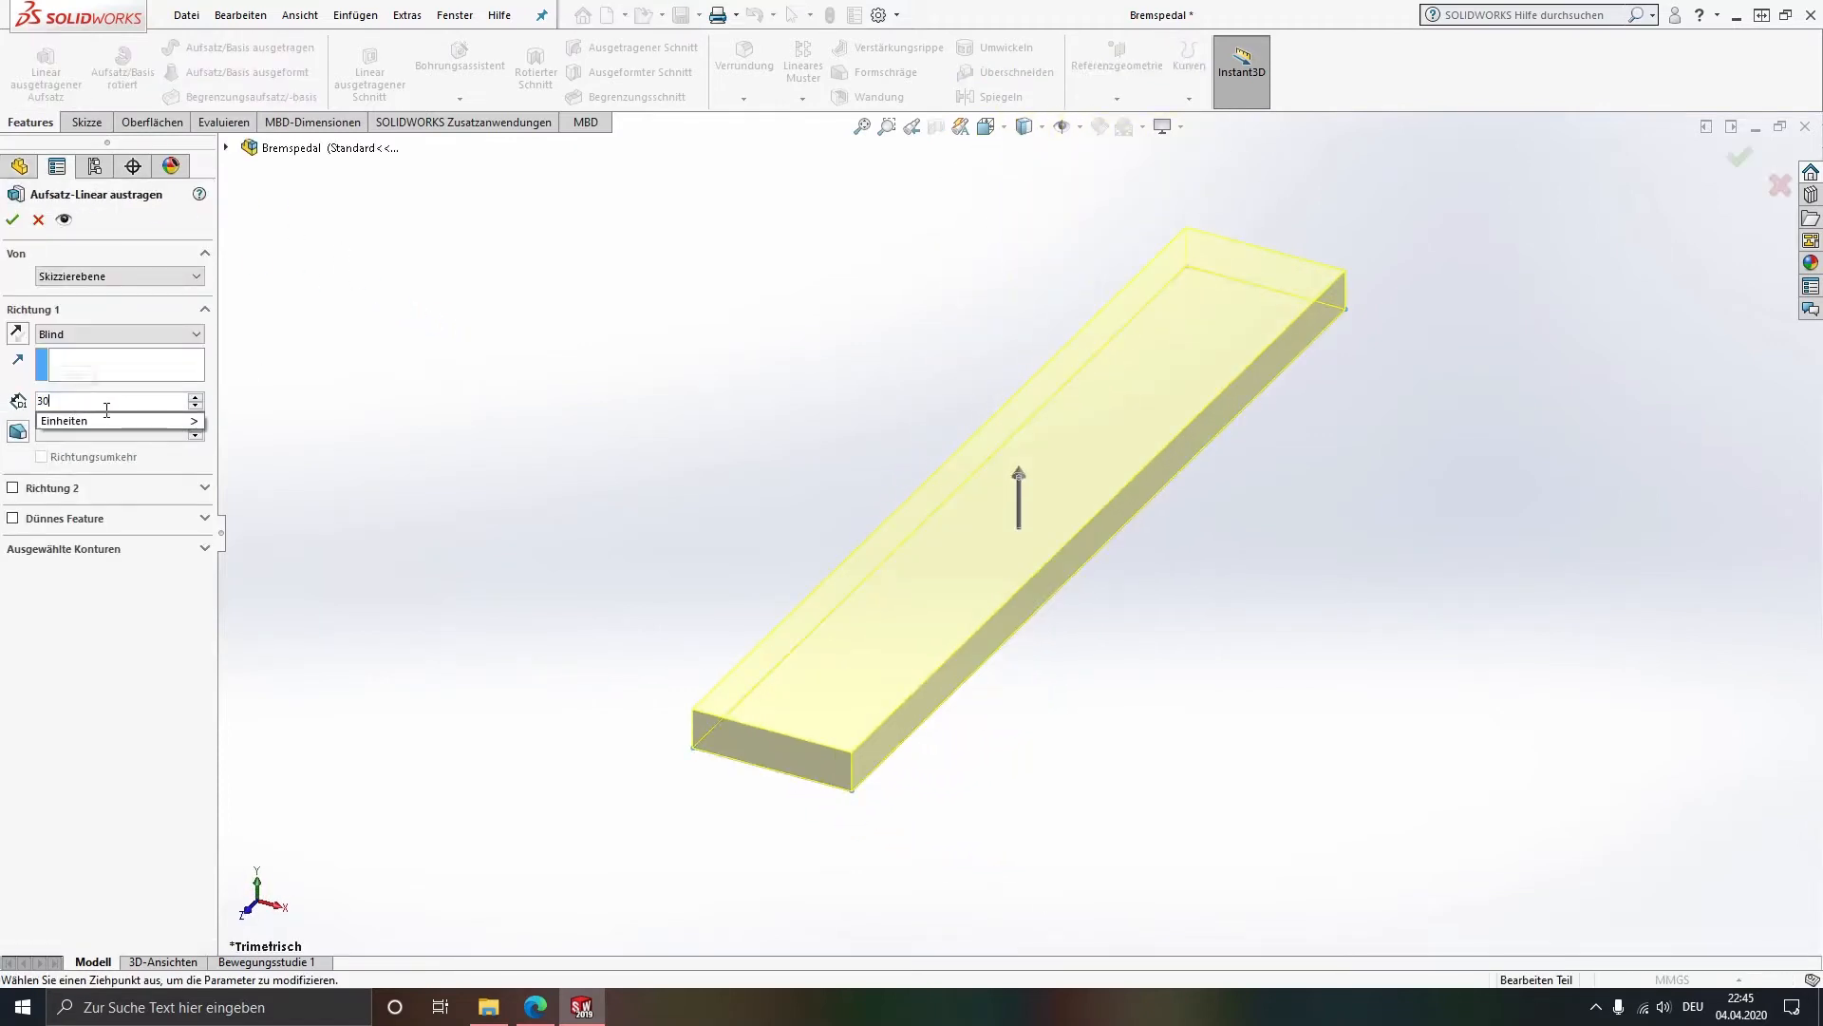
pyautogui.rightClick(38, 408)
pyautogui.moveTo(113, 421)
pyautogui.press('Return')
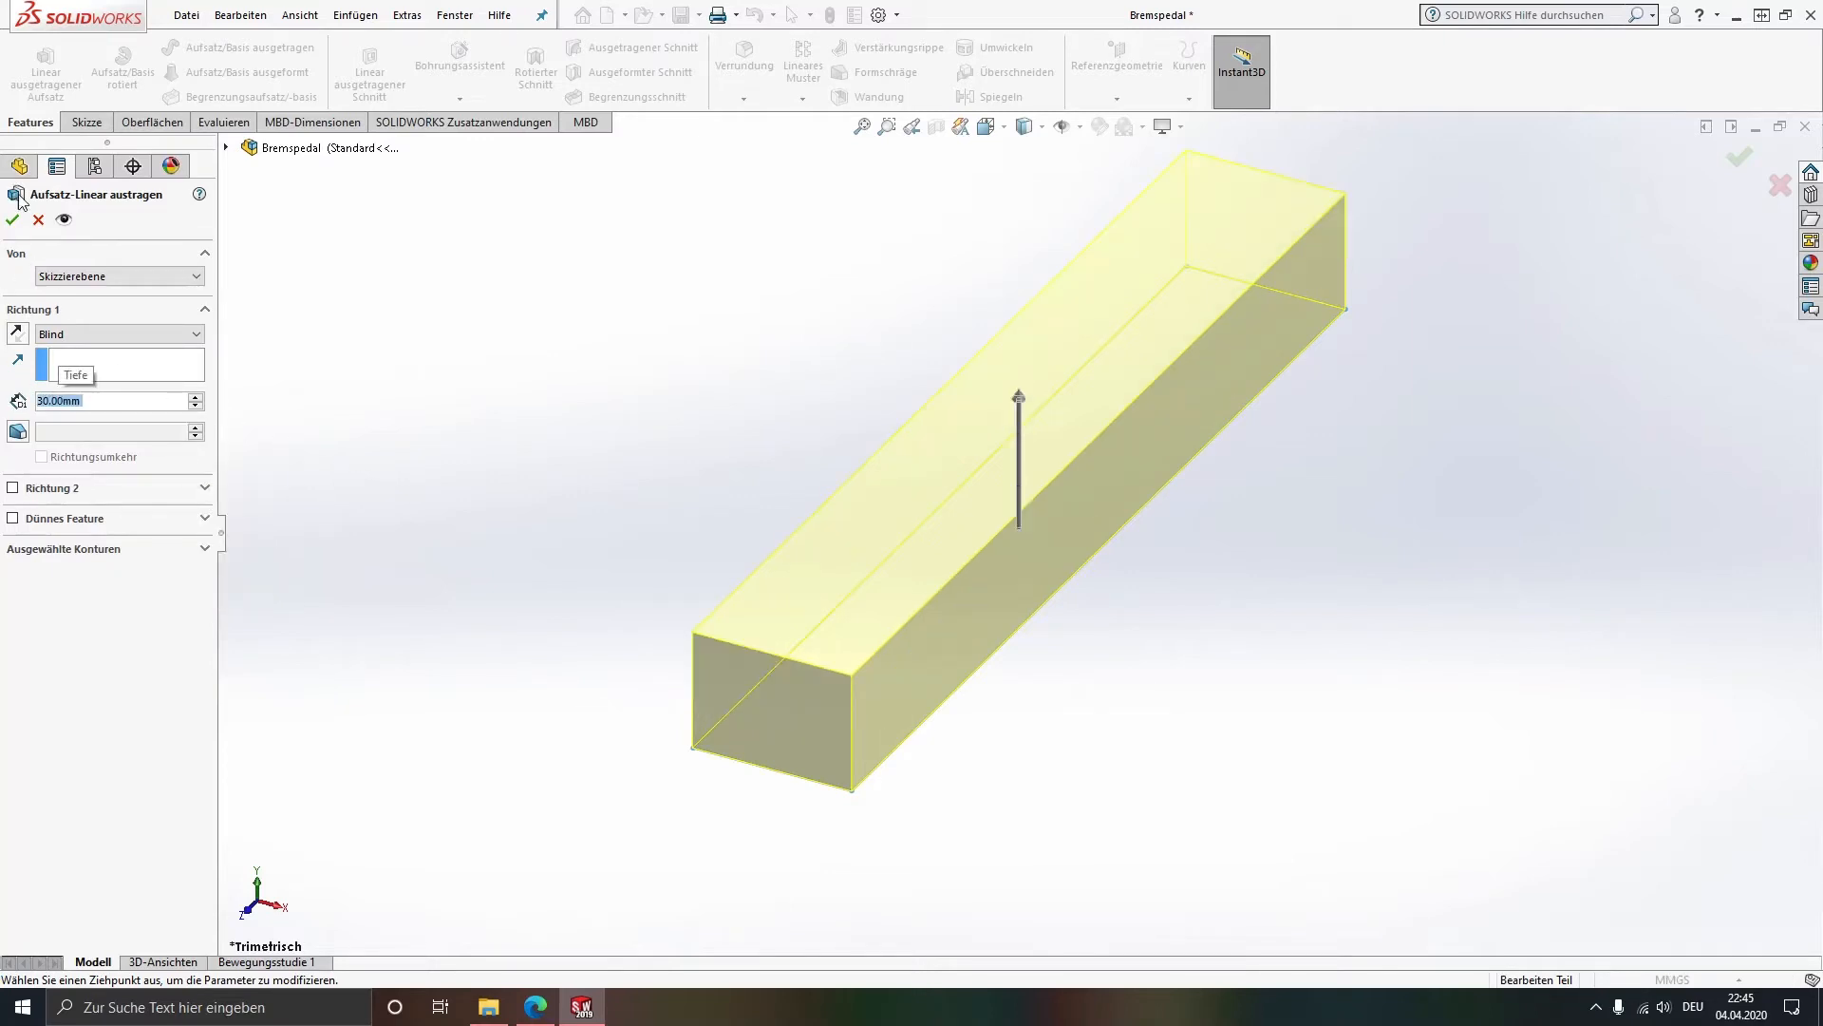
pyautogui.click(13, 222)
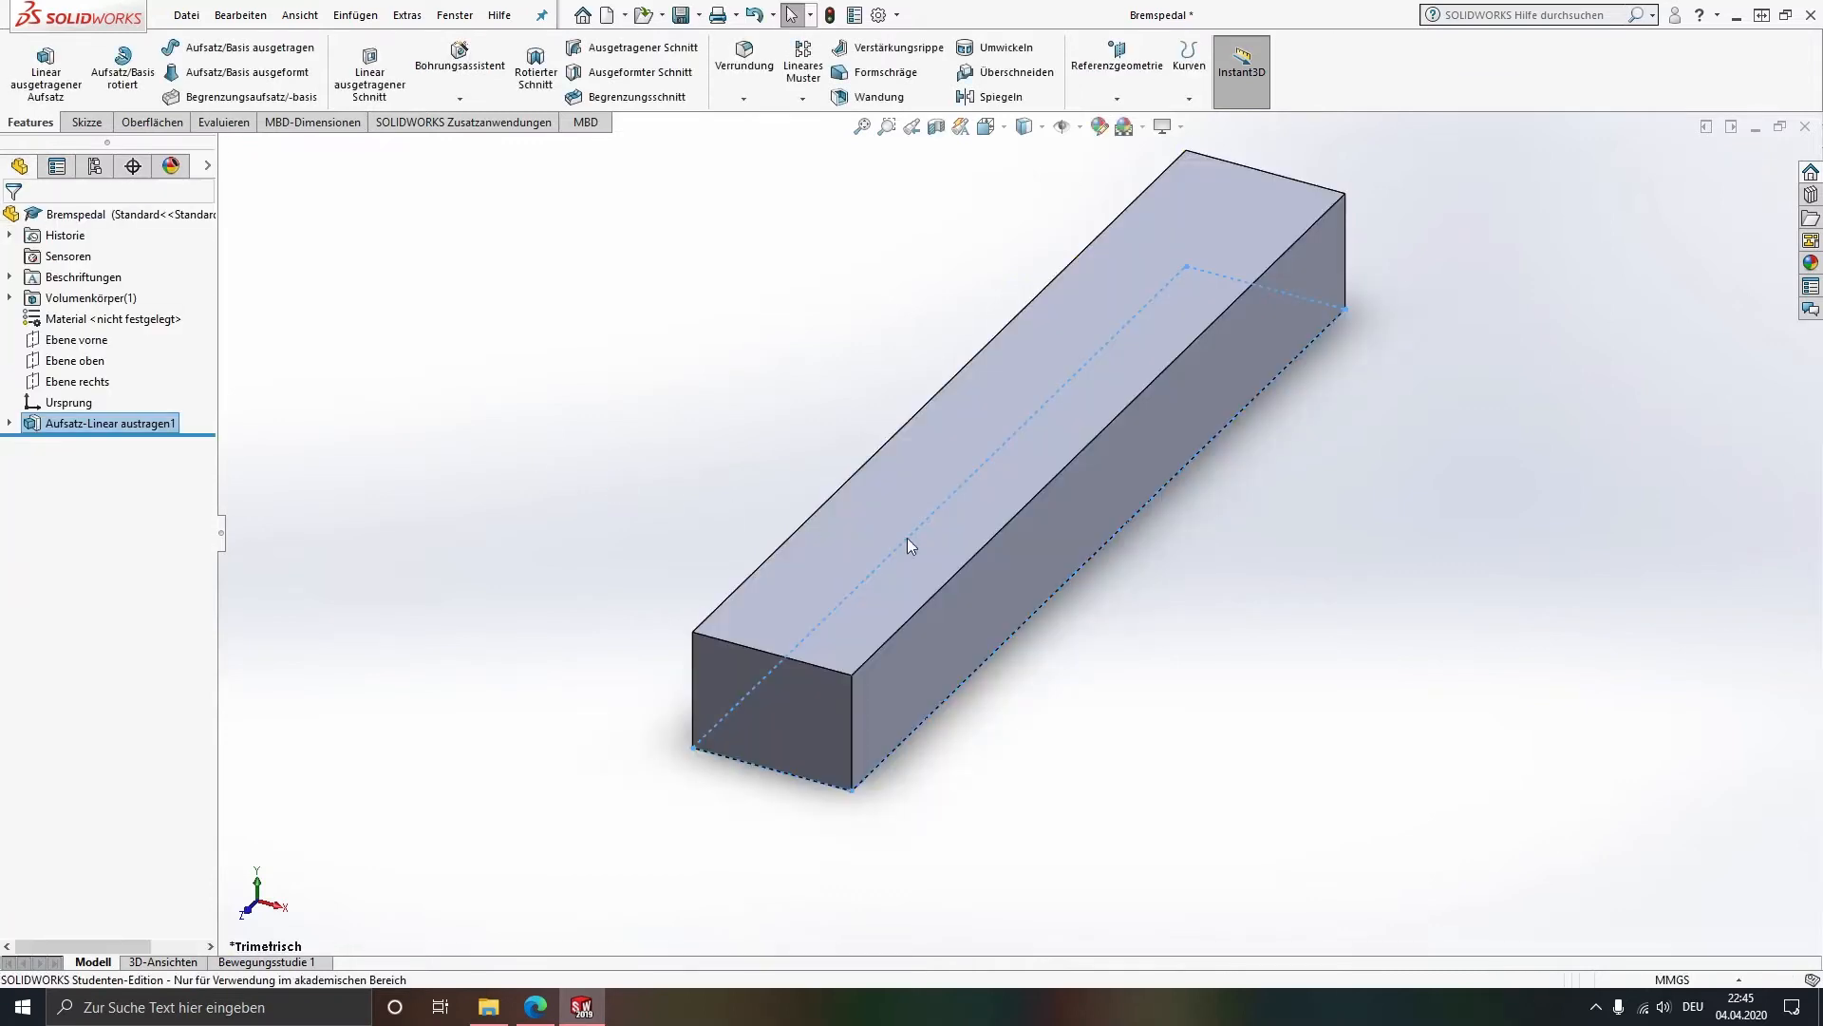
# Step: Start a sketch on the top plane (Ebene oben) and draw a vertical centerline between the midpoints of the bar's two short edges
pyautogui.moveTo(960, 415)
pyautogui.mouseDown(button='middle')
pyautogui.moveTo(1051, 447)
pyautogui.moveTo(977, 522)
pyautogui.moveTo(949, 419)
pyautogui.mouseUp(button='middle')
pyautogui.scroll(3, 949, 419)
pyautogui.moveTo(1030, 376); pyautogui.dragTo(1020, 460, button='middle')
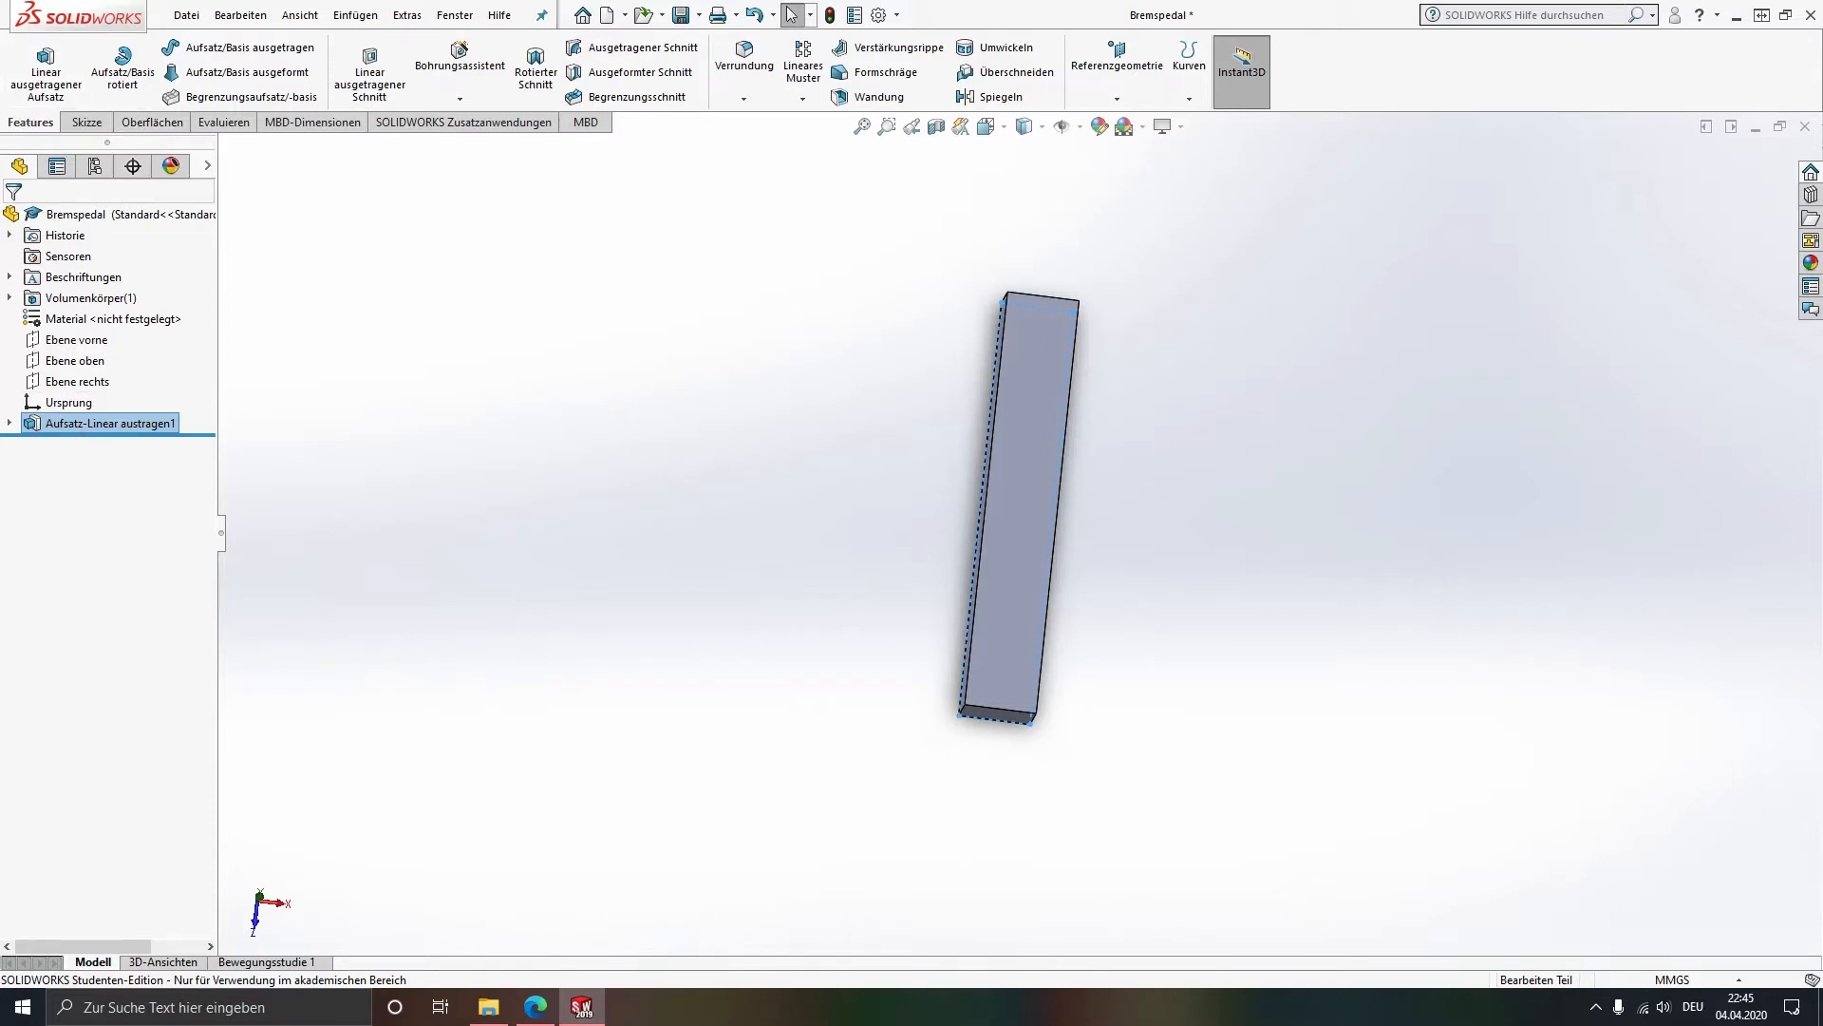
pyautogui.click(87, 123)
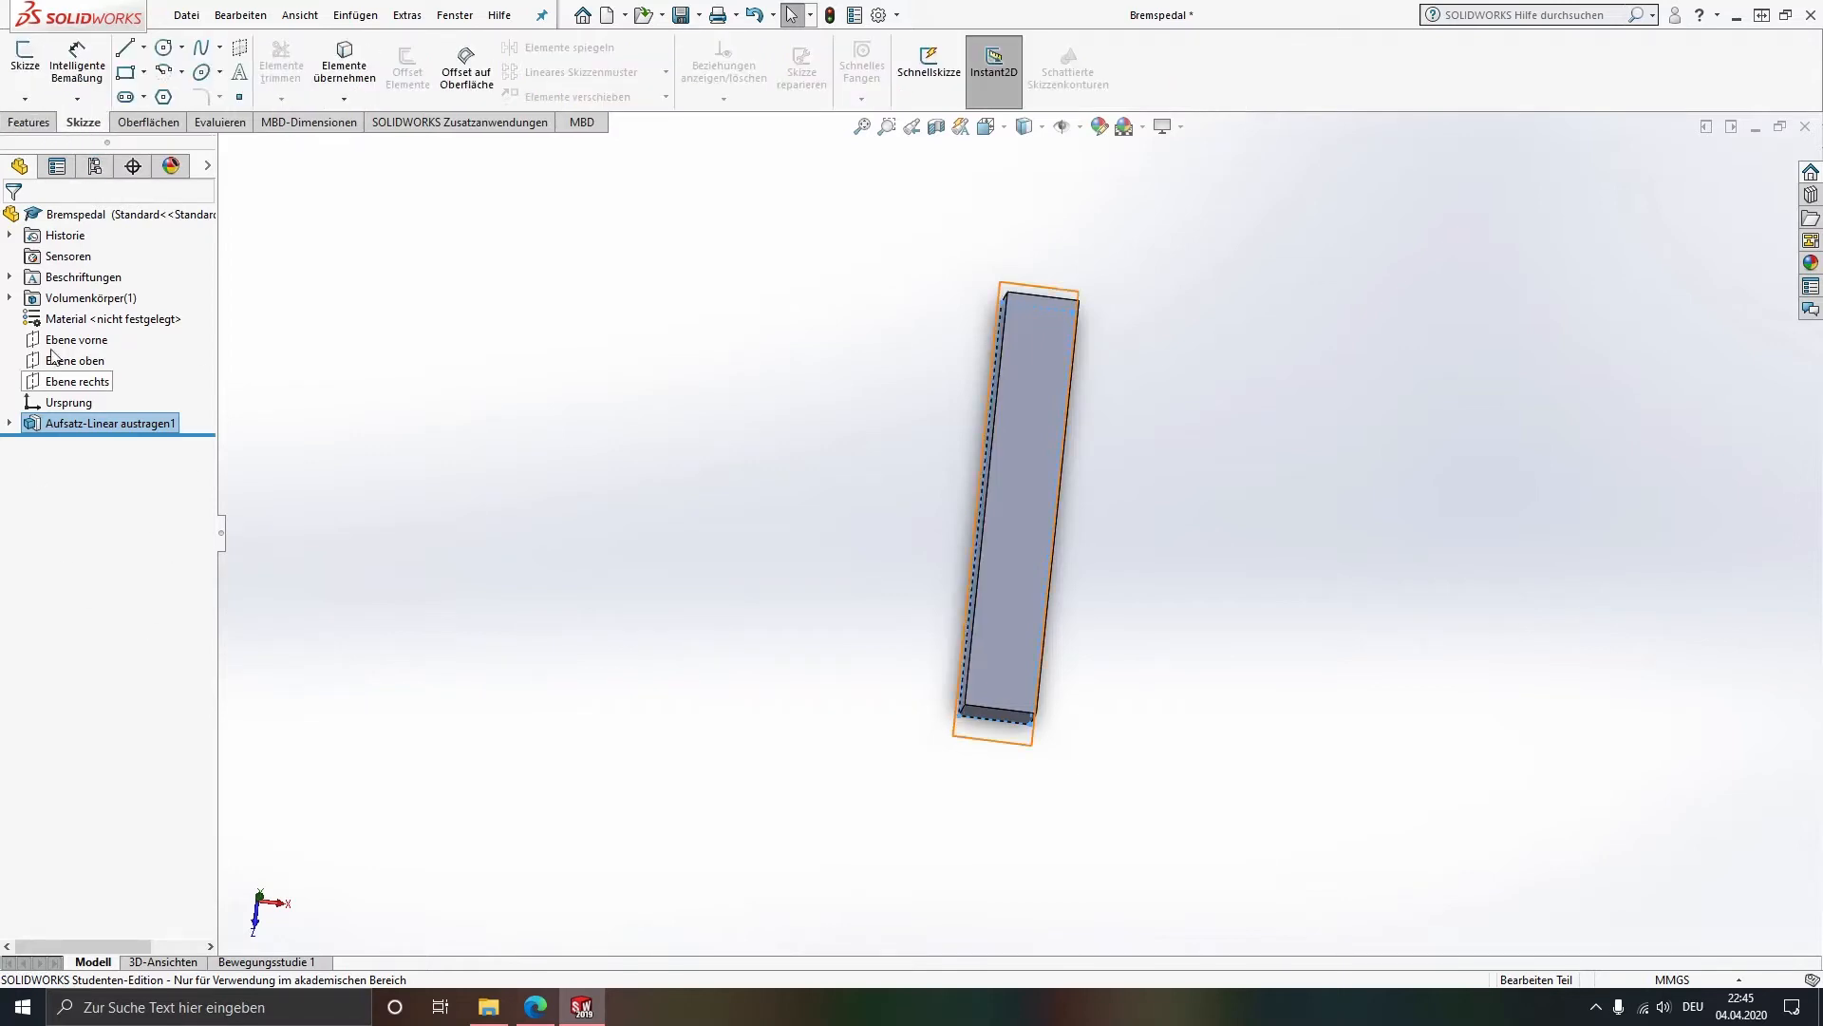
pyautogui.click(80, 364)
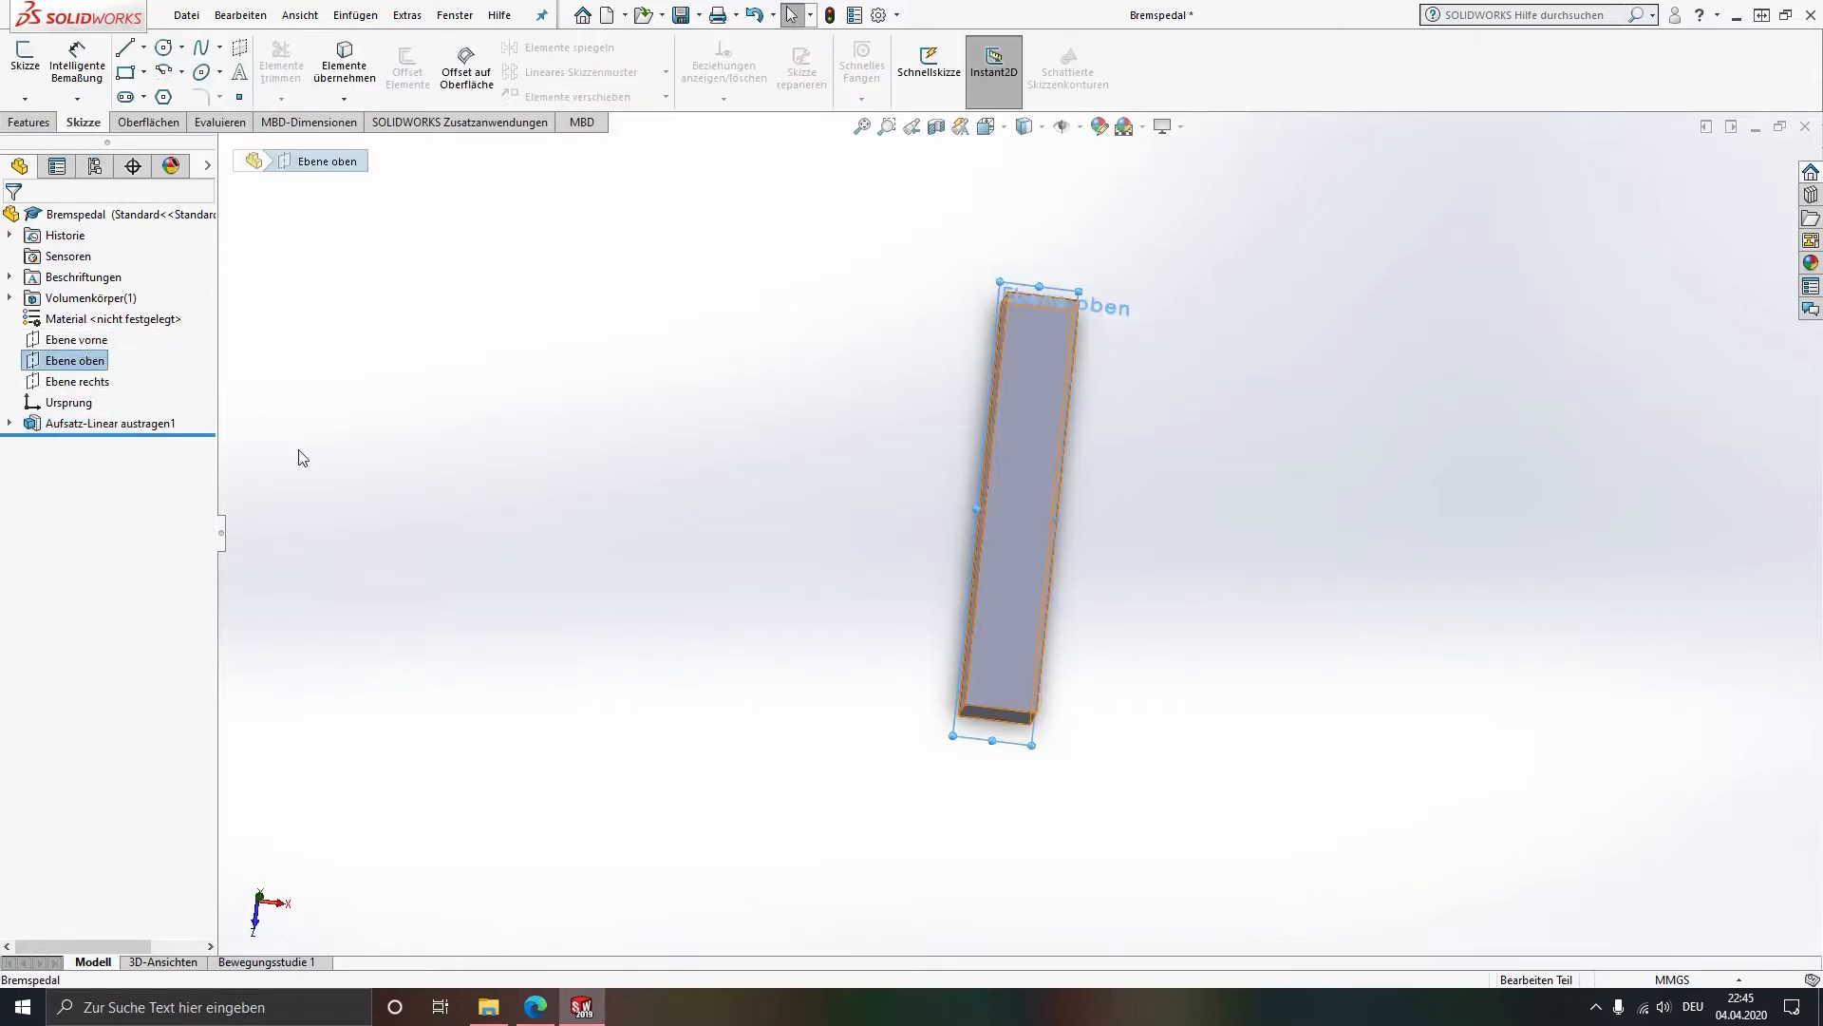
pyautogui.click(25, 57)
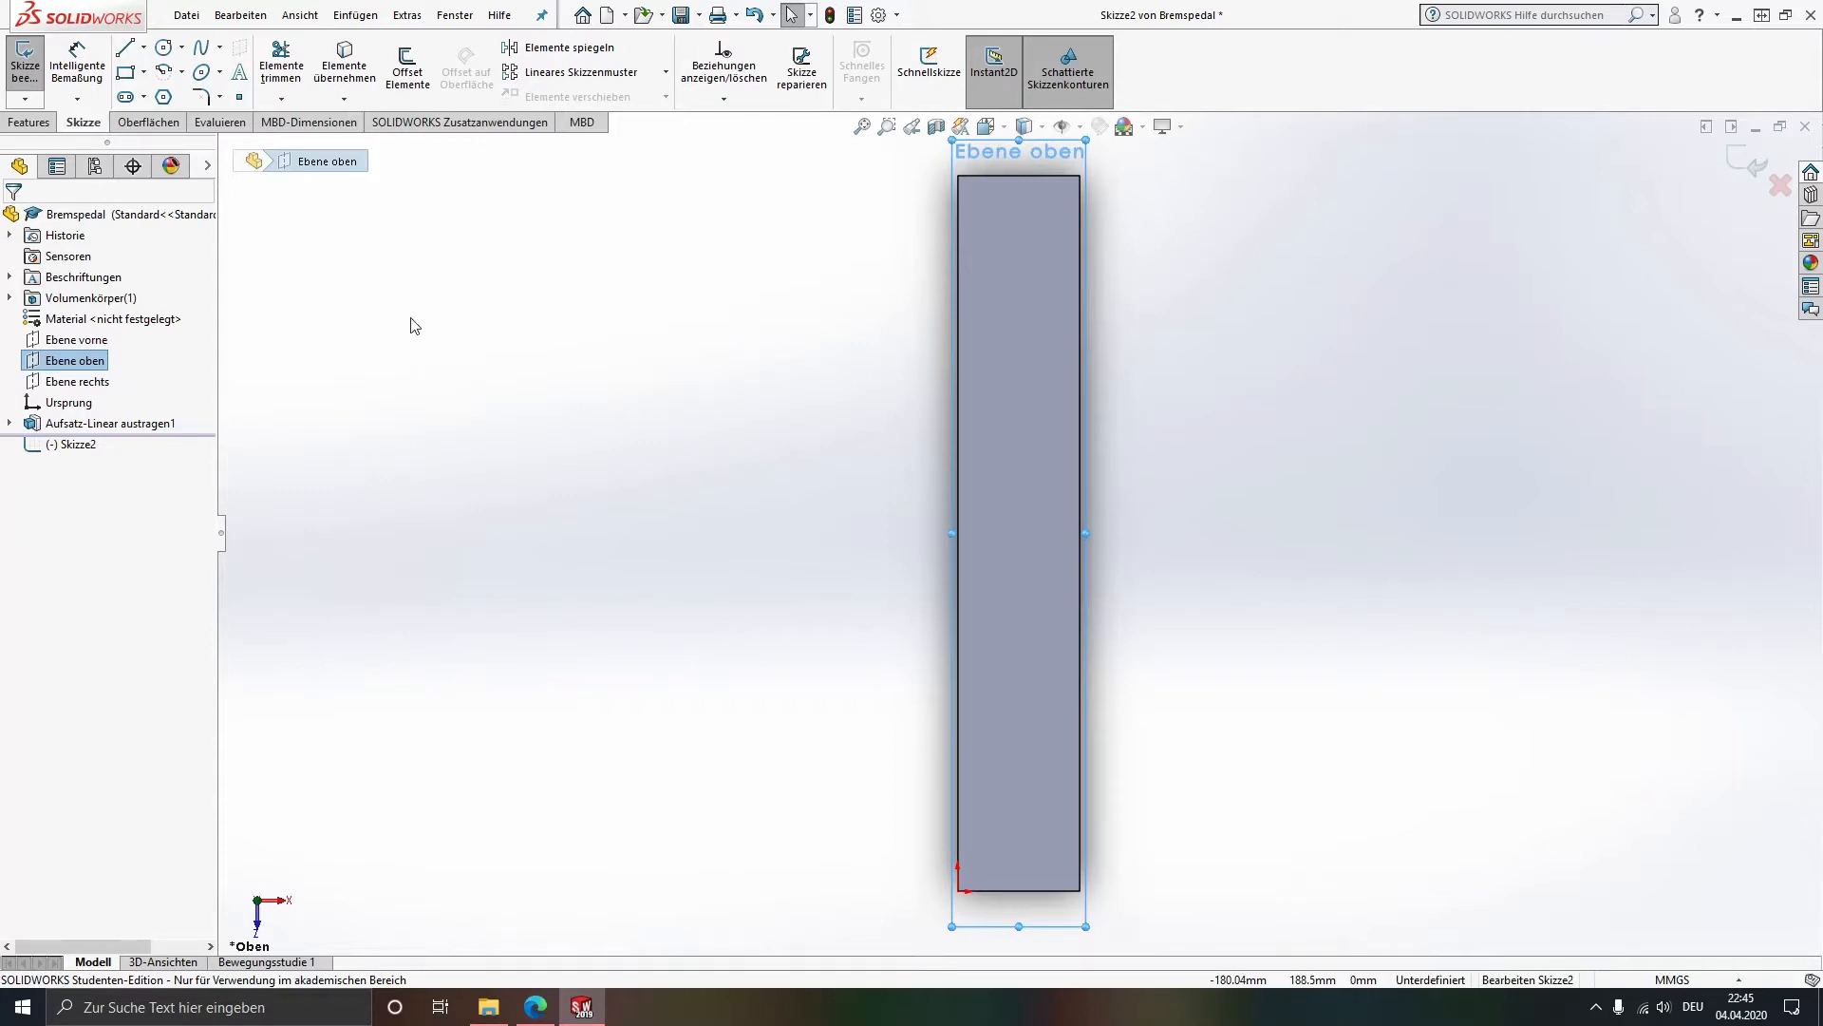
pyautogui.click(142, 47)
pyautogui.click(166, 92)
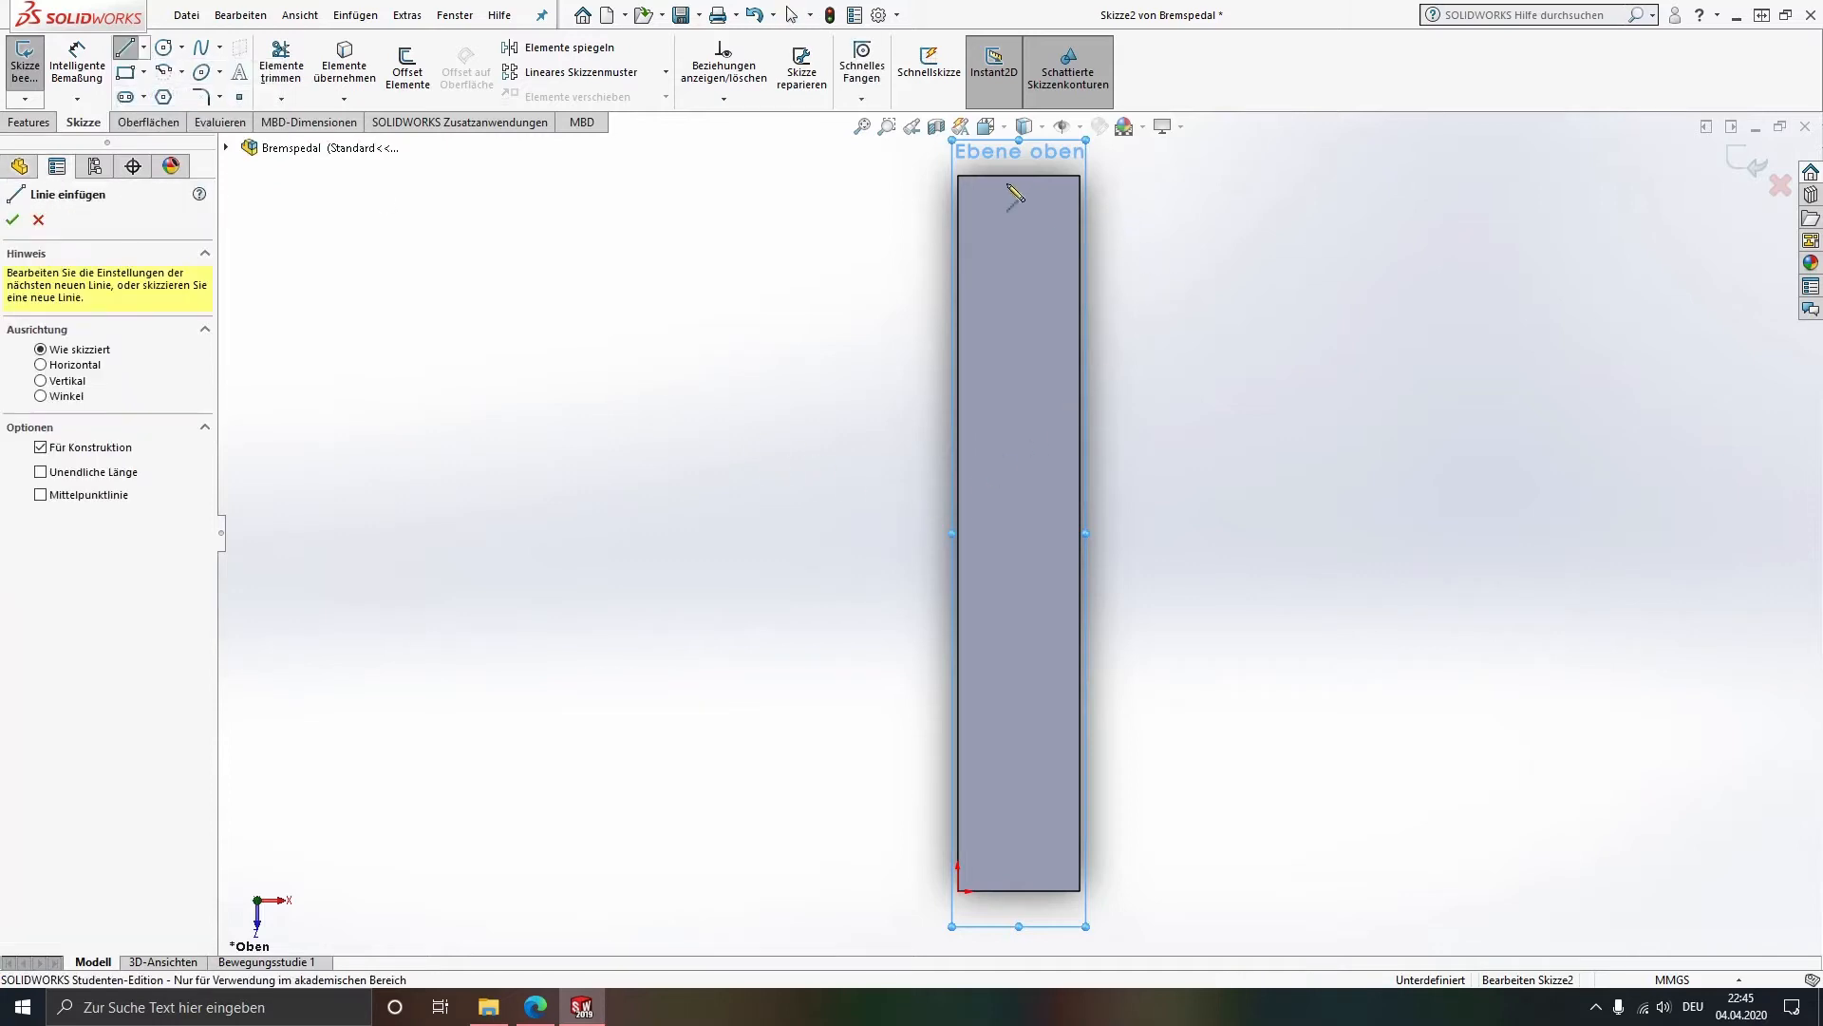
pyautogui.click(1019, 176)
pyautogui.click(1019, 891)
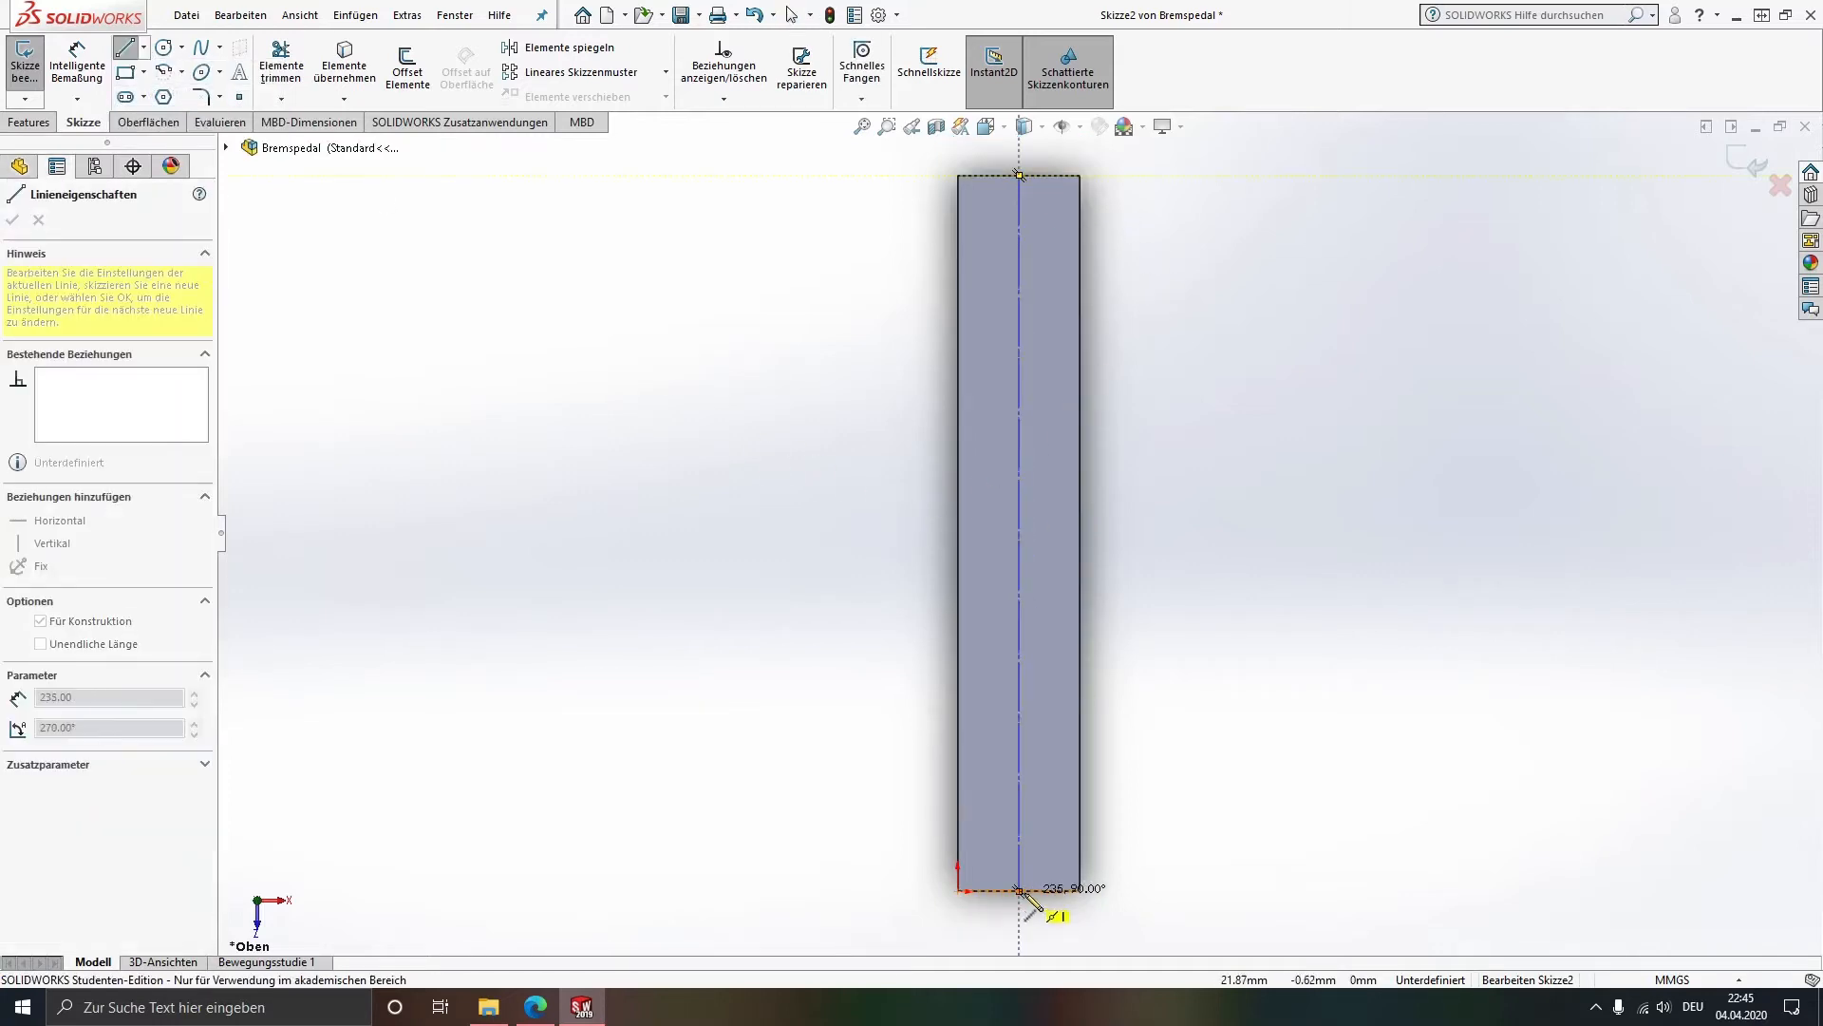
pyautogui.press('Escape')
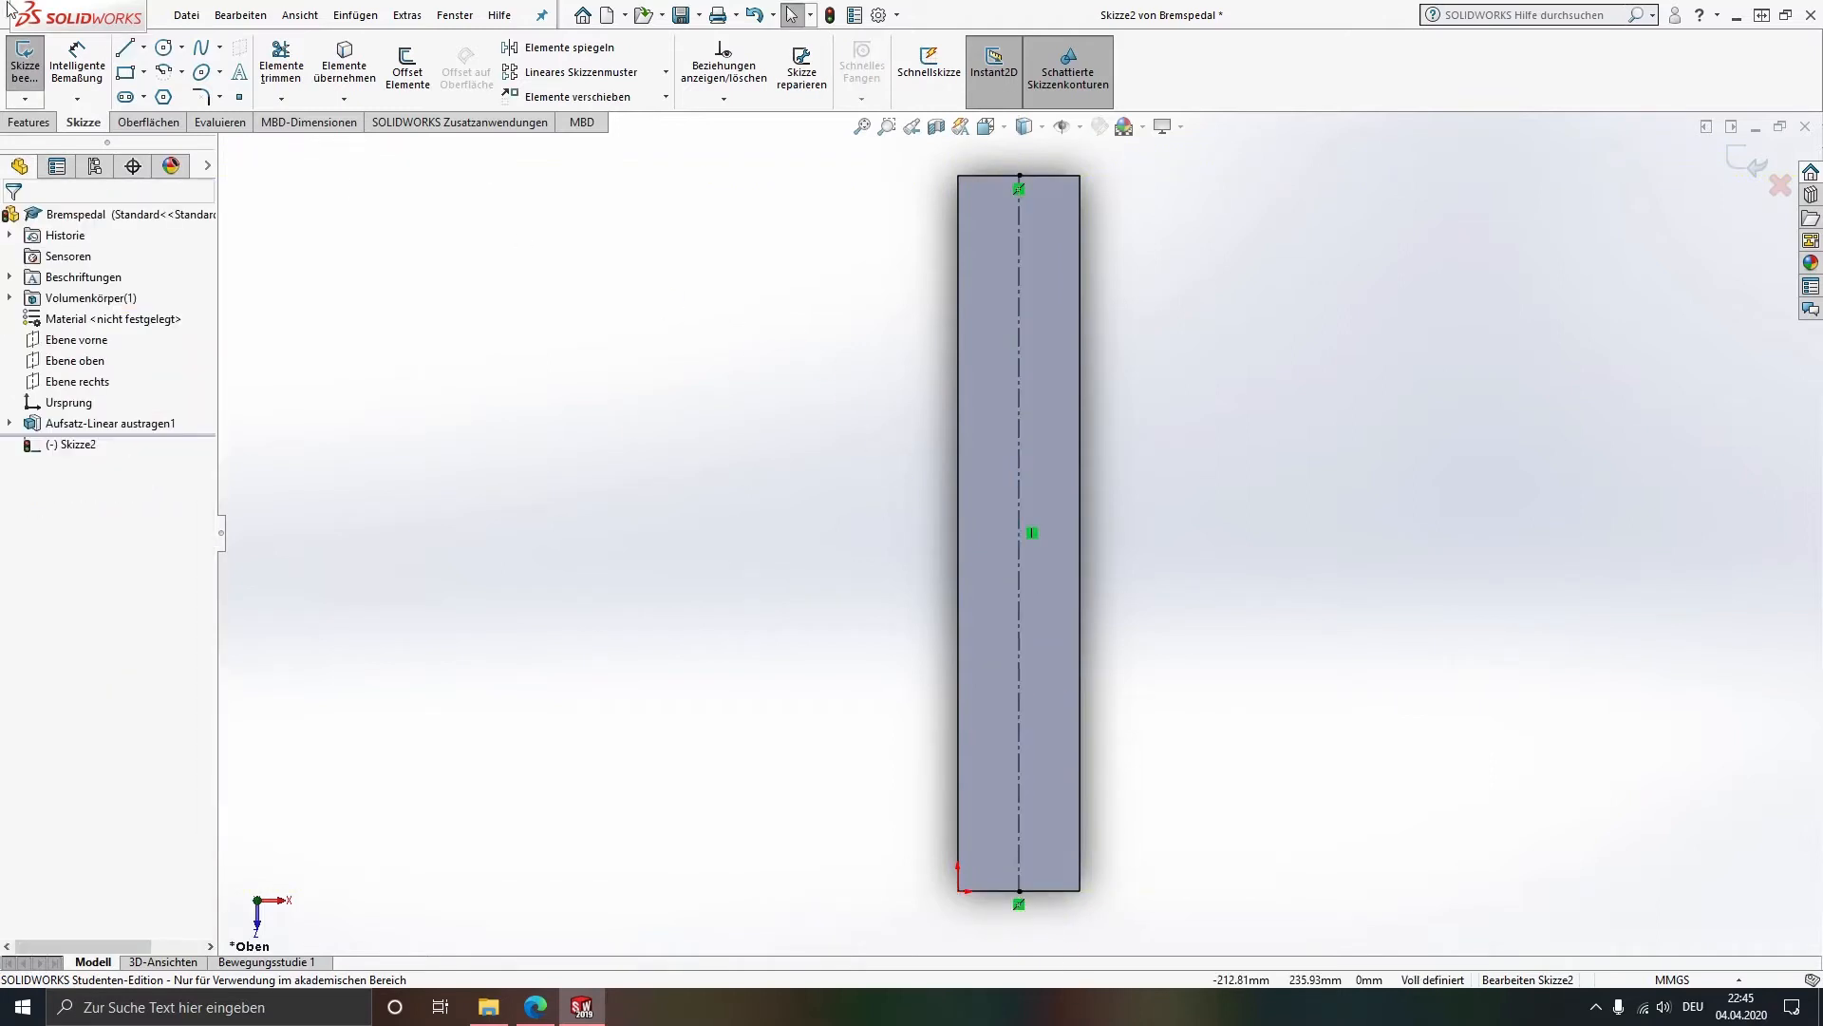
# Step: Sketch two circles on the centerline: about 12 mm radius near the bar's upper end and about 5 mm radius near its lower end
pyautogui.click(163, 46)
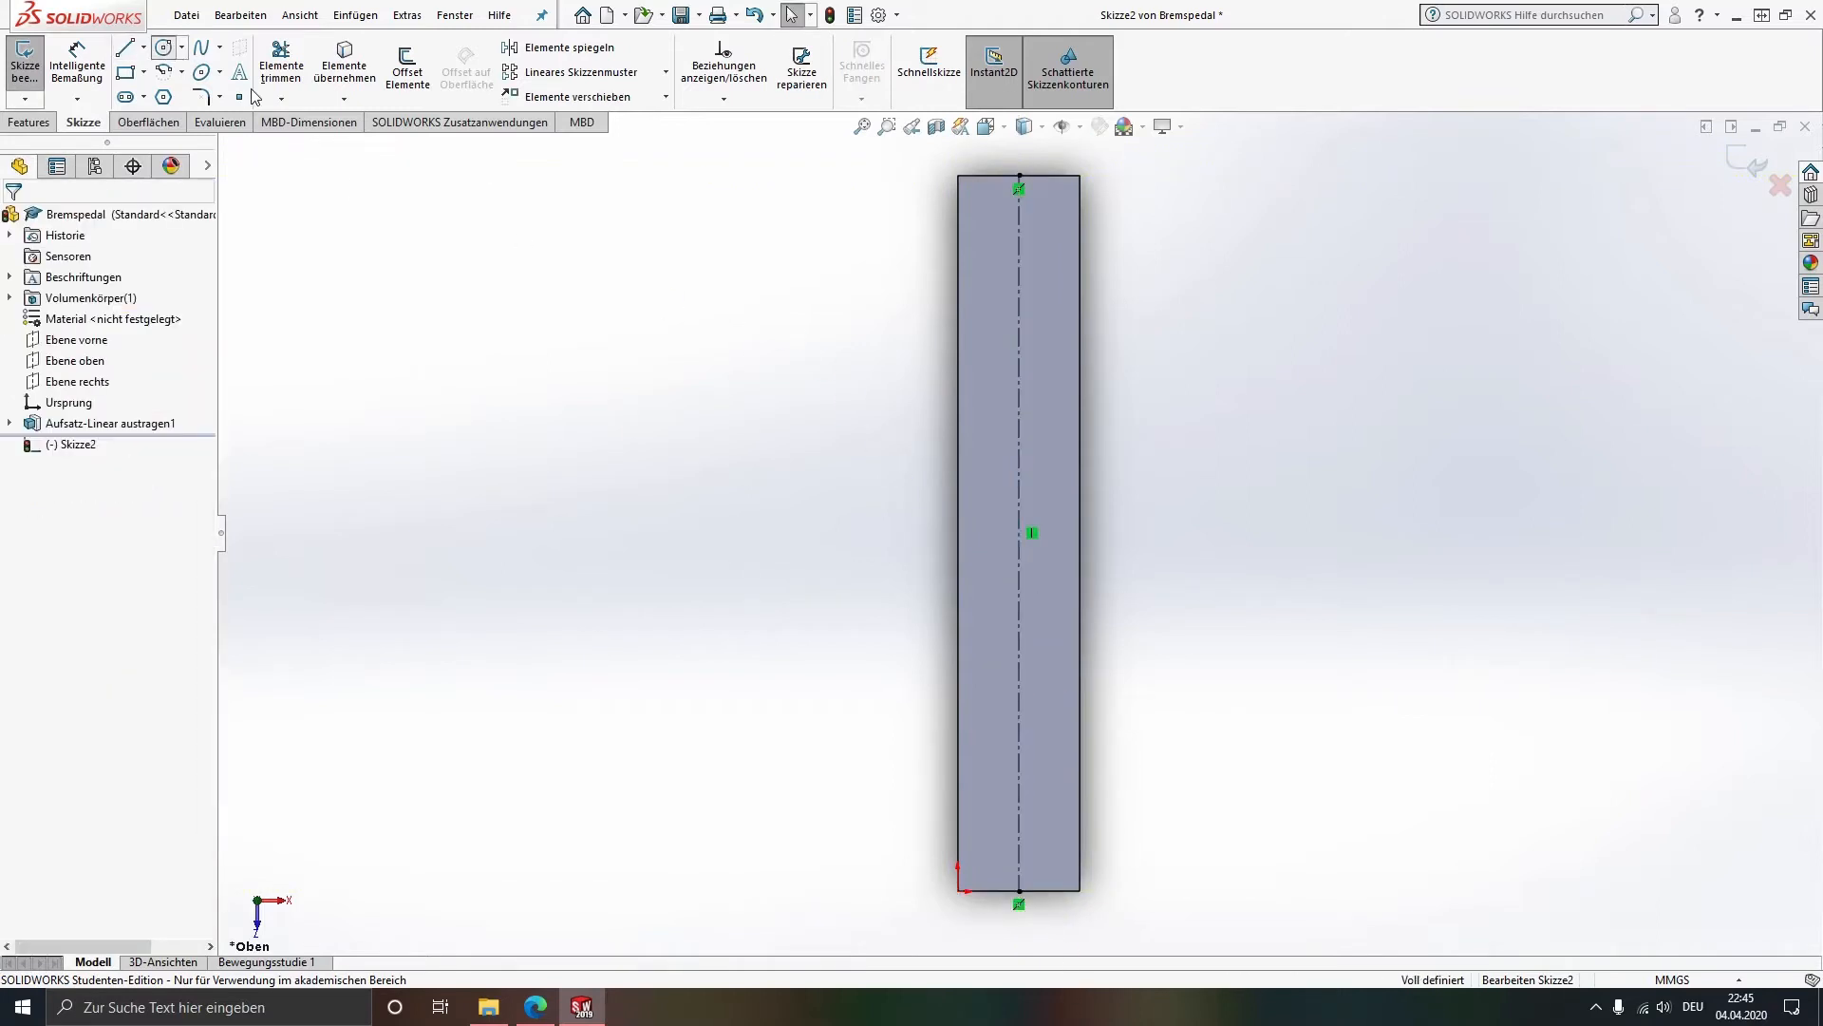
pyautogui.click(1019, 256)
pyautogui.click(1043, 293)
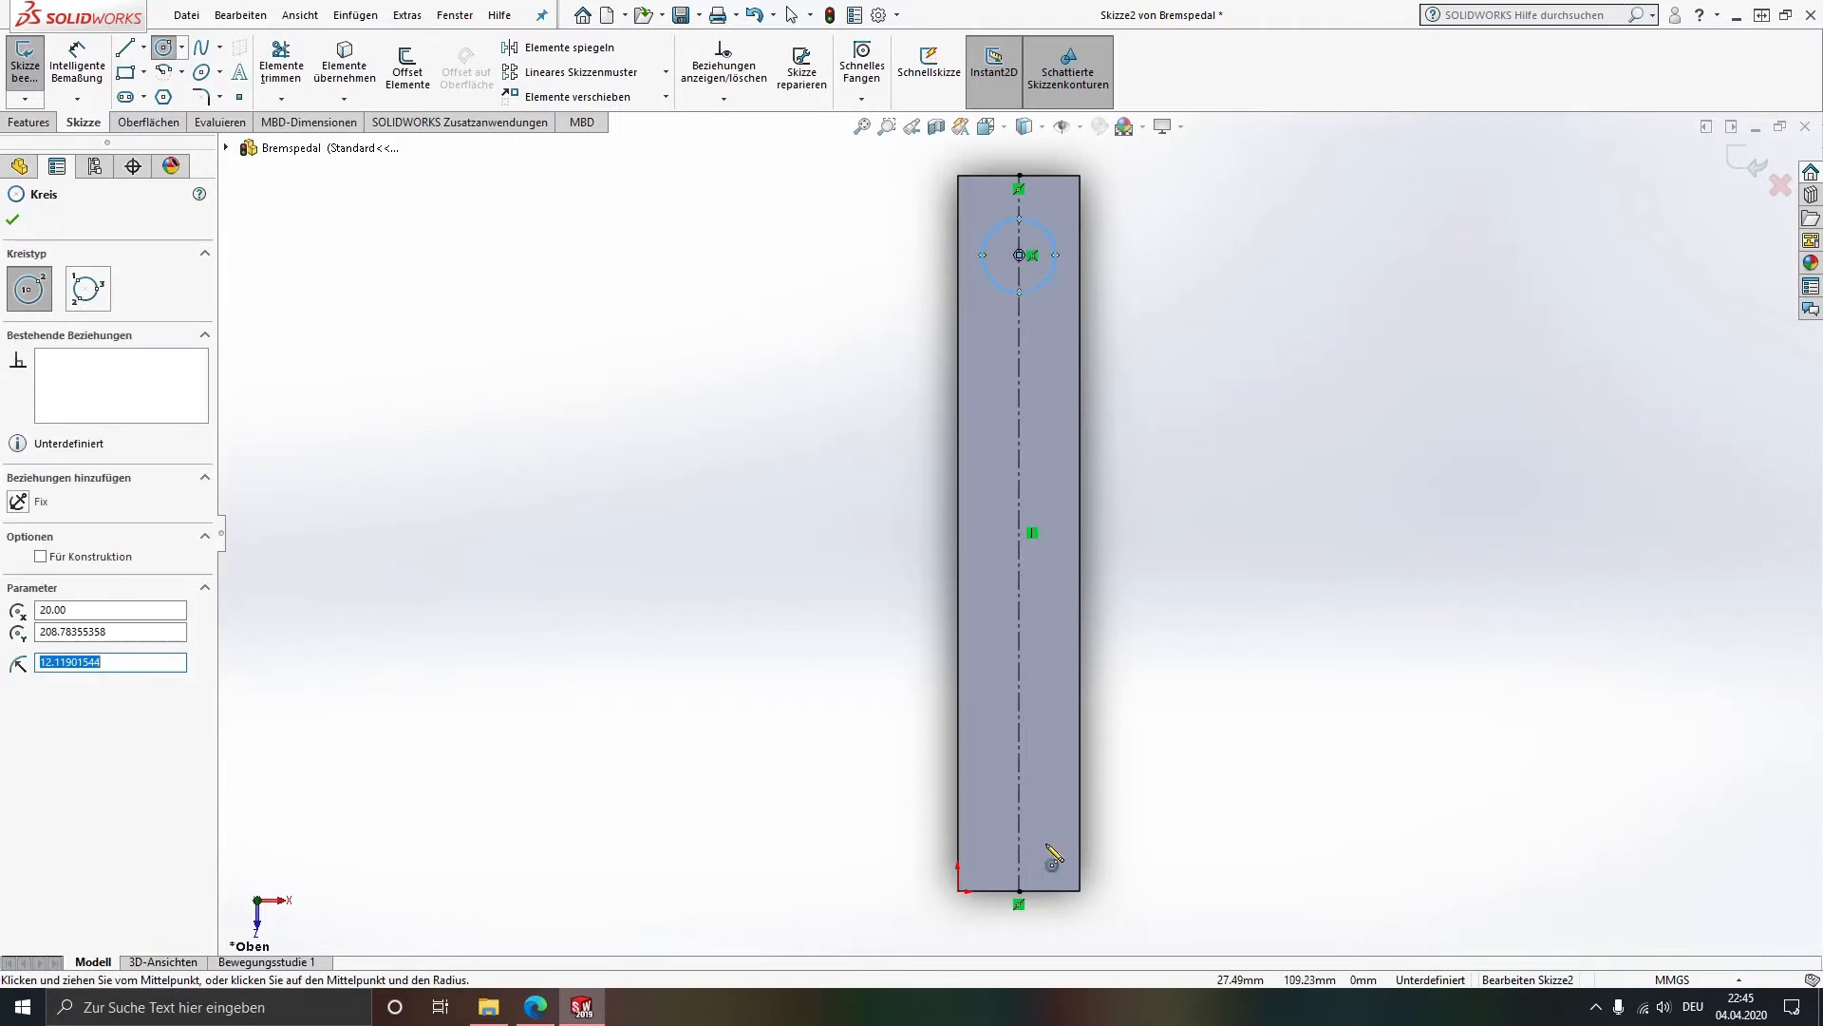
pyautogui.click(1019, 819)
pyautogui.click(1030, 834)
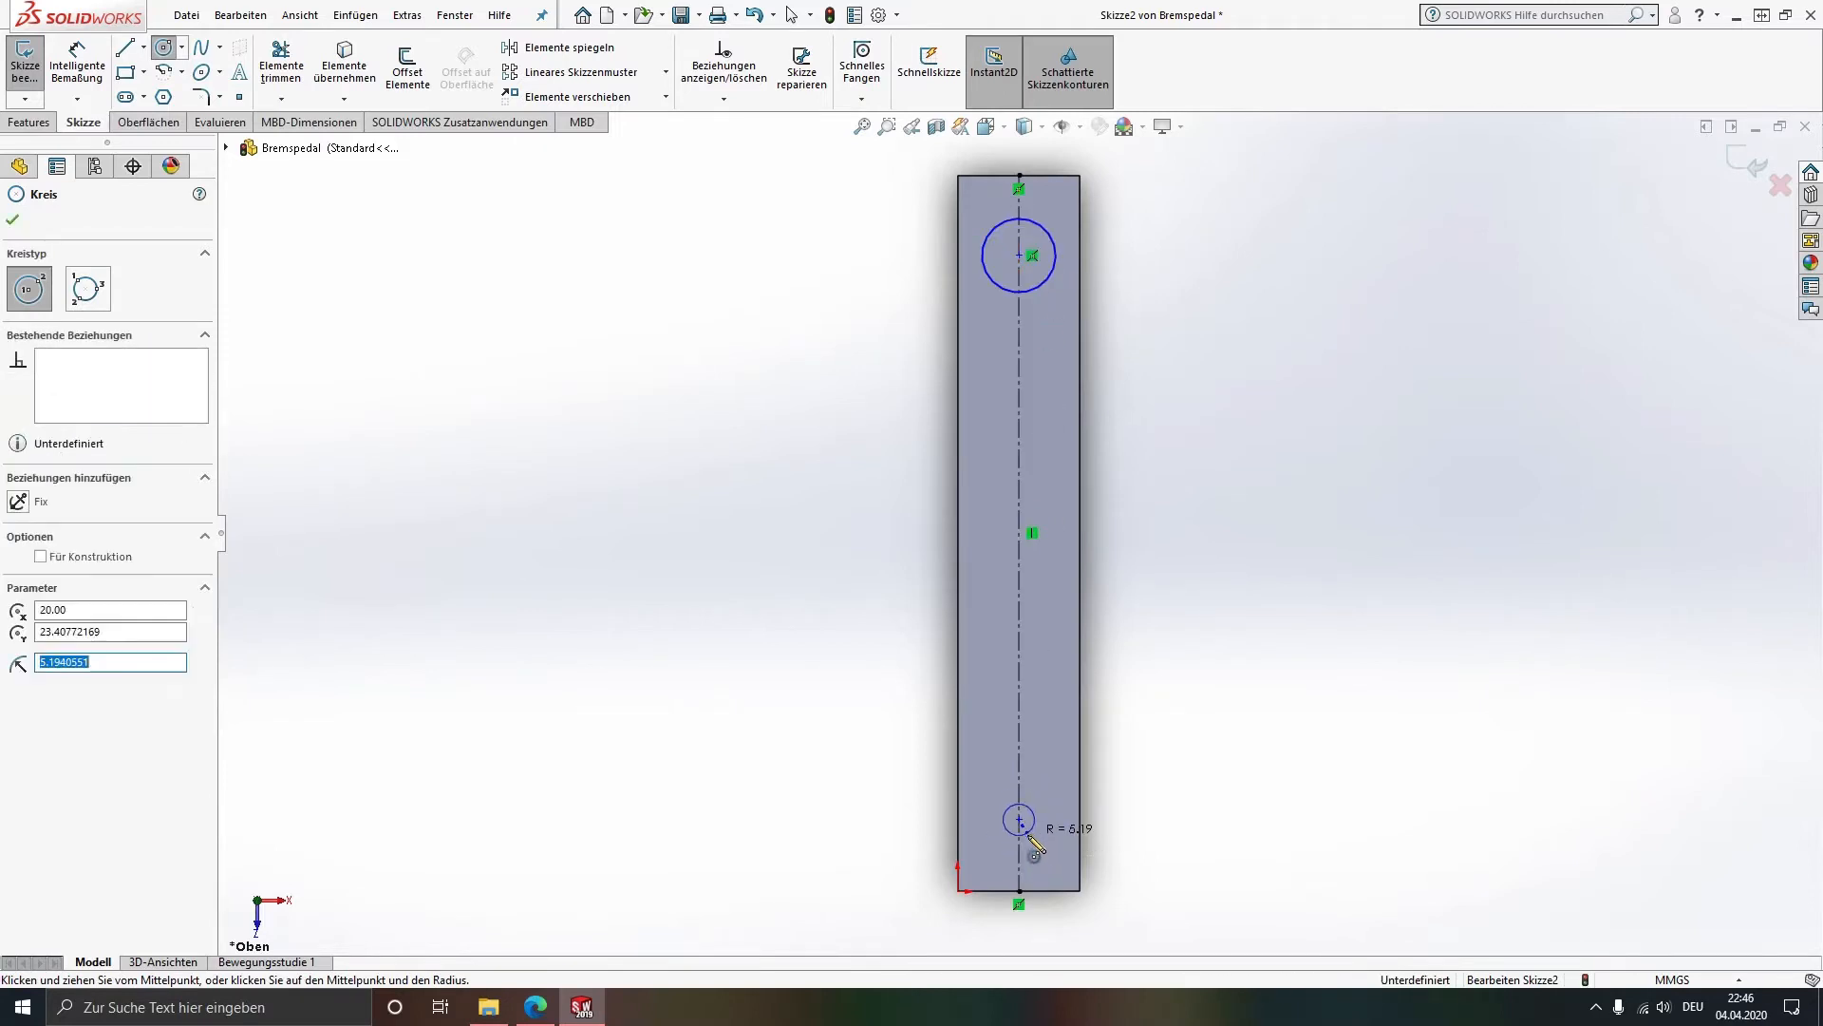
pyautogui.press('Escape')
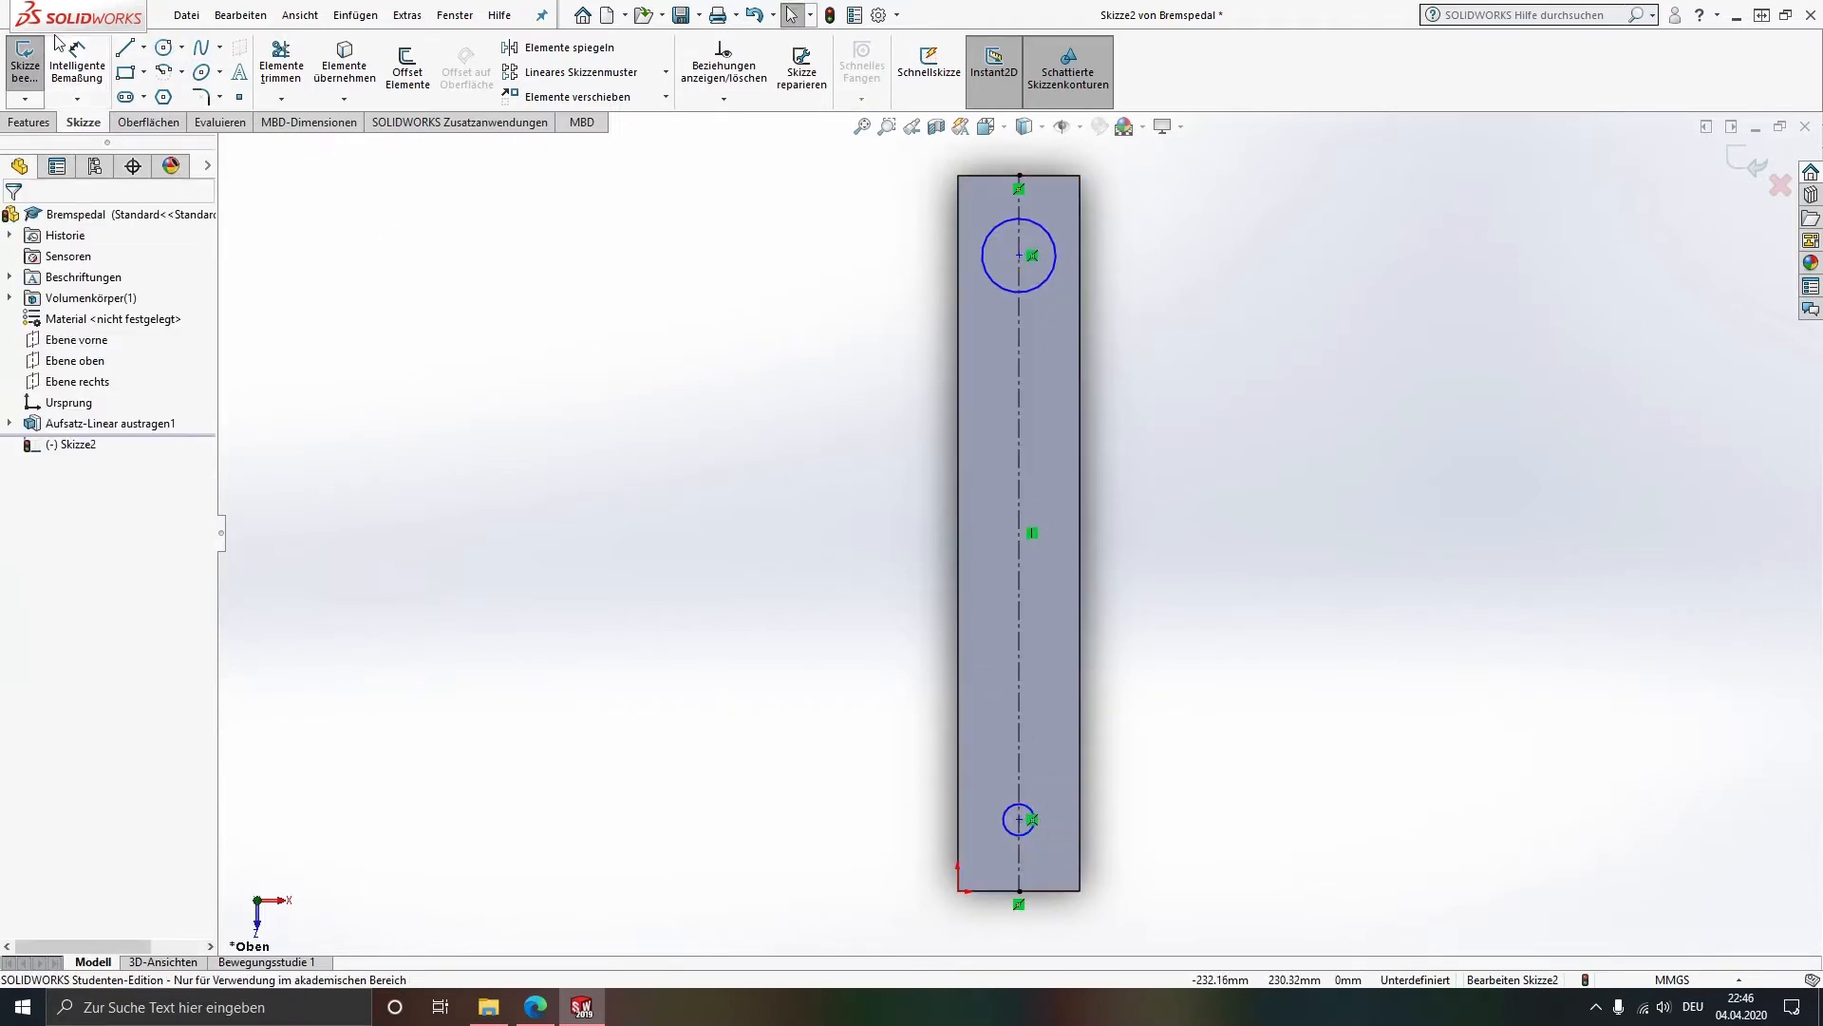
# Step: Dimension the large circle's center 45 mm from the bar's upper short edge
pyautogui.click(71, 68)
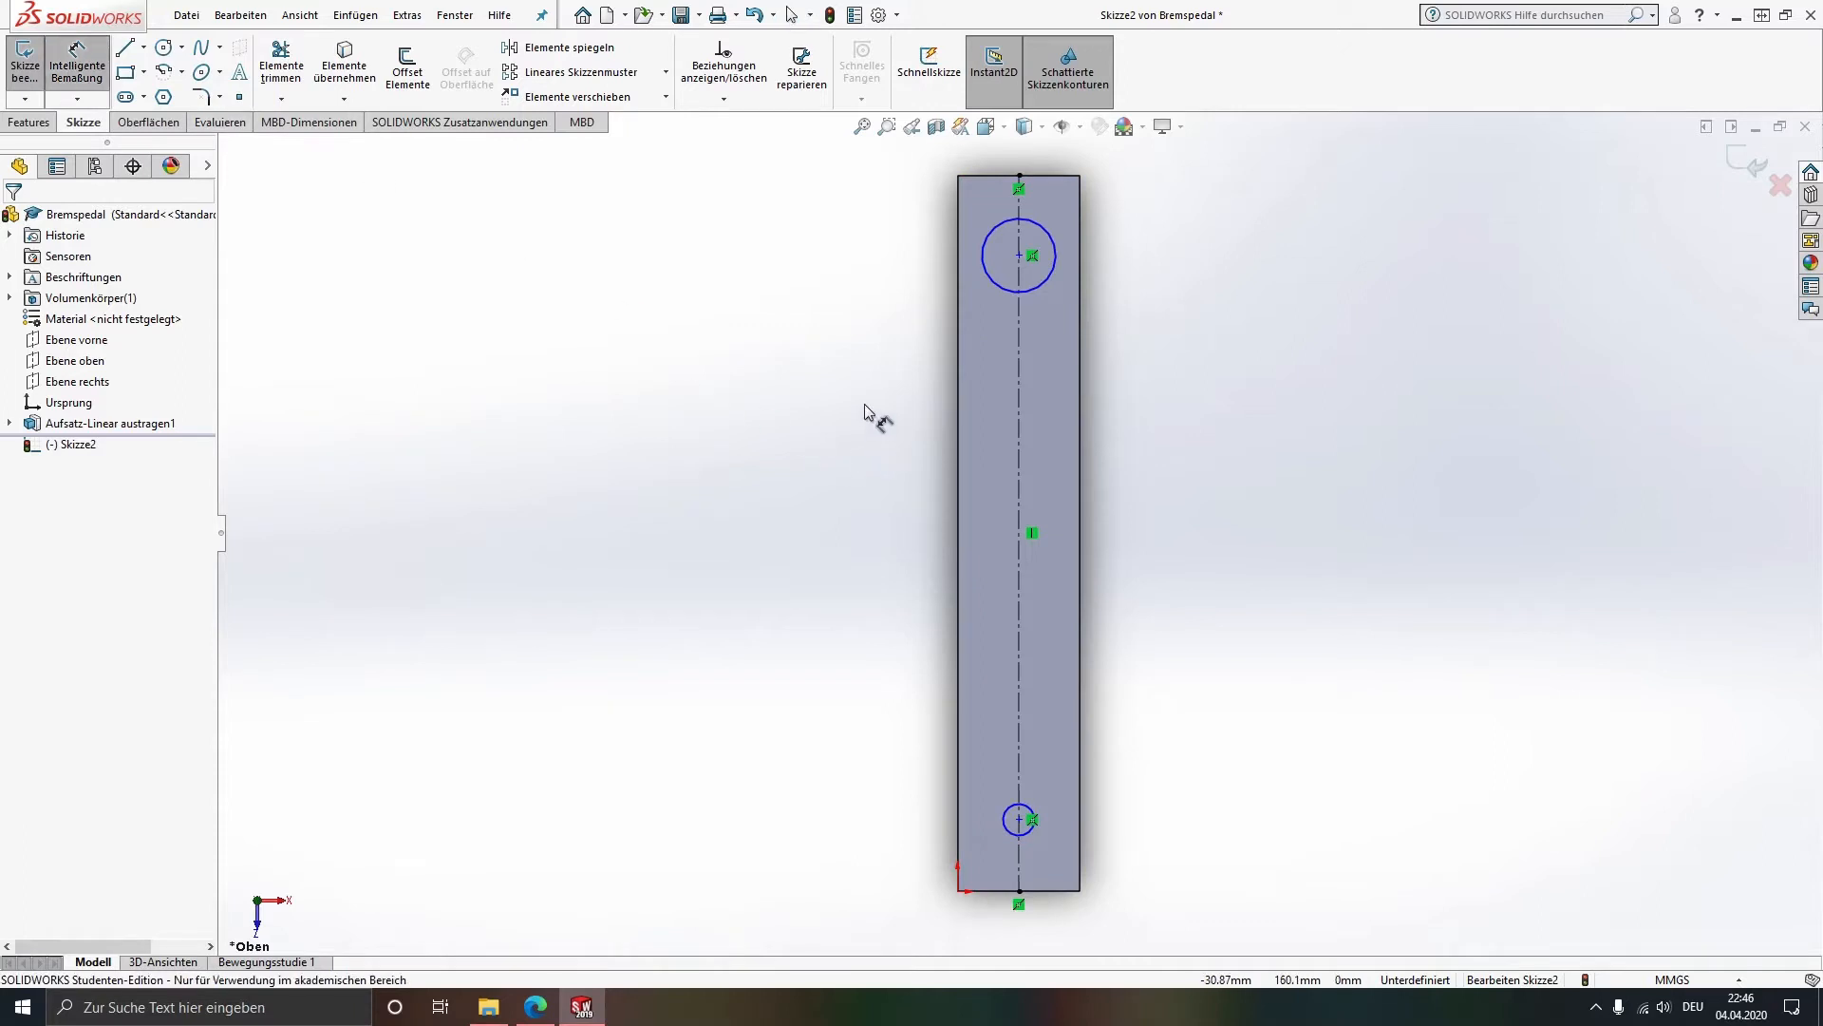
pyautogui.click(1020, 255)
pyautogui.click(992, 176)
pyautogui.click(926, 228)
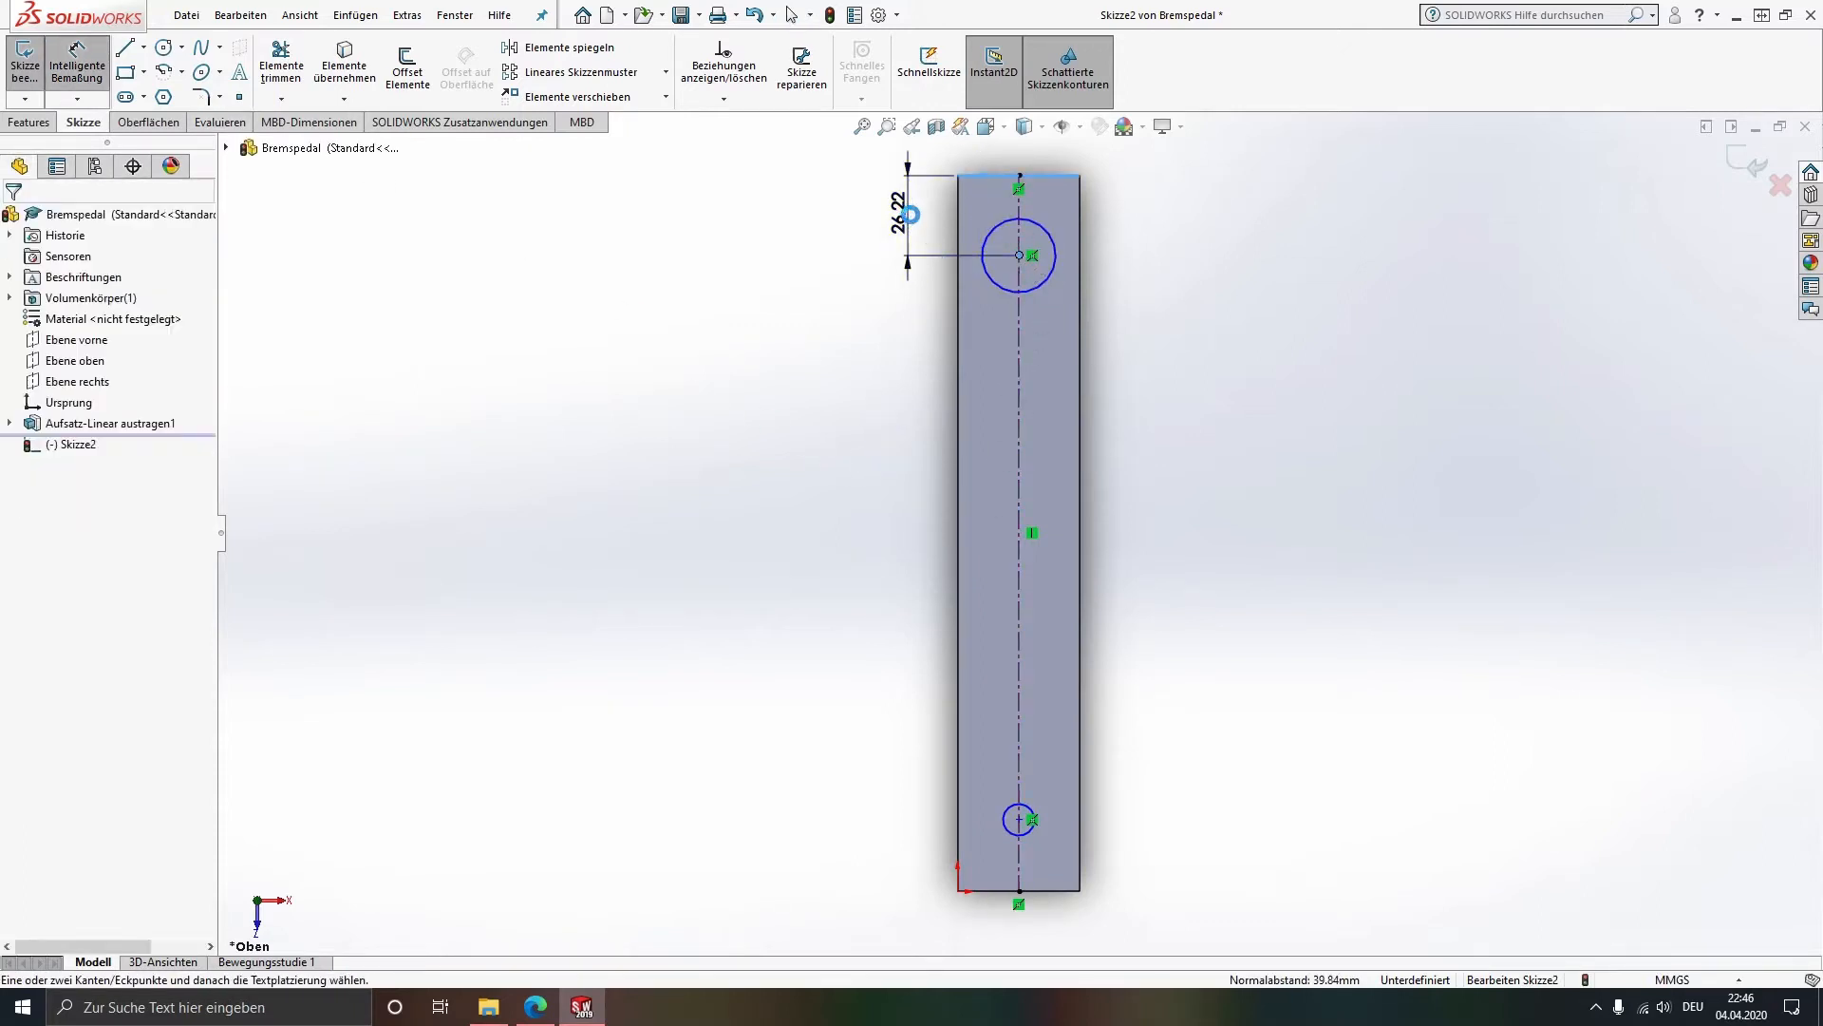
pyautogui.write('45')
pyautogui.press('Return')
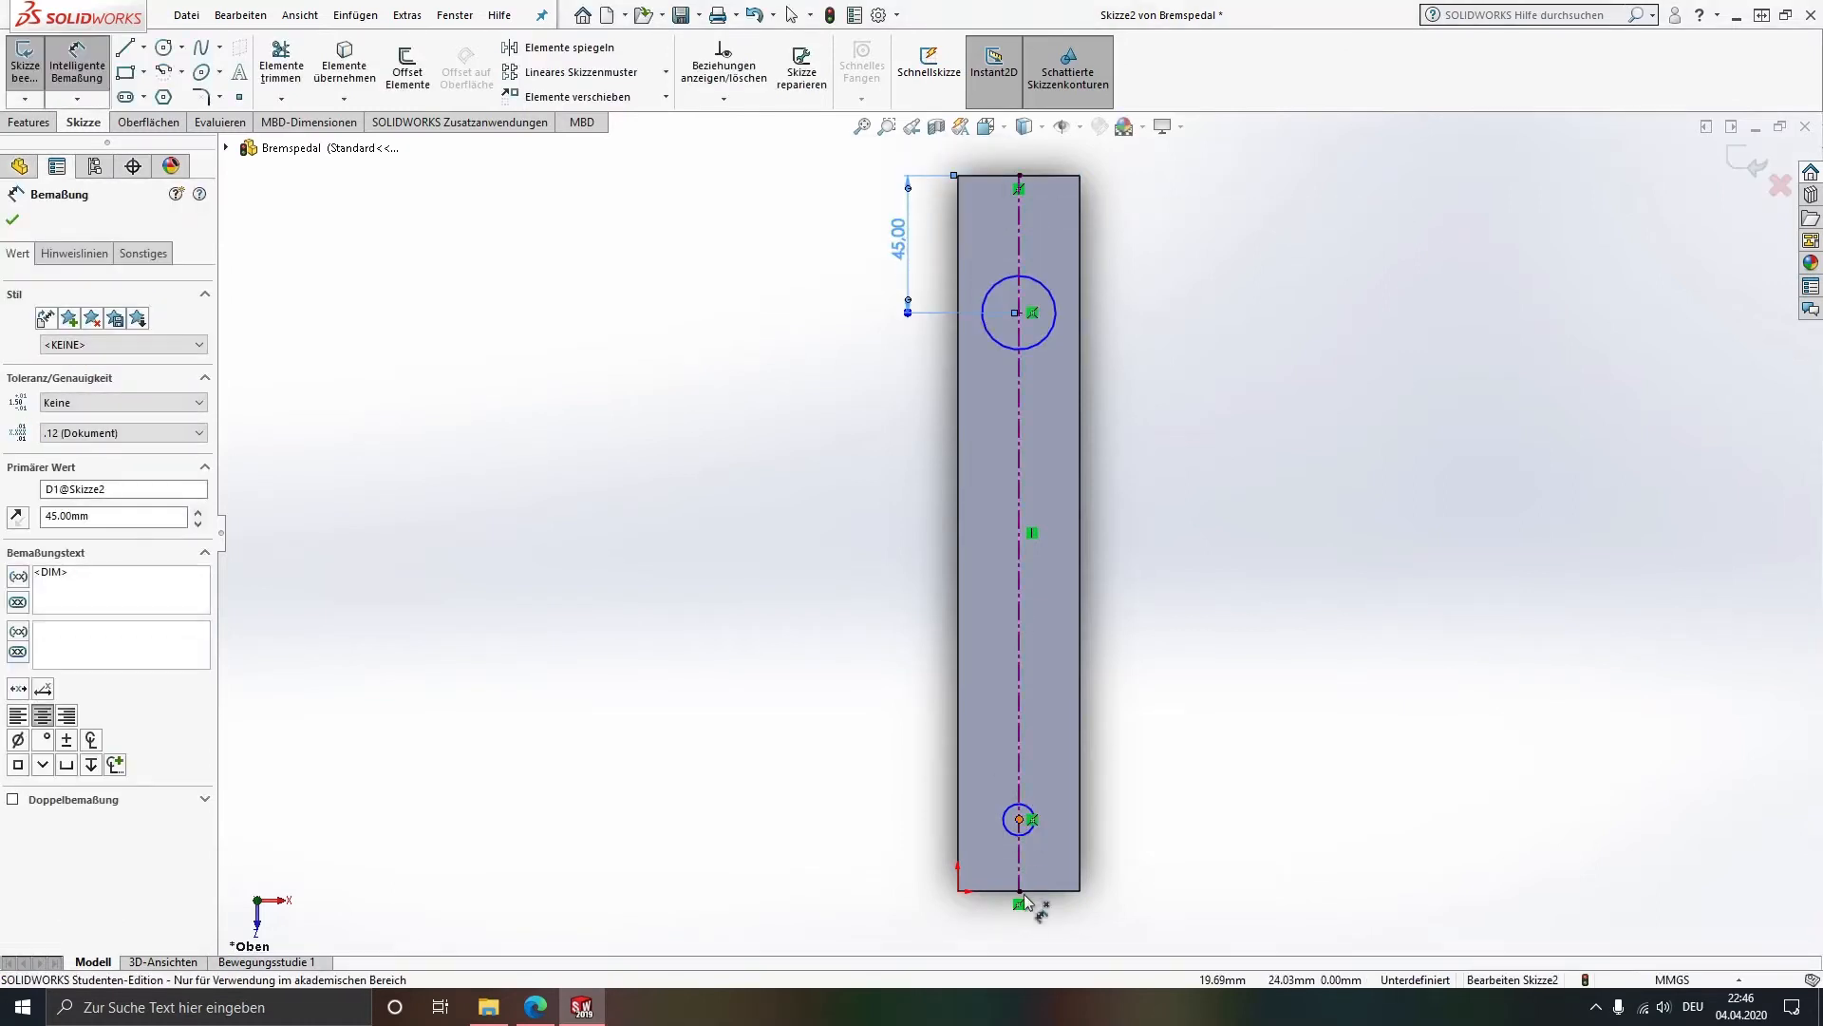
# Step: Dimension the small circle's center 10 mm from the bar's lower short edge
pyautogui.click(1019, 819)
pyautogui.click(1044, 891)
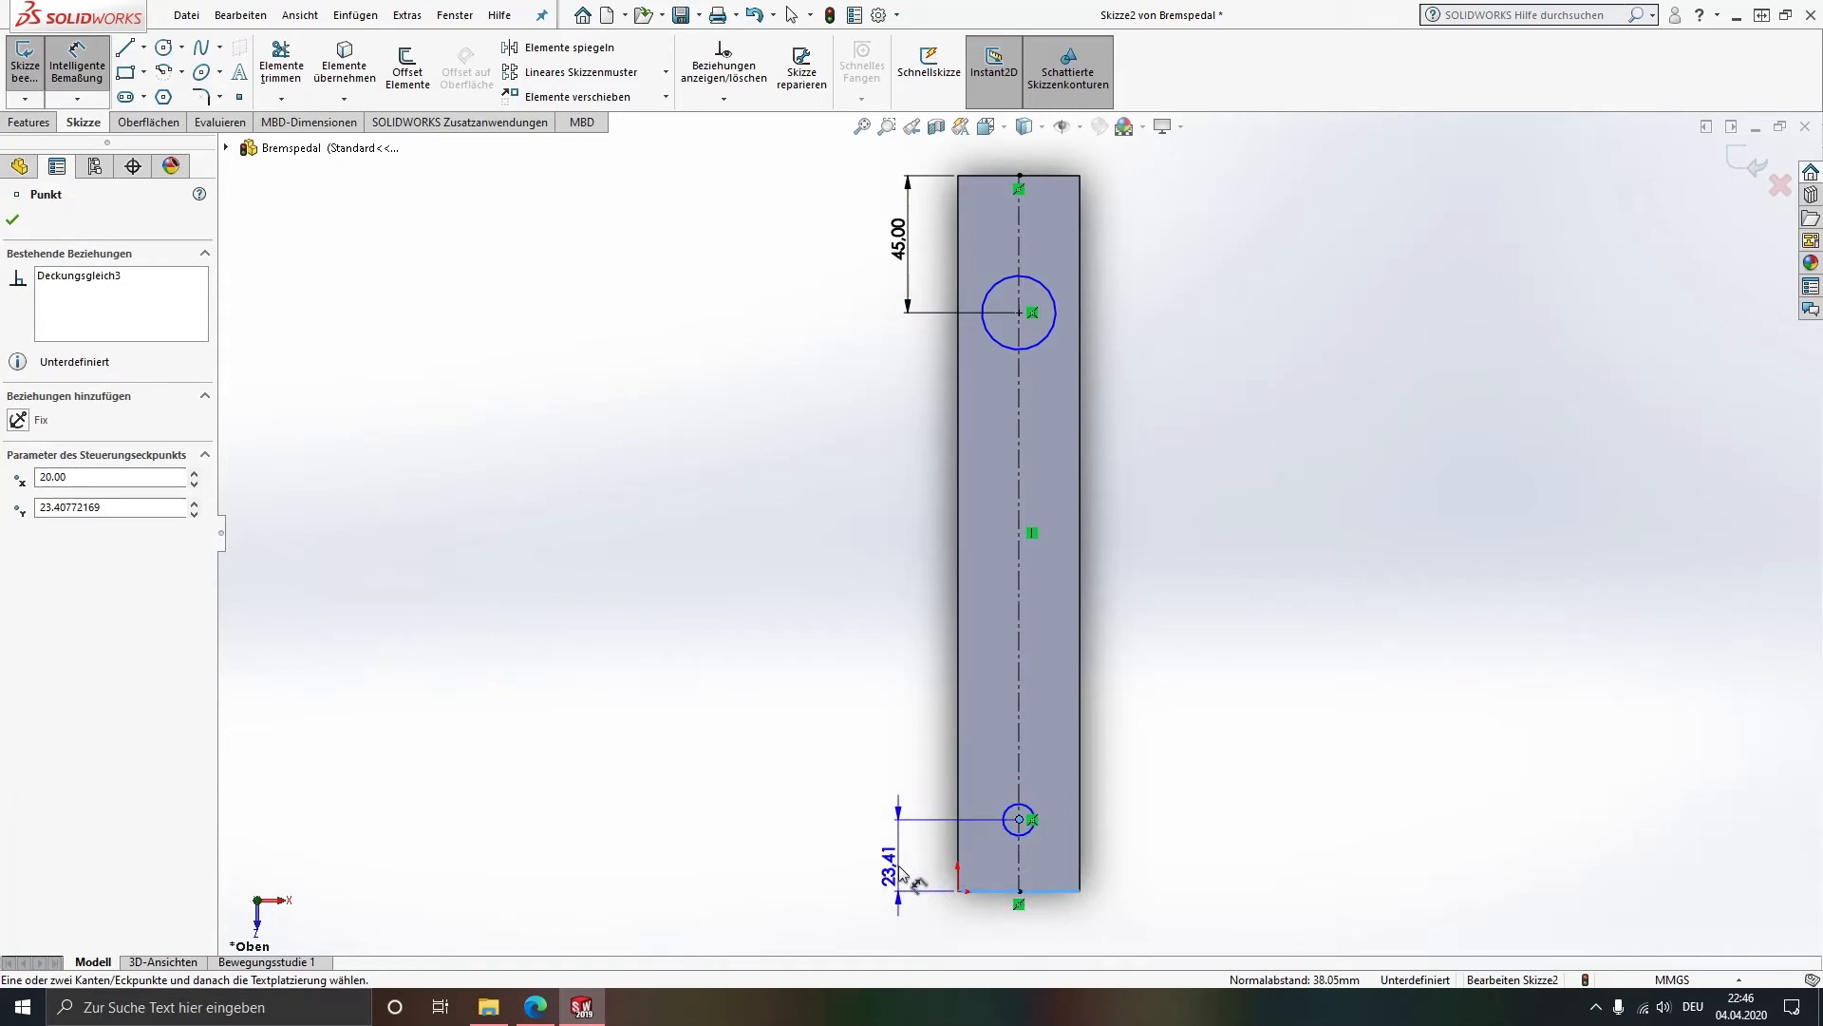
pyautogui.click(903, 874)
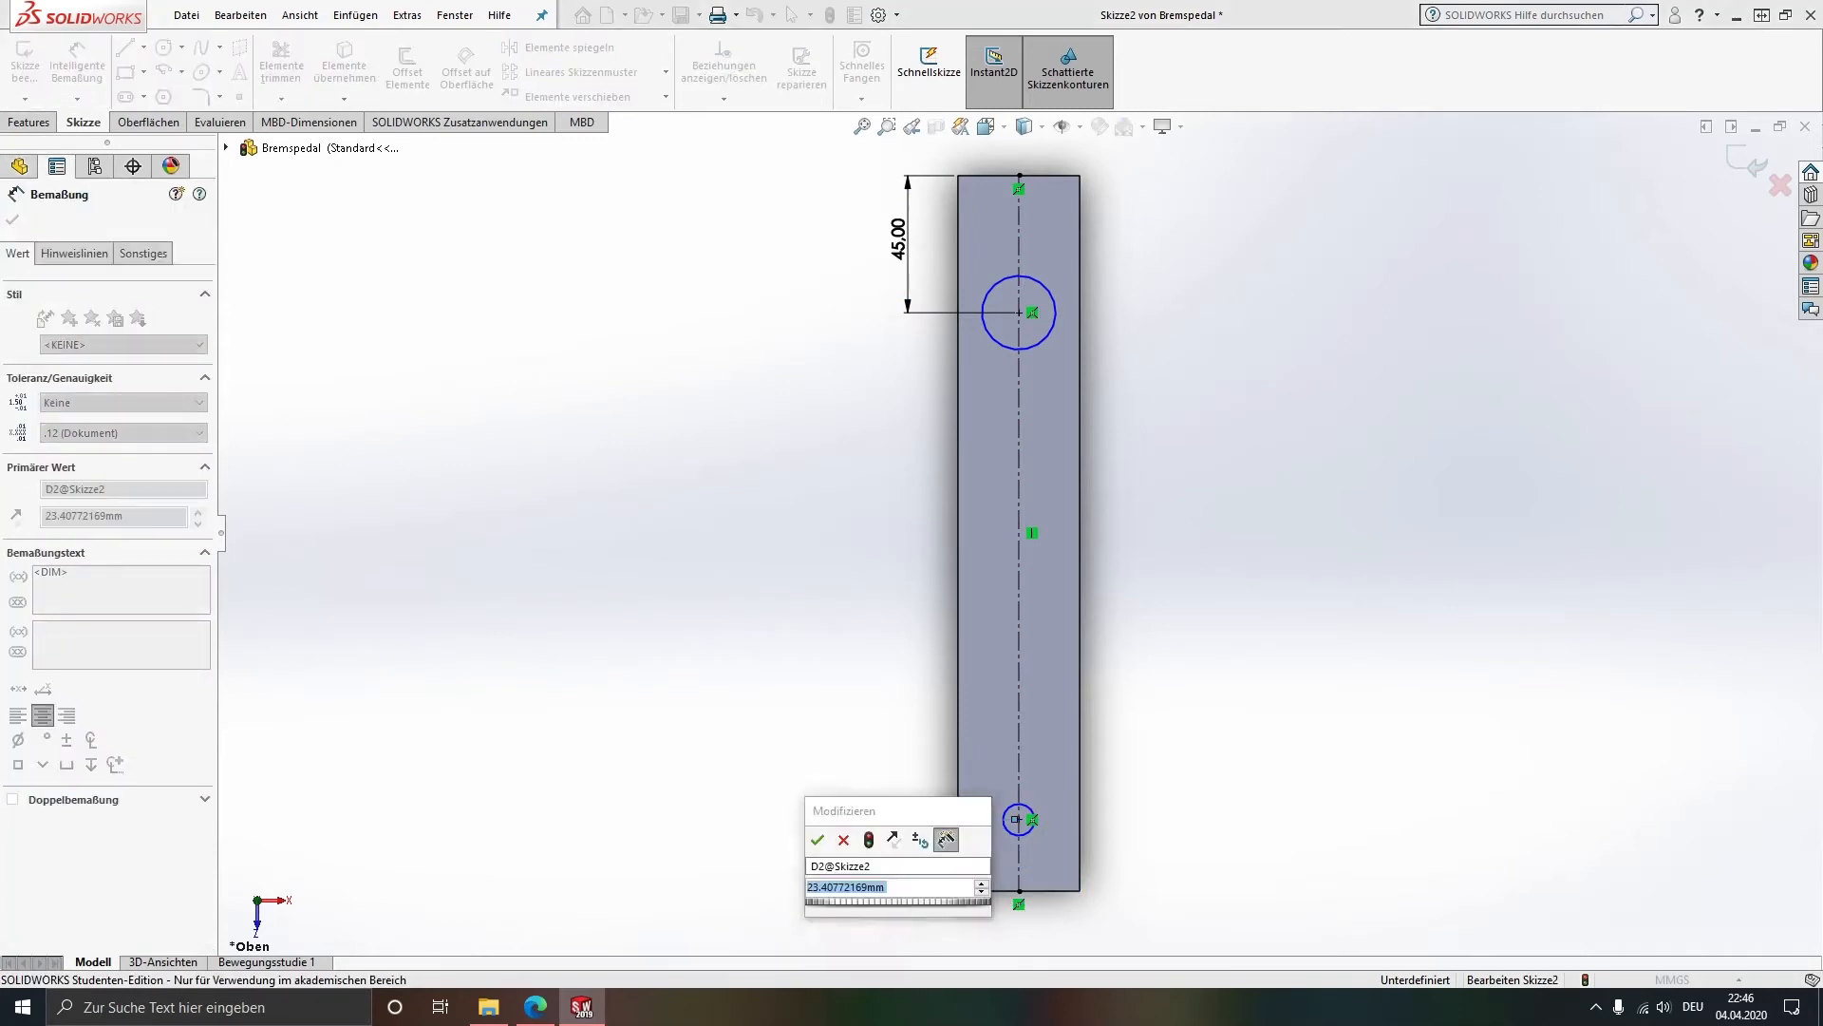
pyautogui.write('10')
pyautogui.press('Return')
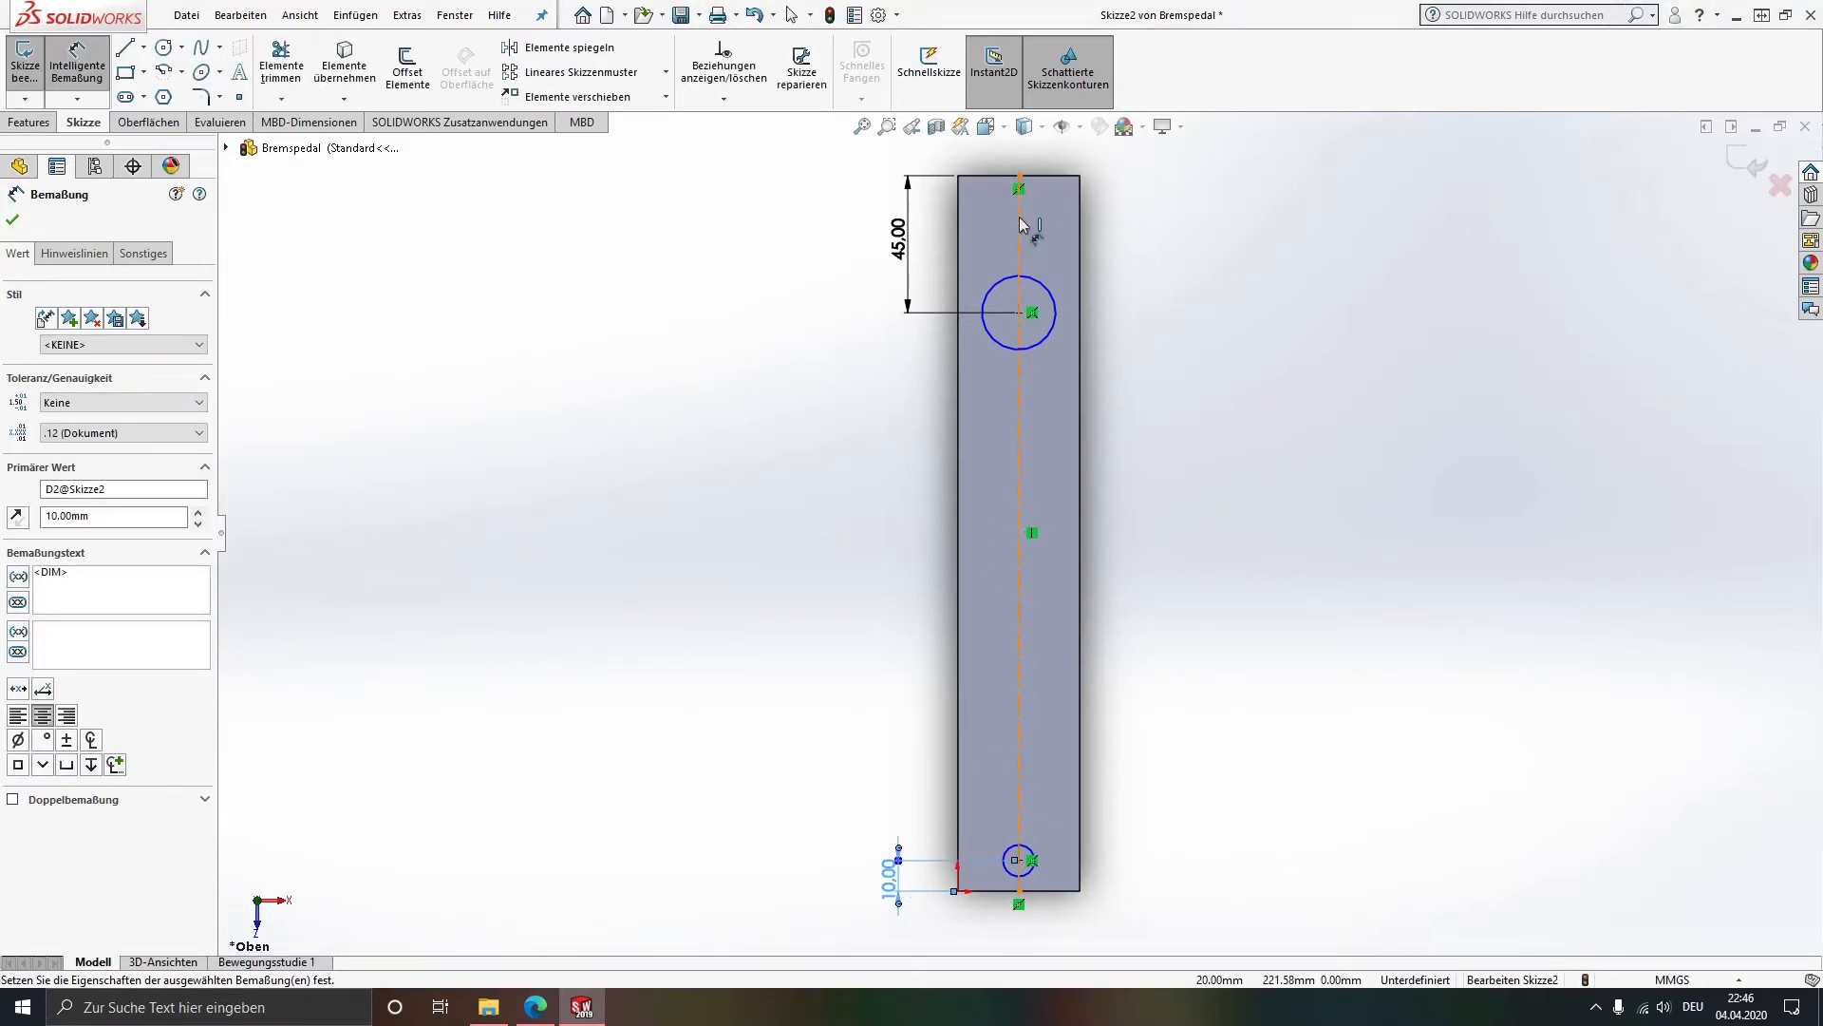
pyautogui.press('Escape')
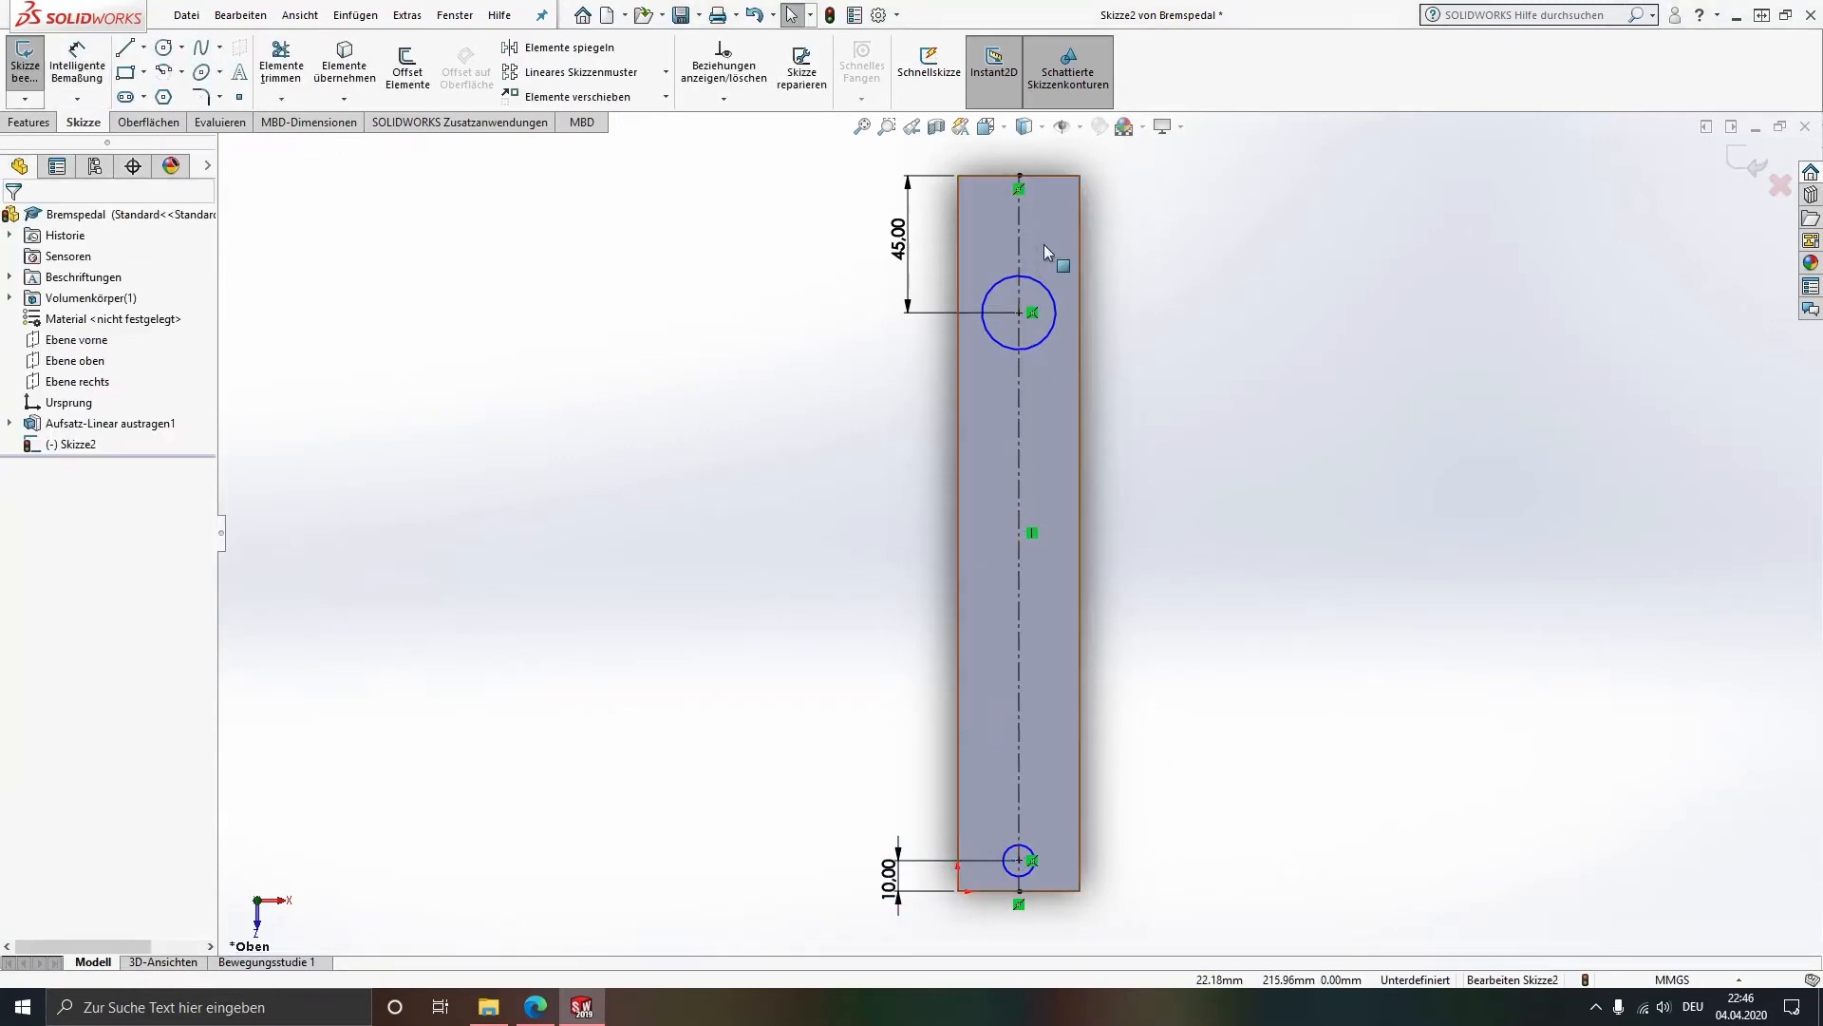
# Step: Sketch a trial line about 48 mm long beside the bar as construction geometry, and delete it
pyautogui.click(144, 47)
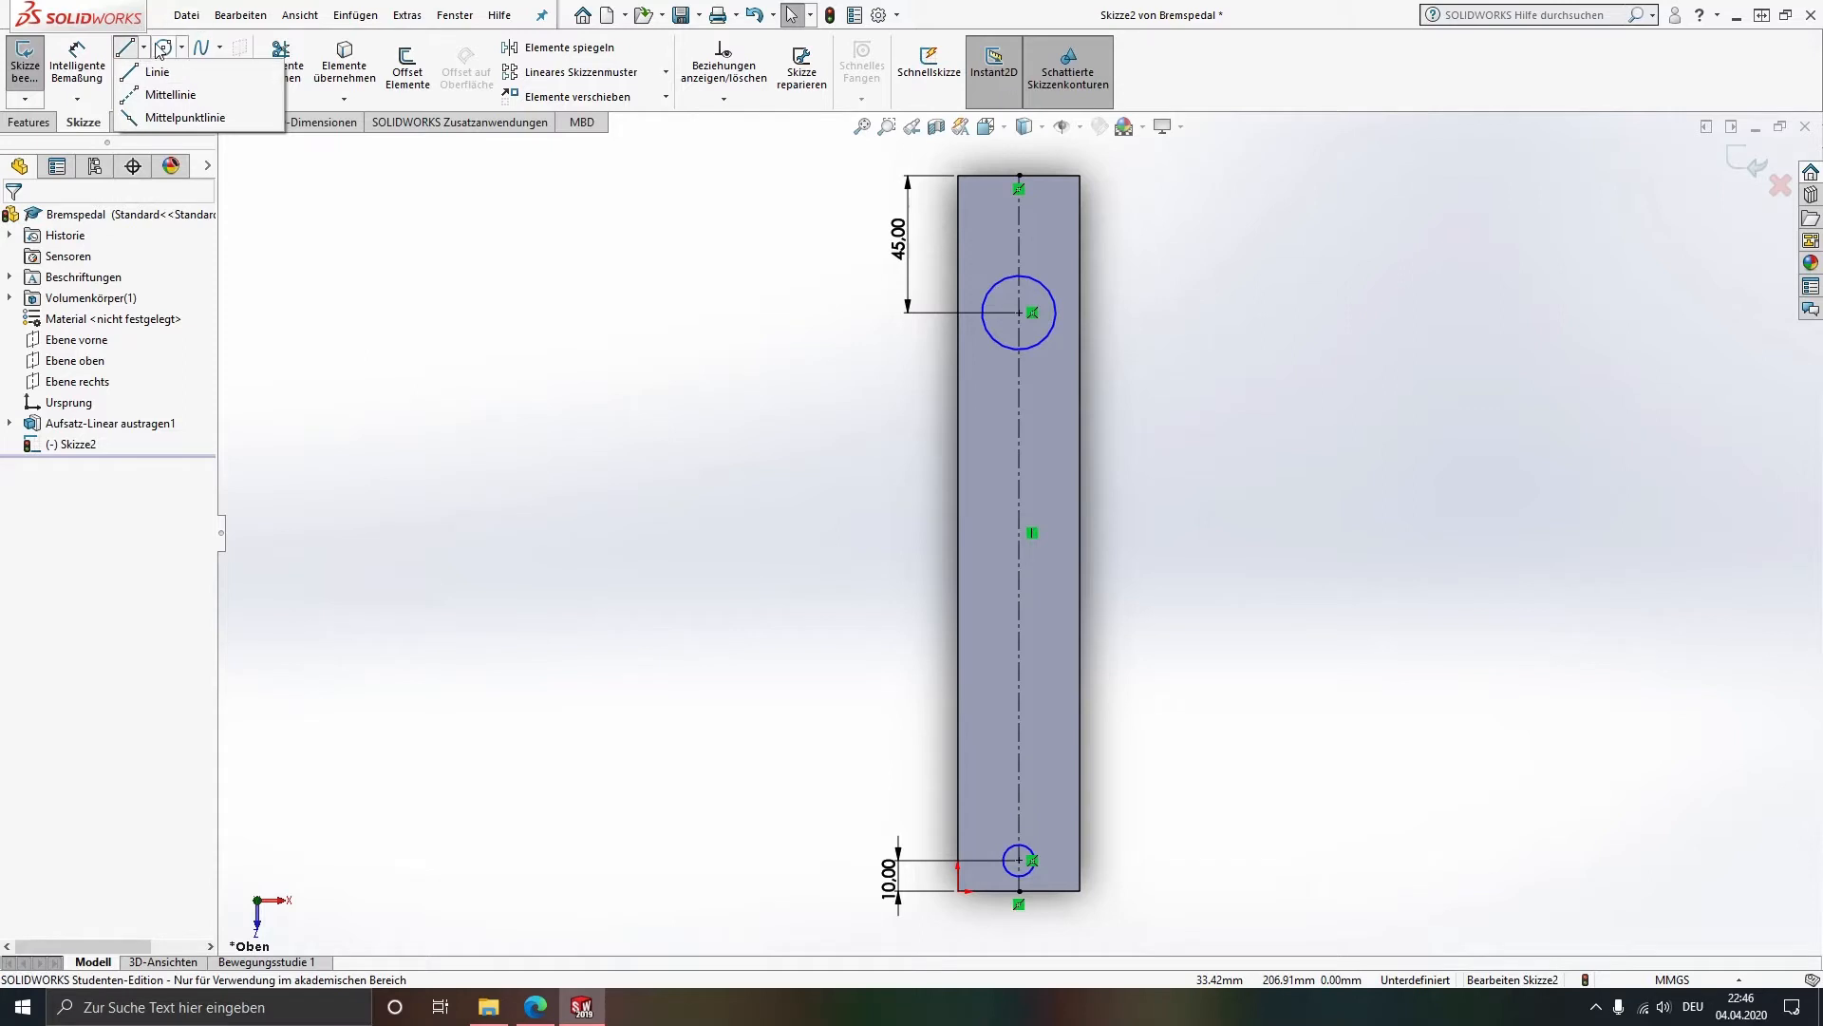
pyautogui.click(323, 298)
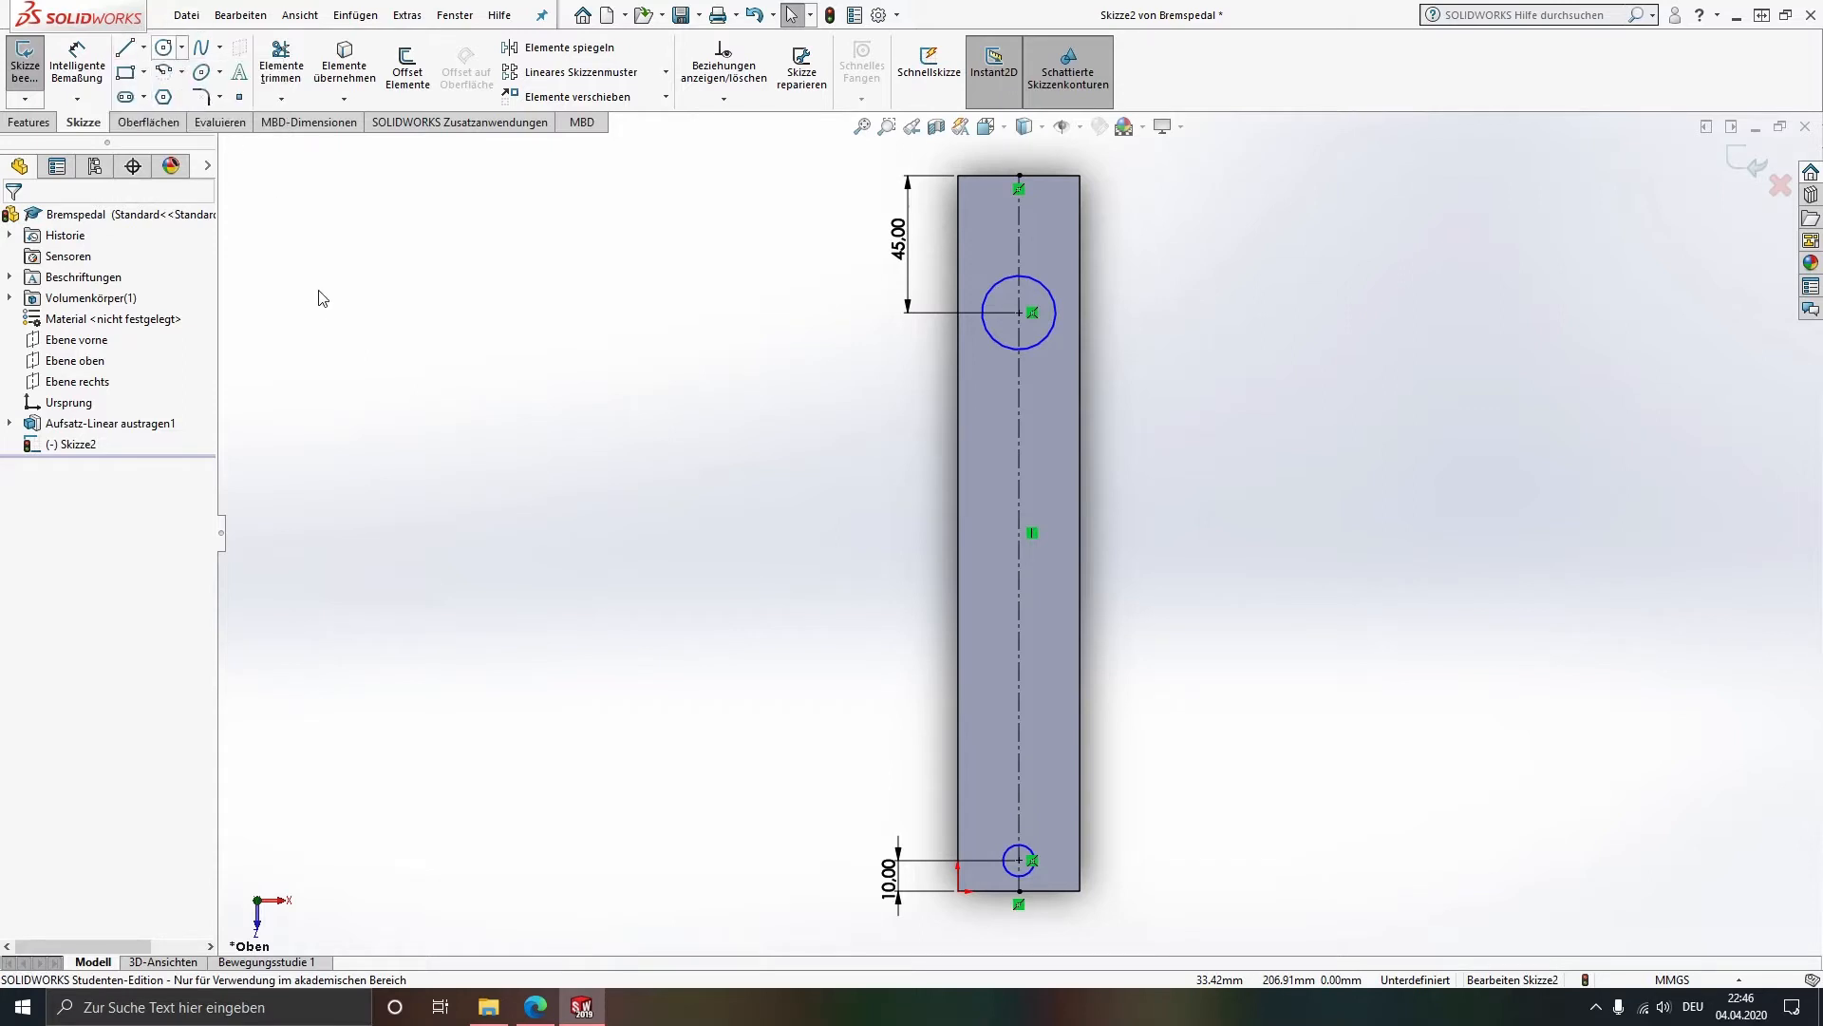
pyautogui.click(143, 46)
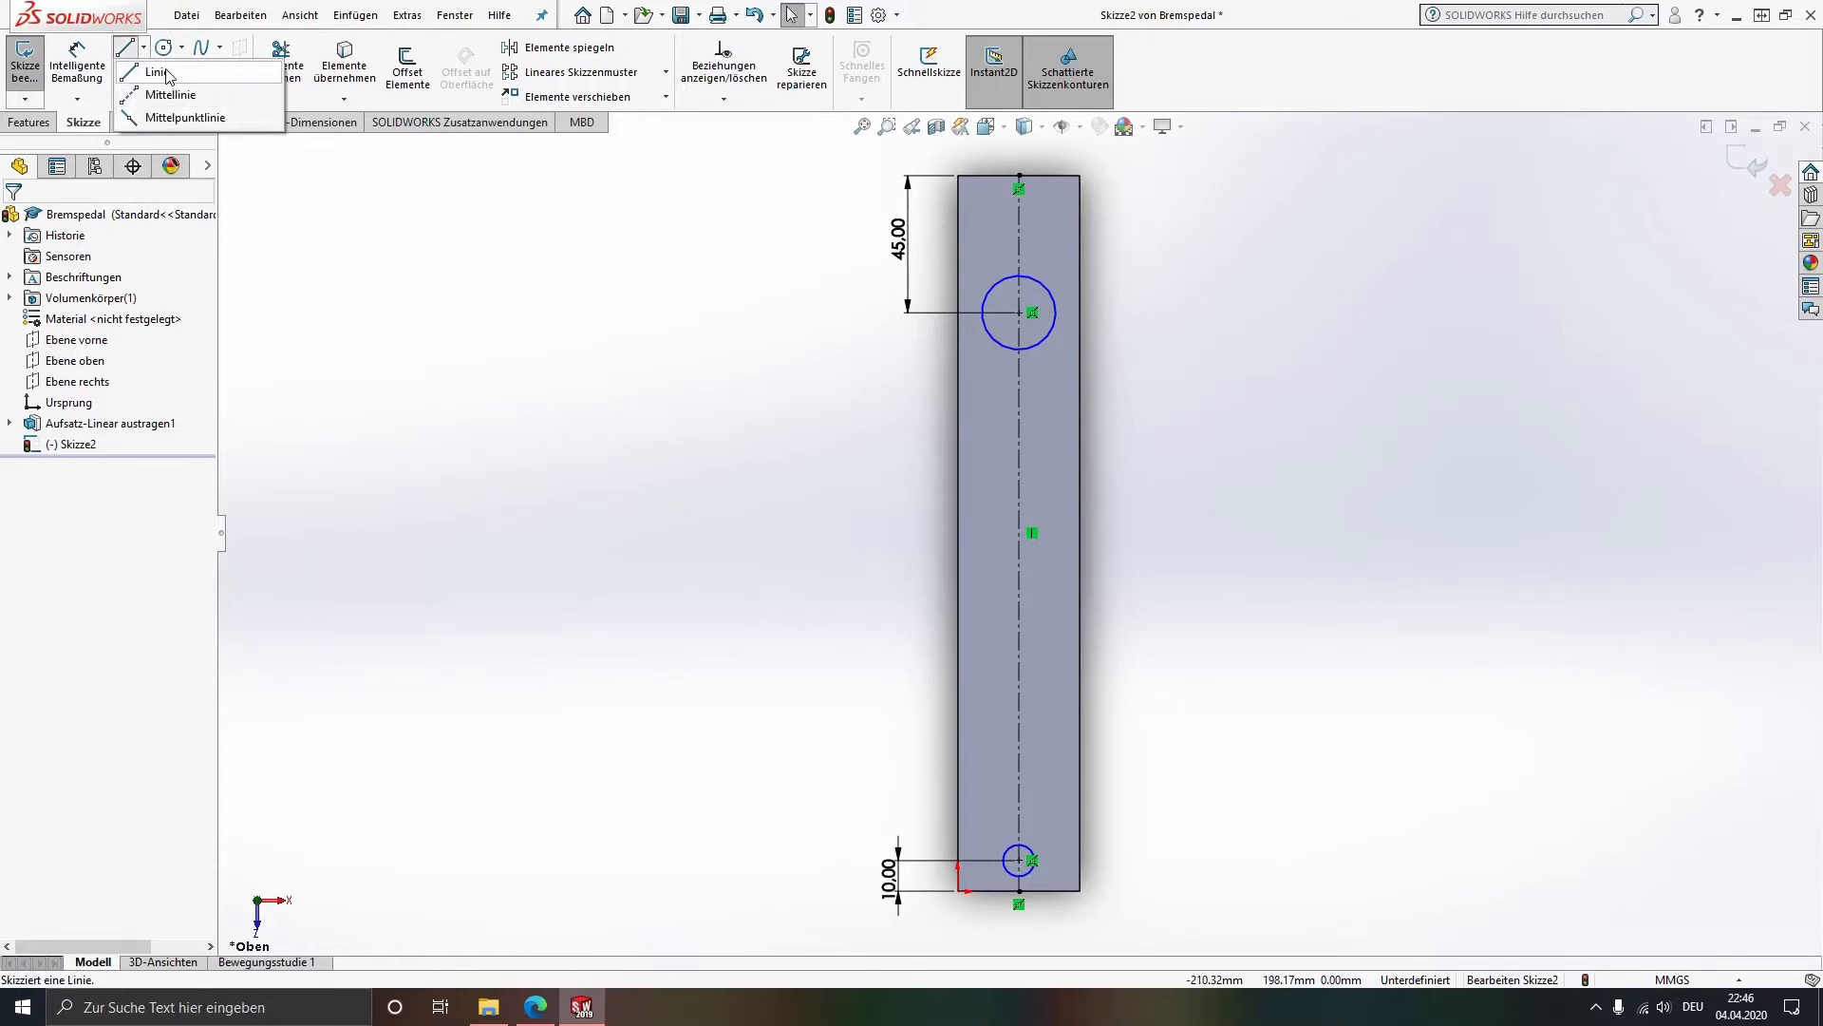
pyautogui.click(206, 75)
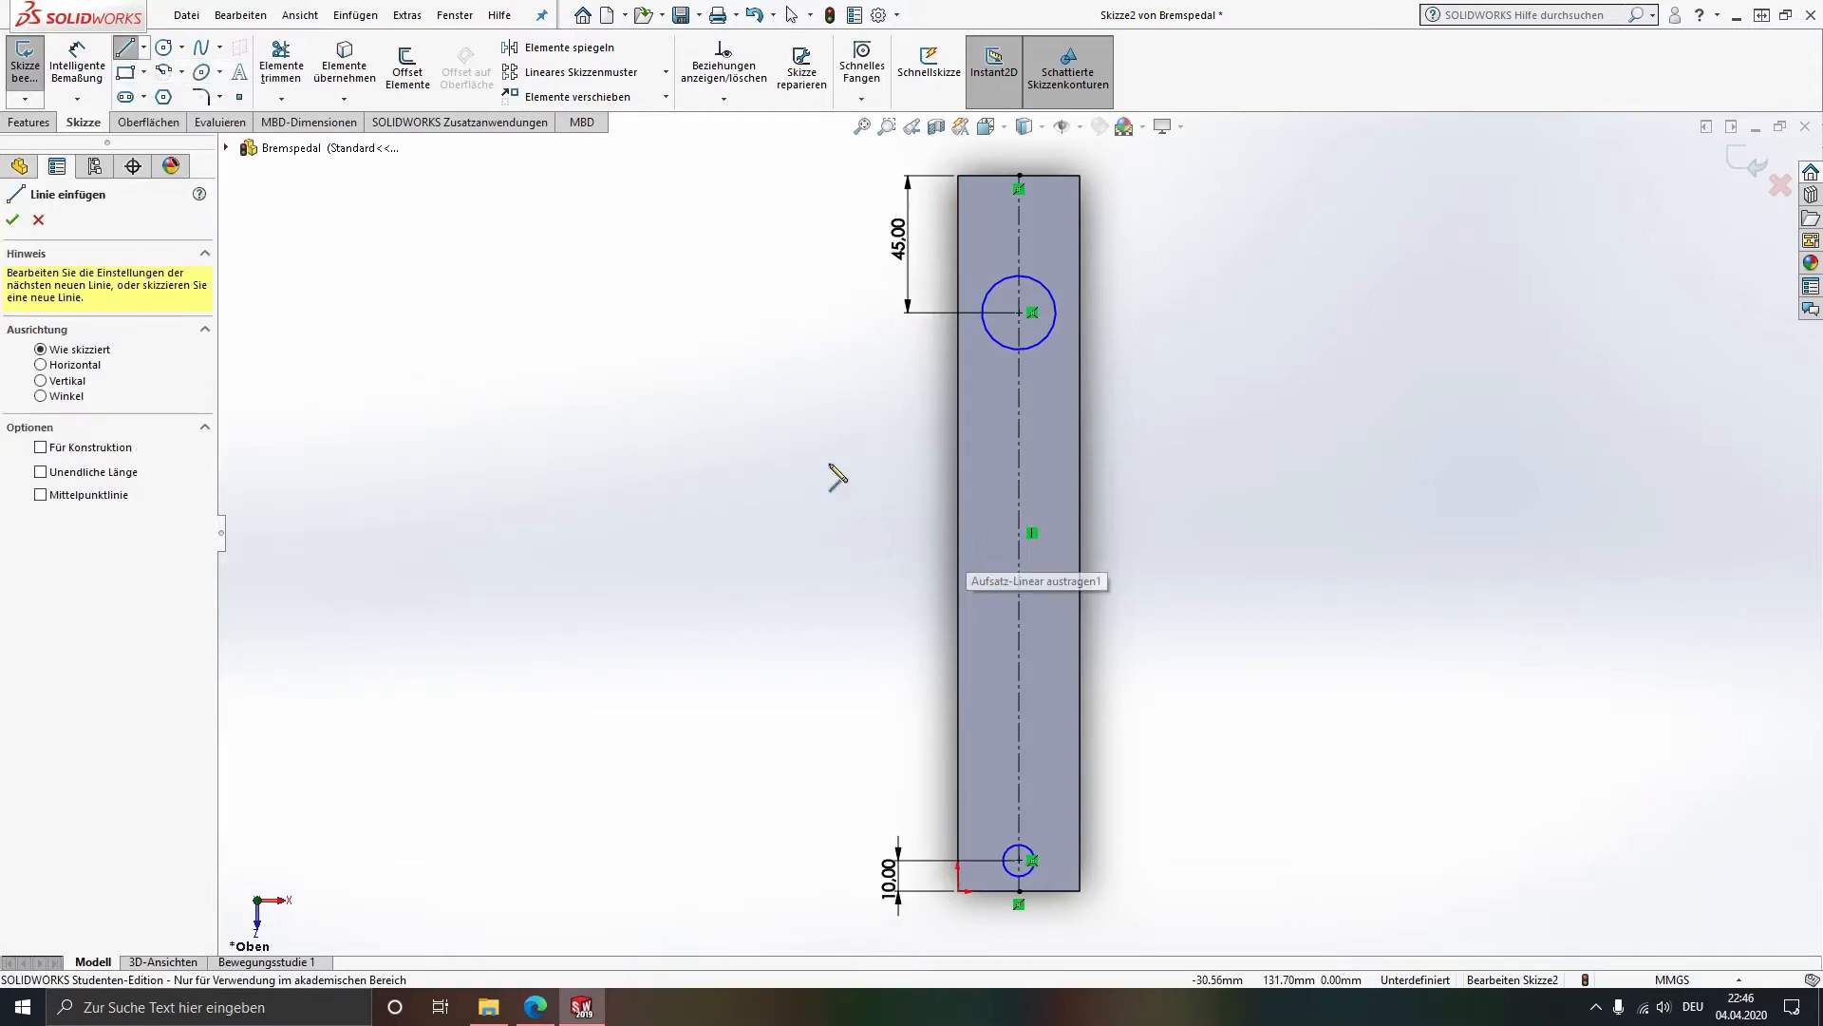
pyautogui.click(686, 386)
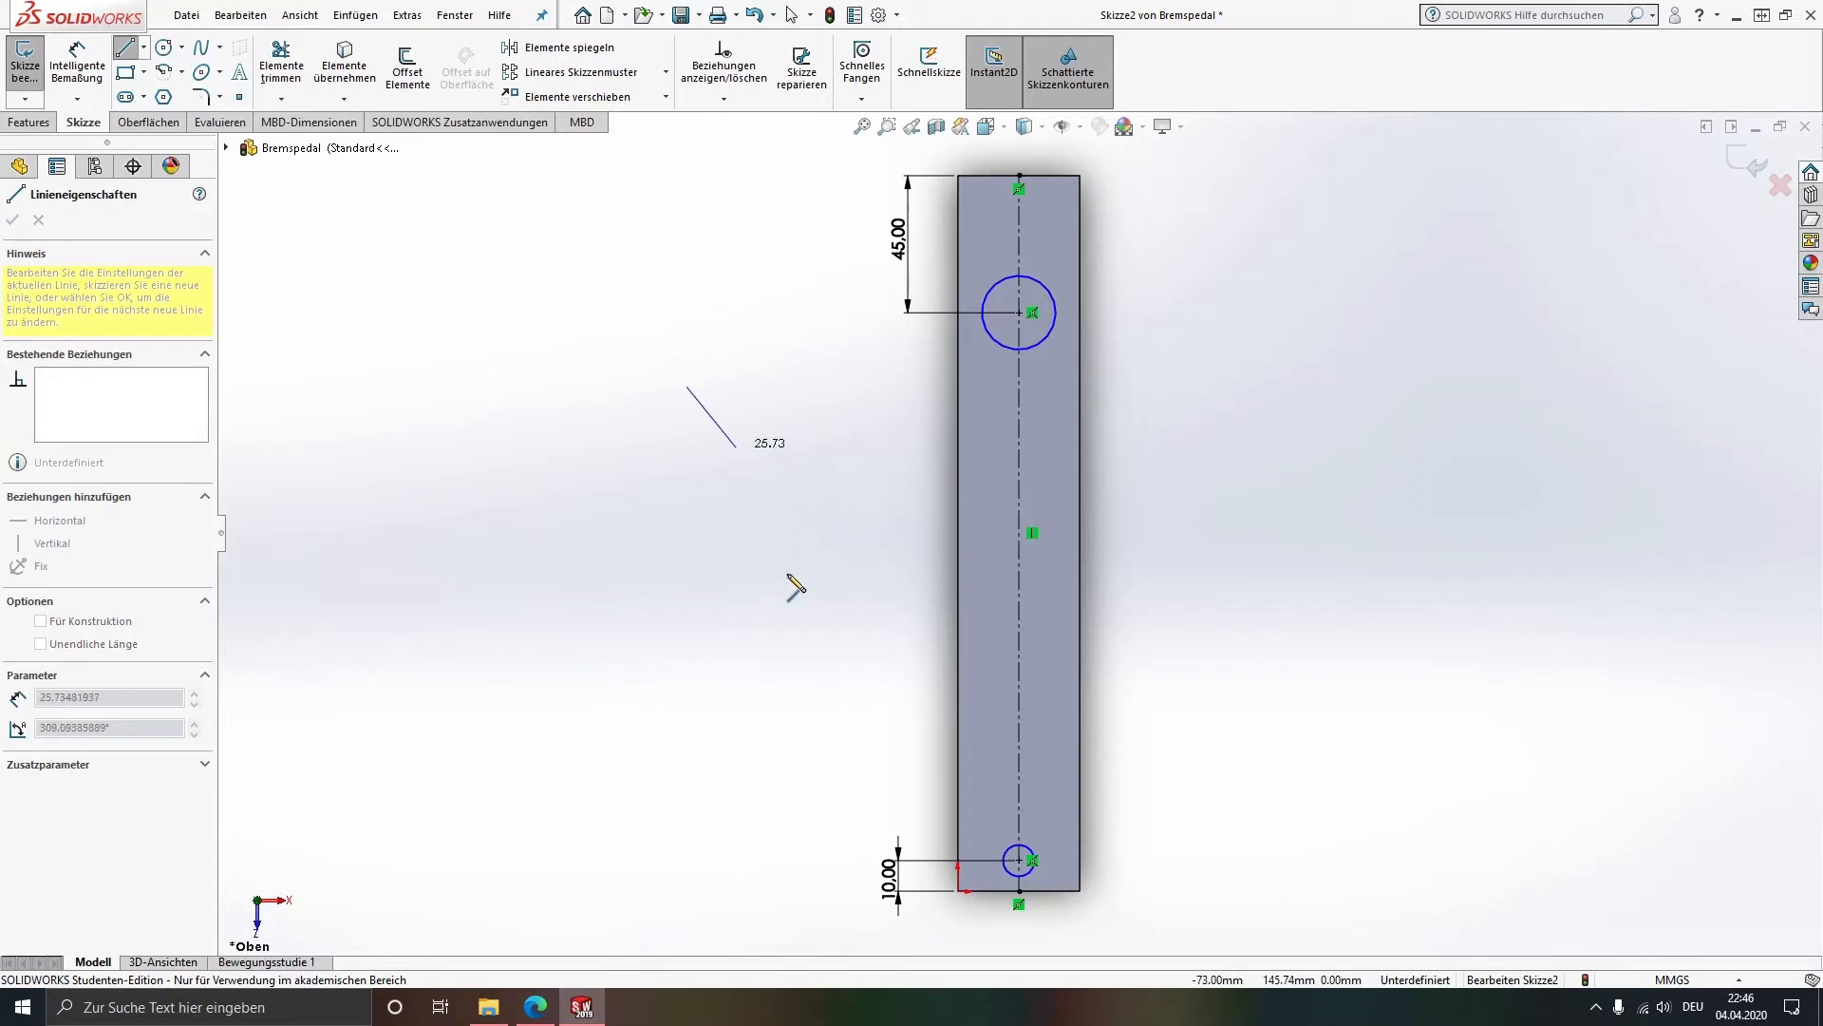
pyautogui.doubleClick(695, 531)
pyautogui.press('Escape')
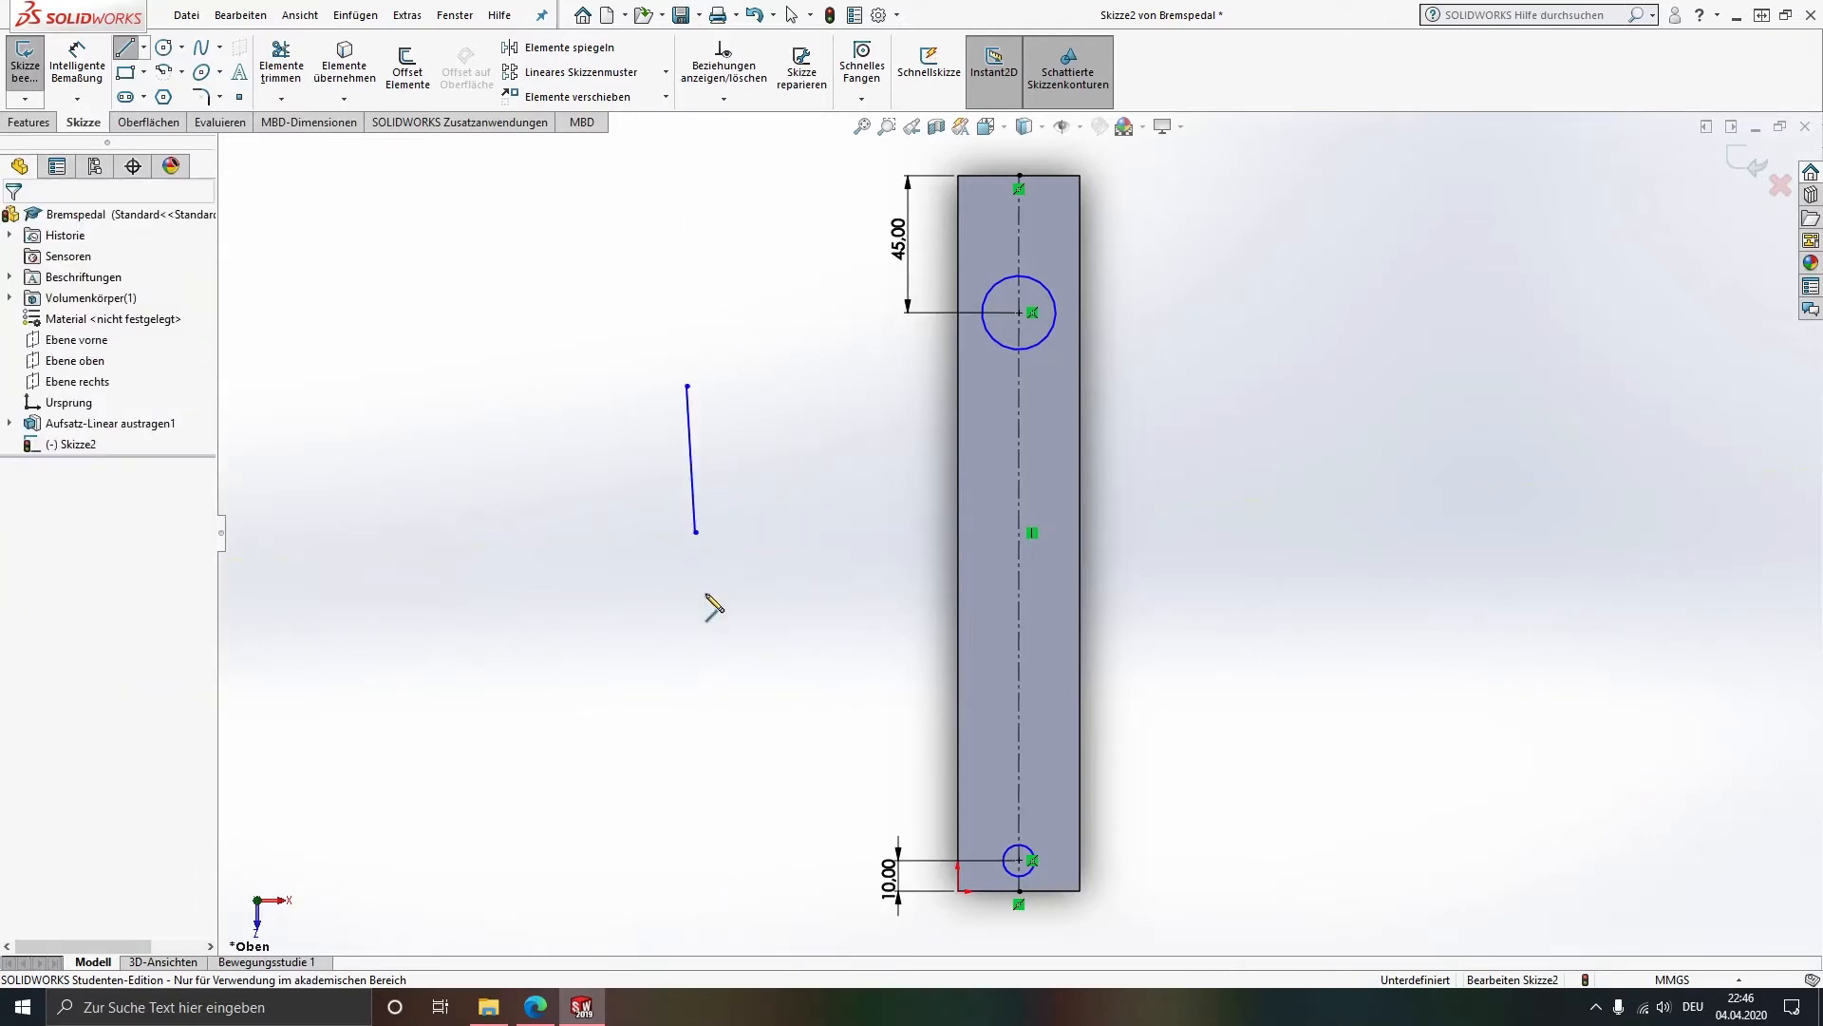
pyautogui.click(695, 486)
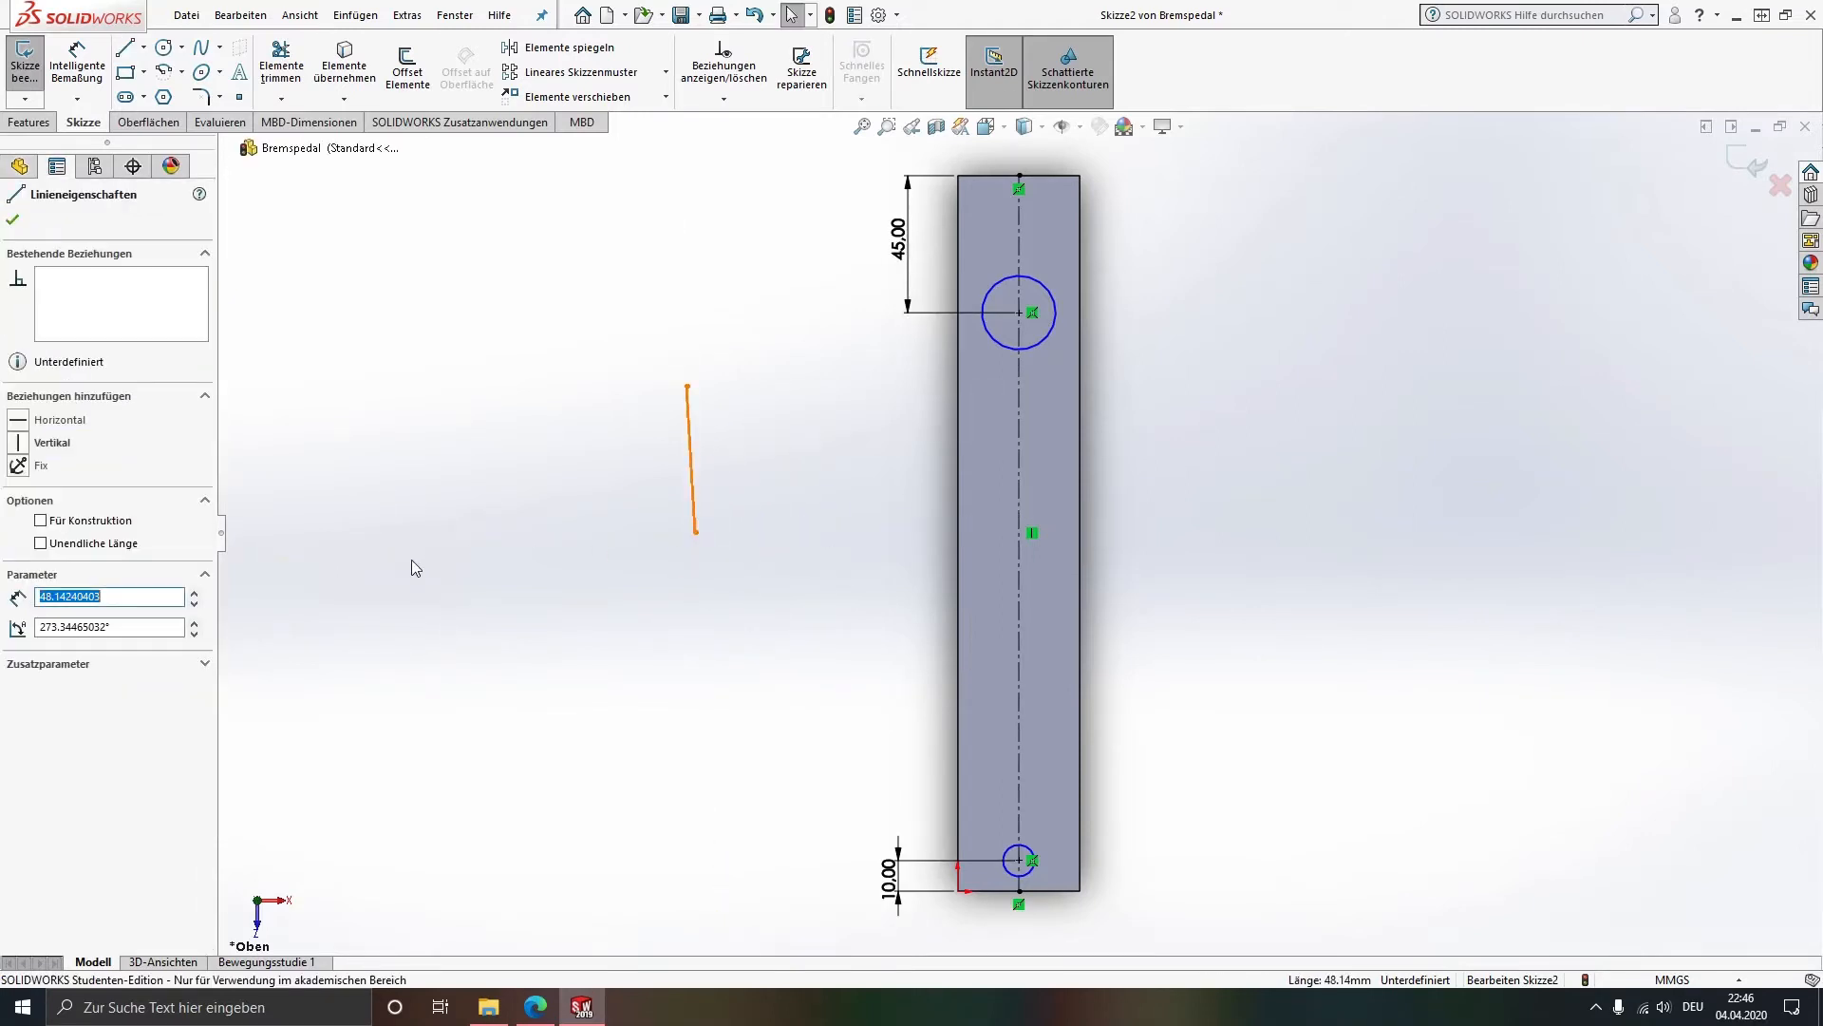
pyautogui.click(47, 522)
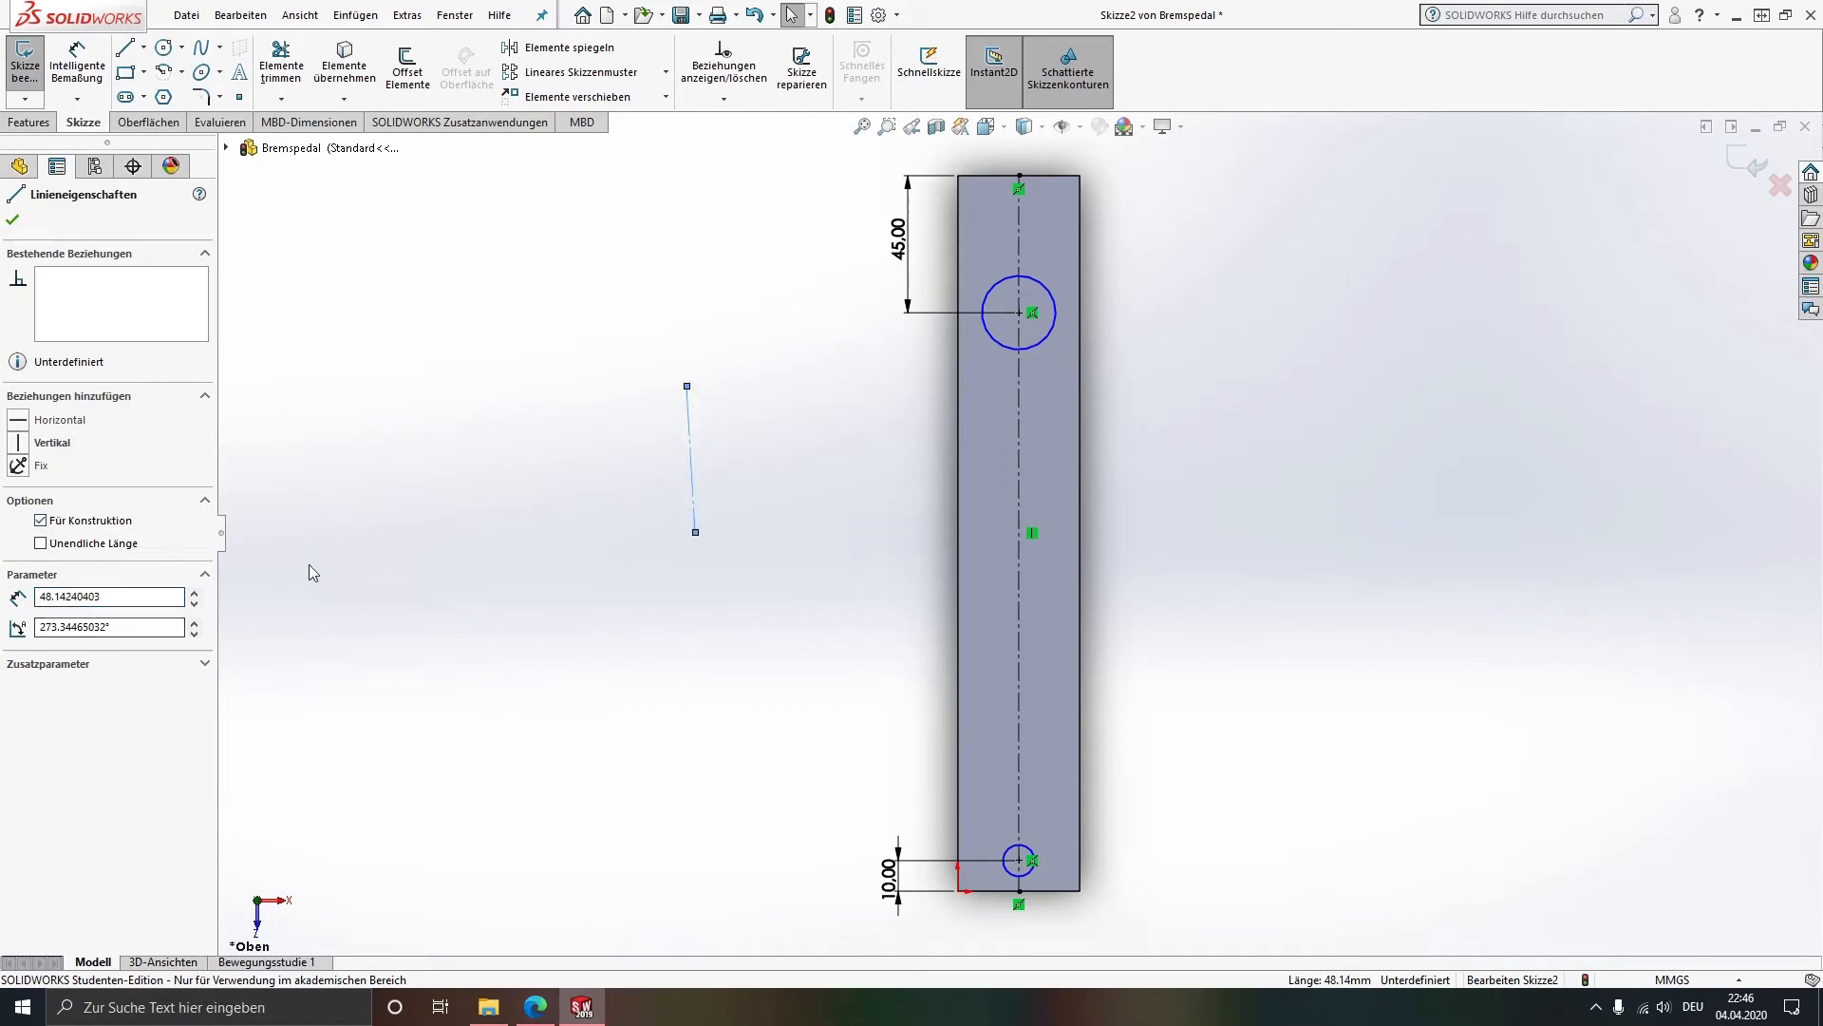
pyautogui.click(672, 595)
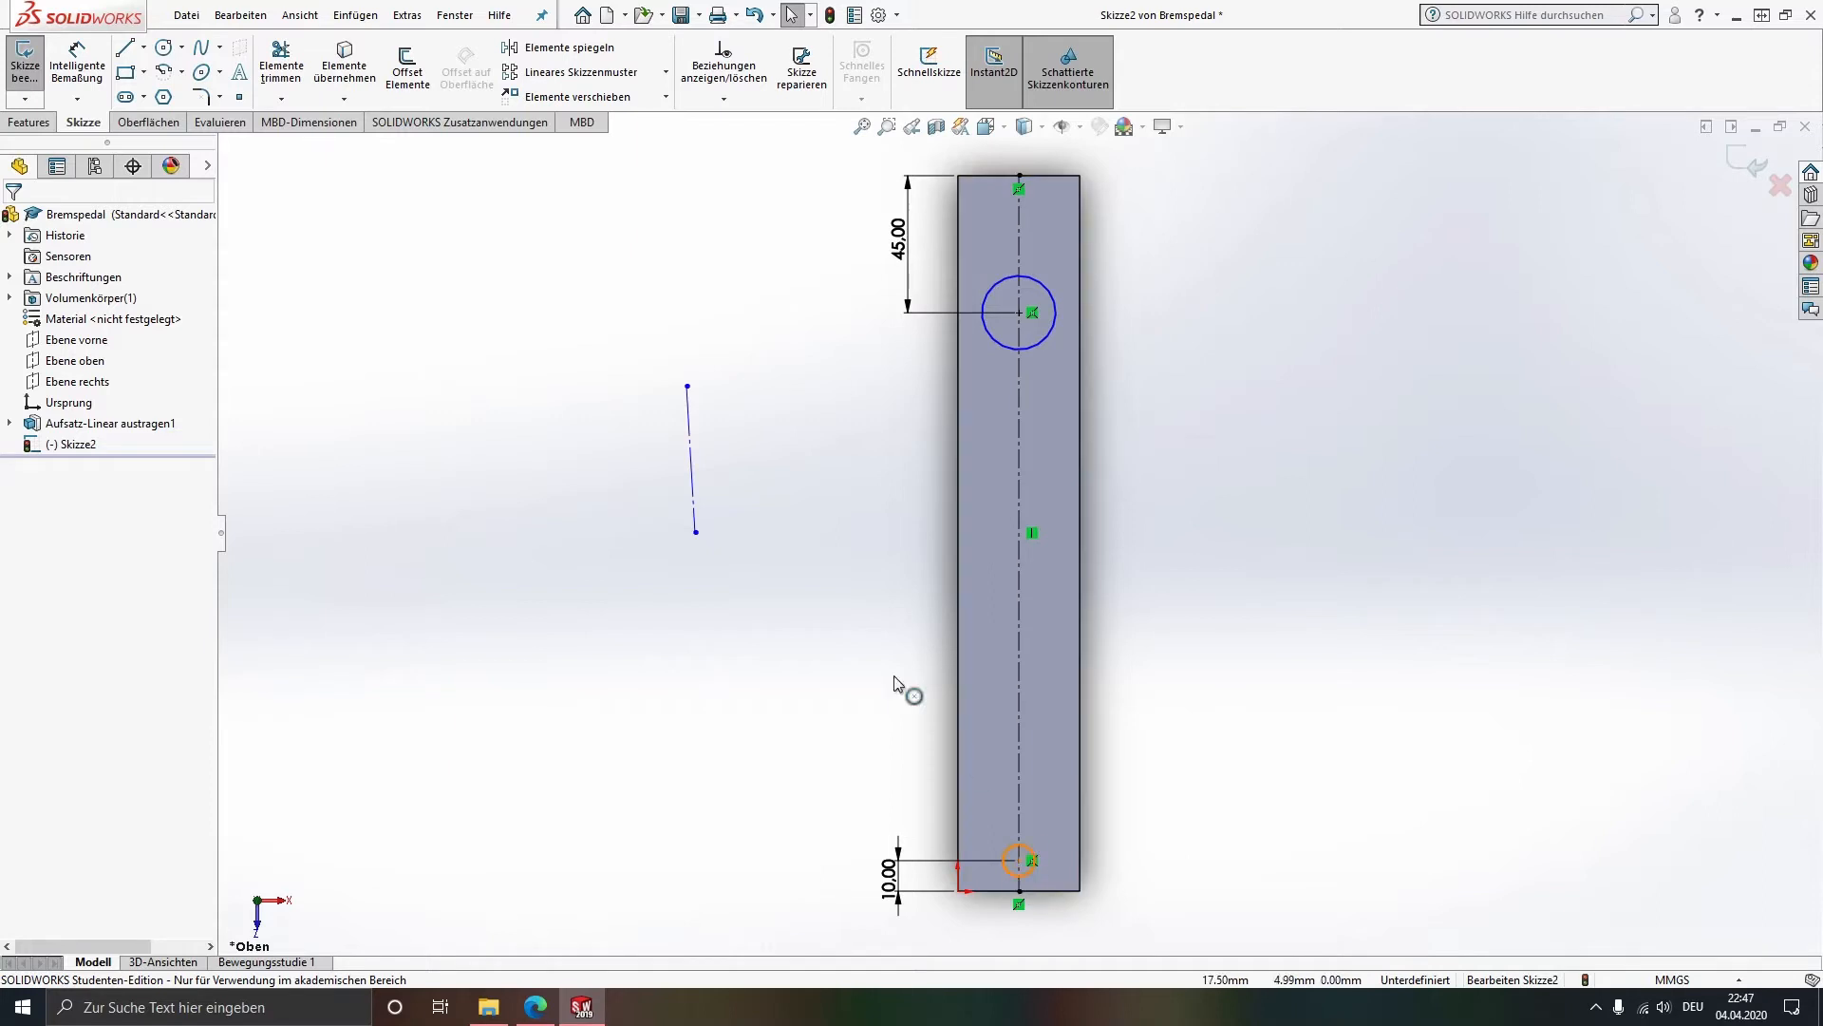
pyautogui.click(697, 475)
pyautogui.press('Delete')
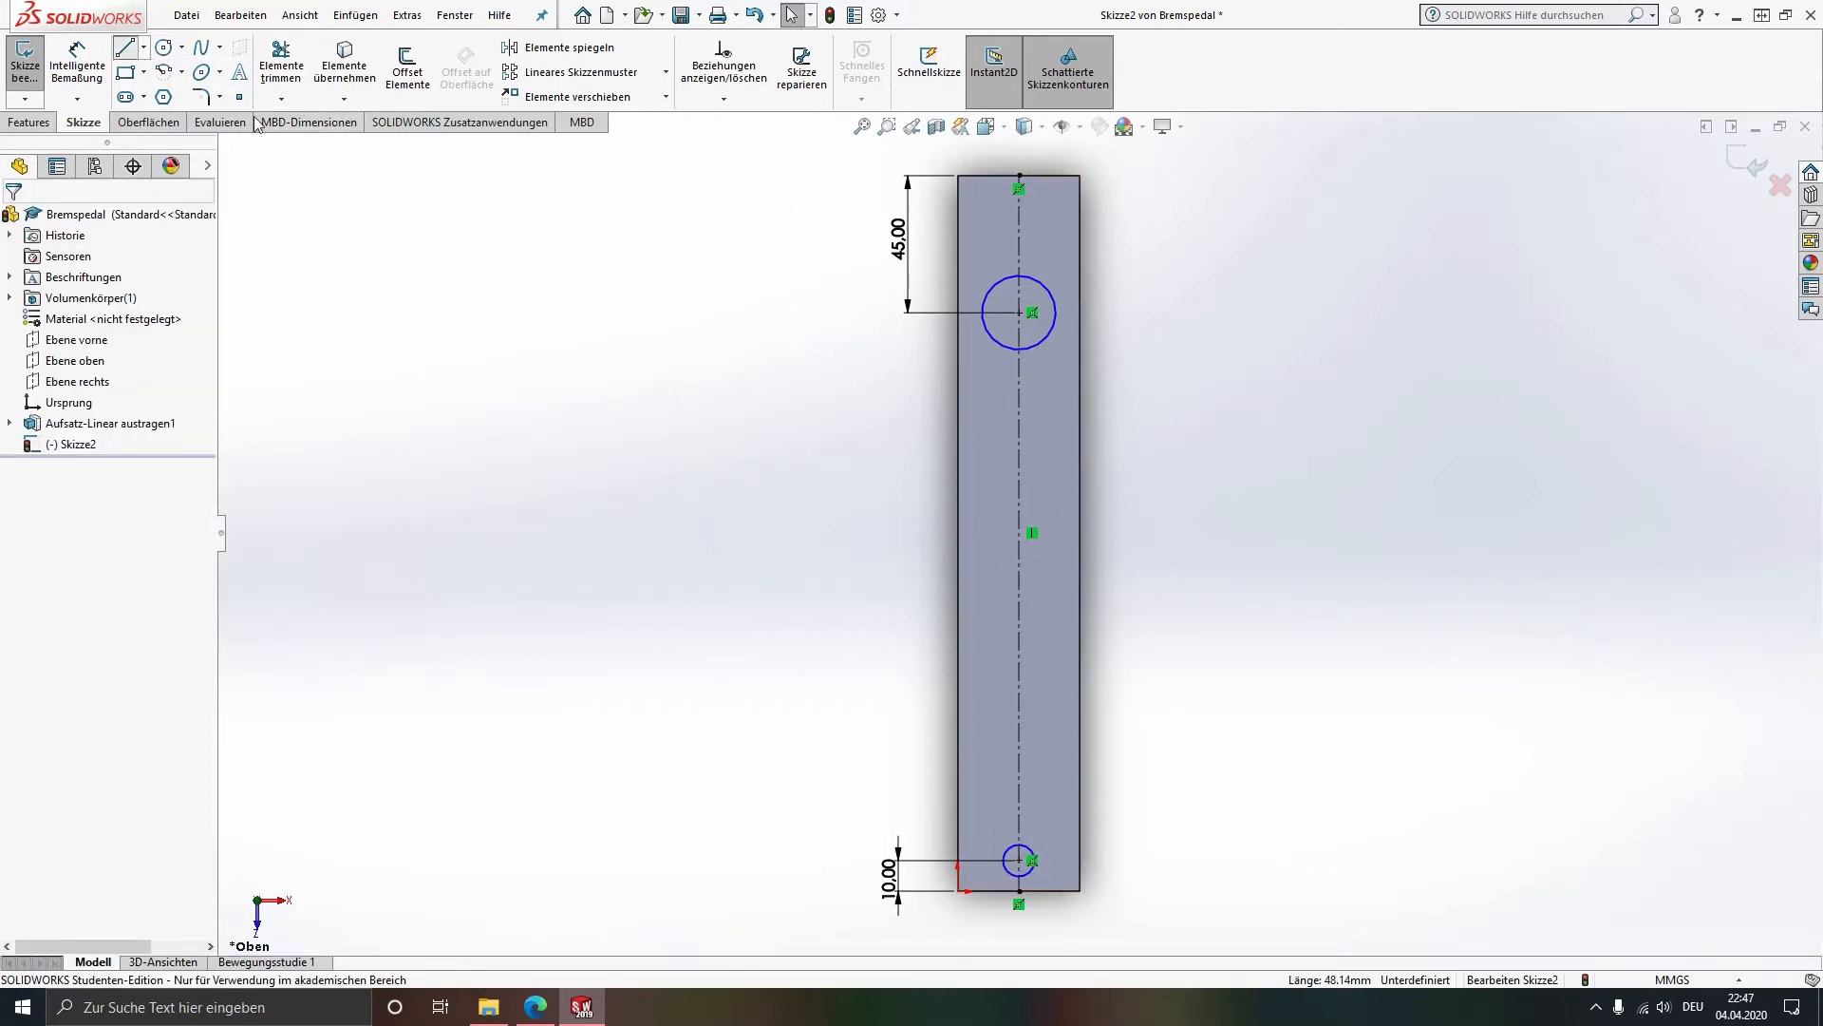
# Step: Sketch a trial horizontal line between the midpoints of the bar's two long edges, and delete it
pyautogui.click(125, 46)
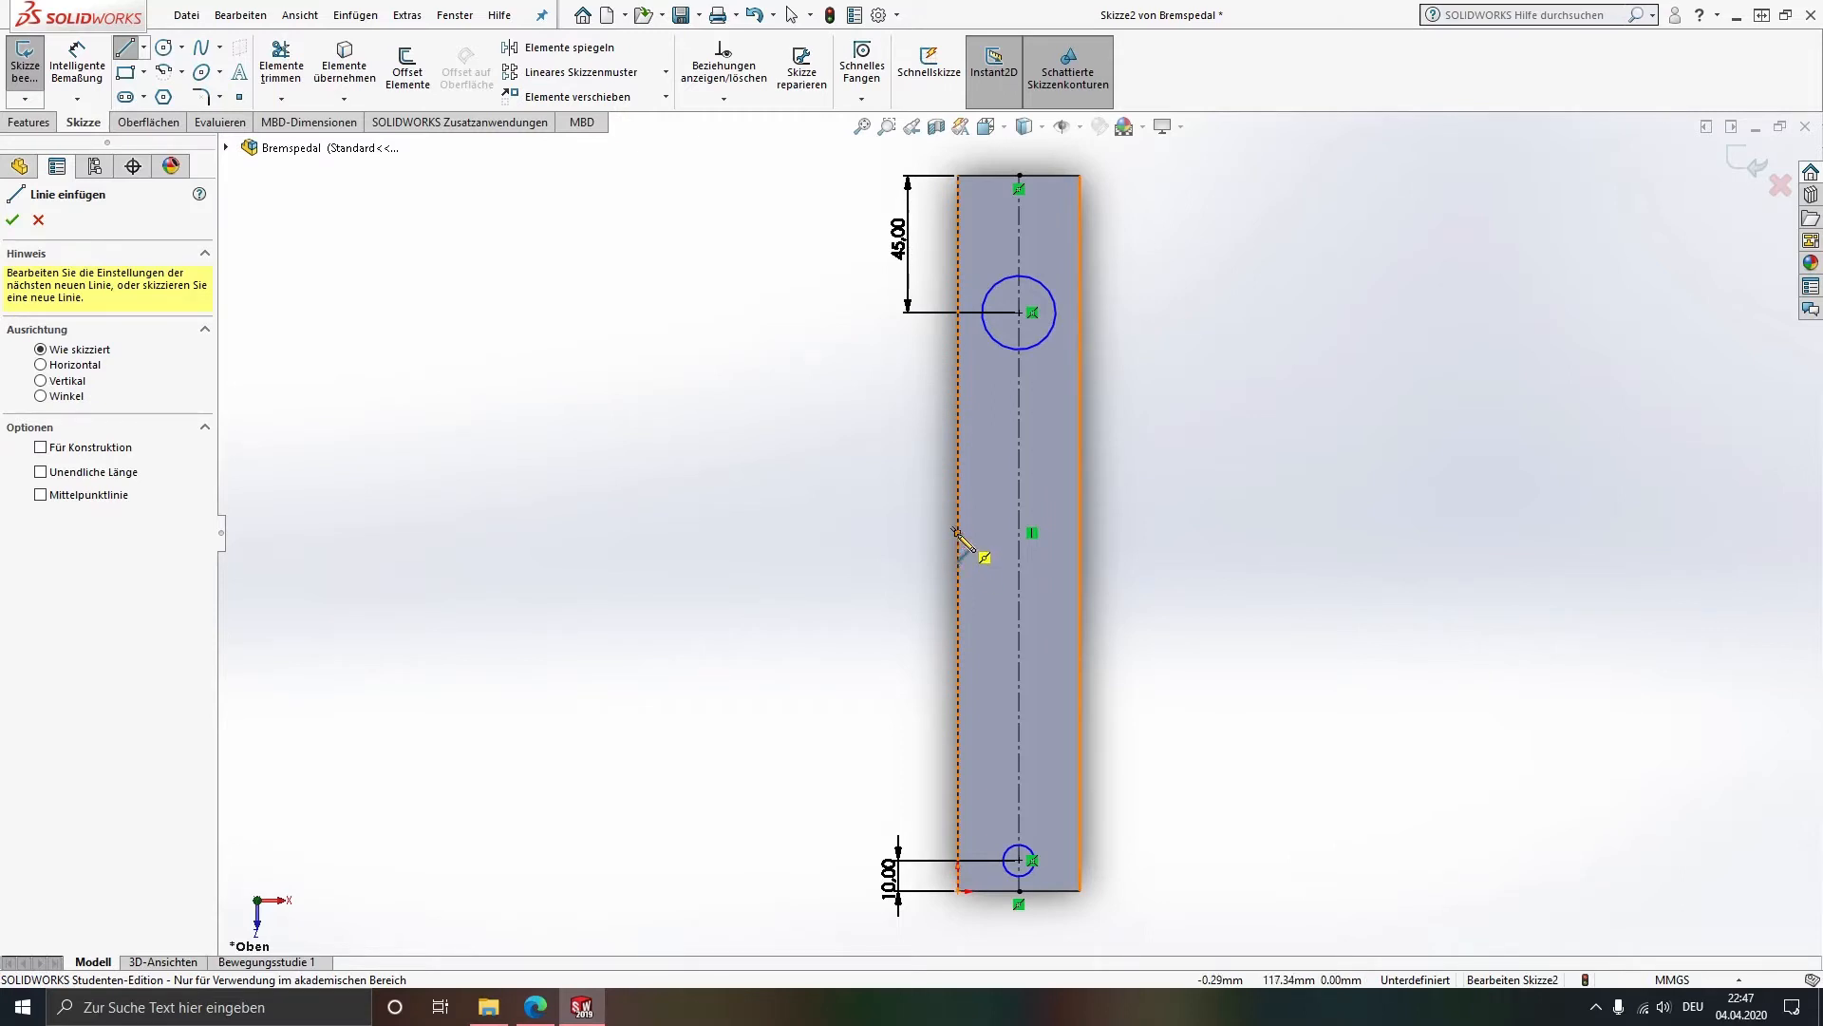
pyautogui.click(957, 533)
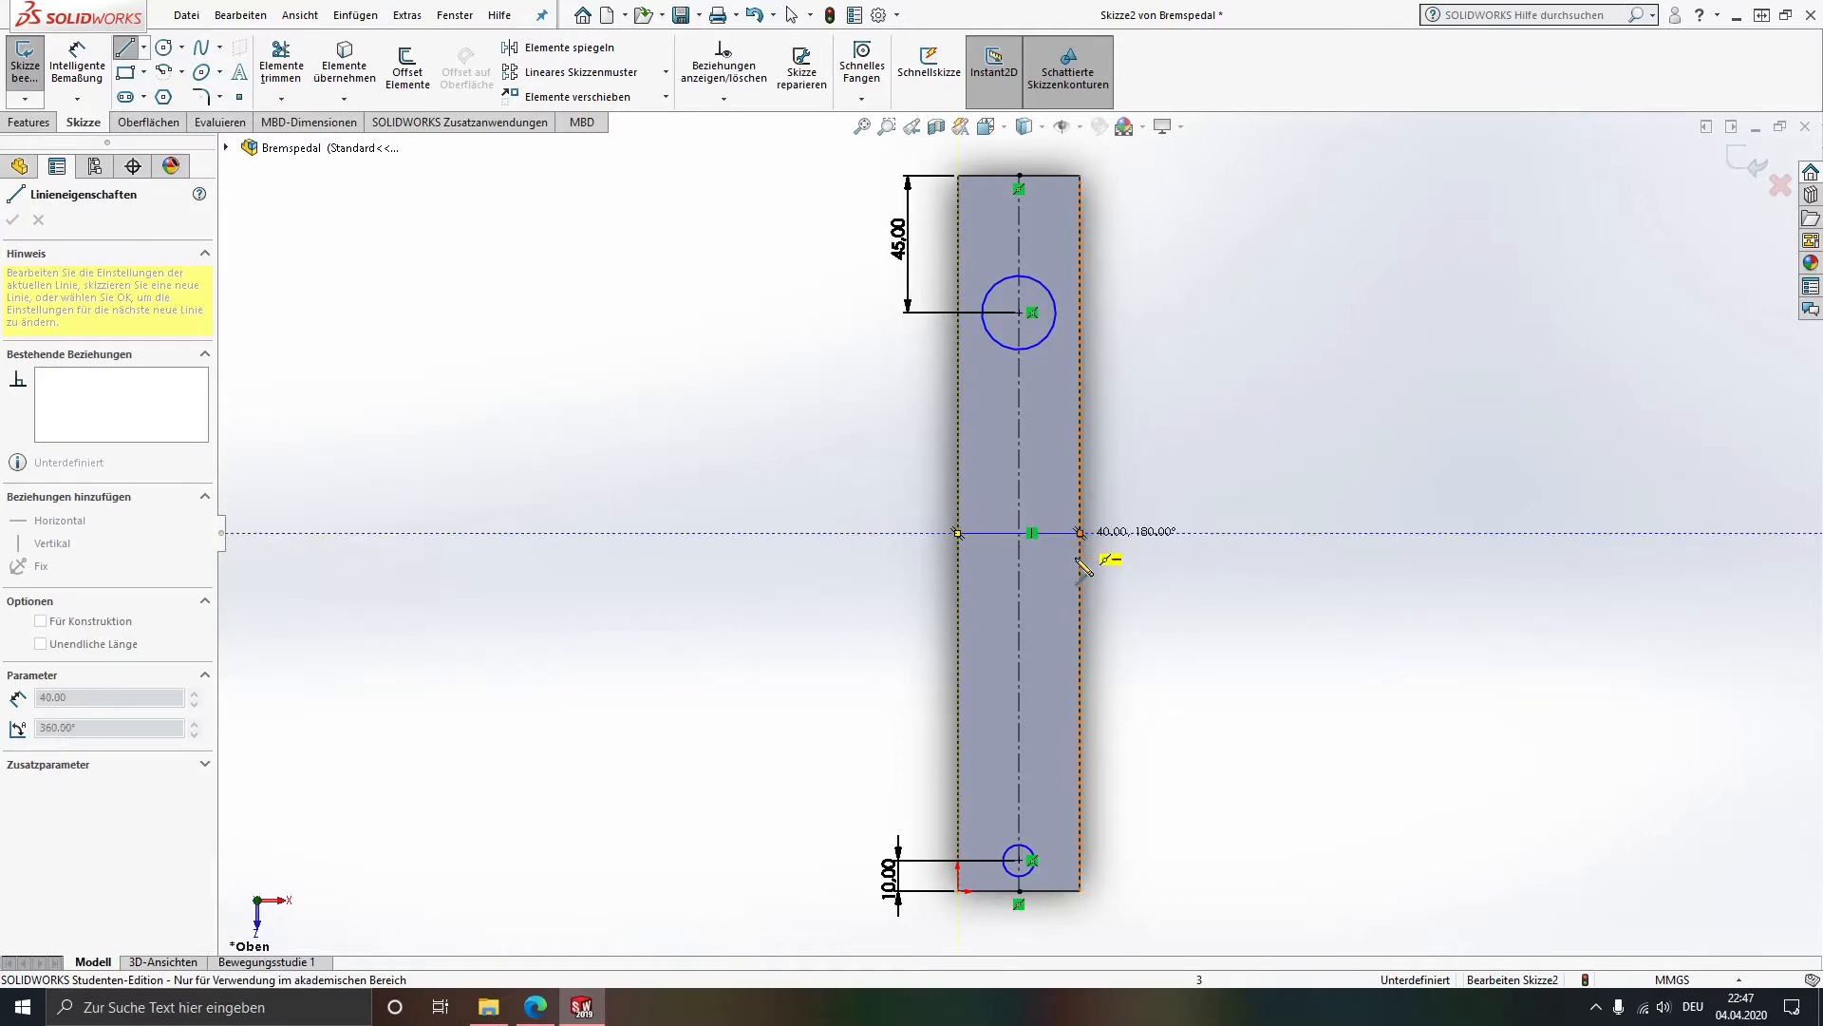
pyautogui.click(1080, 532)
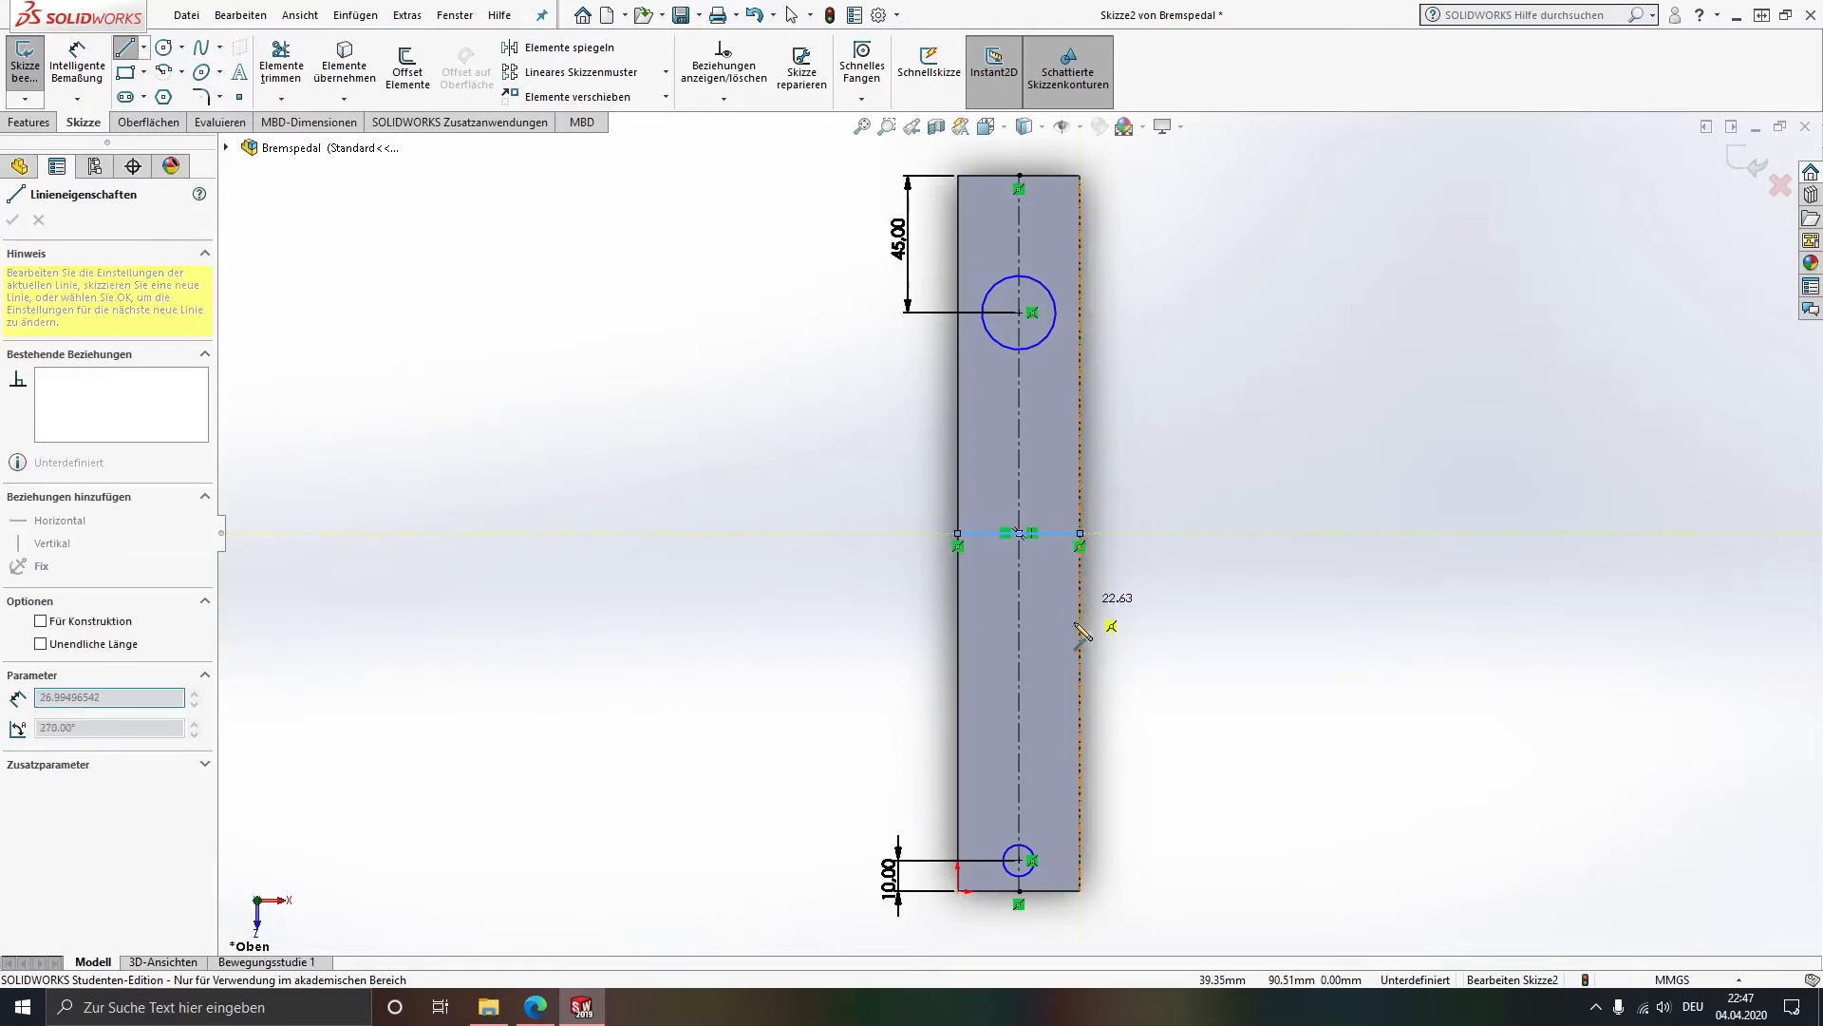
pyautogui.press('Escape')
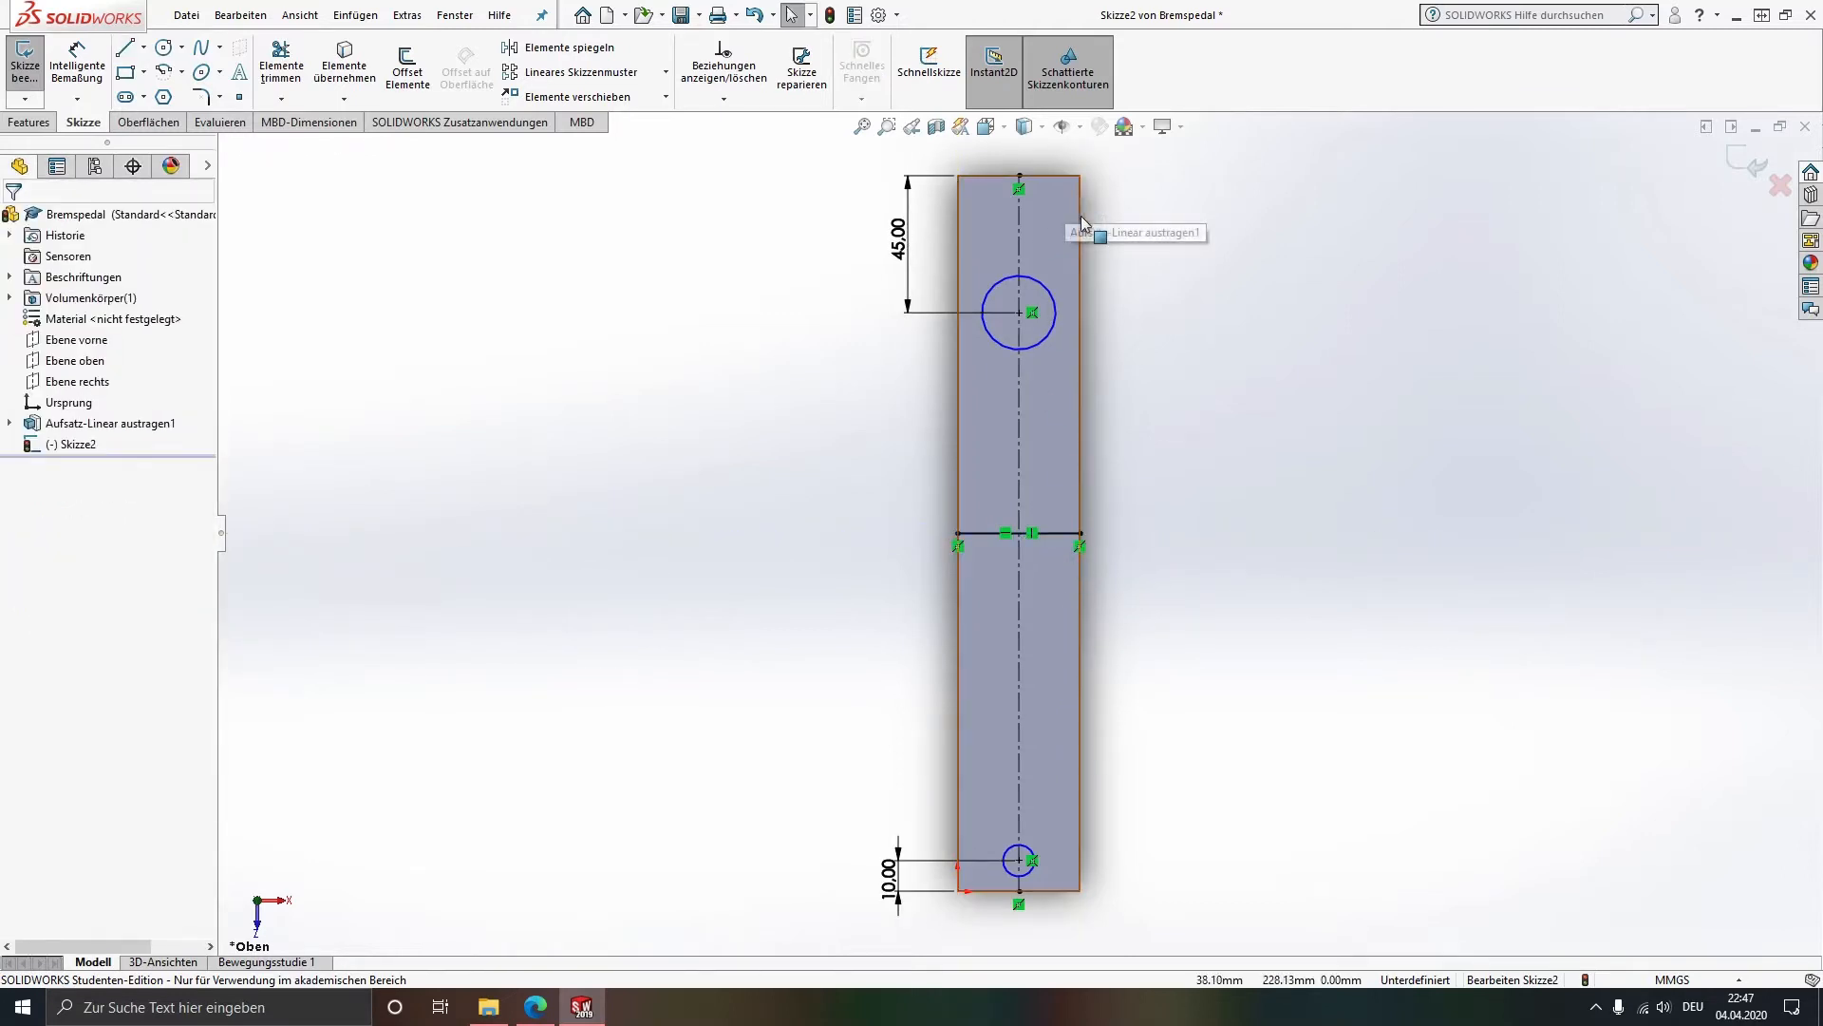
pyautogui.click(1050, 534)
pyautogui.press('Delete')
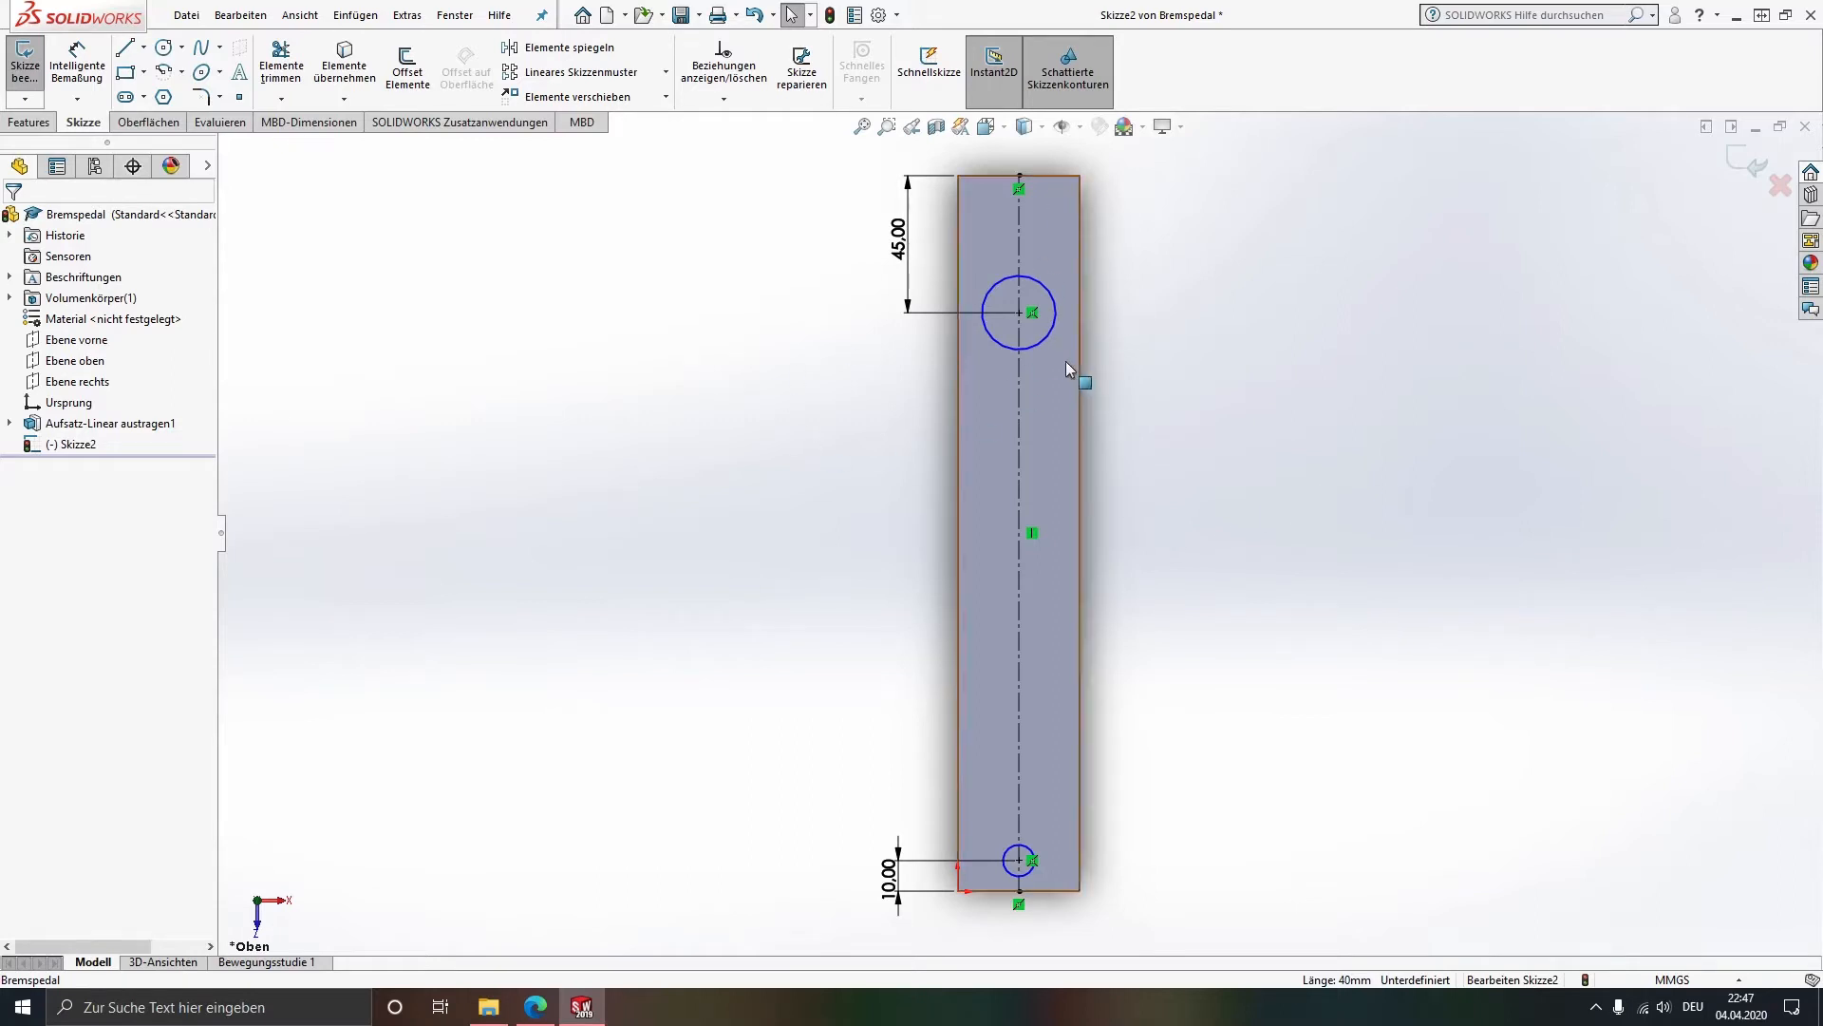
# Step: Dimension the large upper circle with a diameter of 30 mm
pyautogui.click(77, 65)
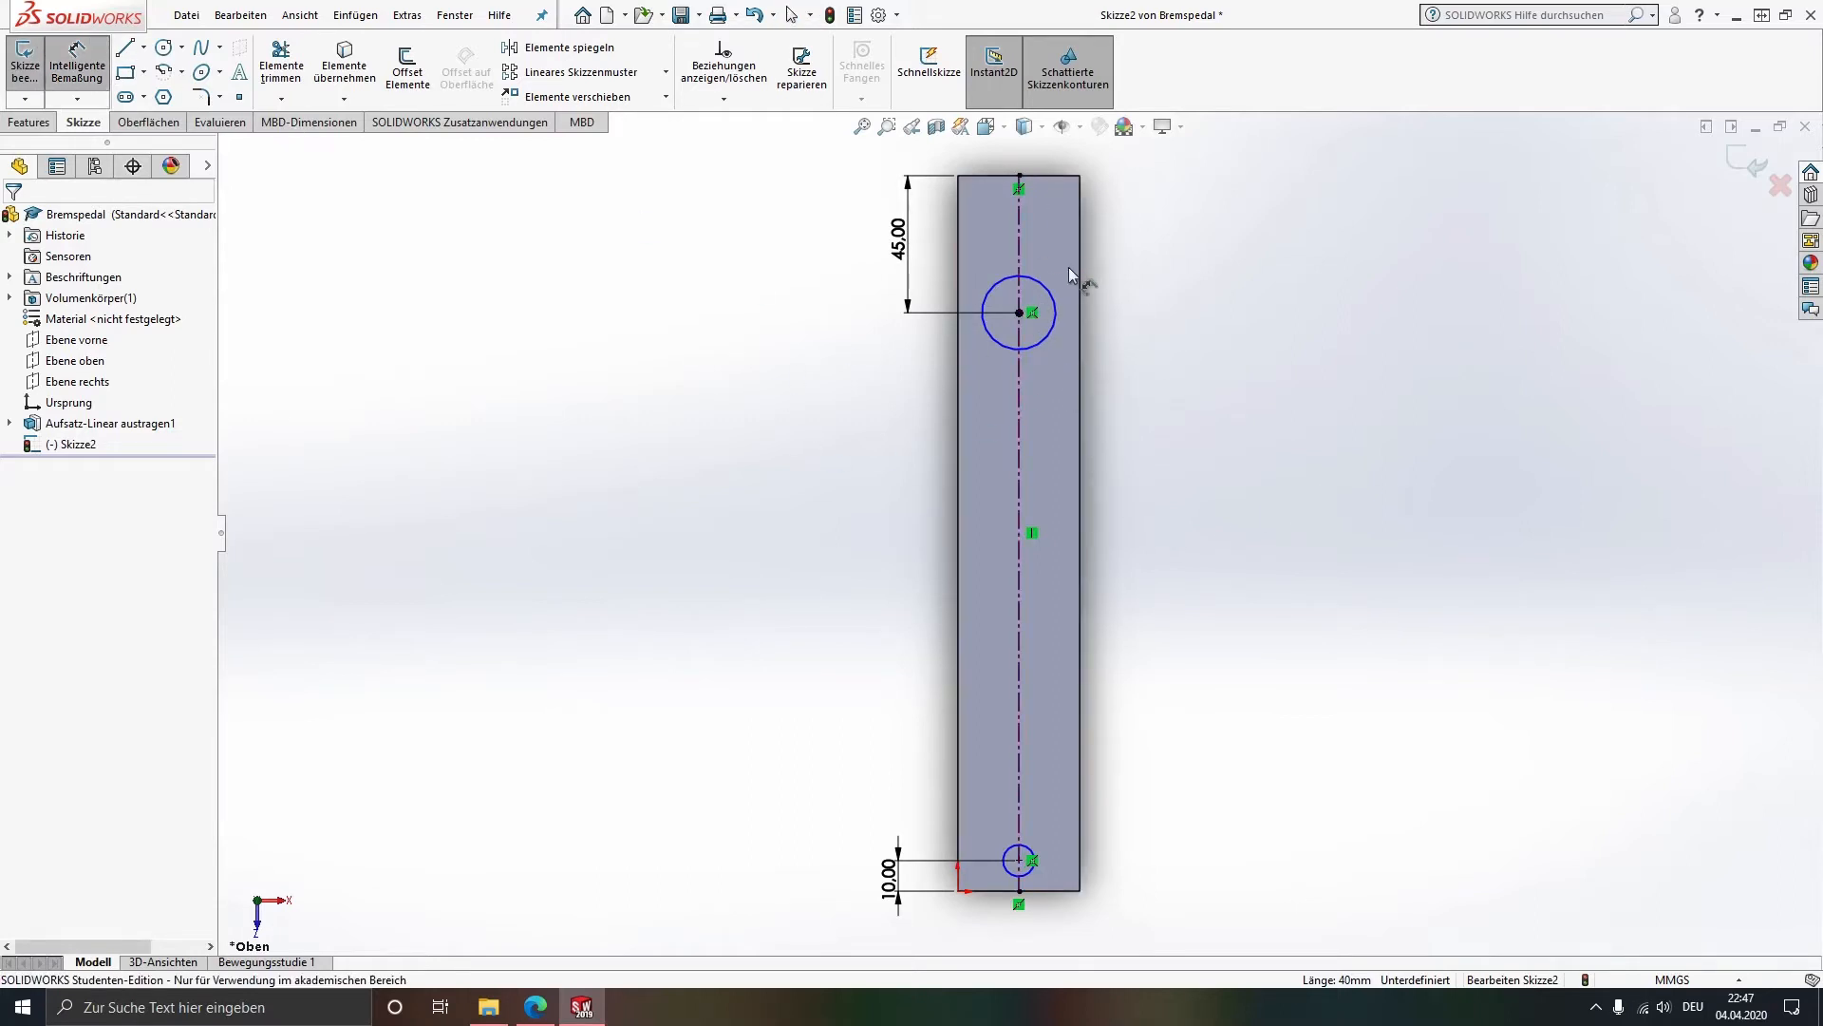
pyautogui.click(1046, 290)
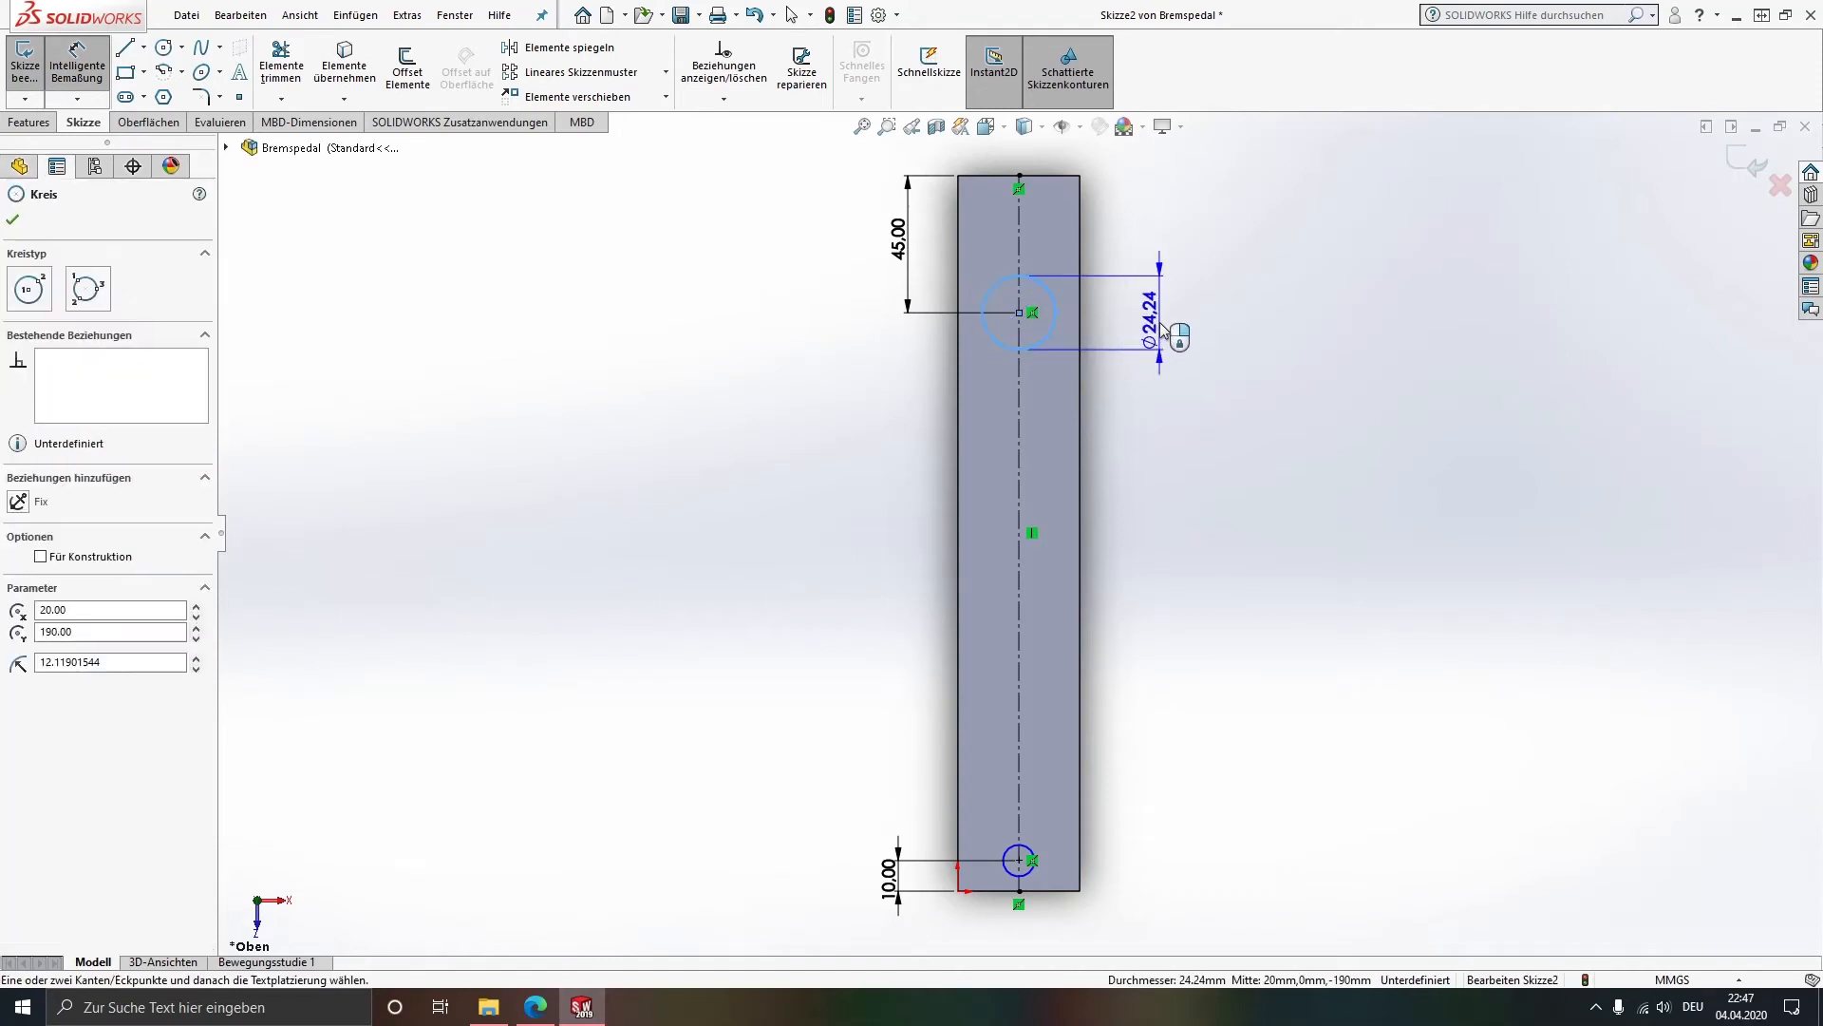
pyautogui.click(1176, 344)
pyautogui.click(1176, 347)
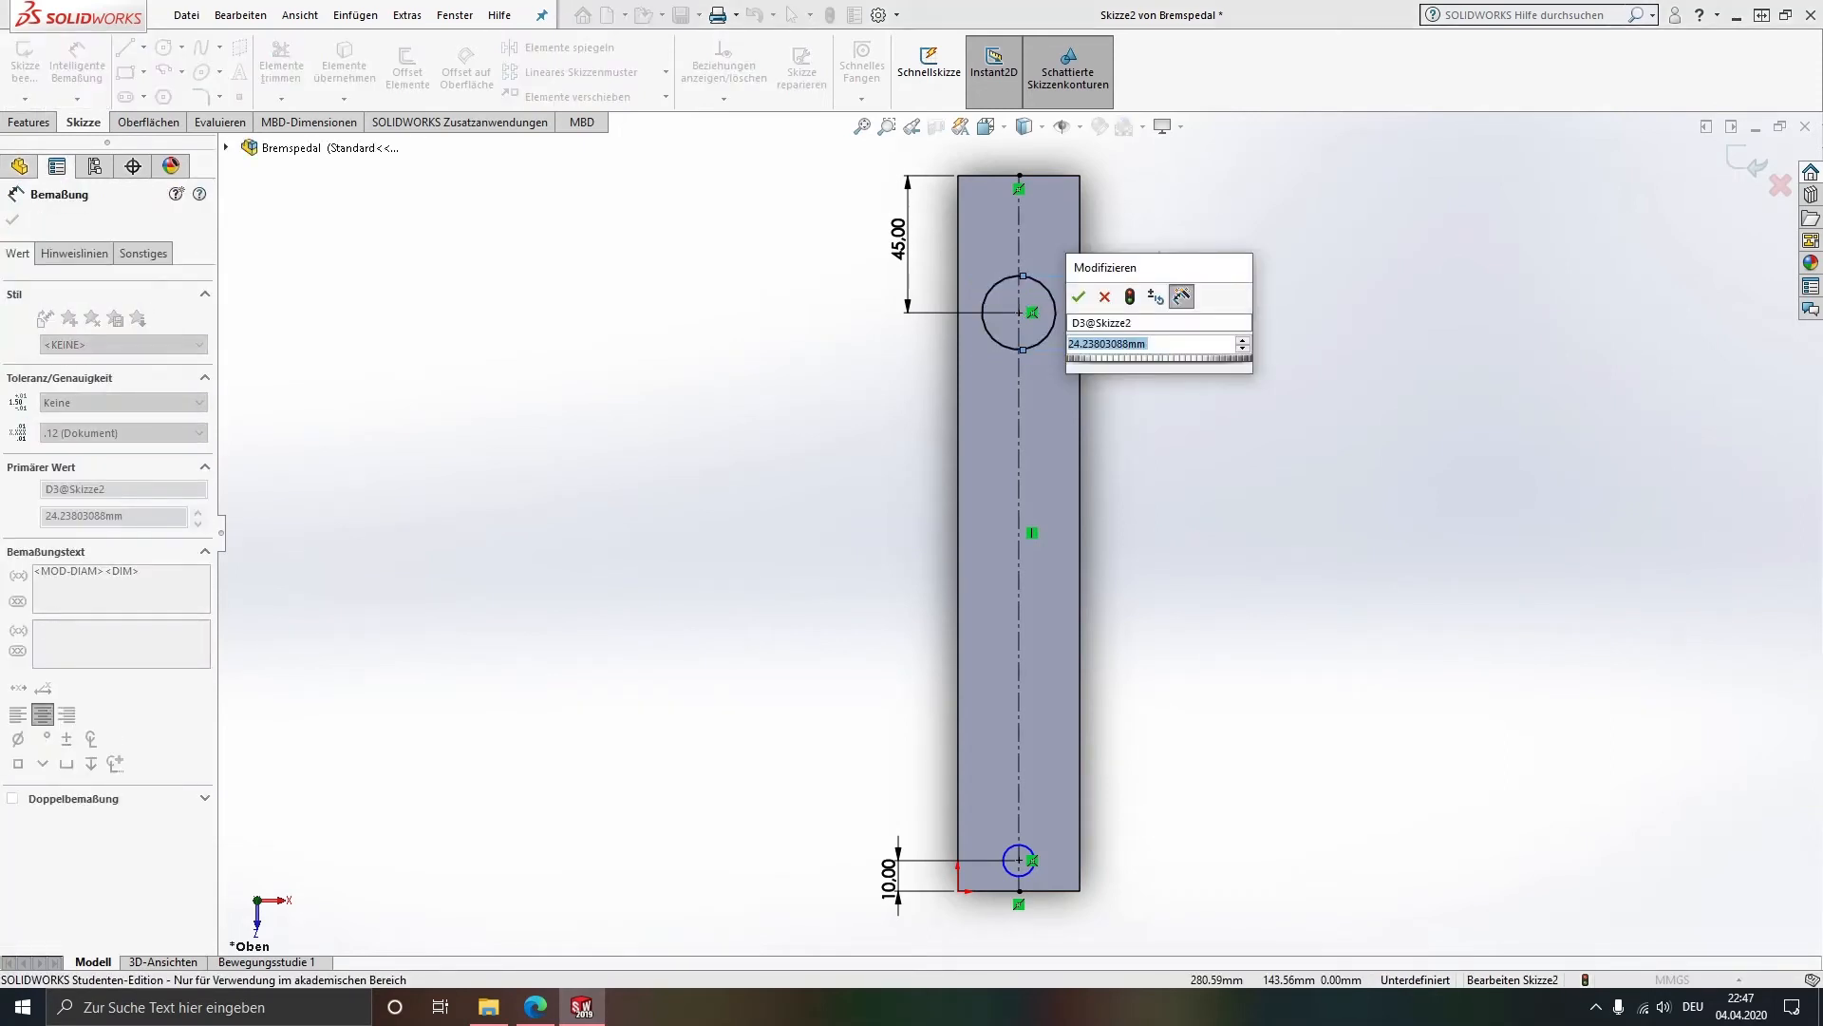
pyautogui.write('30')
pyautogui.press('Return')
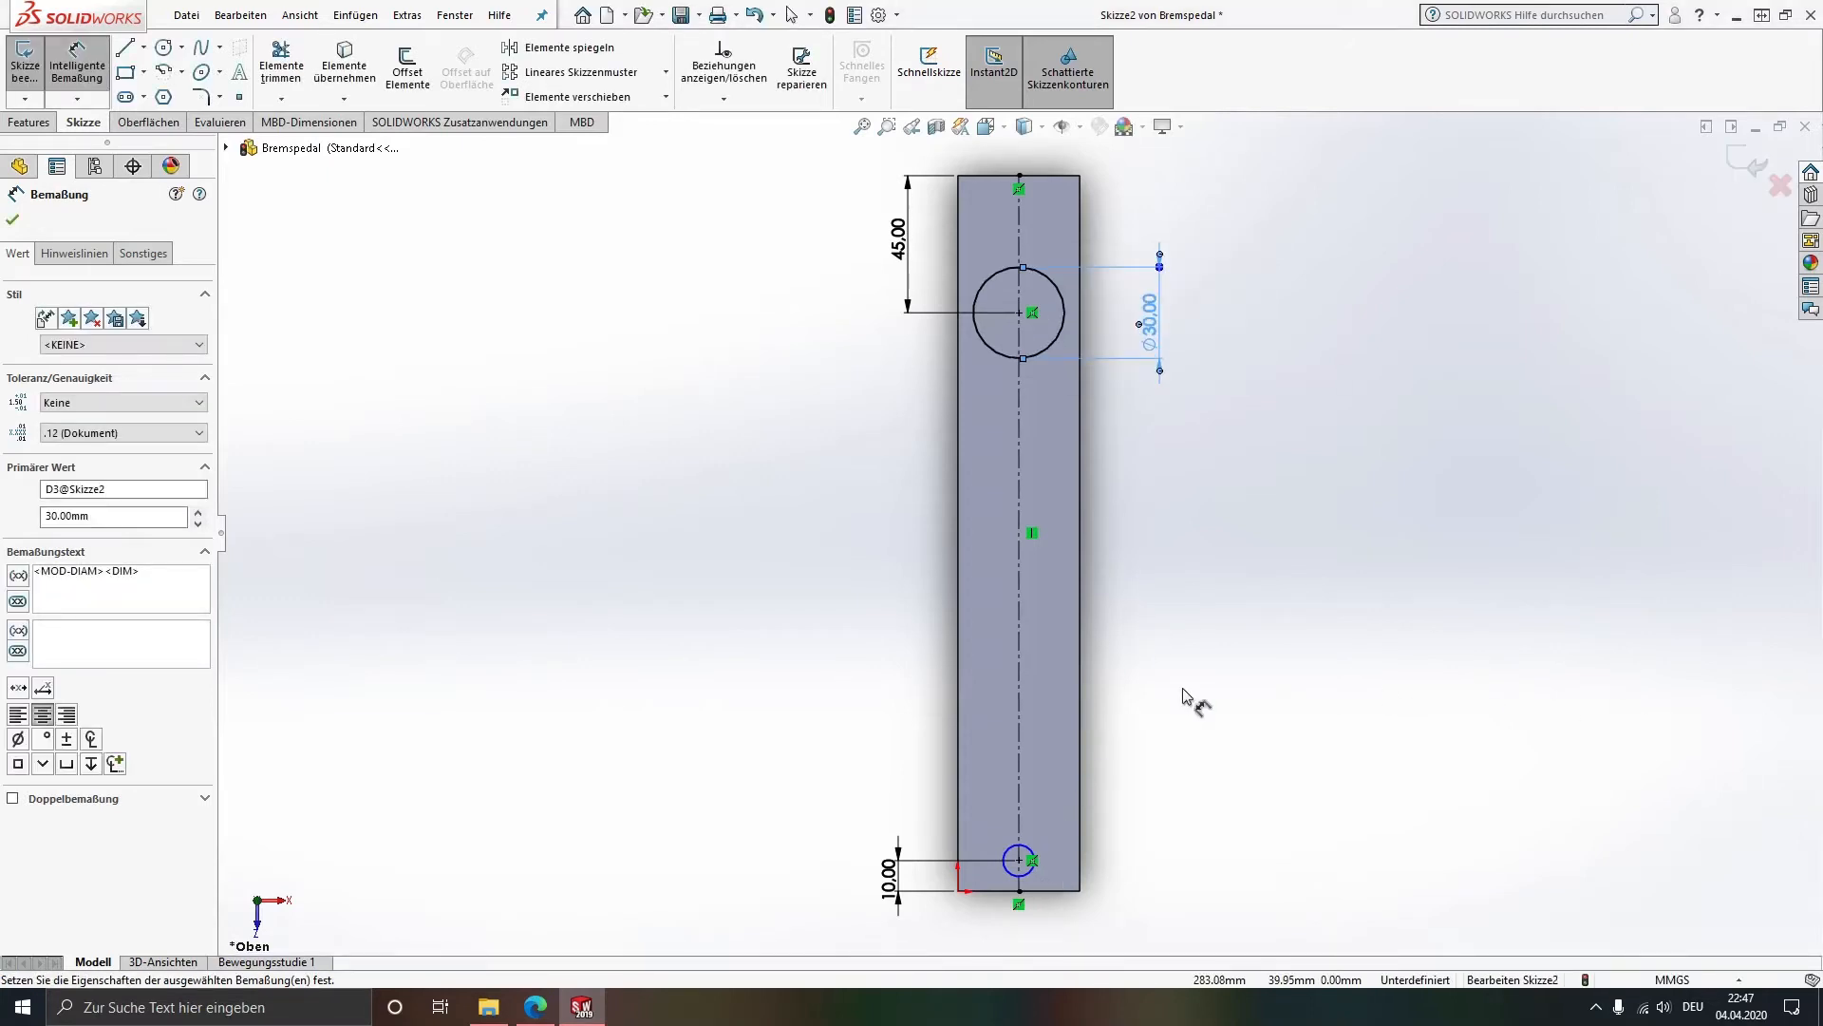
# Step: Dimension the small lower circle with a diameter of 10 mm
pyautogui.click(1033, 853)
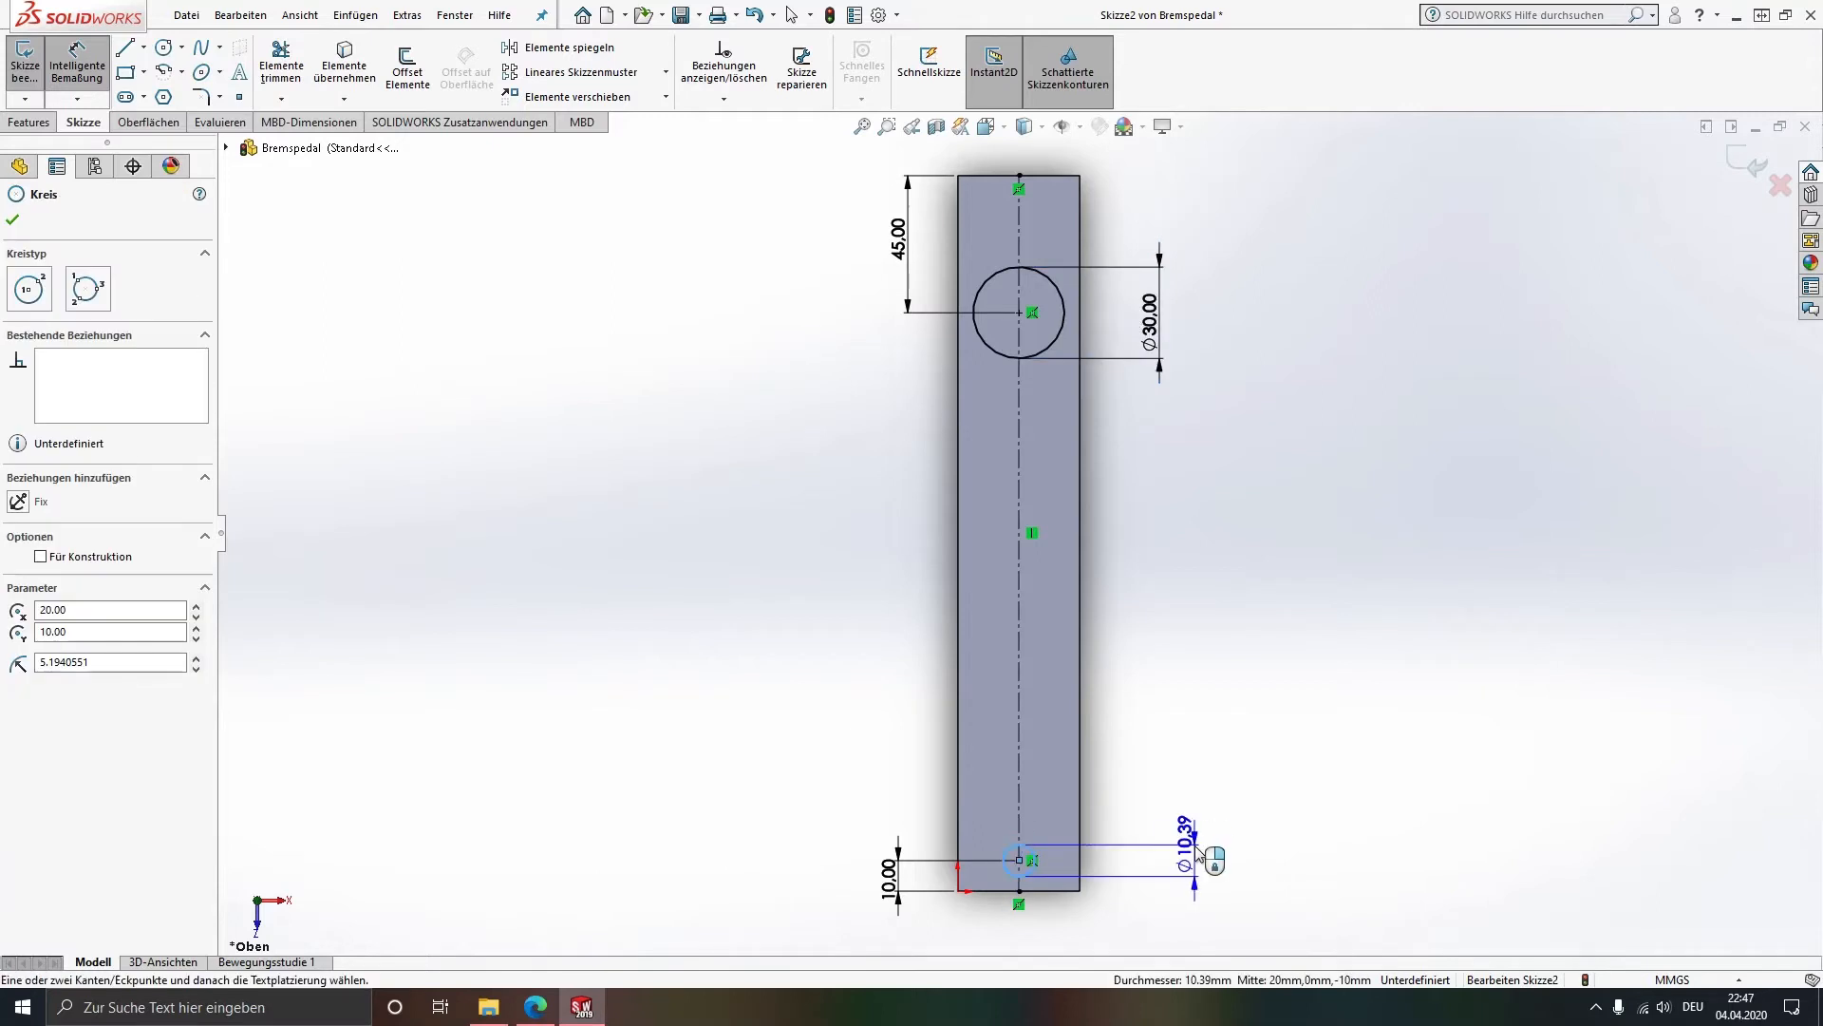
pyautogui.click(1198, 855)
pyautogui.write('10')
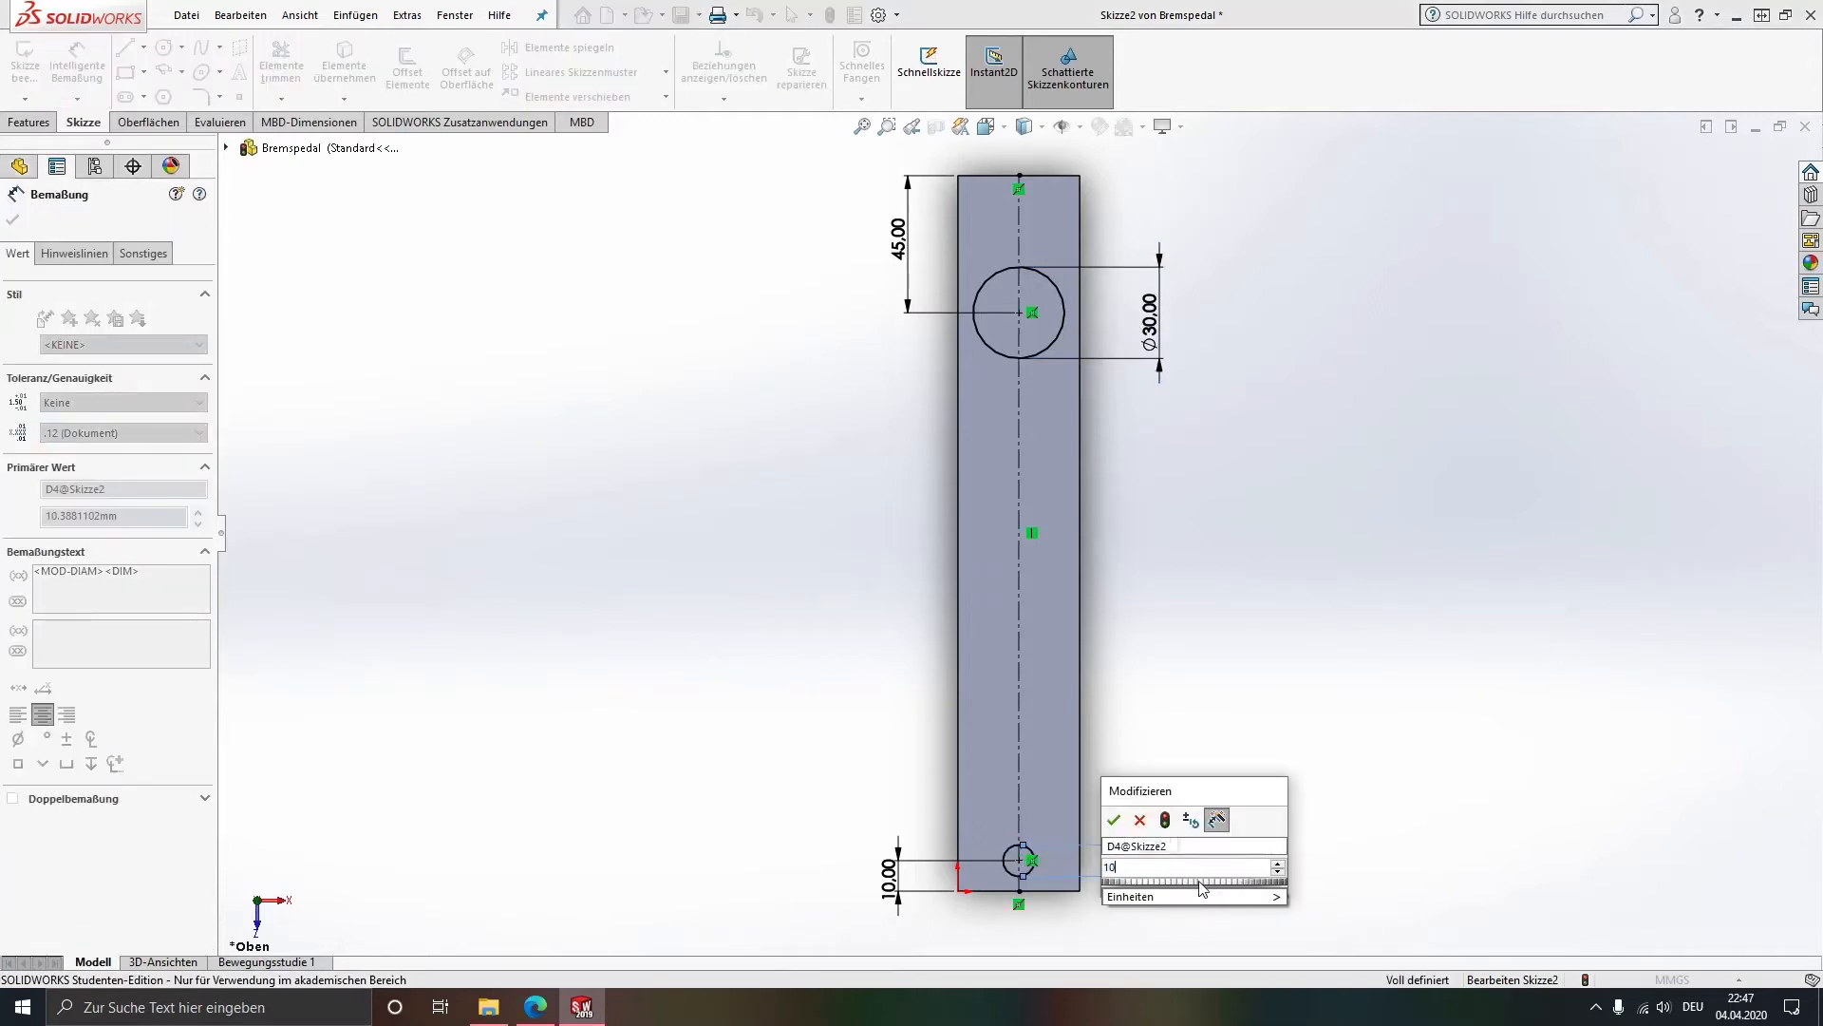
pyautogui.press('Return')
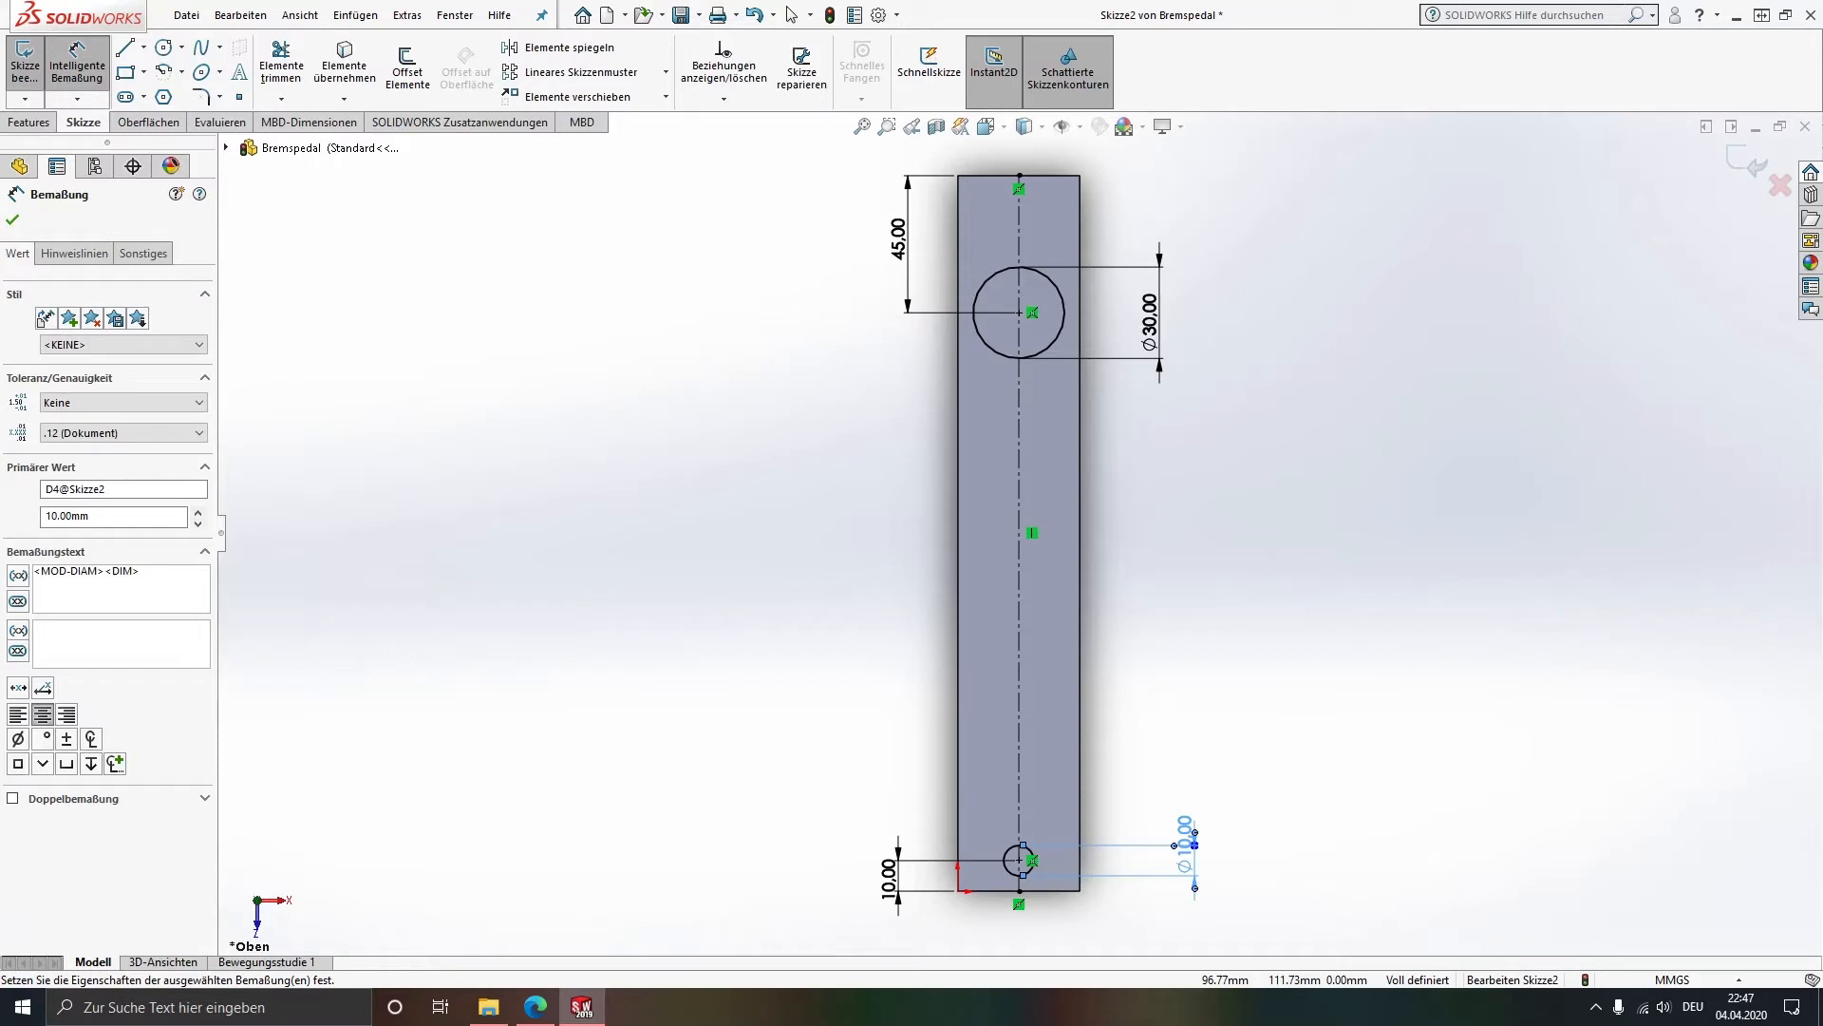
pyautogui.click(1271, 448)
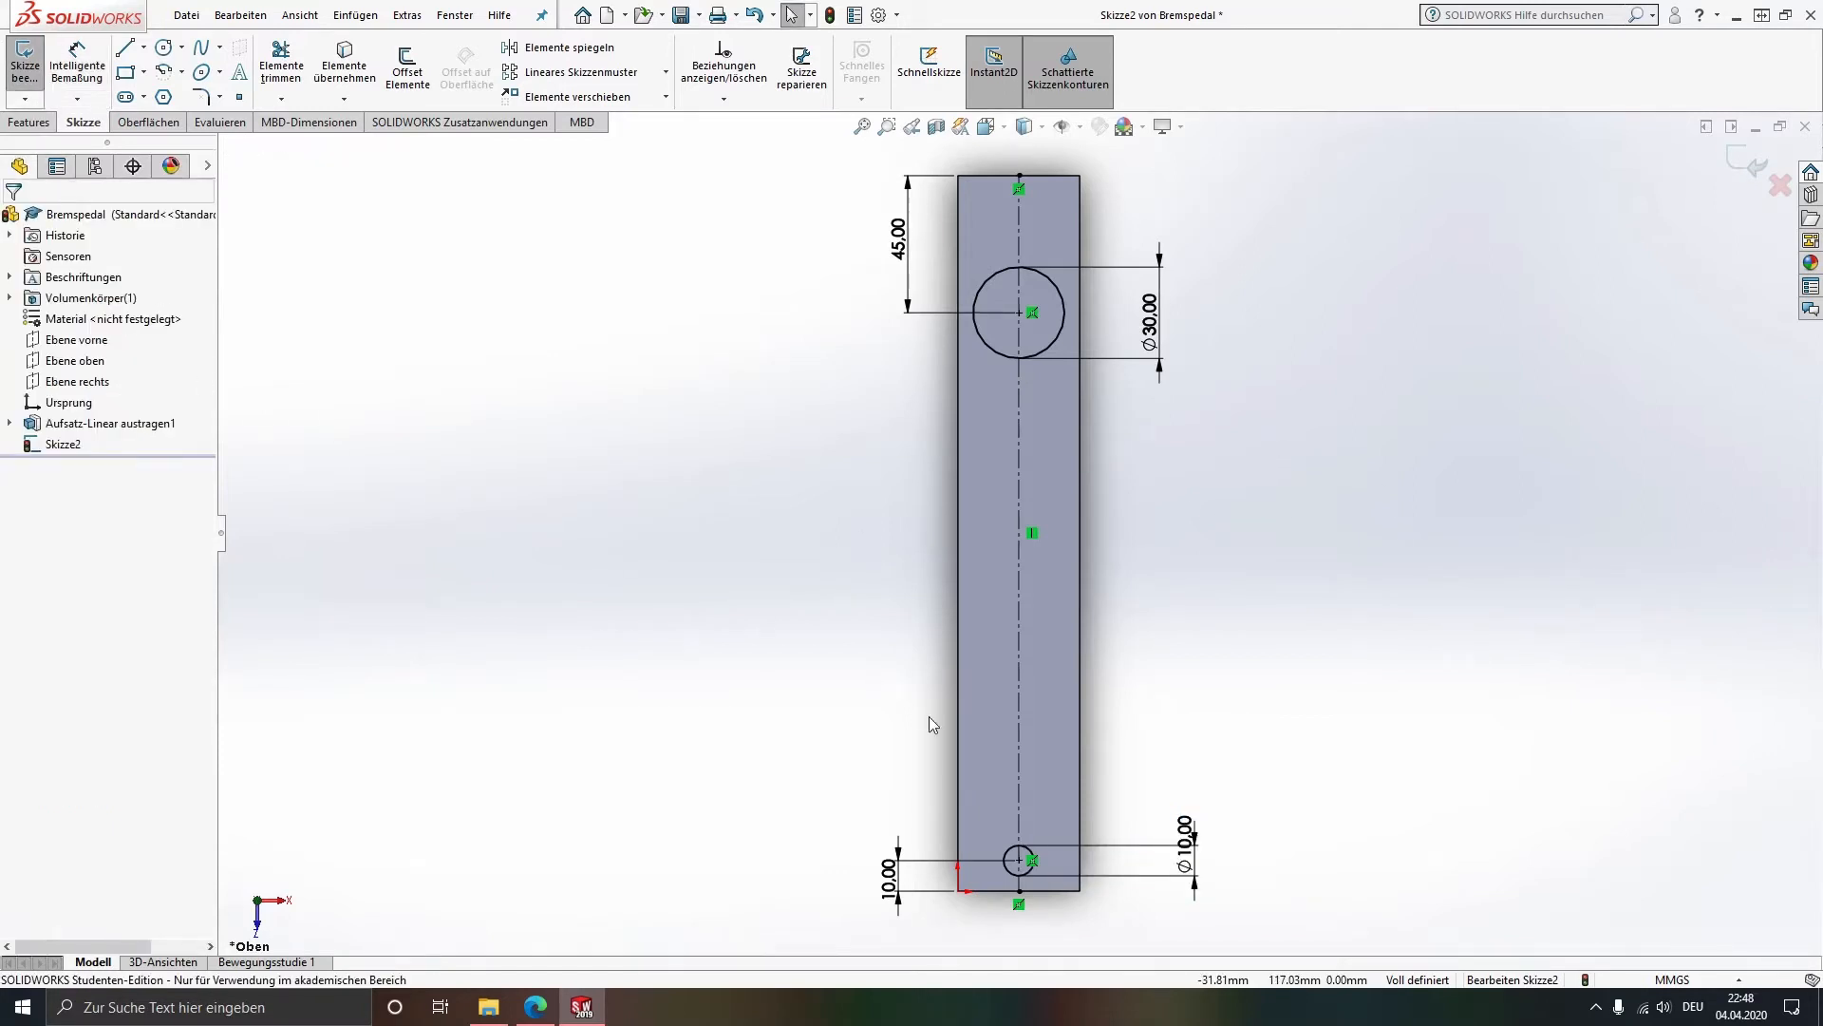
# Step: Close the hole sketch, start an extruded cut from Skizze2, and reverse its direction so it runs into the bar
pyautogui.click(25, 64)
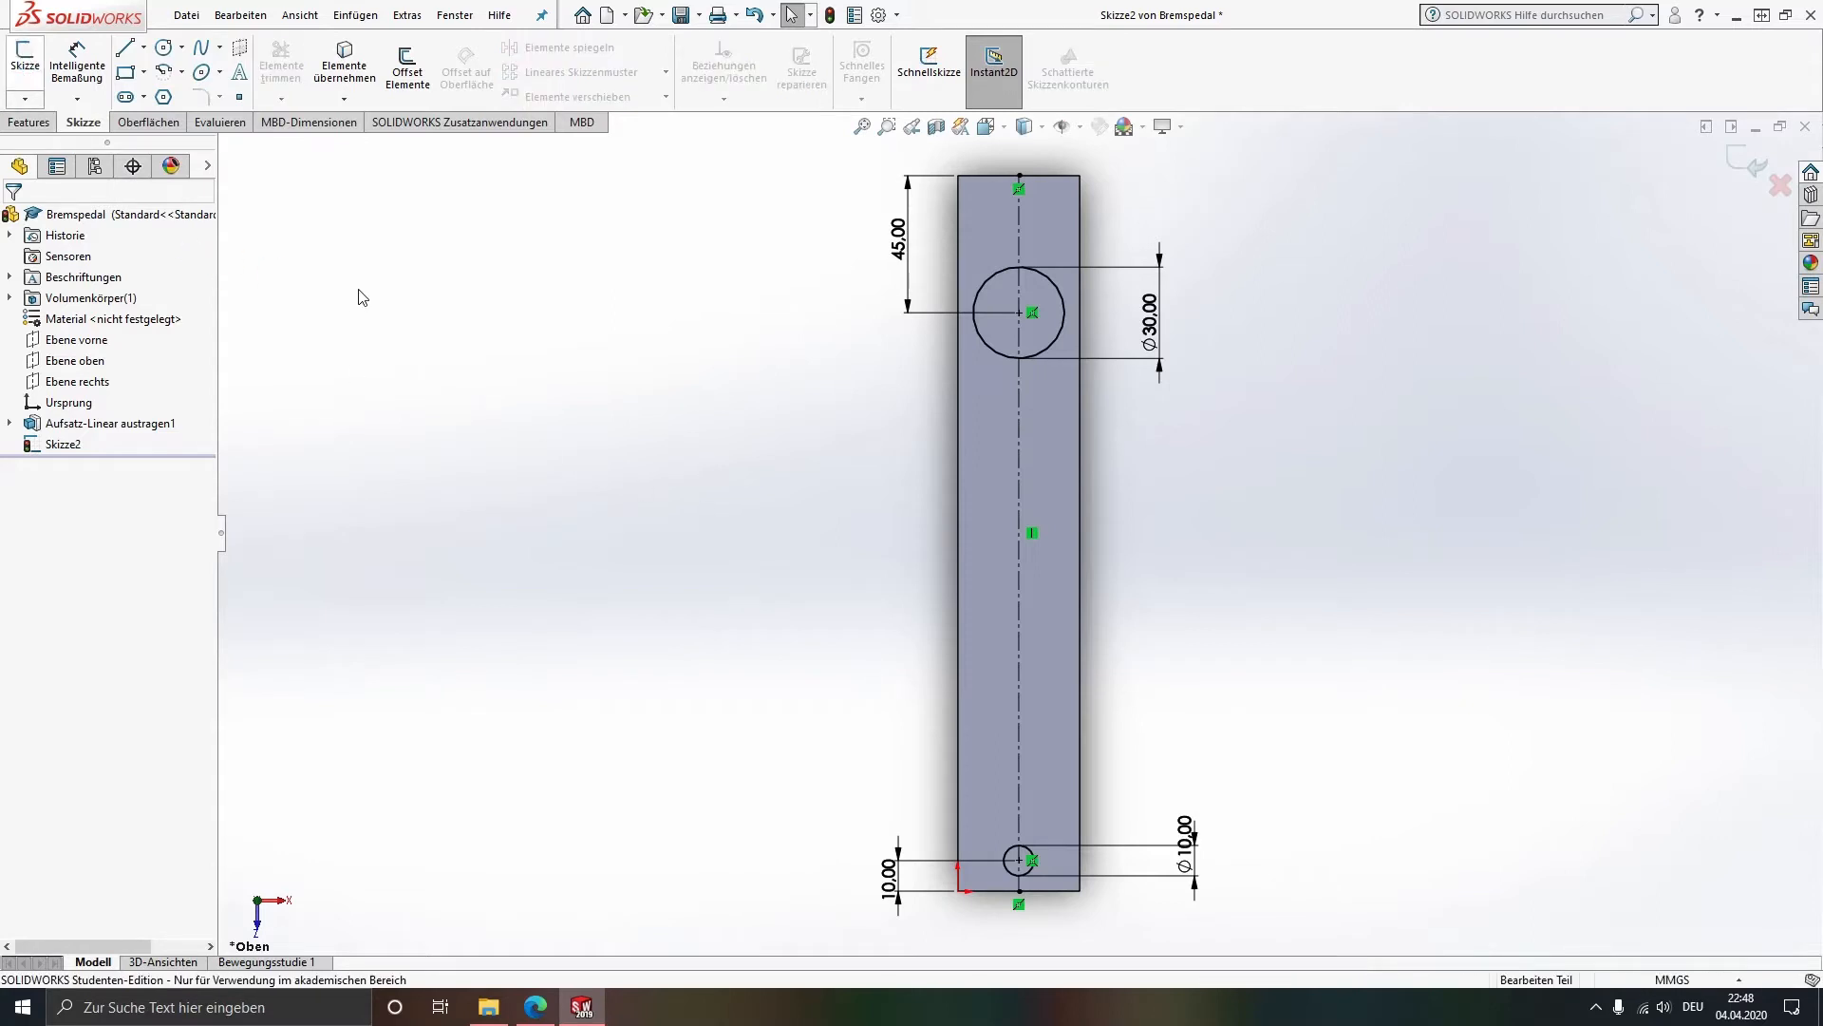
pyautogui.click(59, 444)
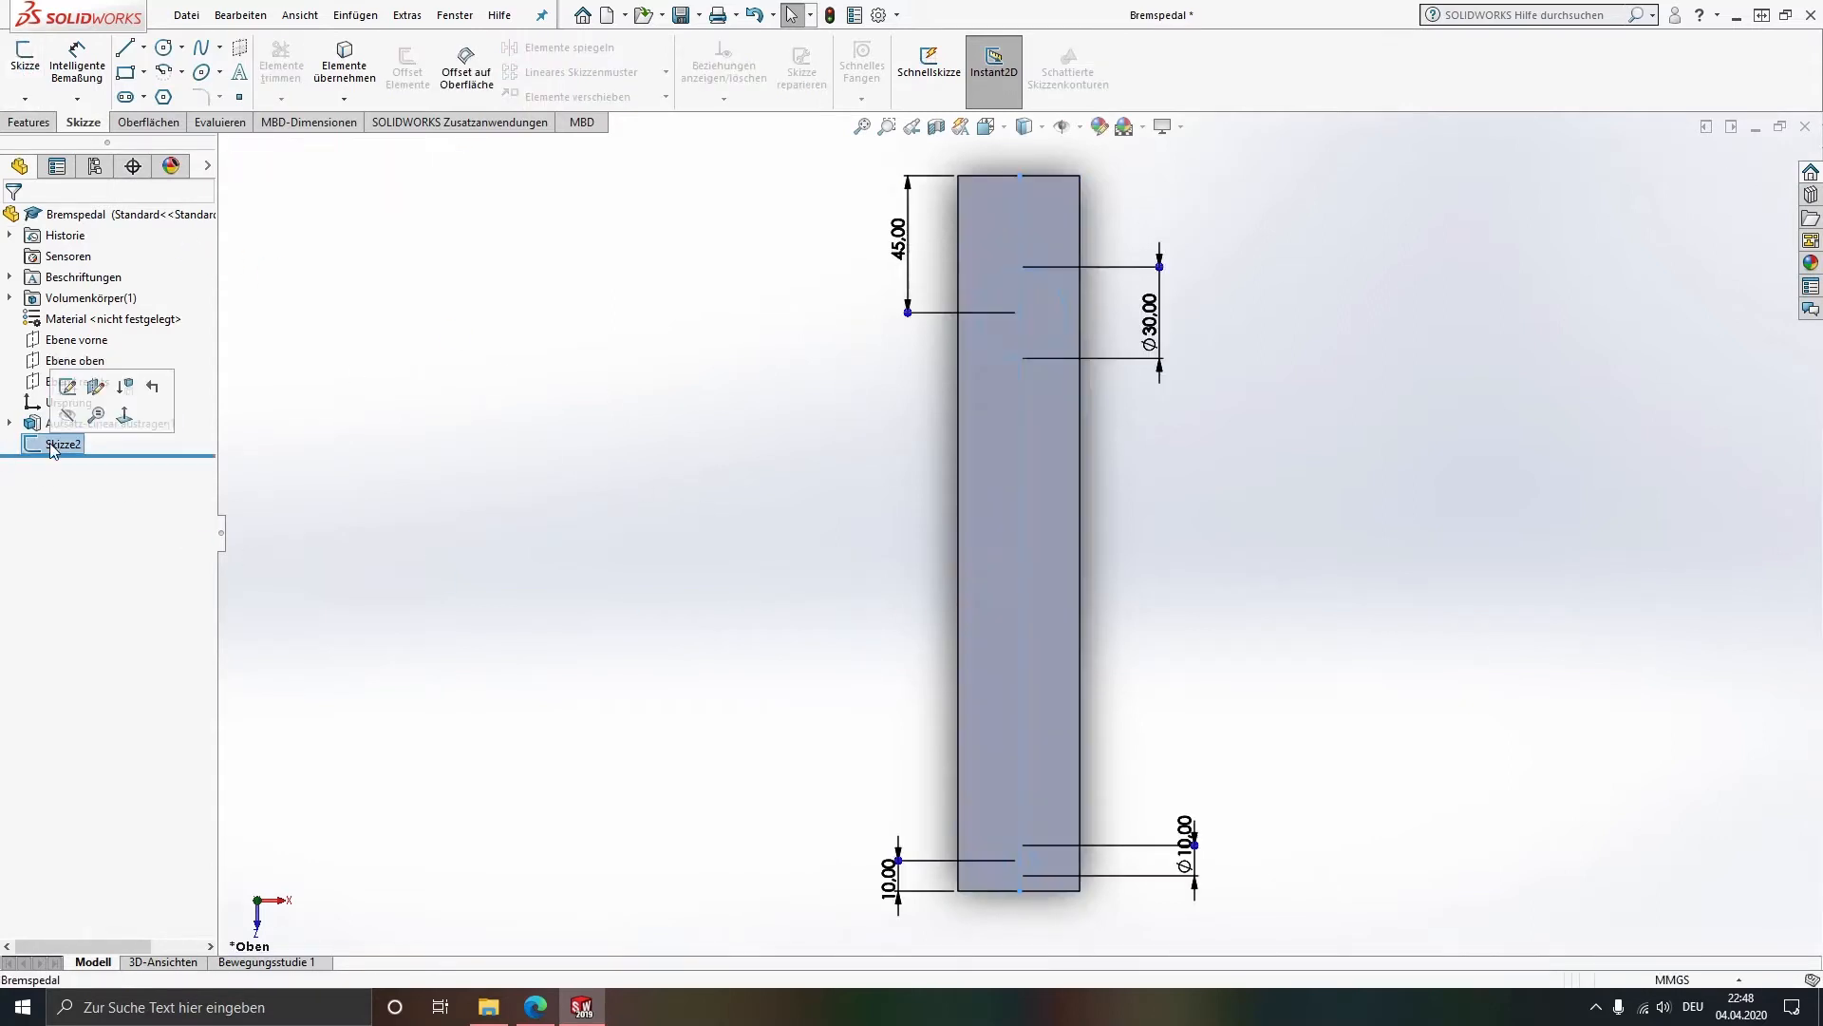
pyautogui.moveTo(1104, 599); pyautogui.dragTo(1005, 553, button='middle')
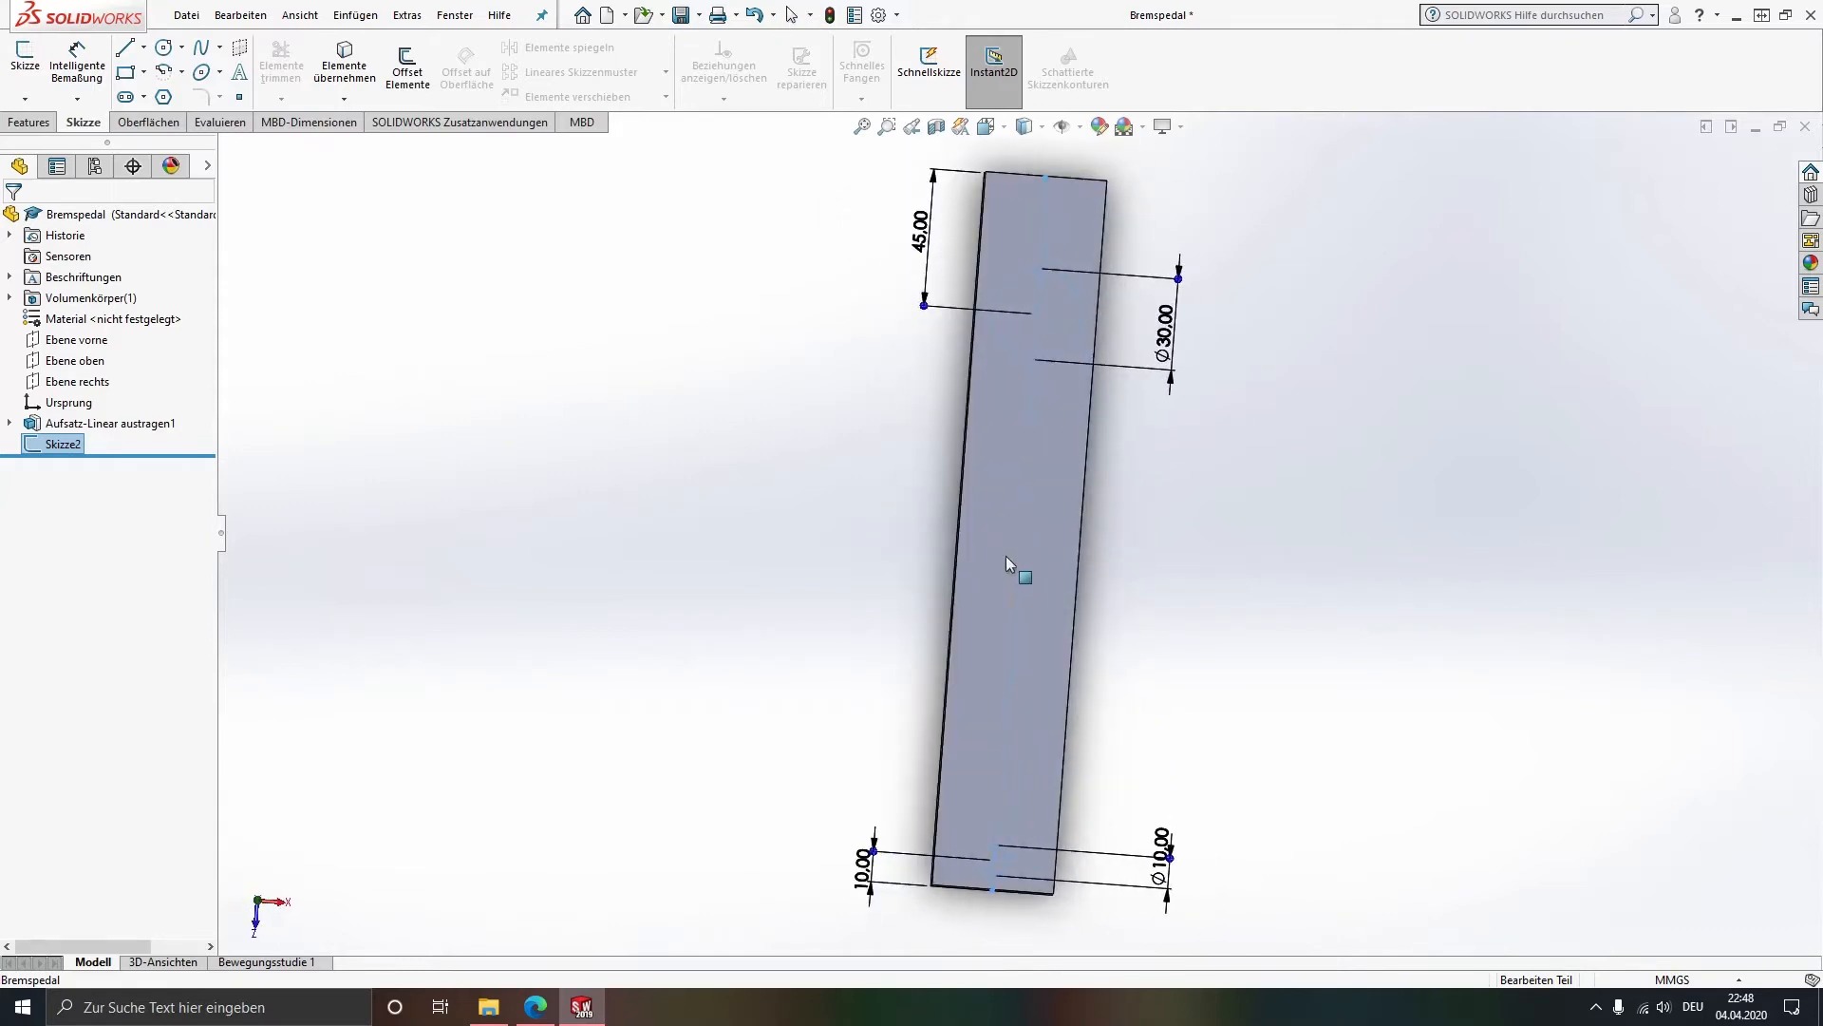
pyautogui.click(28, 121)
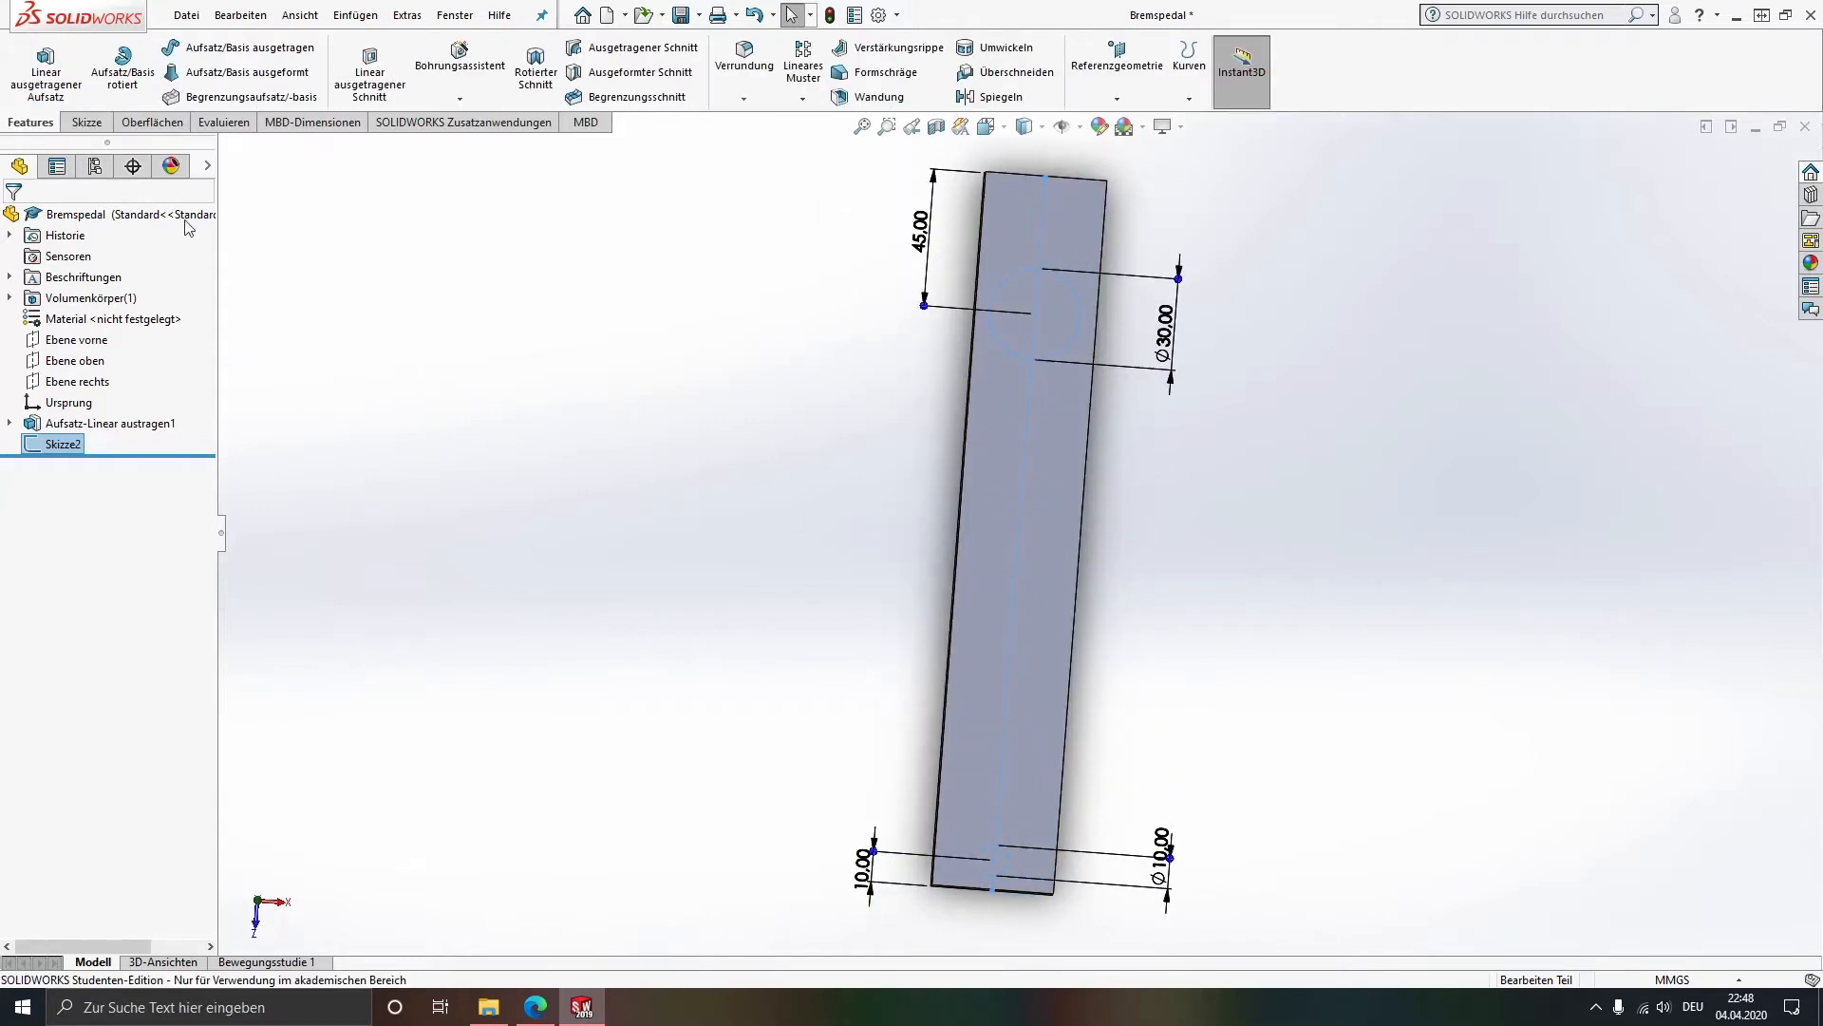
pyautogui.click(375, 82)
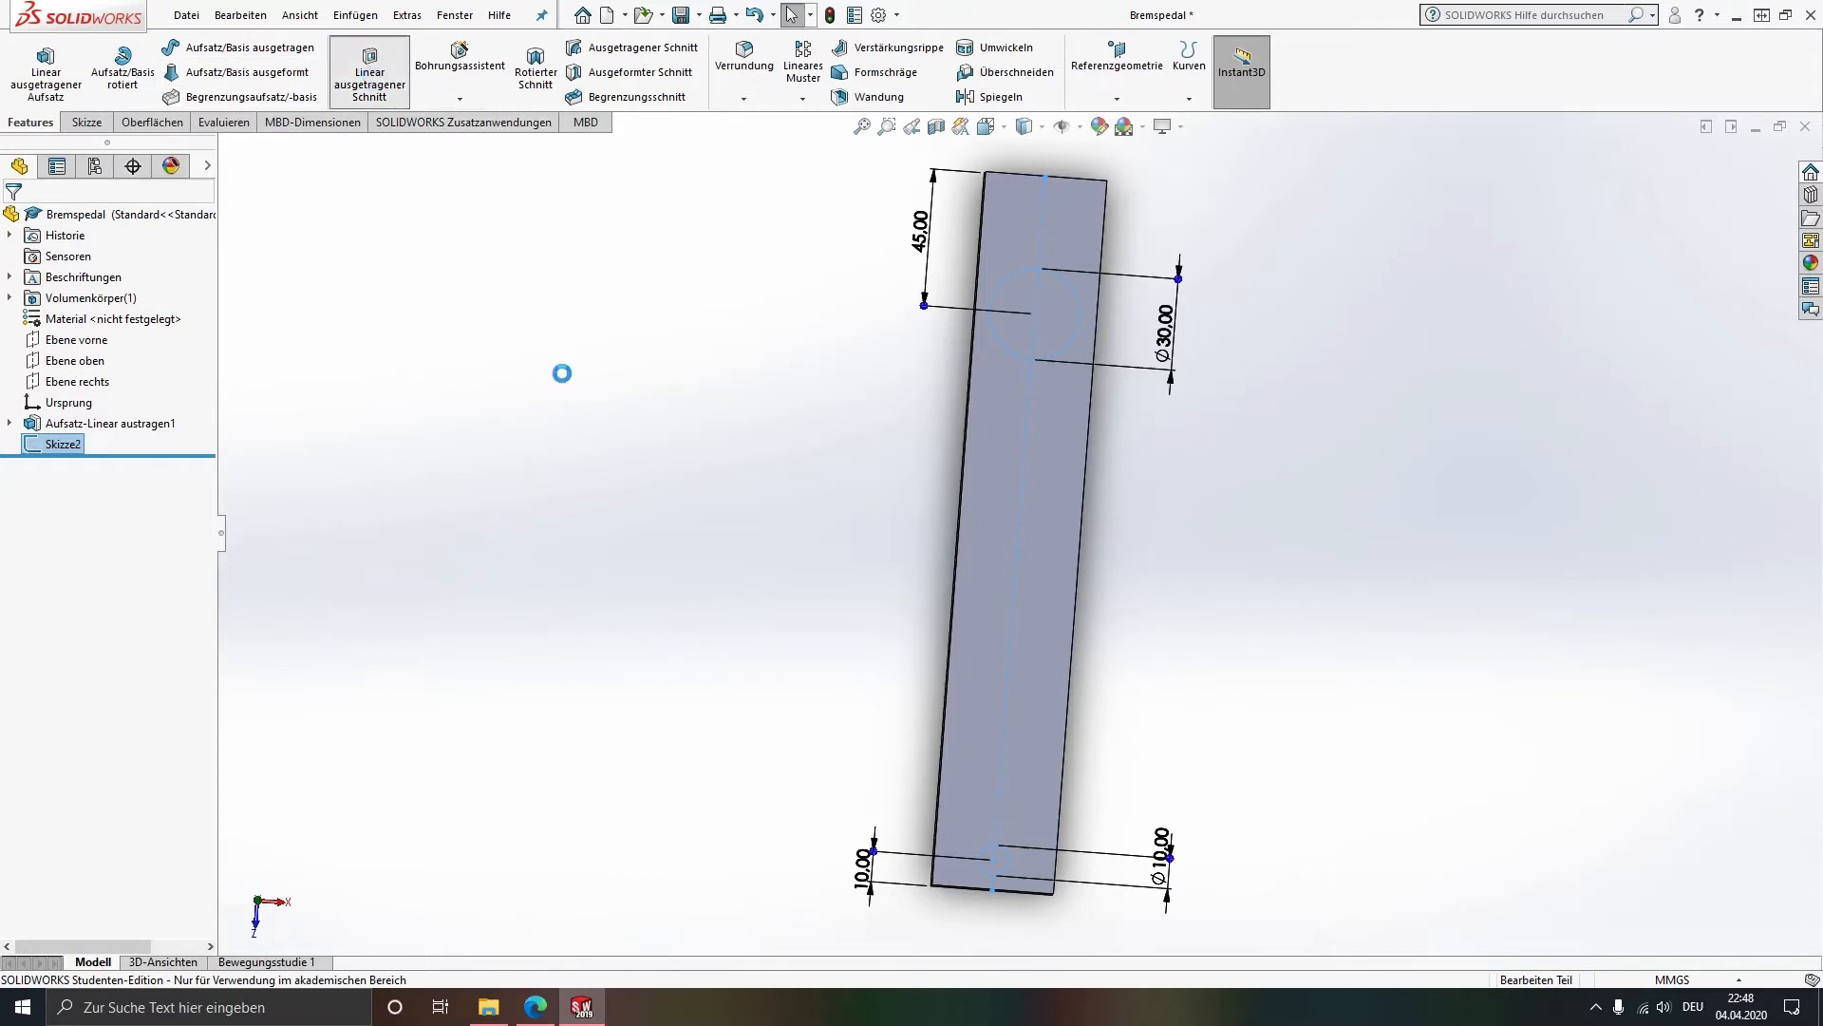
pyautogui.moveTo(1043, 375); pyautogui.dragTo(979, 546, button='middle')
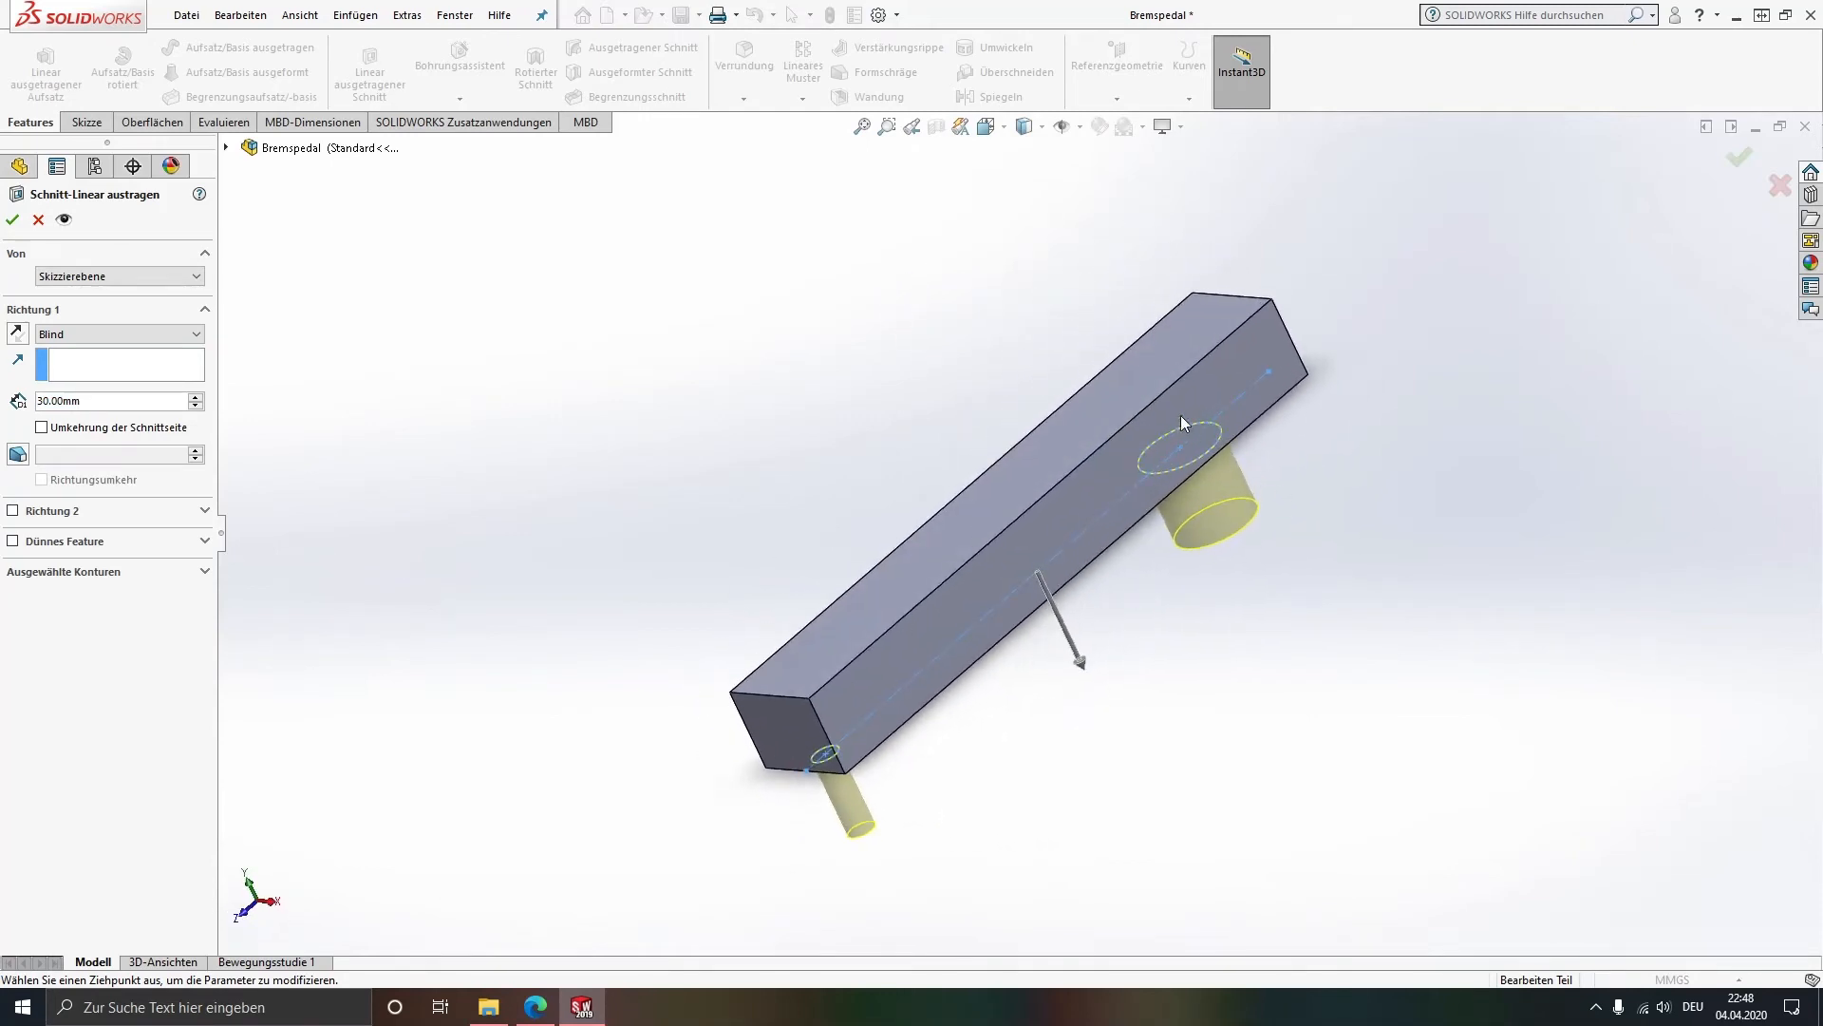
pyautogui.click(17, 332)
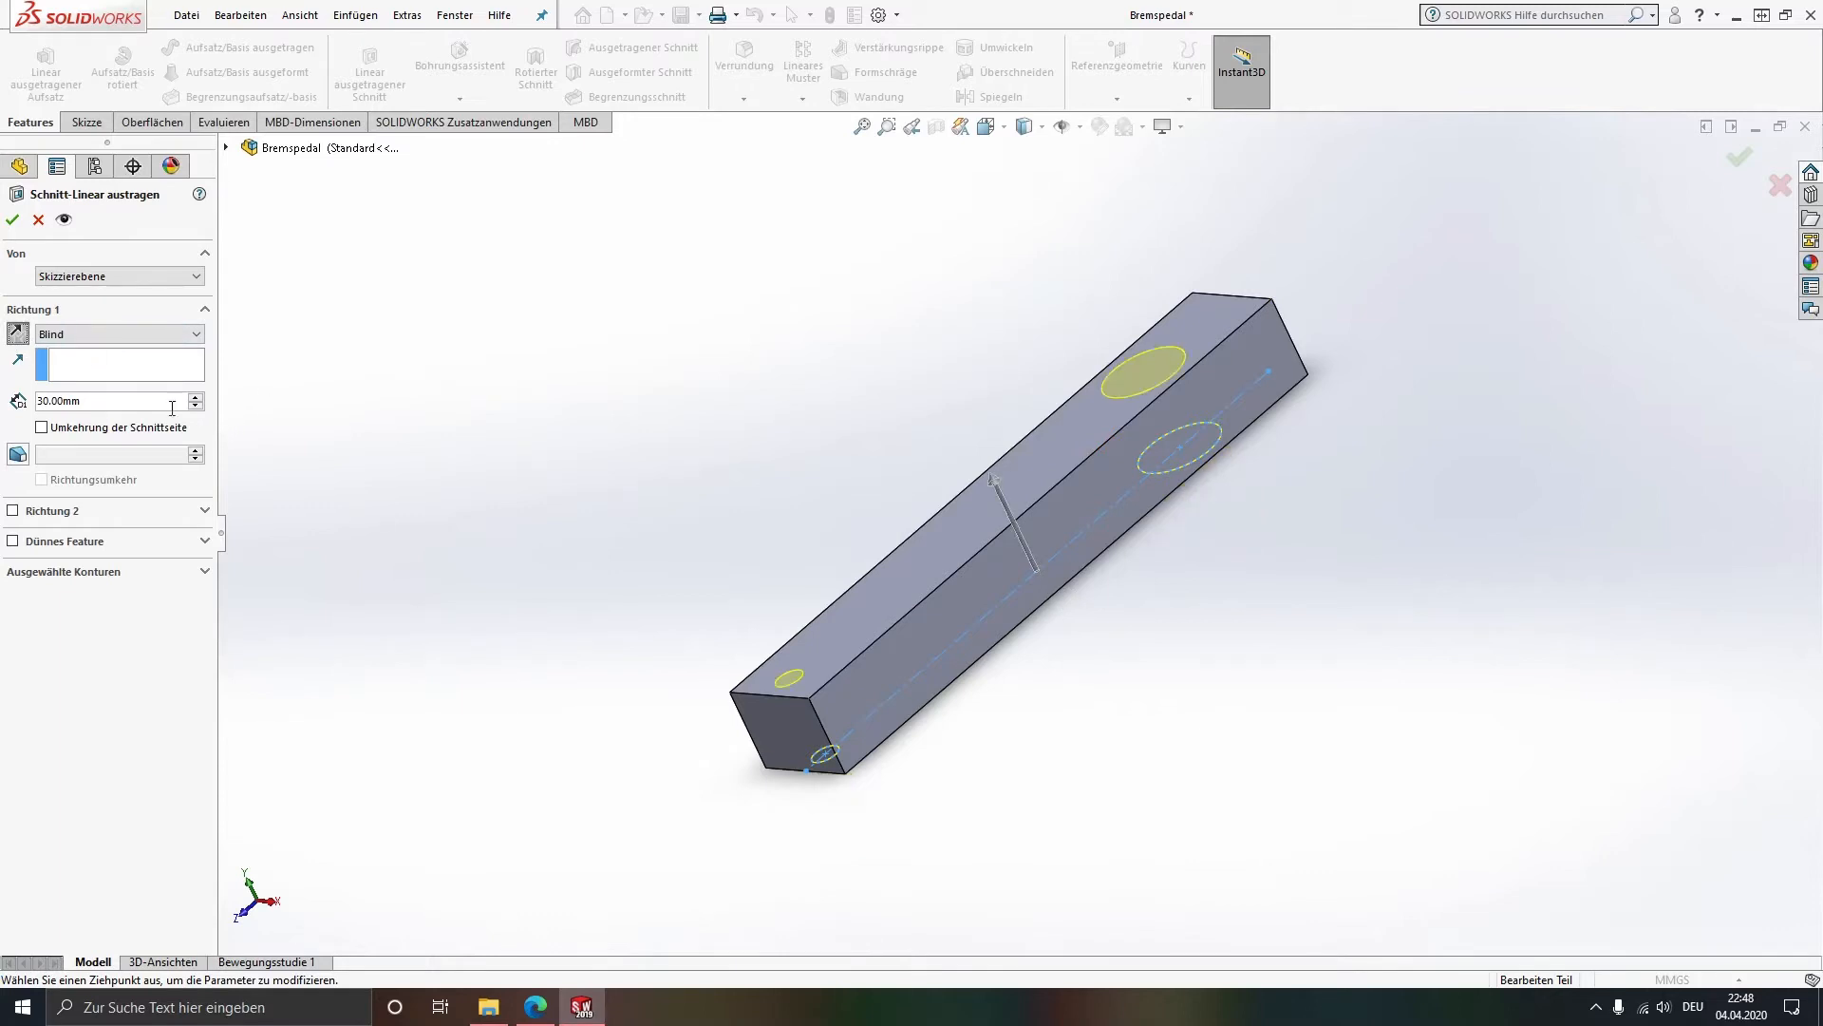
pyautogui.moveTo(1058, 549); pyautogui.dragTo(1063, 570, button='middle')
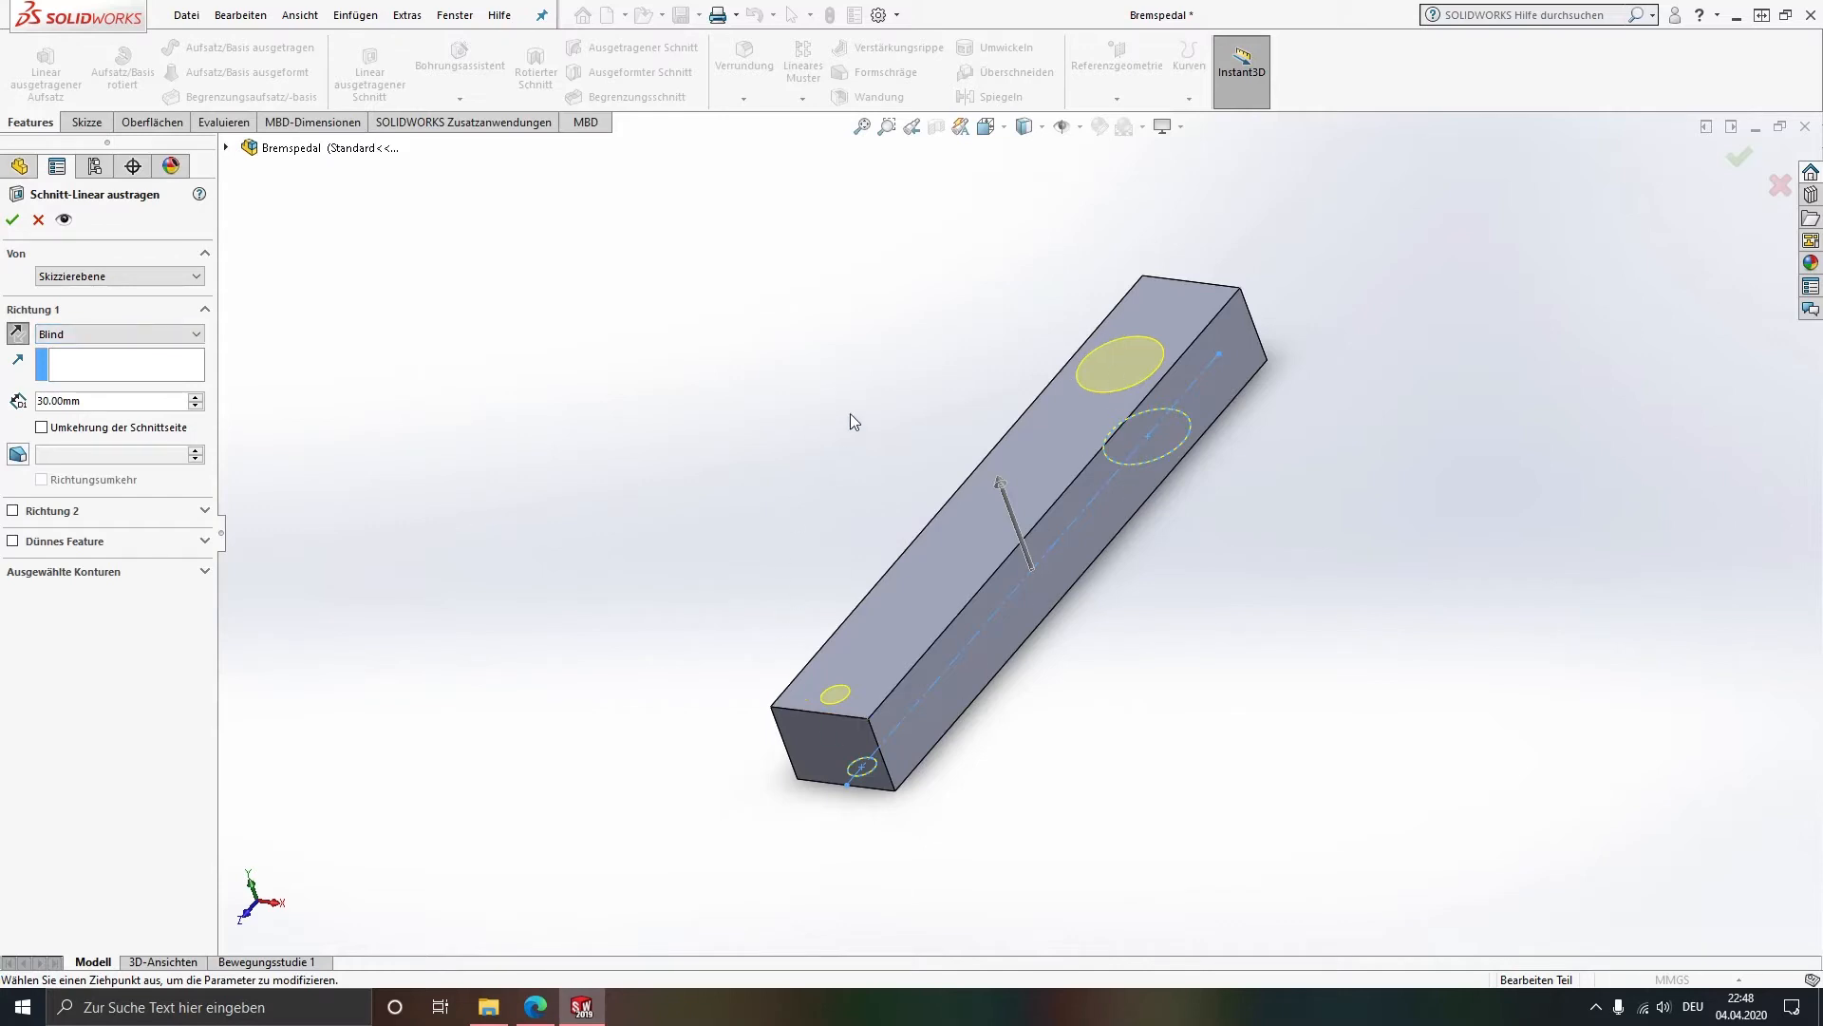
# Step: Set the cut's end condition to Durch alles and complete it for both holes
pyautogui.click(116, 333)
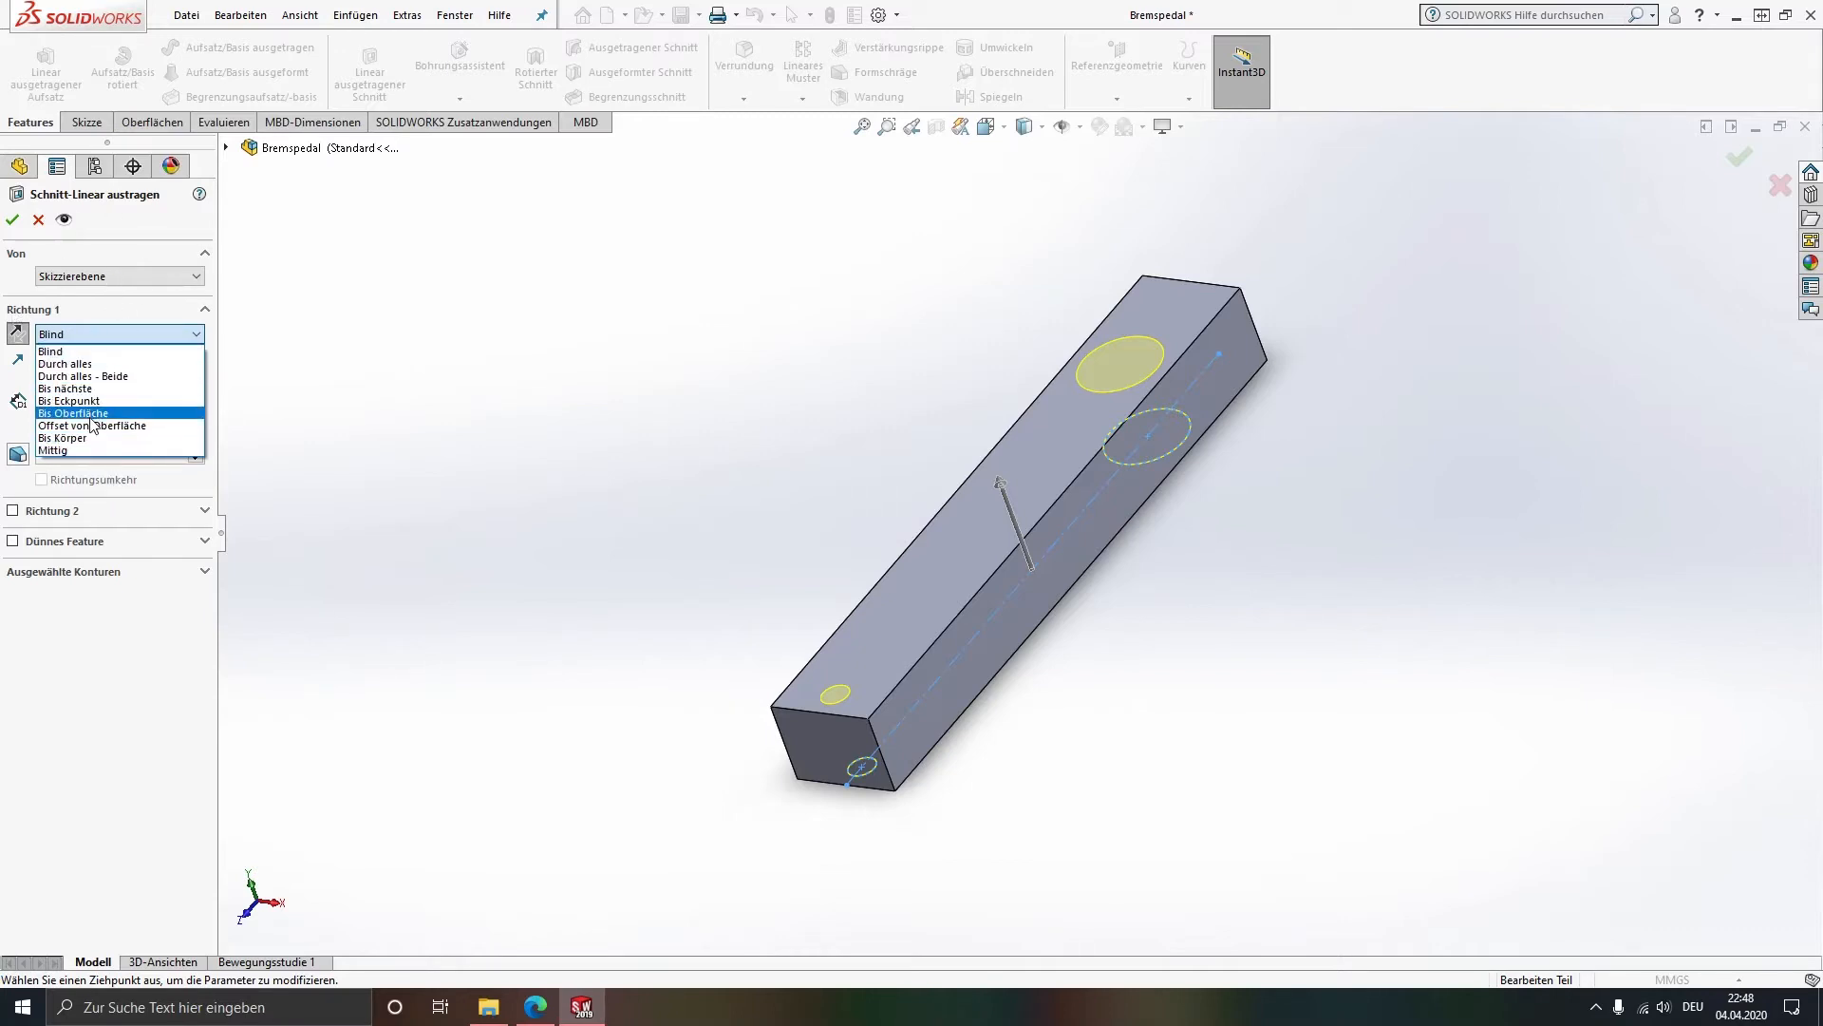
pyautogui.click(81, 365)
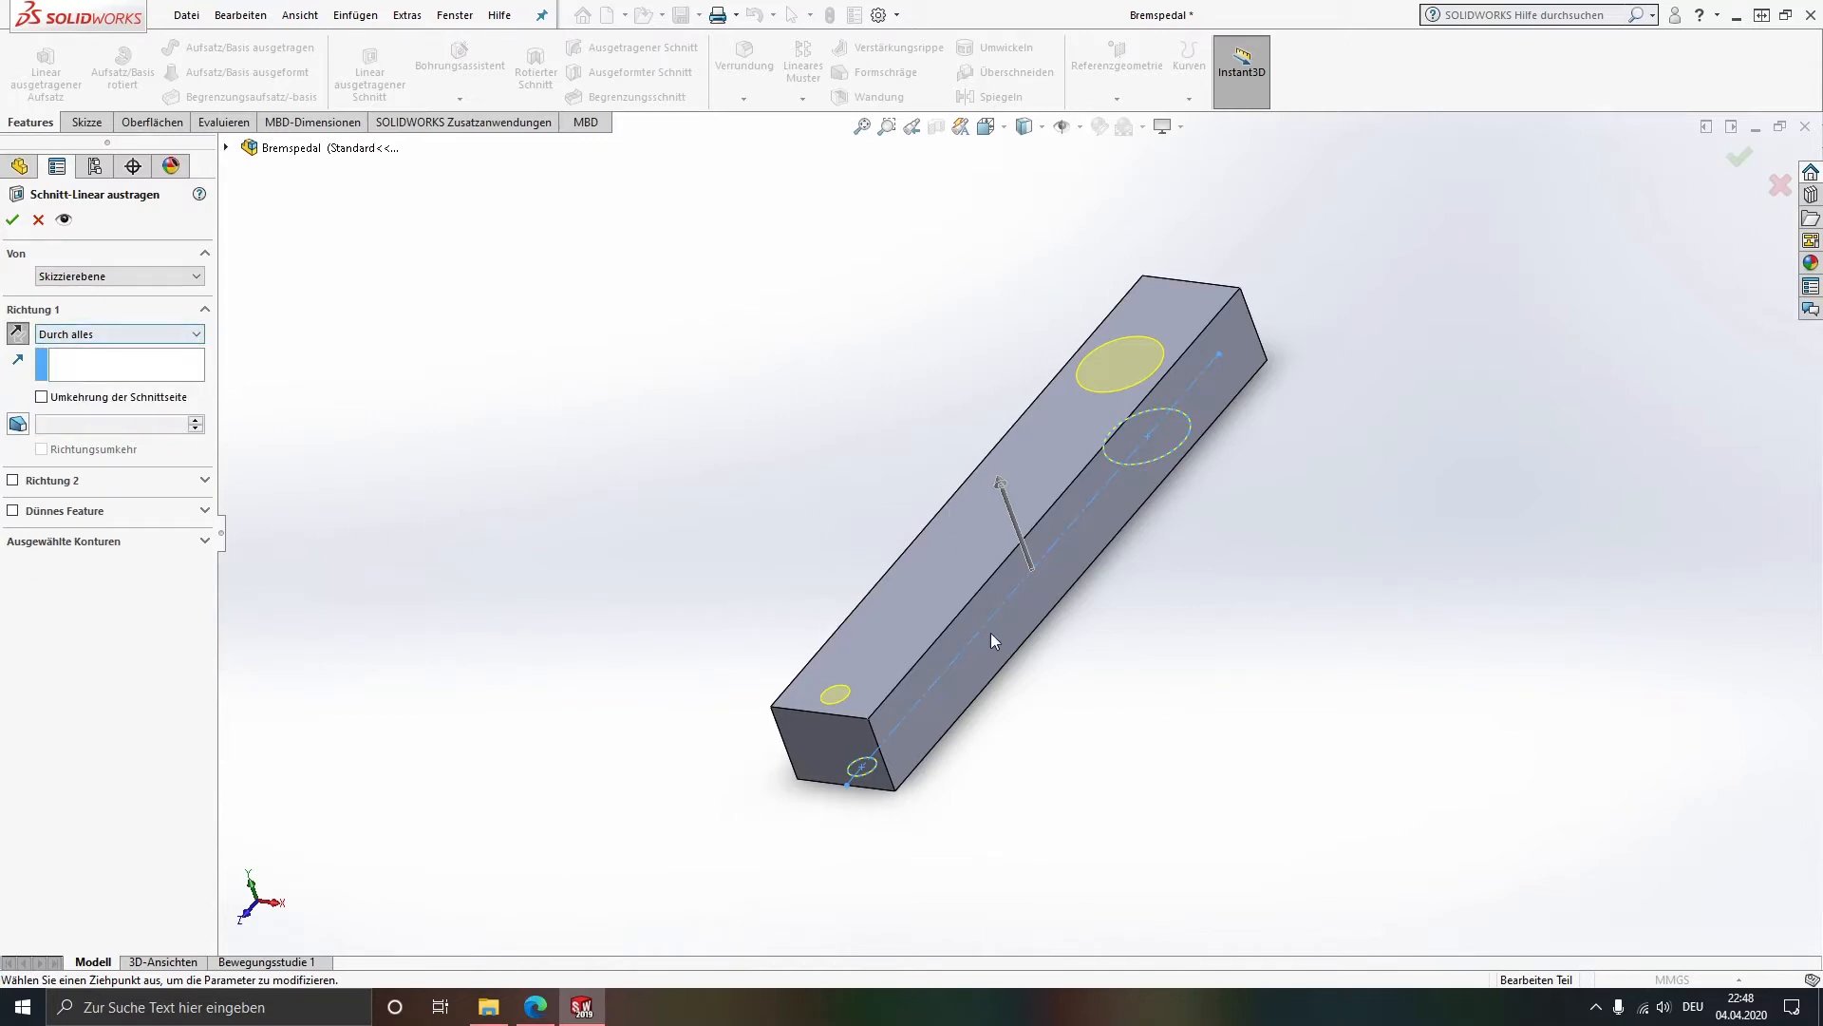
pyautogui.moveTo(995, 641); pyautogui.dragTo(1082, 577, button='middle')
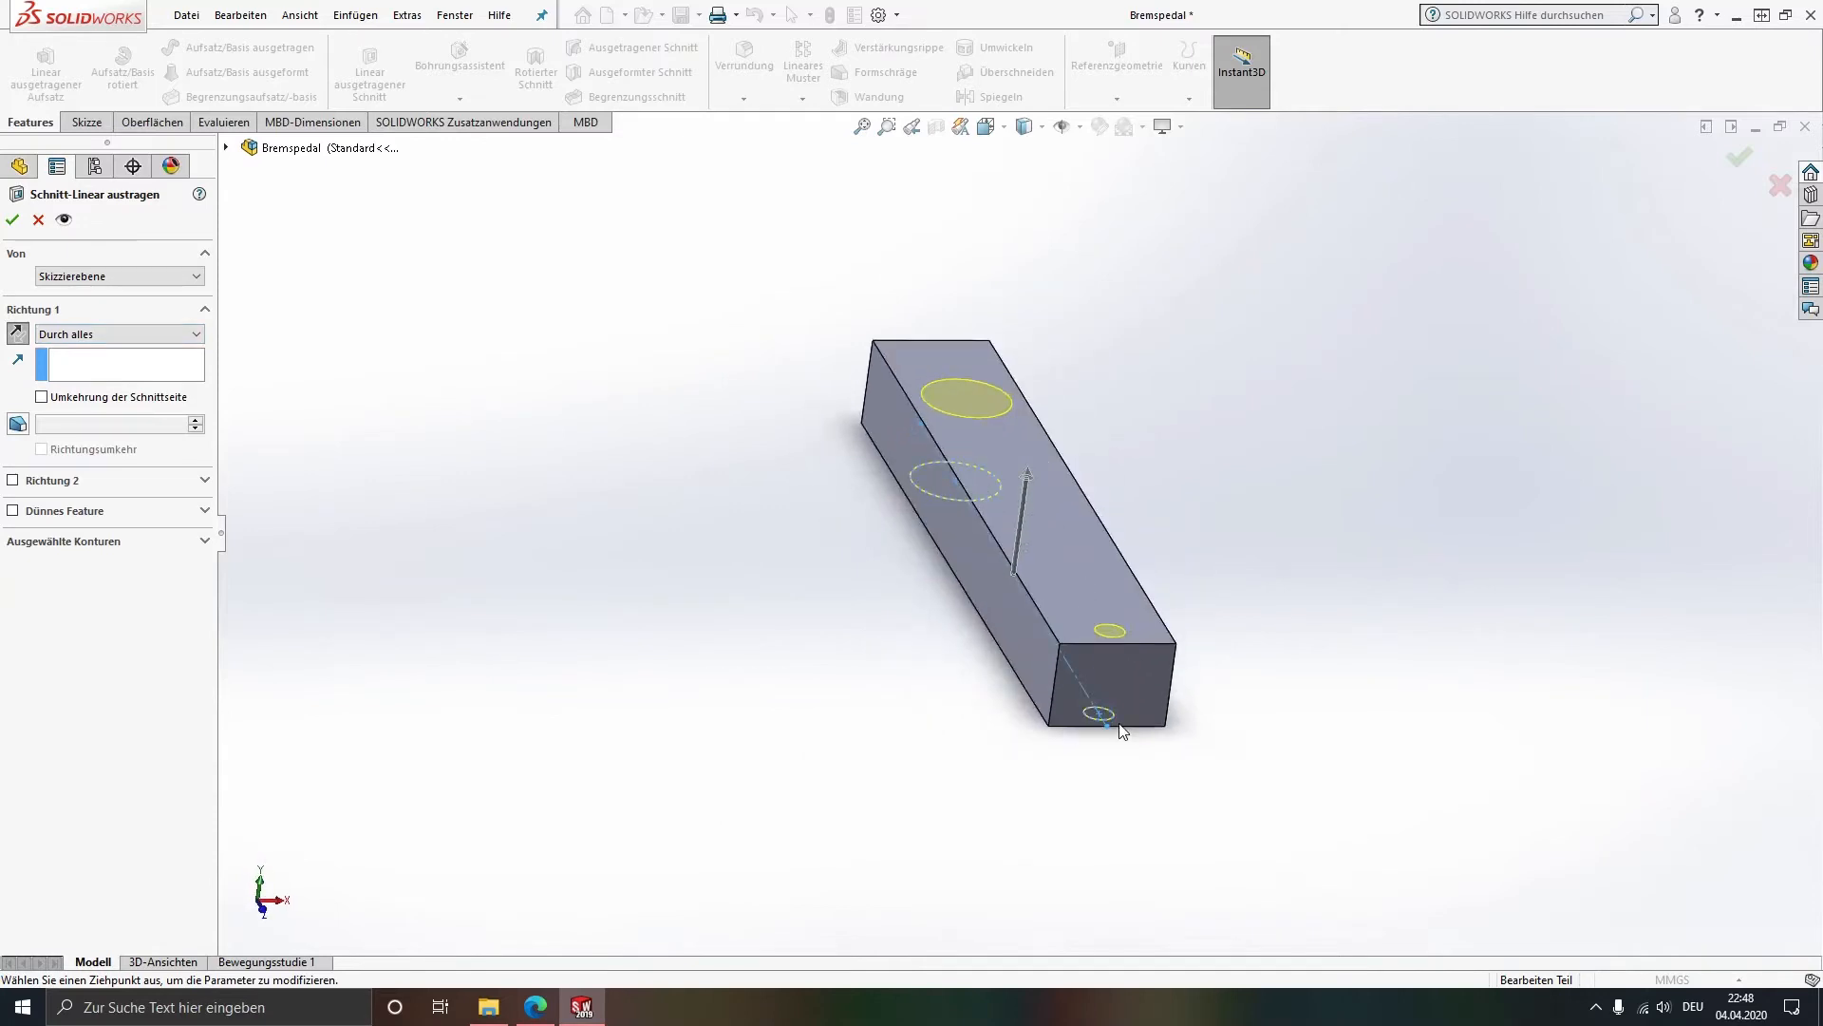
pyautogui.moveTo(1007, 522); pyautogui.dragTo(931, 804, button='middle')
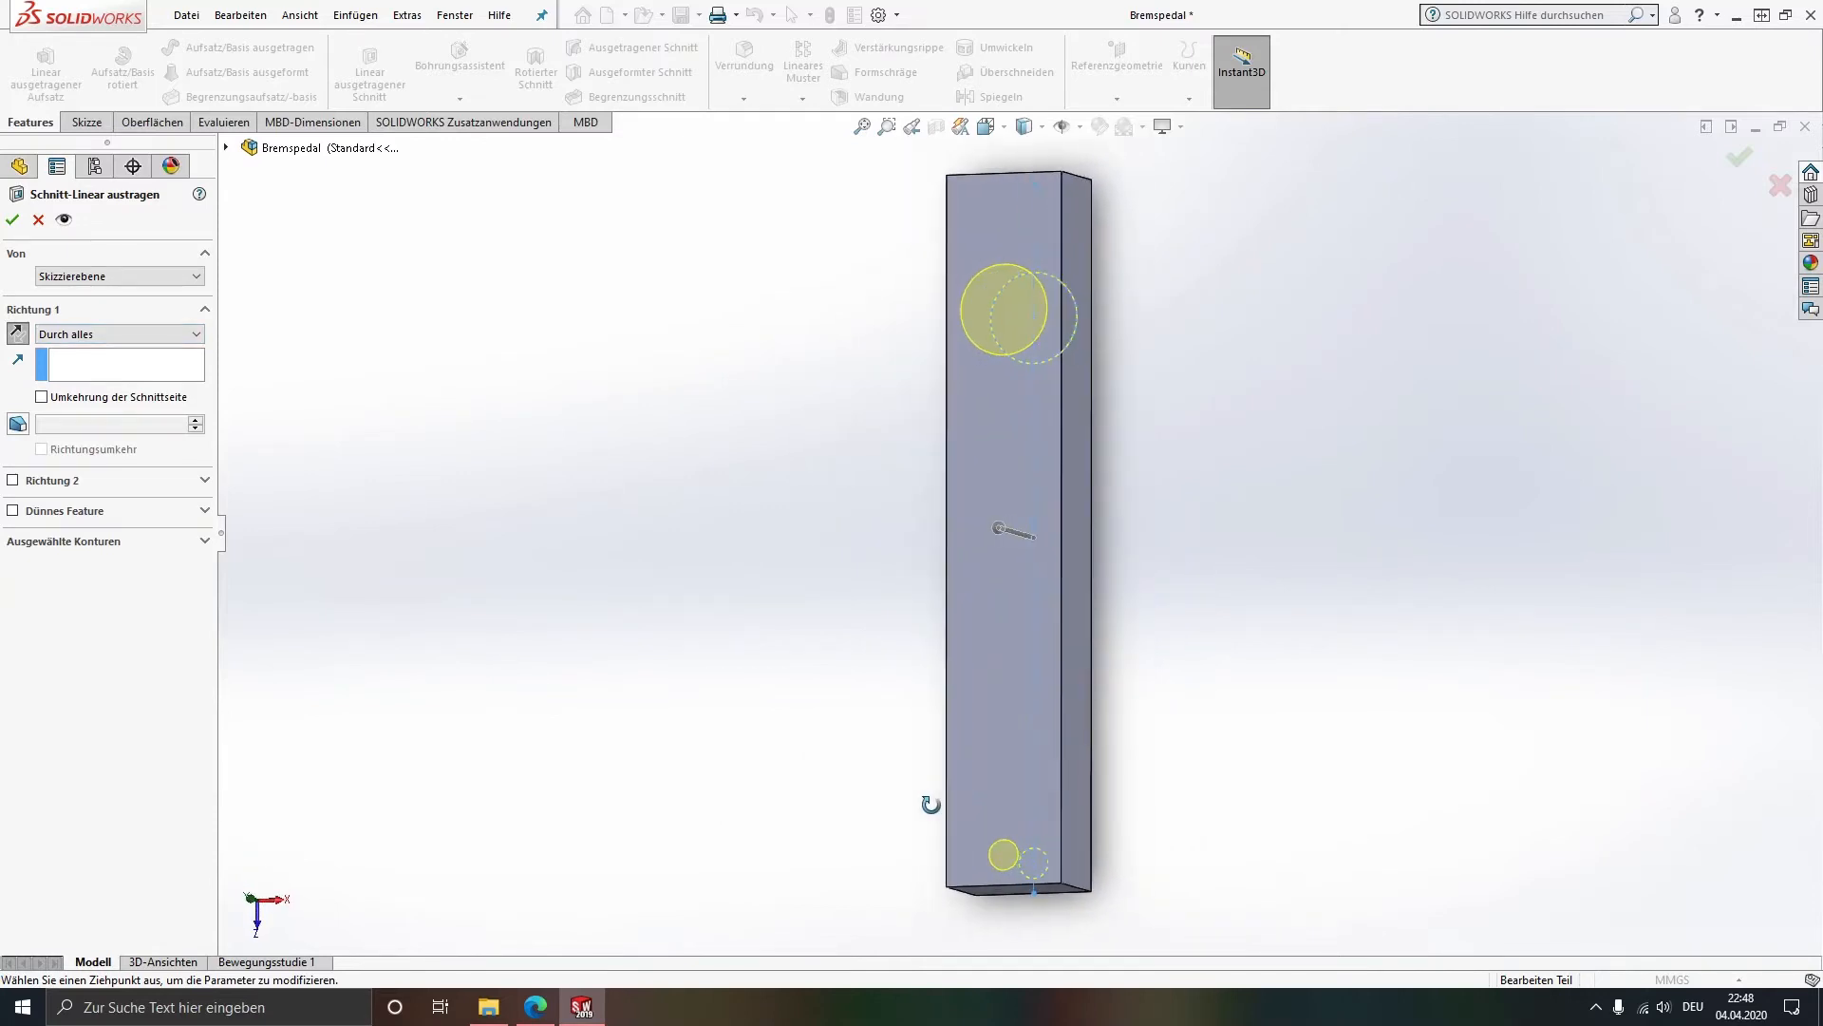
pyautogui.click(14, 225)
pyautogui.moveTo(1017, 550); pyautogui.dragTo(987, 738, button='middle')
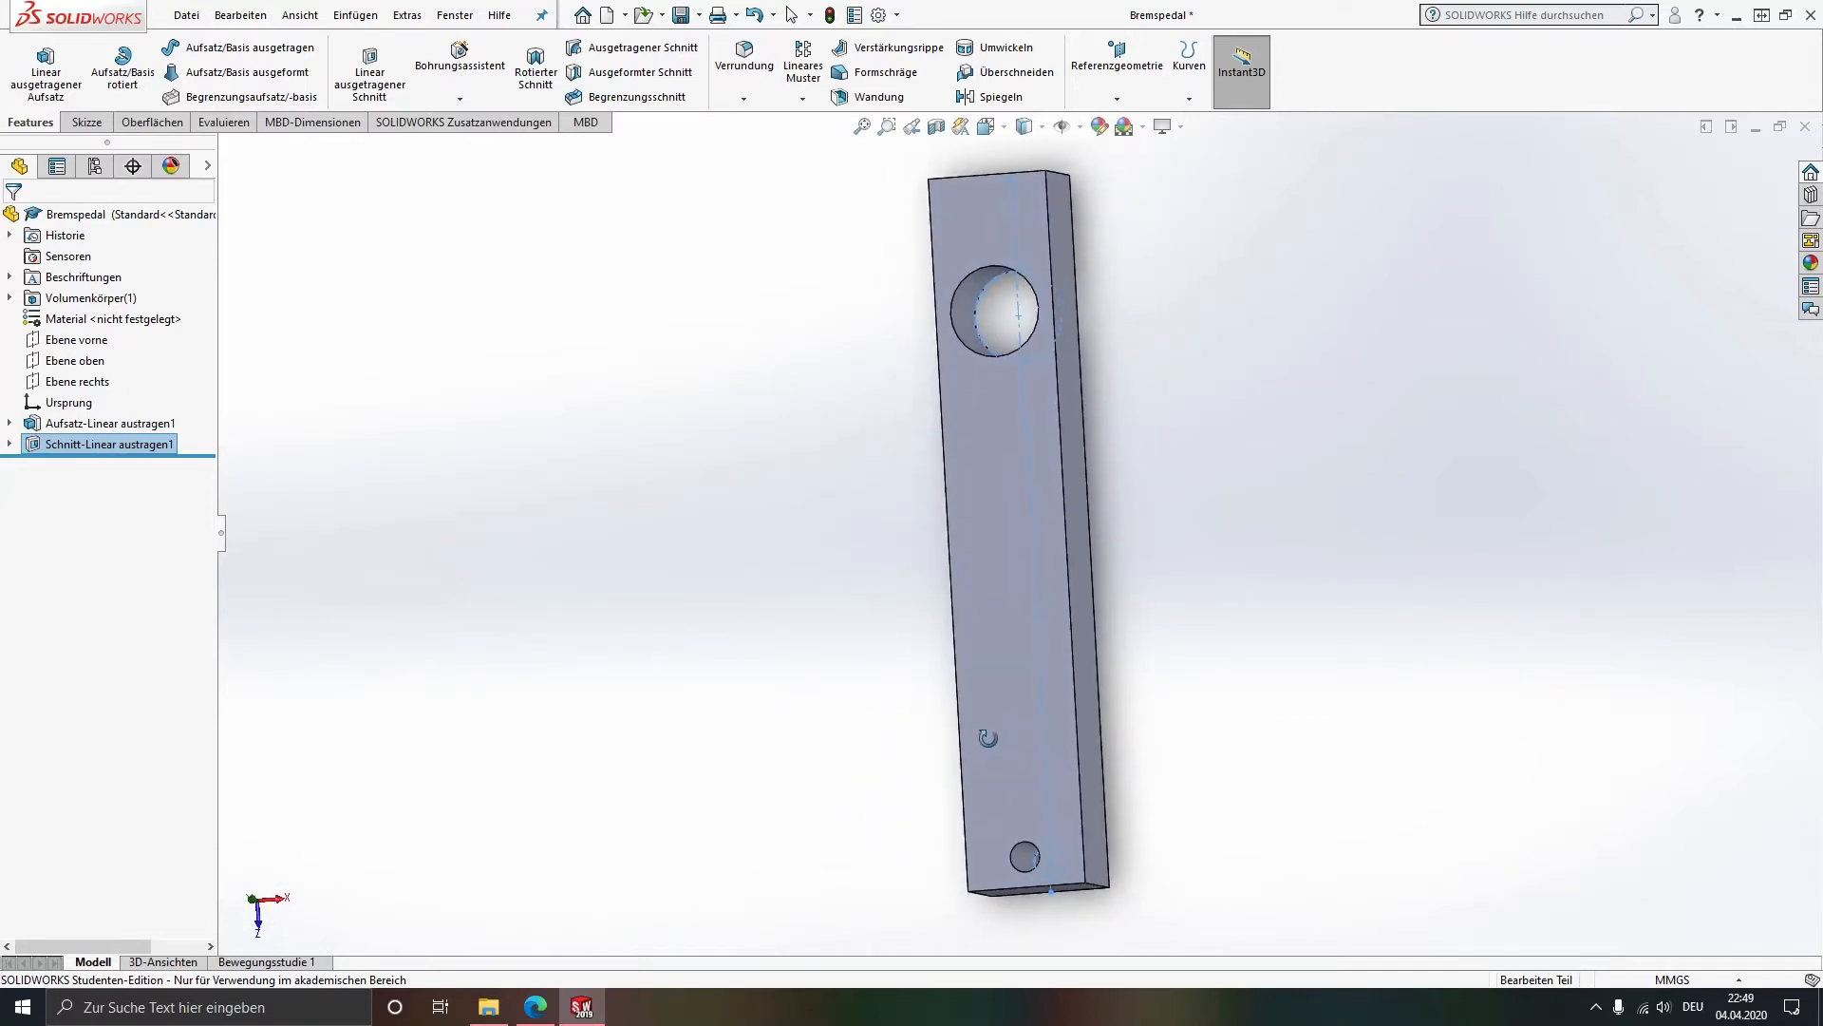
# Step: Reopen Skizze2 beneath the cut feature for editing, with the bar seen from the top
pyautogui.hotkey('ctrl', '5')
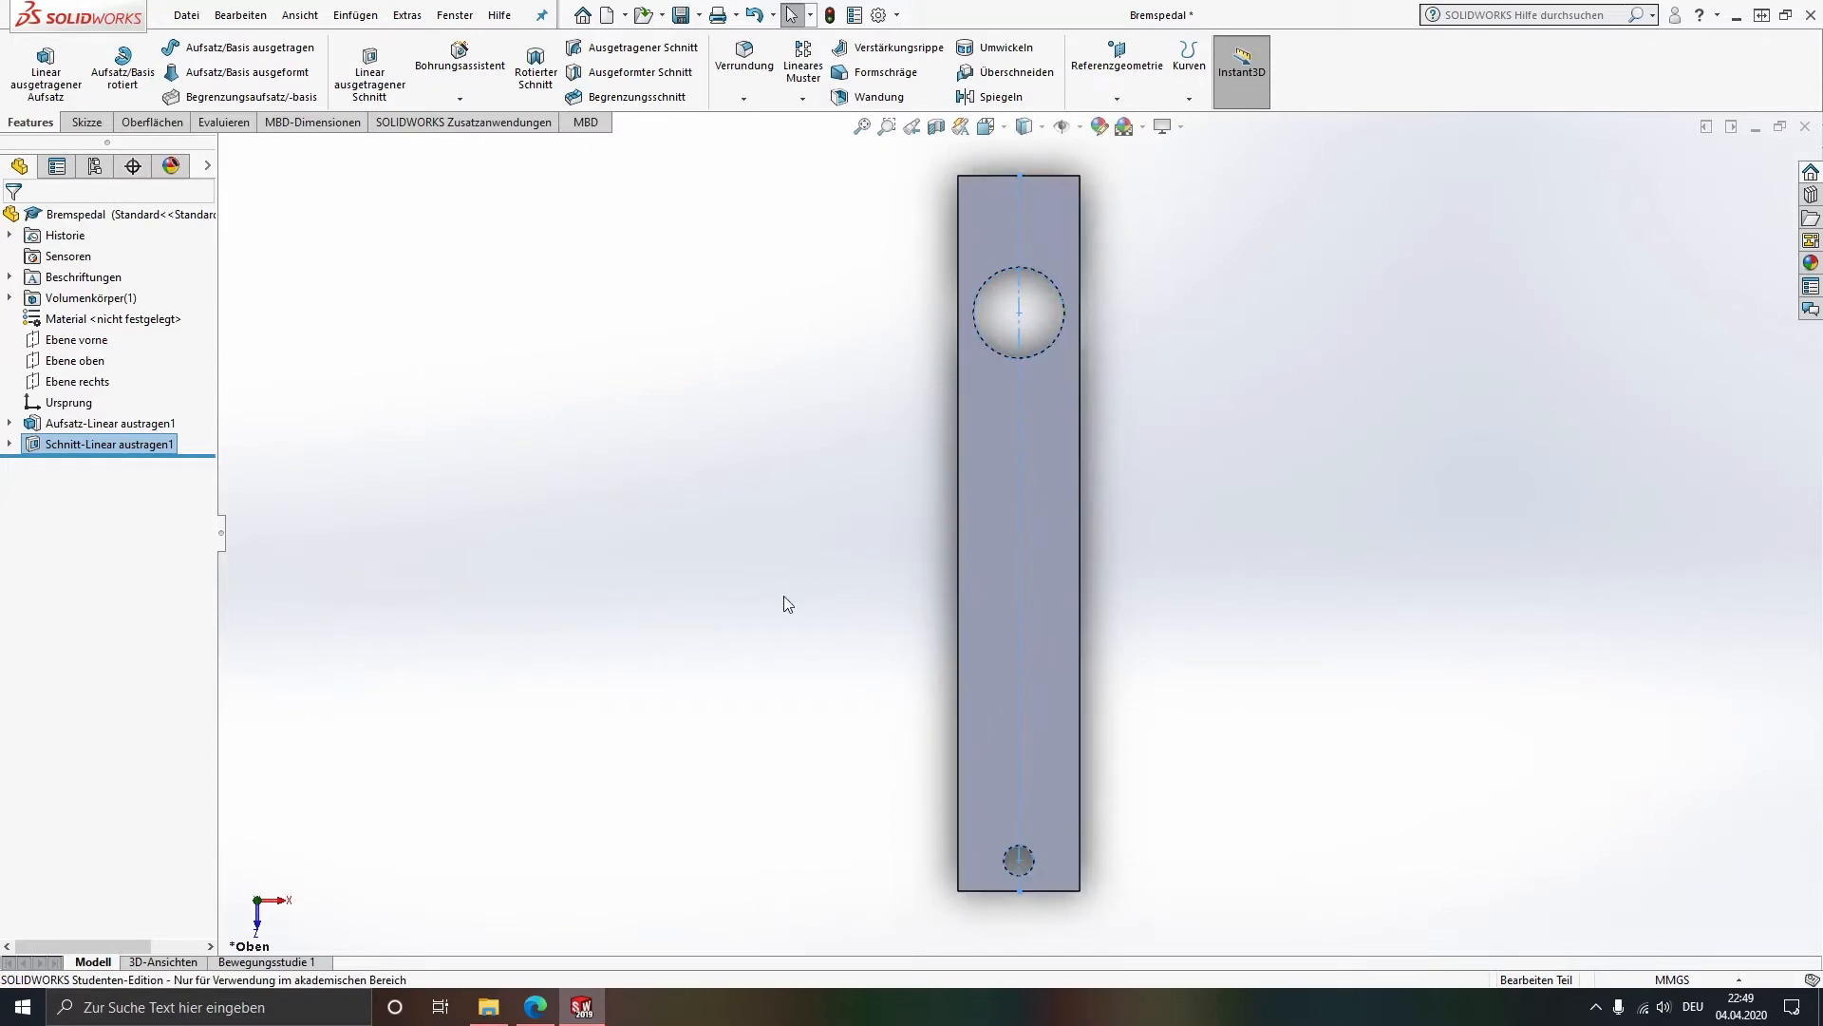
pyautogui.click(10, 444)
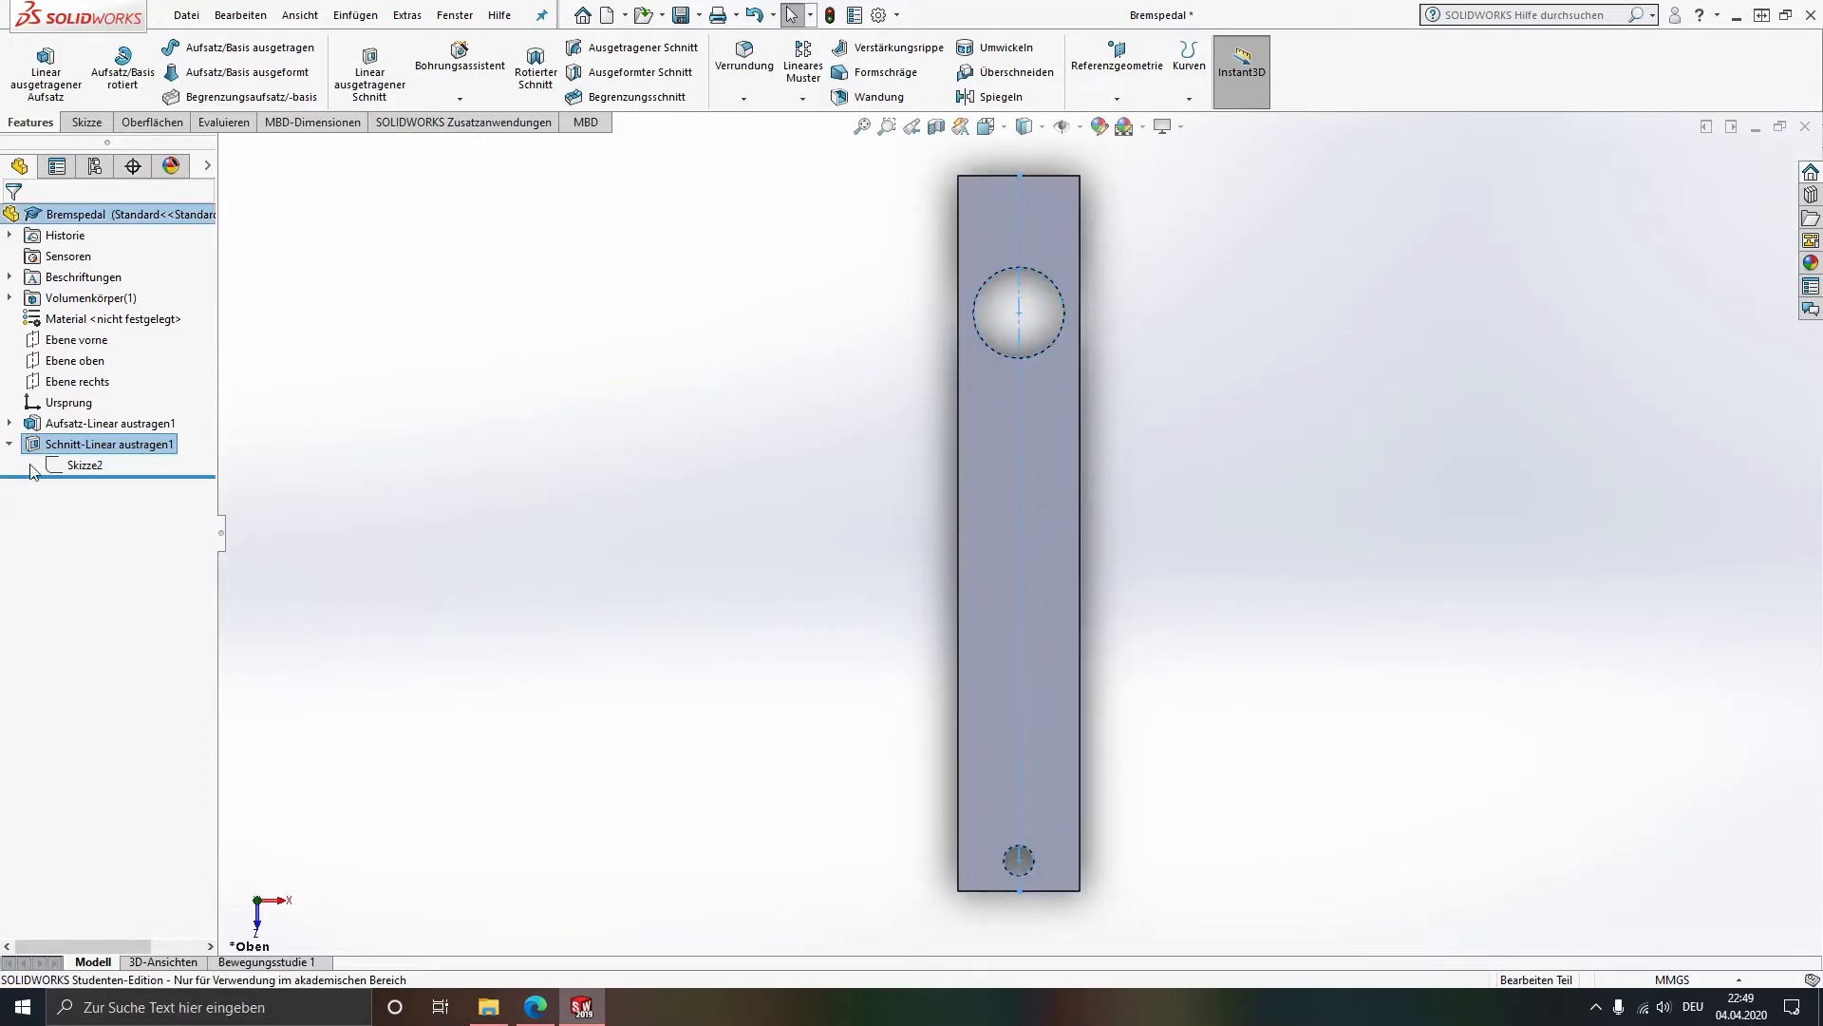
pyautogui.doubleClick(85, 464)
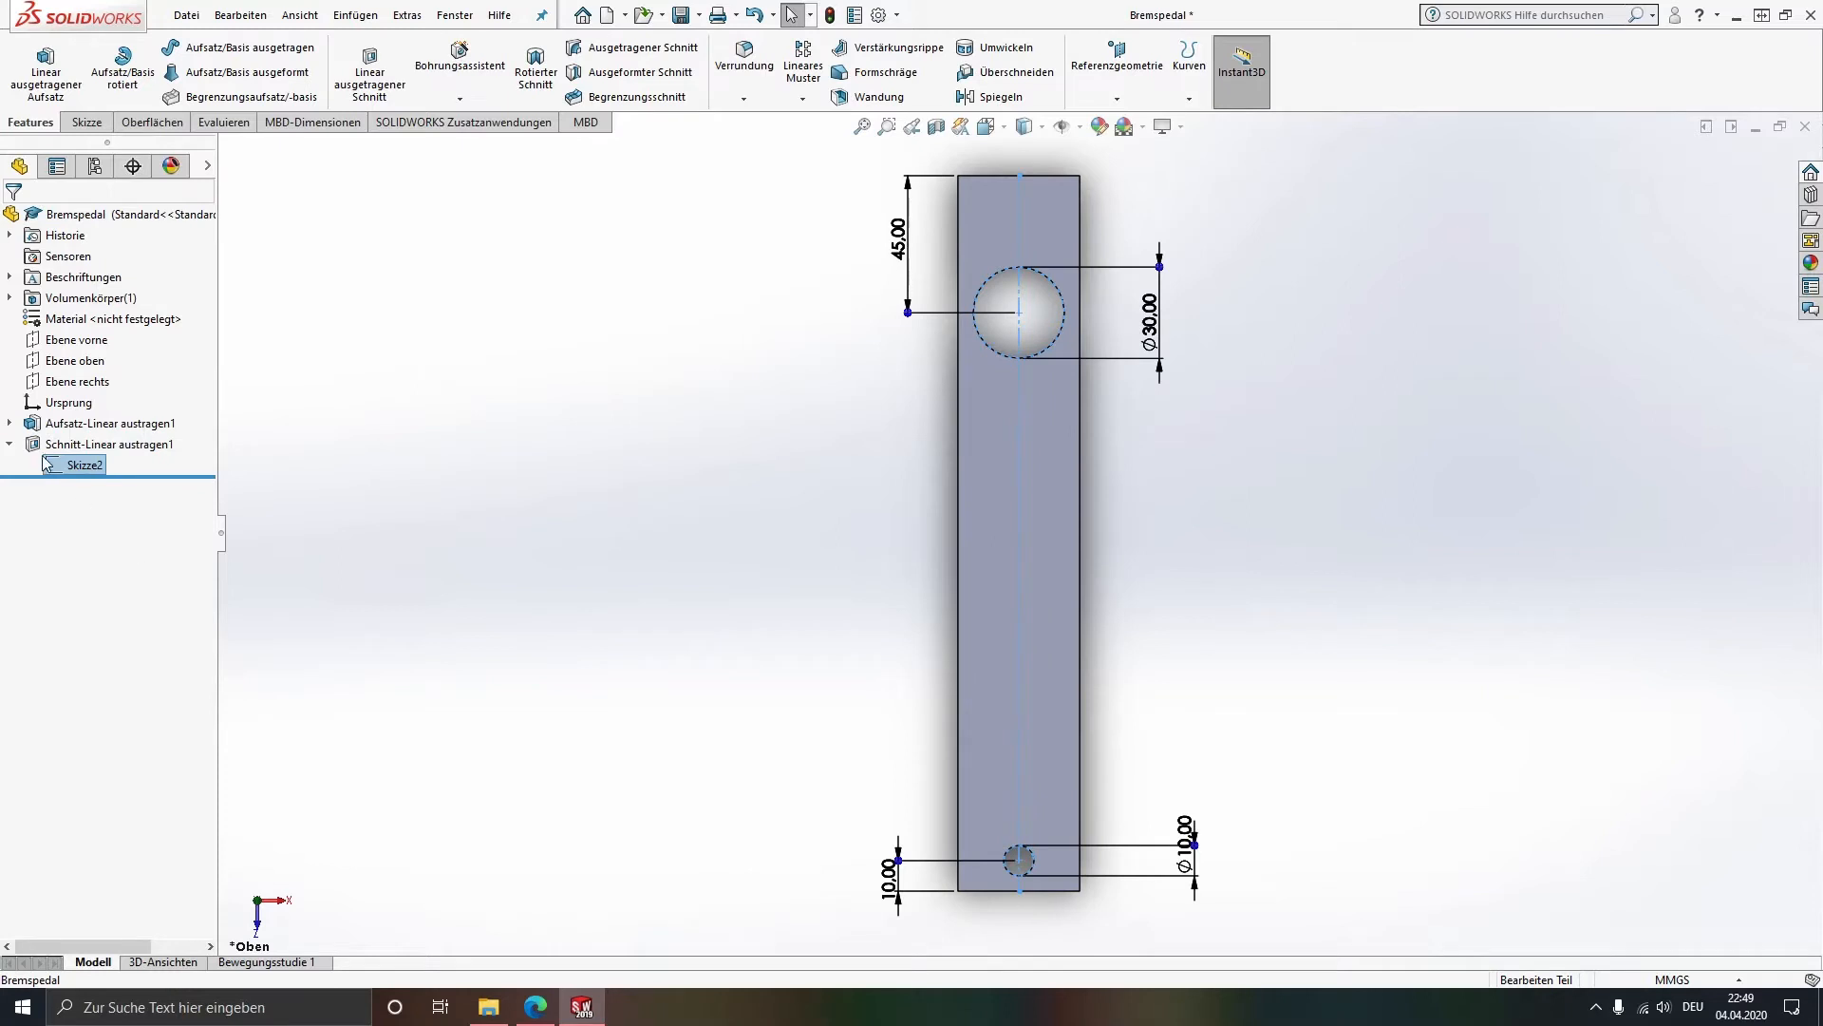
pyautogui.click(11, 446)
pyautogui.click(547, 519)
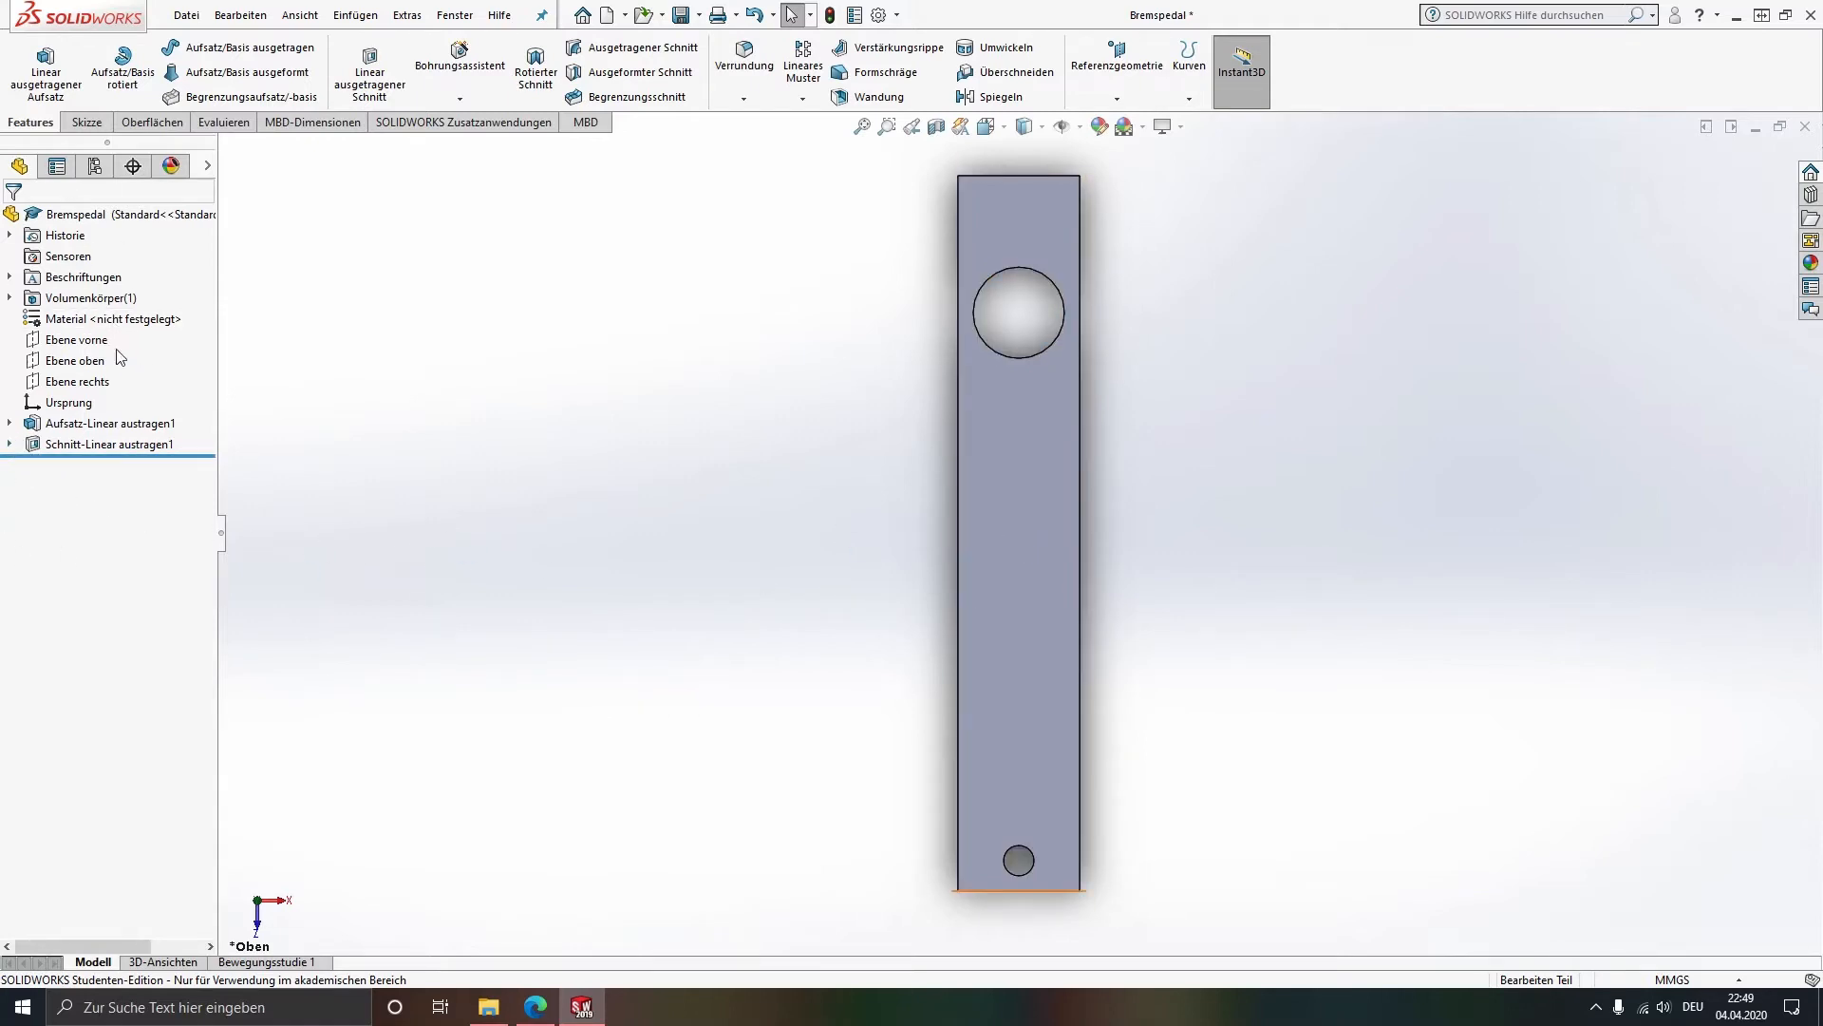
pyautogui.click(13, 443)
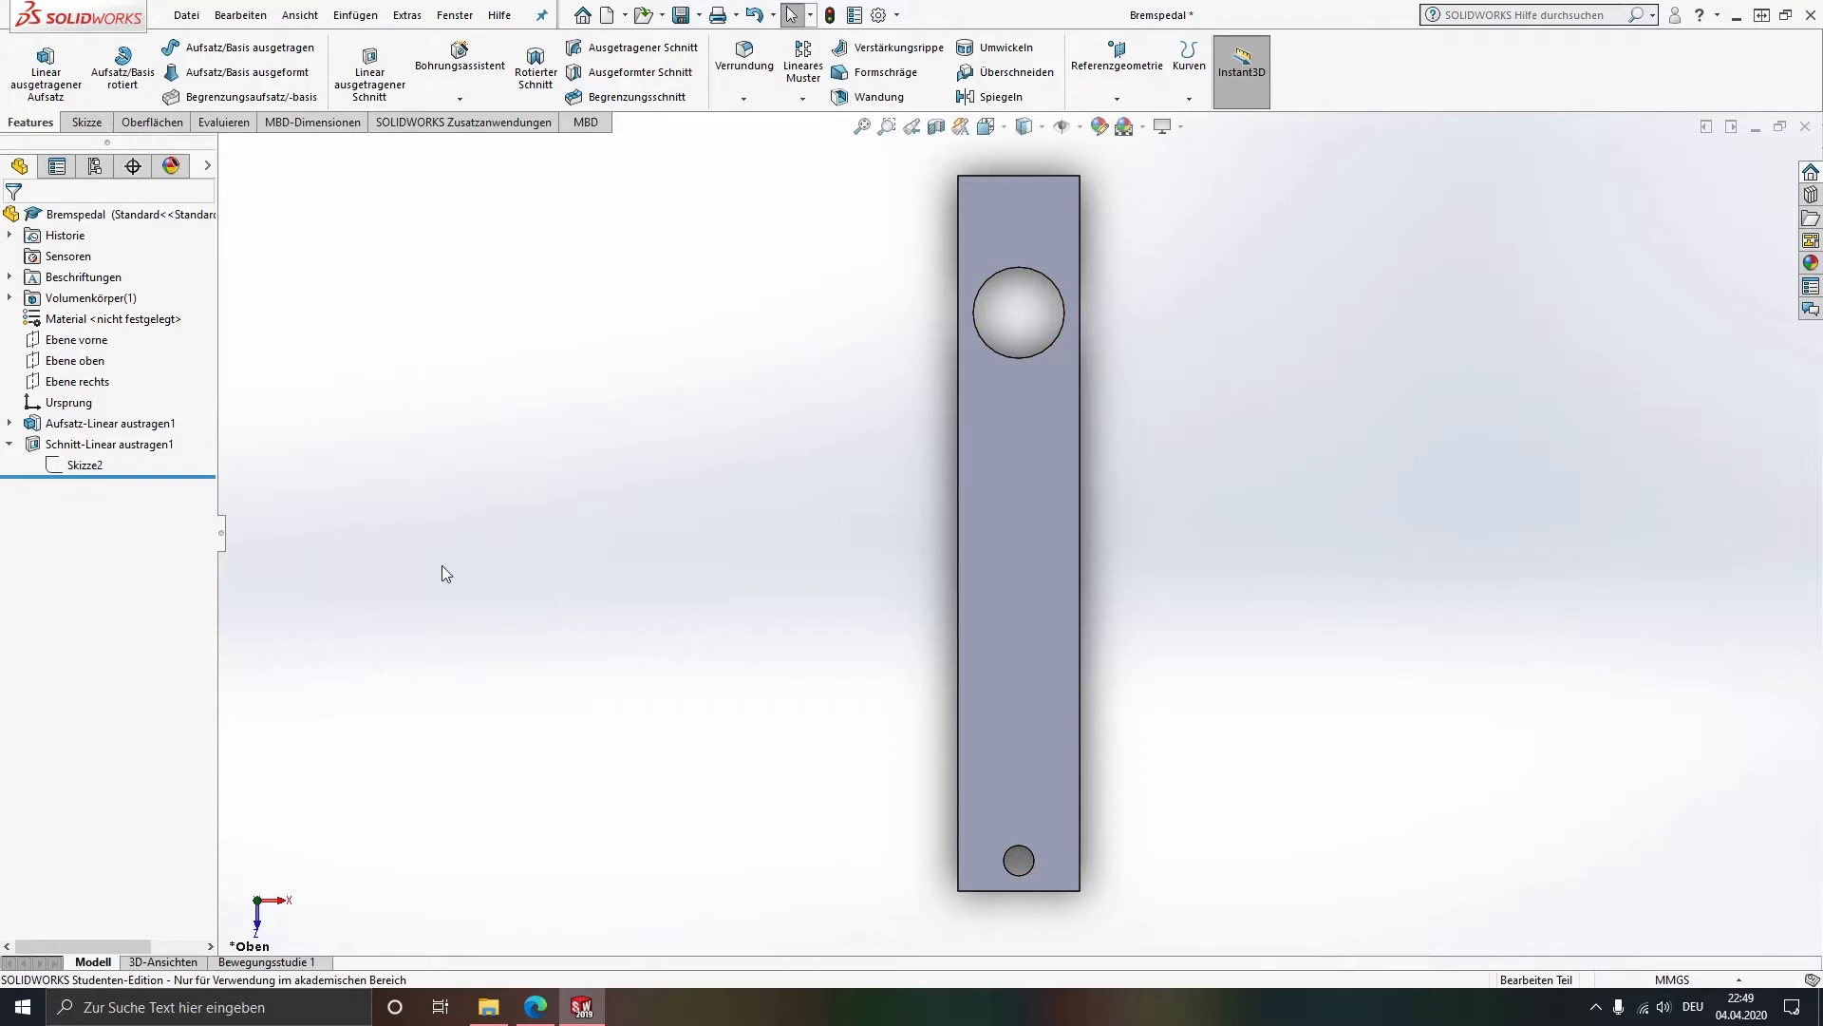
pyautogui.click(78, 466)
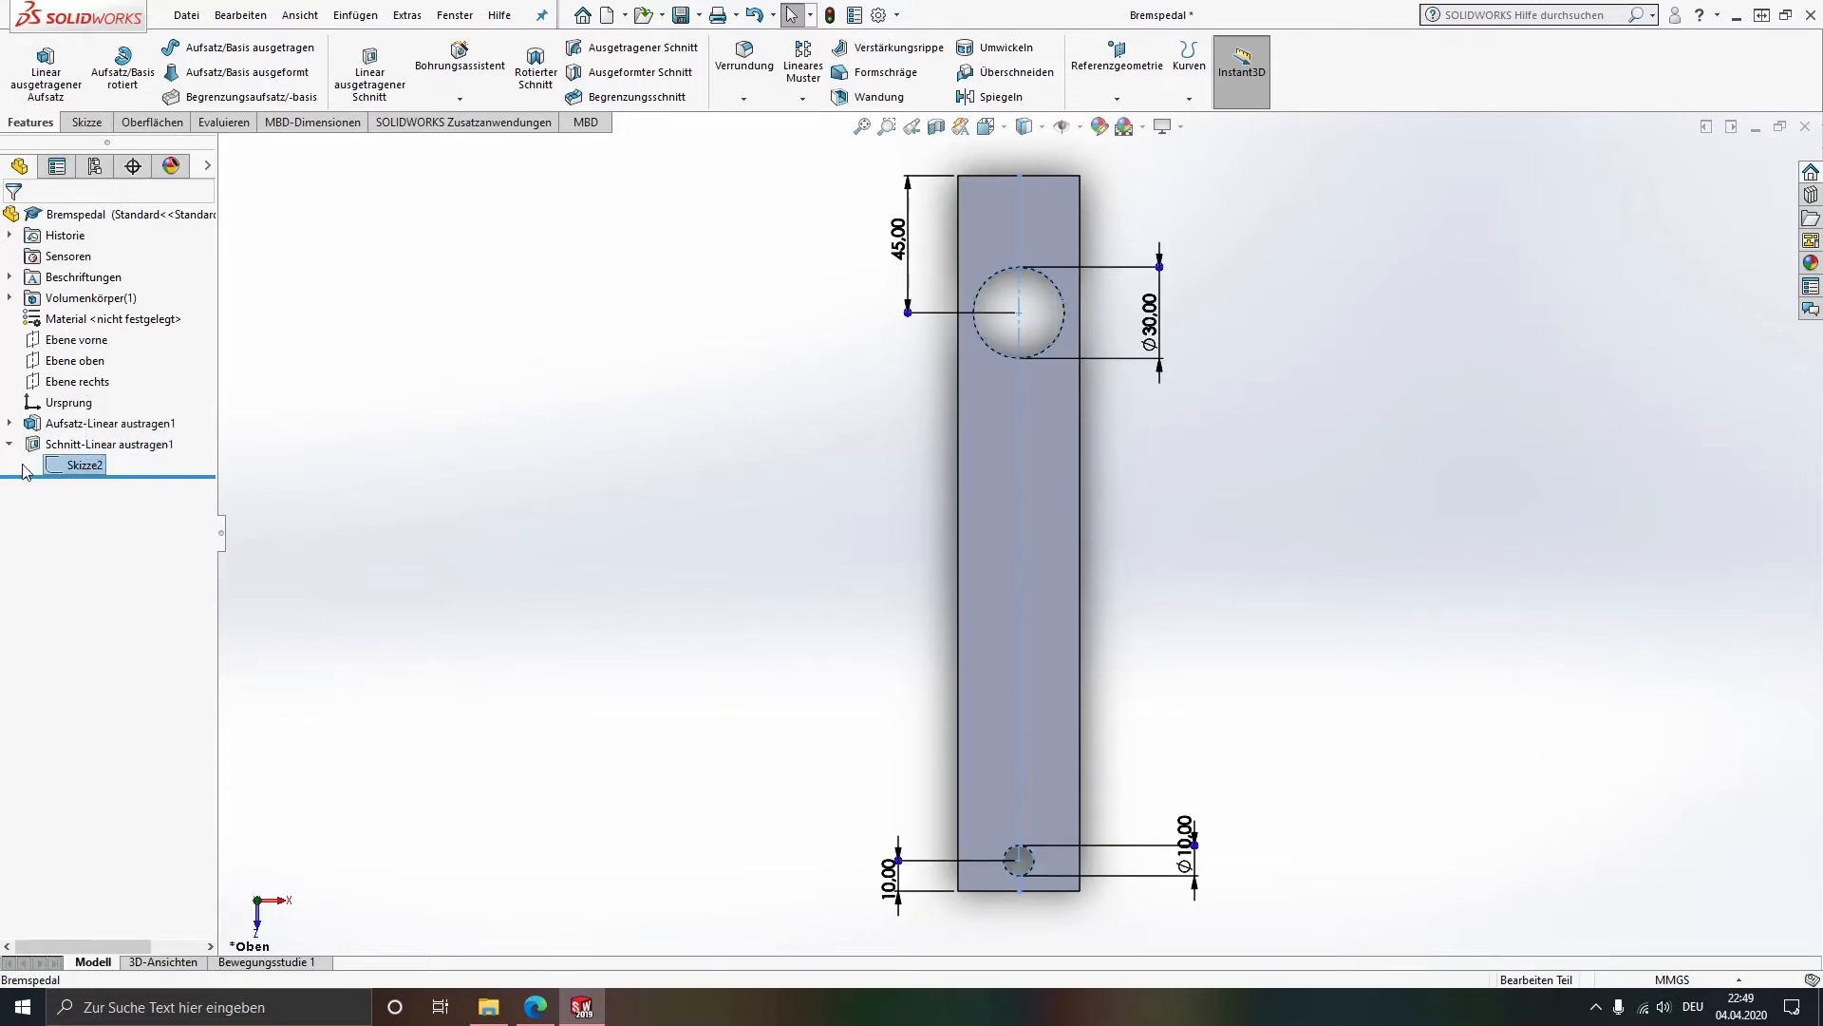
pyautogui.rightClick(84, 465)
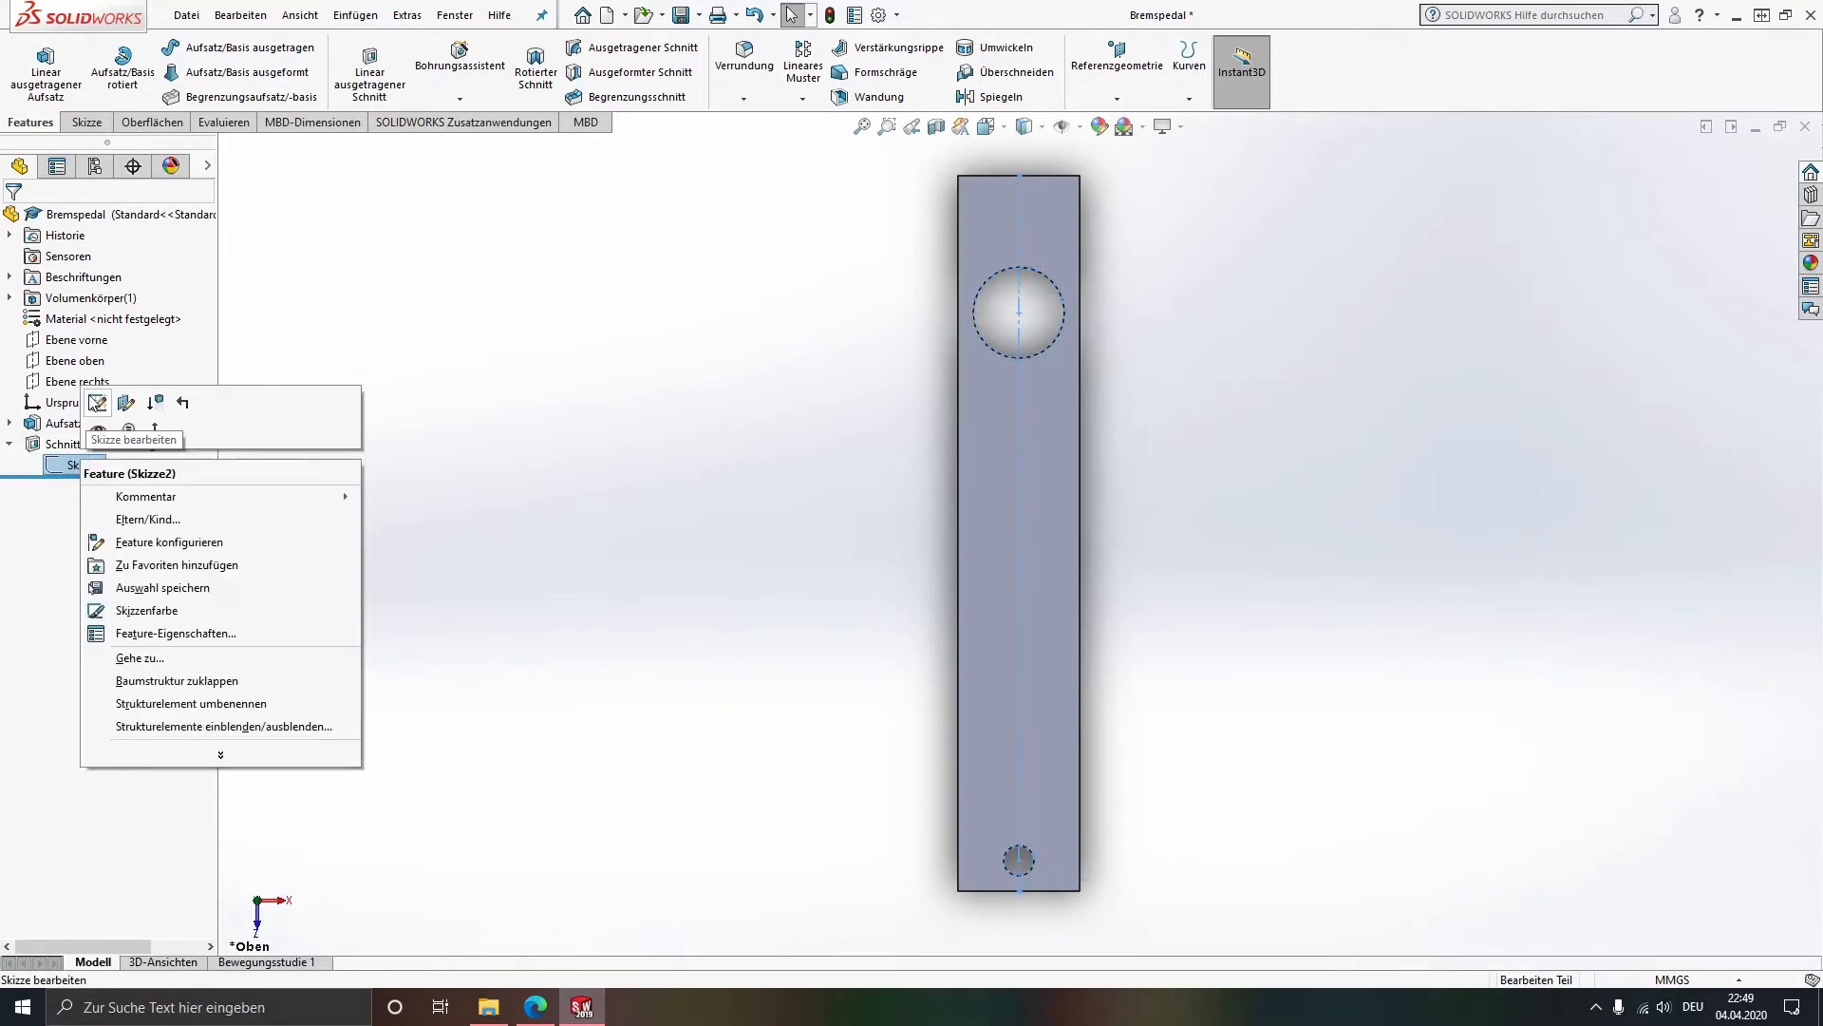
pyautogui.click(98, 403)
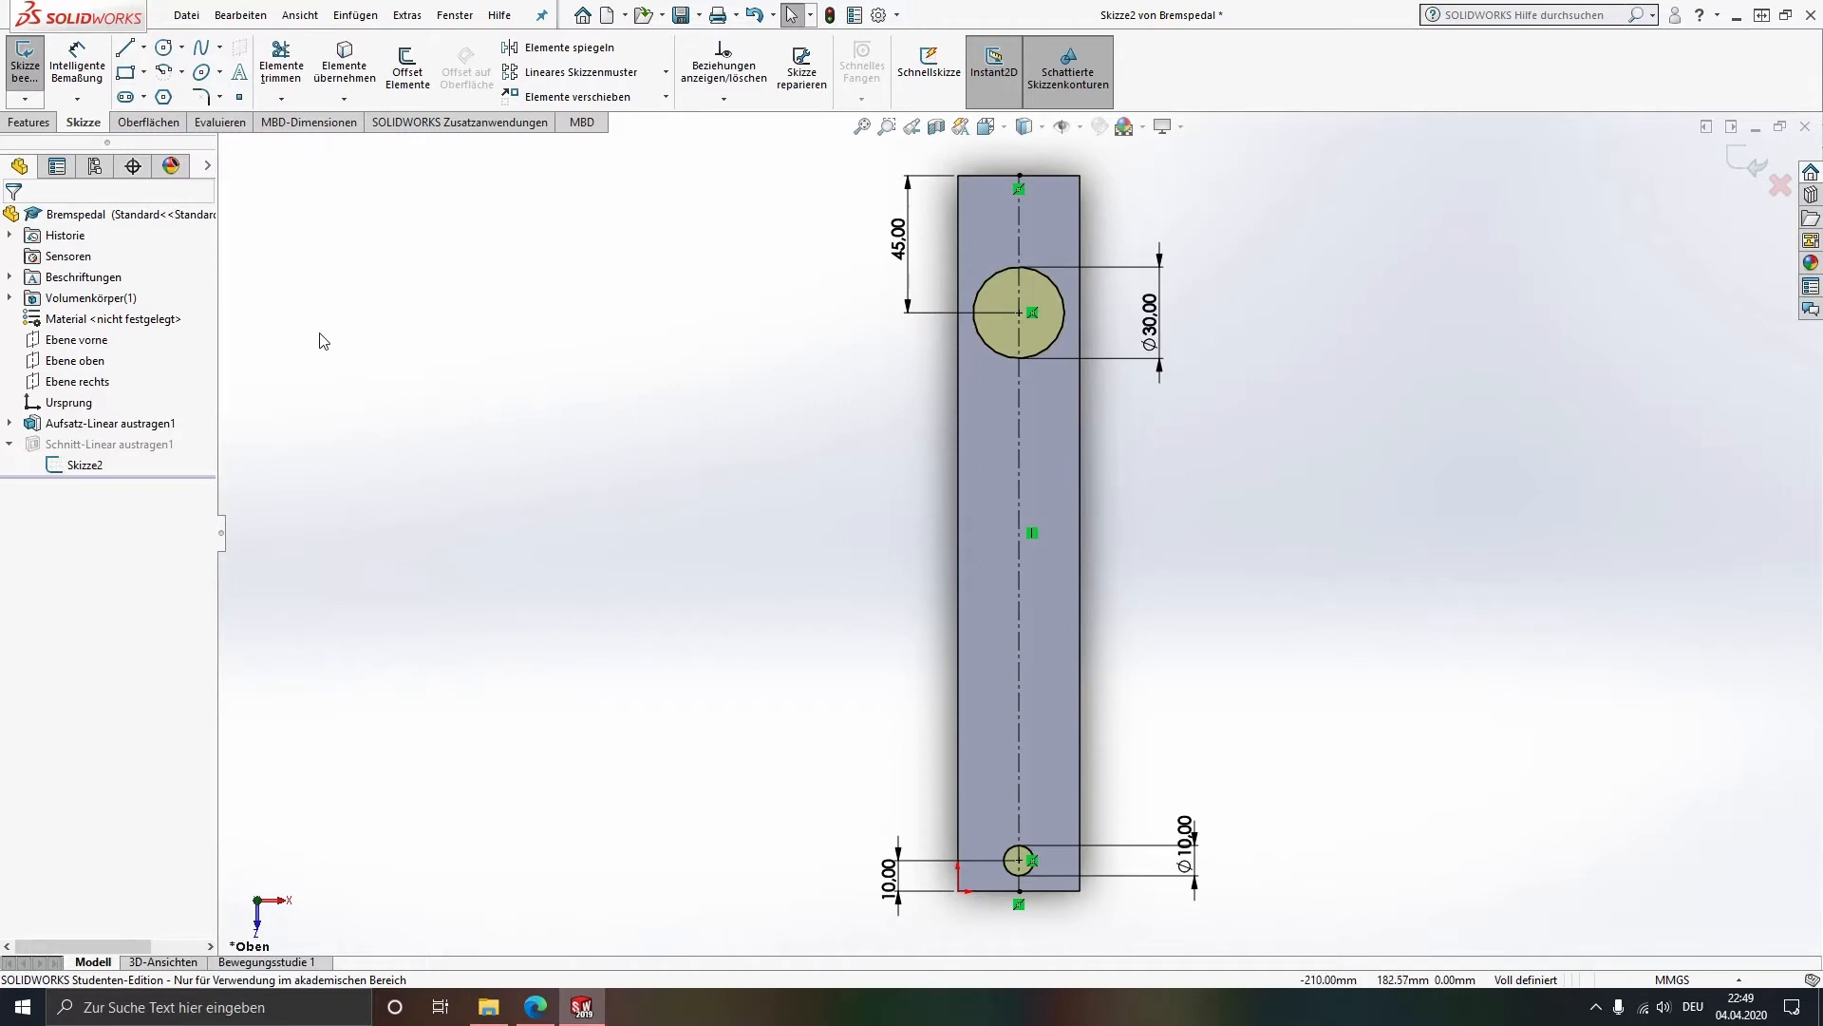
# Step: Sketch a centerpoint arc of about 22 mm radius below the 30 mm hole, centred on that hole and spanning both sides of the centerline
pyautogui.click(166, 73)
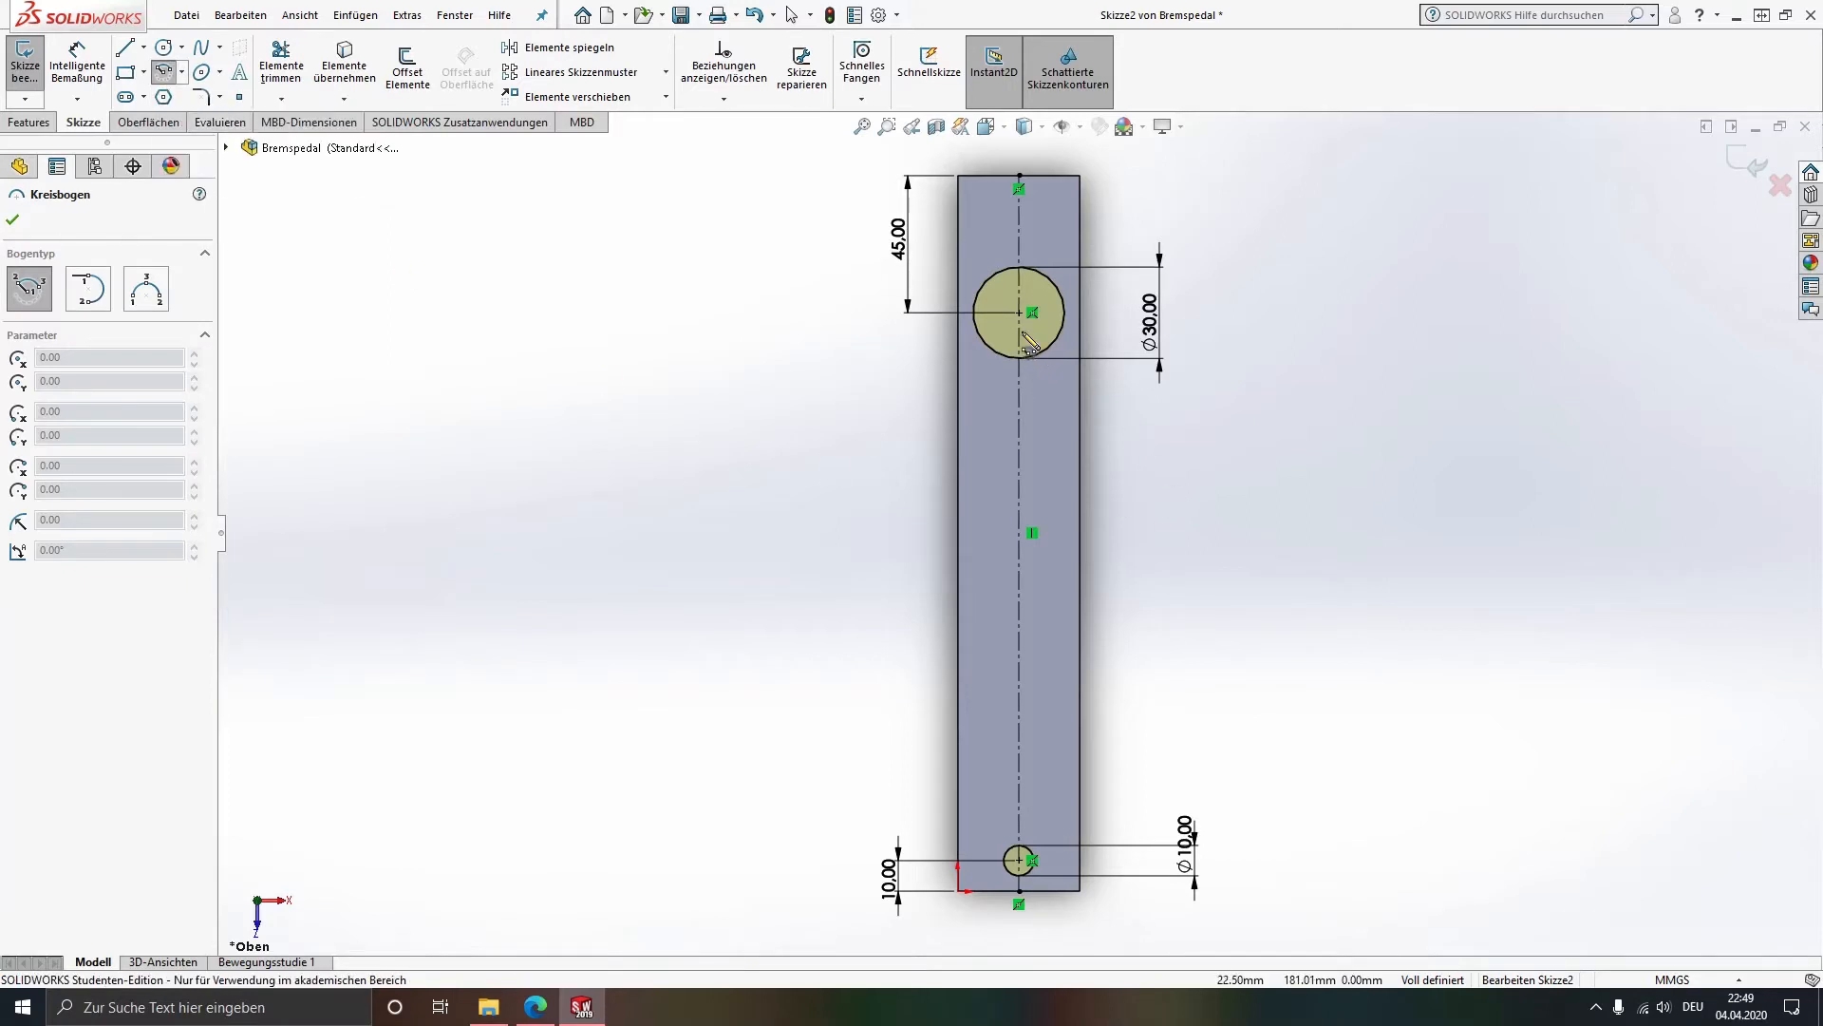
pyautogui.click(1019, 311)
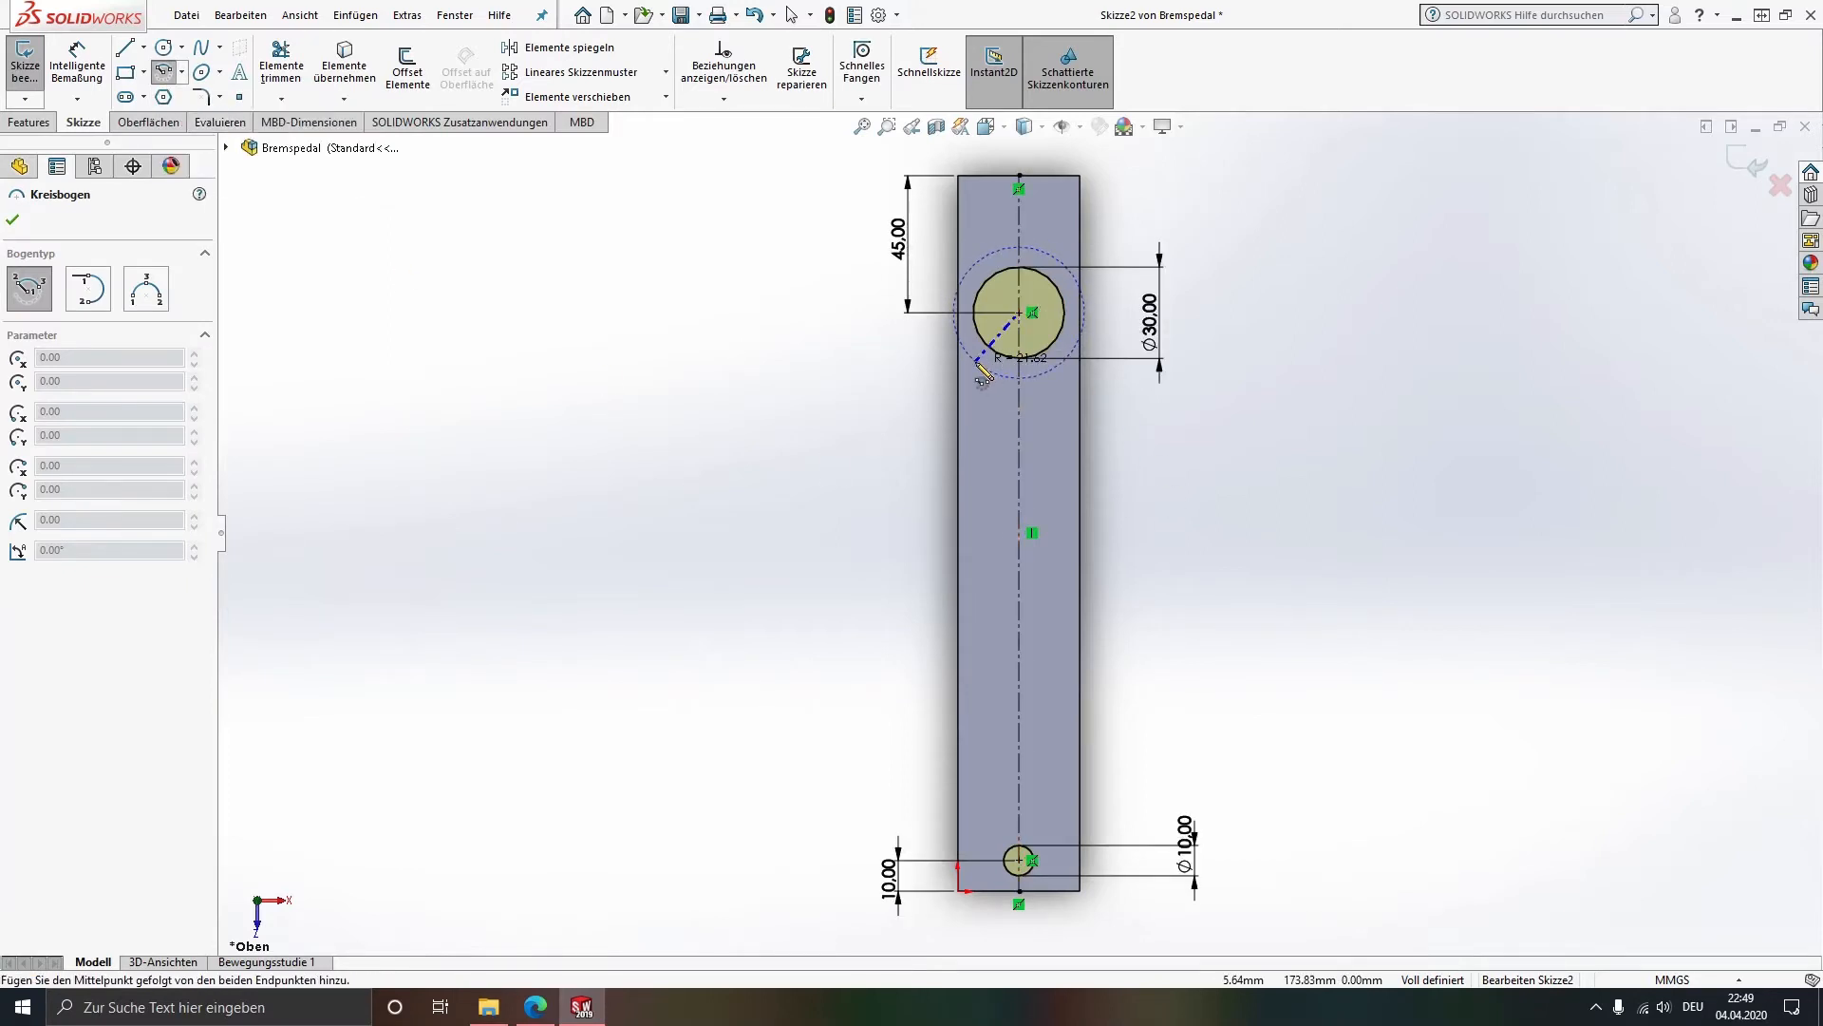
pyautogui.click(977, 364)
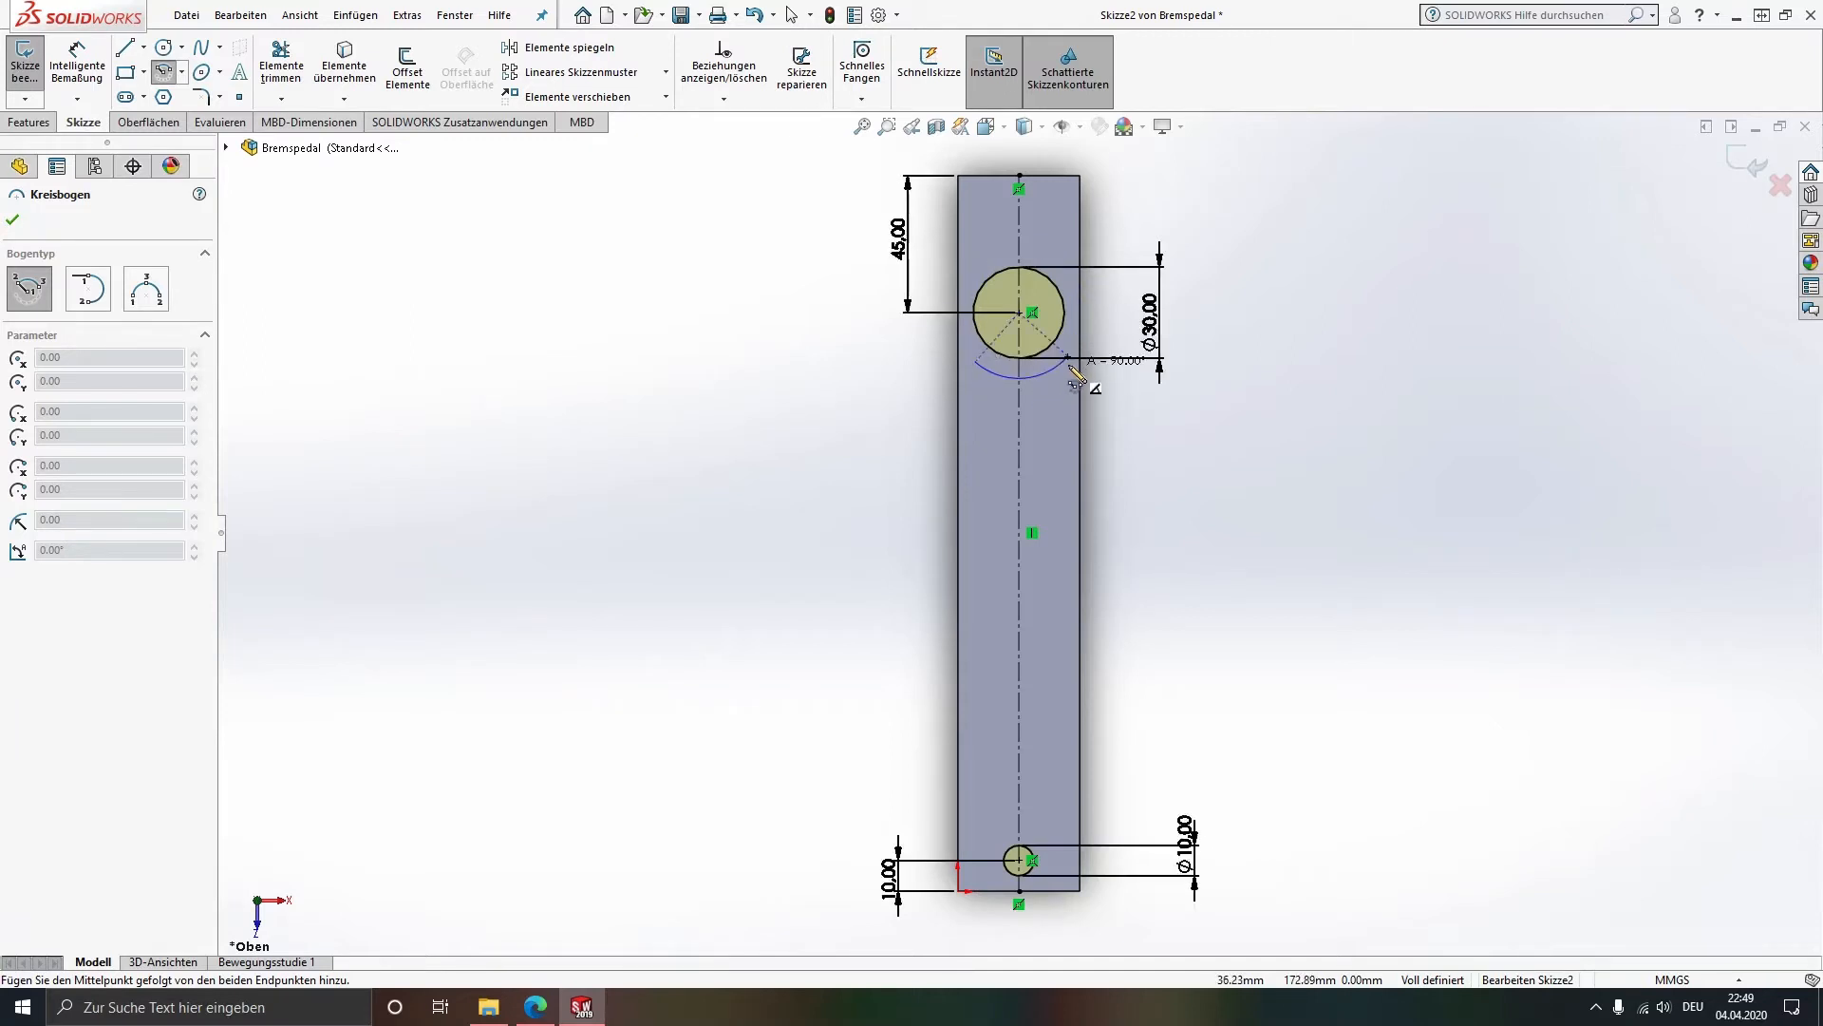
pyautogui.click(1061, 365)
pyautogui.press('Escape')
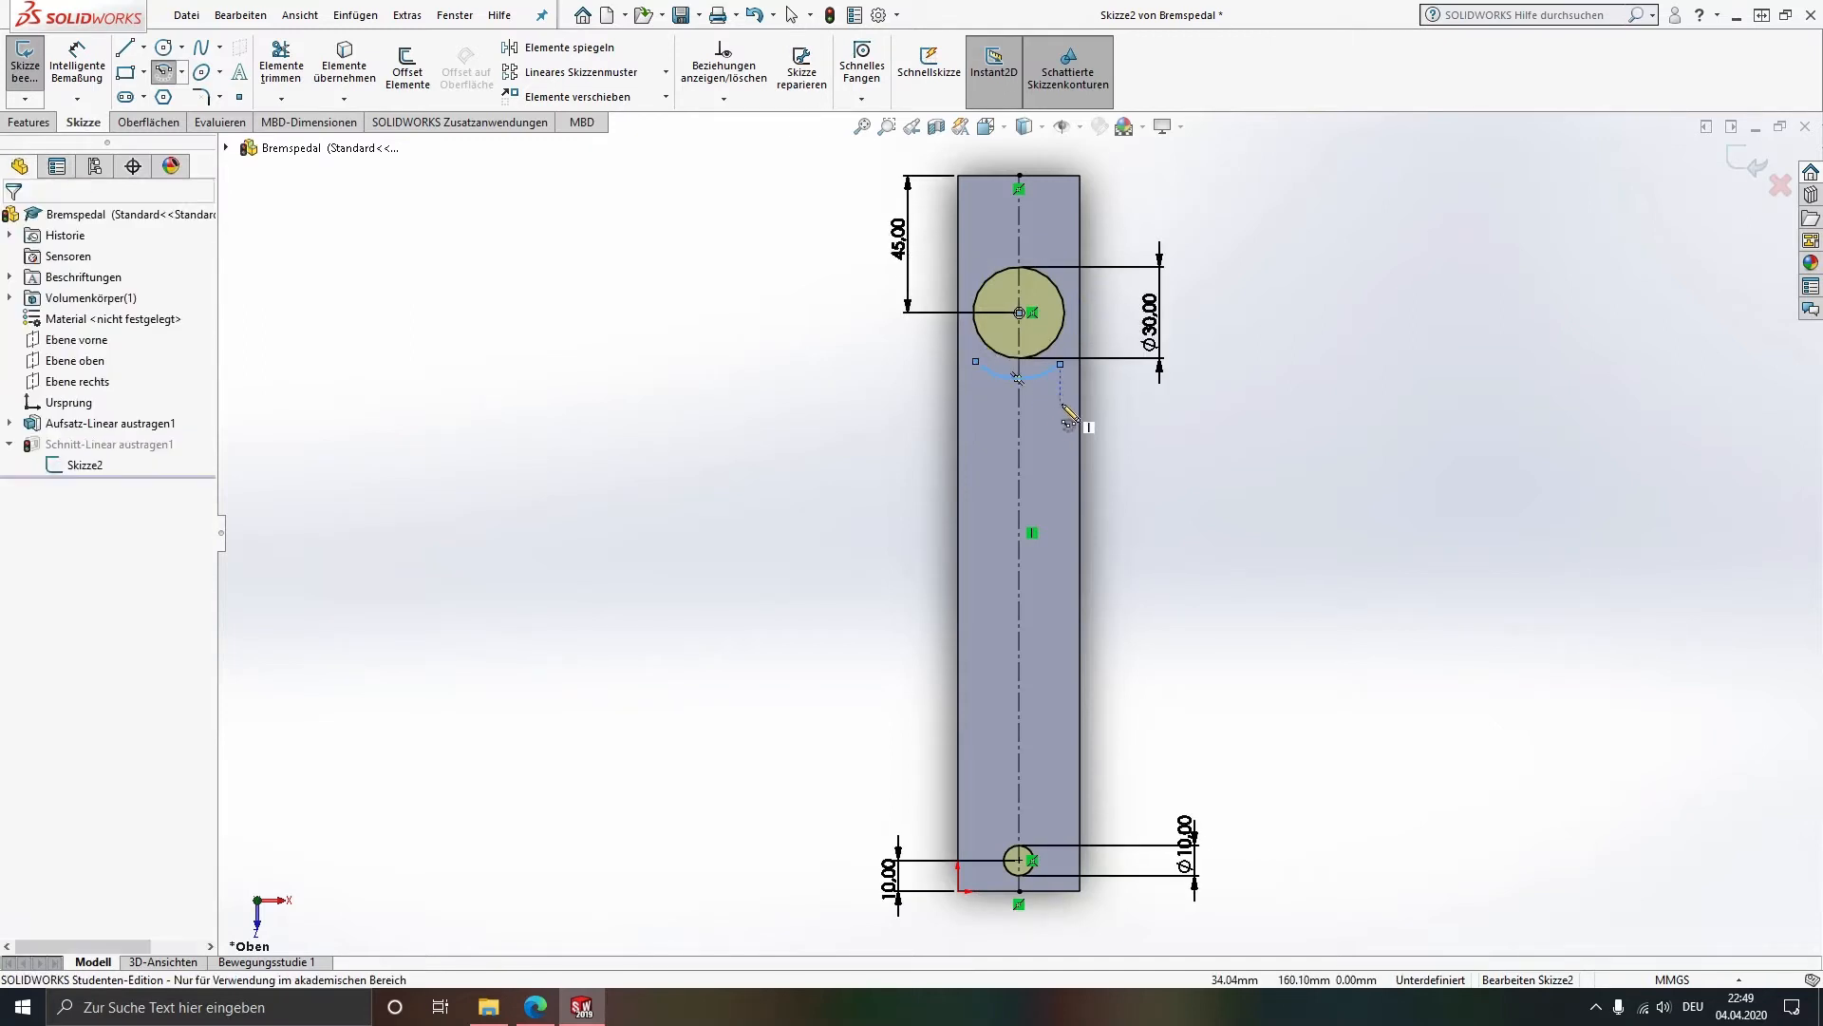
pyautogui.click(1086, 384)
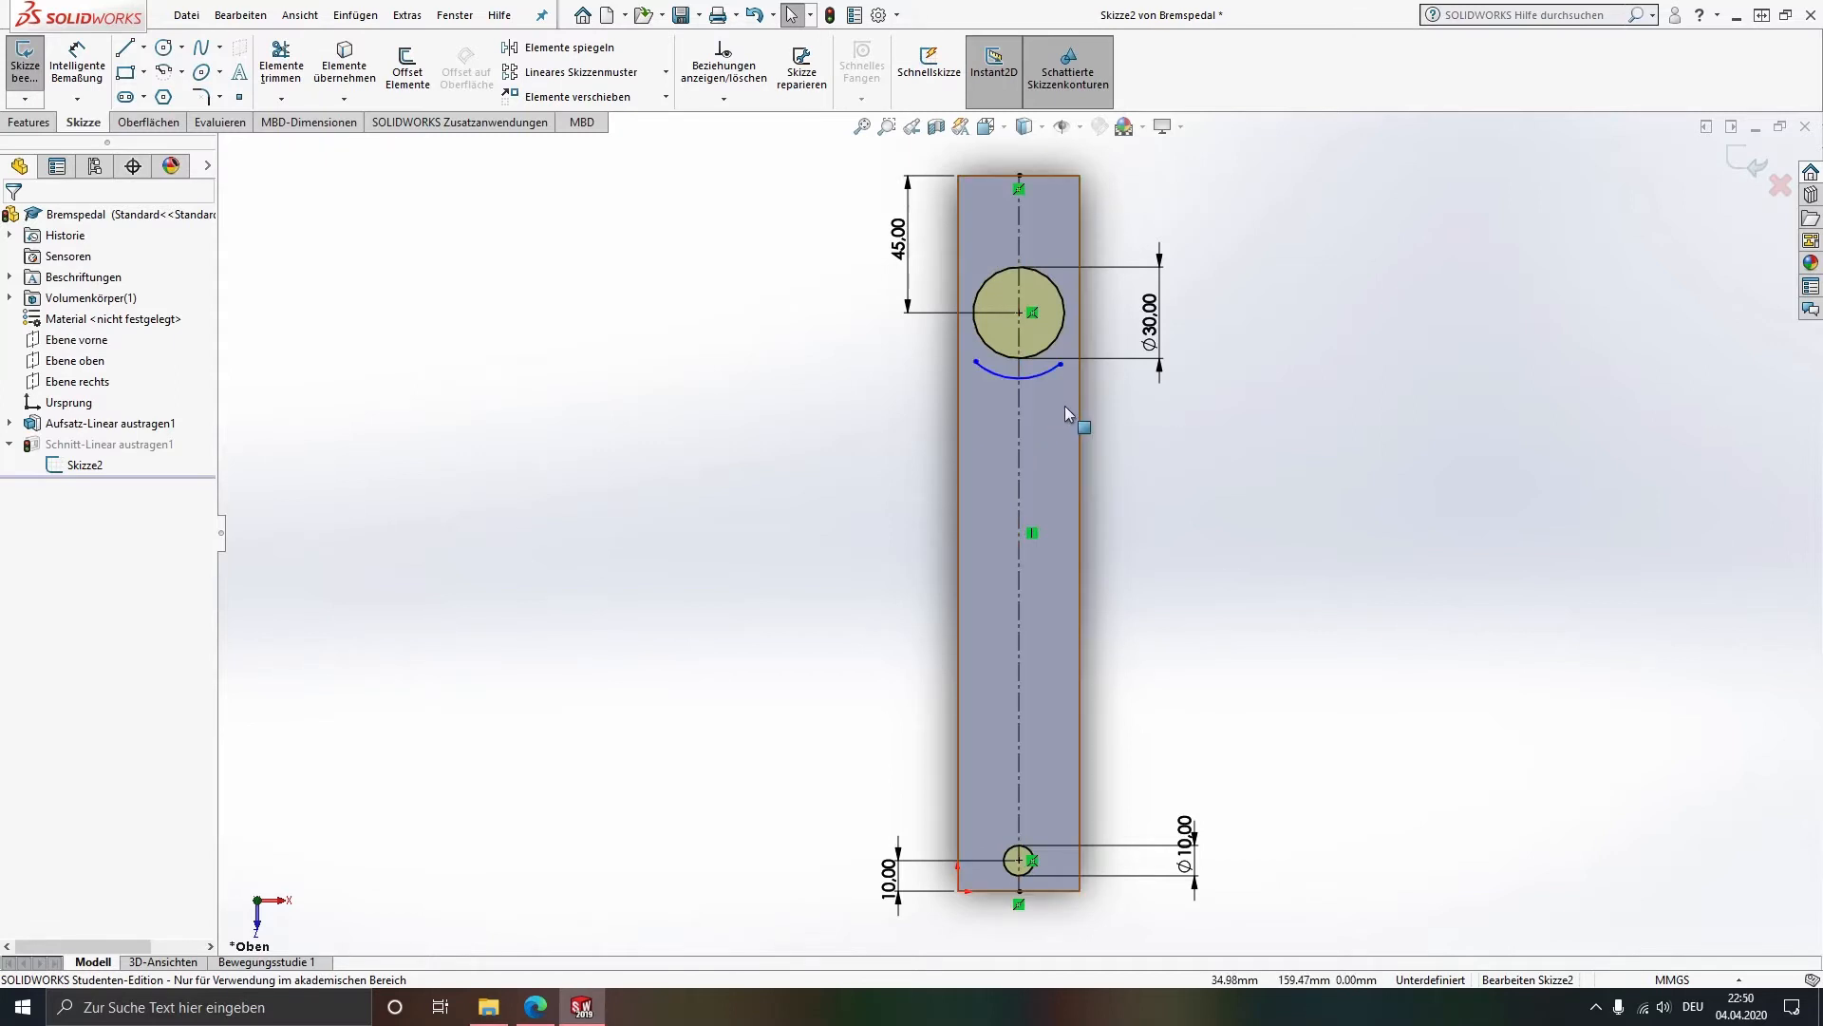
# Step: Sketch two vertical lines down from the arc's ends and a horizontal line joining them just above the 10 mm hole
pyautogui.press('l')
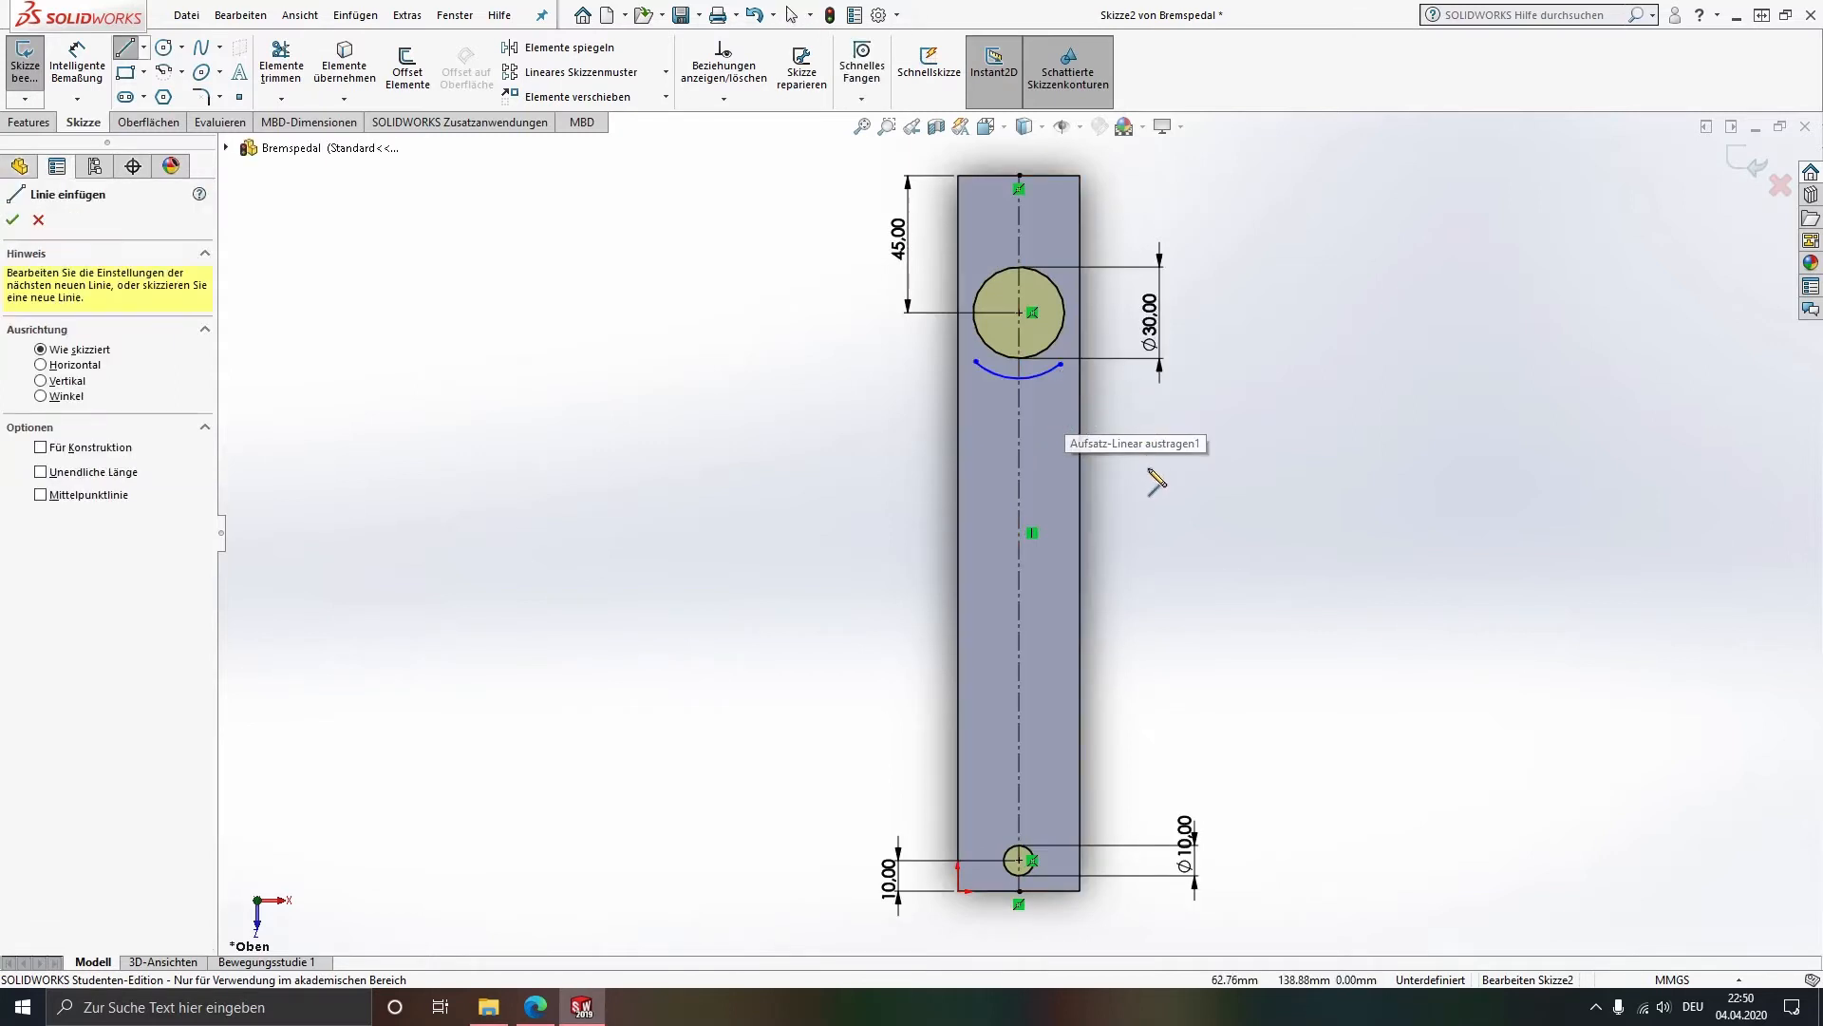
pyautogui.click(1059, 364)
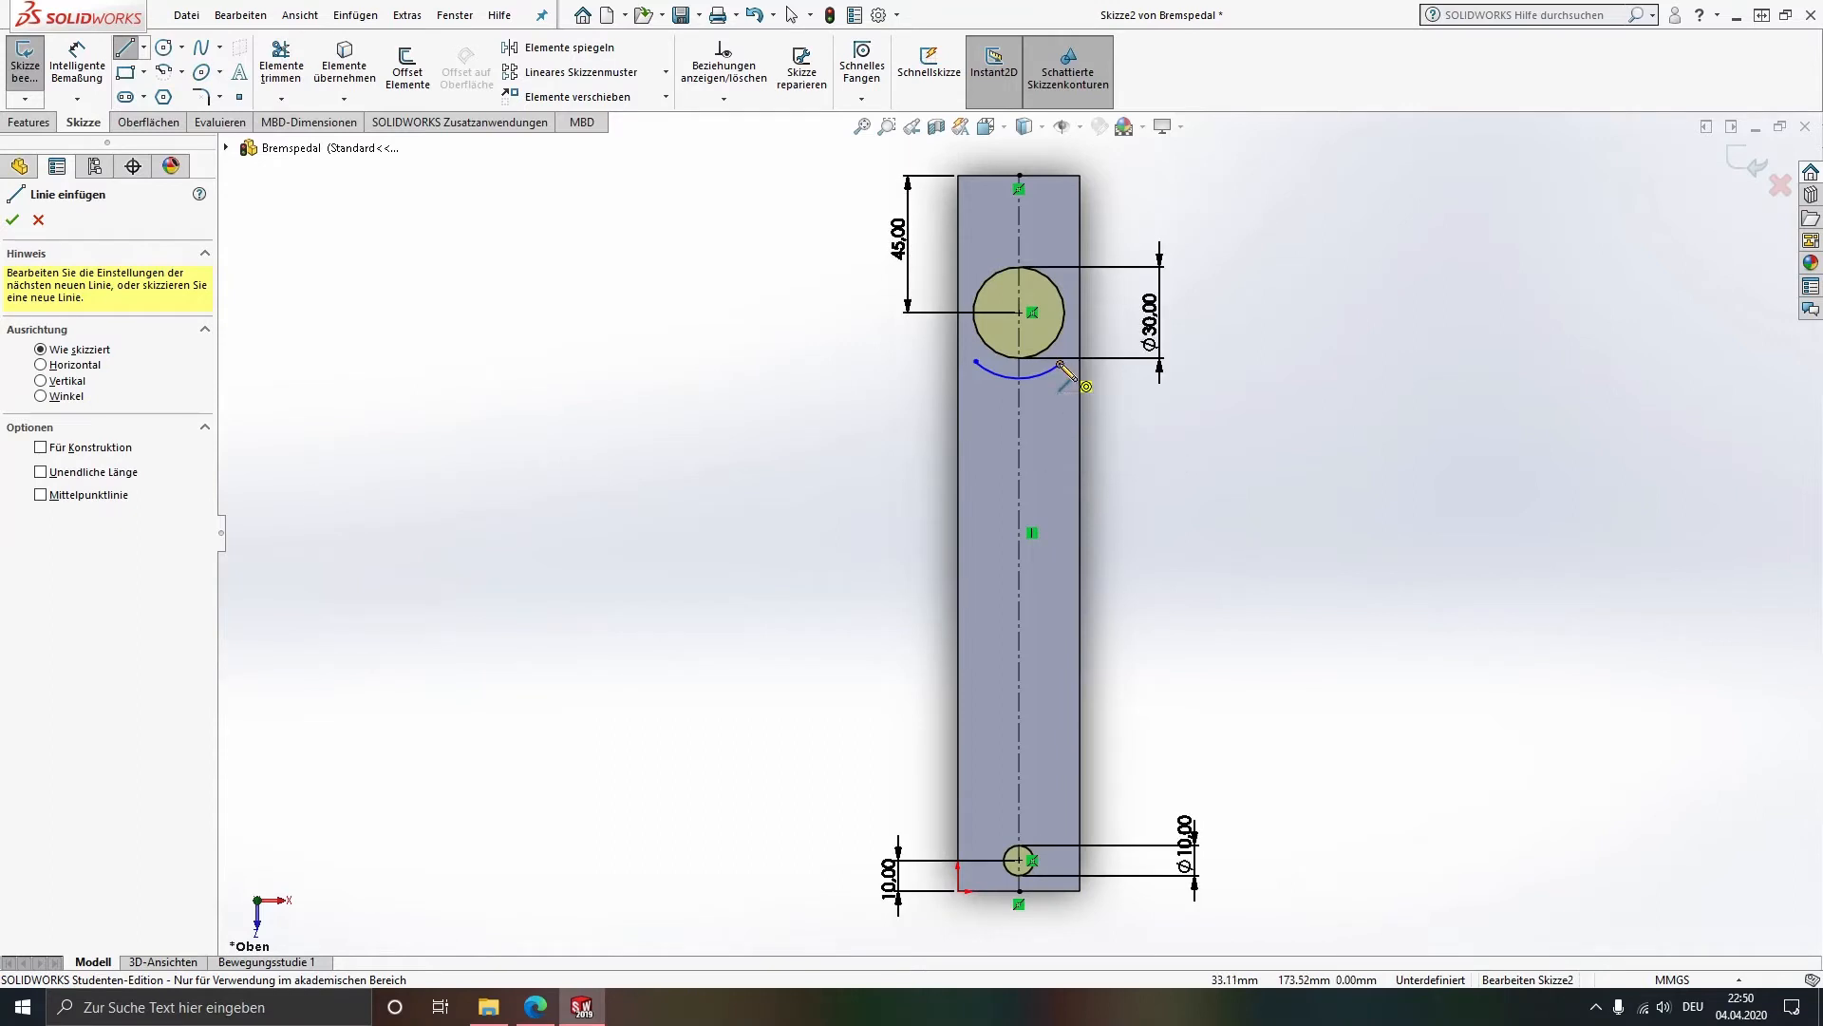
pyautogui.click(1059, 823)
pyautogui.click(975, 823)
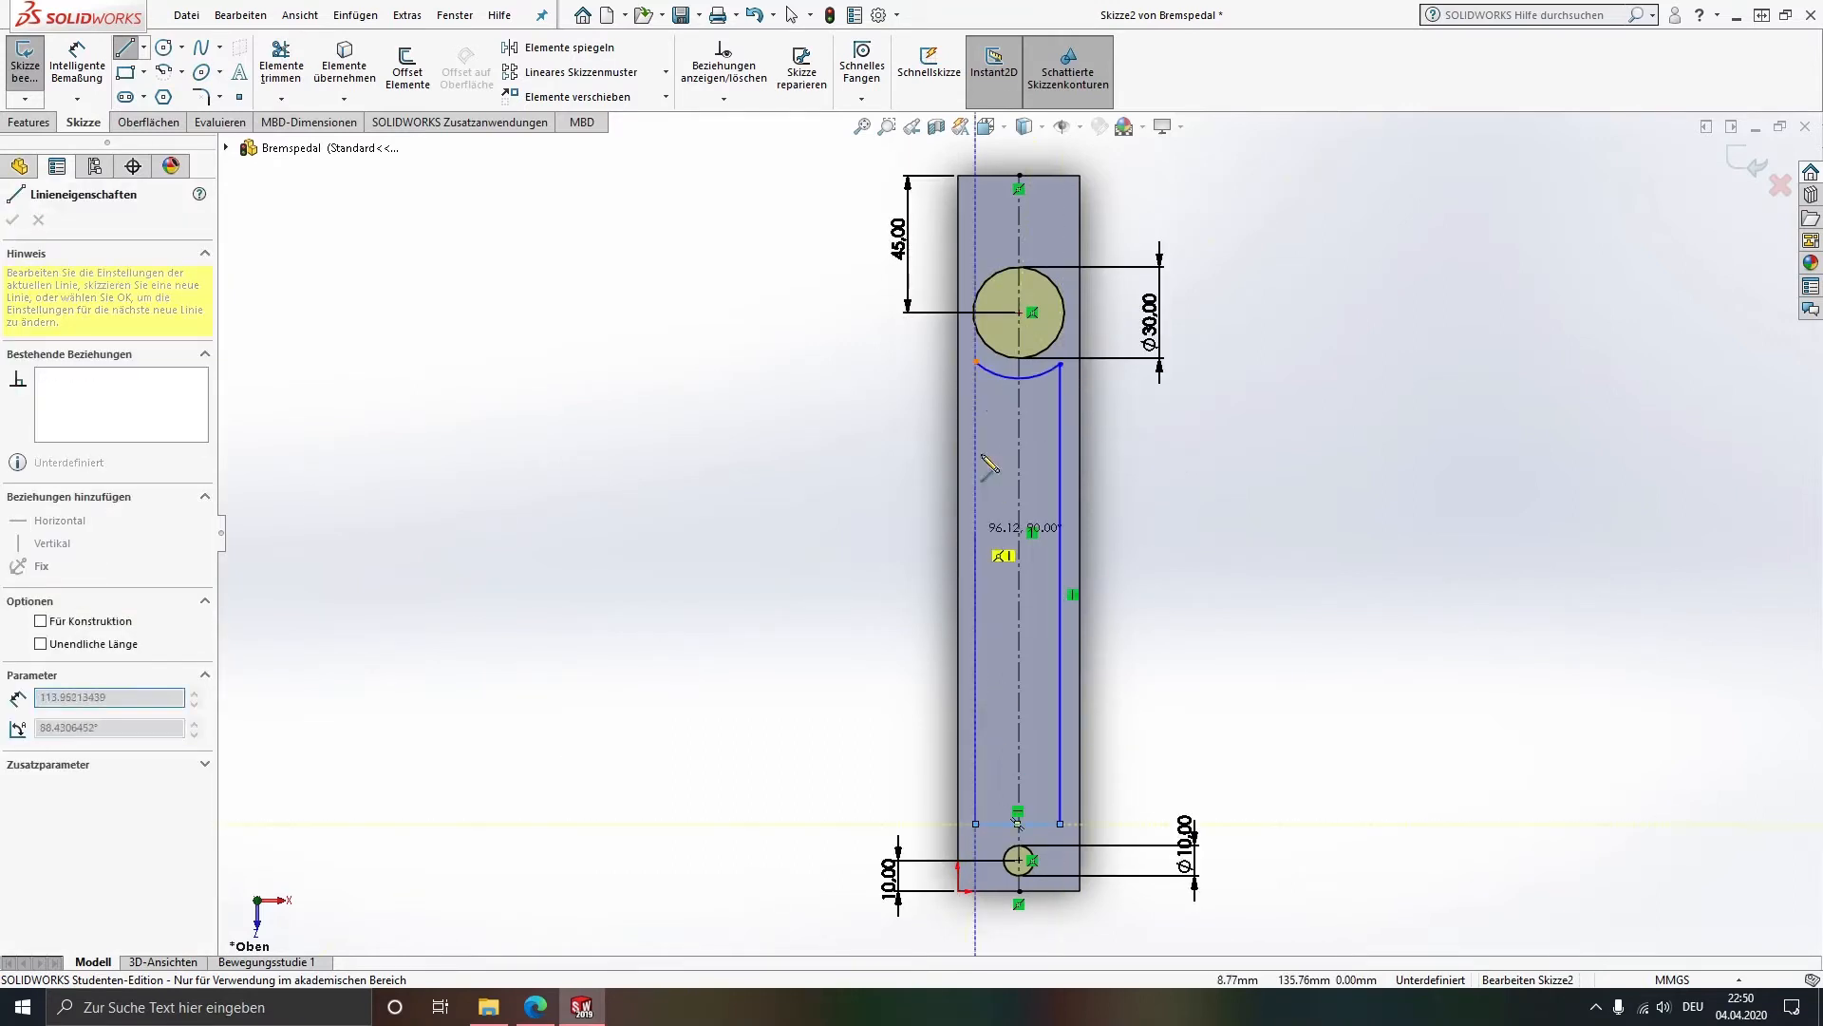
pyautogui.click(976, 362)
pyautogui.press('Escape')
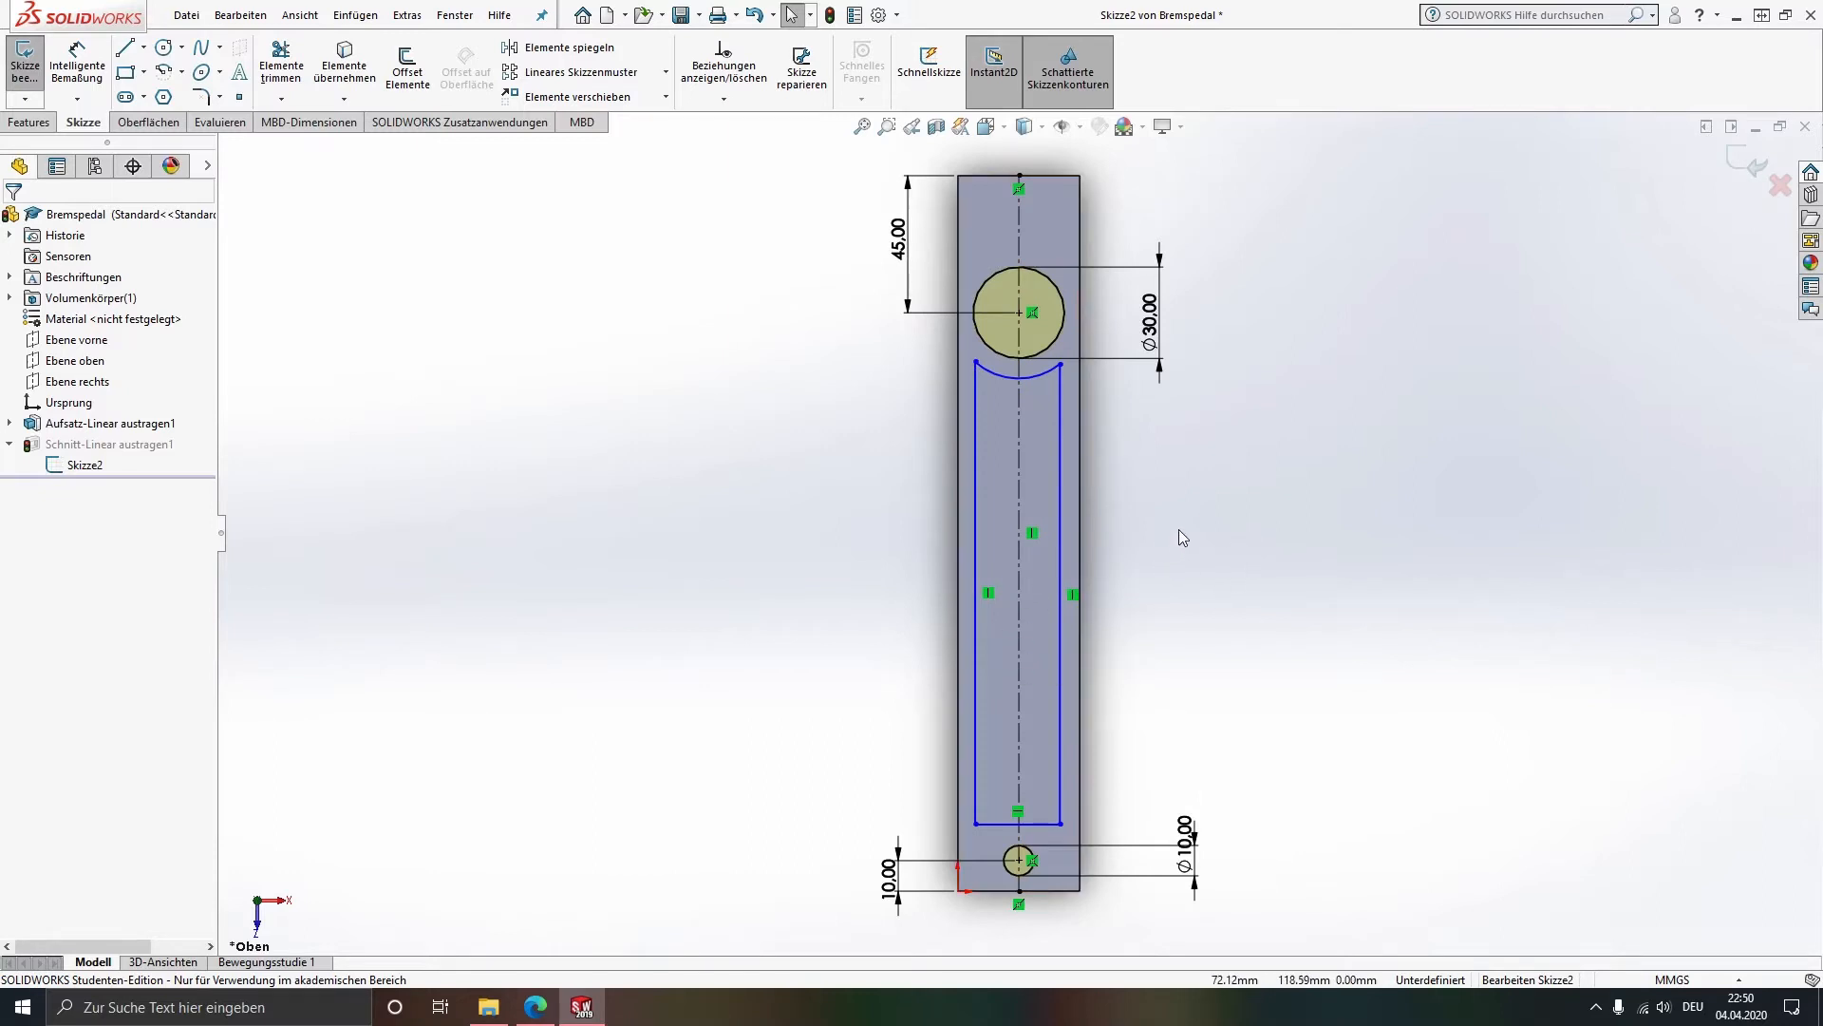
# Step: Sketch a diagonal line rising from the left to the right vertical line in the lower part of the pocket outline
pyautogui.scroll(-3, 1179, 528)
pyautogui.scroll(1, 1009, 562)
pyautogui.moveTo(1019, 580)
pyautogui.keyDown('ctrl'); pyautogui.mouseDown(button='middle')
pyautogui.moveTo(1023, 458)
pyautogui.moveTo(1030, 516)
pyautogui.mouseUp(button='middle'); pyautogui.keyUp('ctrl')
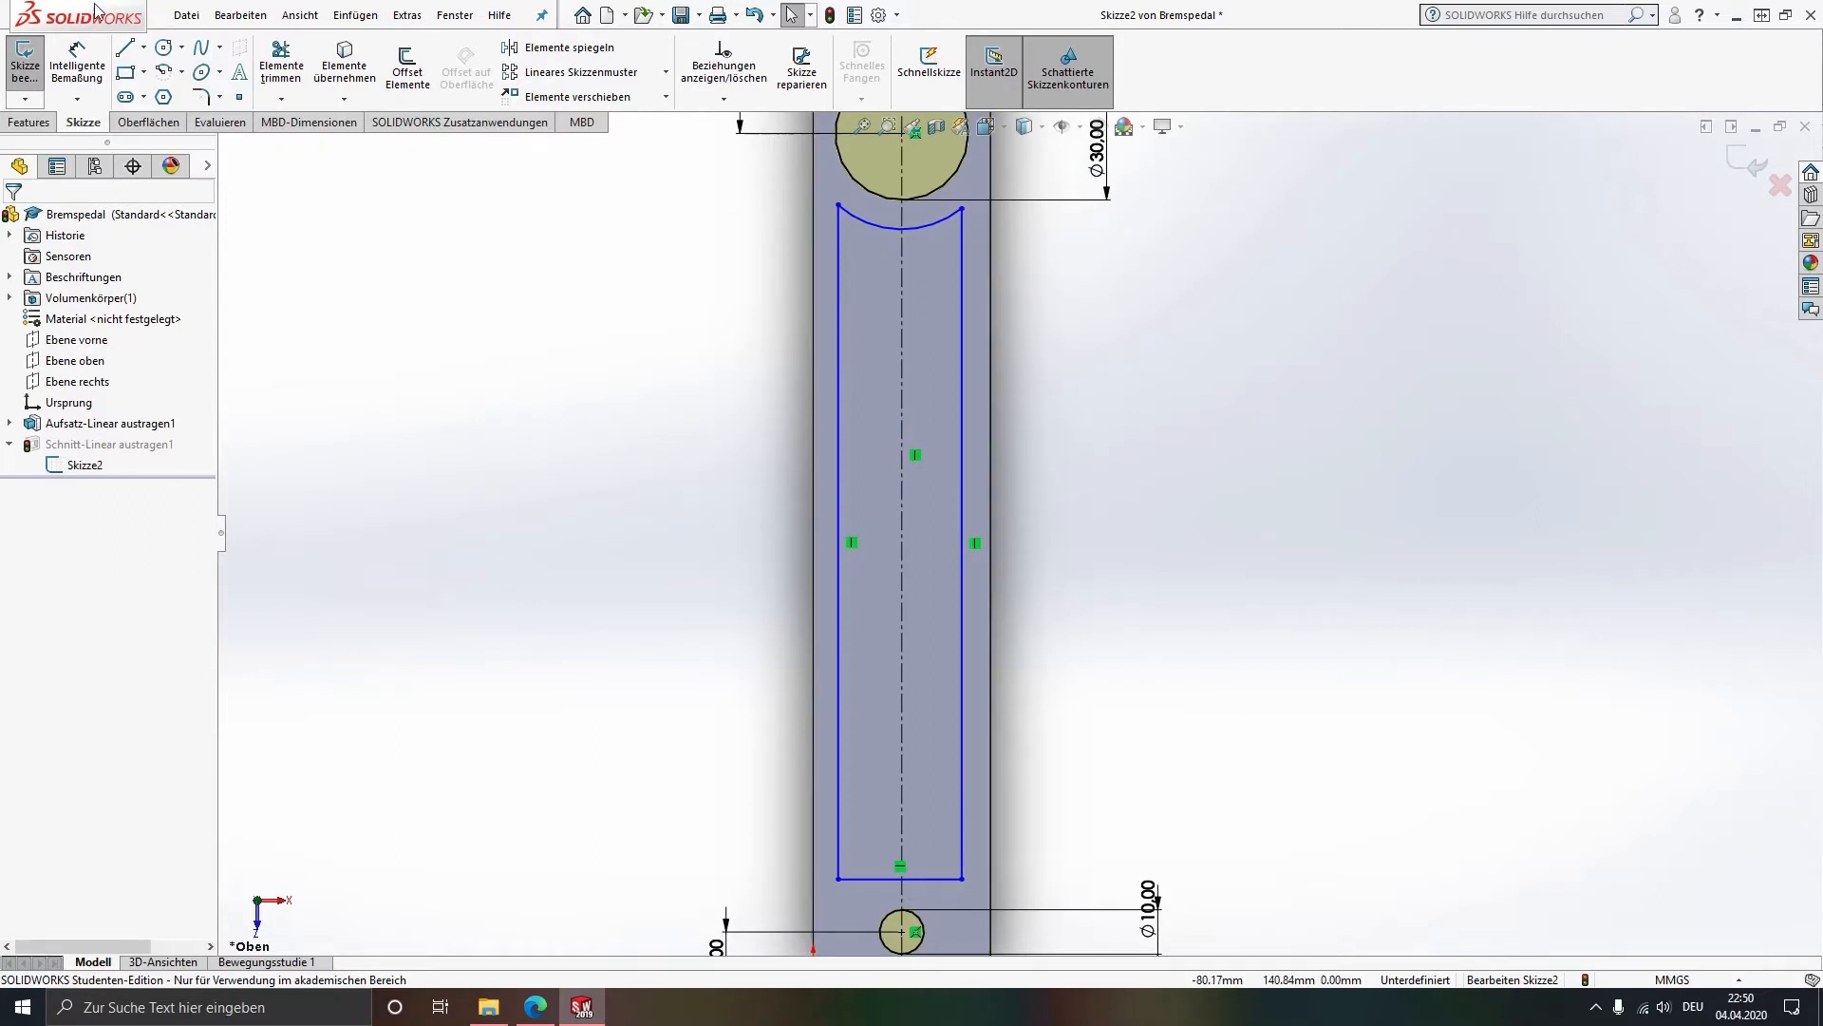
pyautogui.click(124, 47)
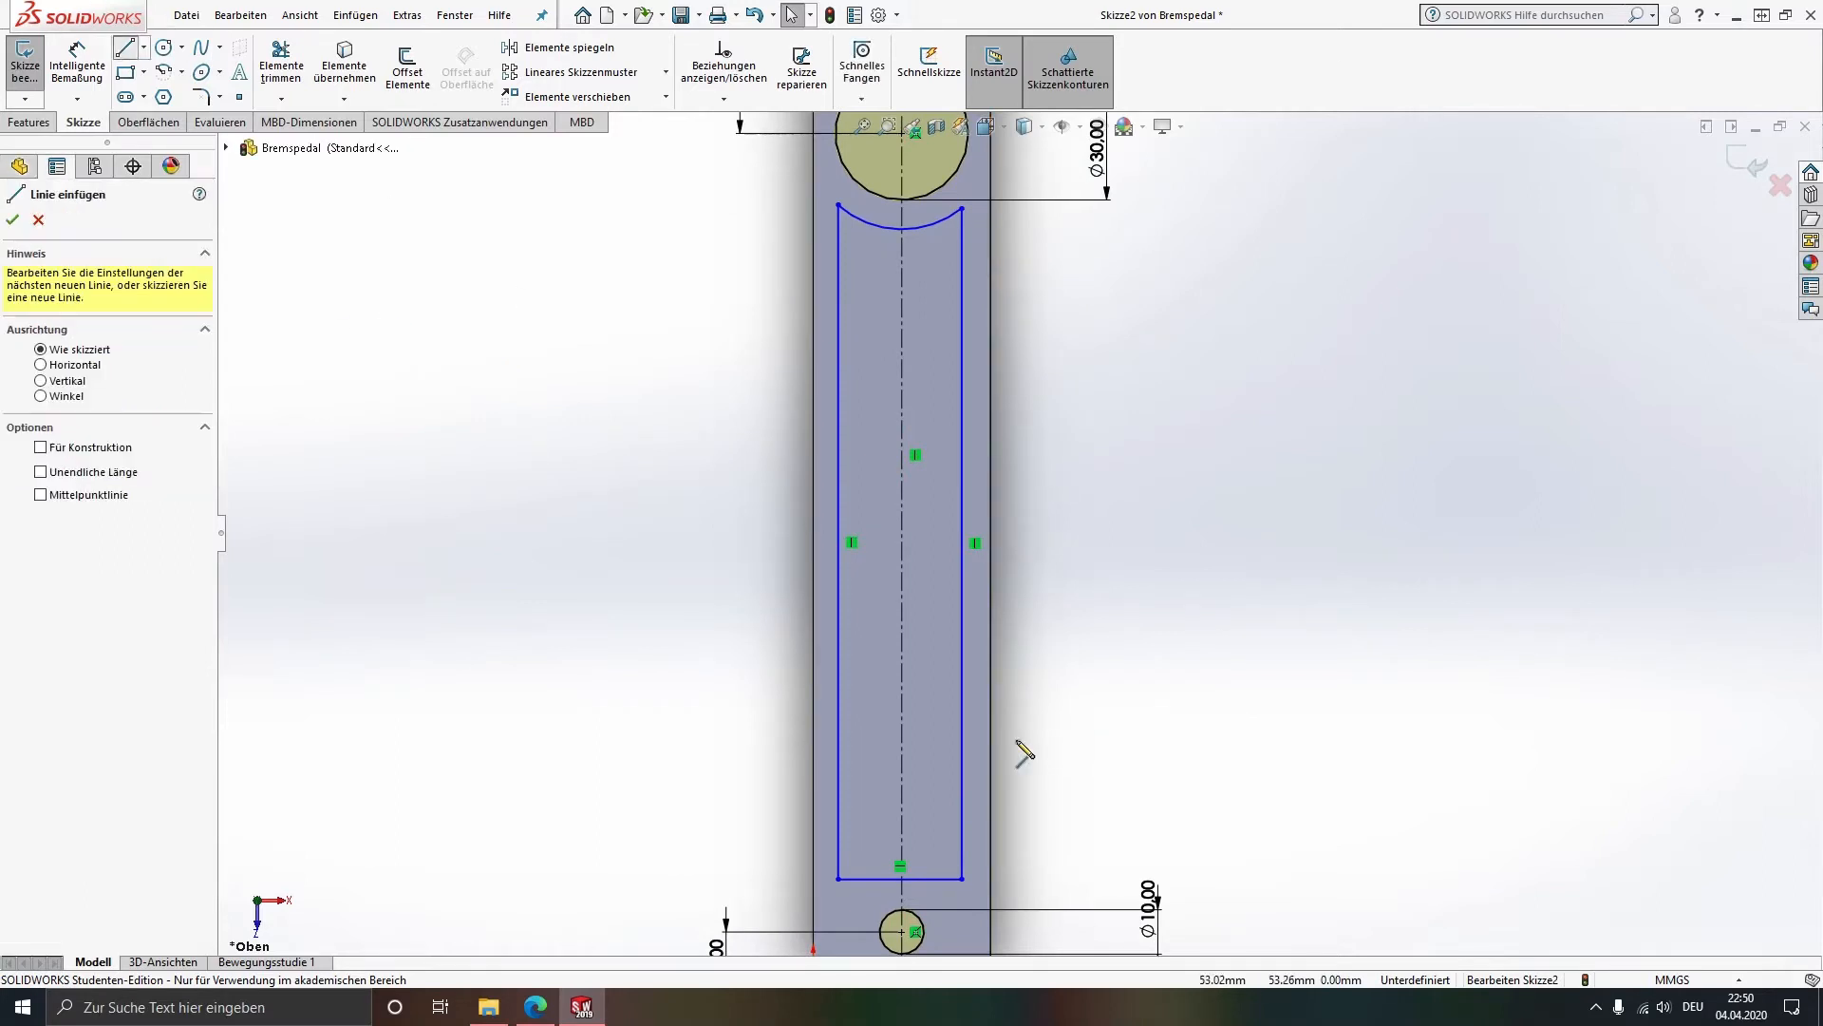
pyautogui.click(838, 809)
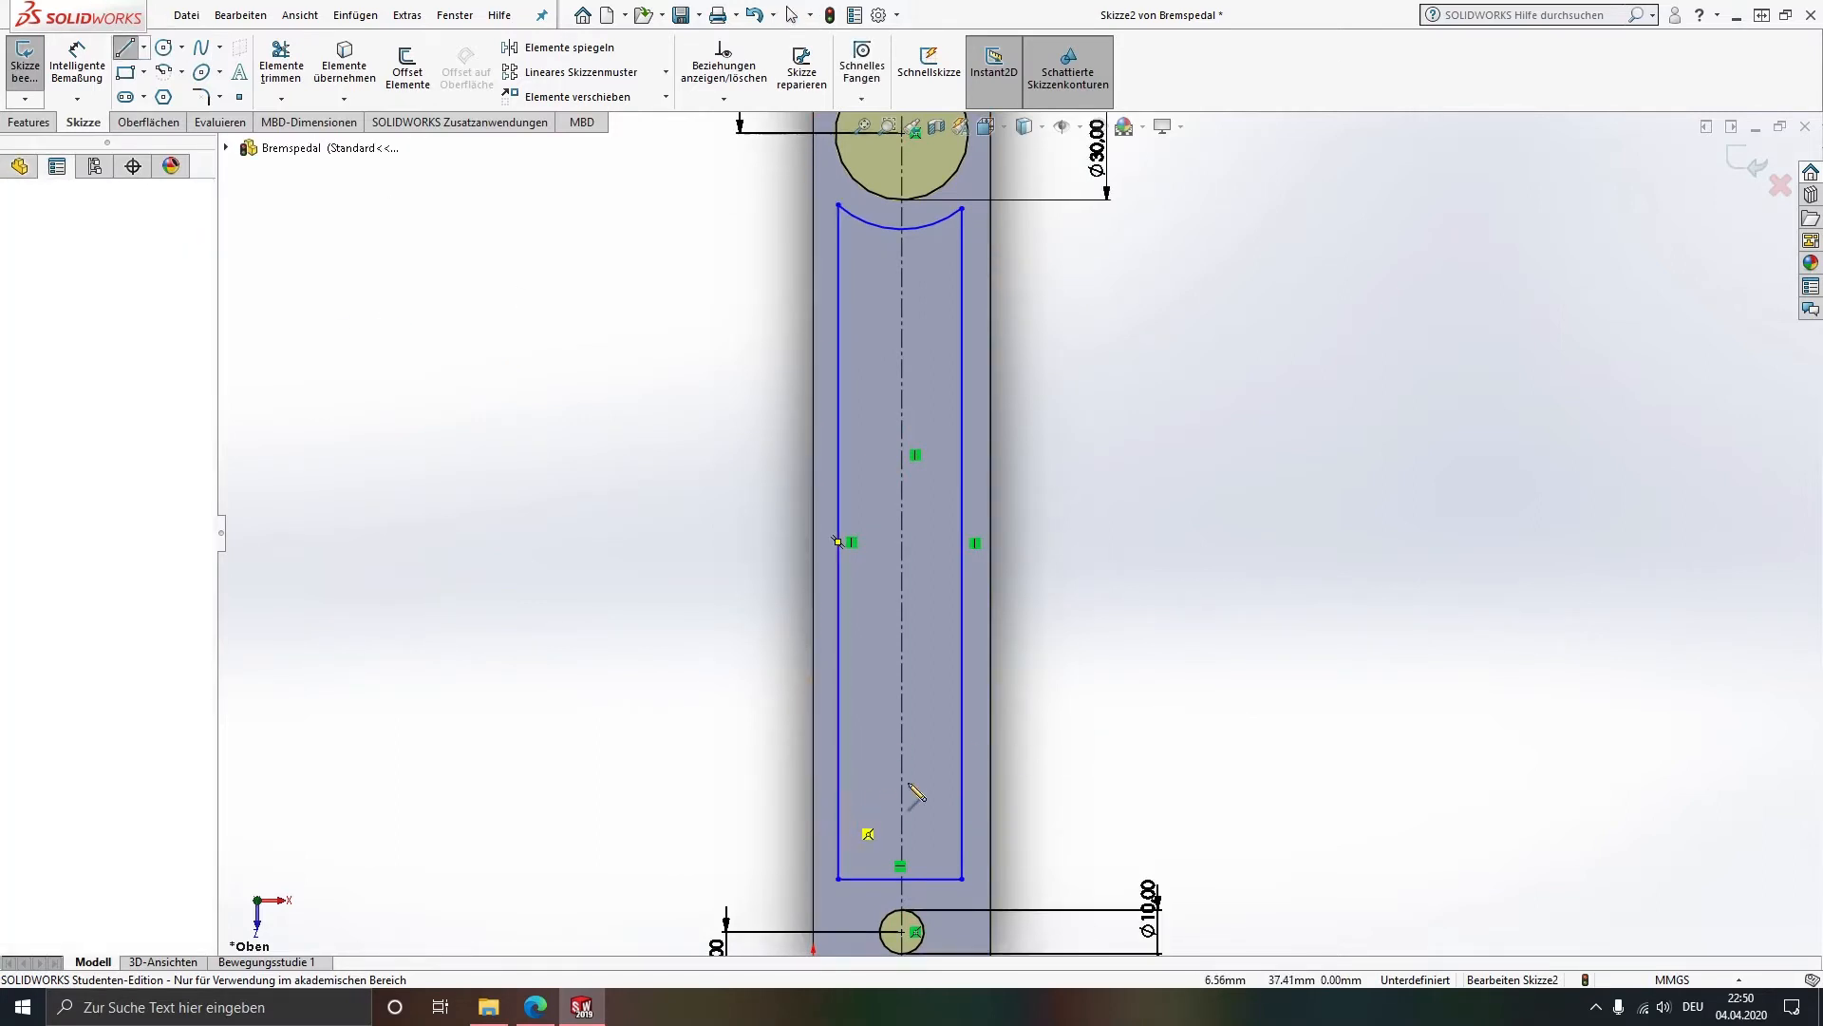
pyautogui.click(962, 738)
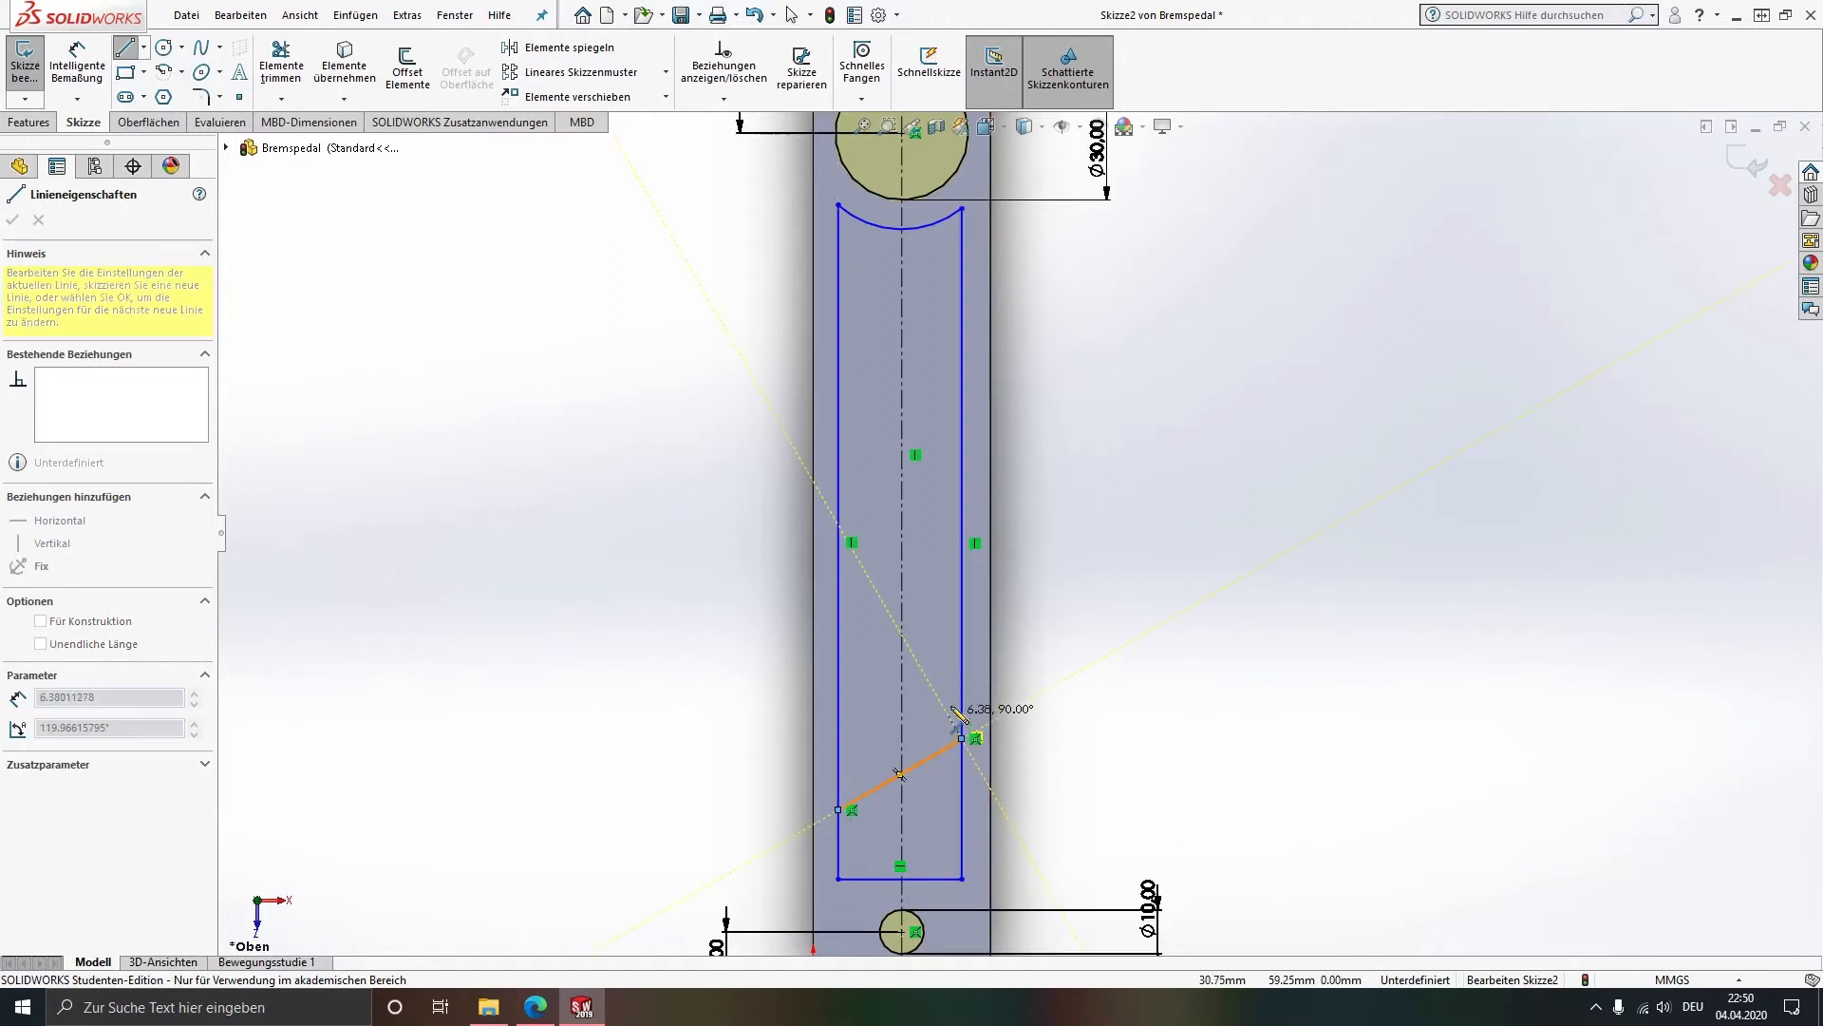
pyautogui.press('Escape')
# Step: Sketch a second rising diagonal about 33 mm long just above the first, between the outline's two vertical lines
pyautogui.press('l')
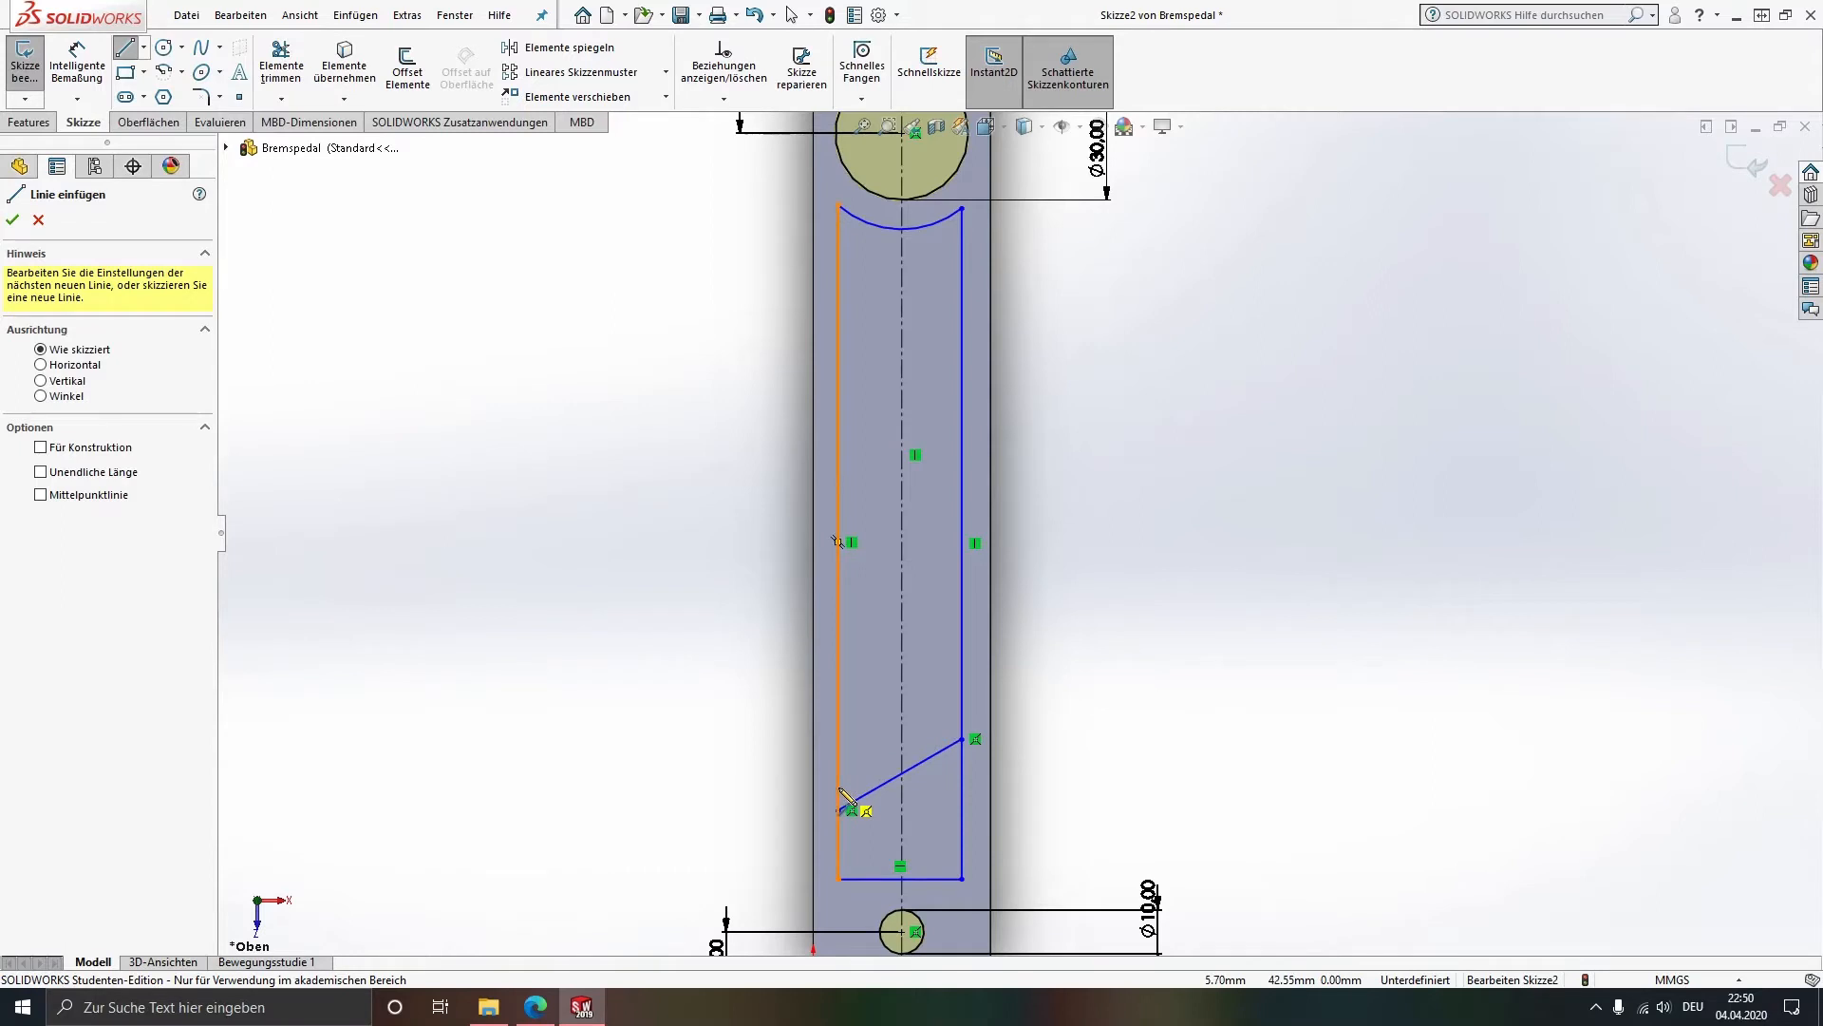
pyautogui.doubleClick(838, 808)
pyautogui.click(839, 788)
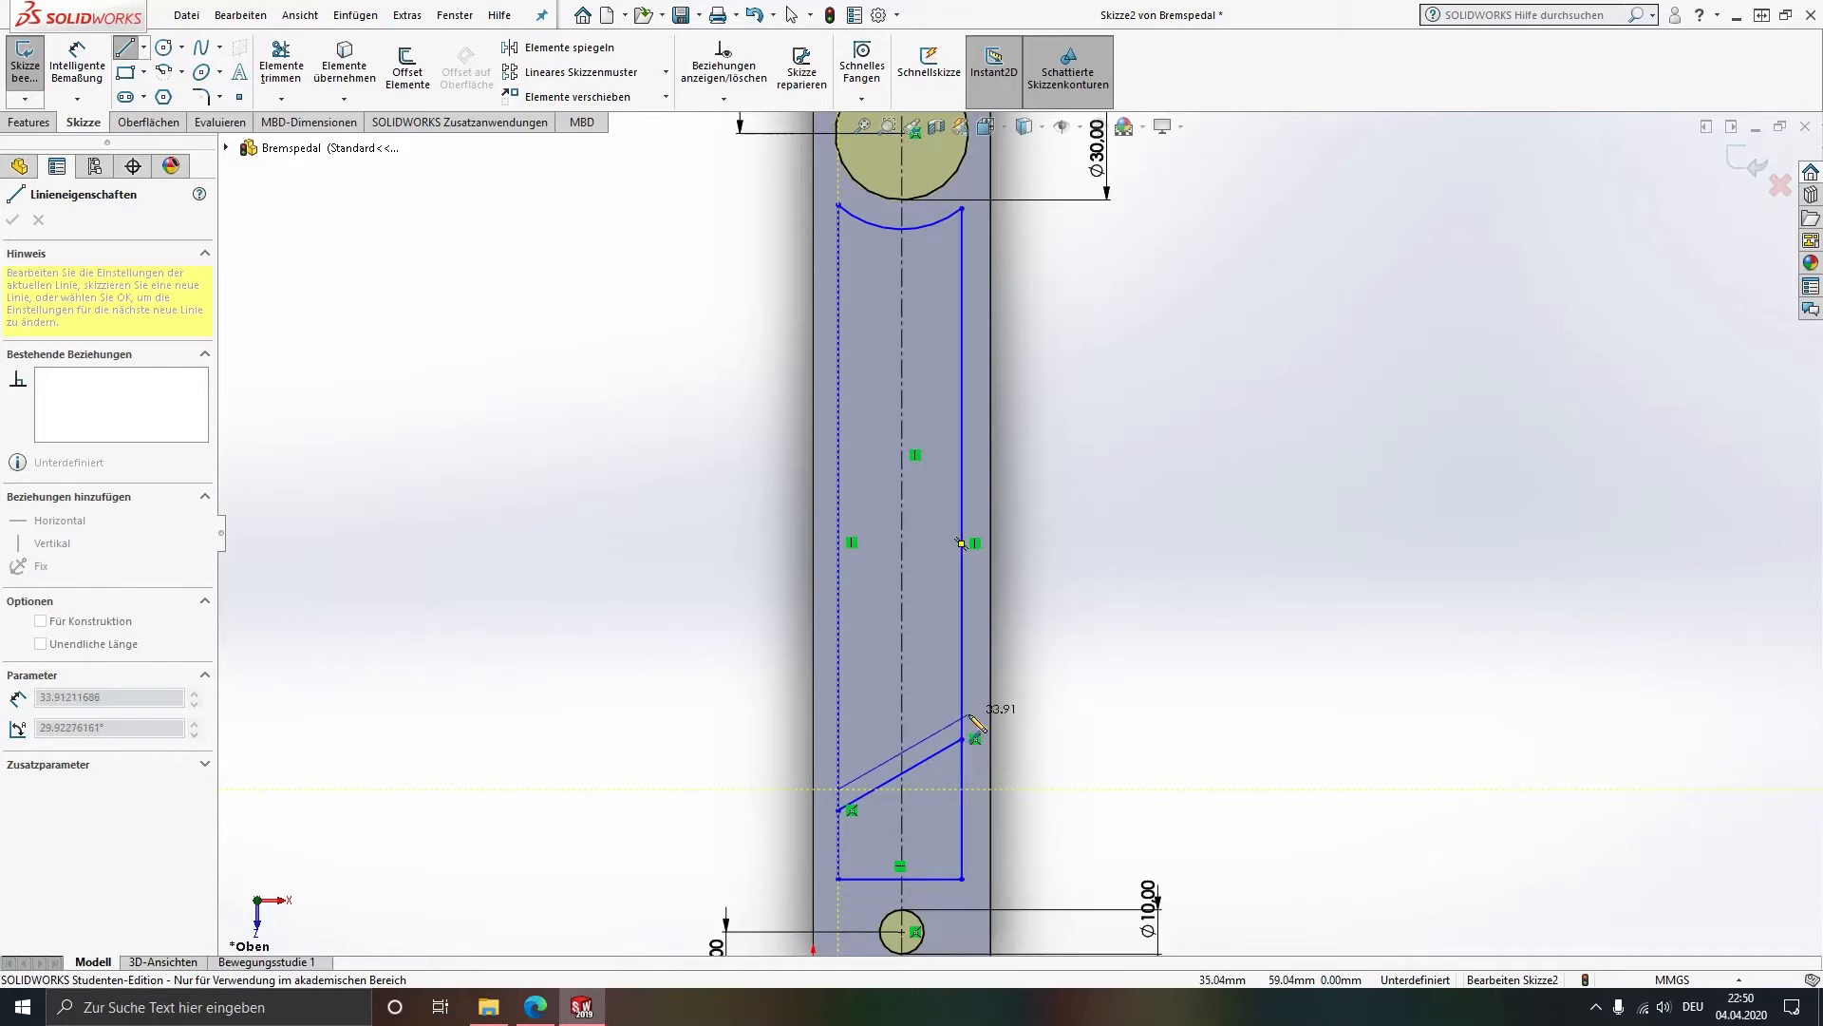
pyautogui.click(964, 713)
pyautogui.press('Escape')
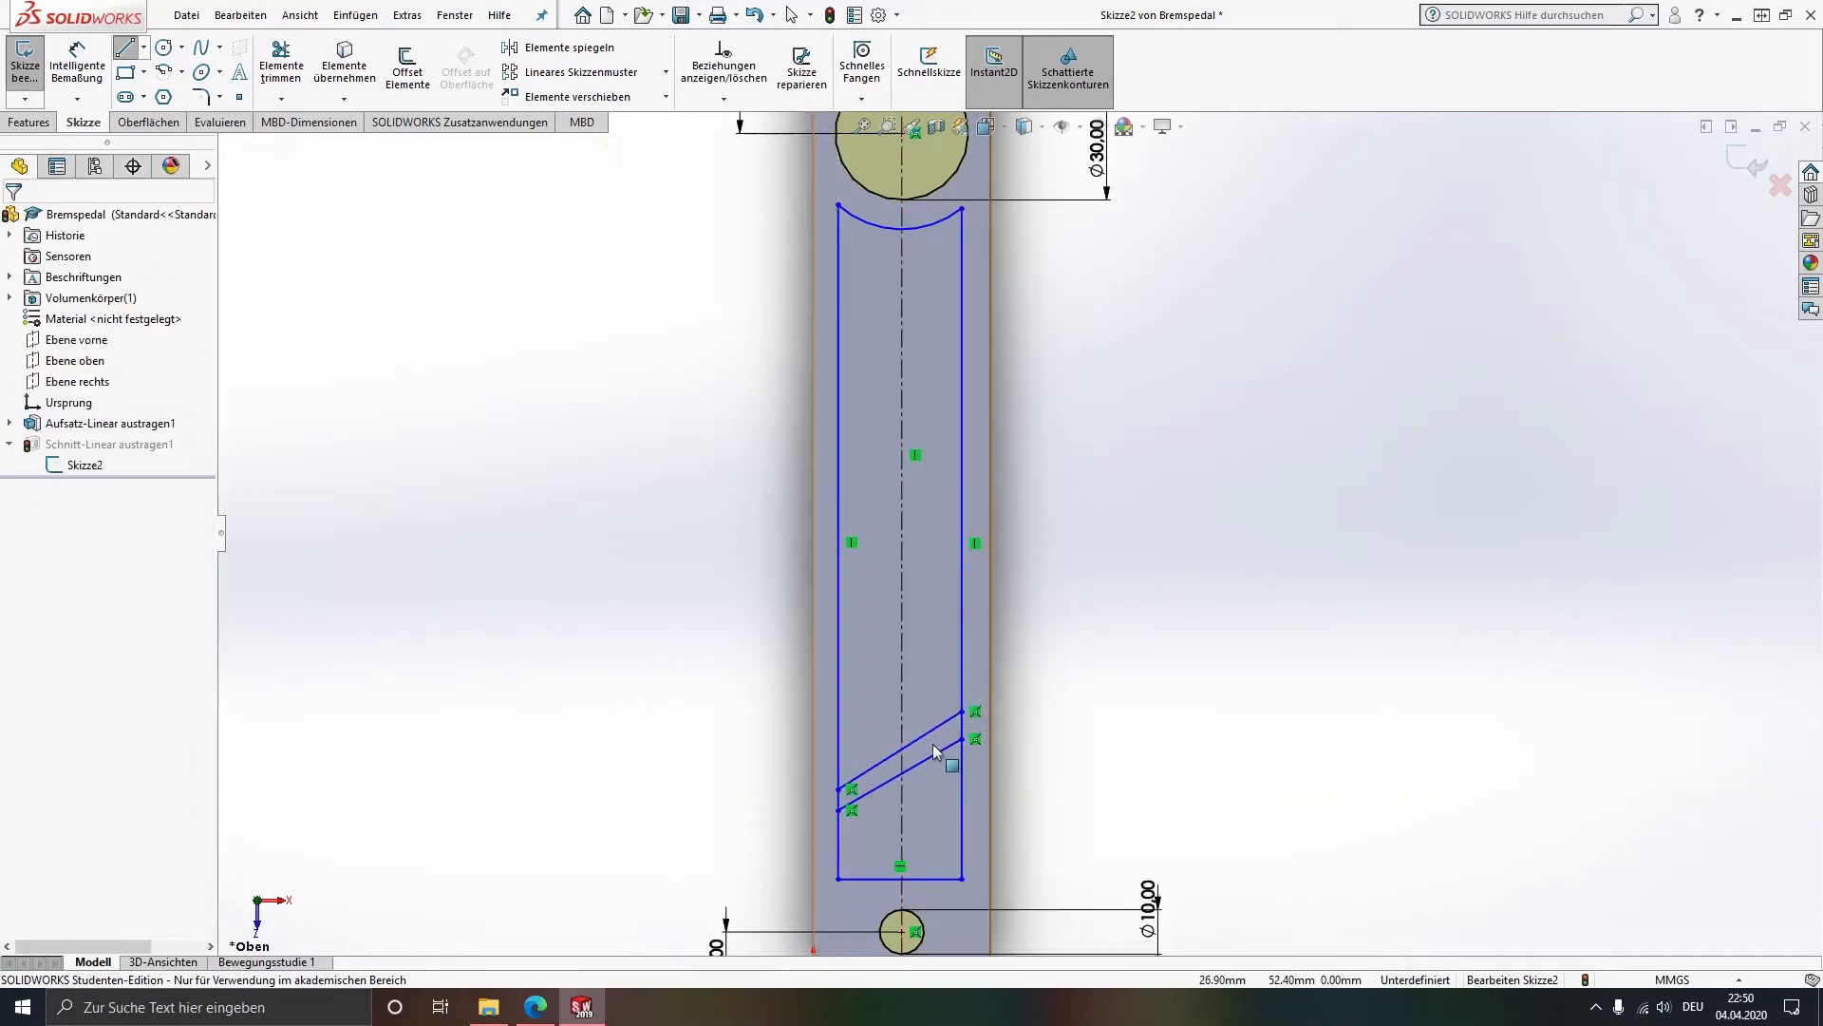
# Step: Add a Parallel relation between the two lower diagonal lines
pyautogui.click(942, 725)
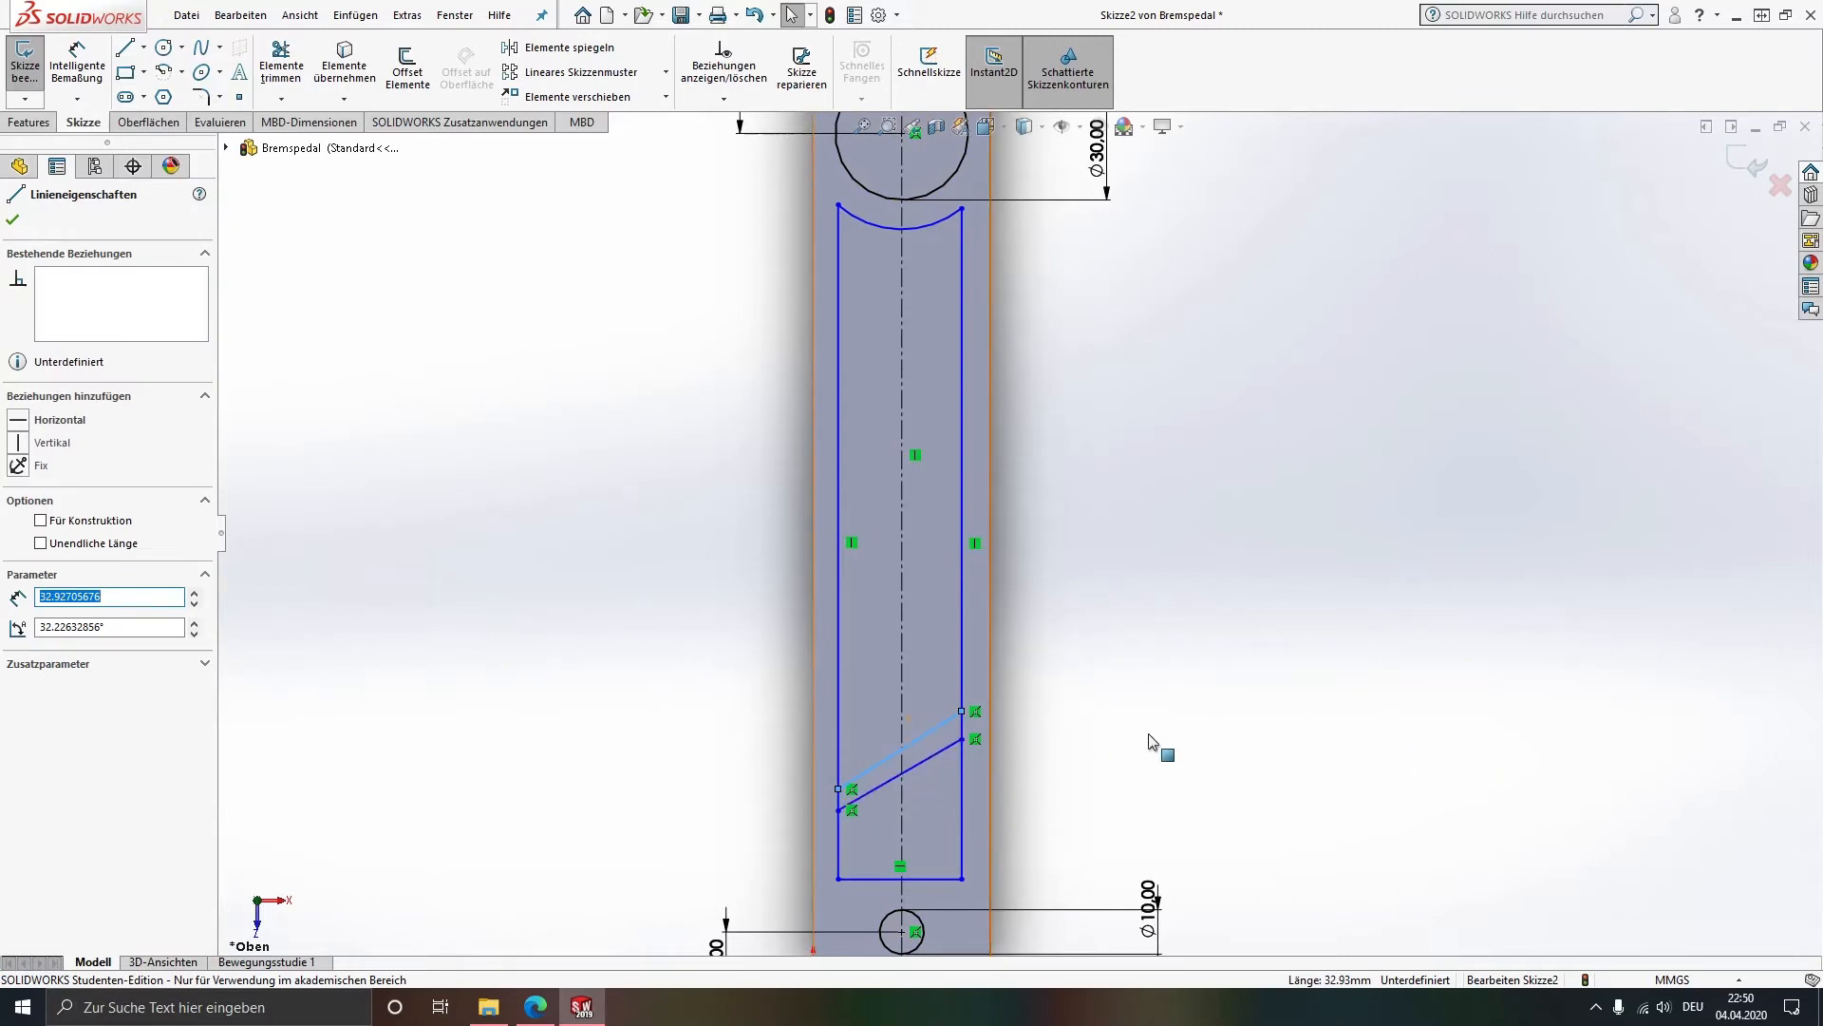
pyautogui.click(1215, 713)
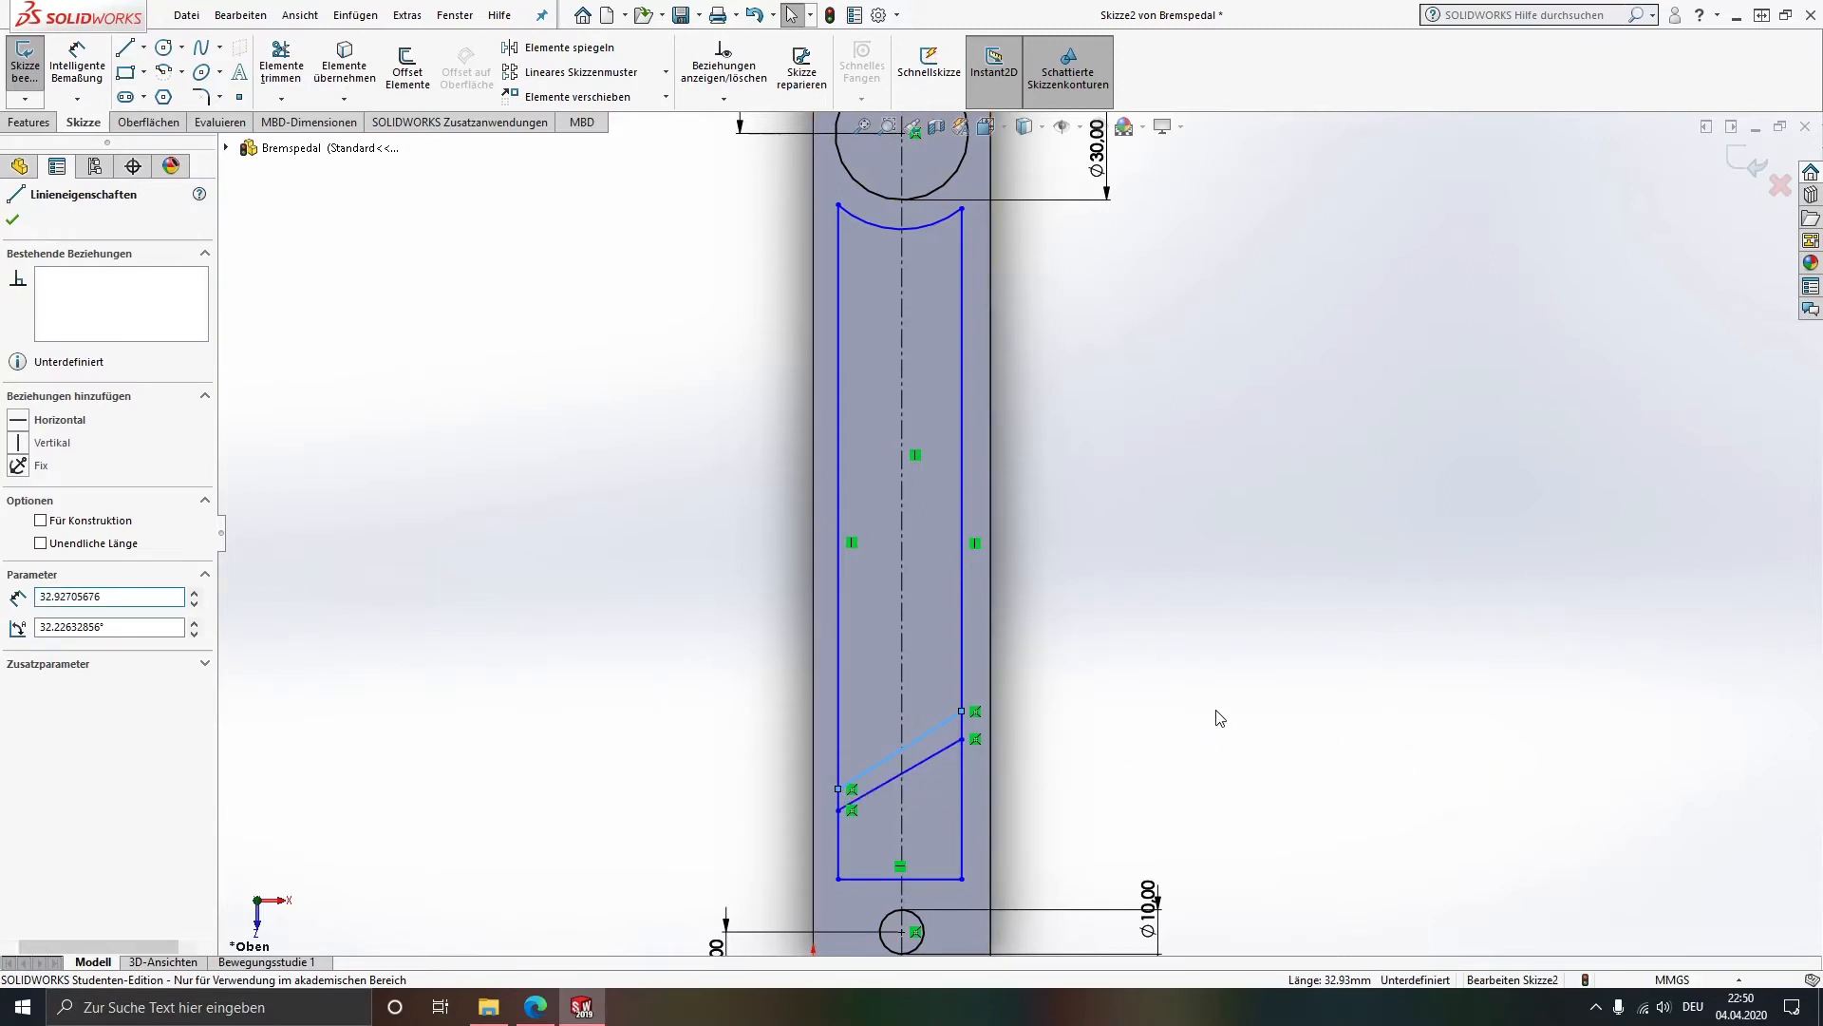
pyautogui.click(920, 766)
pyautogui.keyDown('ctrl'); pyautogui.click(923, 733); pyautogui.keyUp('ctrl')
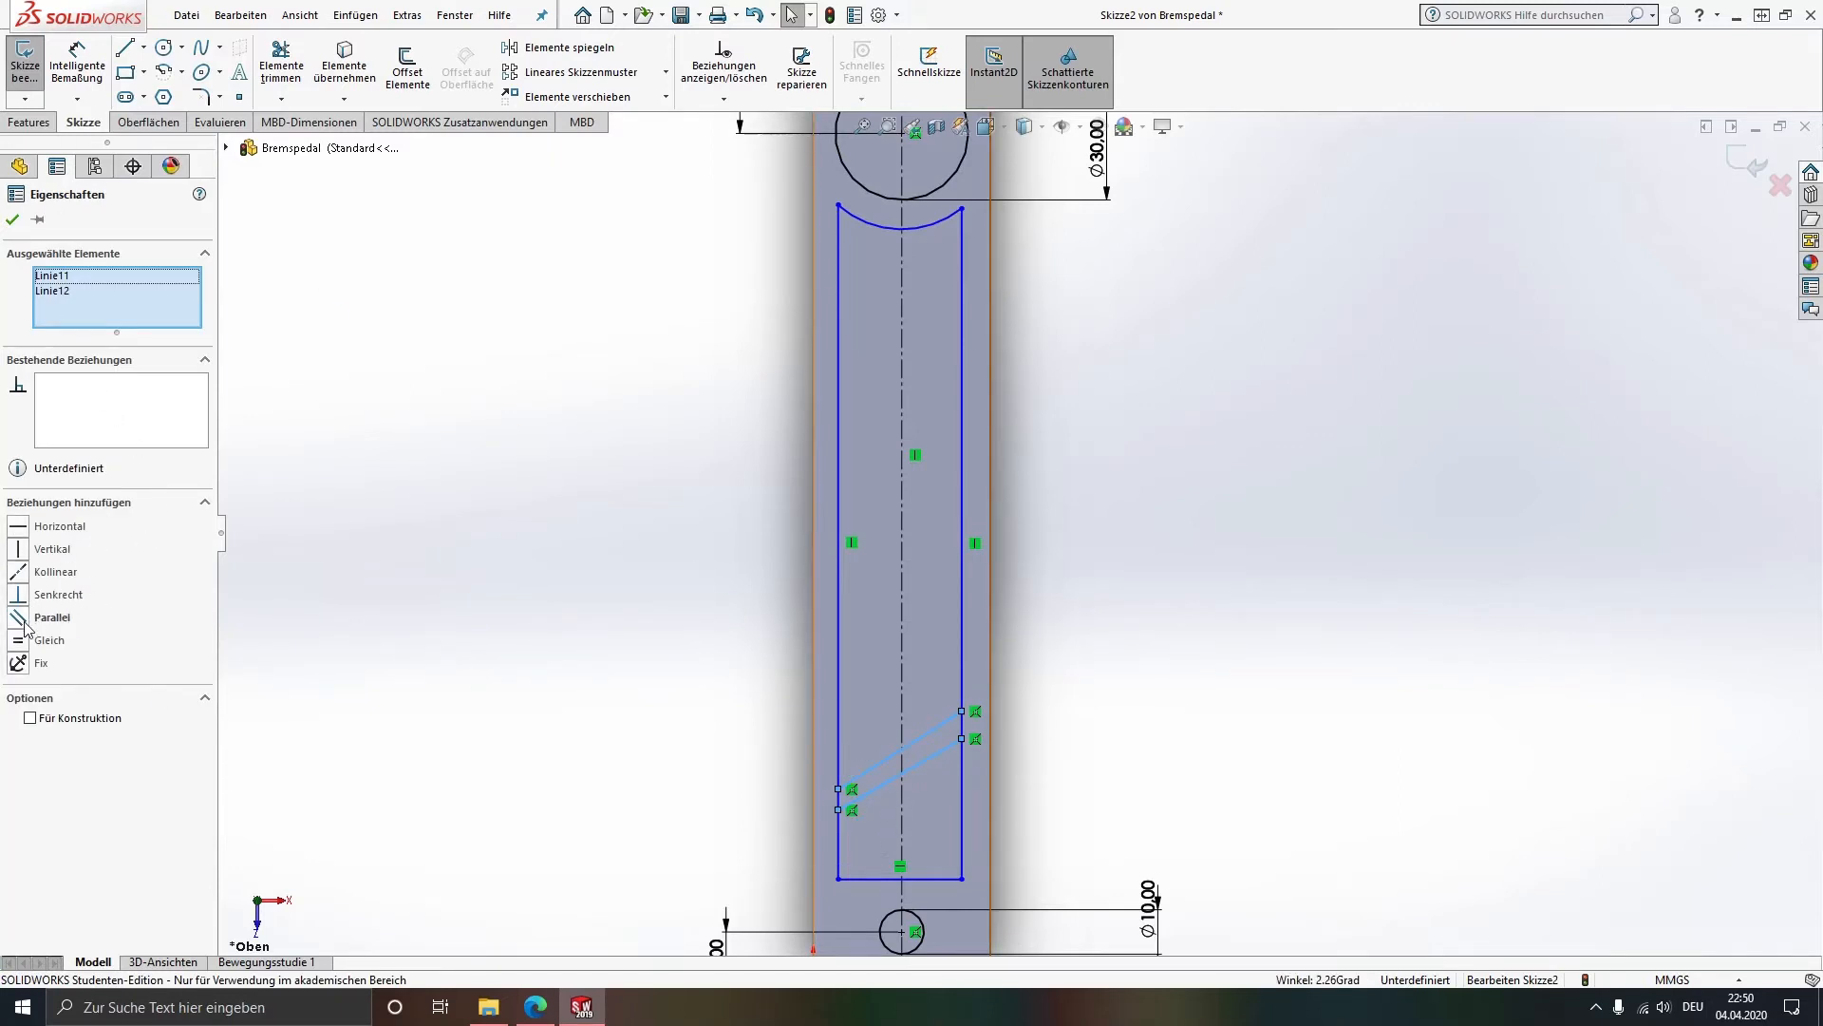
pyautogui.click(48, 640)
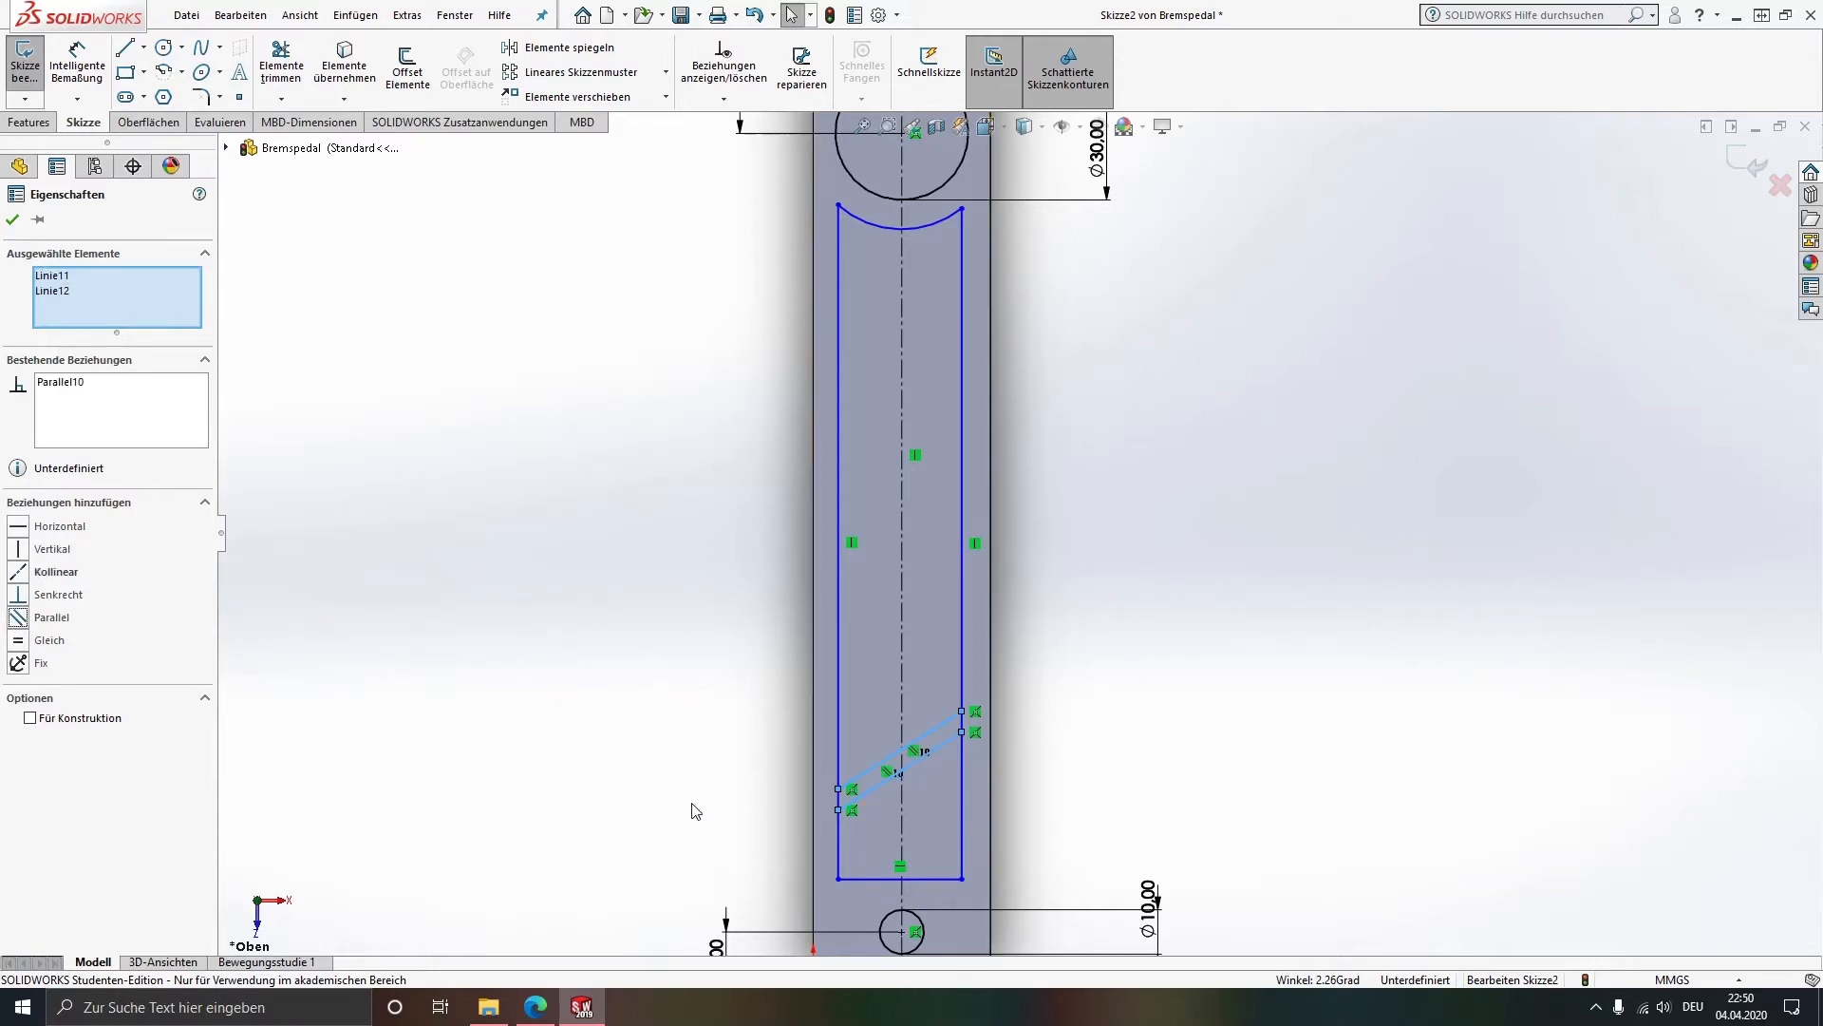
pyautogui.click(757, 768)
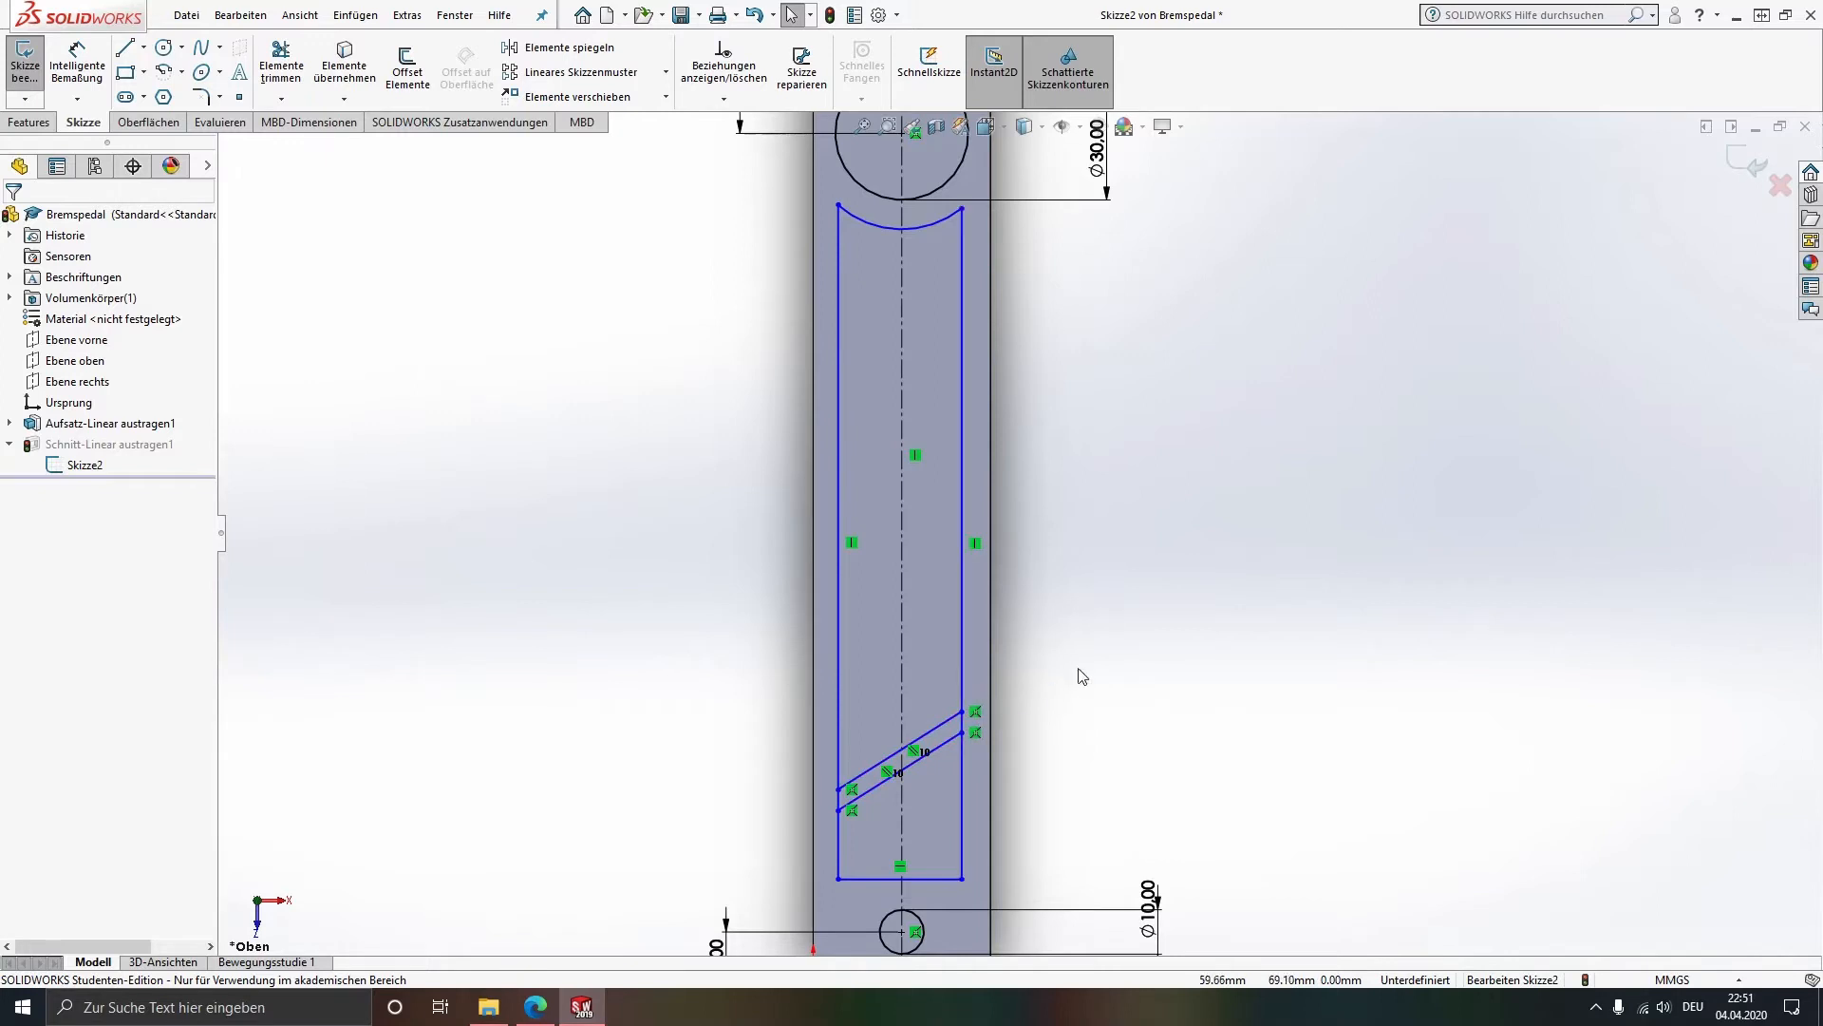
# Step: Sketch two parallel diagonals about 31 mm long across the middle of the outline, falling from the left to the right vertical line
pyautogui.press('l')
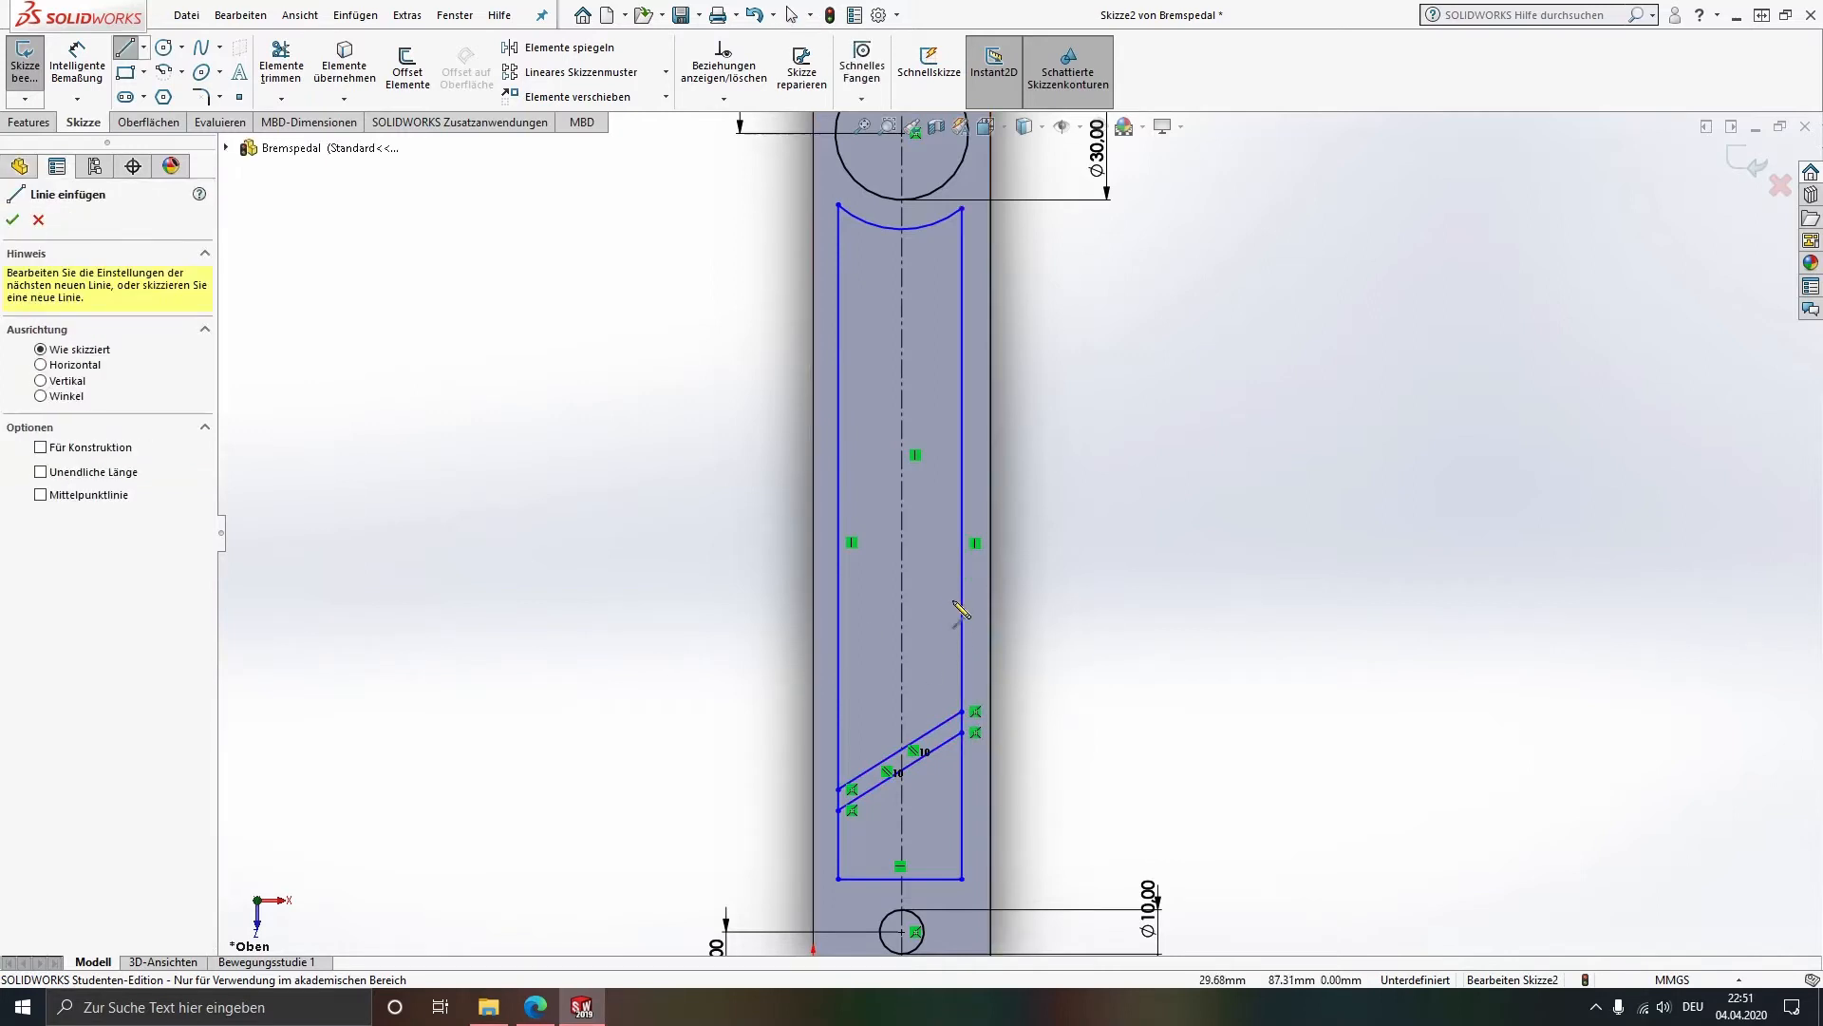
pyautogui.click(962, 637)
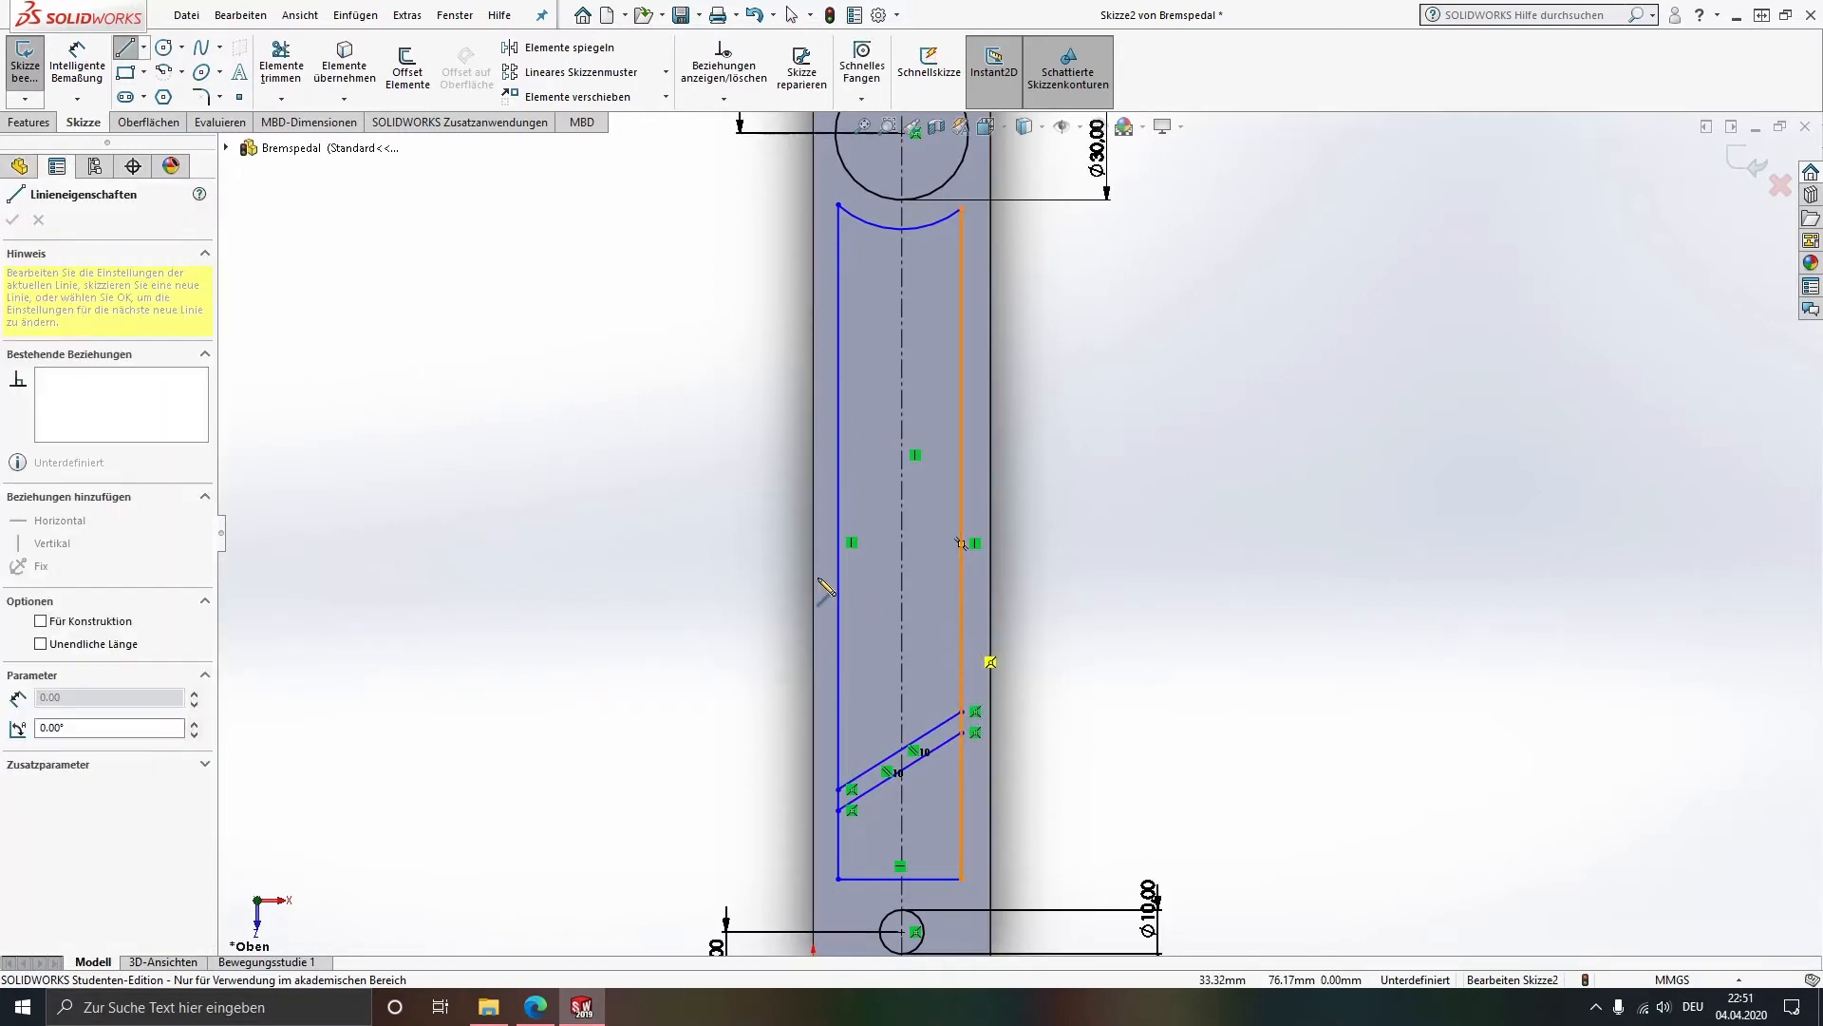
pyautogui.click(838, 572)
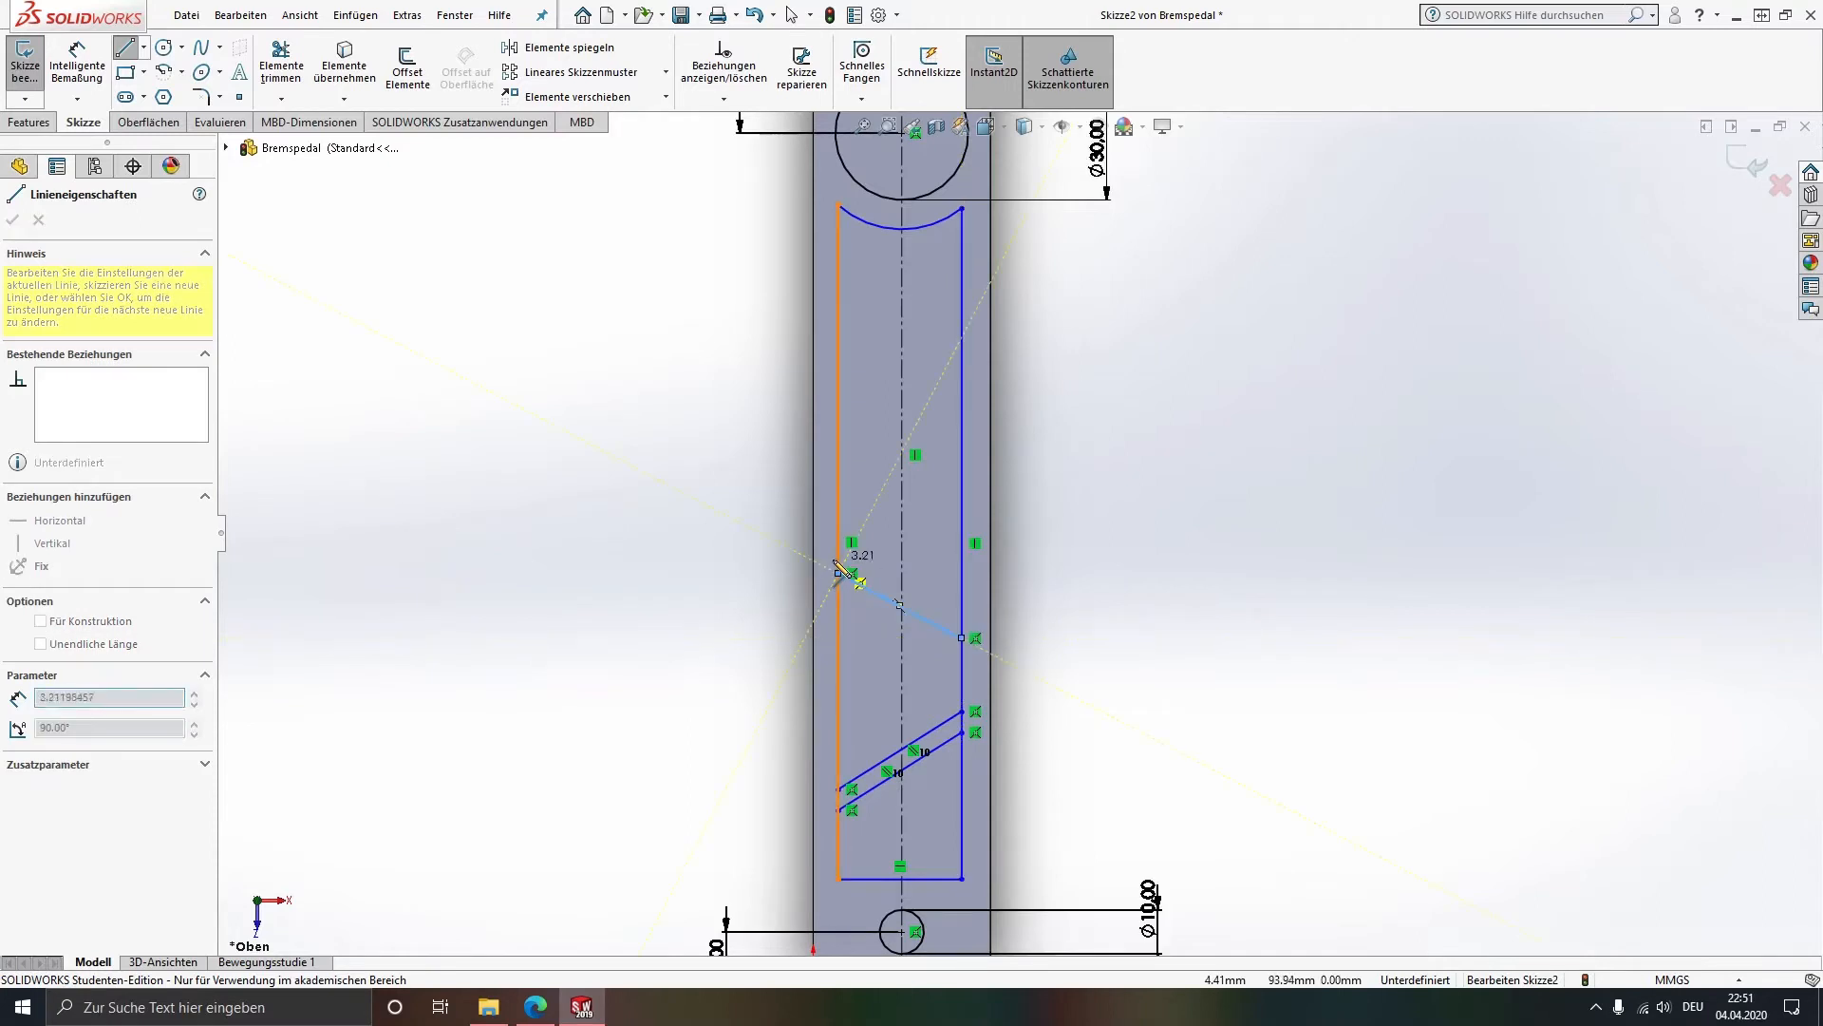
pyautogui.click(837, 552)
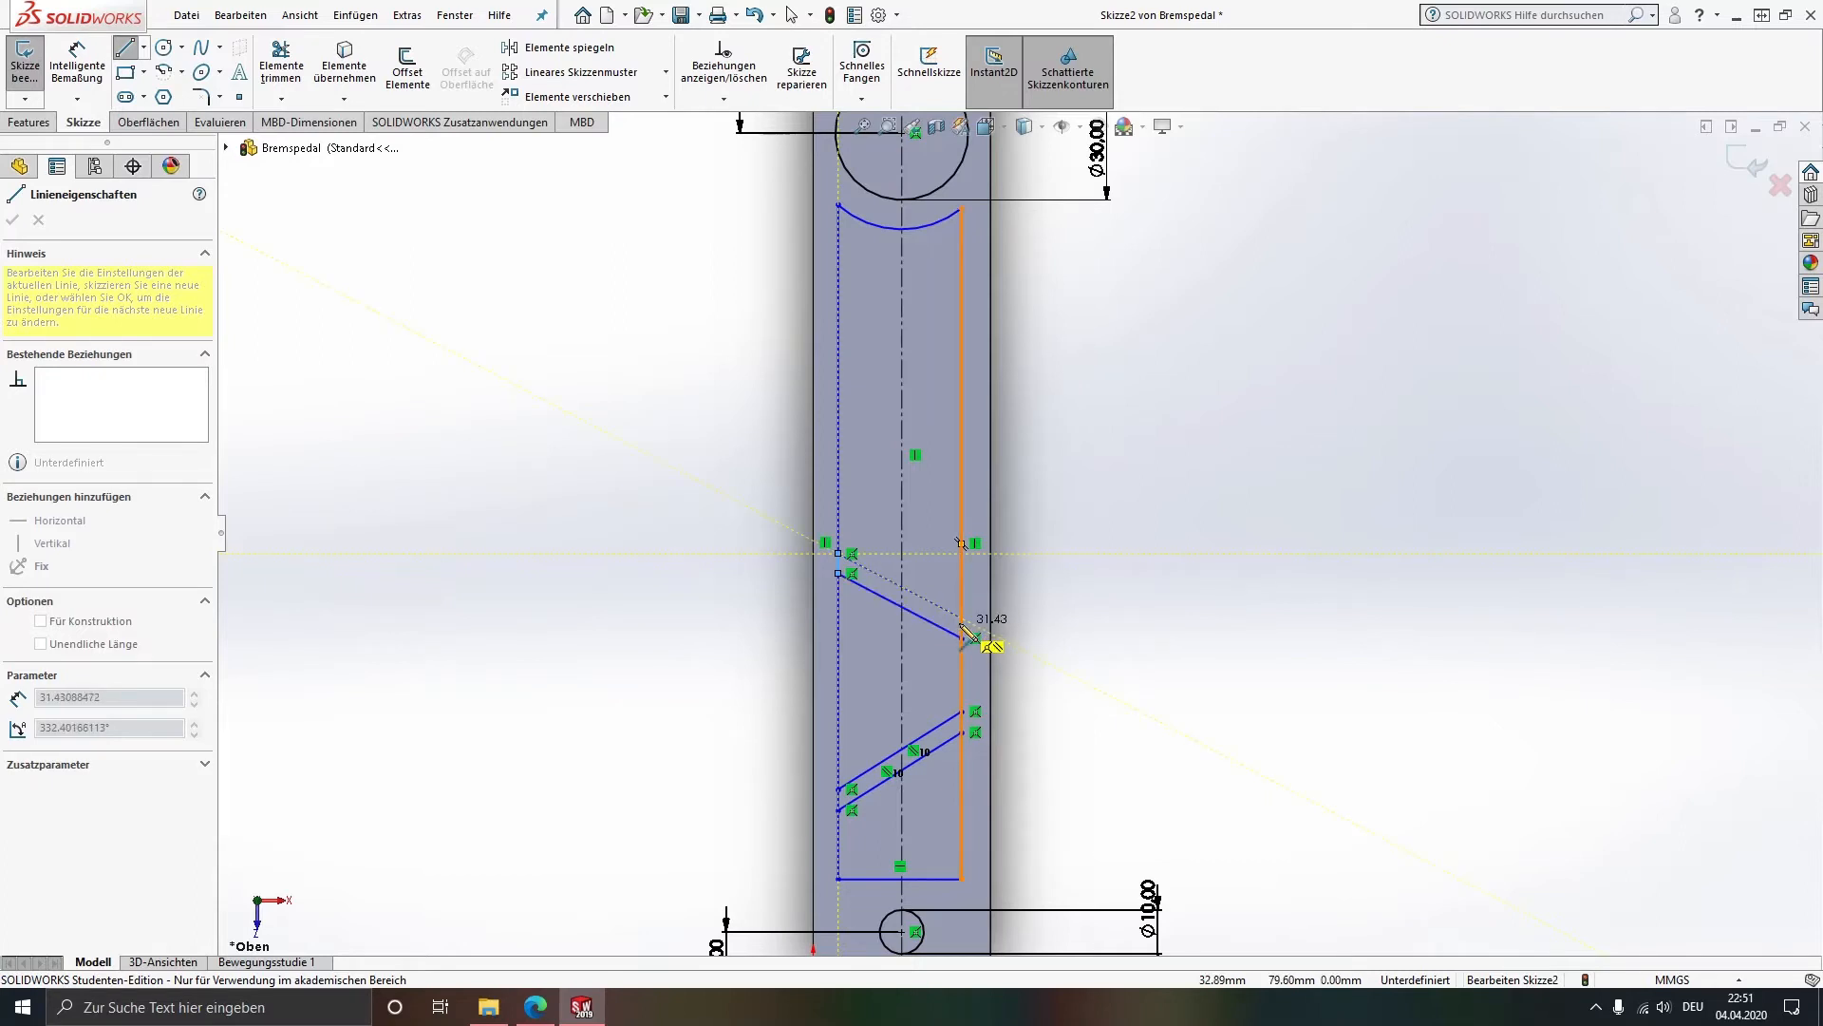
pyautogui.click(962, 637)
pyautogui.press('Escape')
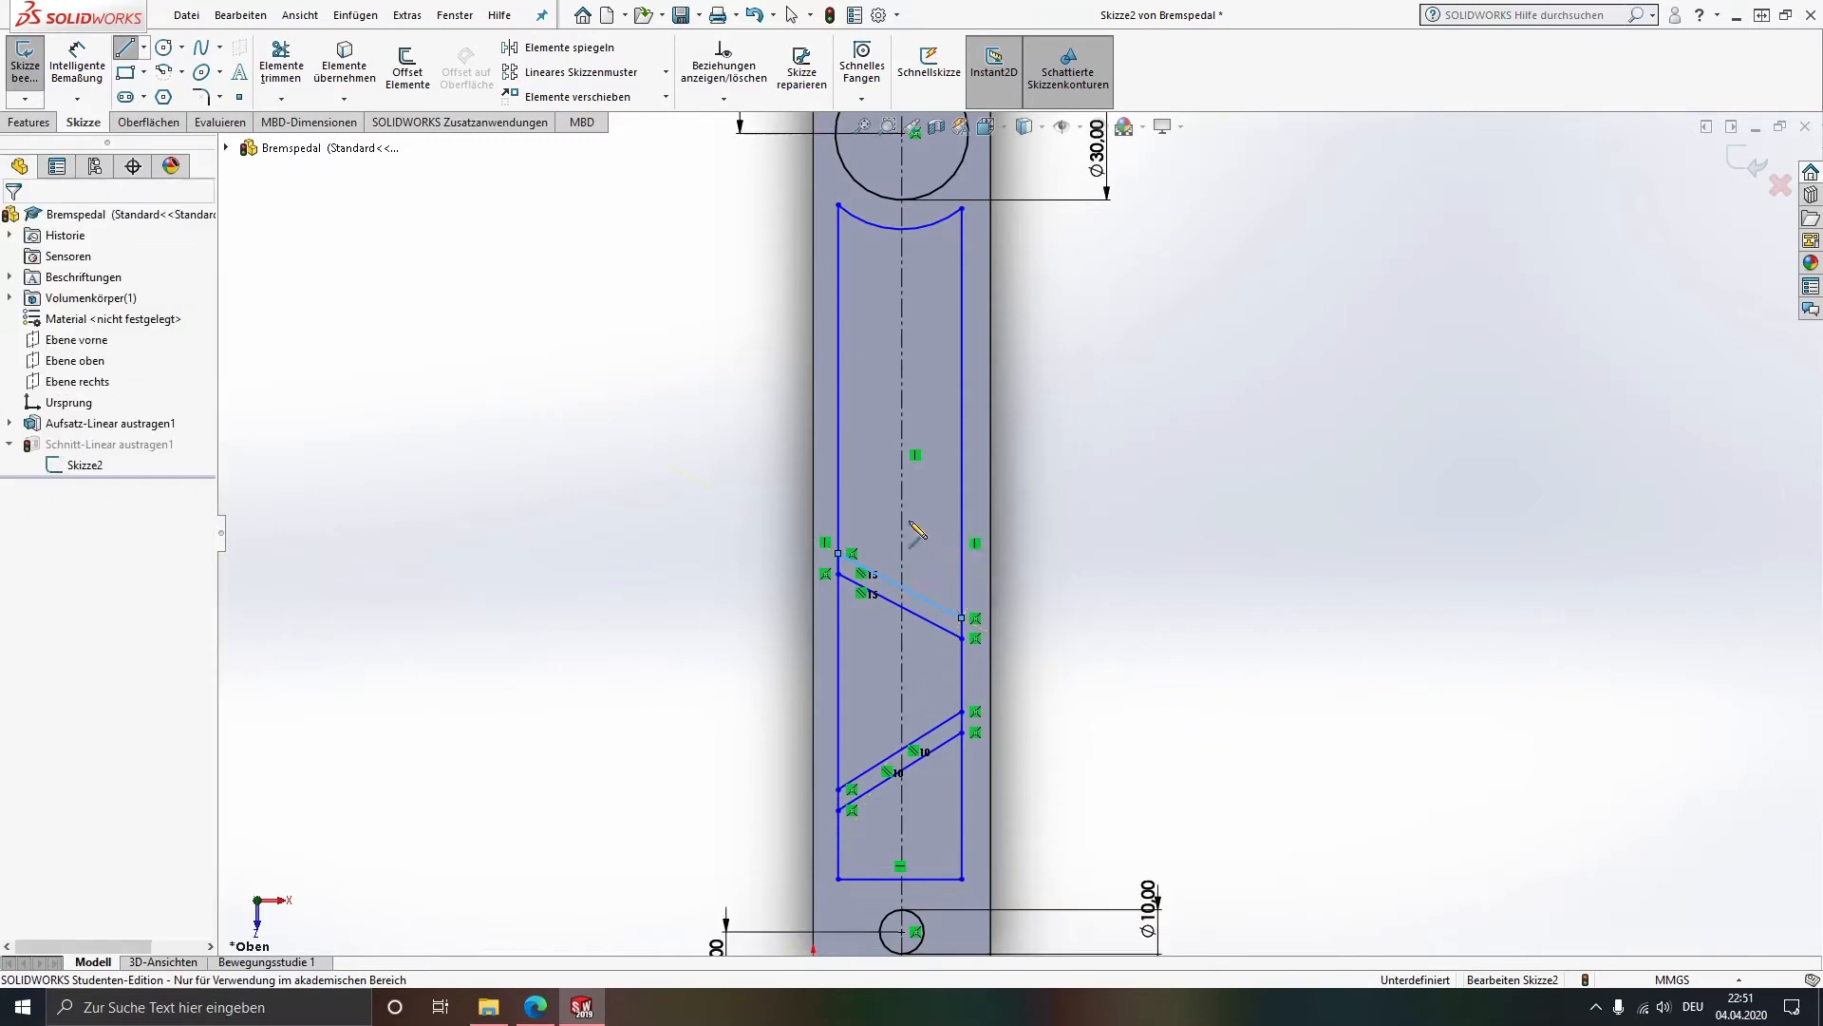
# Step: Sketch two parallel diagonals about 31 mm long in the upper part of the outline, rising from the left to the right vertical line
pyautogui.press('l')
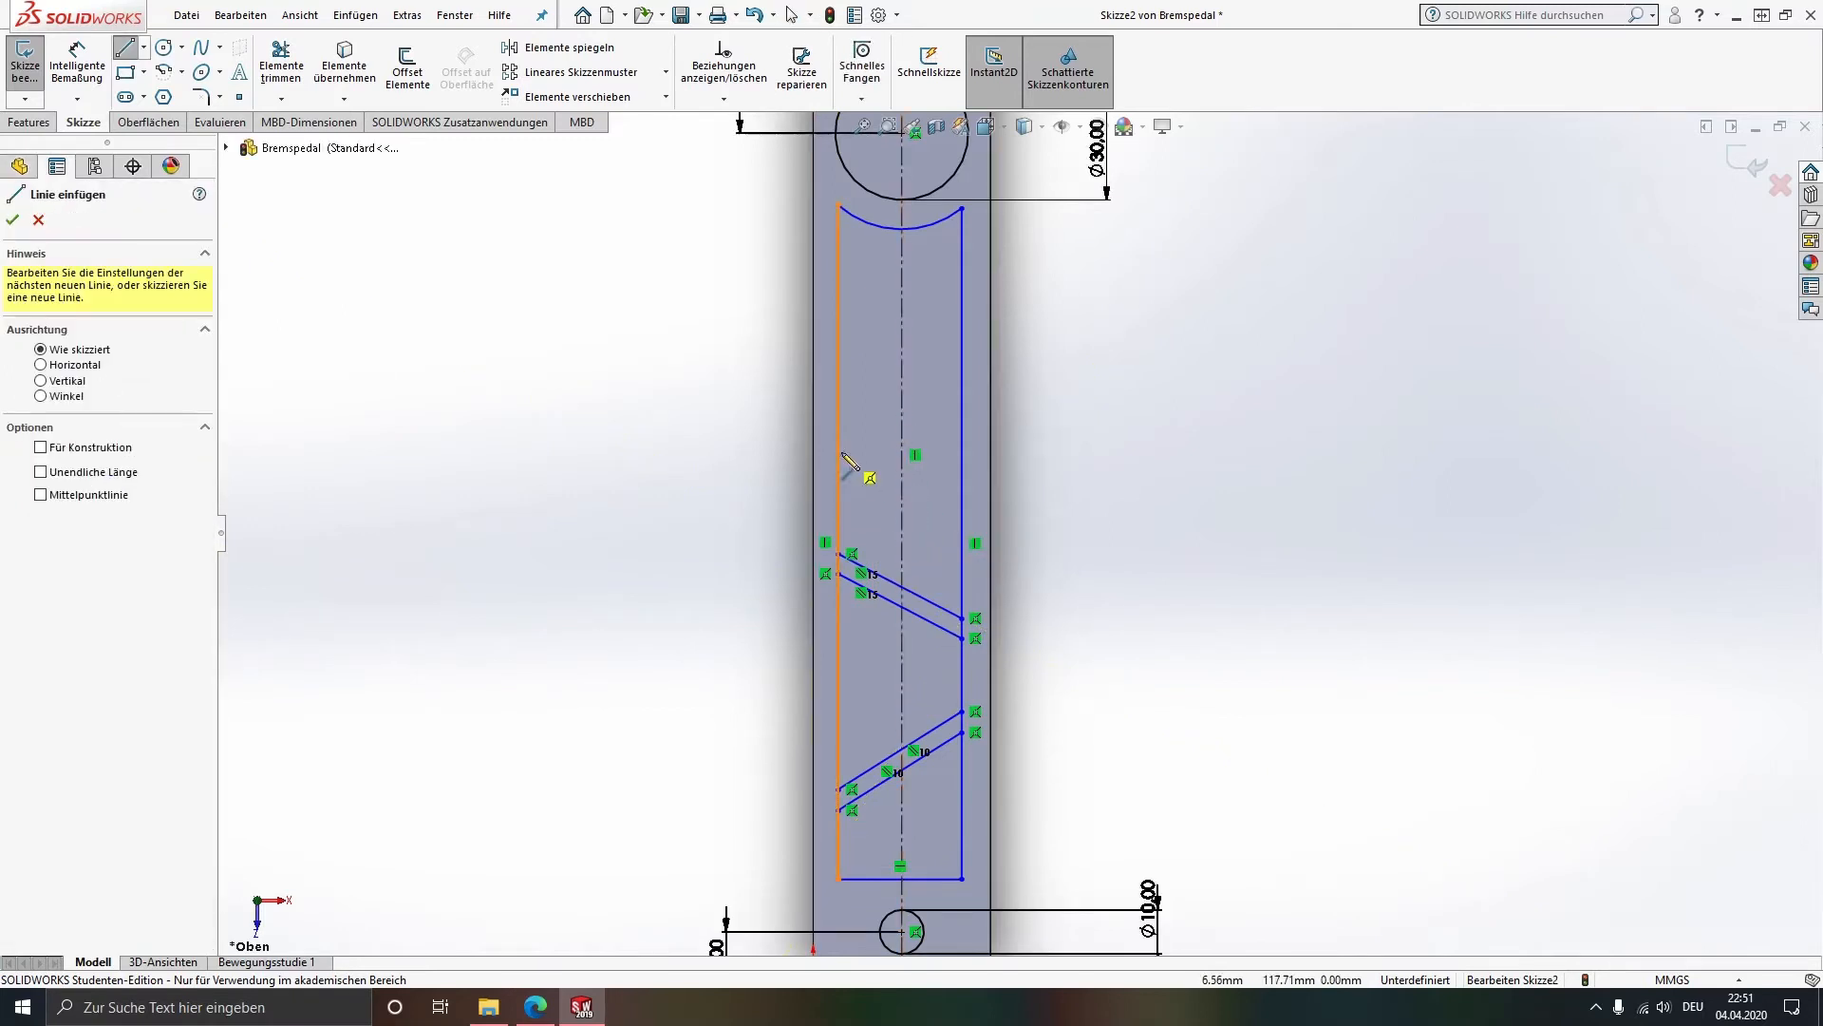
pyautogui.click(840, 449)
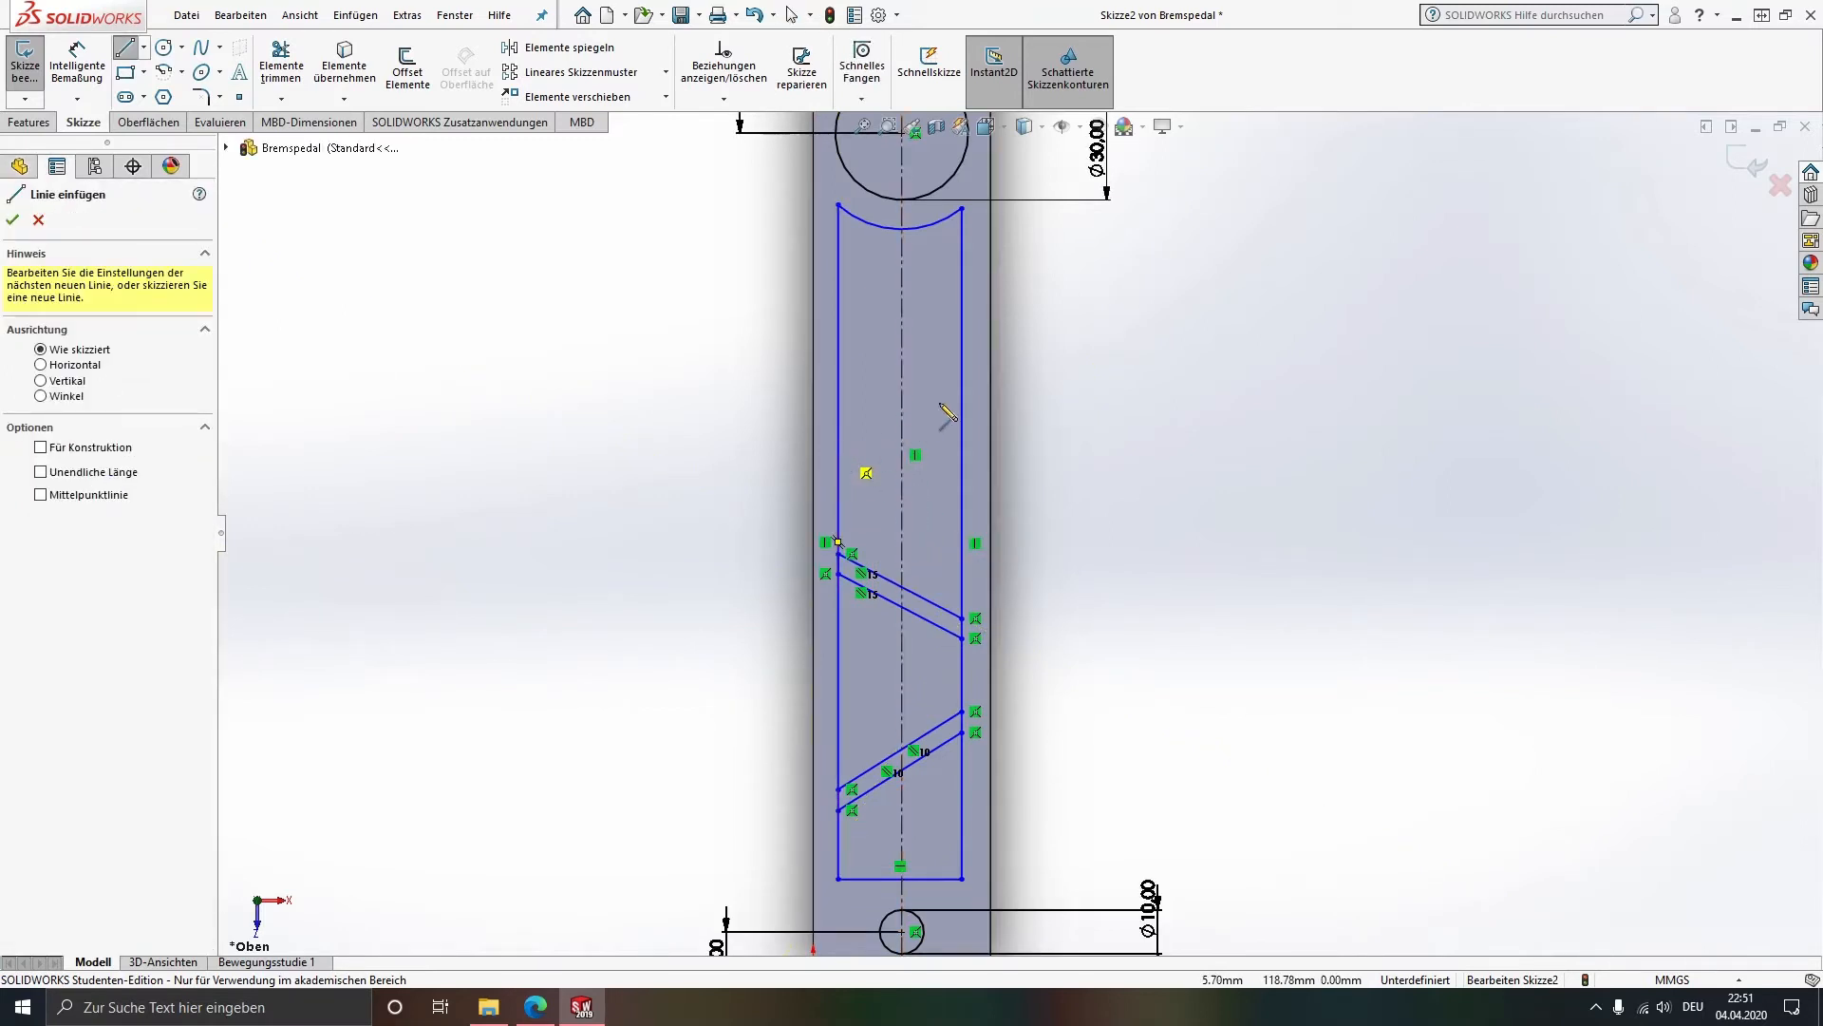
pyautogui.click(962, 392)
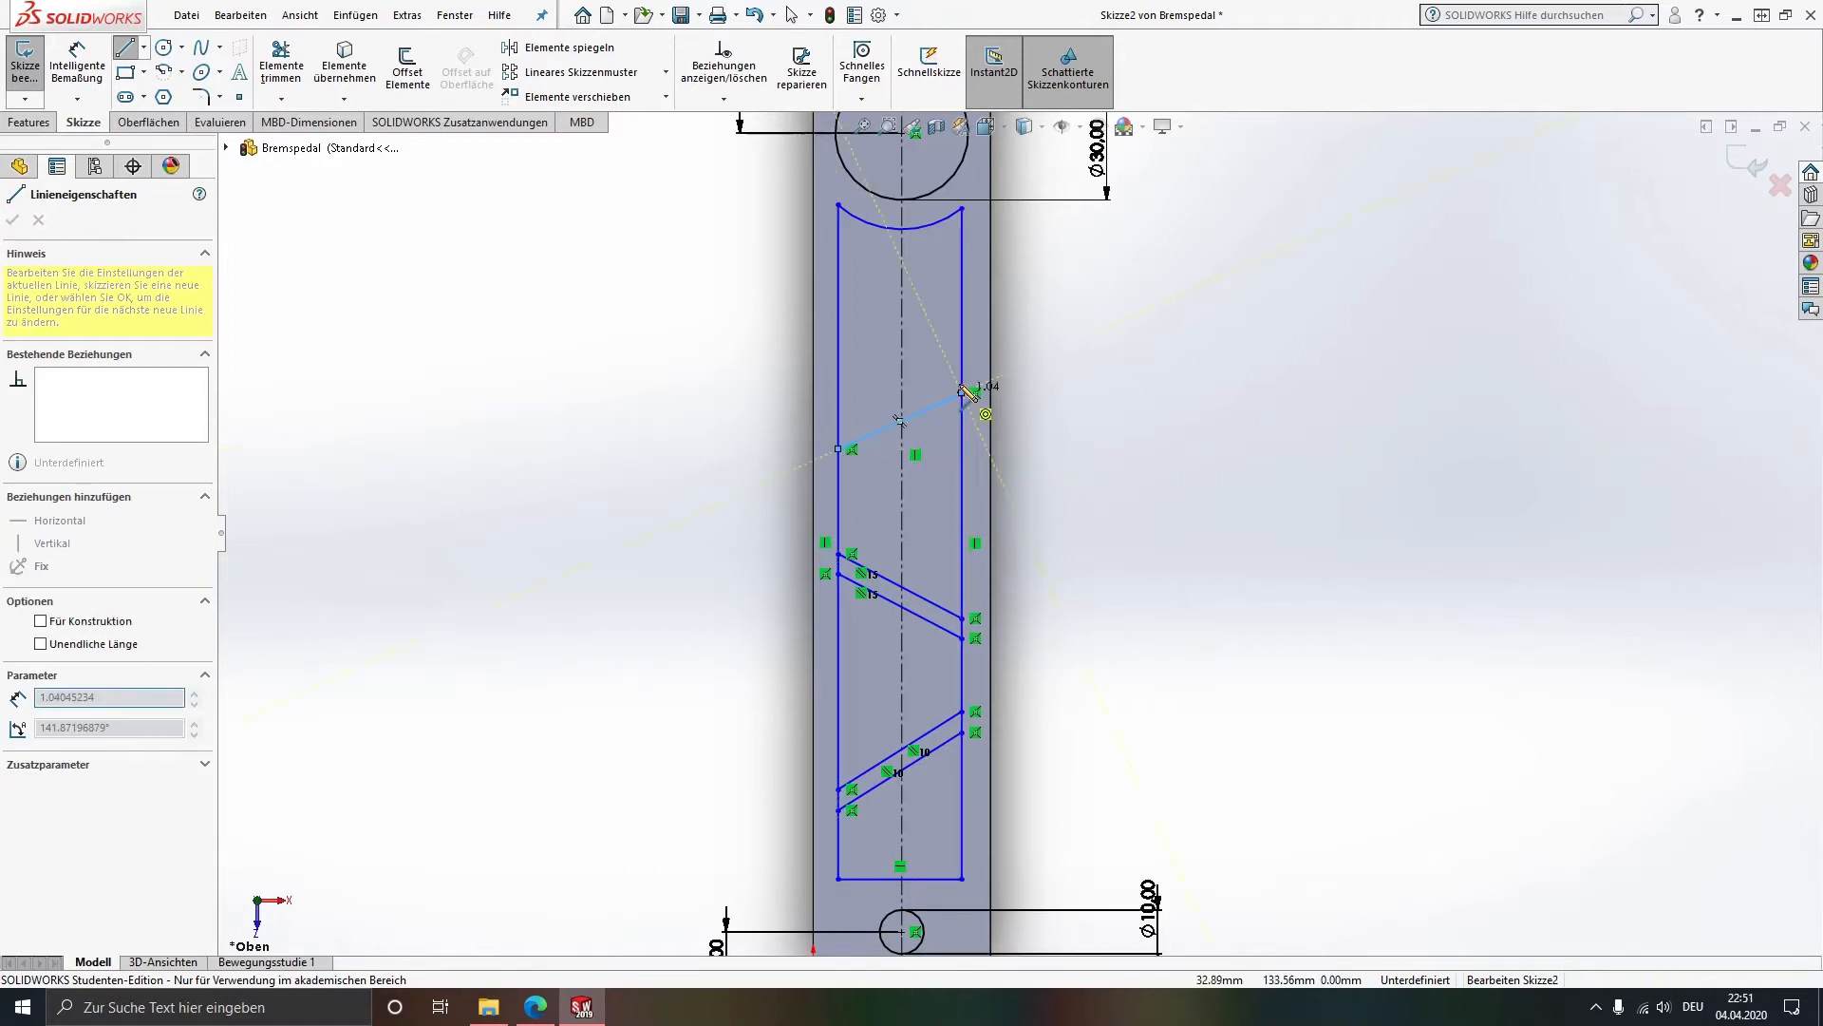
pyautogui.click(962, 362)
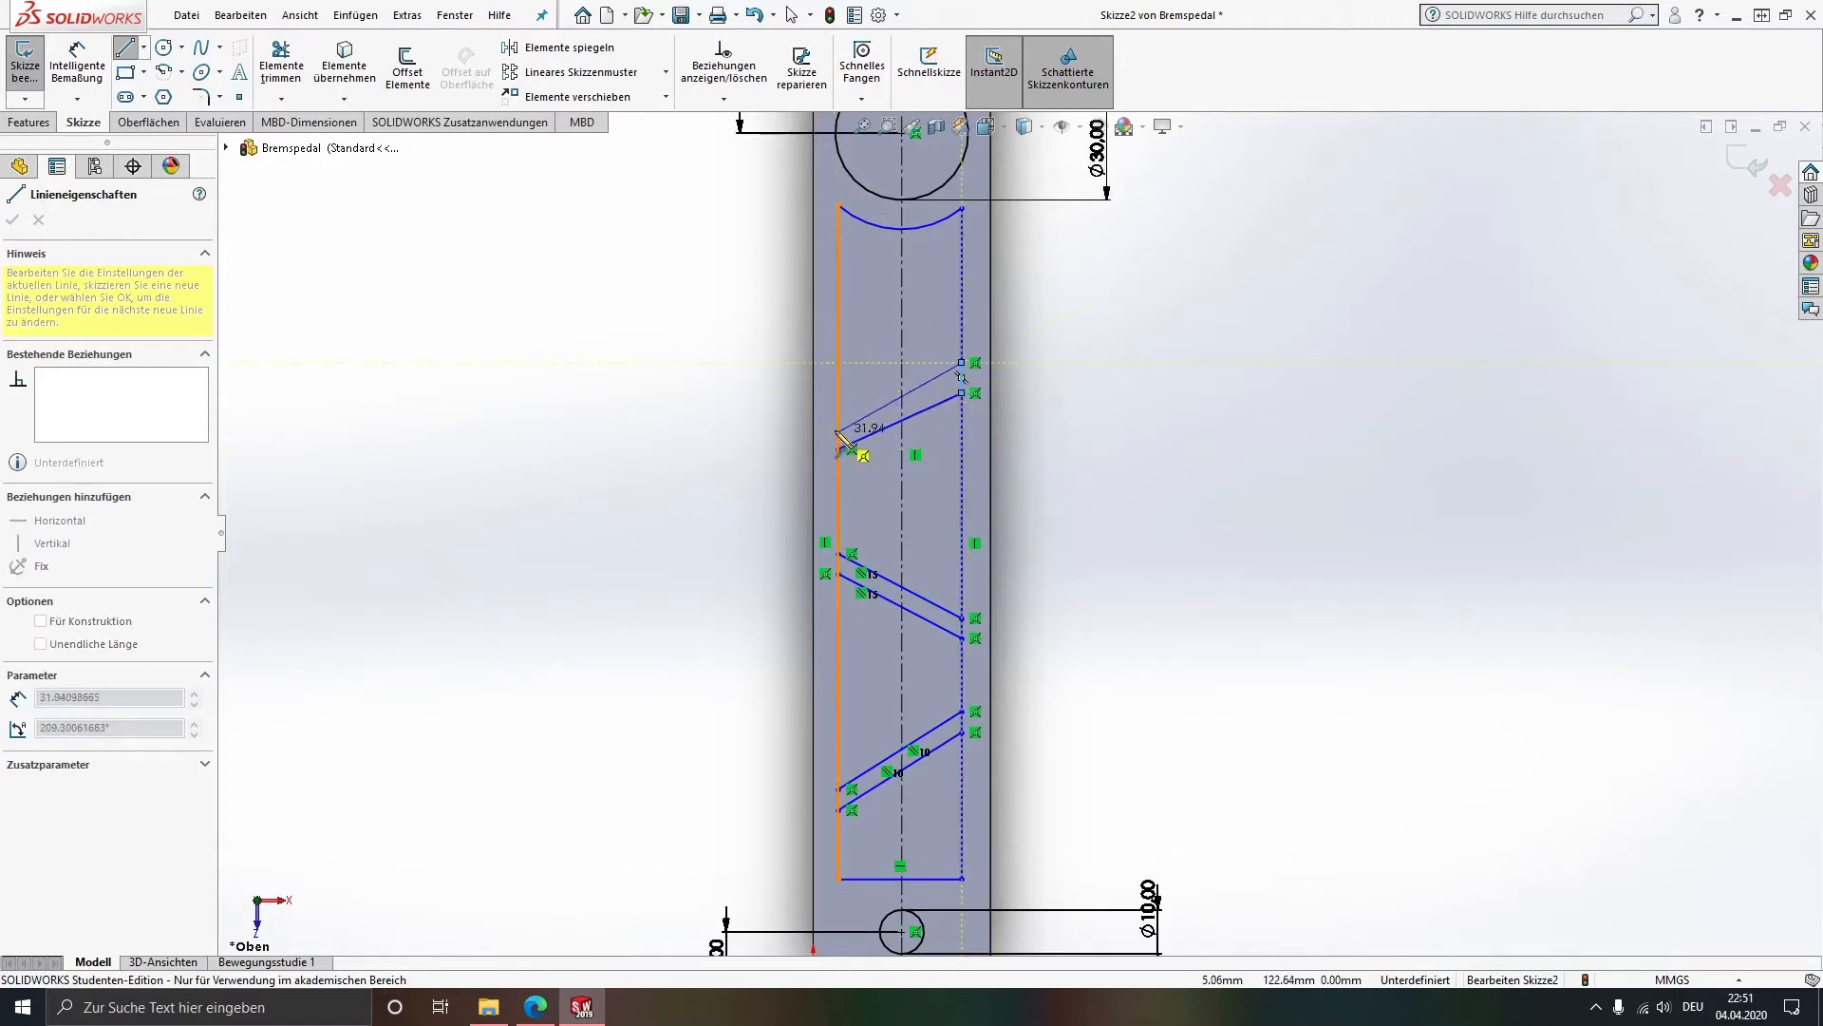
pyautogui.click(838, 417)
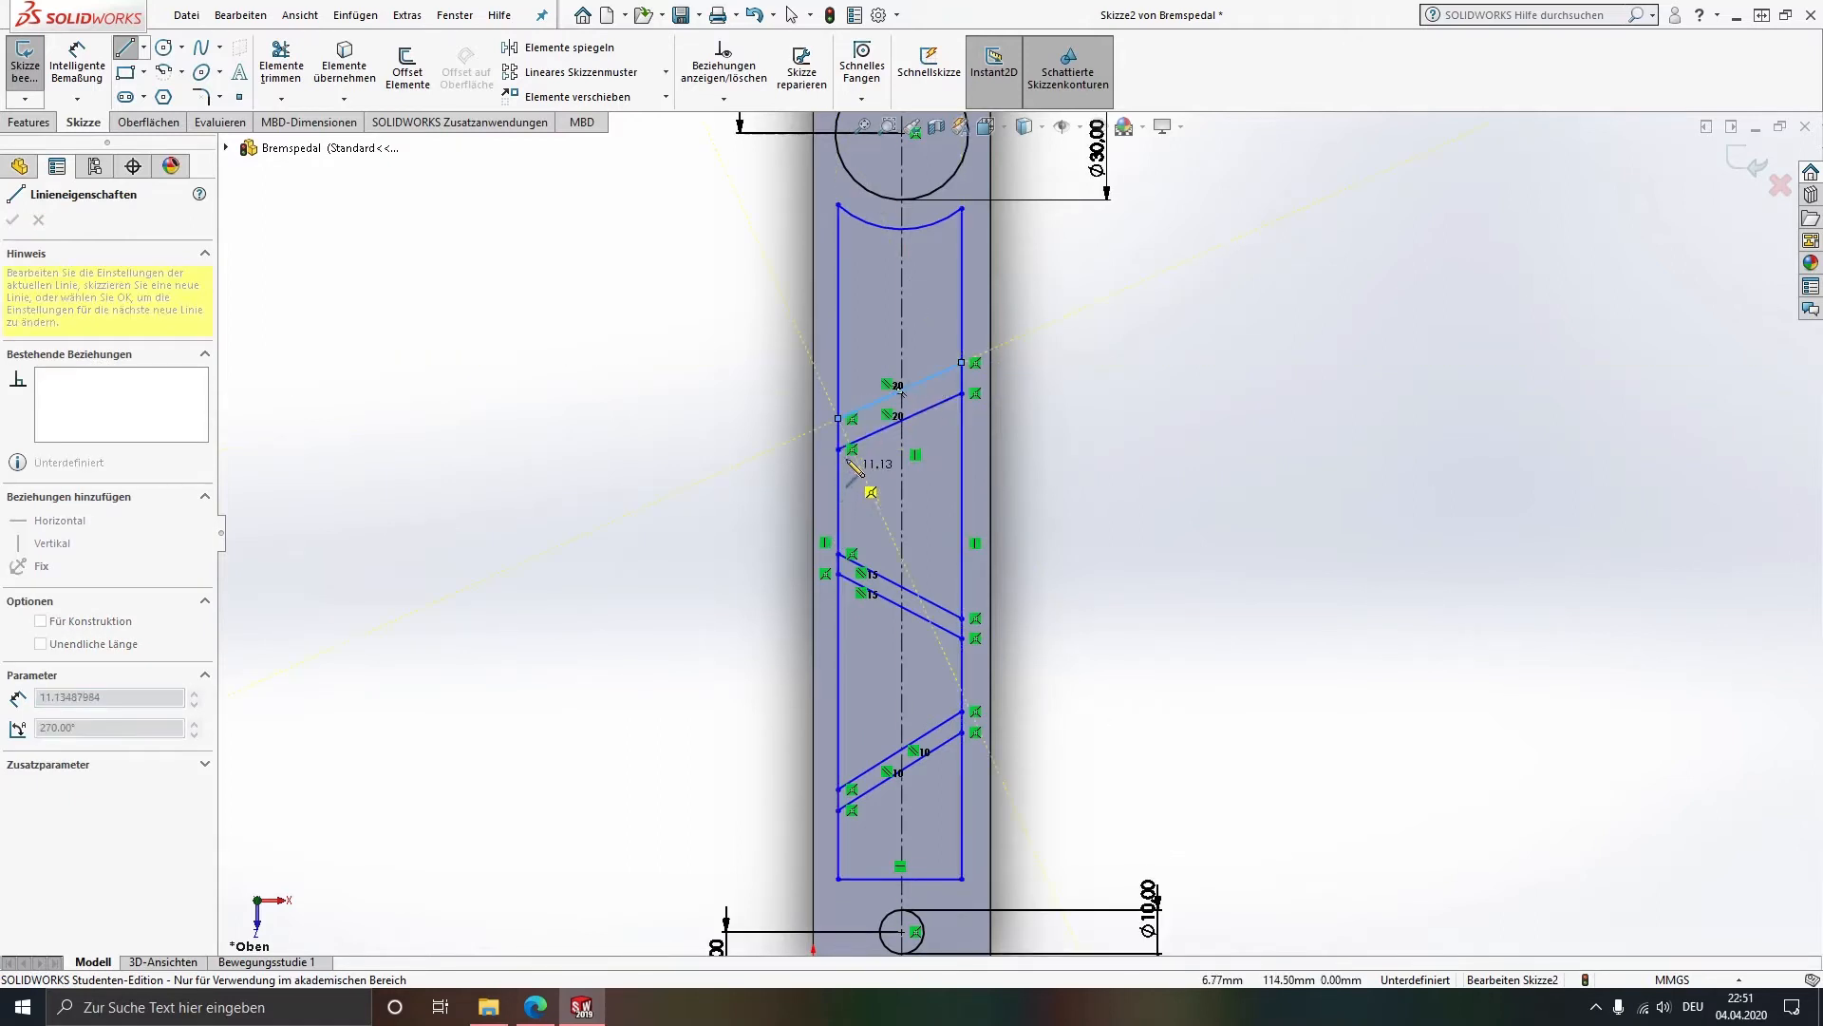
pyautogui.press('Escape')
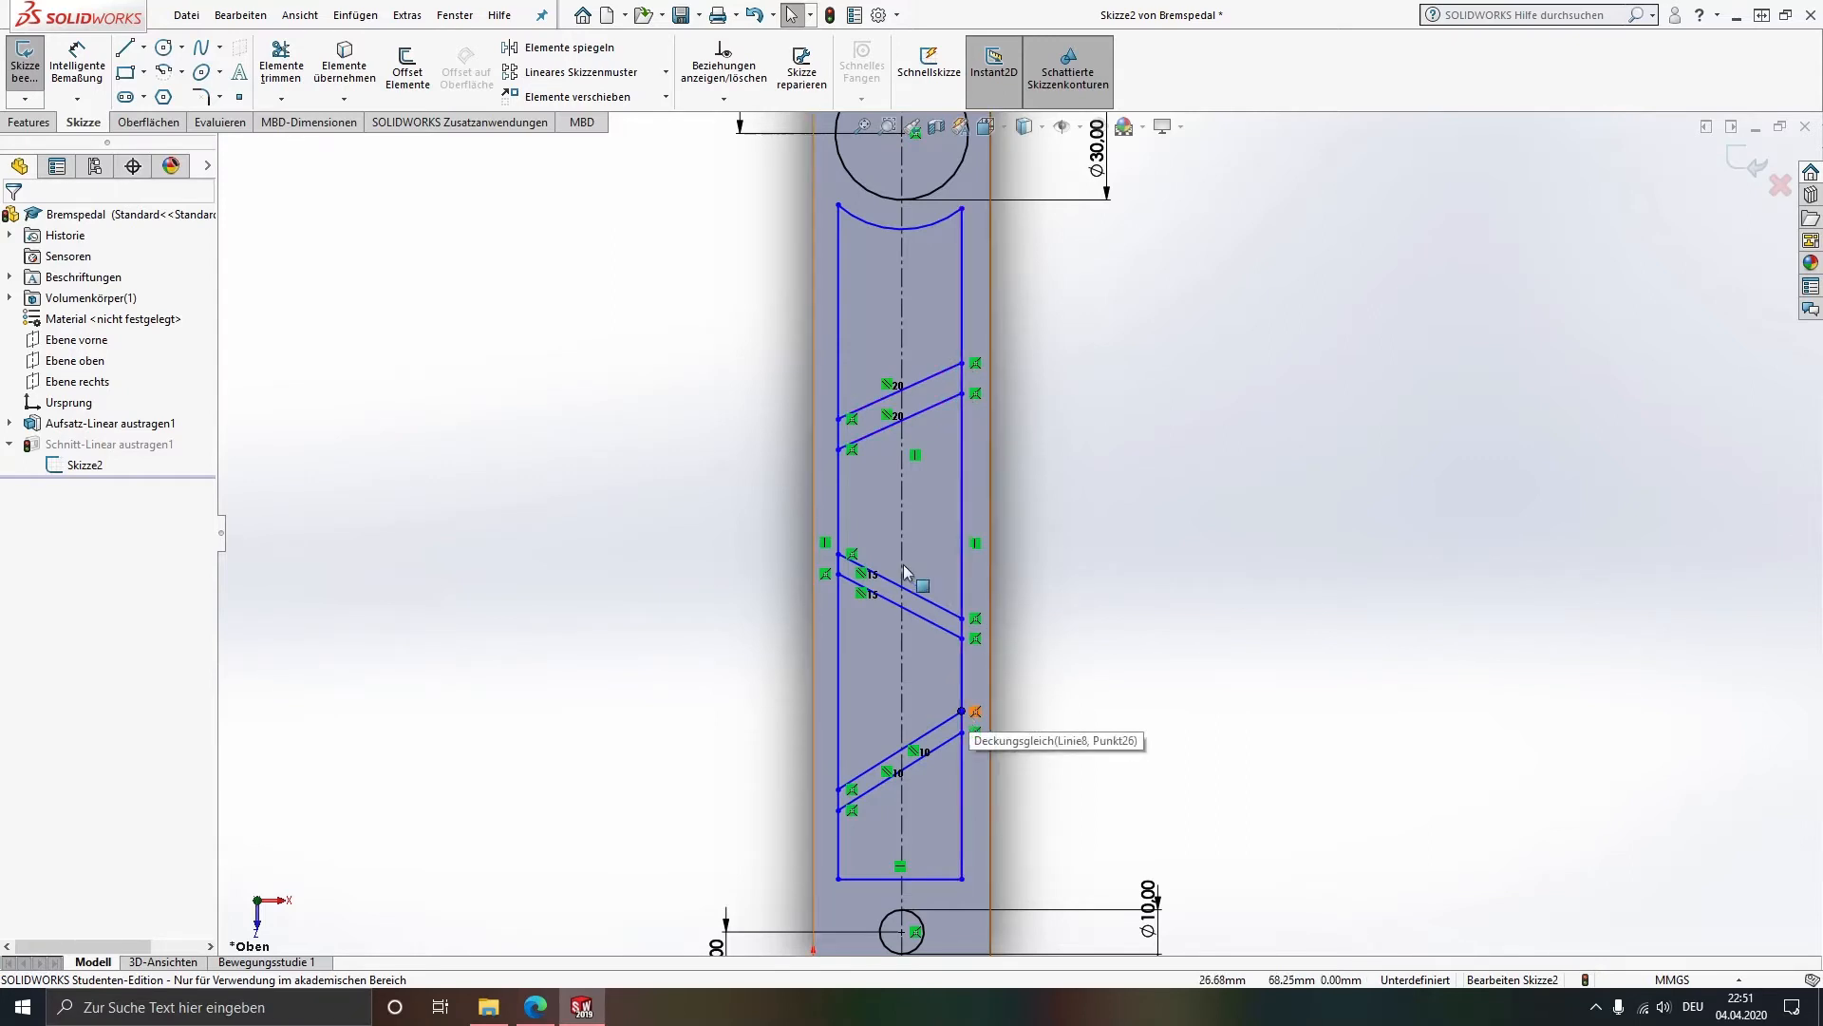
# Step: Dimension the distance between the two upper diagonal lines to 2 mm
pyautogui.keyDown('ctrl'); pyautogui.moveTo(954, 710); pyautogui.dragTo(951, 641, button='middle'); pyautogui.keyUp('ctrl')
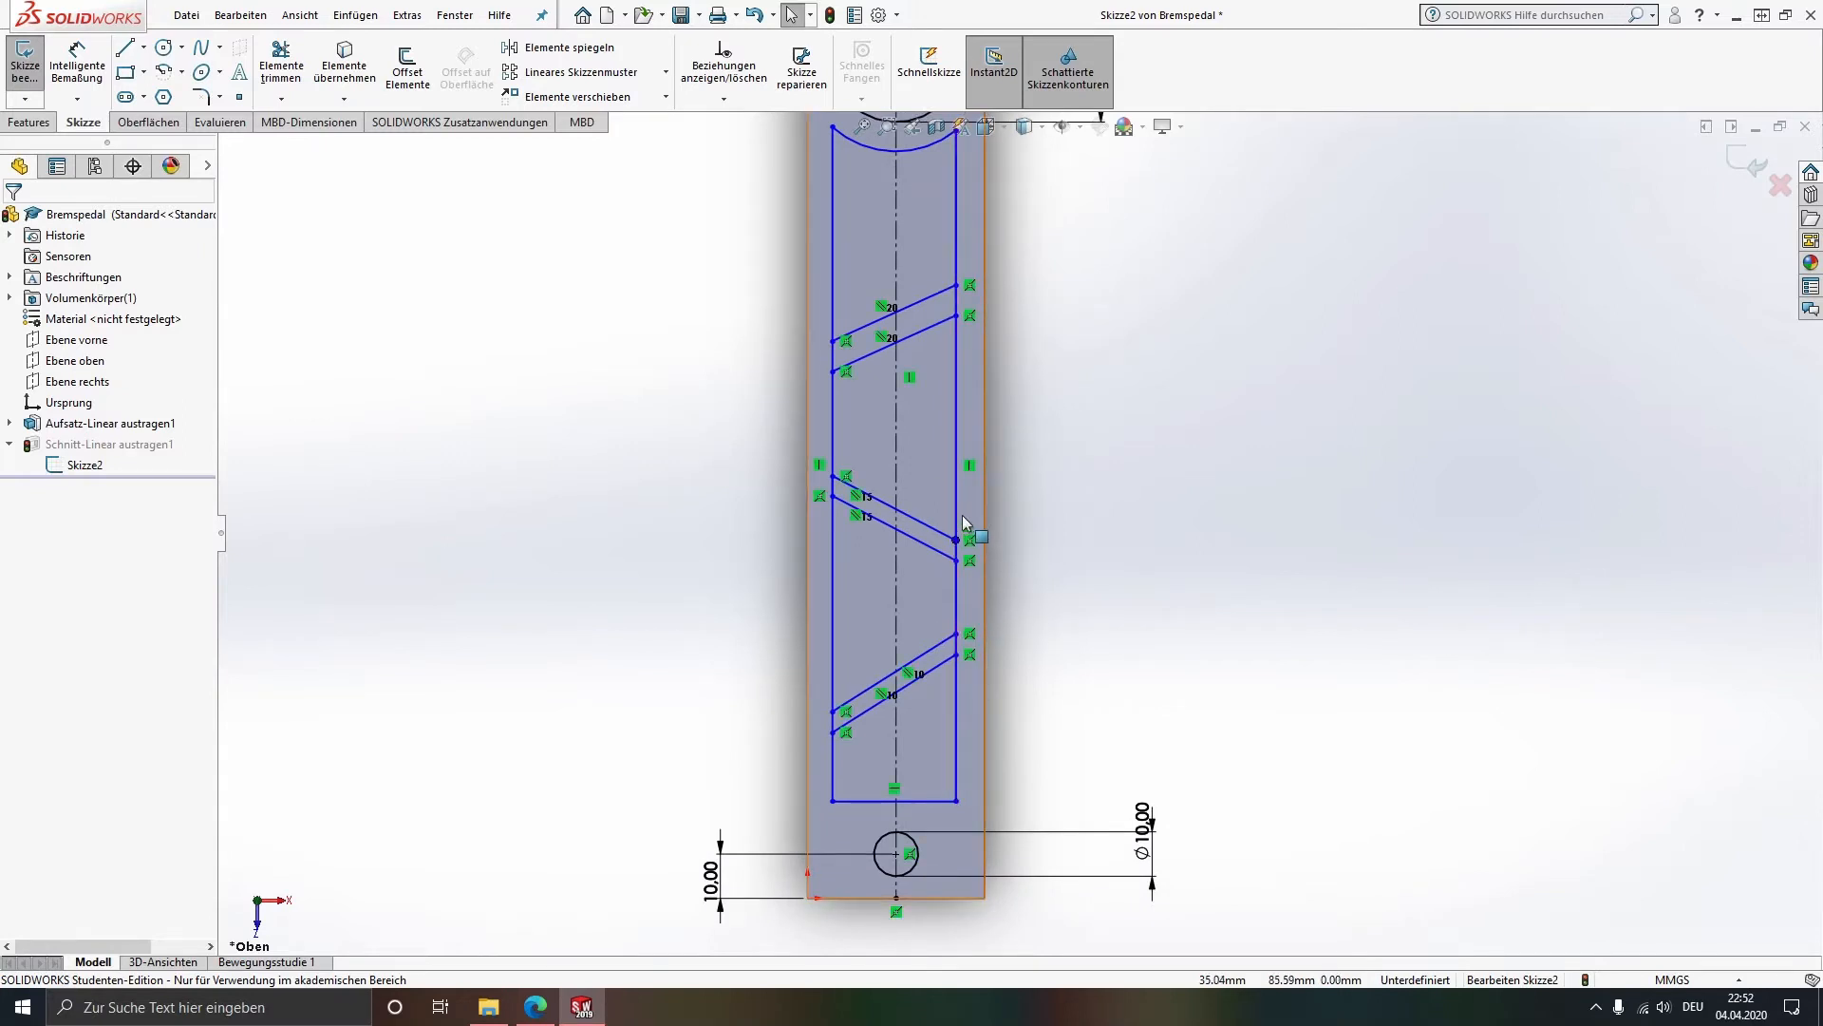
pyautogui.scroll(-1, 947, 461)
pyautogui.scroll(2, 947, 454)
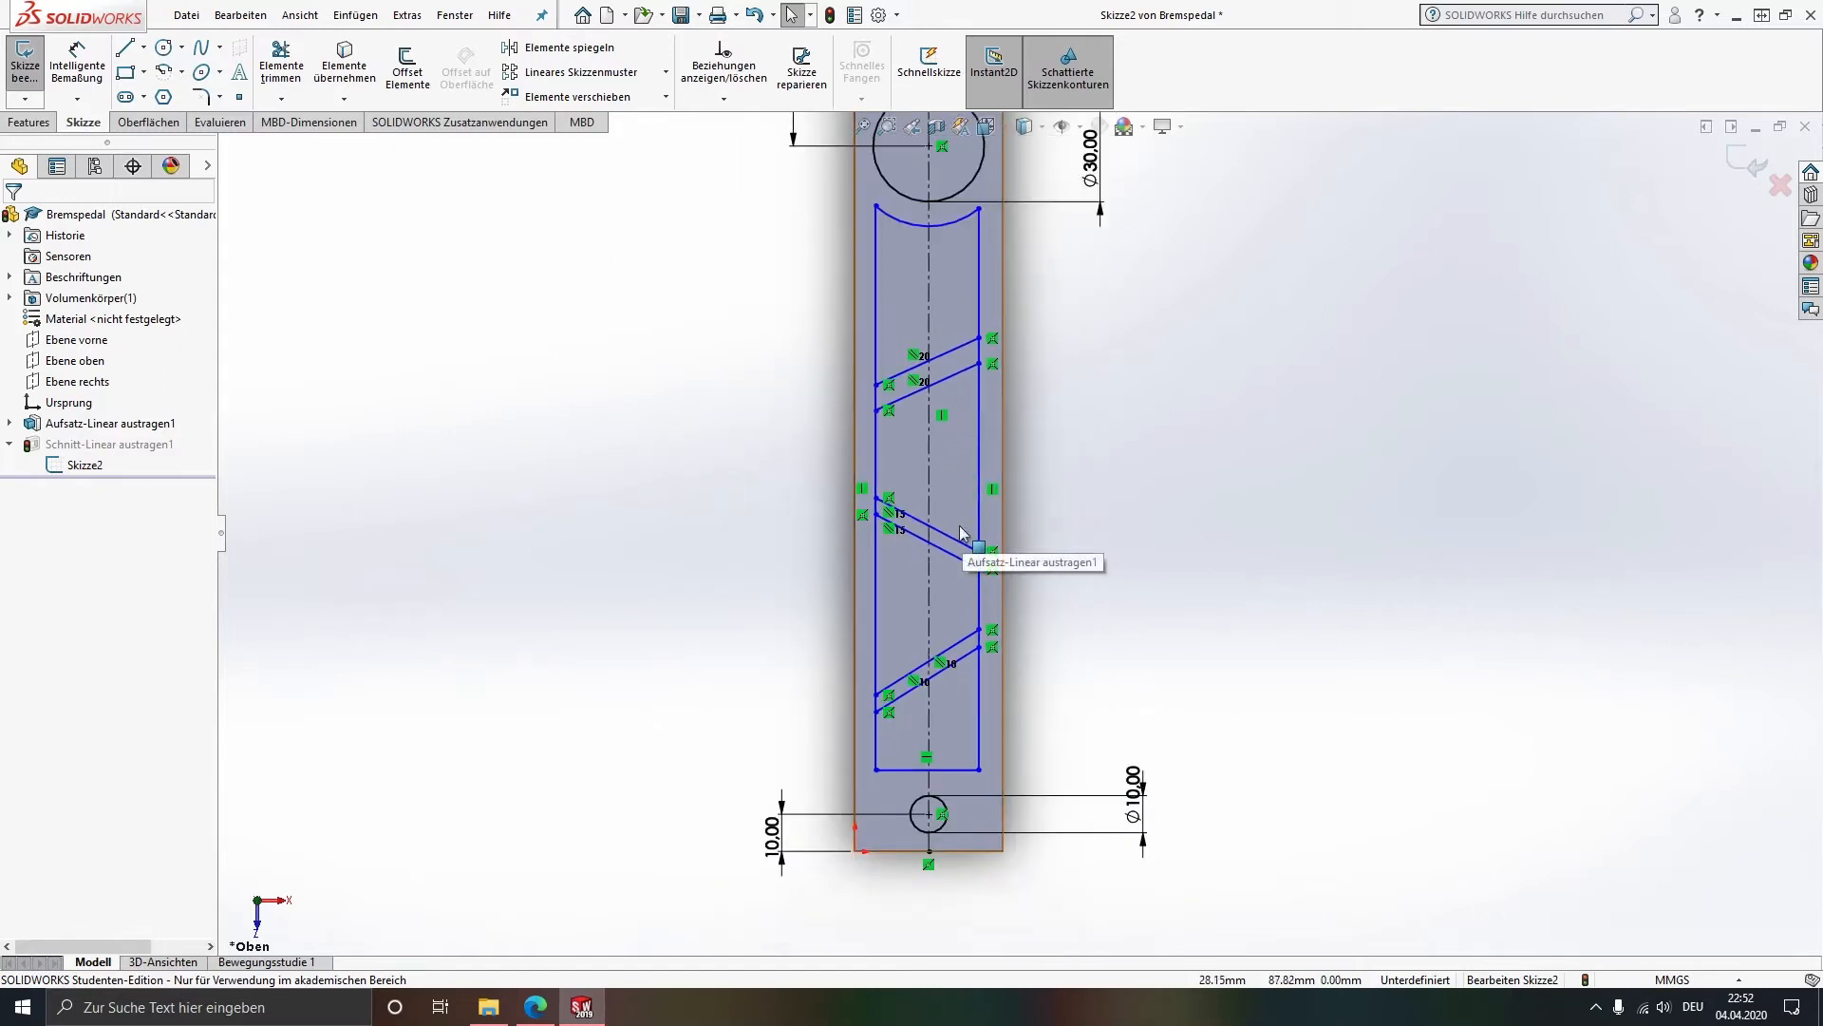
pyautogui.click(59, 70)
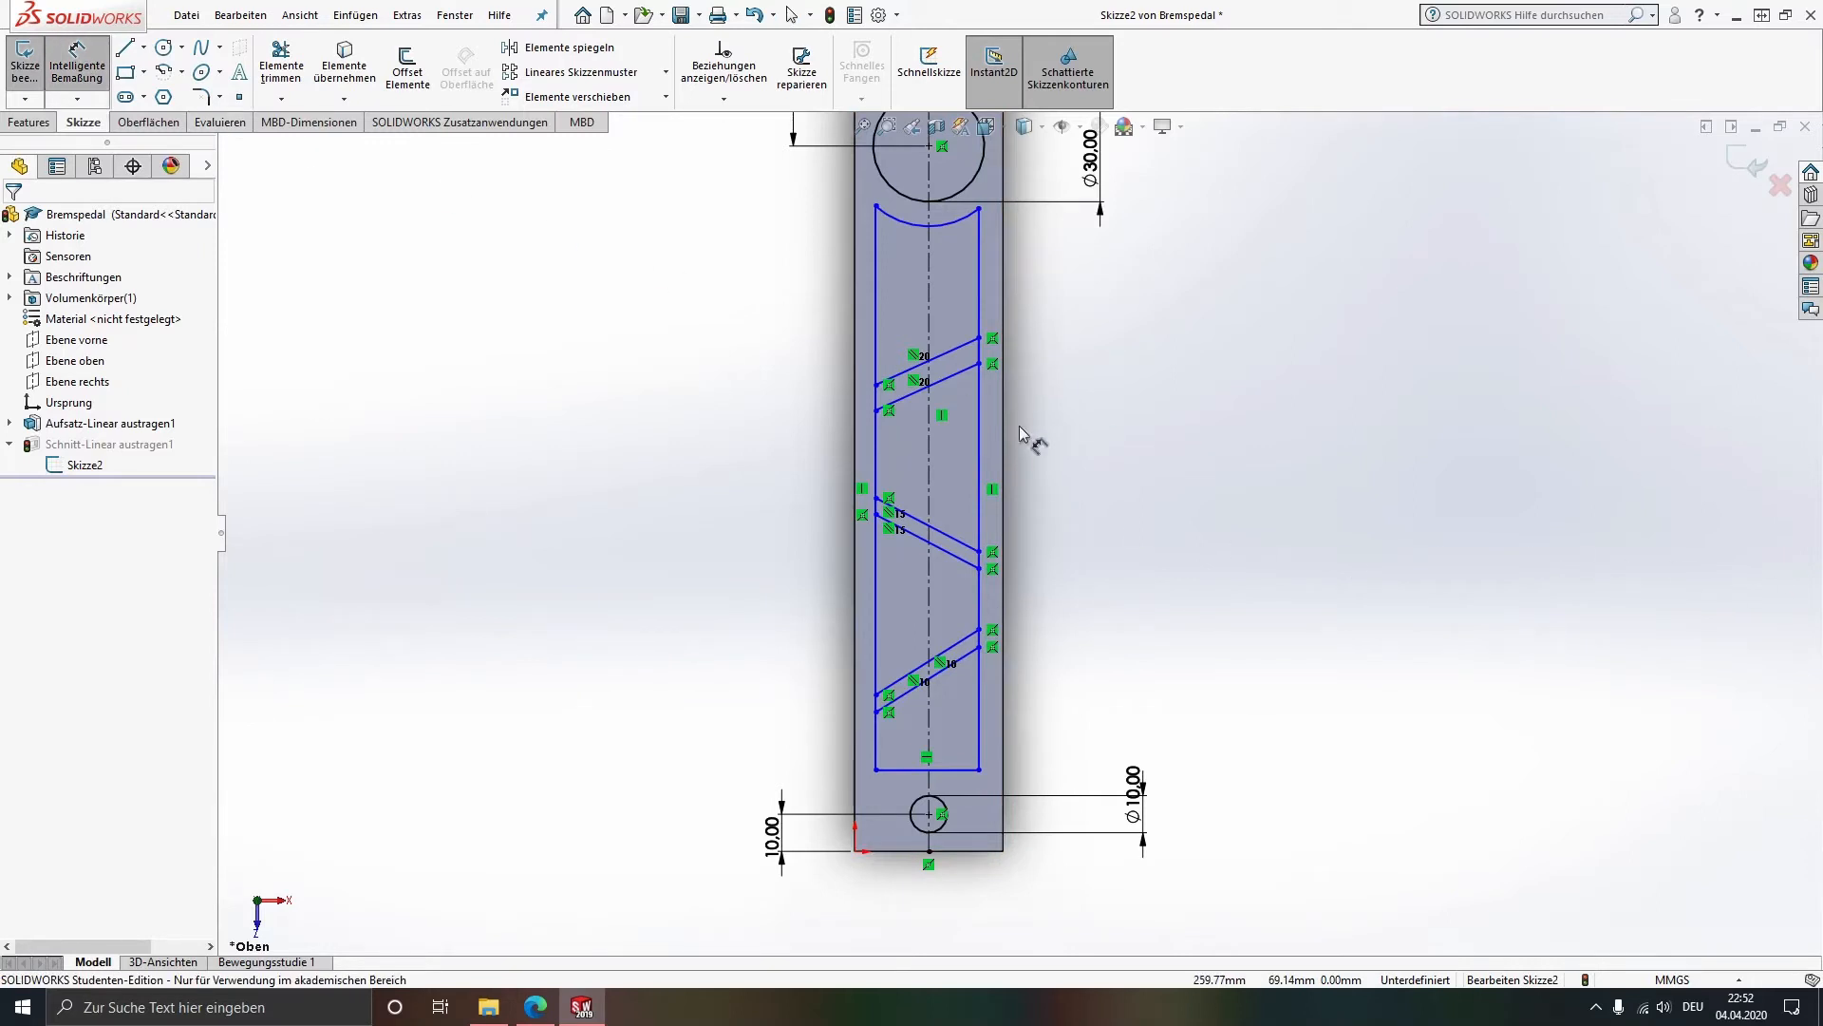
pyautogui.click(950, 377)
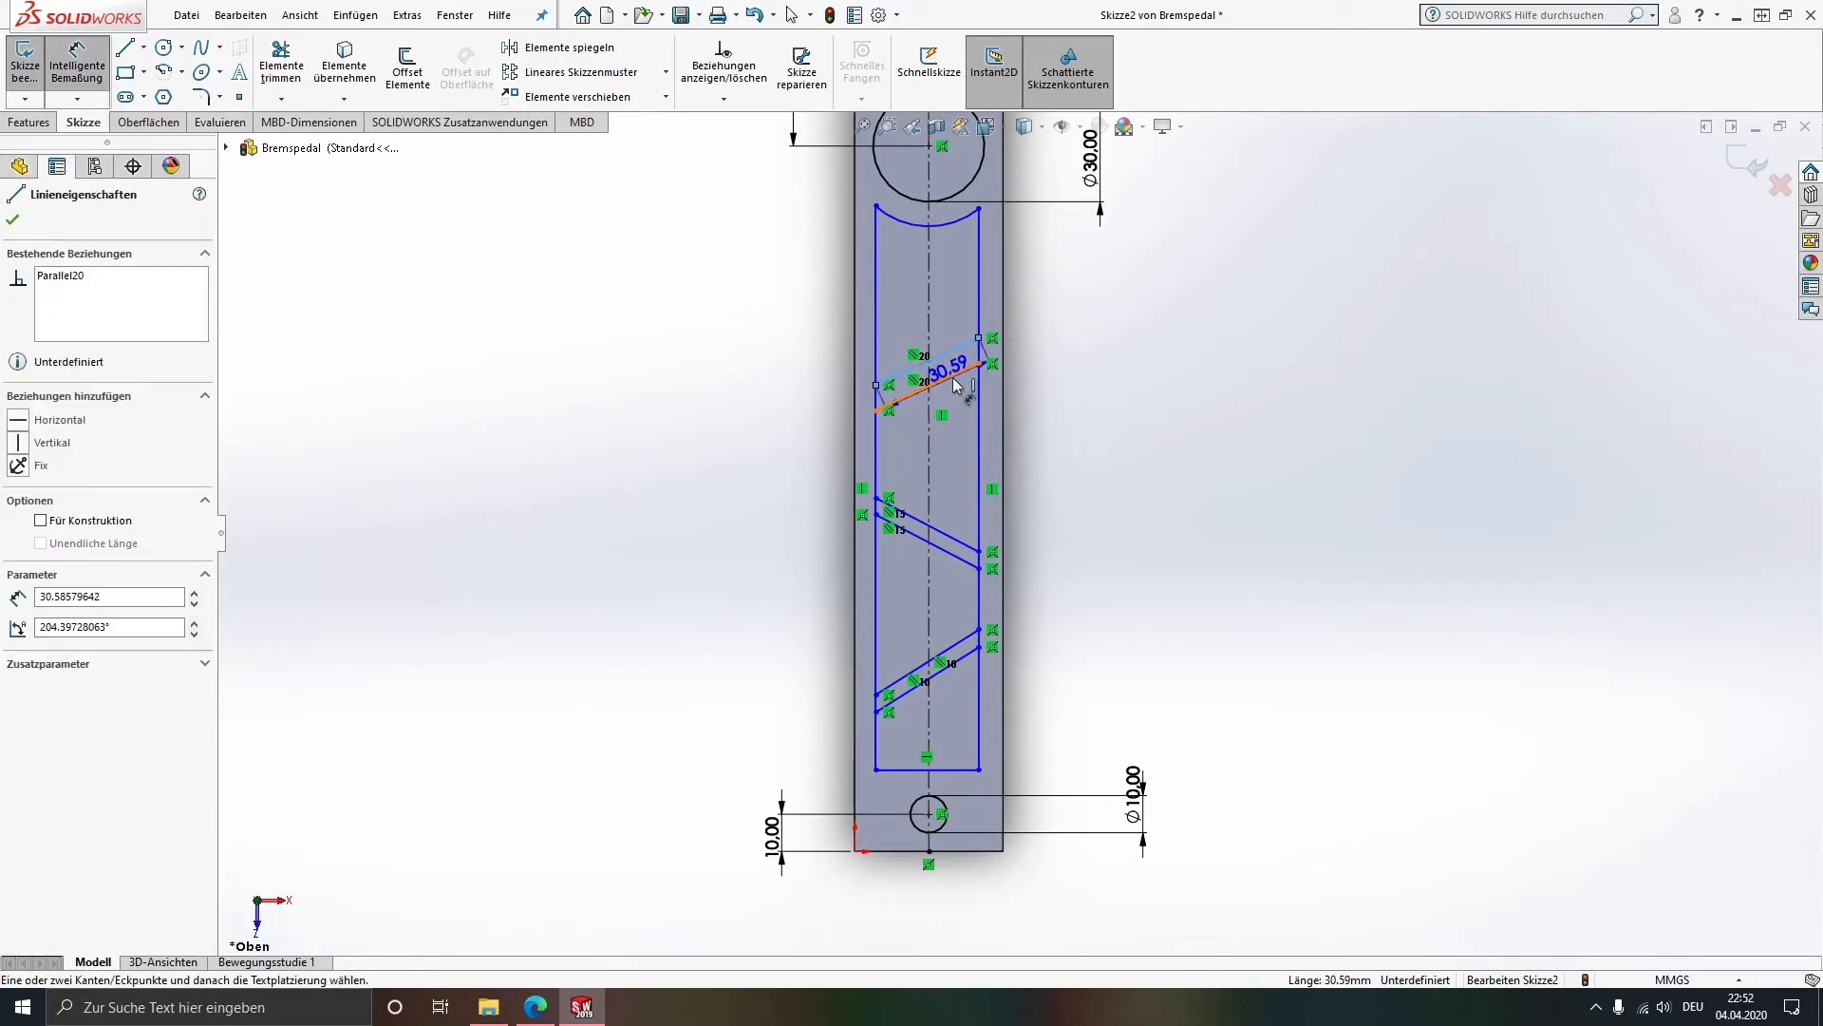
pyautogui.click(955, 348)
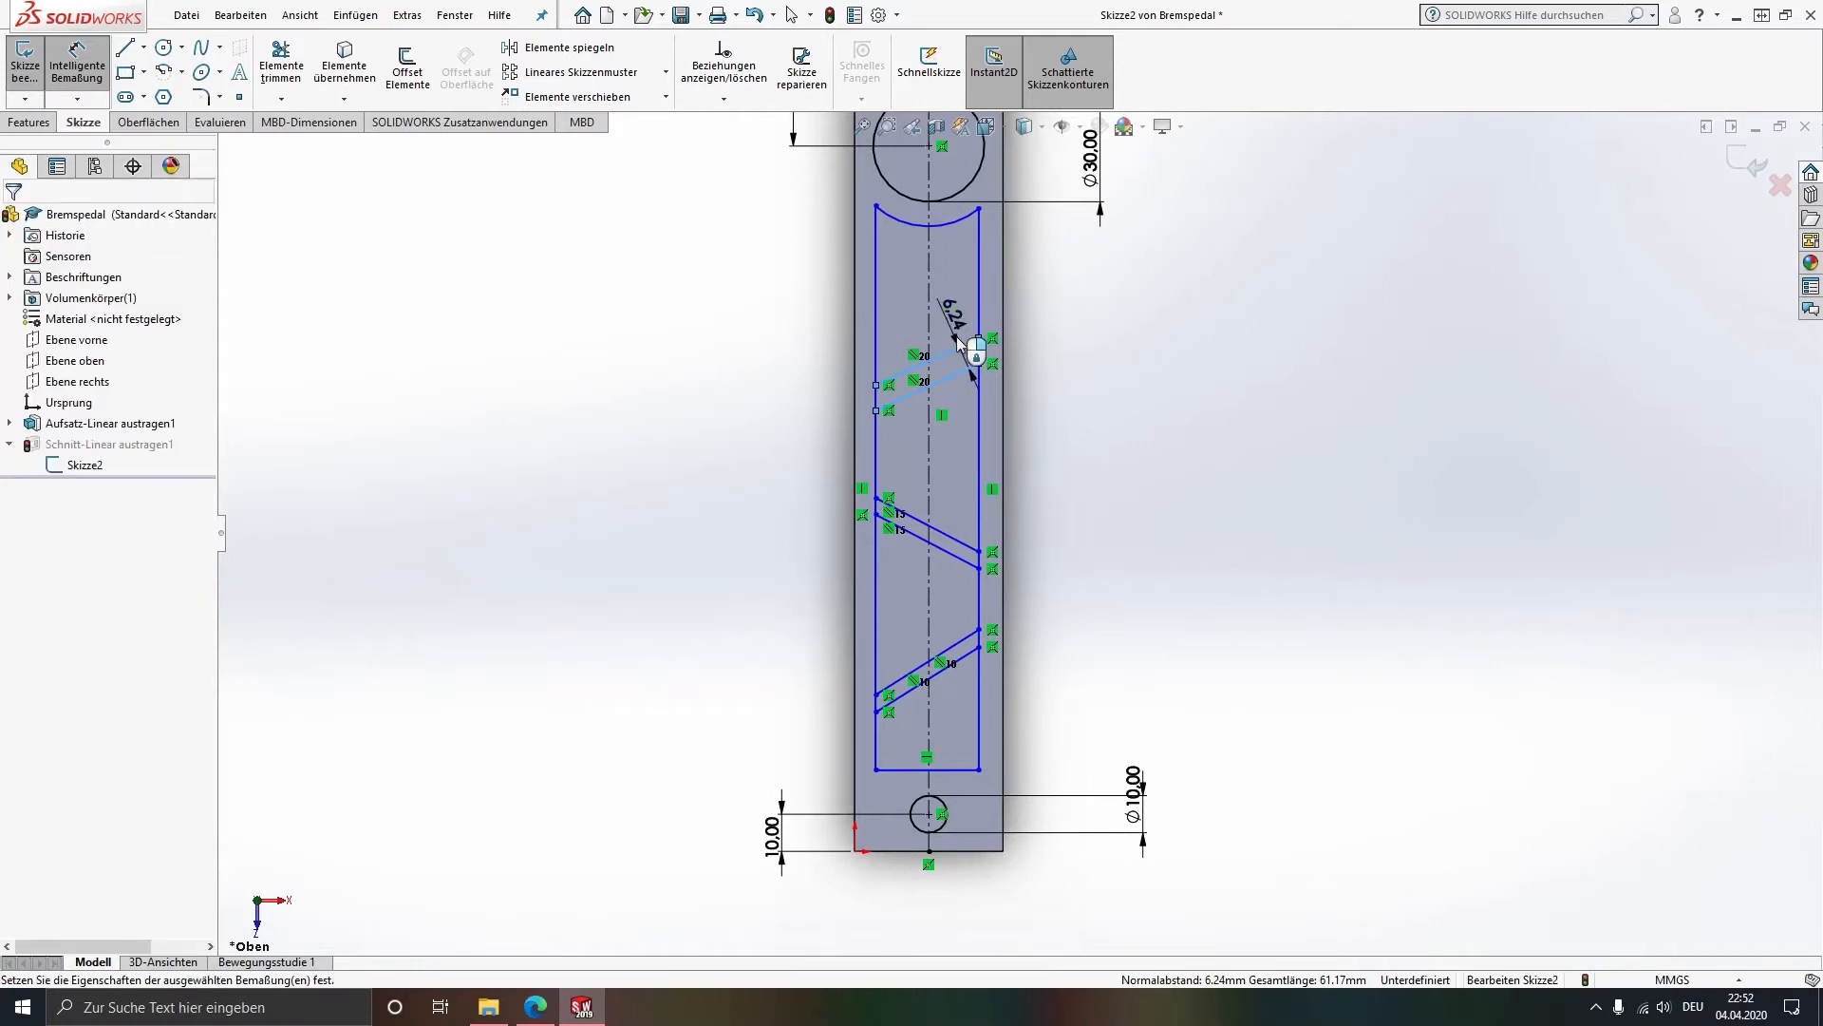
pyautogui.click(958, 337)
pyautogui.write('2')
pyautogui.press('Return')
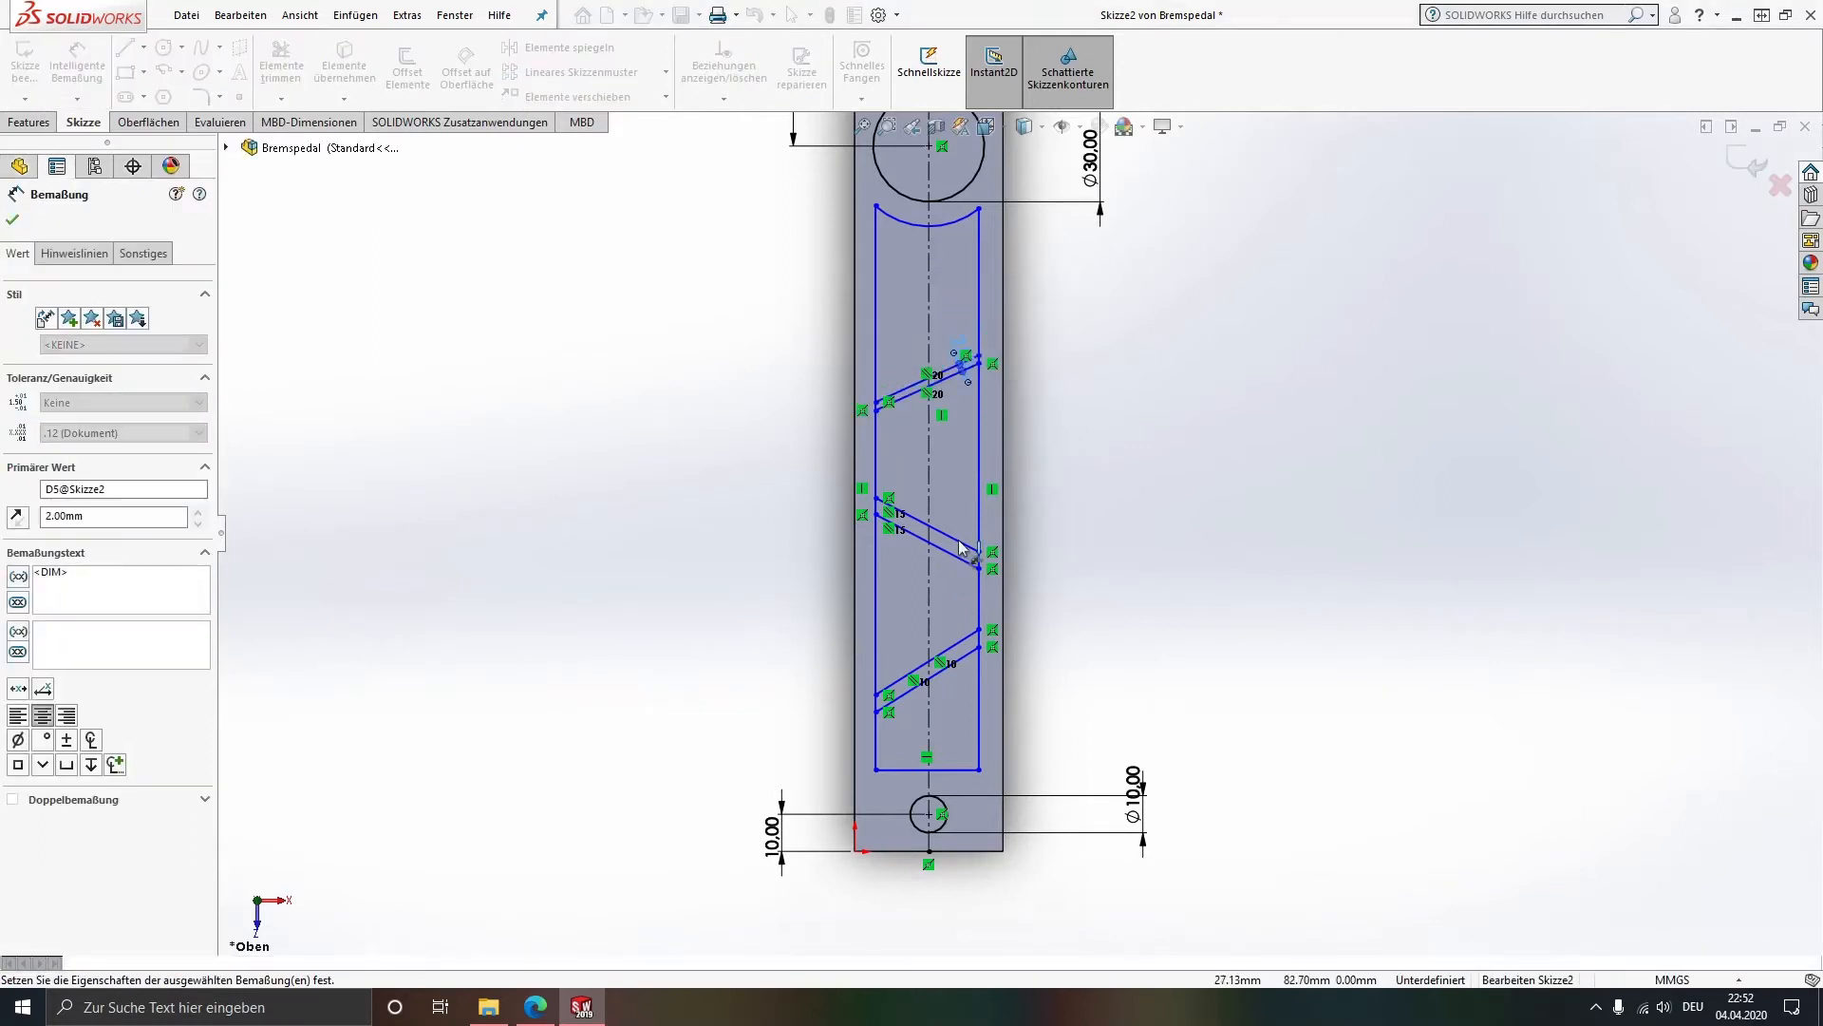
# Step: Dimension the distance between the lines of the middle and of the lower diagonal pair to 2 mm each
pyautogui.click(961, 544)
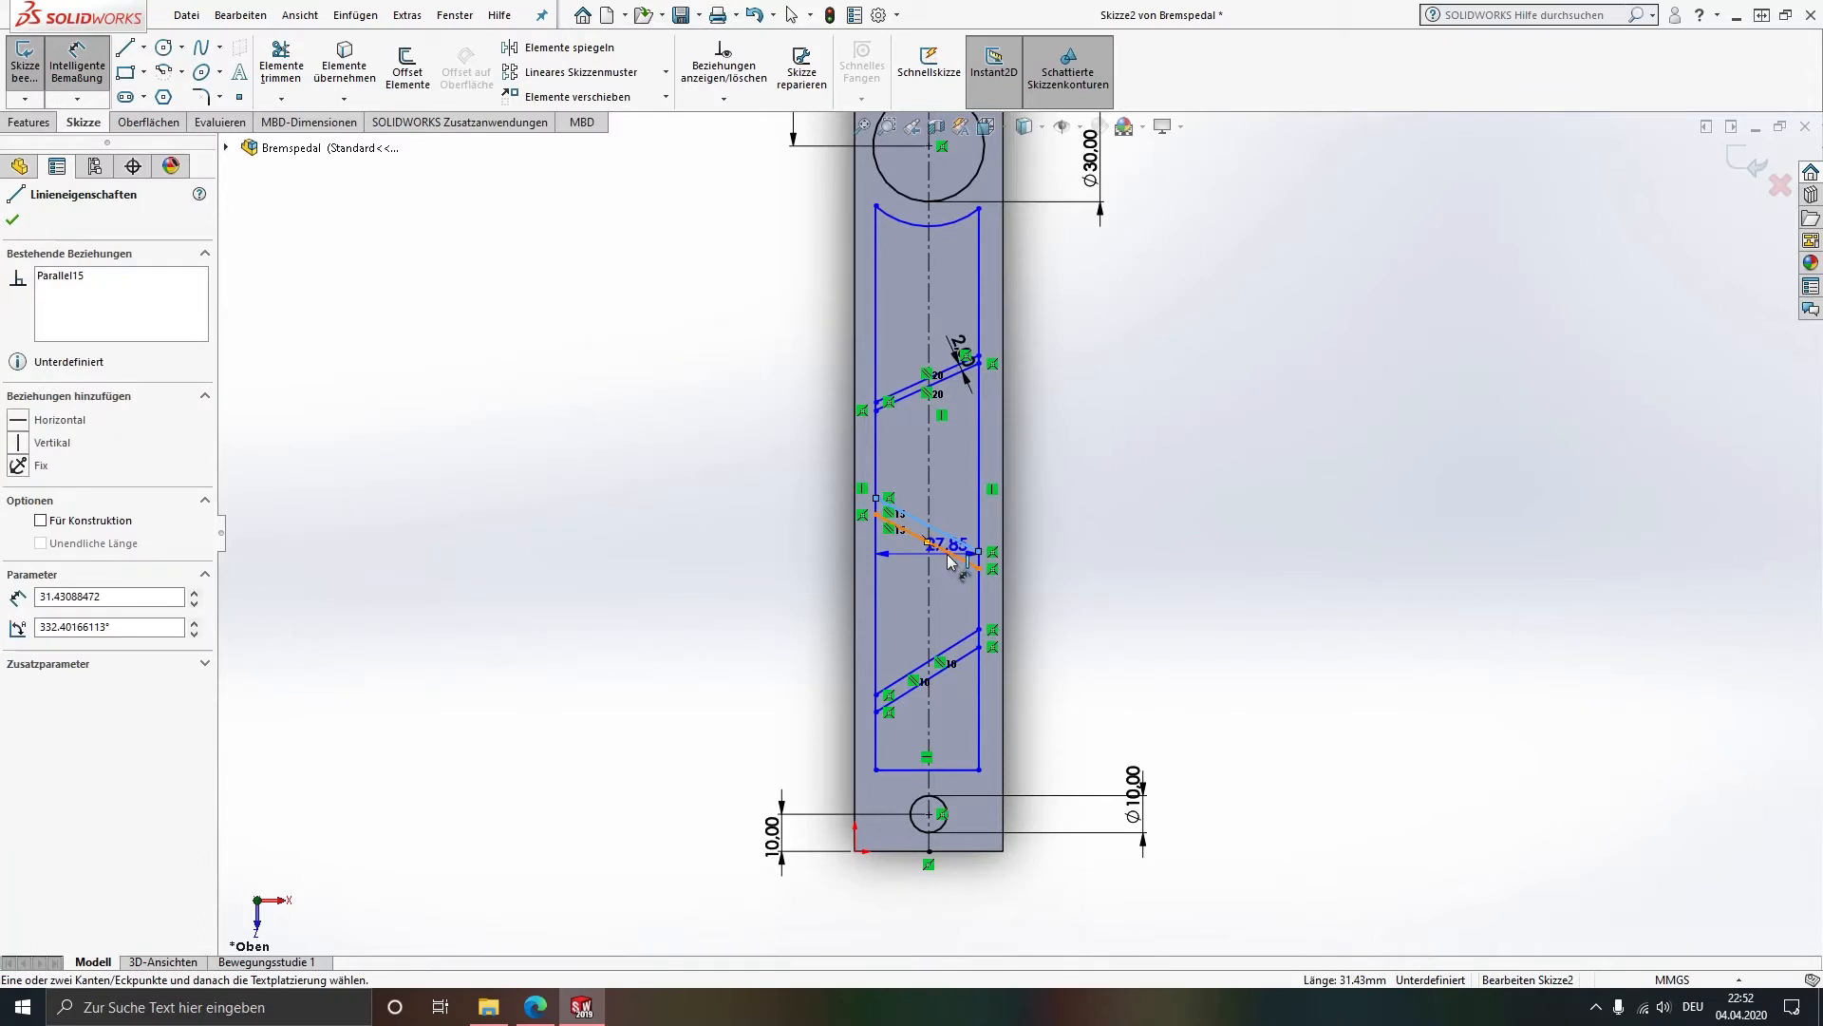
pyautogui.click(943, 589)
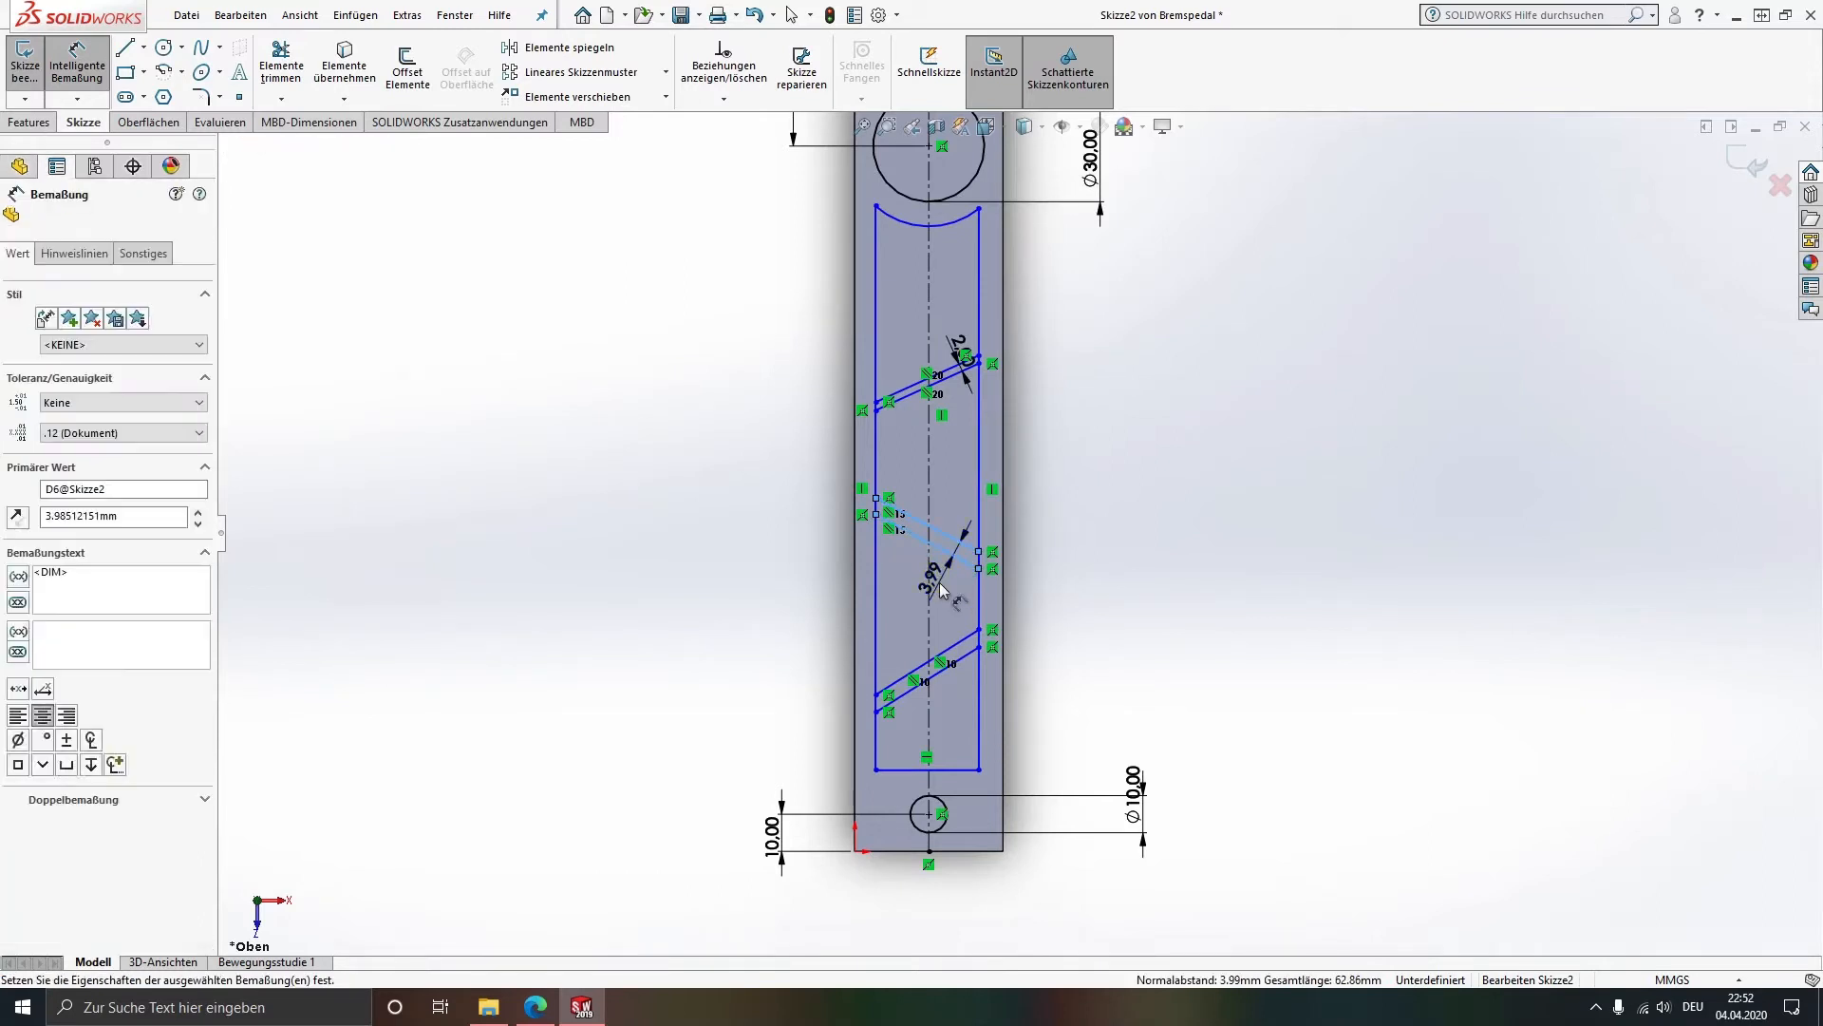
pyautogui.press('Return')
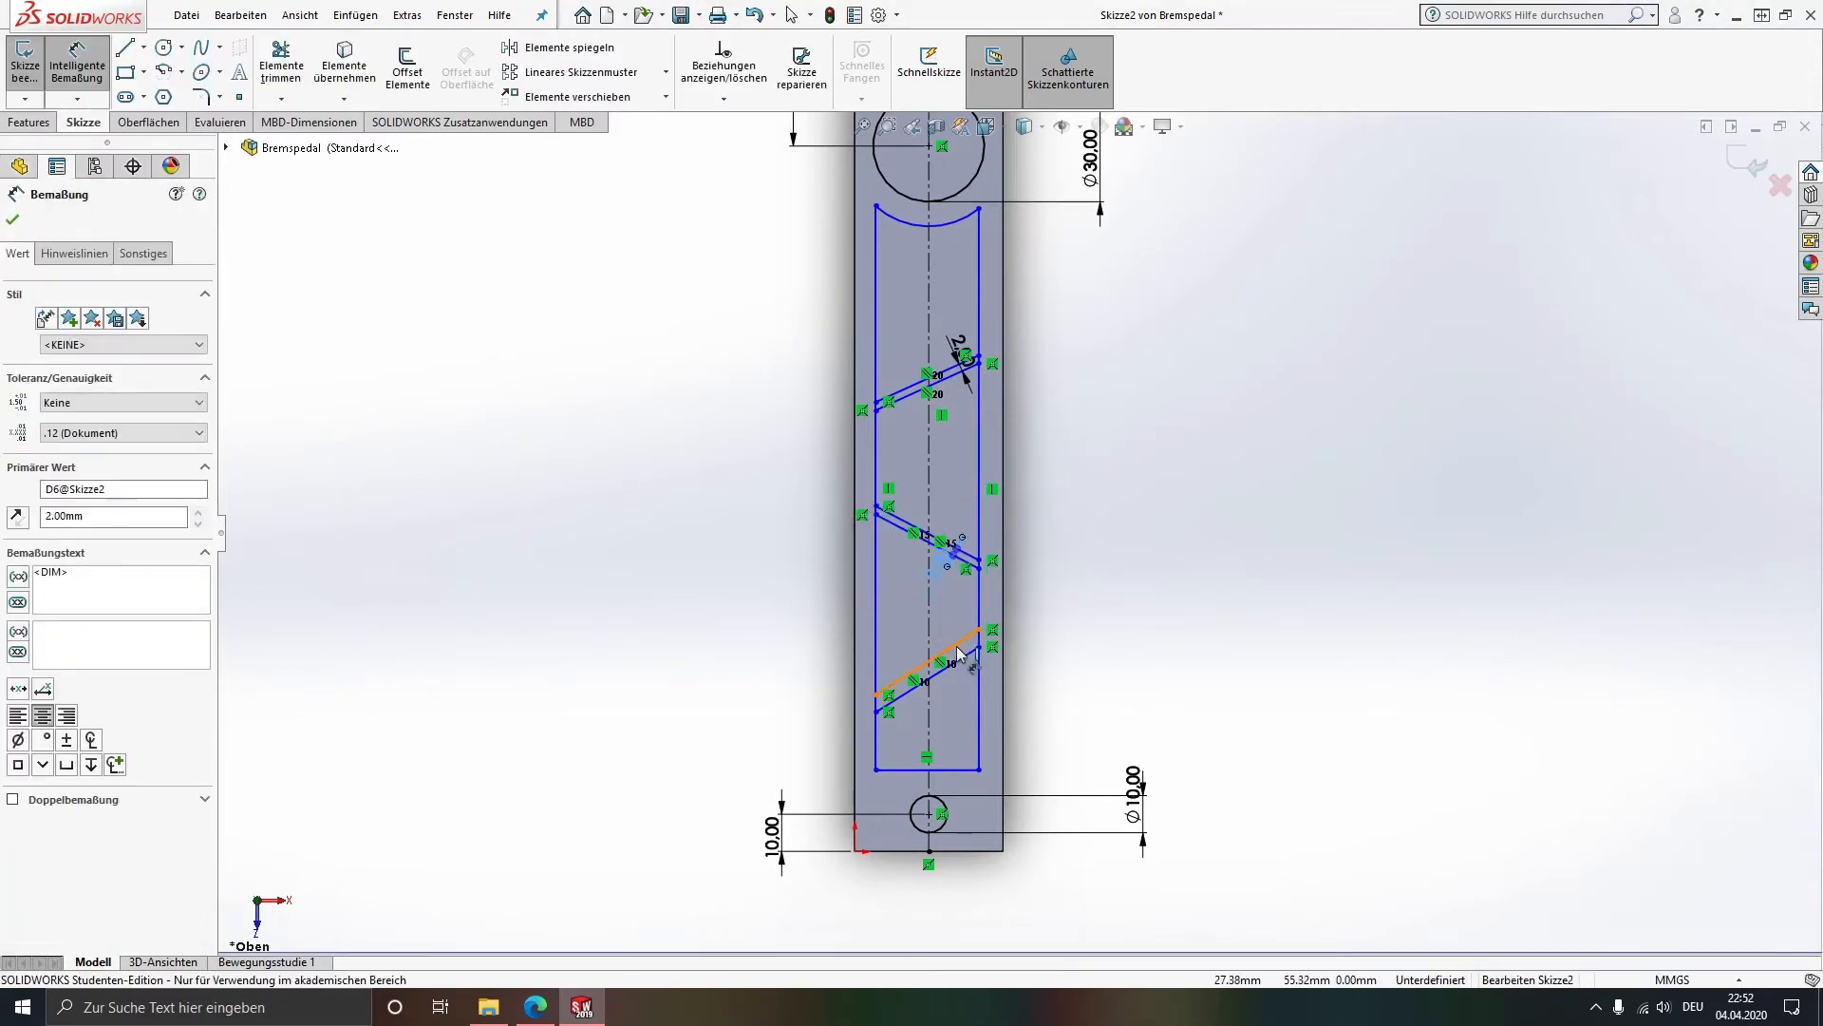
pyautogui.click(954, 645)
pyautogui.click(953, 708)
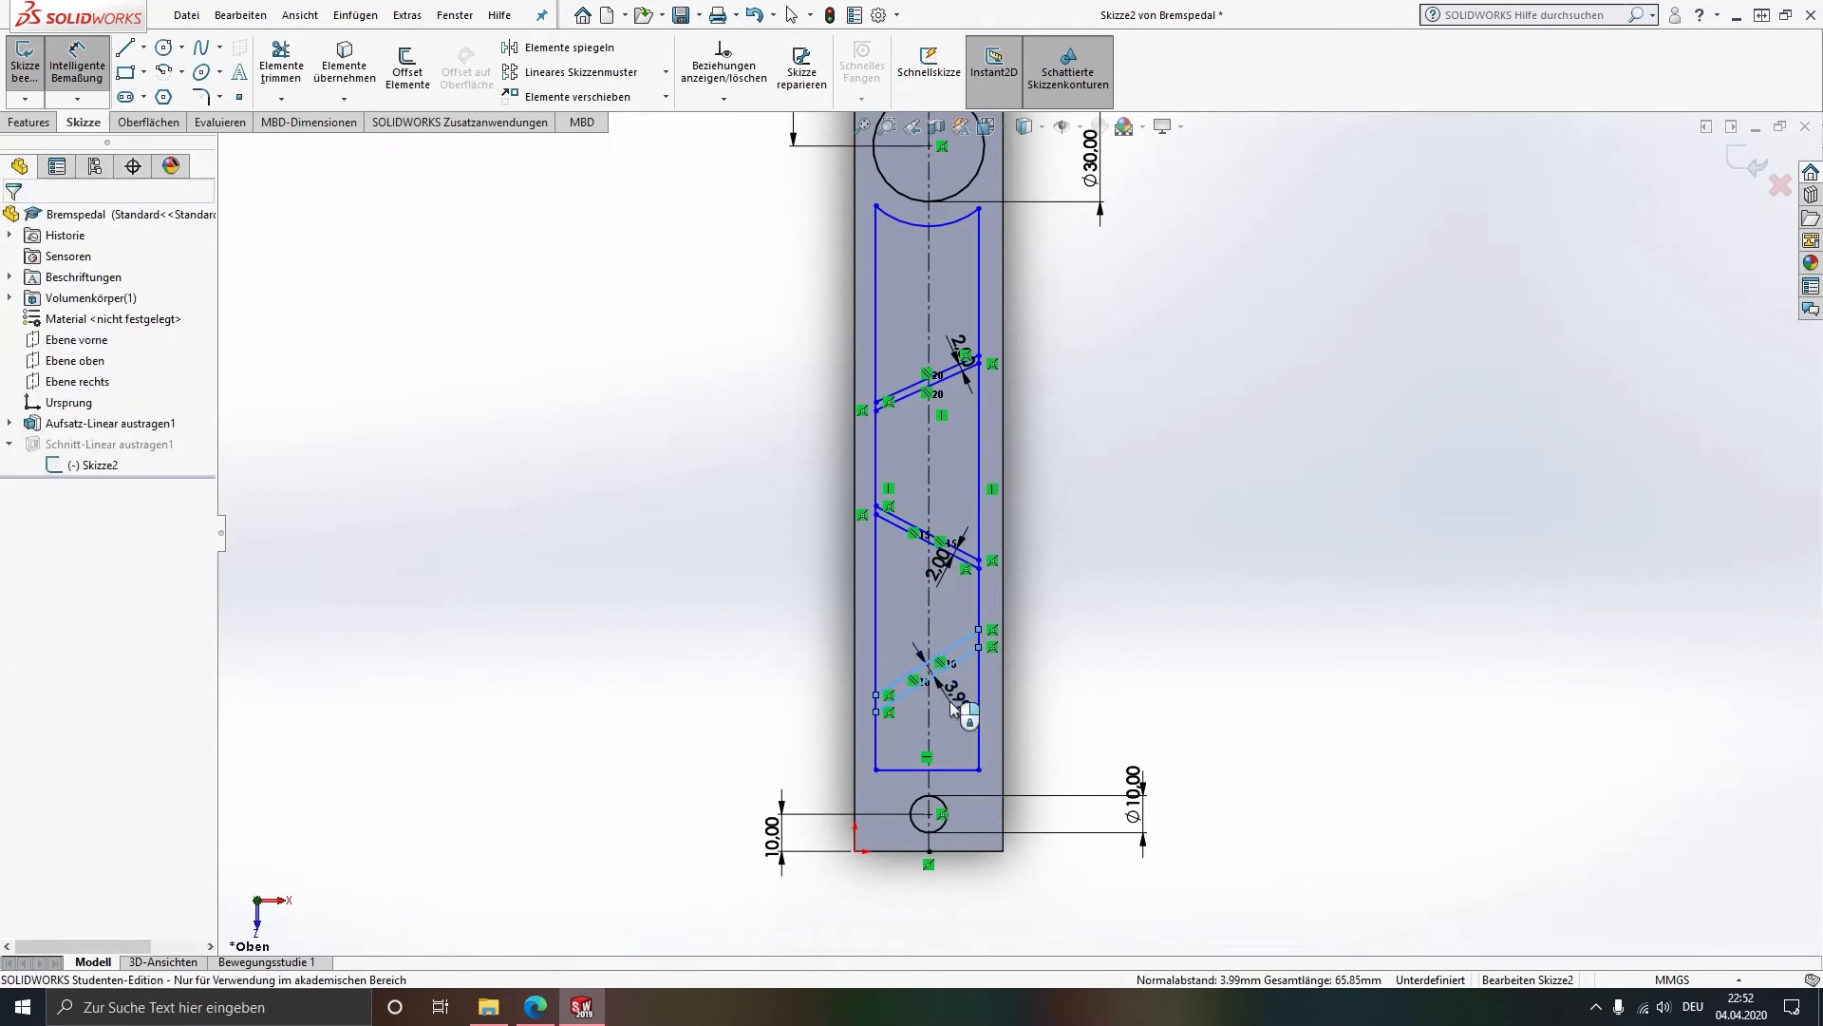
pyautogui.write('2')
pyautogui.press('Return')
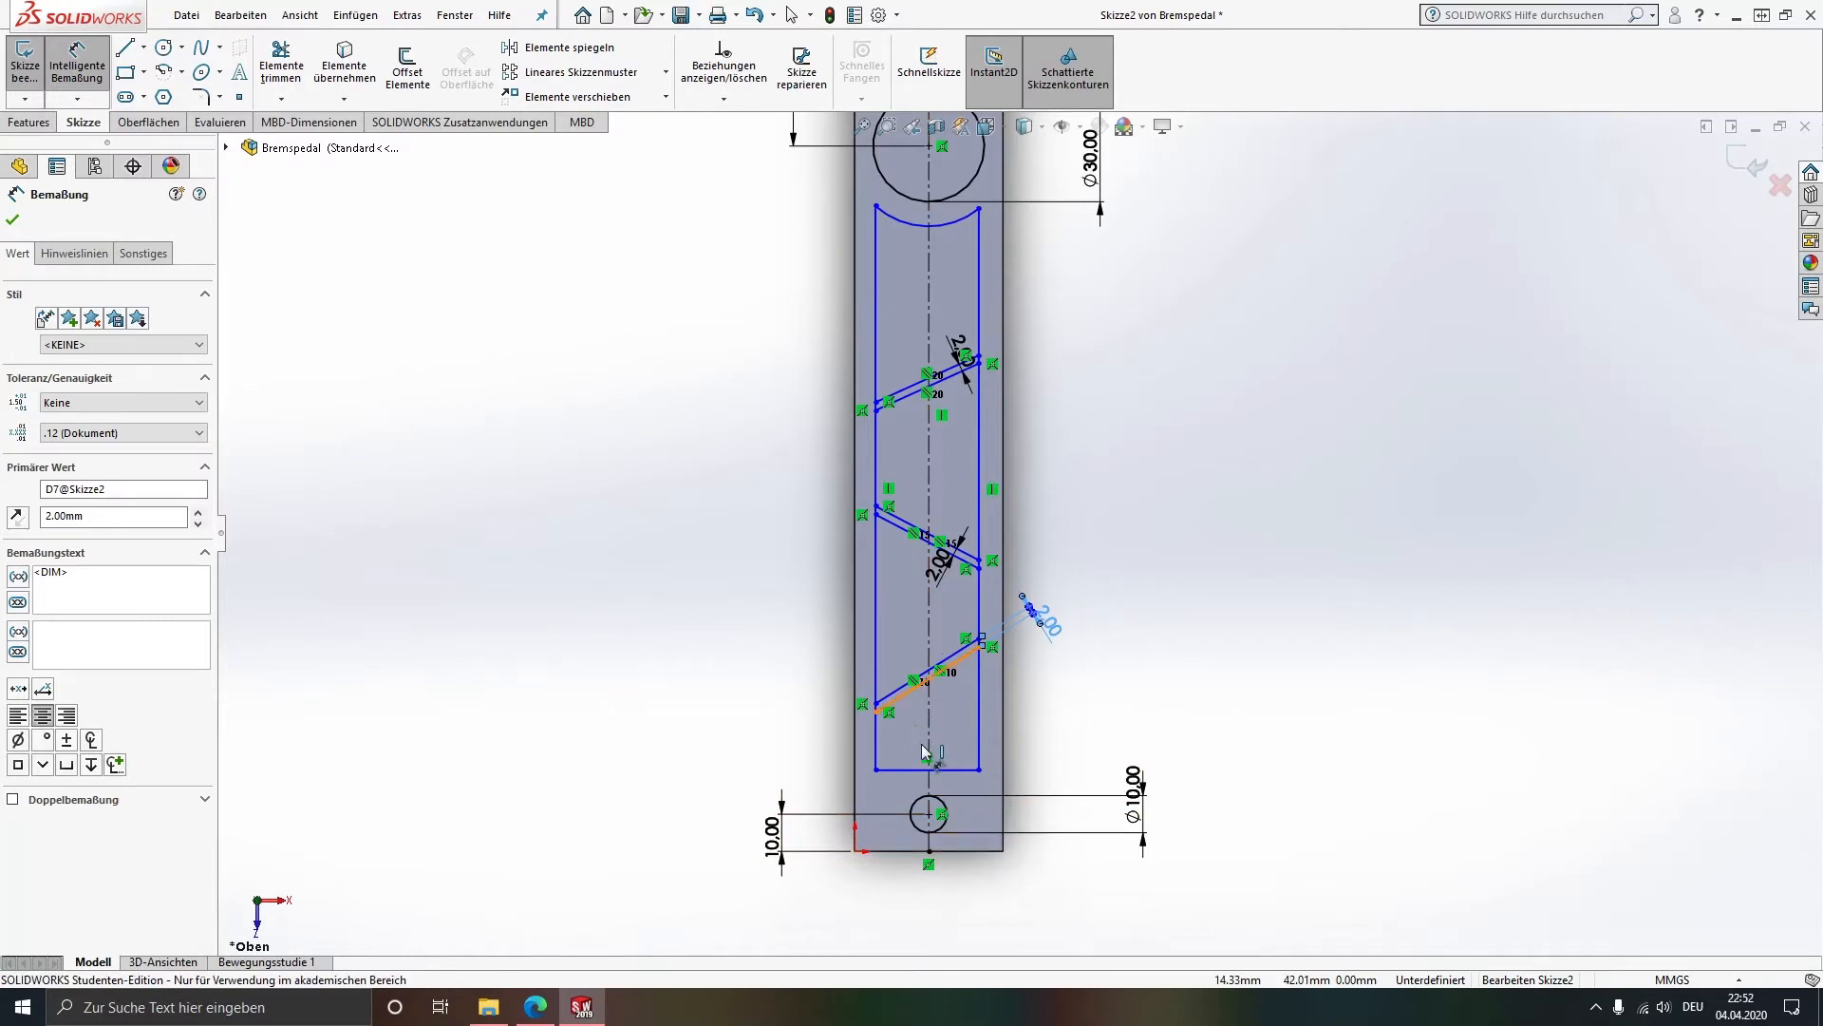
# Step: Dimension the angle between the lowest diagonal line and the outline's bottom line to 32°
pyautogui.click(909, 691)
pyautogui.click(947, 769)
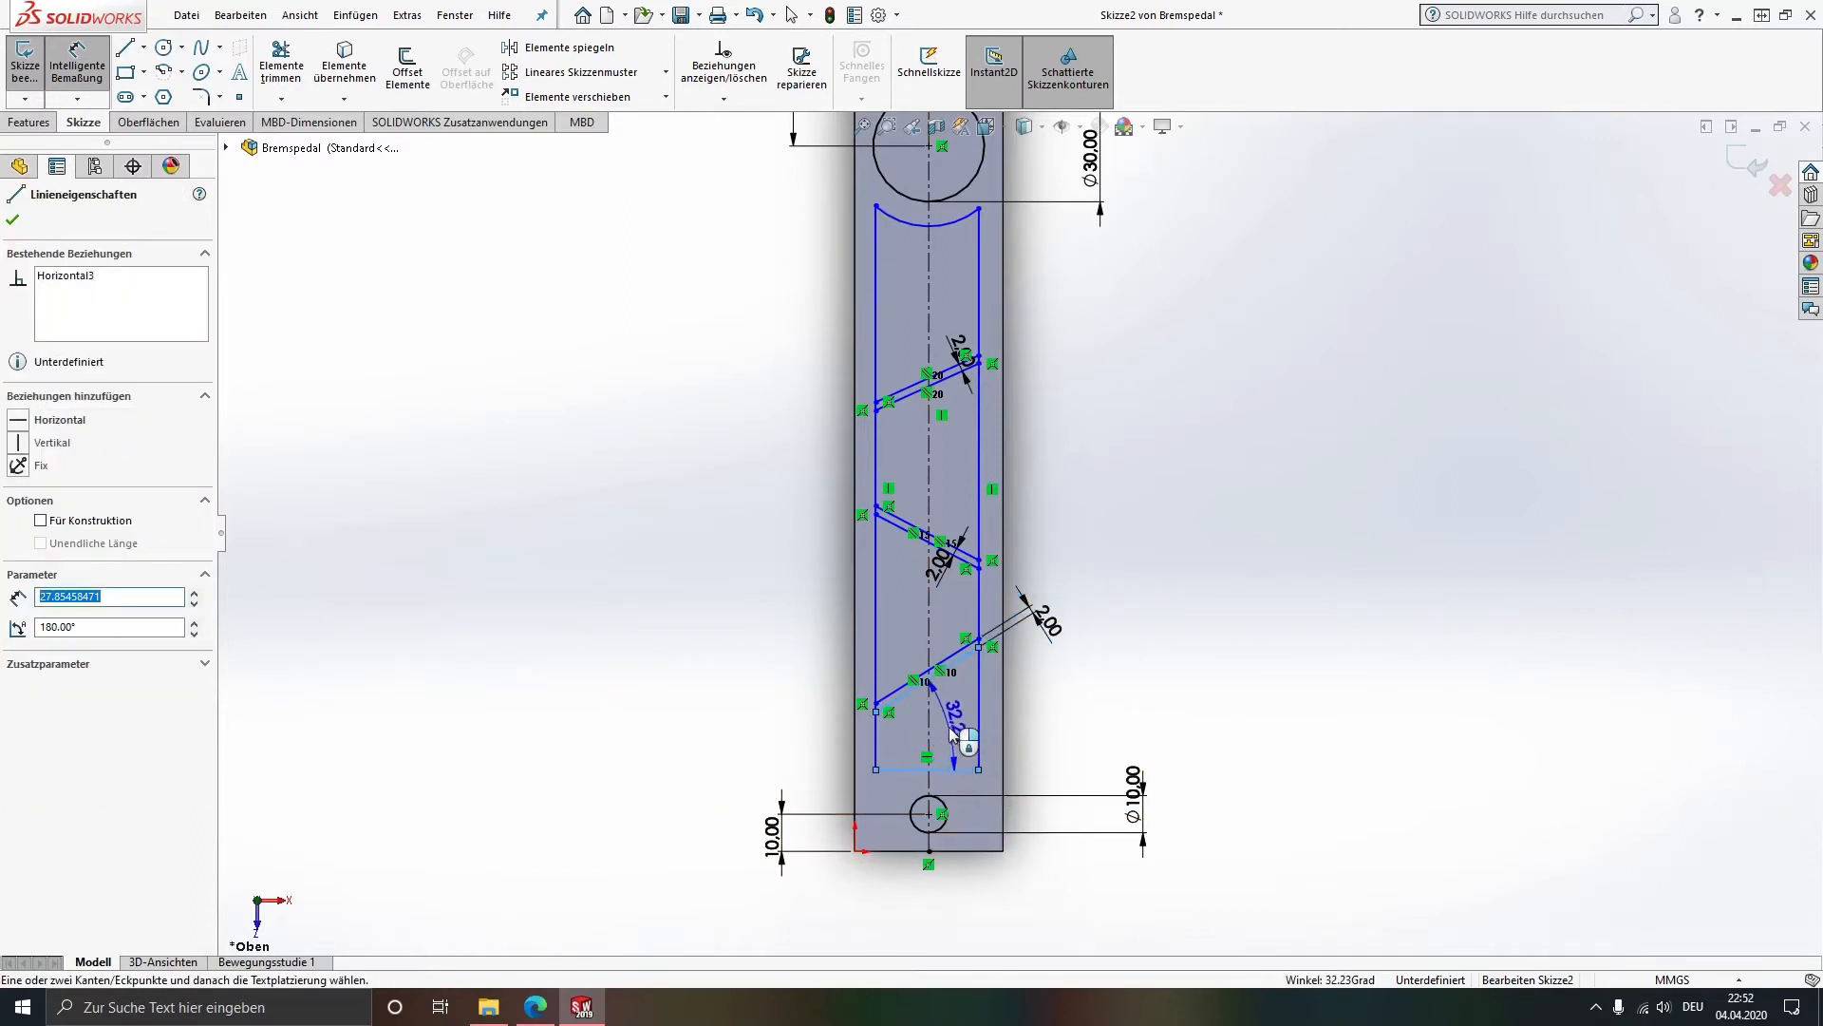
pyautogui.click(953, 733)
pyautogui.write('32')
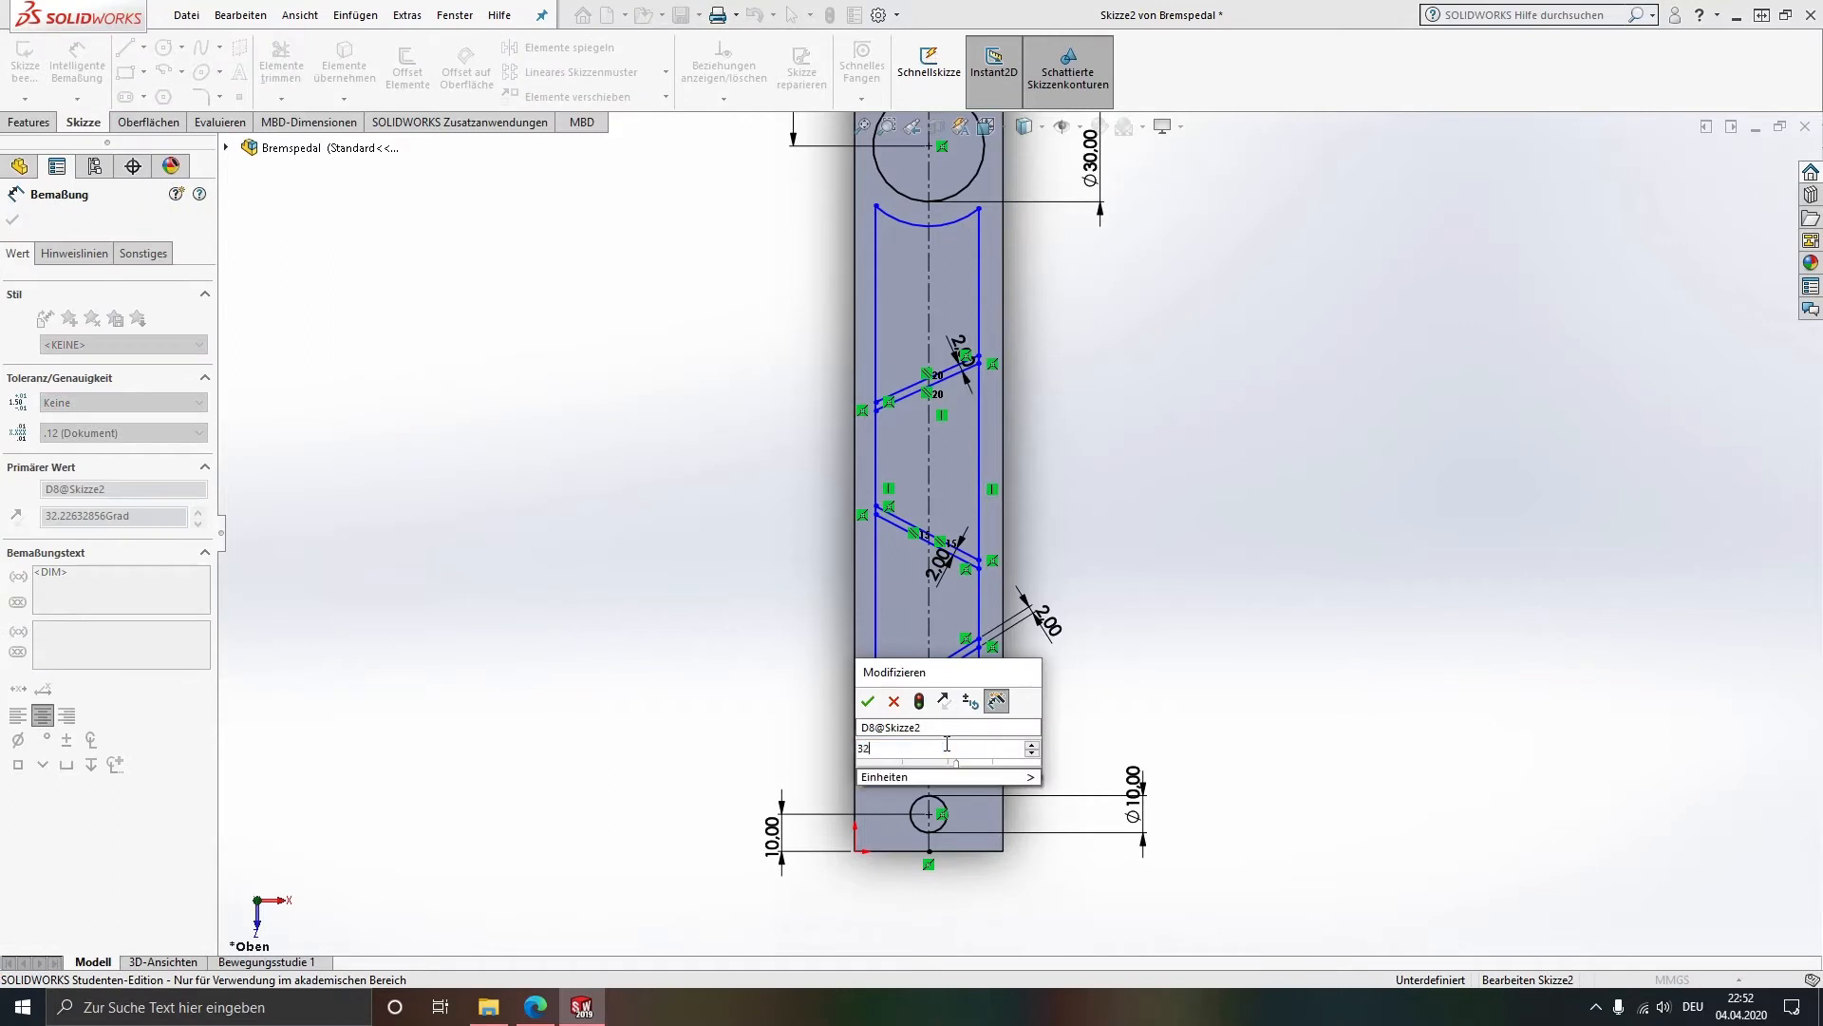
pyautogui.press('Return')
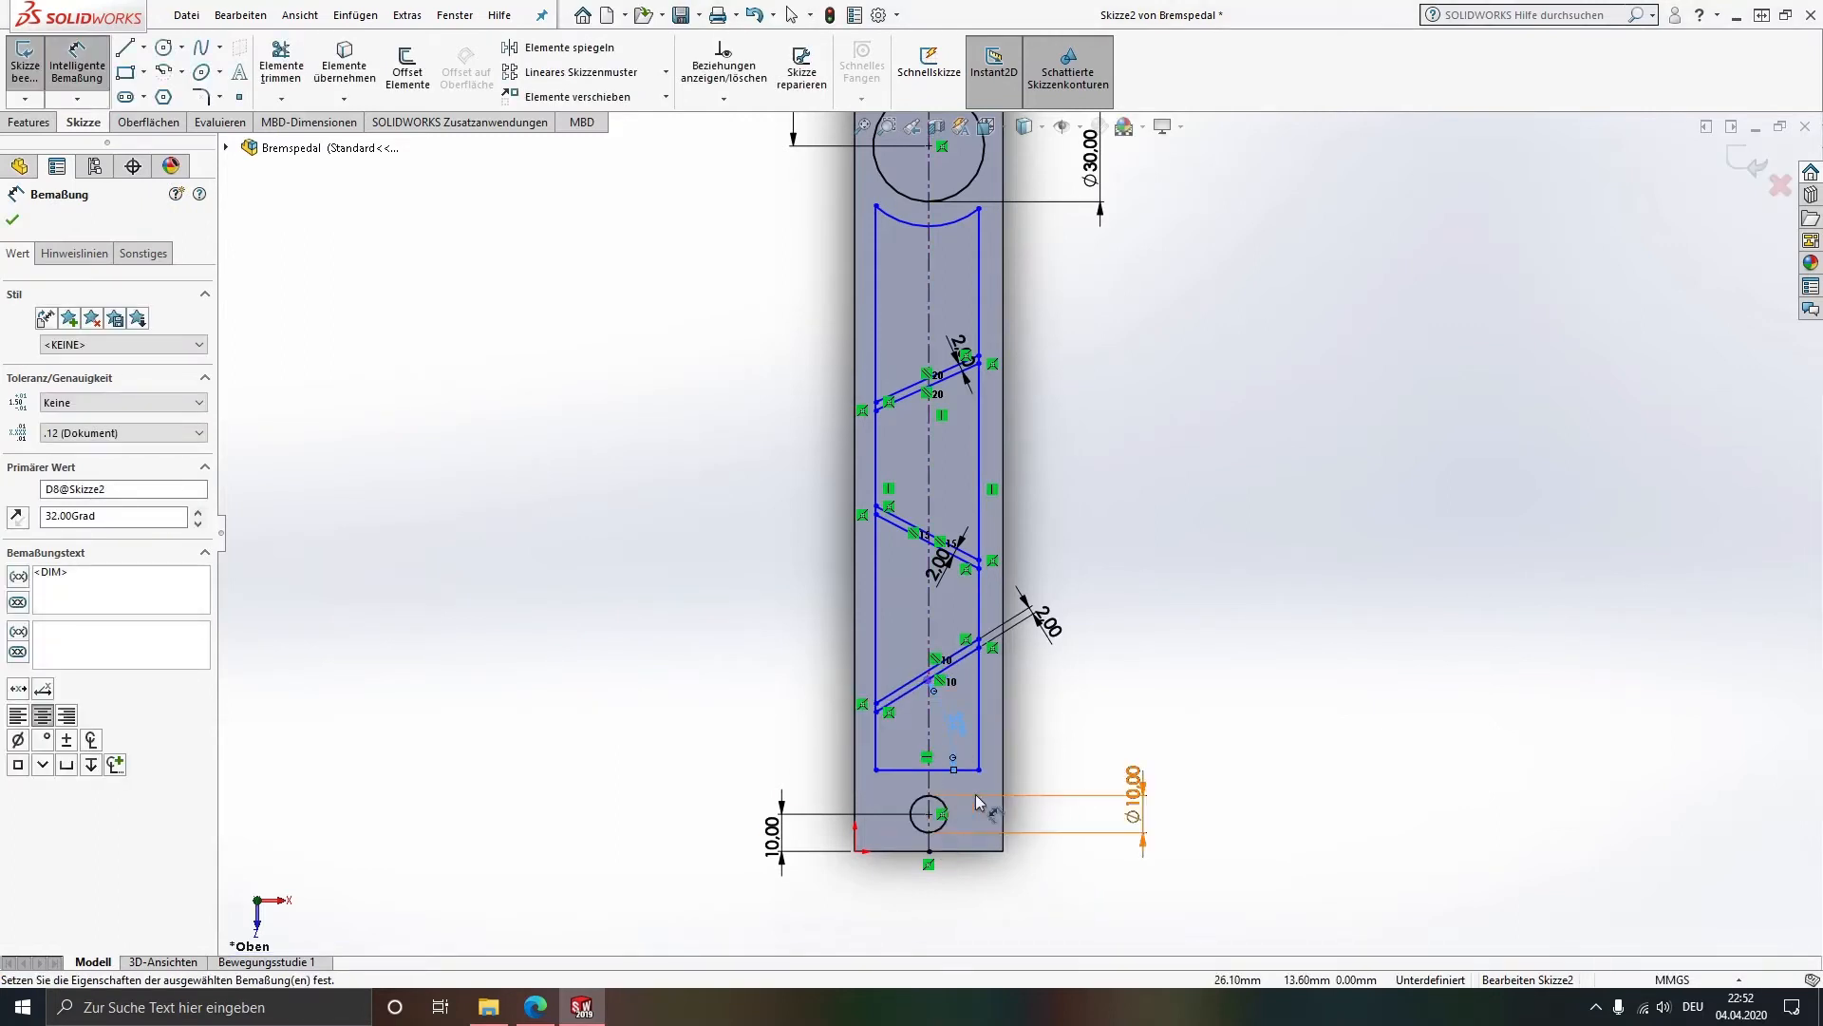
# Step: Dimension the distance between the outline's bottom line and the bar's lower edge to 20 mm
pyautogui.click(901, 771)
pyautogui.click(910, 852)
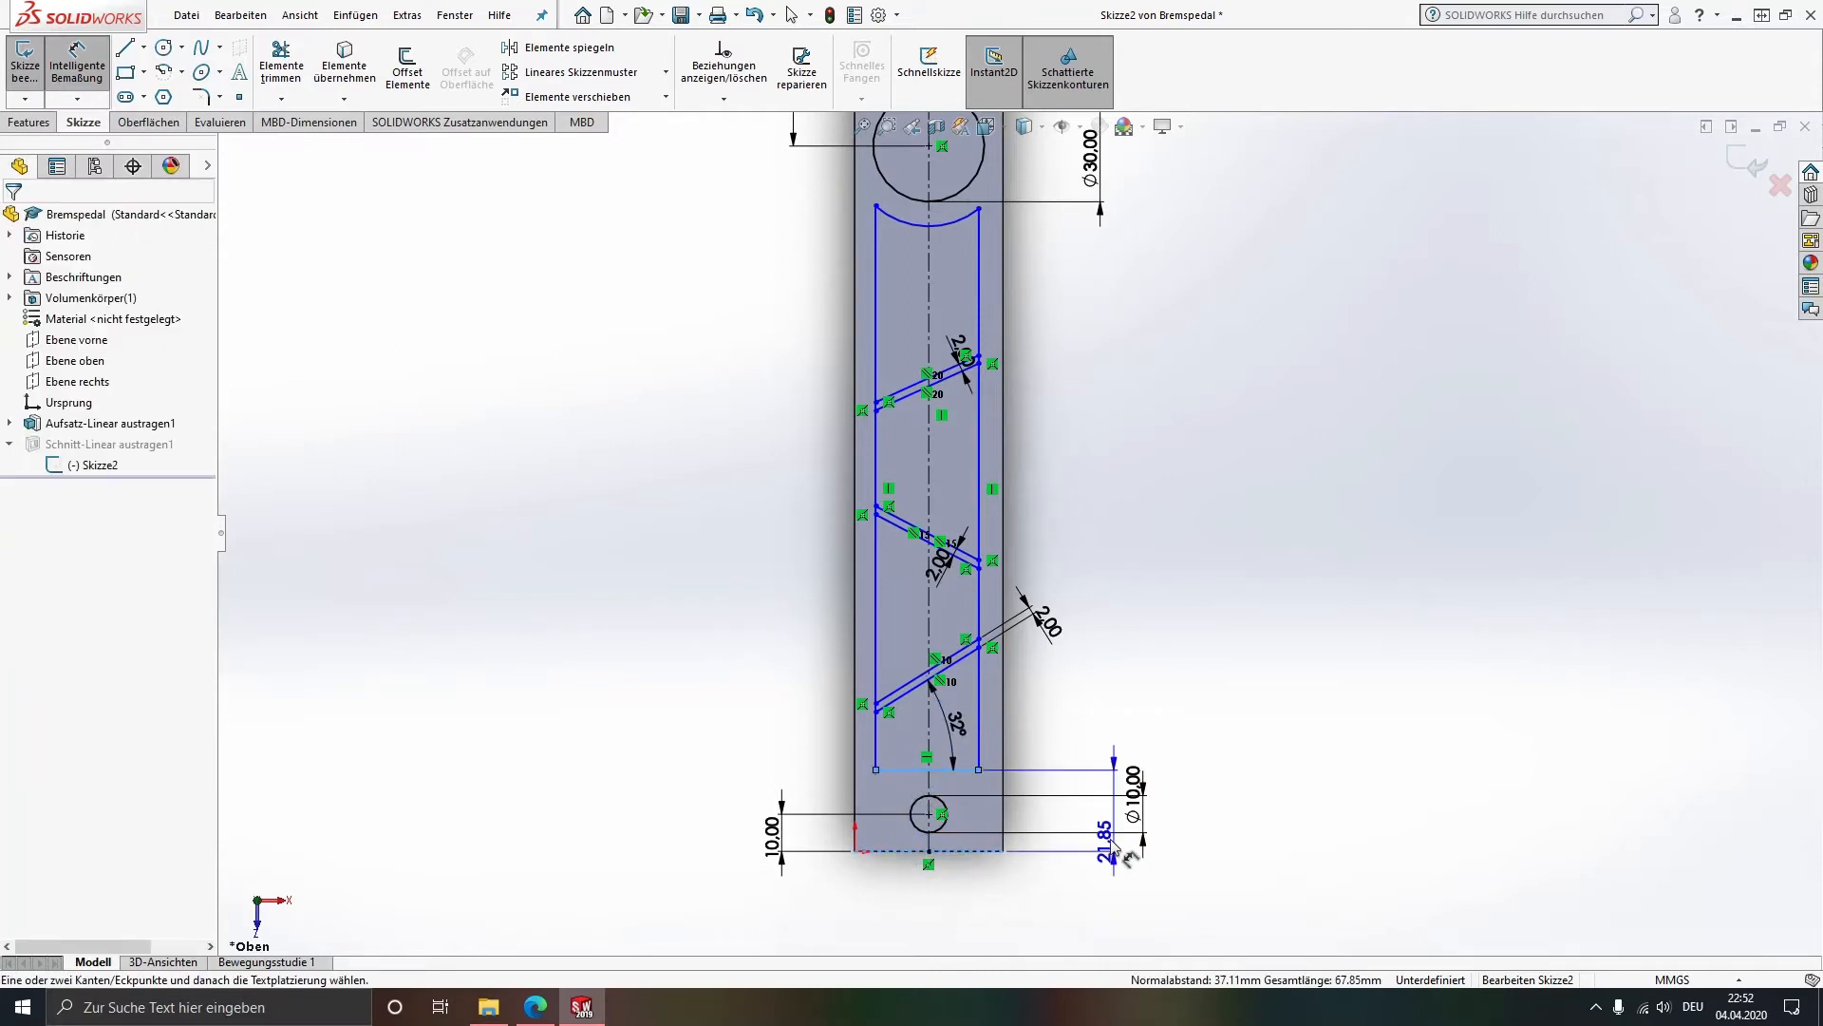
pyautogui.click(1054, 889)
pyautogui.write('20')
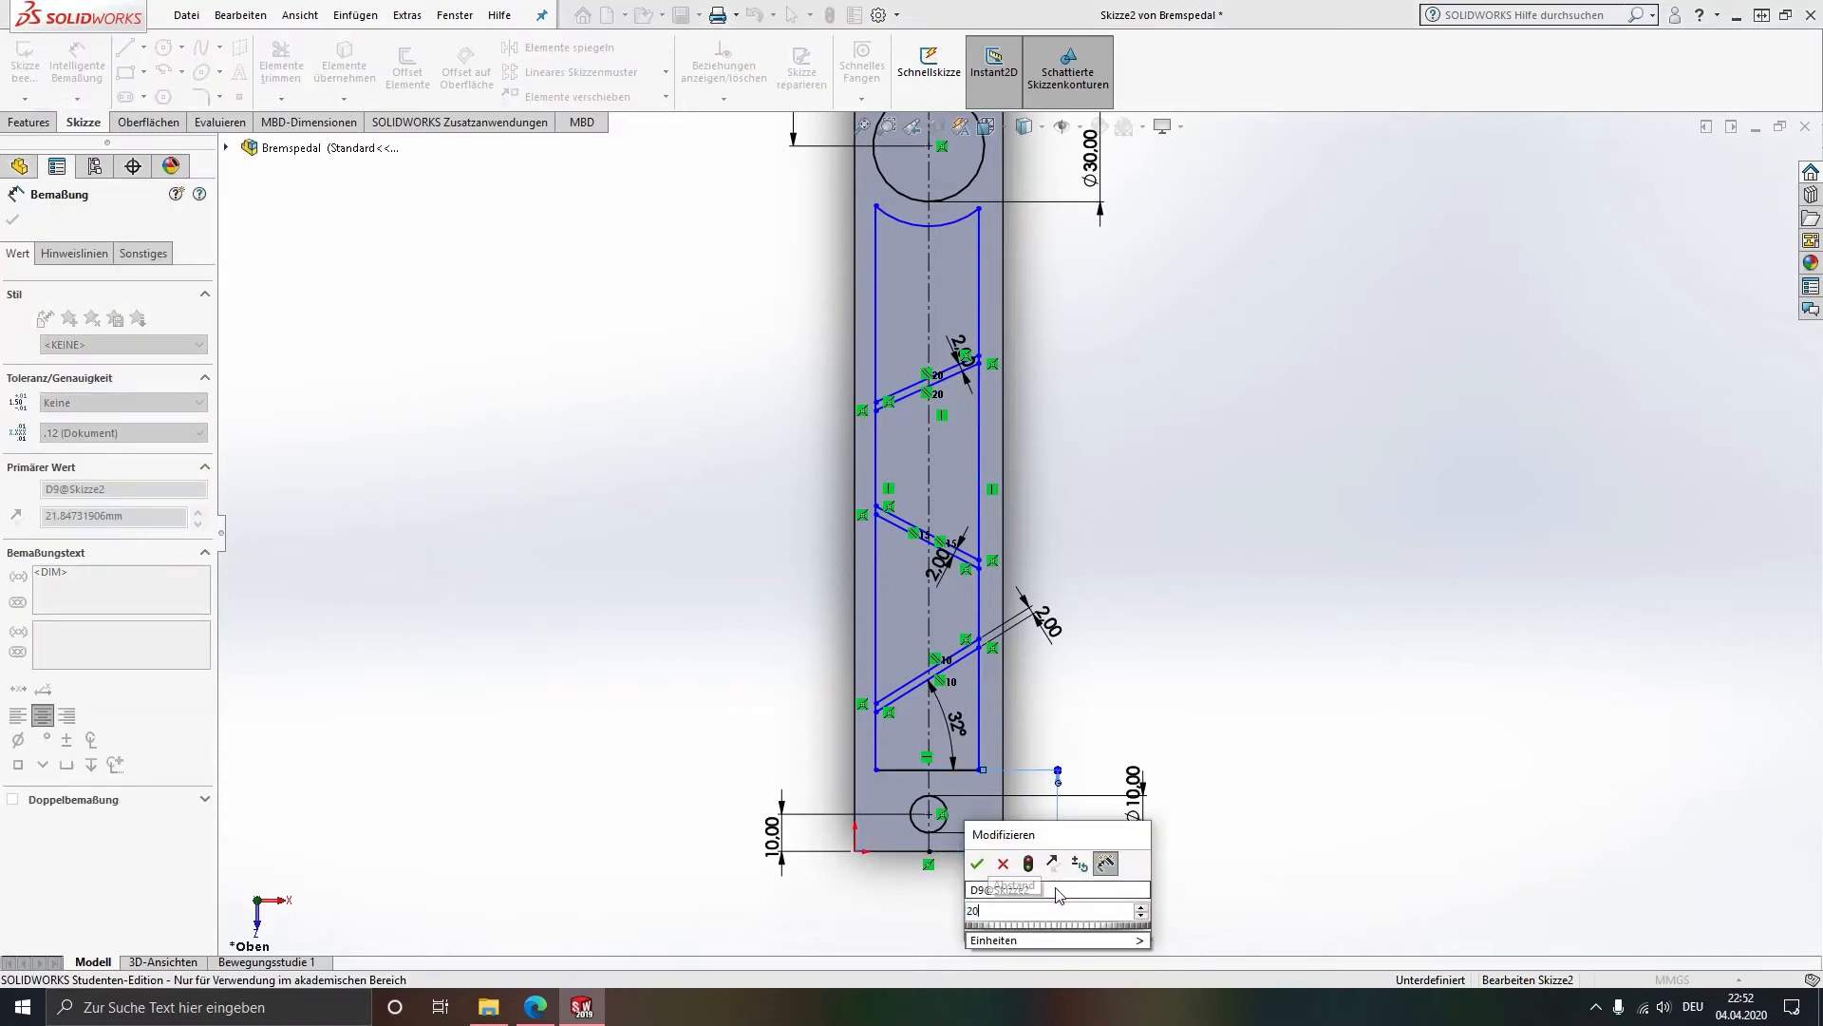
pyautogui.press('Return')
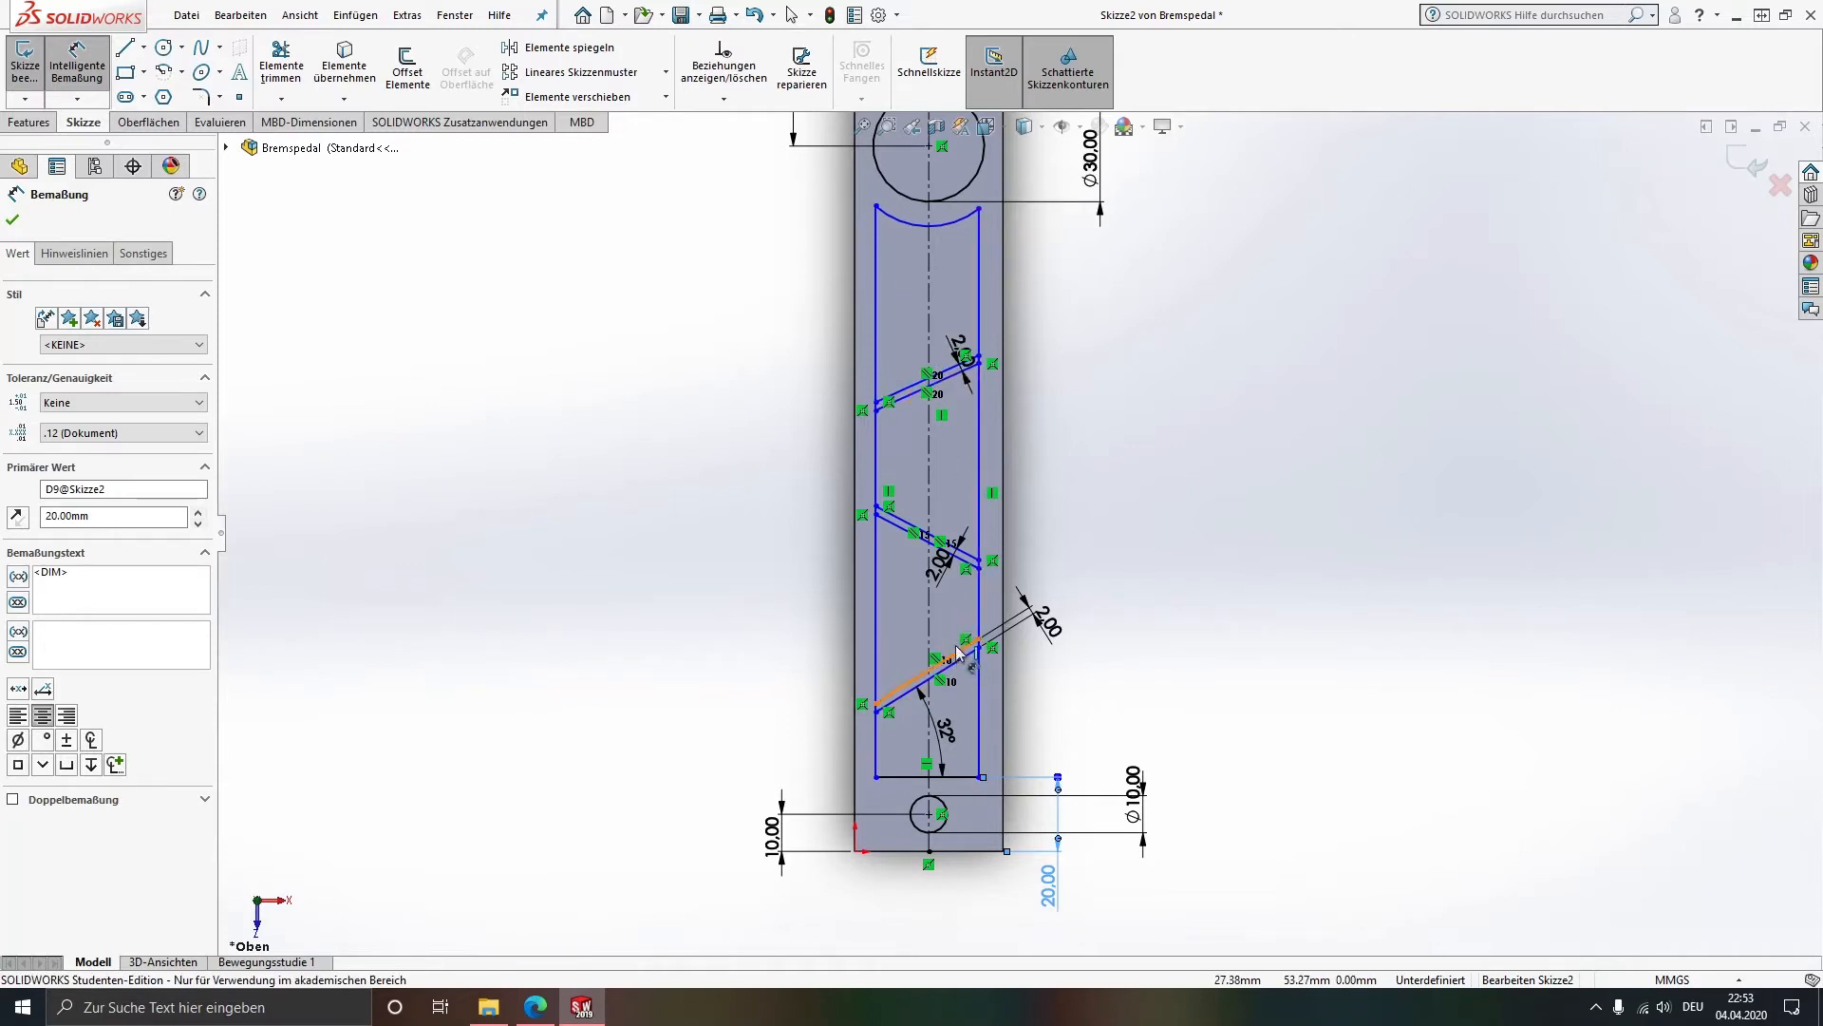
# Step: Dimension the angle between the middle and the lower diagonal pair to 64°
pyautogui.click(962, 559)
pyautogui.click(943, 665)
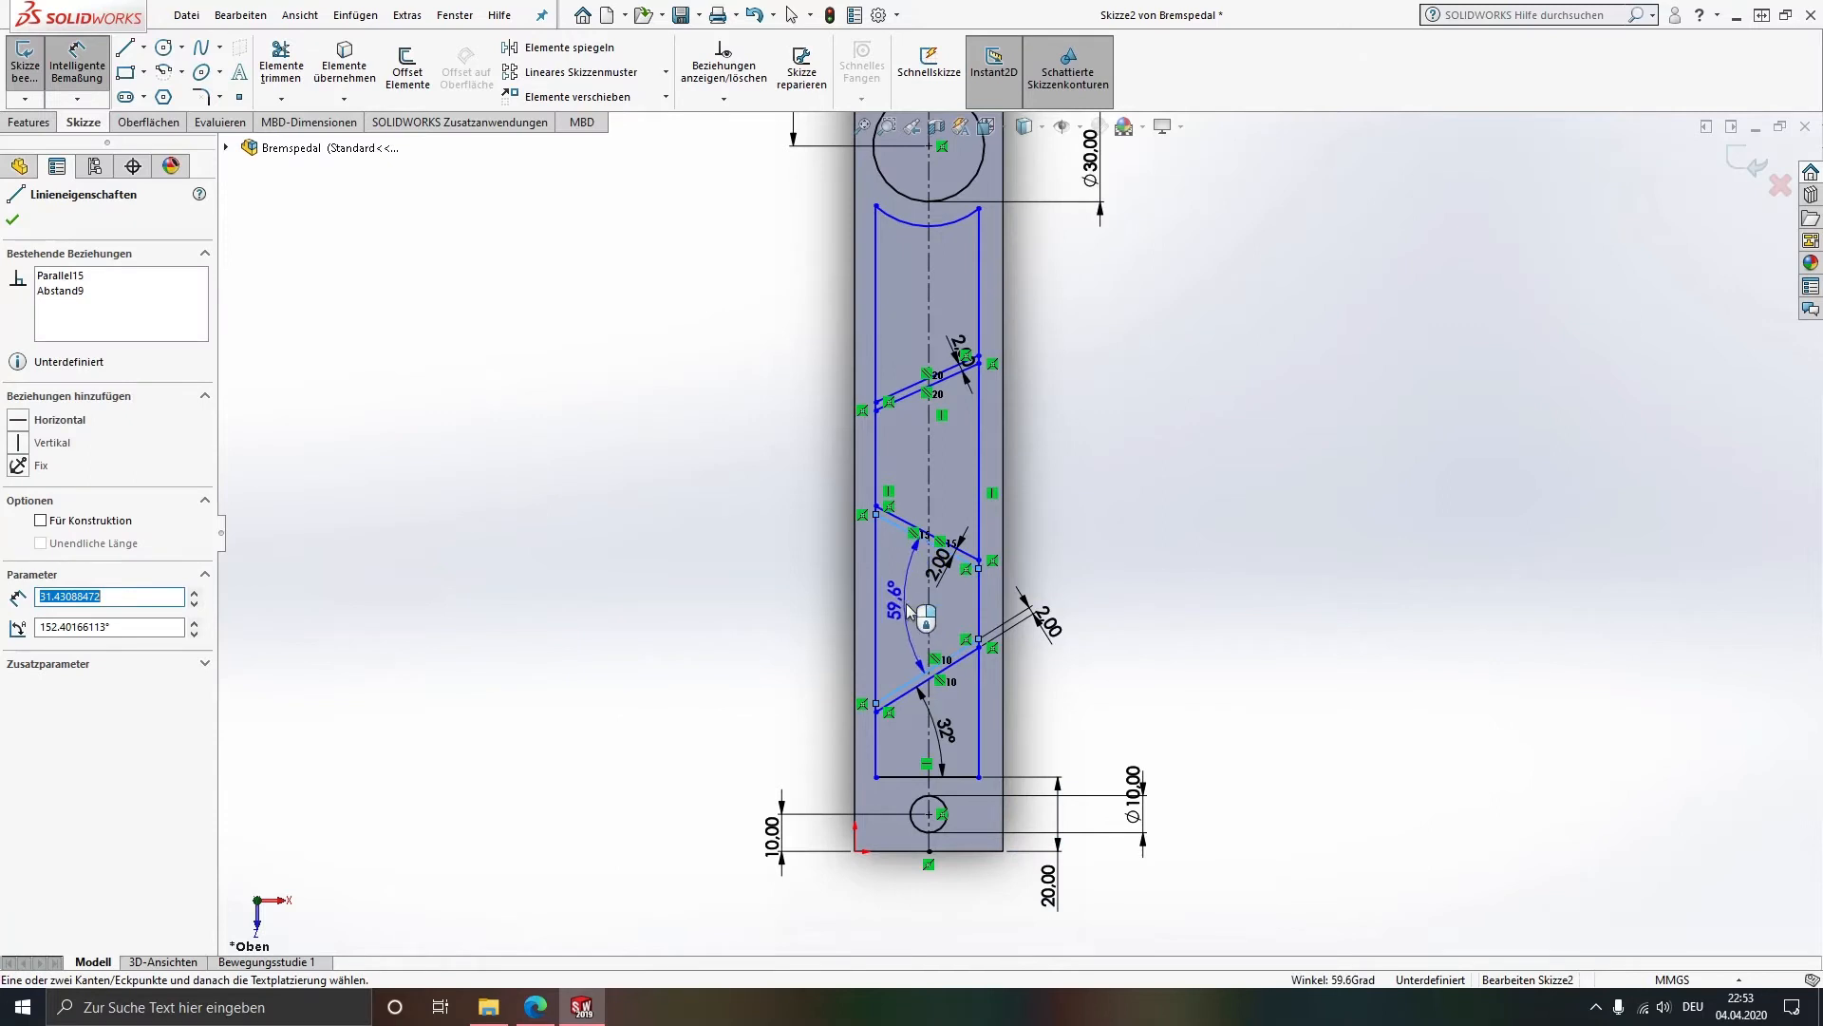
pyautogui.click(946, 627)
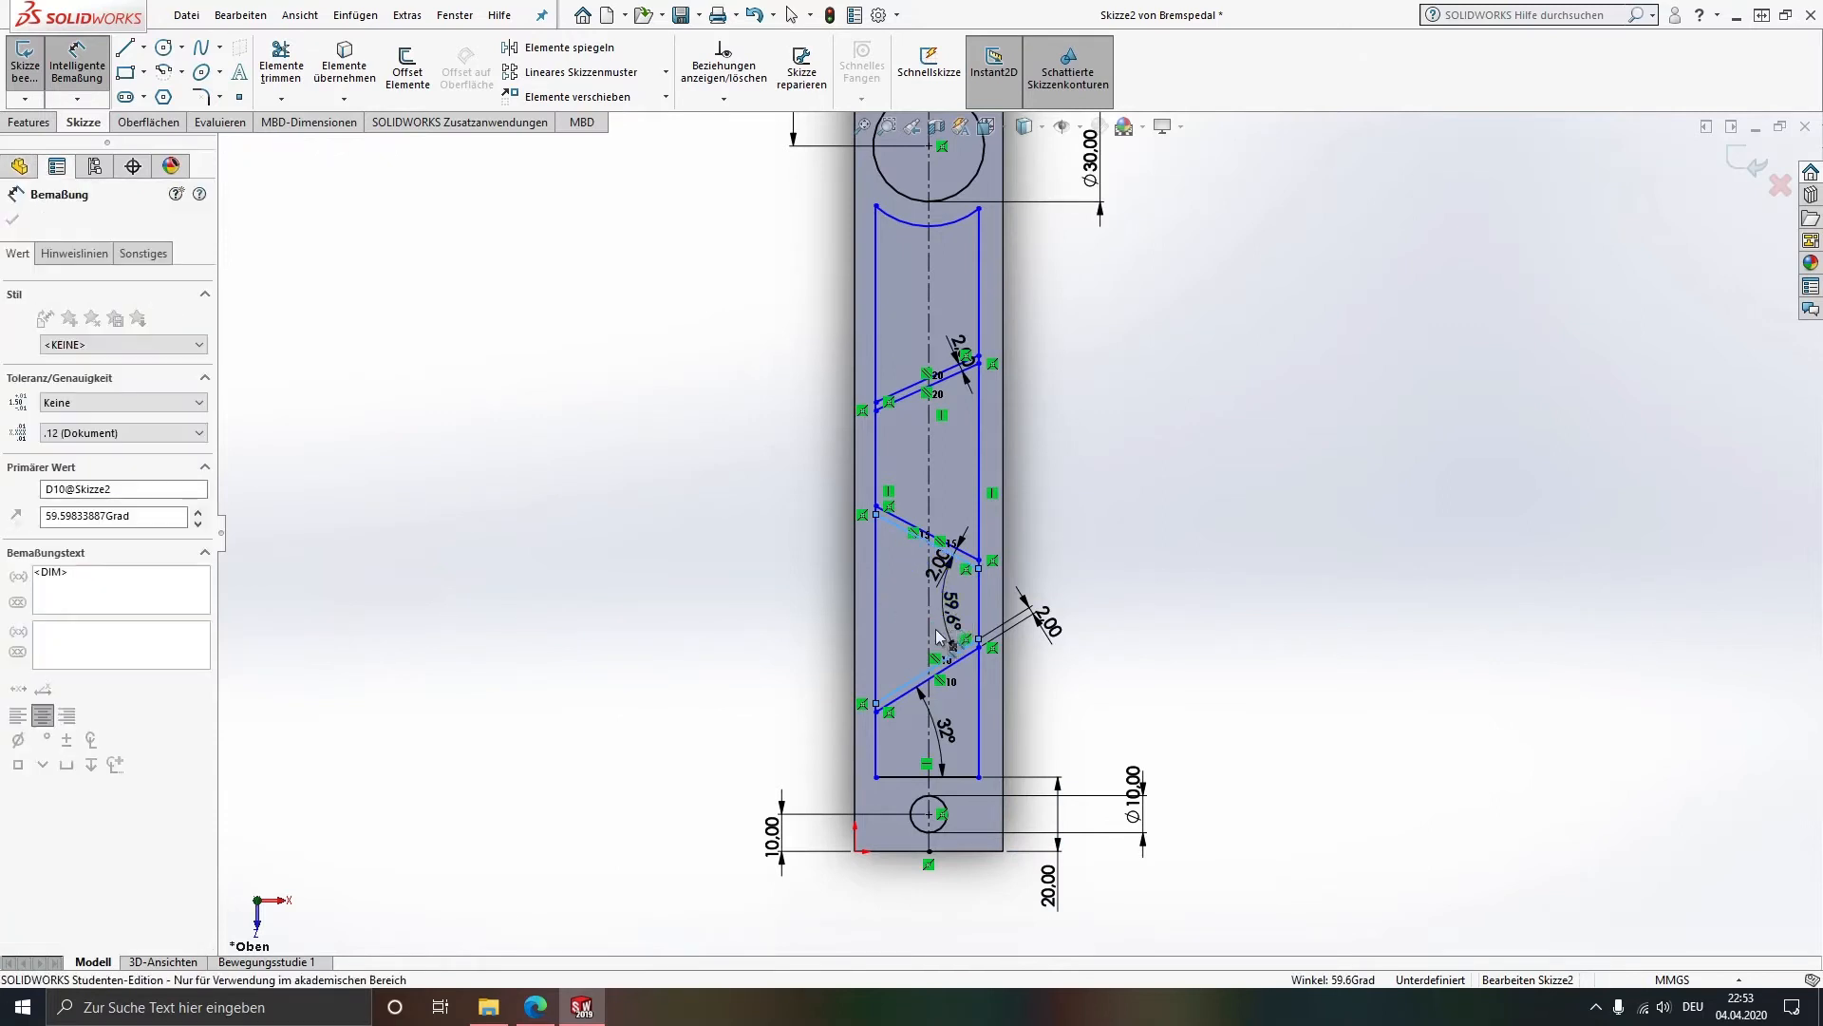
pyautogui.write('64')
pyautogui.press('Return')
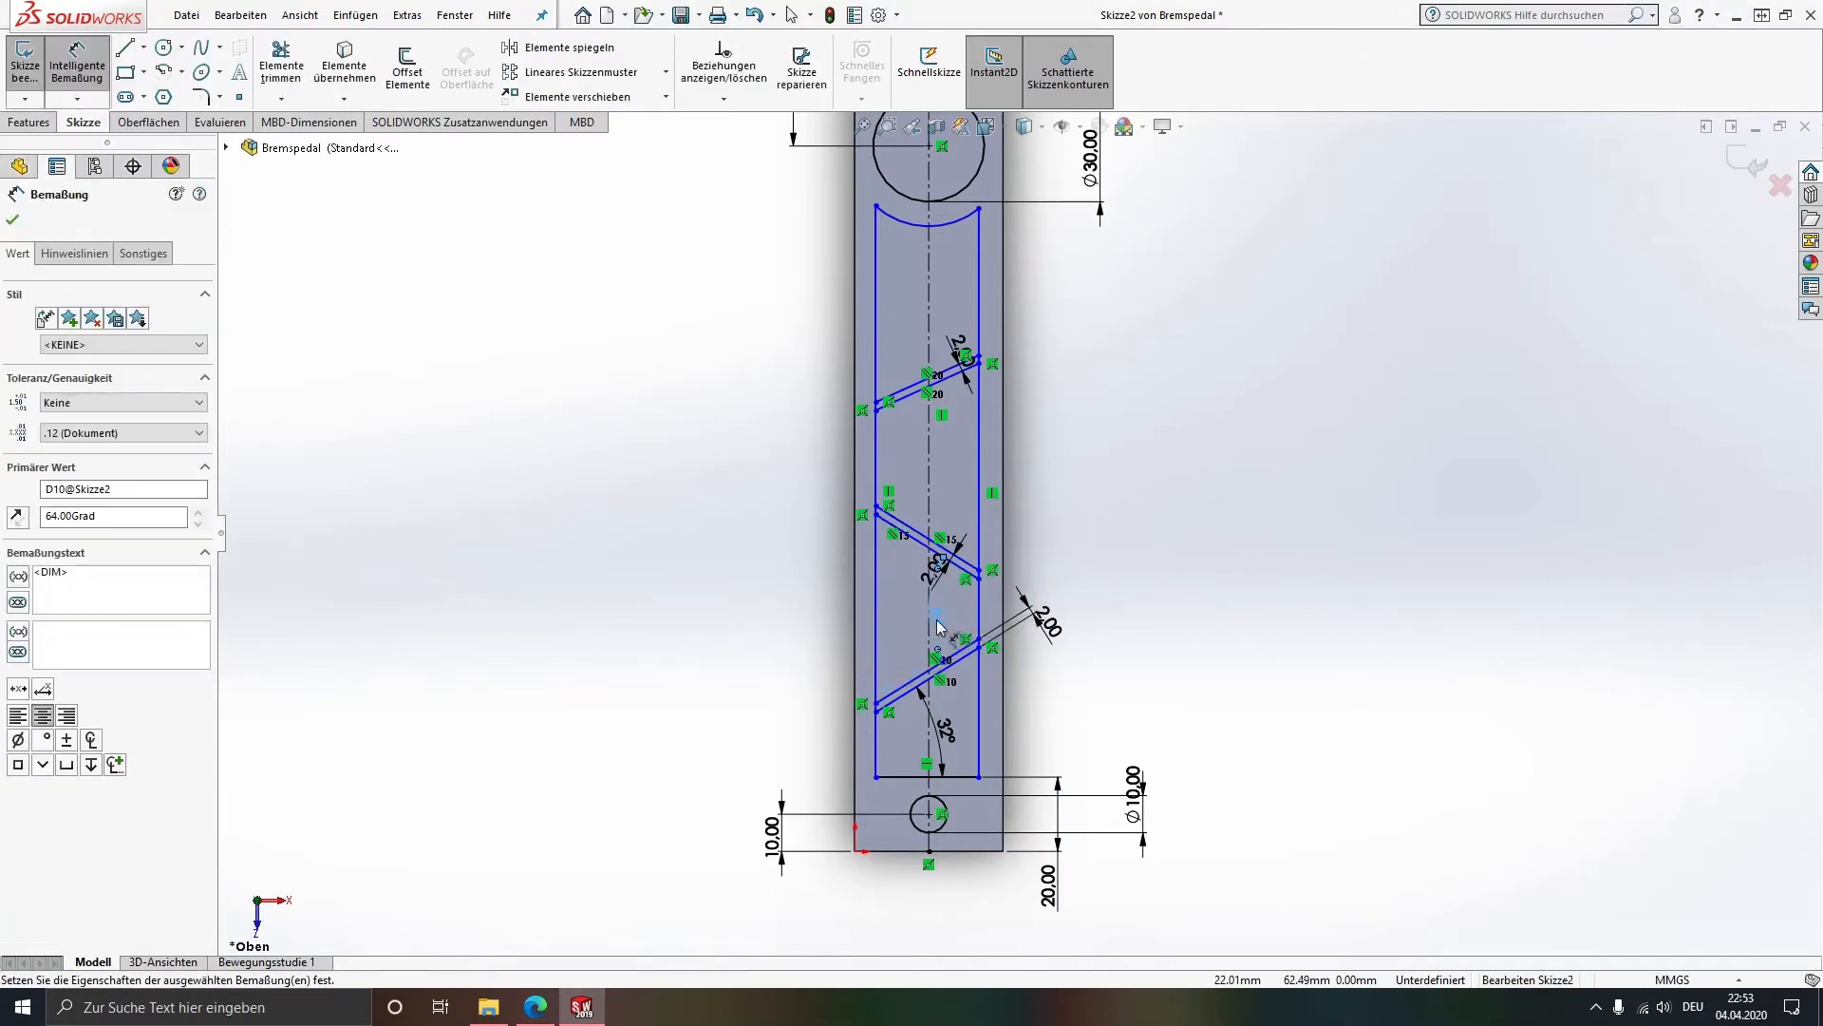
# Step: Dimension the angle between the upper and the middle diagonal pair to 64°
pyautogui.click(912, 527)
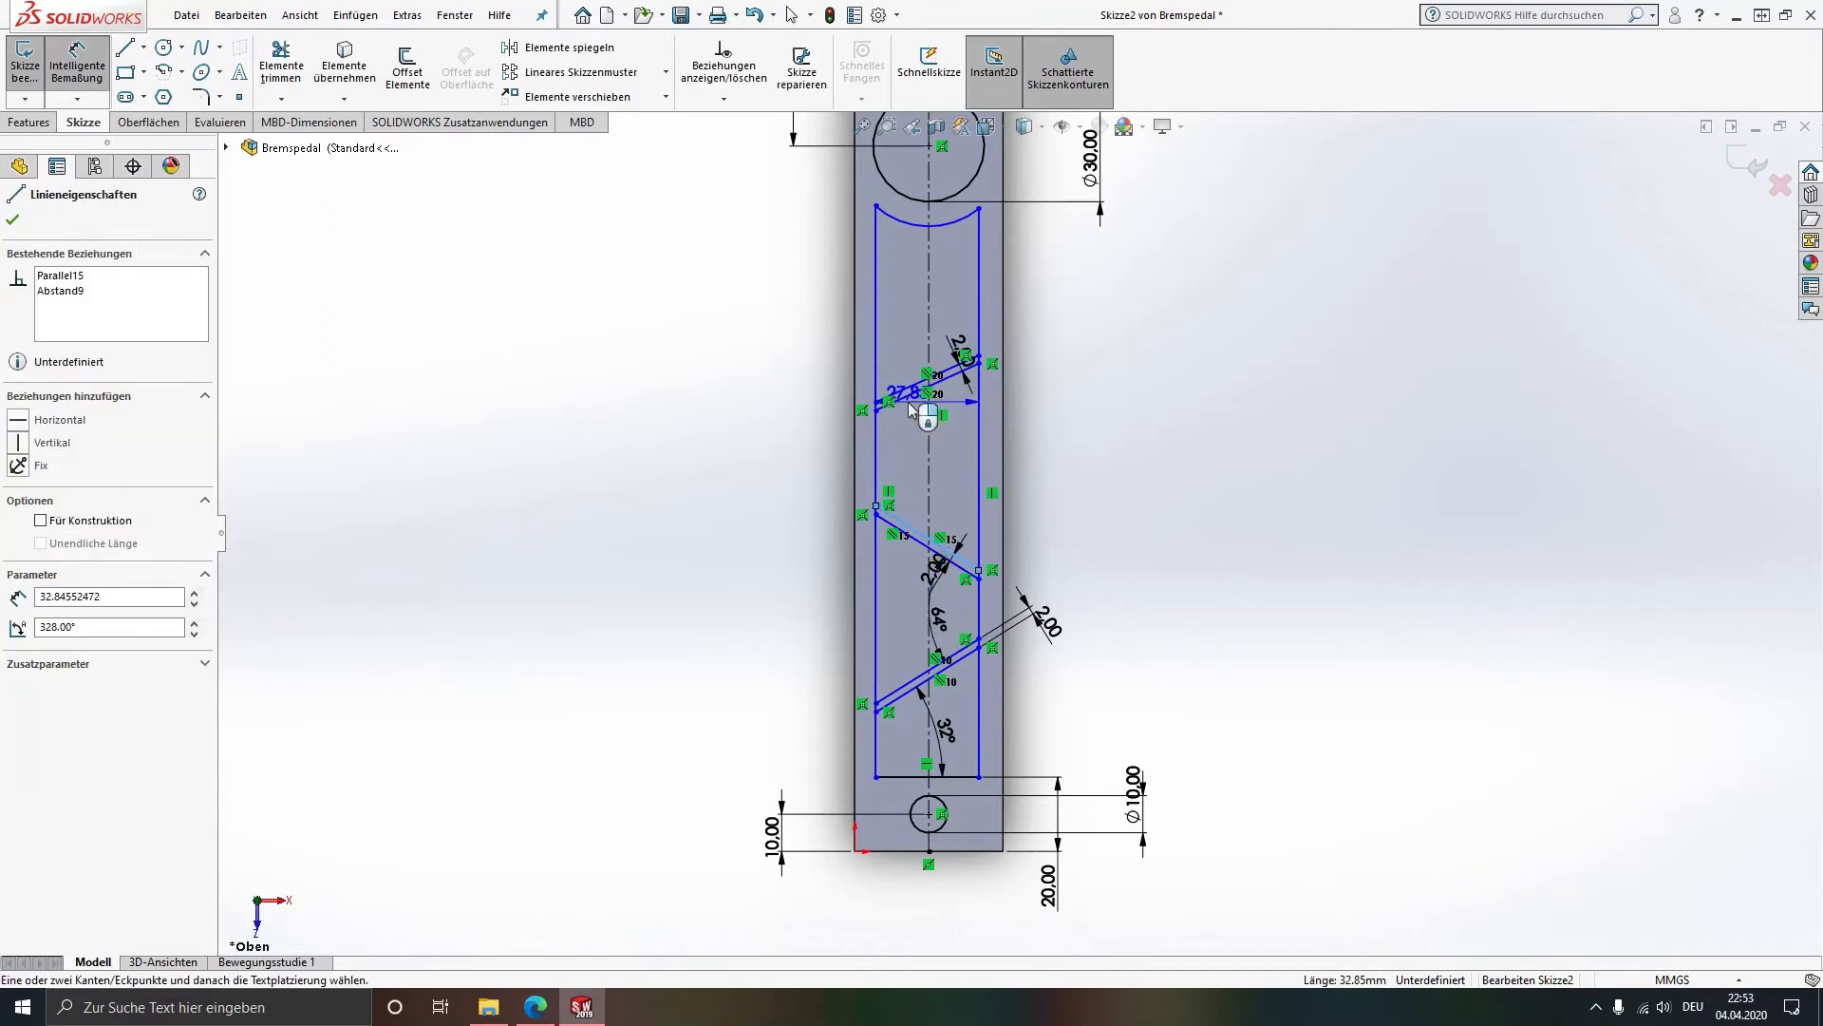
pyautogui.click(907, 396)
pyautogui.click(916, 467)
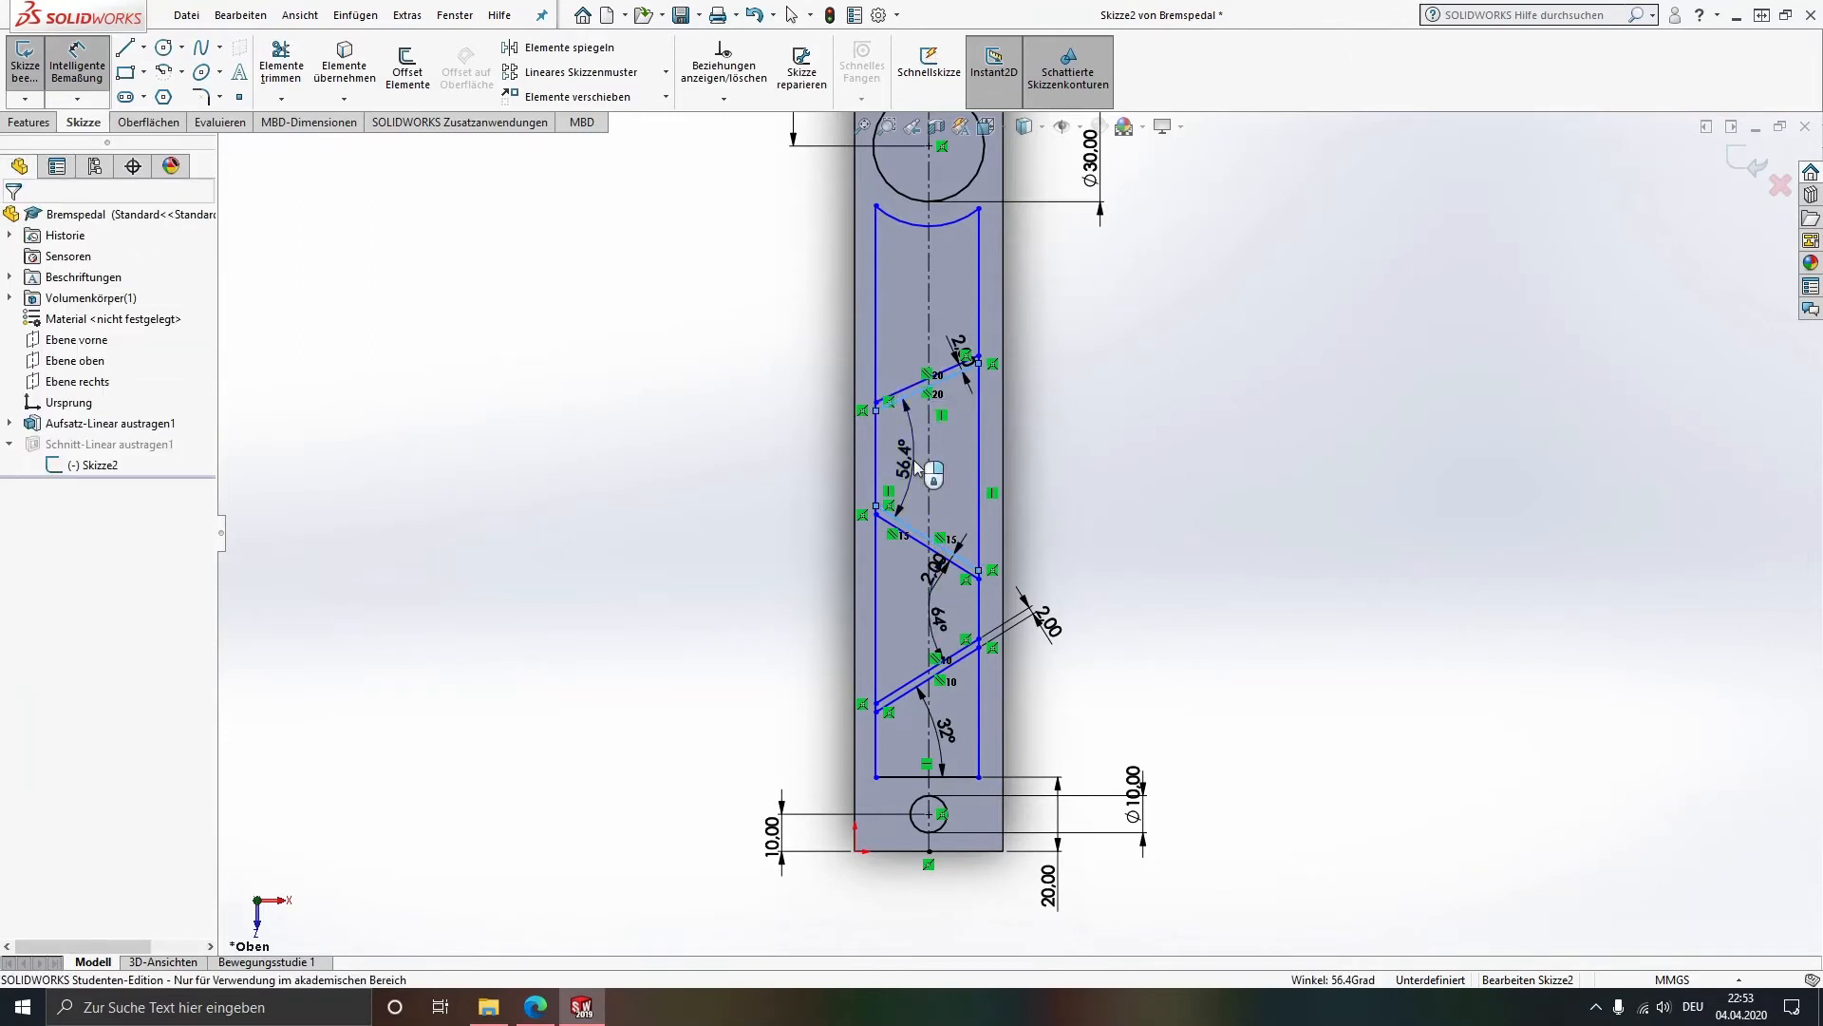
pyautogui.write('64')
pyautogui.press('Return')
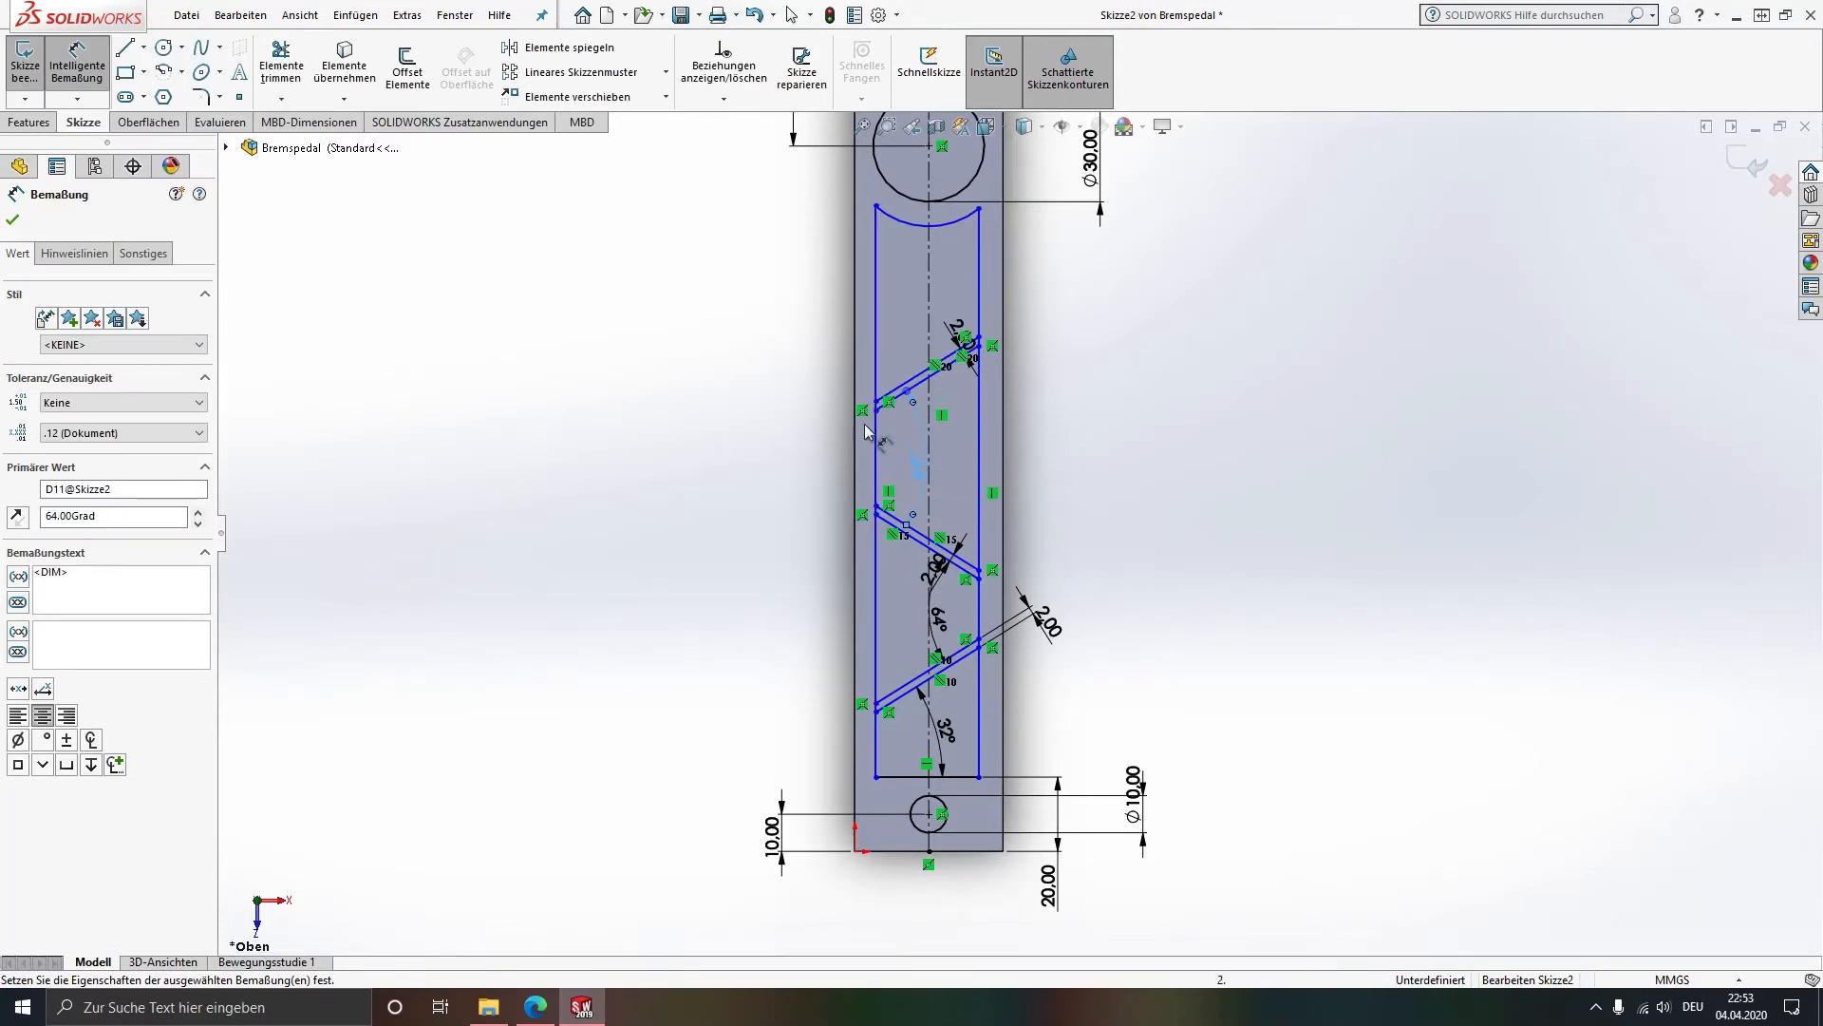
# Step: Dimension the distance from each vertical line of the outline to the neighbouring long edge of the bar to 3 mm
pyautogui.click(854, 287)
pyautogui.click(874, 287)
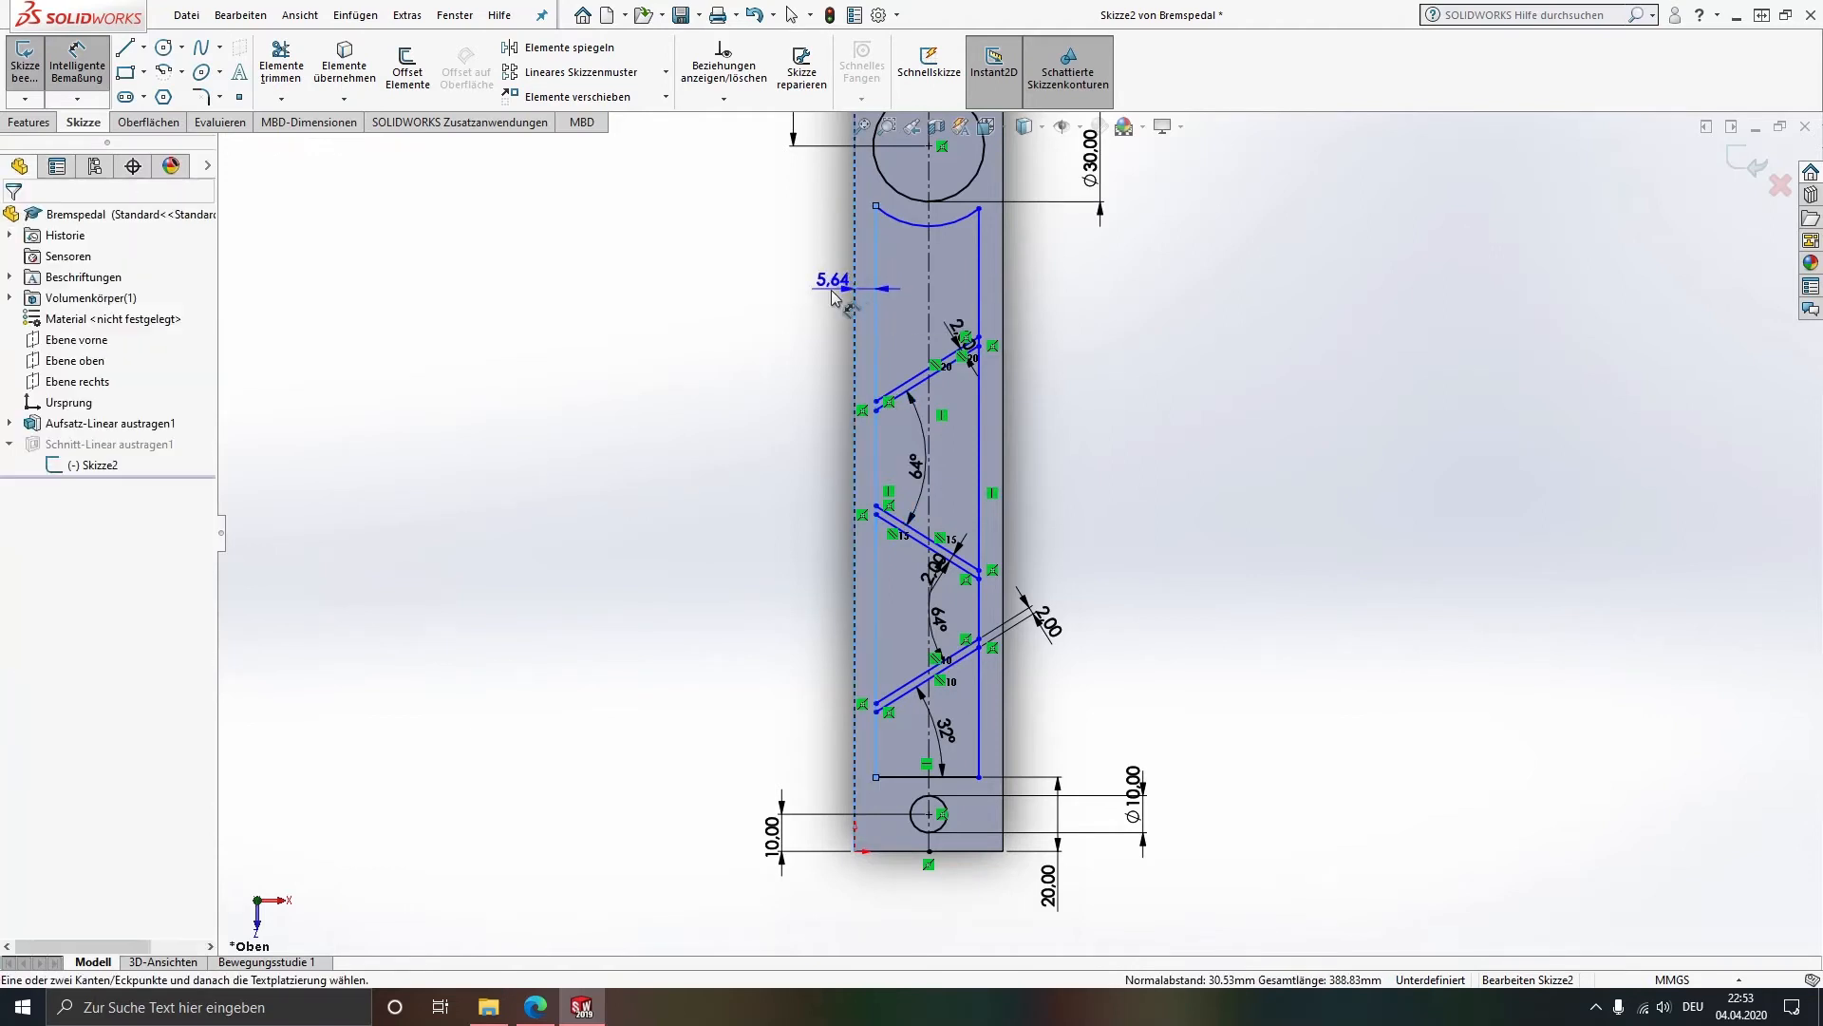
pyautogui.click(774, 316)
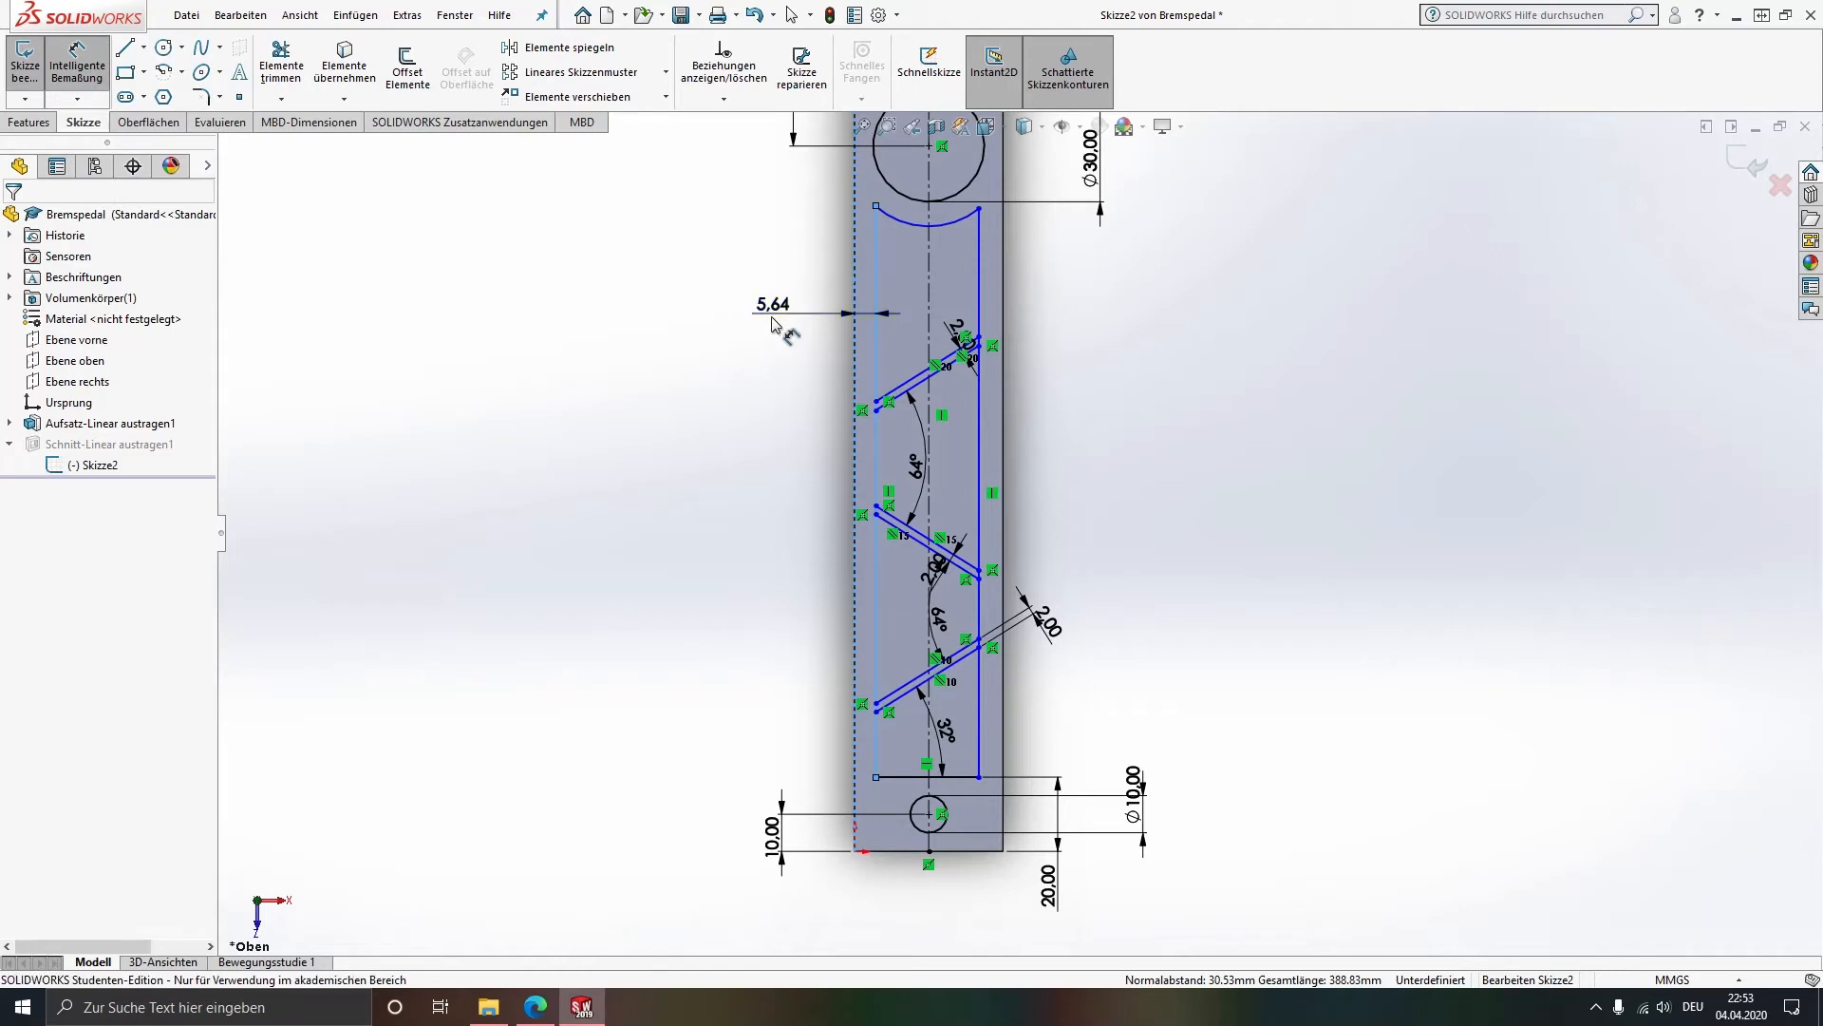
pyautogui.write('3')
pyautogui.click(693, 288)
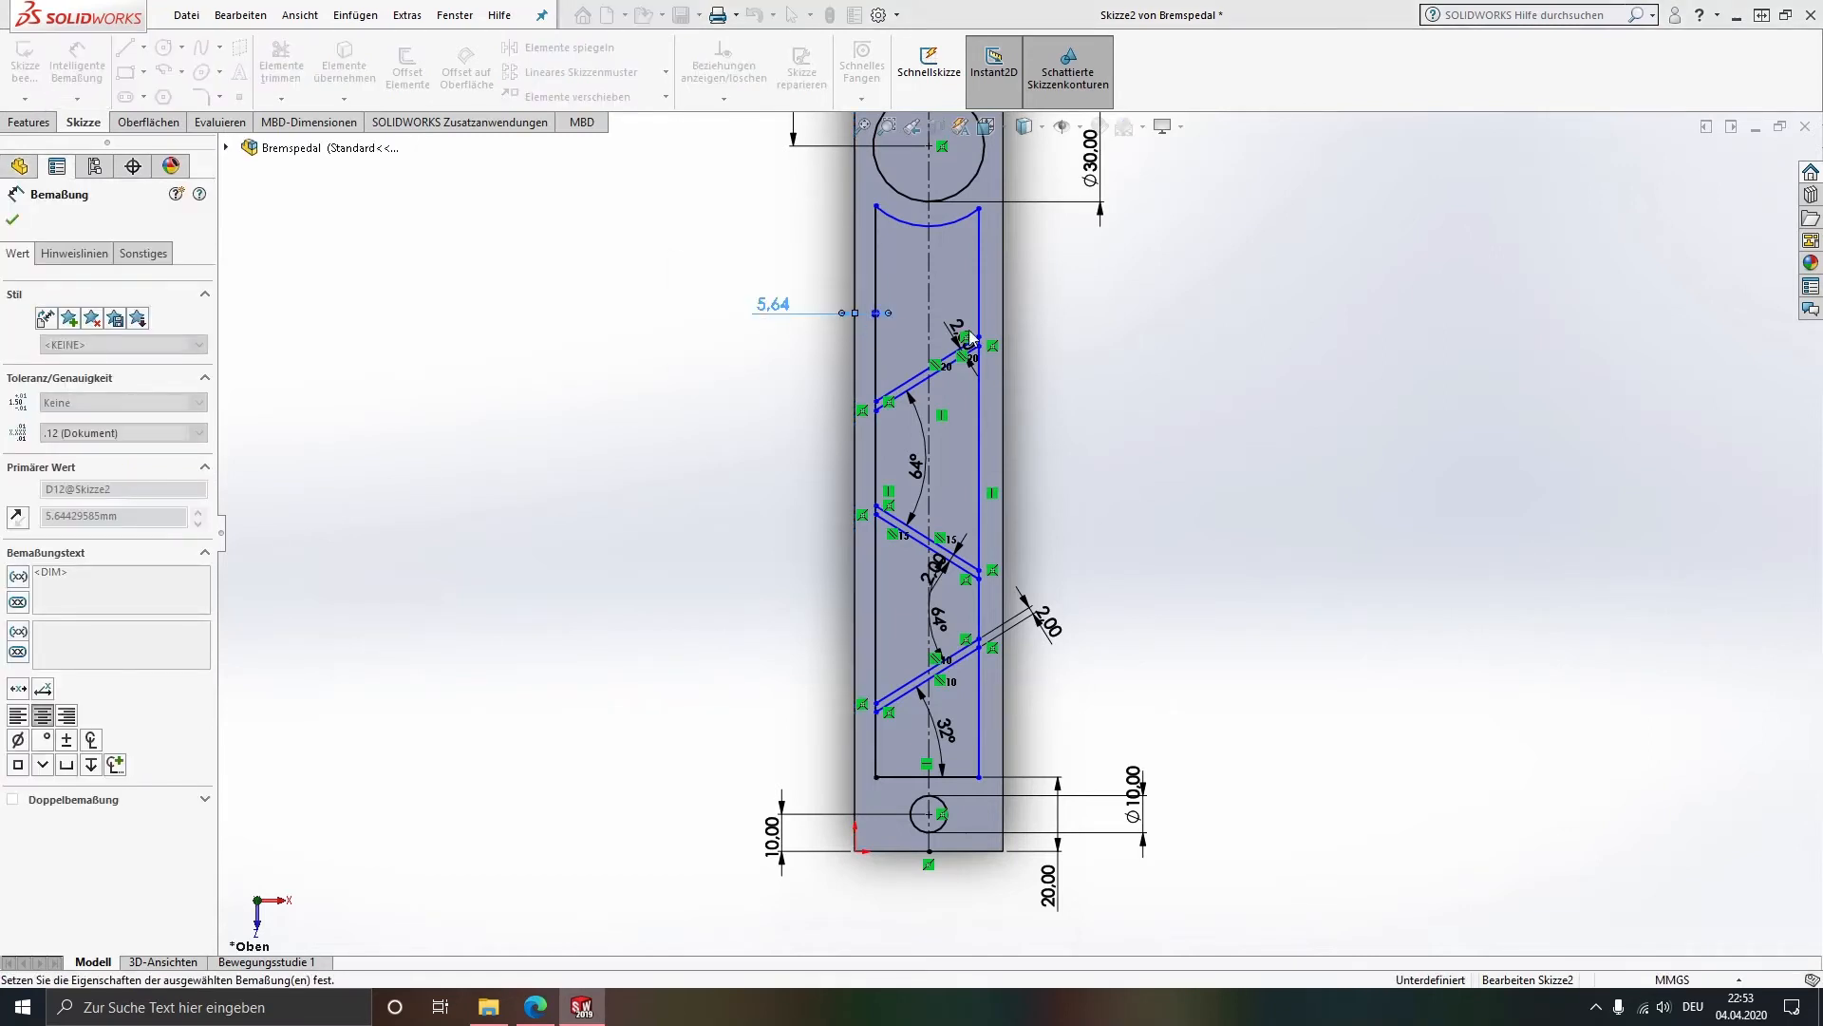
pyautogui.click(984, 280)
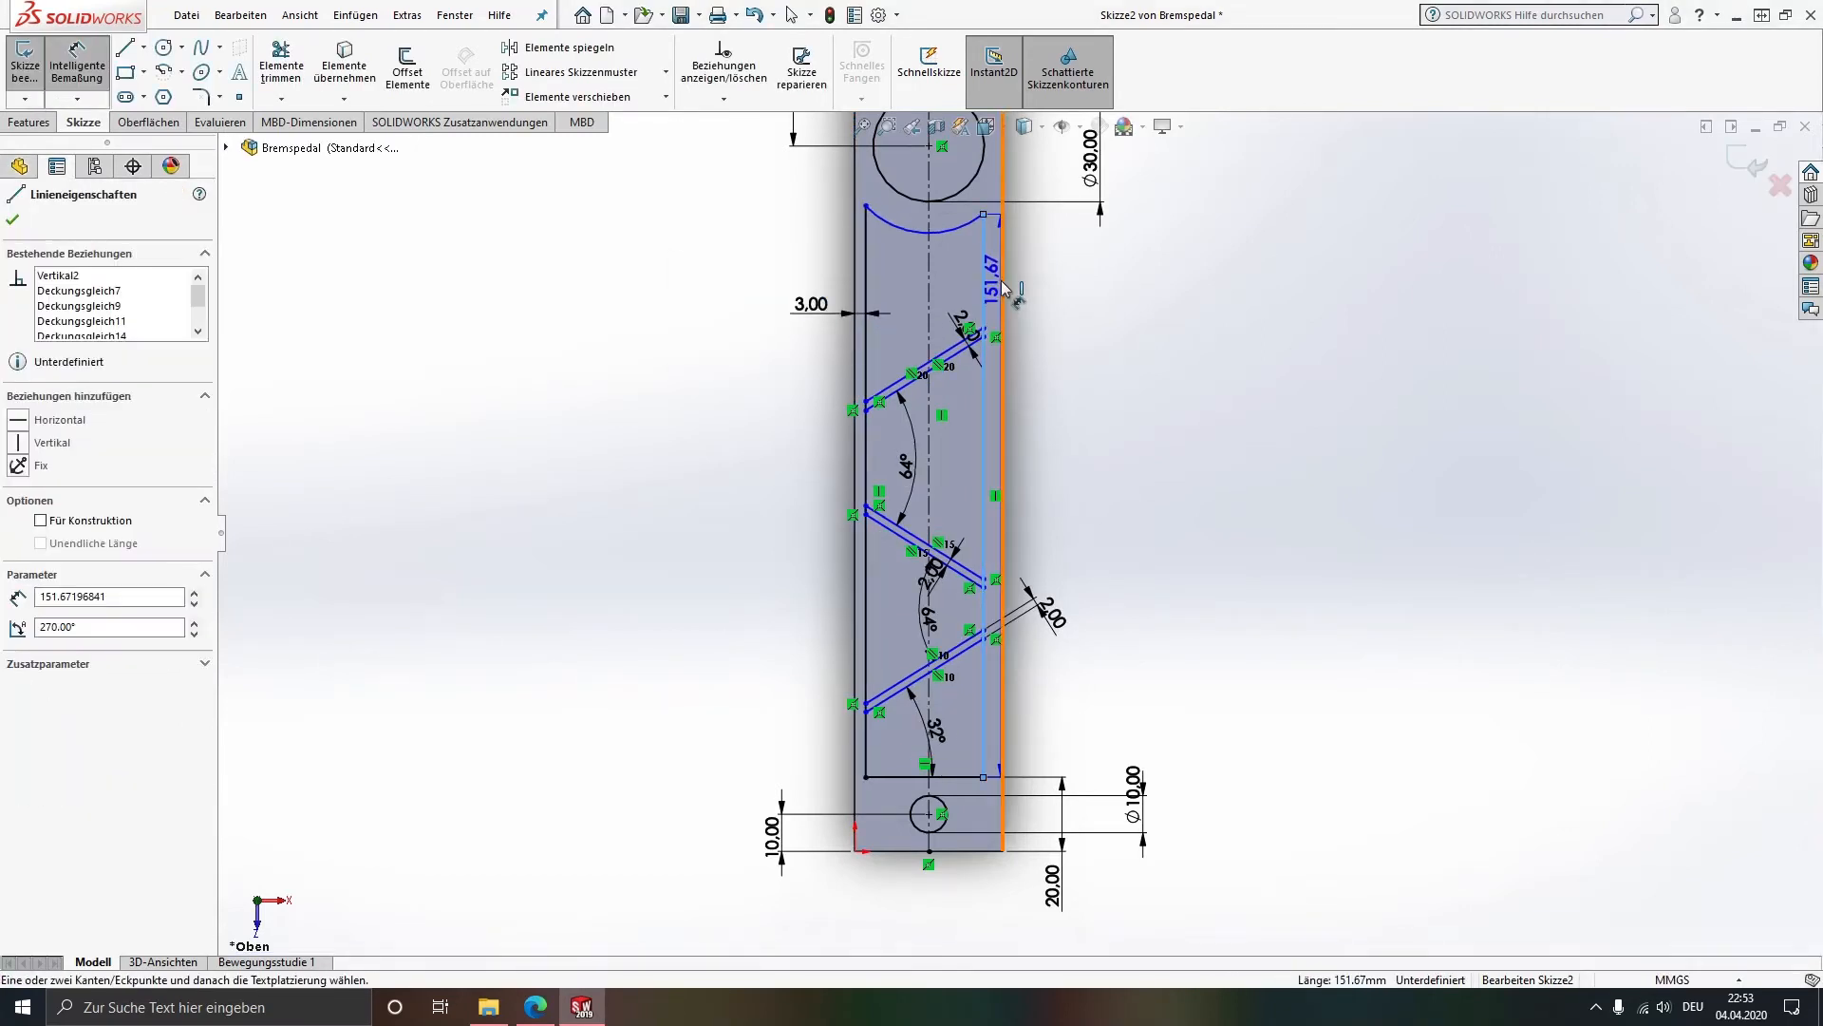
pyautogui.click(1070, 300)
pyautogui.write('3529913mm')
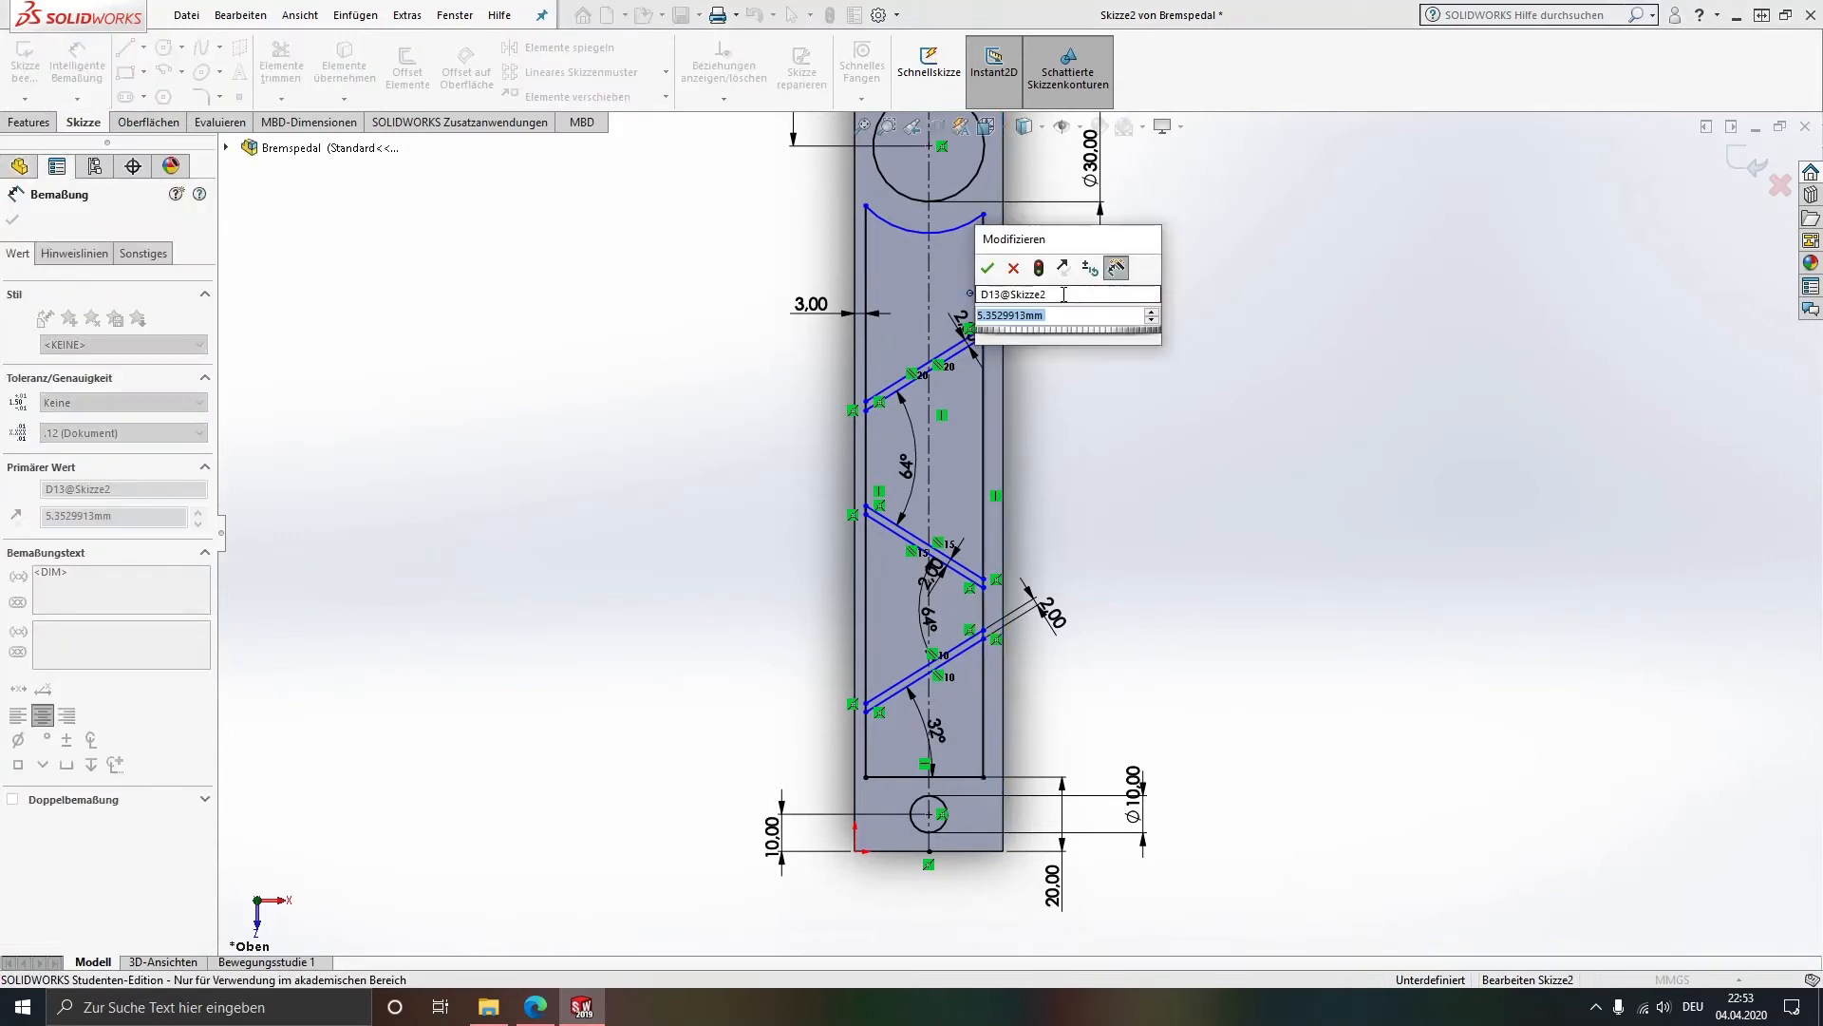
pyautogui.press('Return')
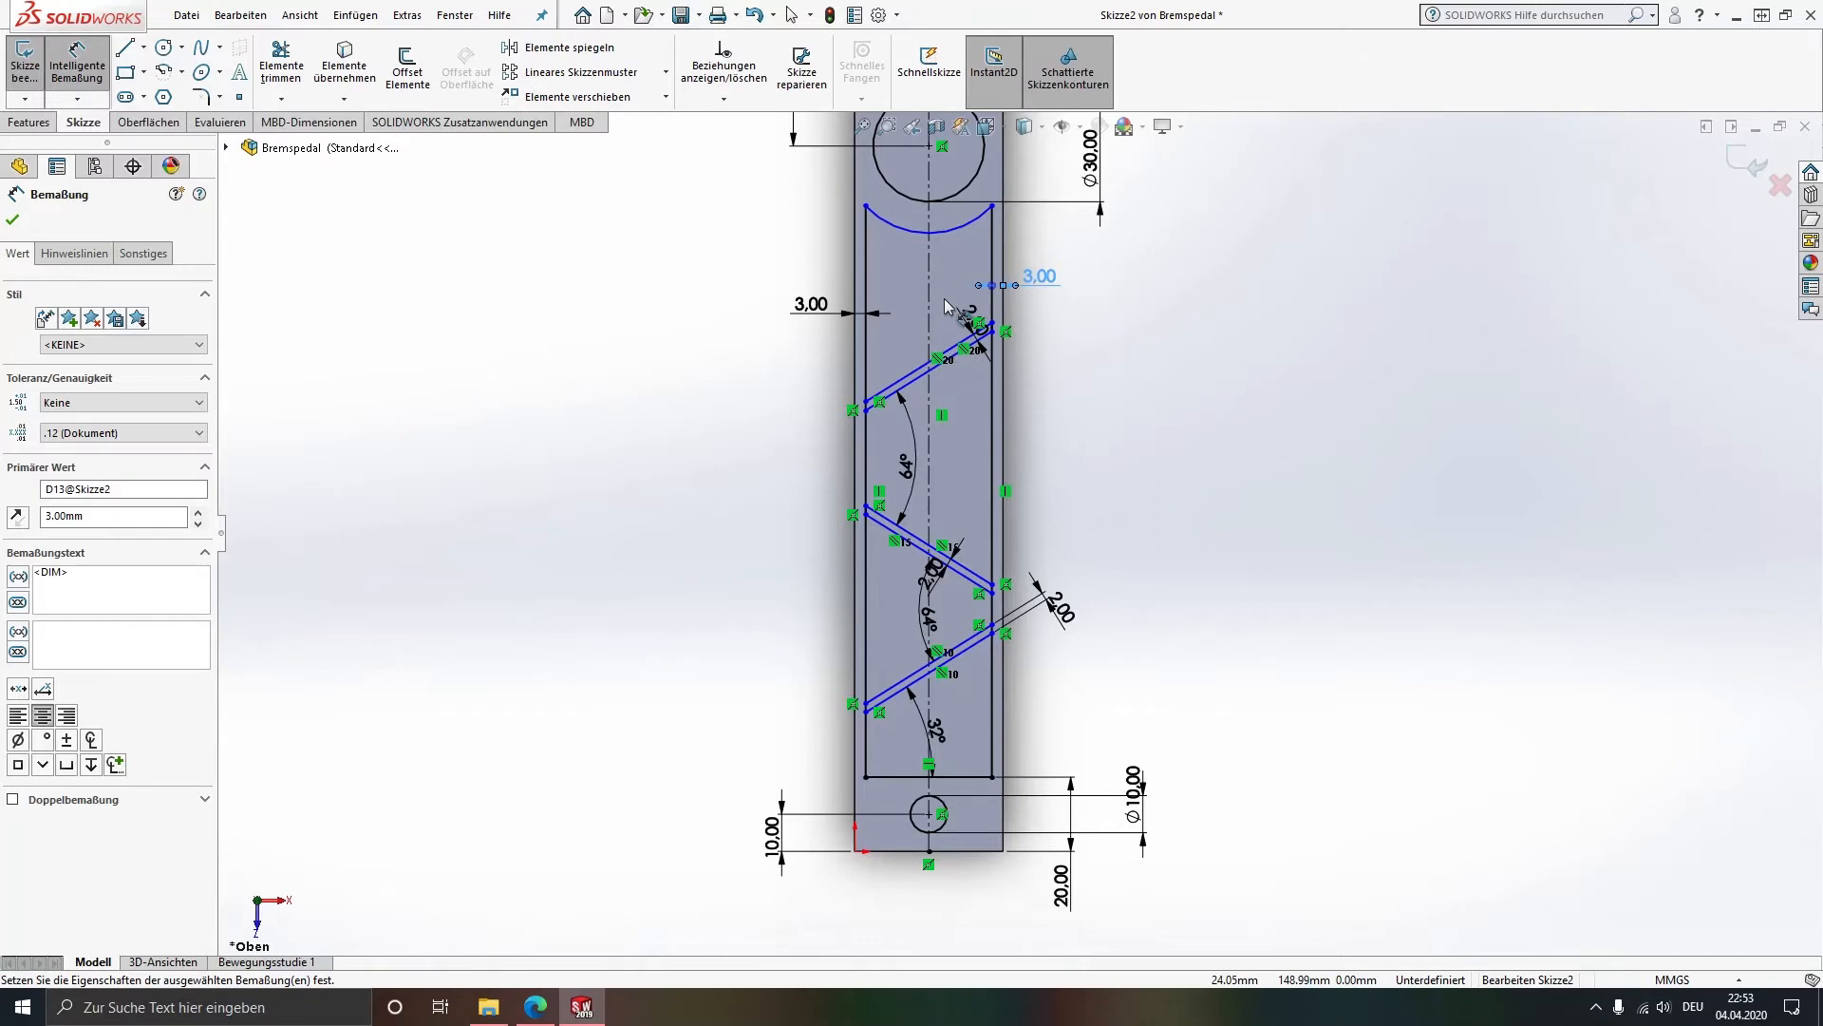
# Step: Dimension the gap between the outline's upper arc and the 30 mm circle to 3 mm
pyautogui.keyDown('ctrl'); pyautogui.moveTo(946, 285); pyautogui.dragTo(945, 417, button='middle'); pyautogui.keyUp('ctrl')
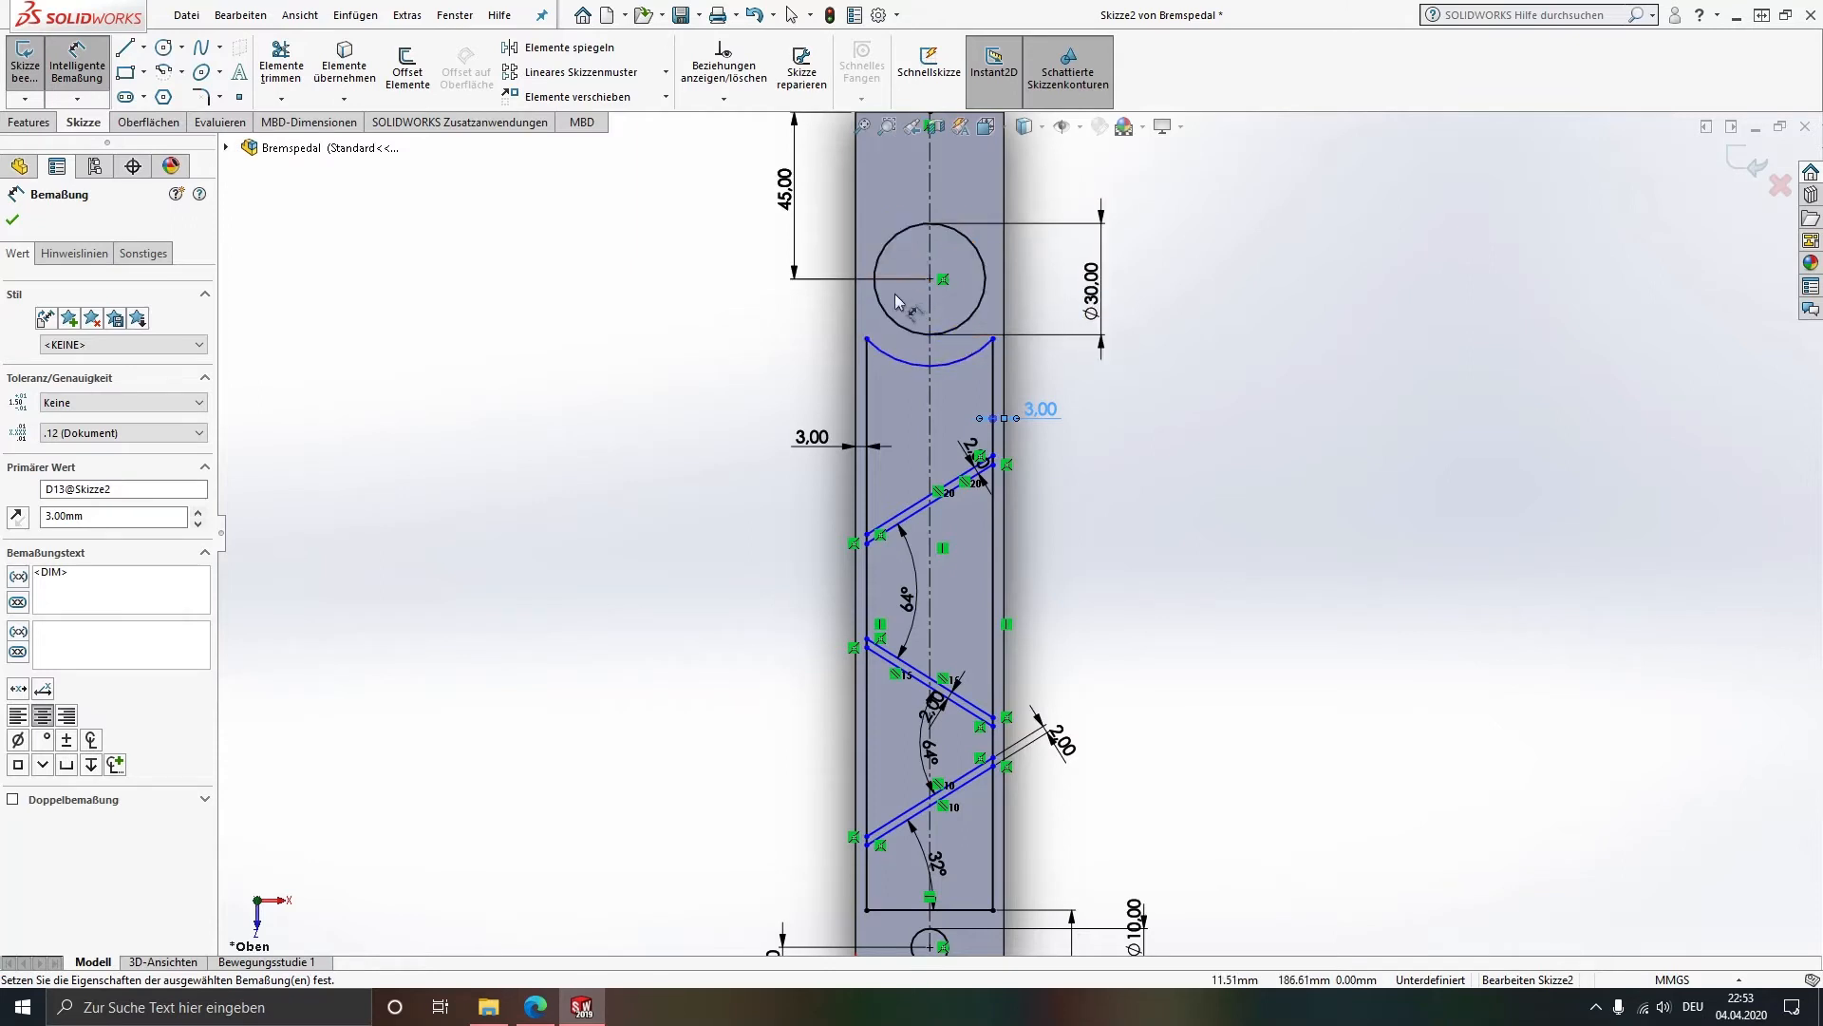
pyautogui.click(884, 354)
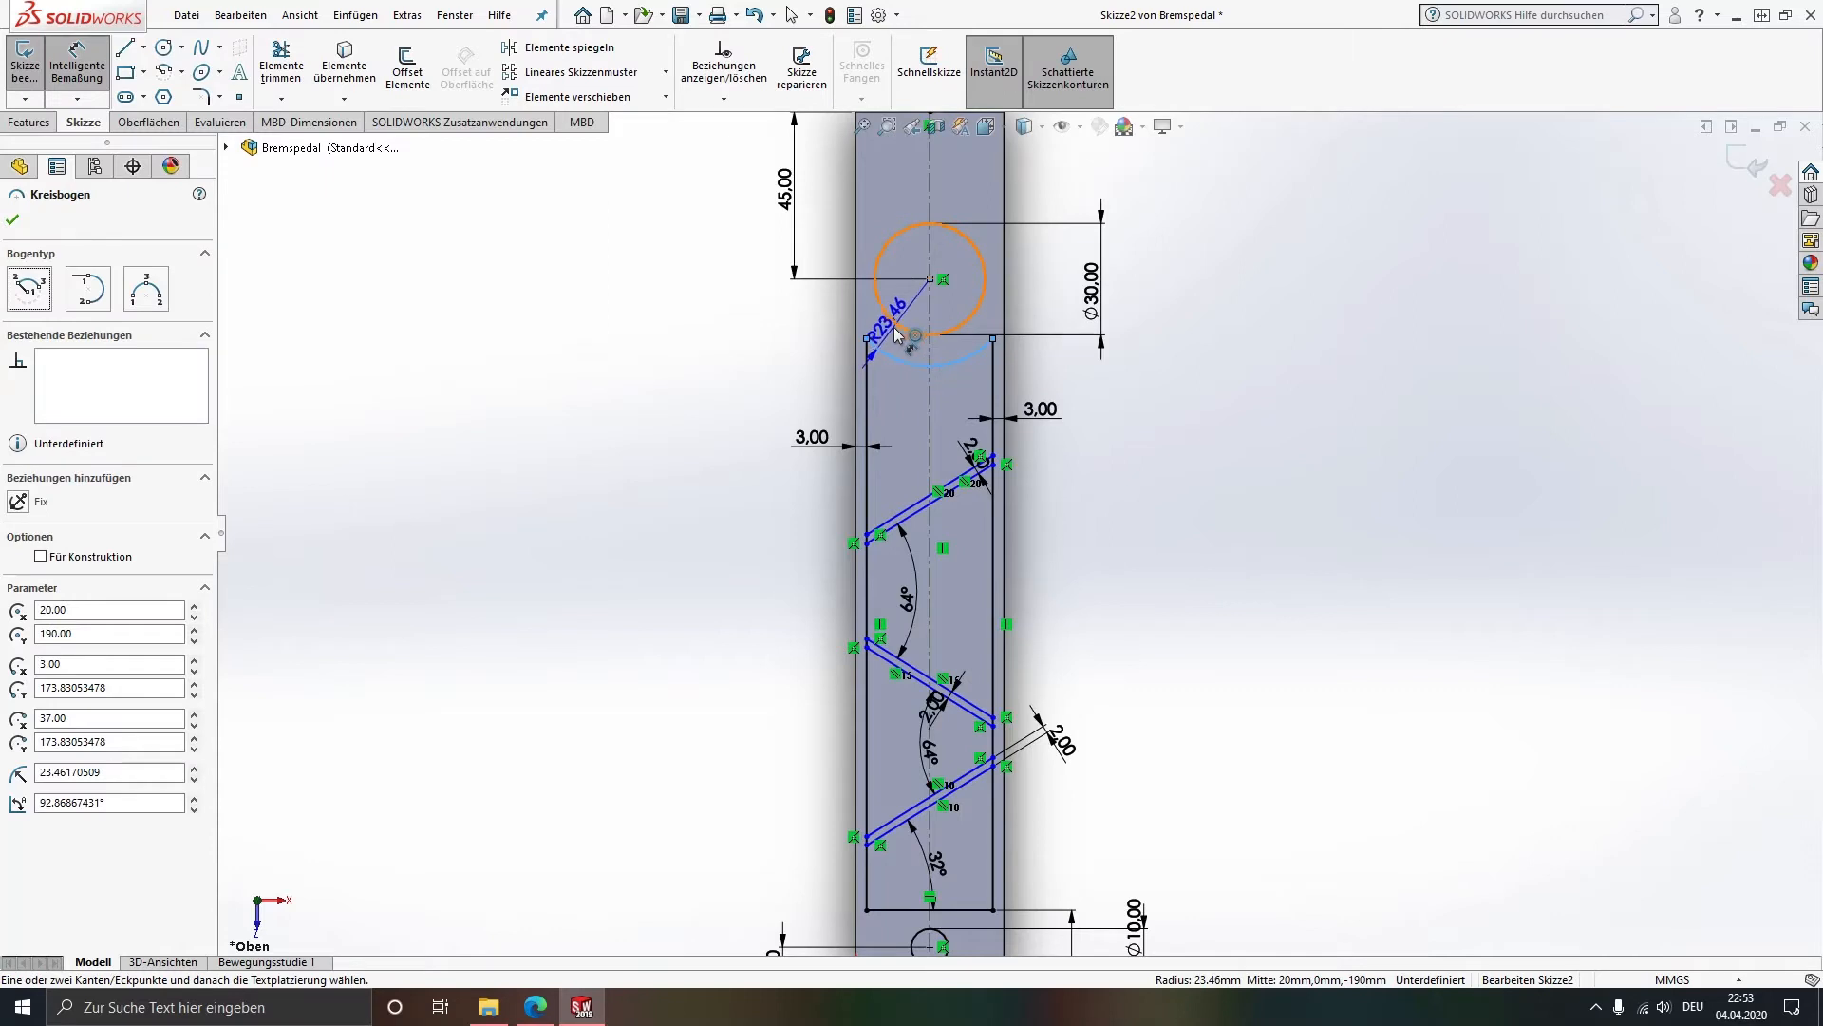
pyautogui.click(897, 327)
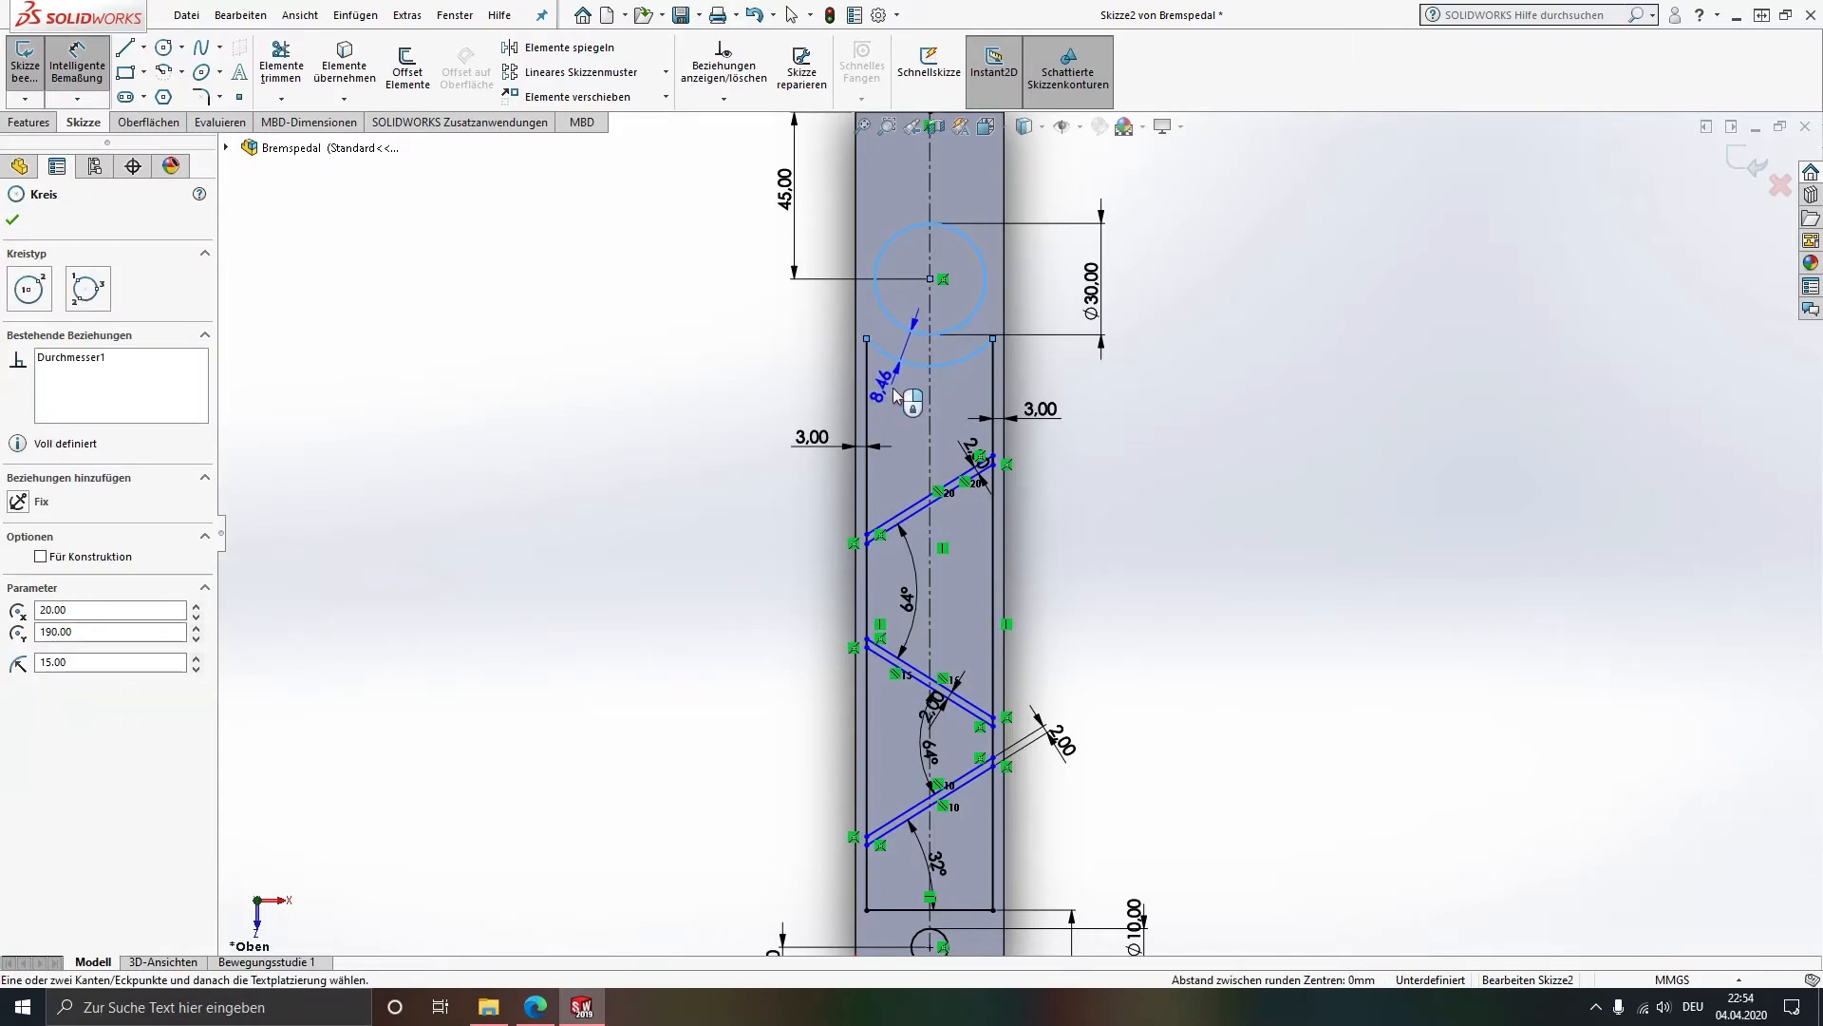
pyautogui.click(893, 392)
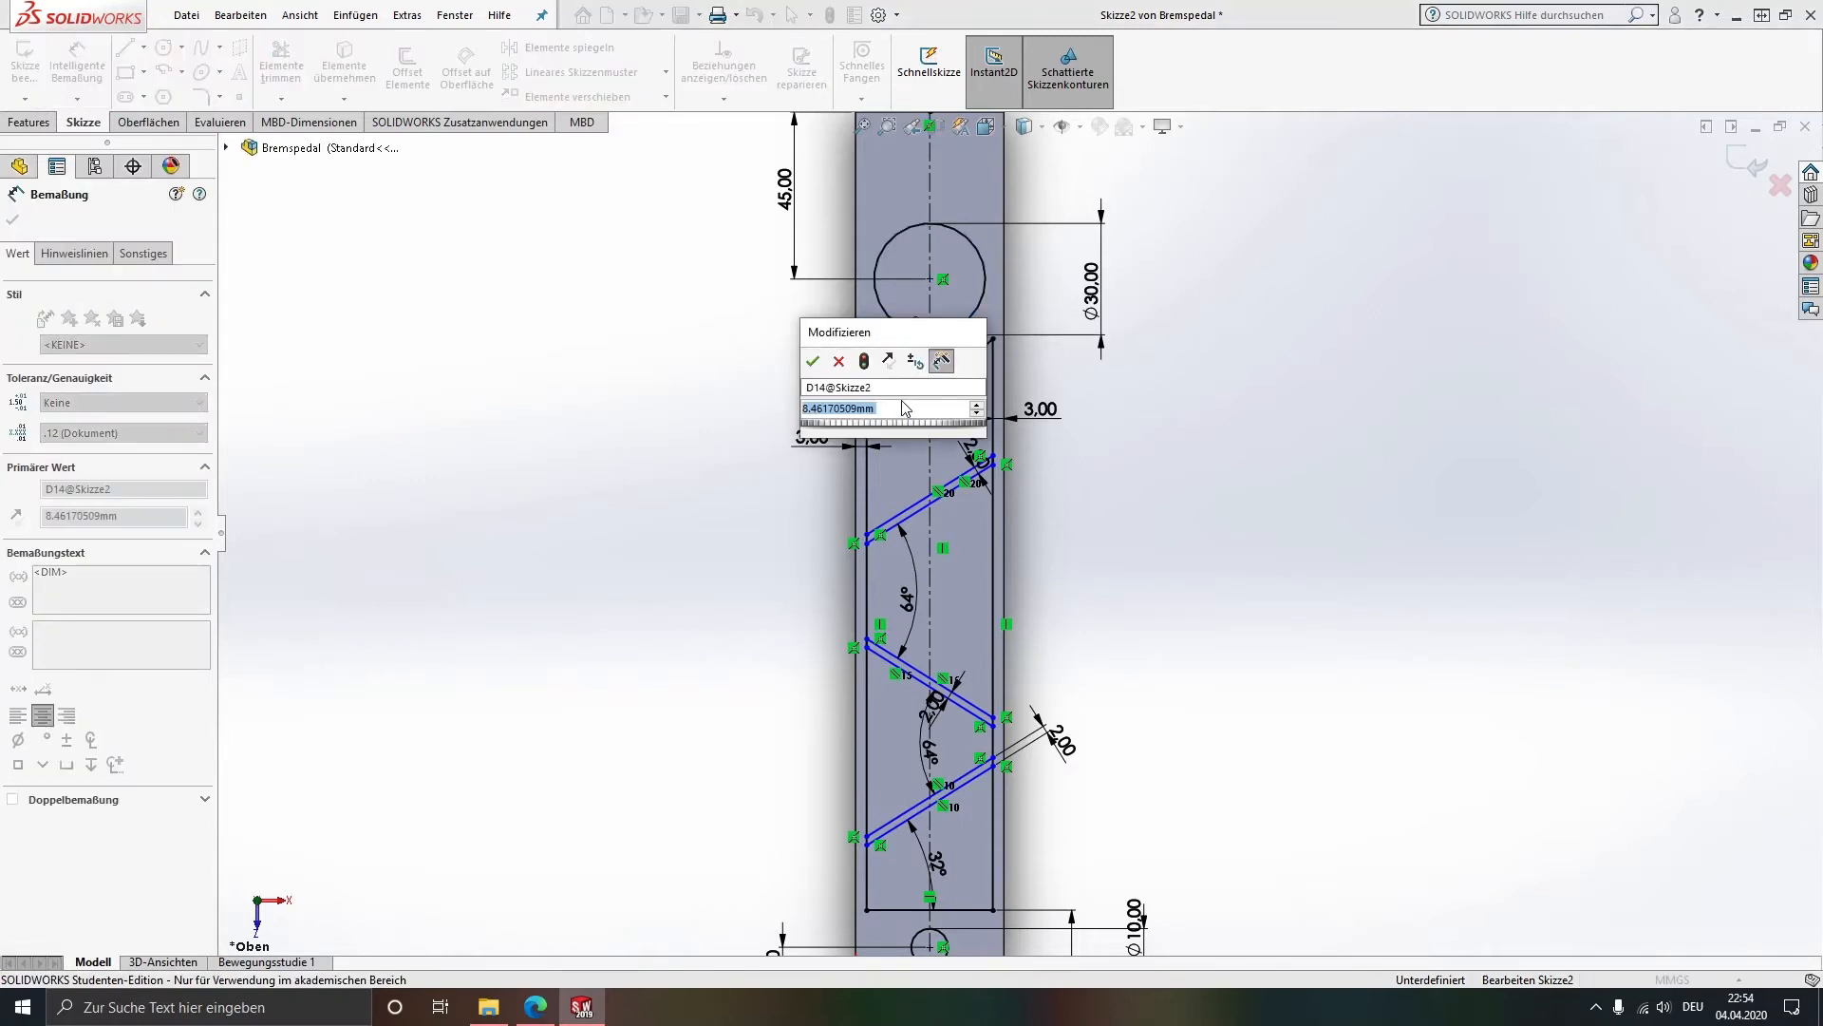
pyautogui.write('3')
pyautogui.press('Return')
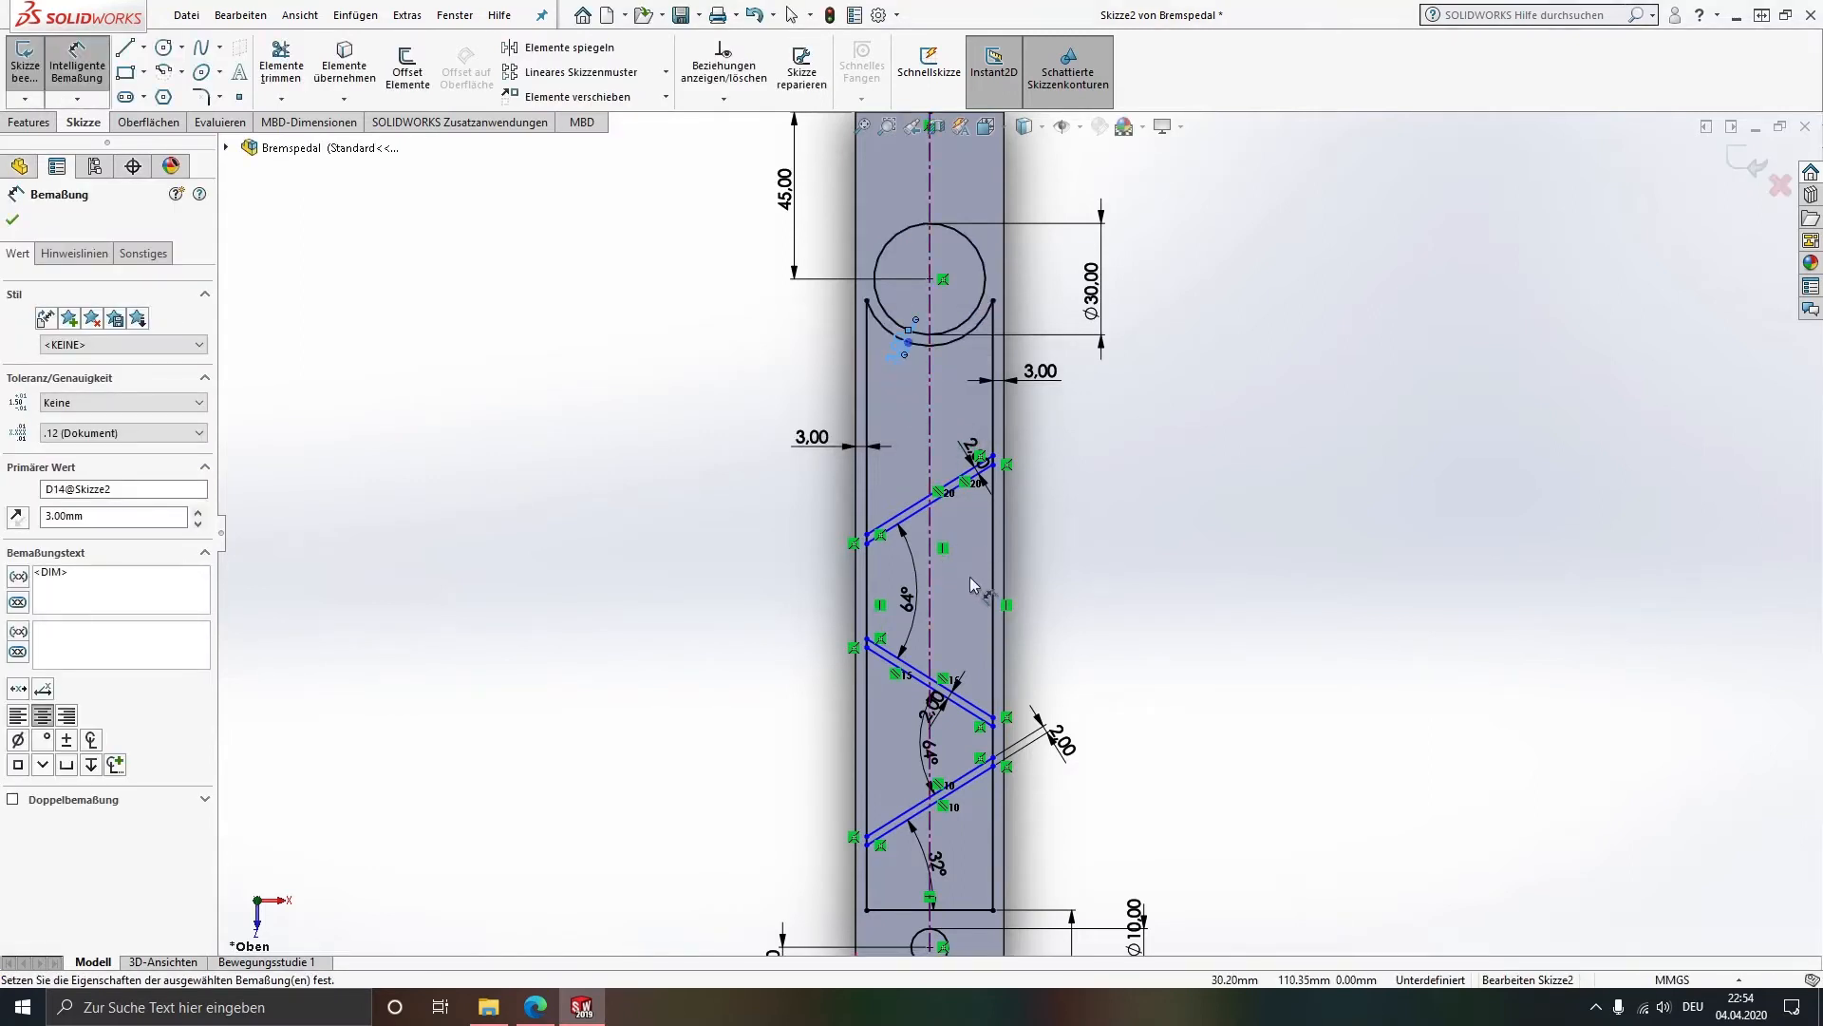
# Step: Dimension the height from the outline's bottom line to the left endpoint of the lowest diagonal line to 20 mm
pyautogui.click(867, 847)
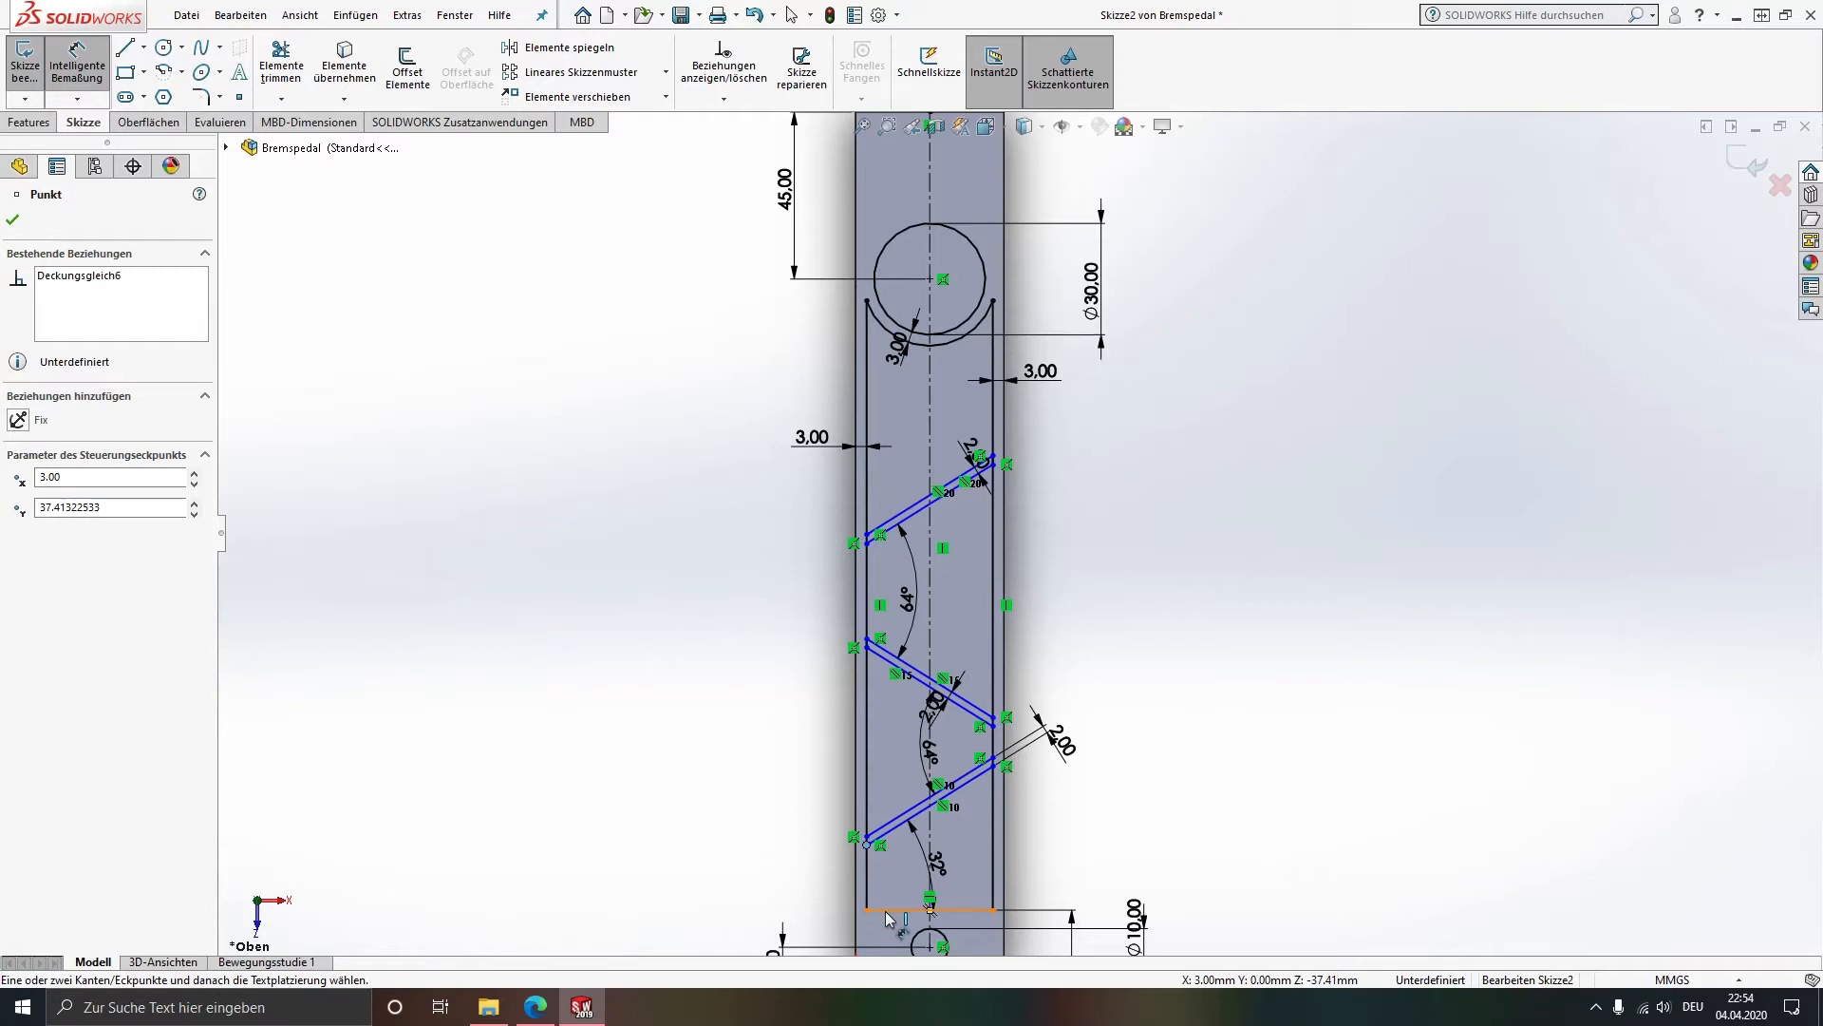
pyautogui.click(881, 910)
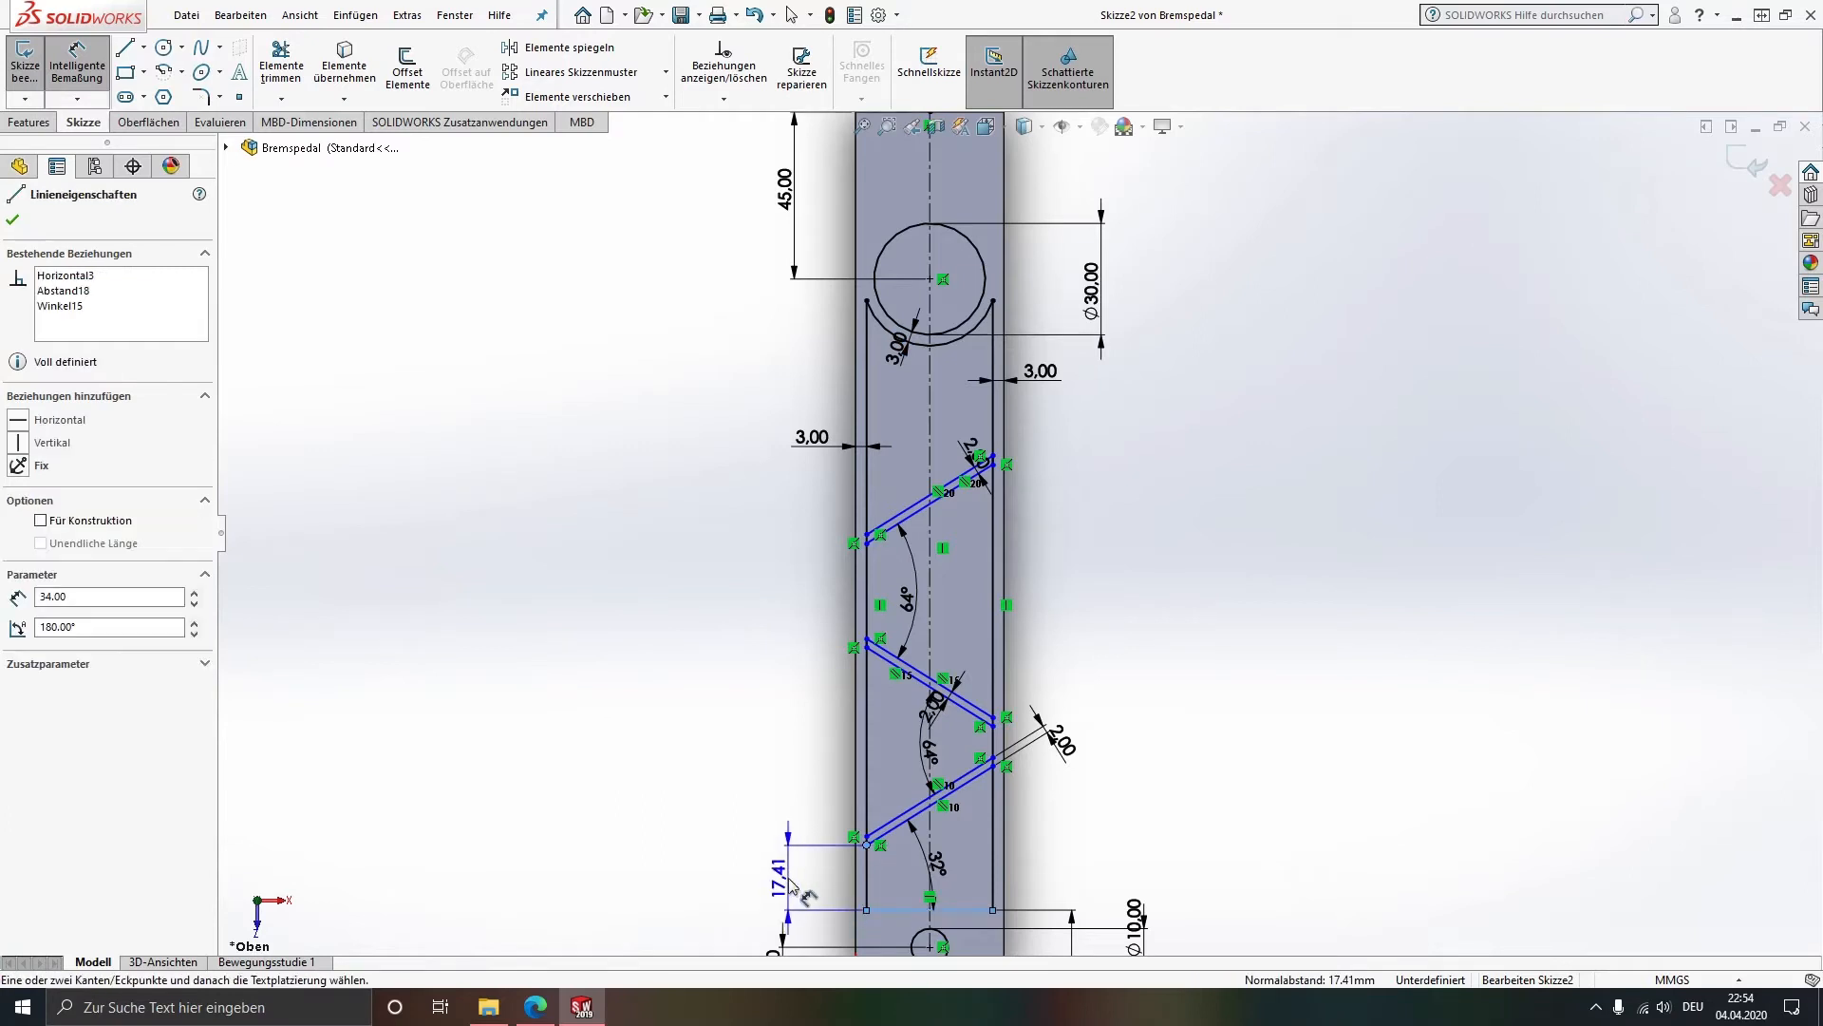
pyautogui.click(796, 890)
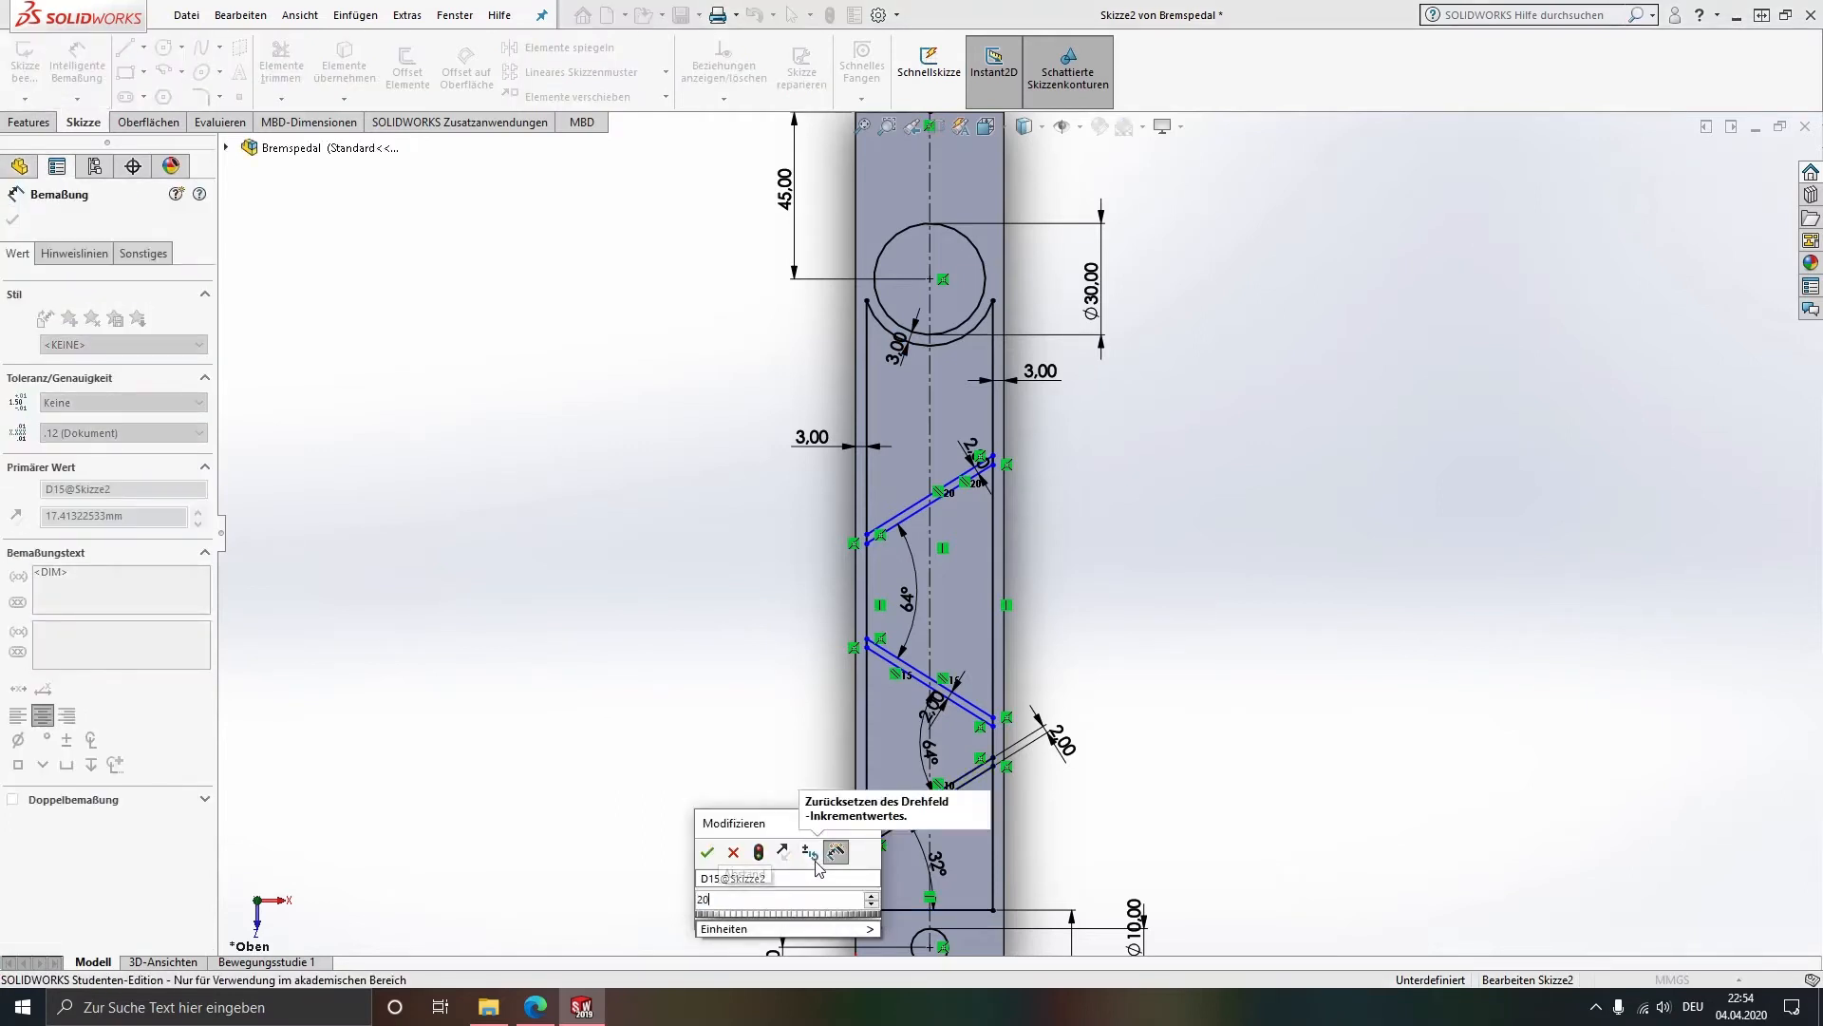
pyautogui.press('Return')
# Step: Dimension the vertical distance between the facing right endpoints of the middle and the lower diagonal pair to 20 mm
pyautogui.scroll(2, 964, 809)
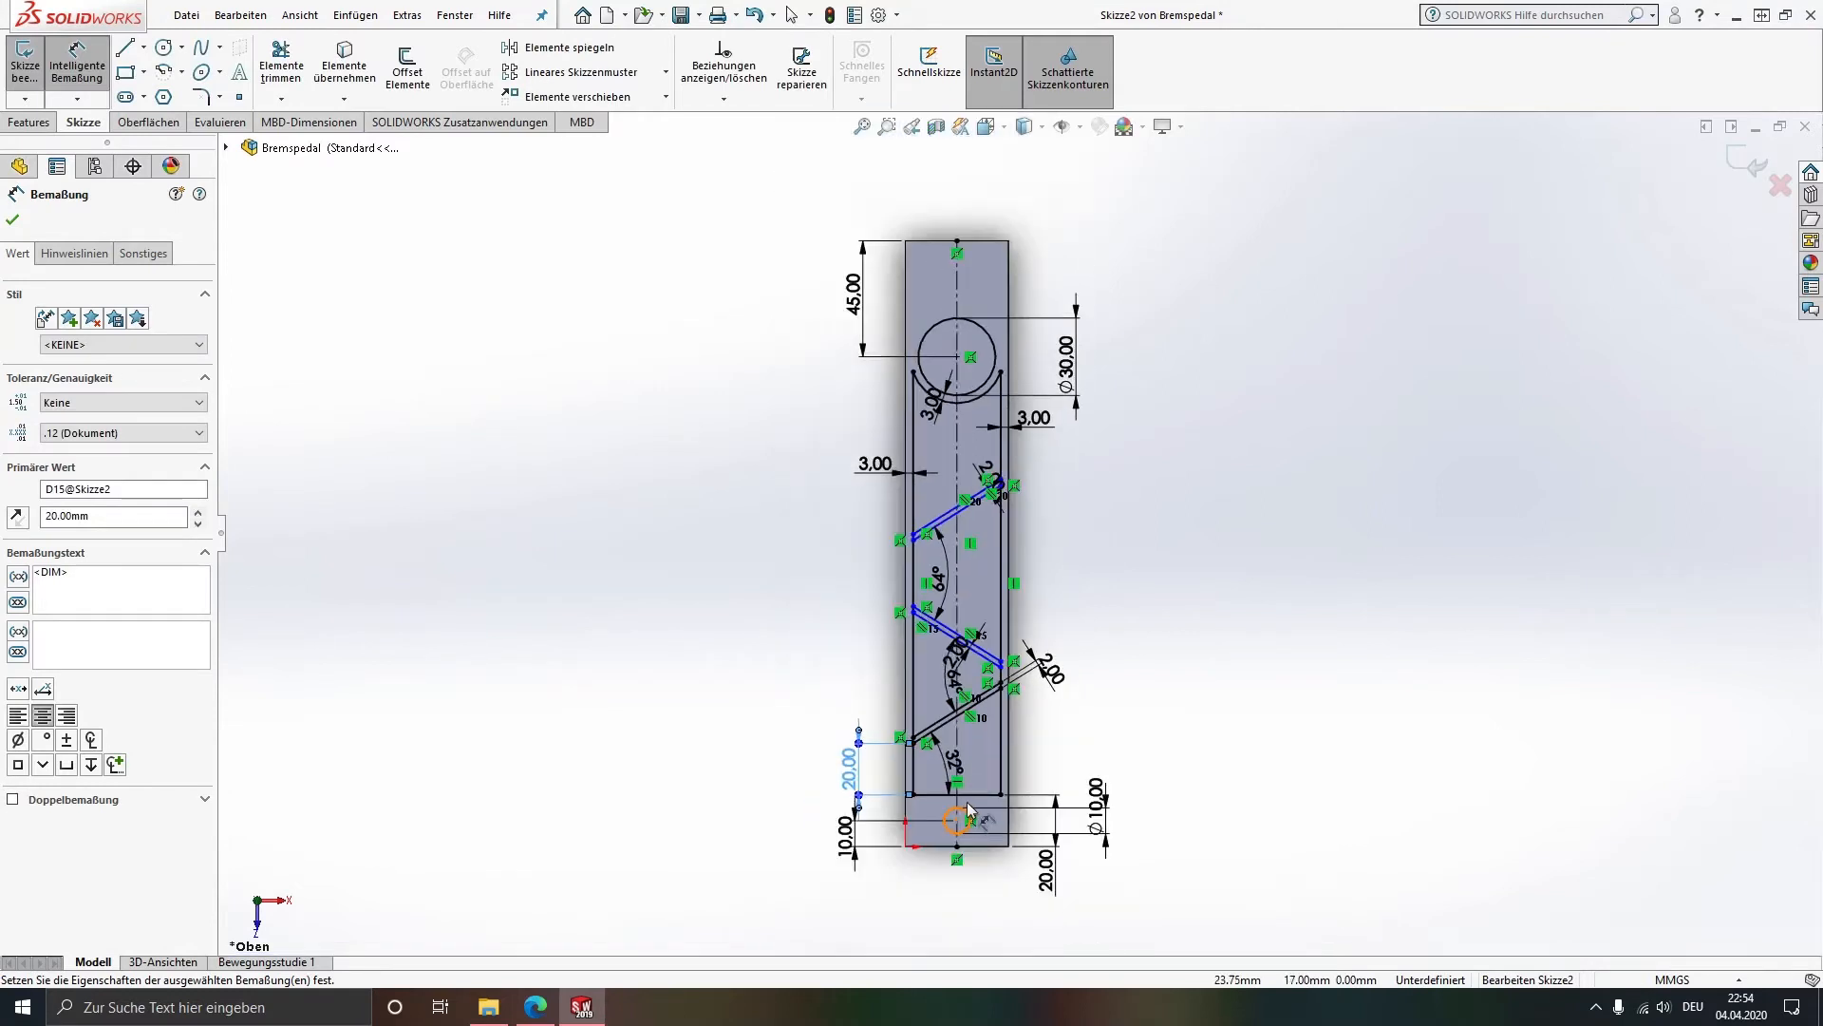
pyautogui.scroll(-1, 963, 807)
pyautogui.scroll(-3, 951, 706)
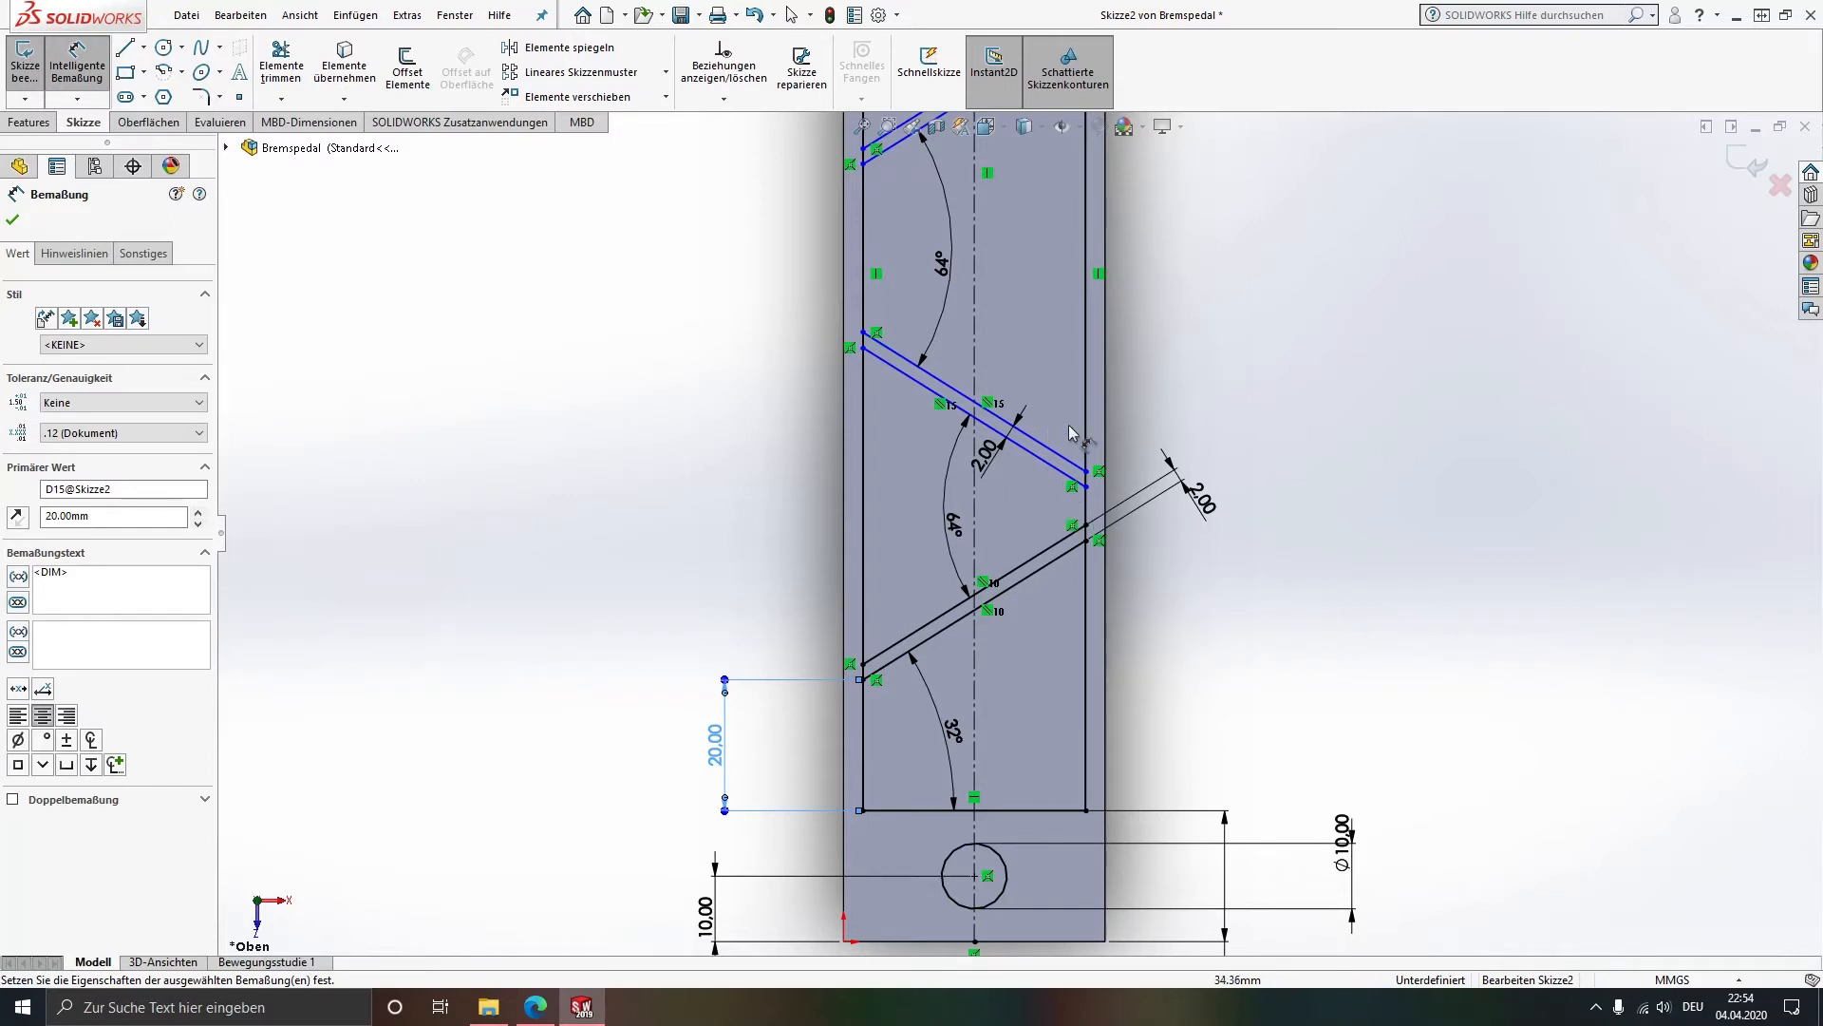
pyautogui.click(1087, 487)
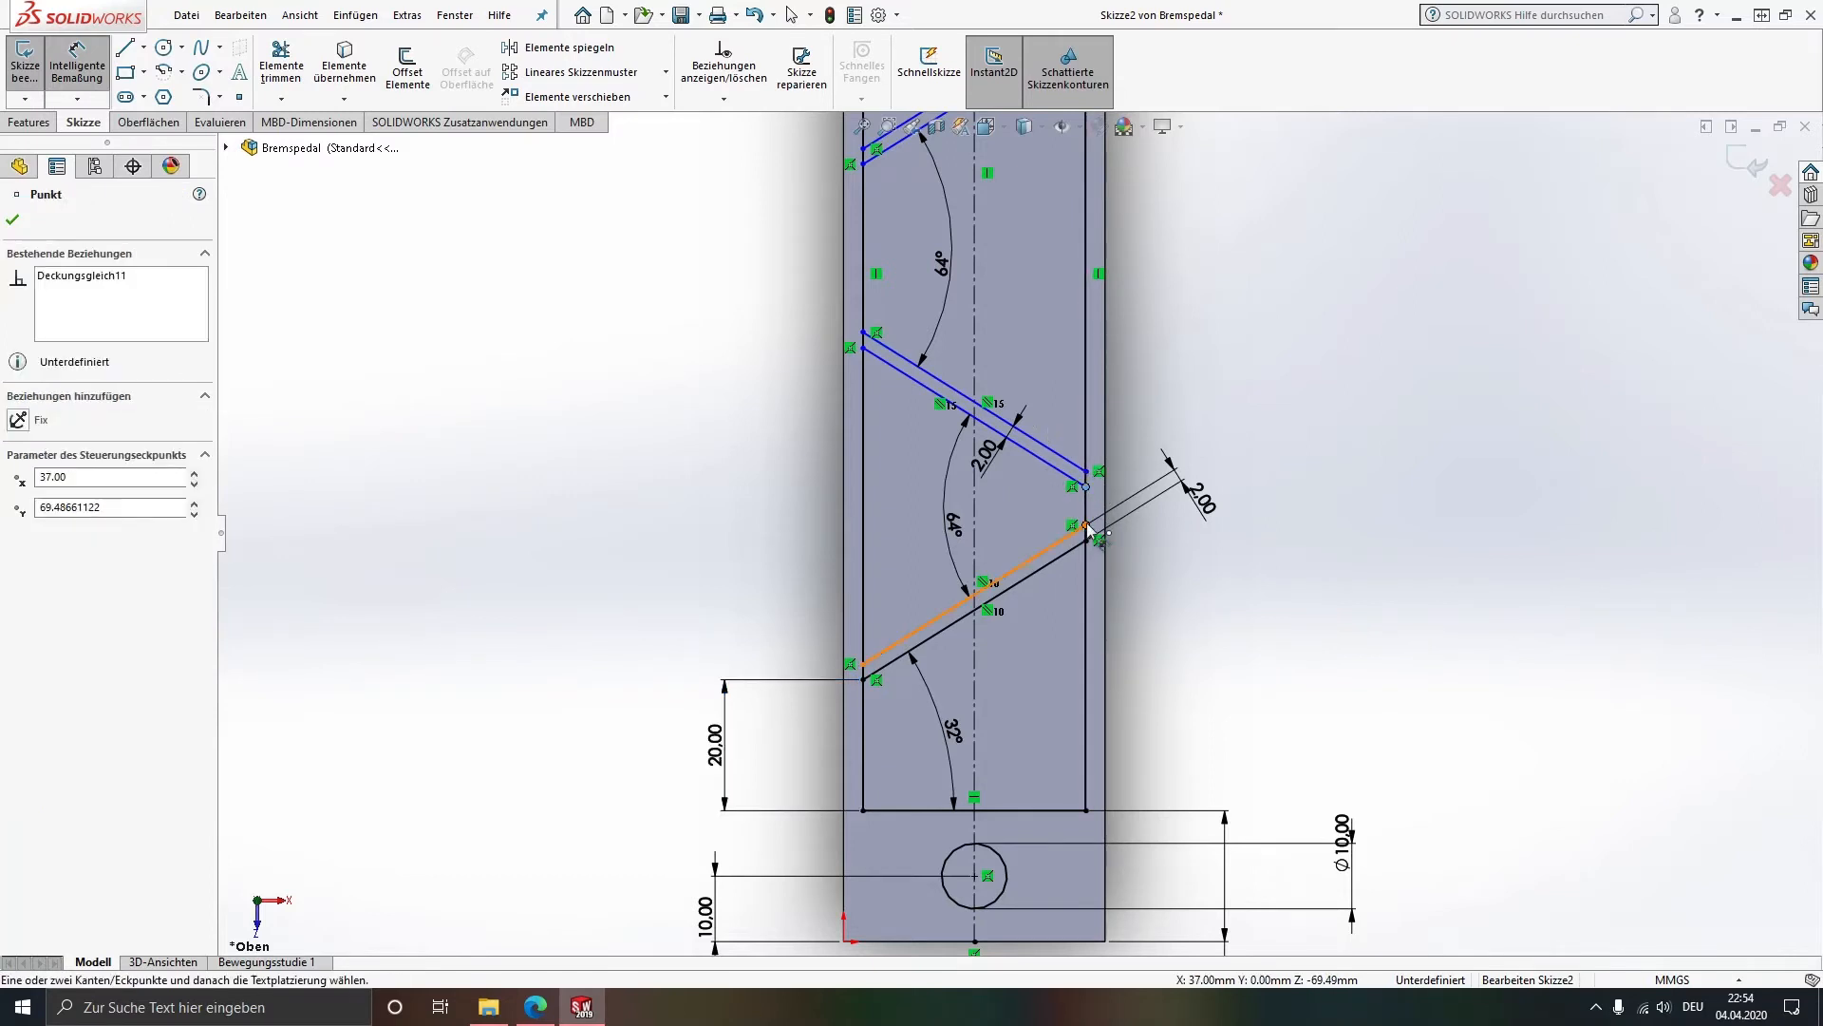
pyautogui.click(1087, 525)
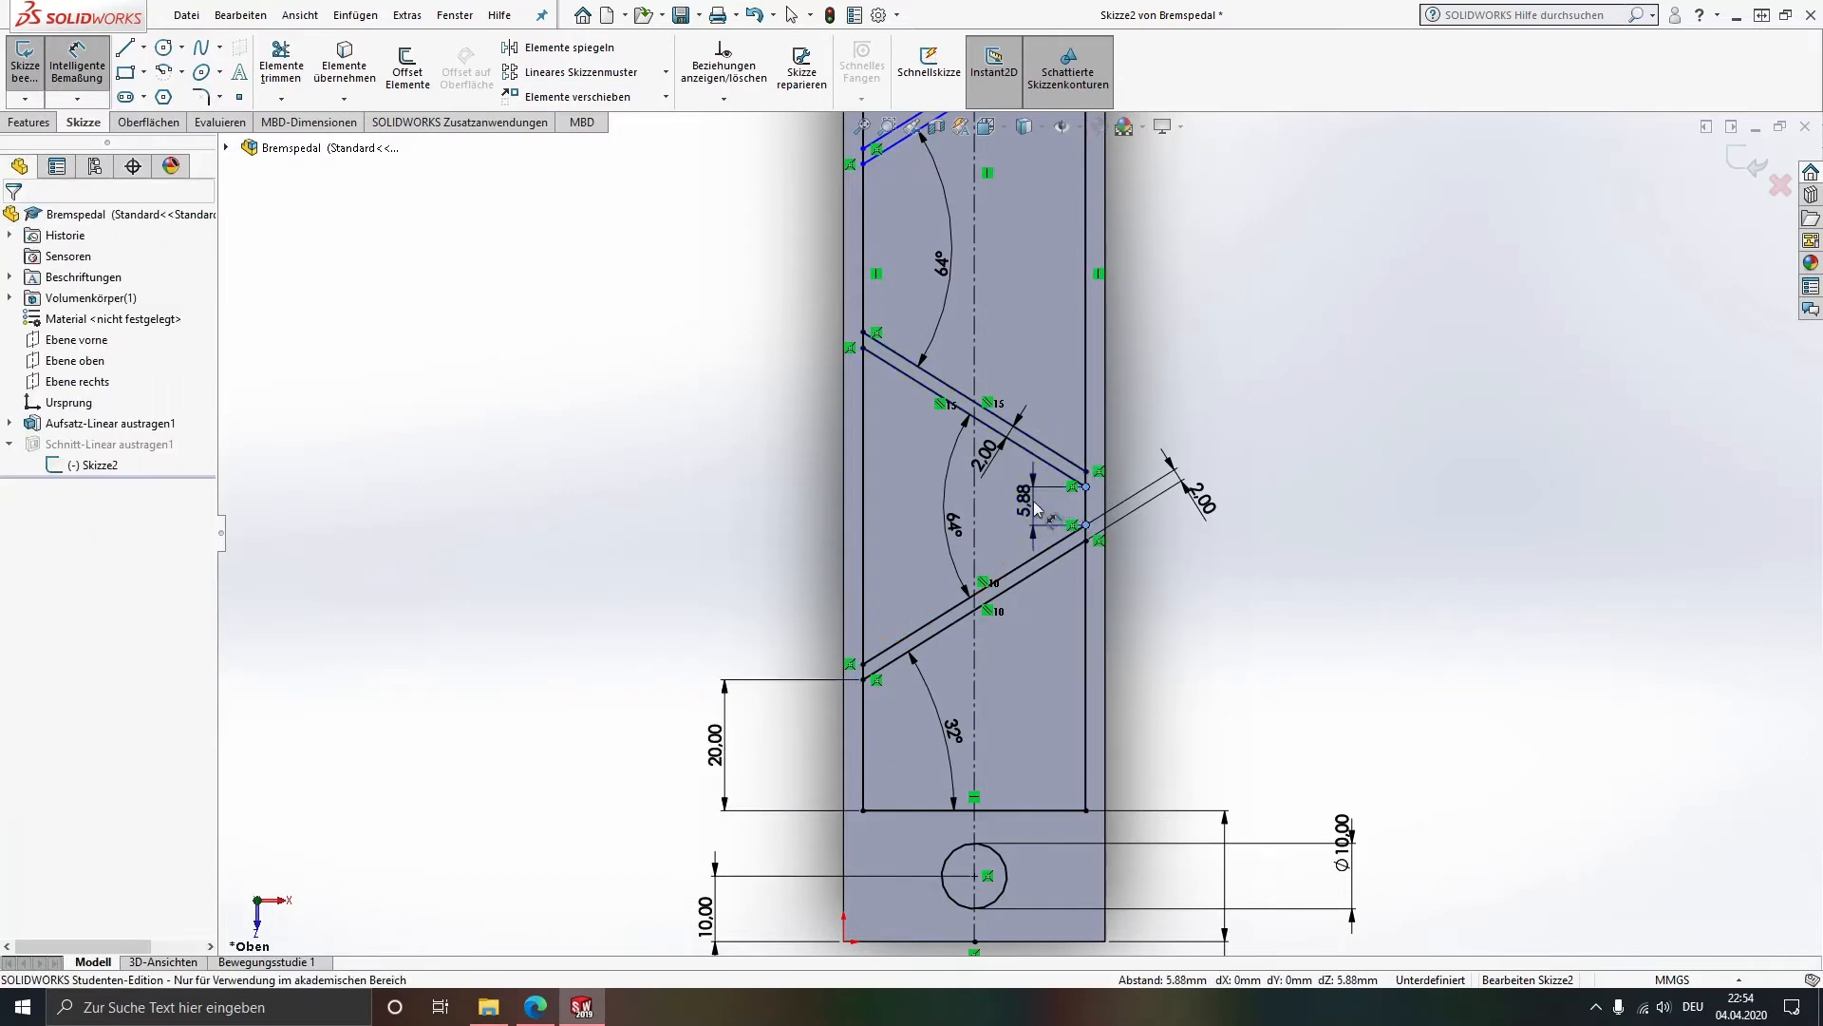
pyautogui.click(1038, 509)
pyautogui.press('Return')
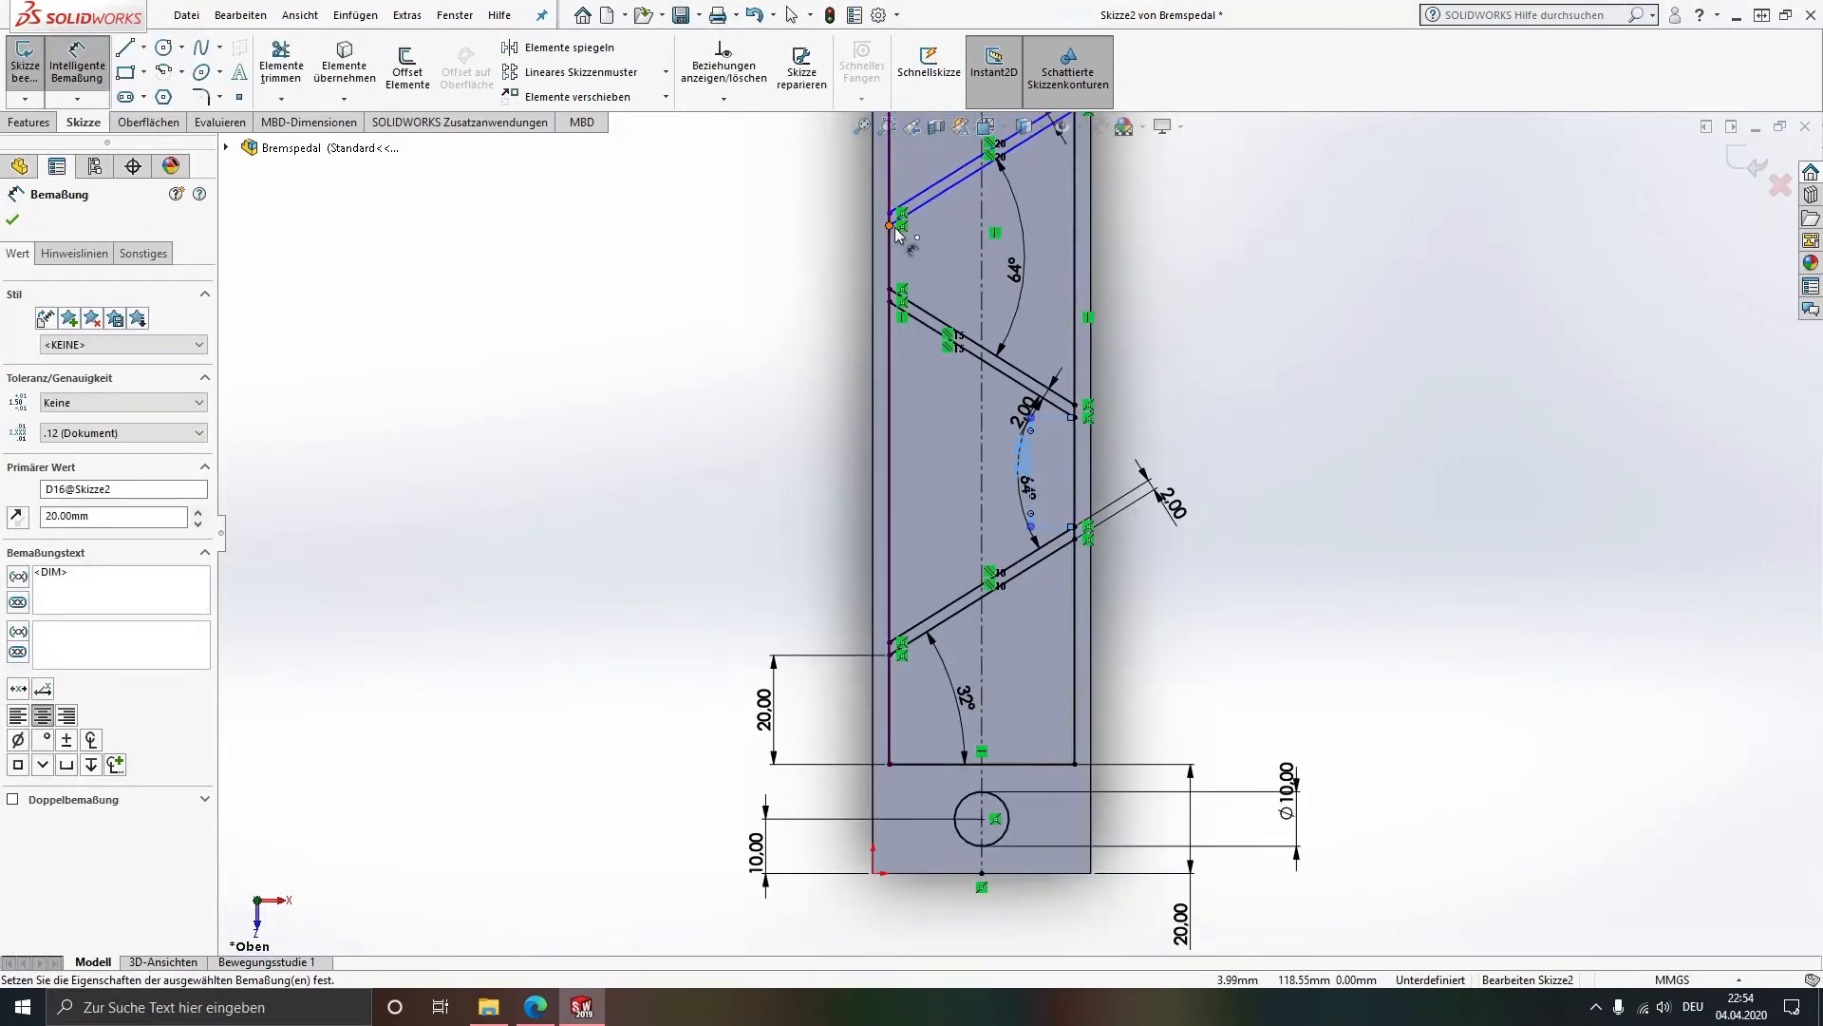
# Step: Dimension the vertical distance between the facing left endpoints of the upper and the middle diagonal pair to 20 mm
pyautogui.click(890, 225)
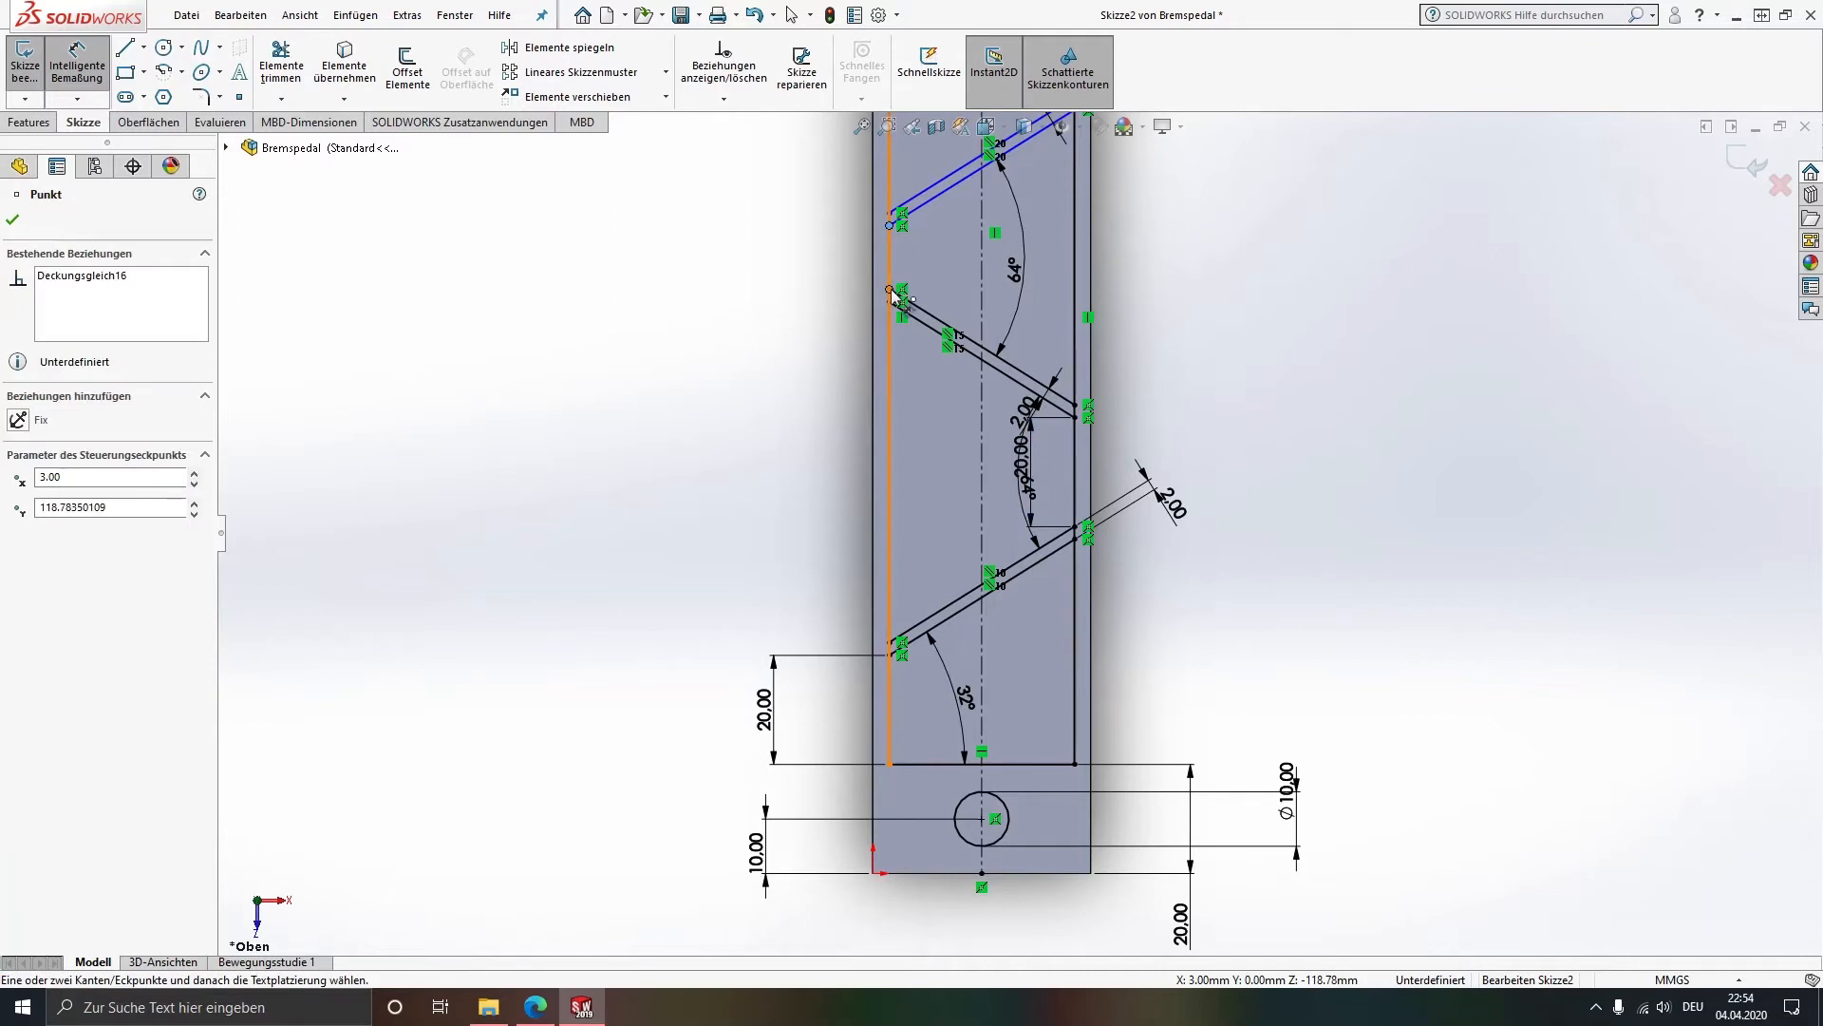
pyautogui.click(889, 289)
pyautogui.click(787, 256)
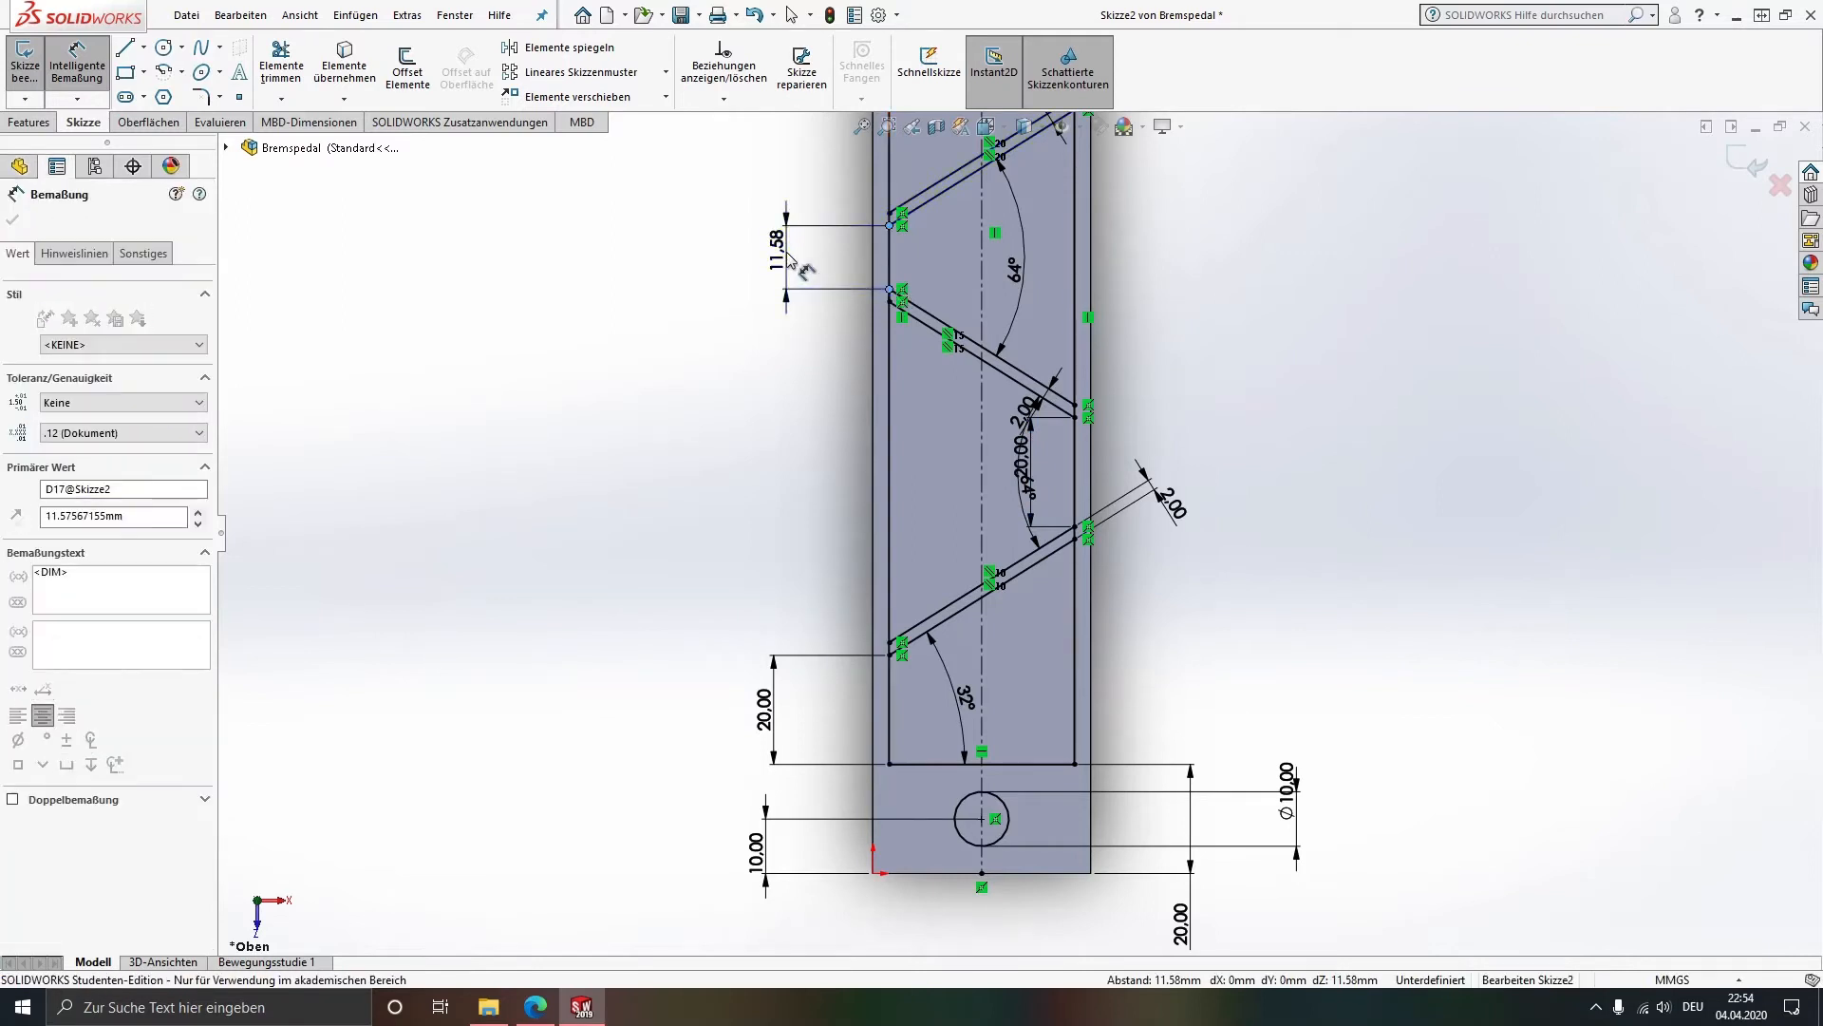
pyautogui.press('Return')
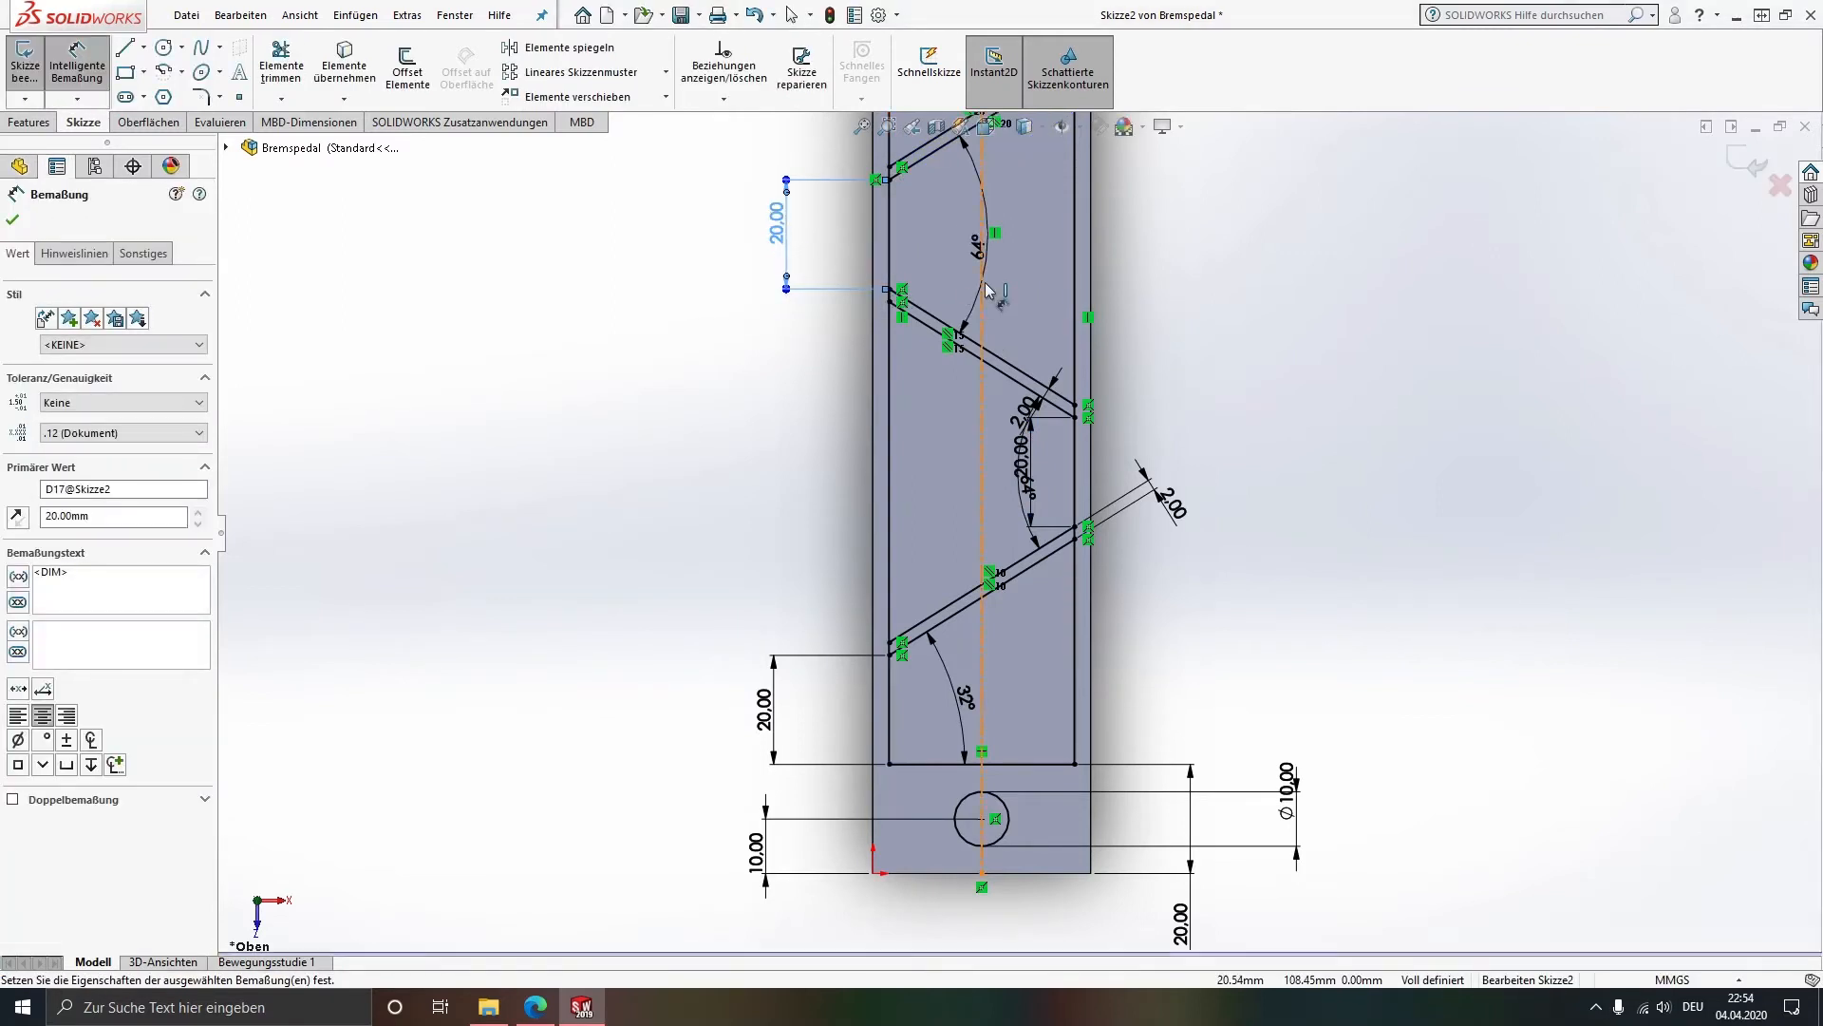
pyautogui.keyDown('ctrl'); pyautogui.moveTo(1014, 257); pyautogui.dragTo(1013, 447, button='middle'); pyautogui.keyUp('ctrl')
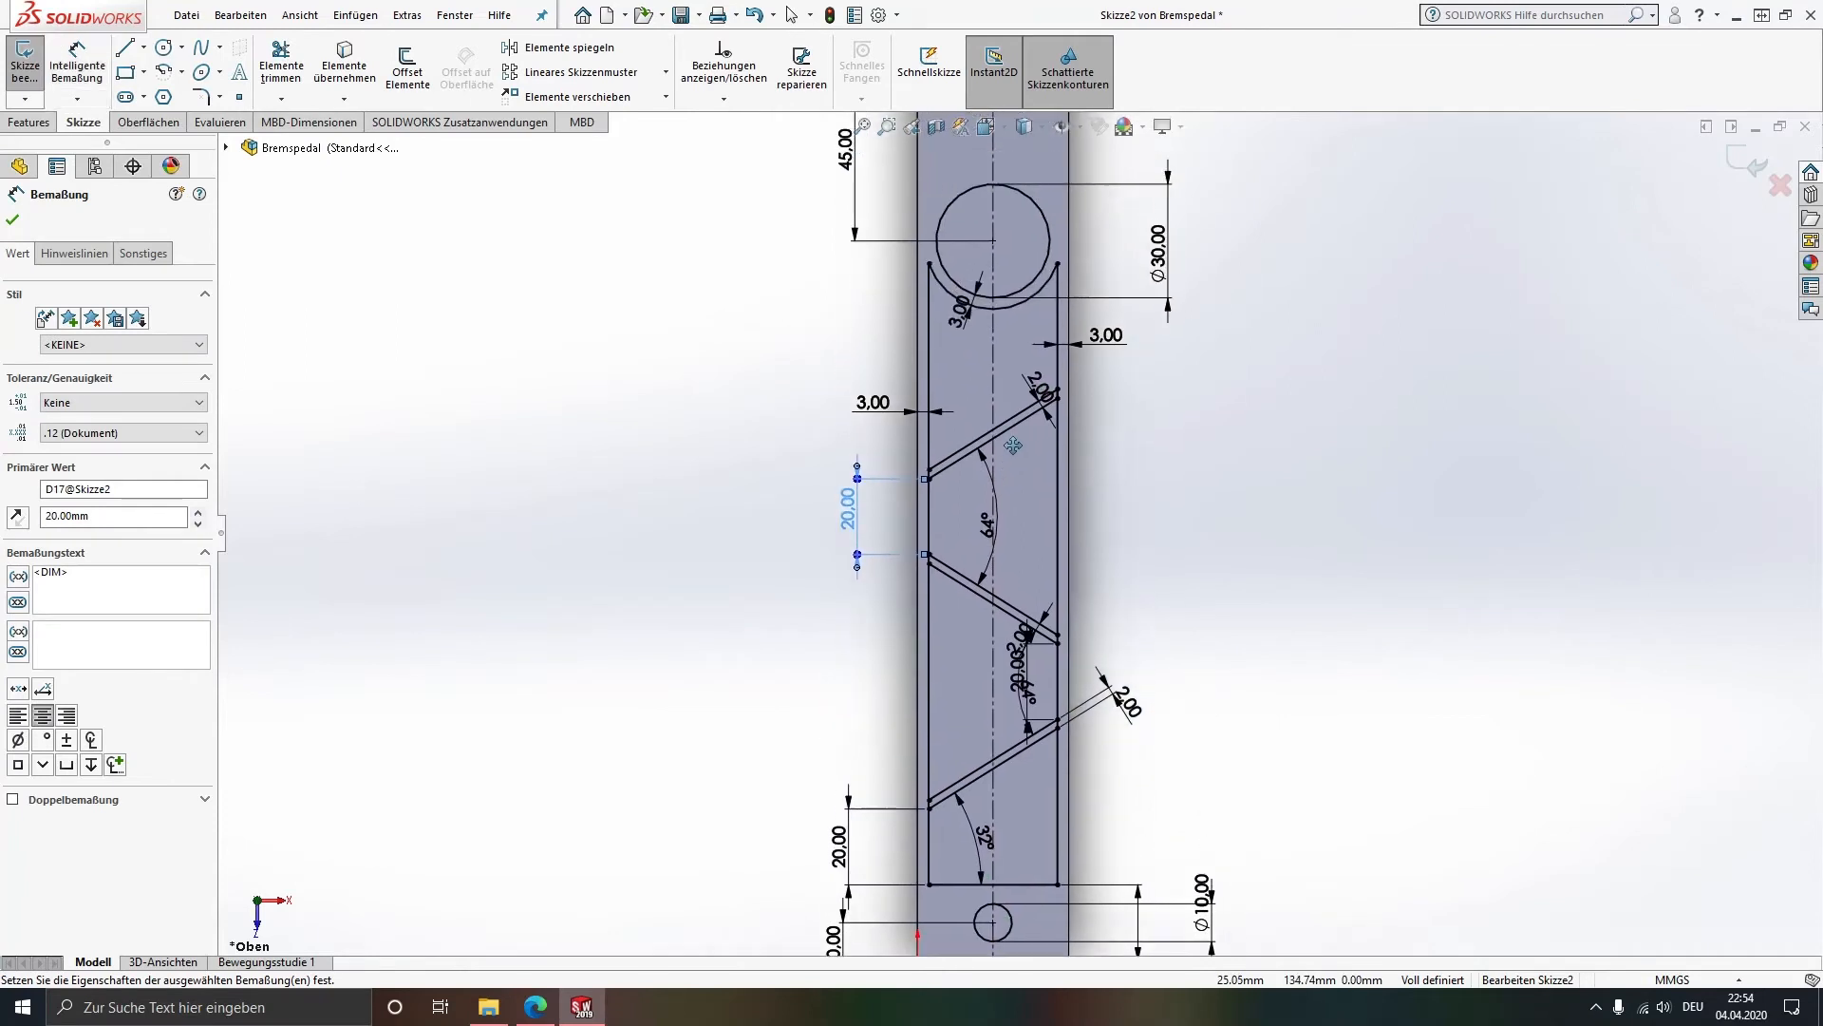
# Step: Trim away the outline's left and right side segments between the two lines of the upper diagonal pair
pyautogui.click(1028, 458)
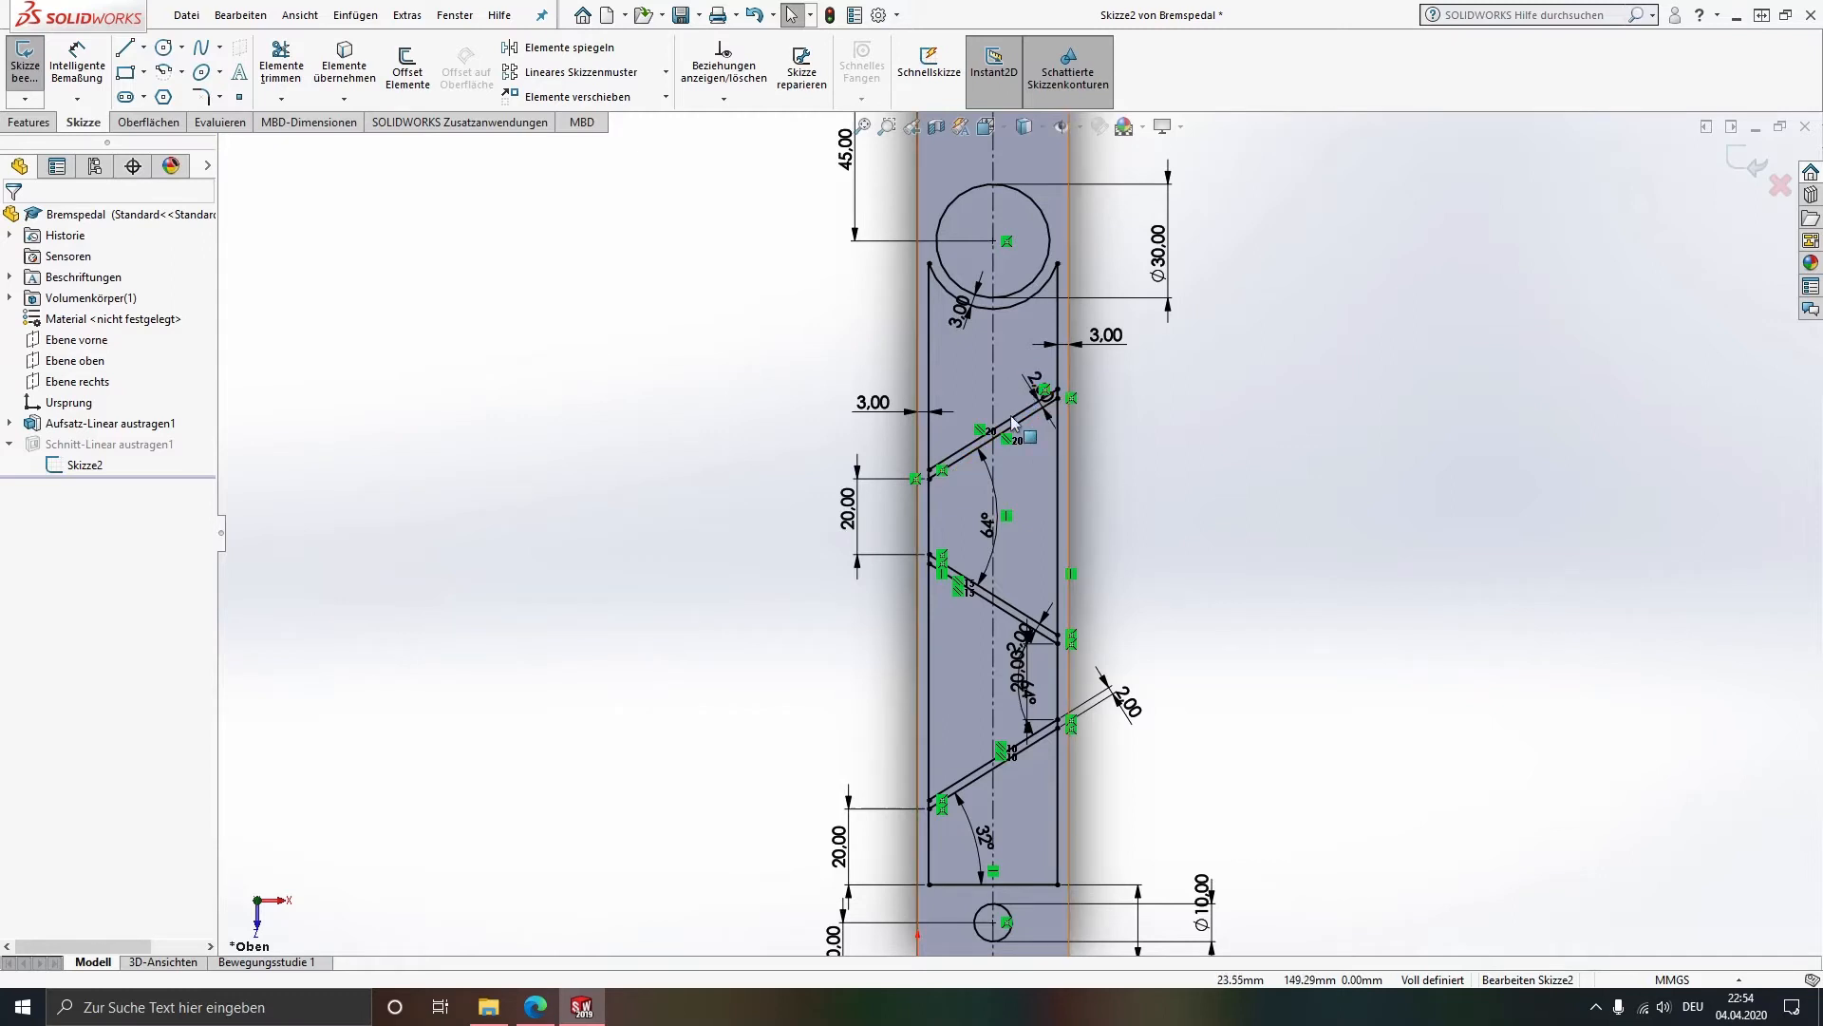
pyautogui.scroll(-4, 995, 466)
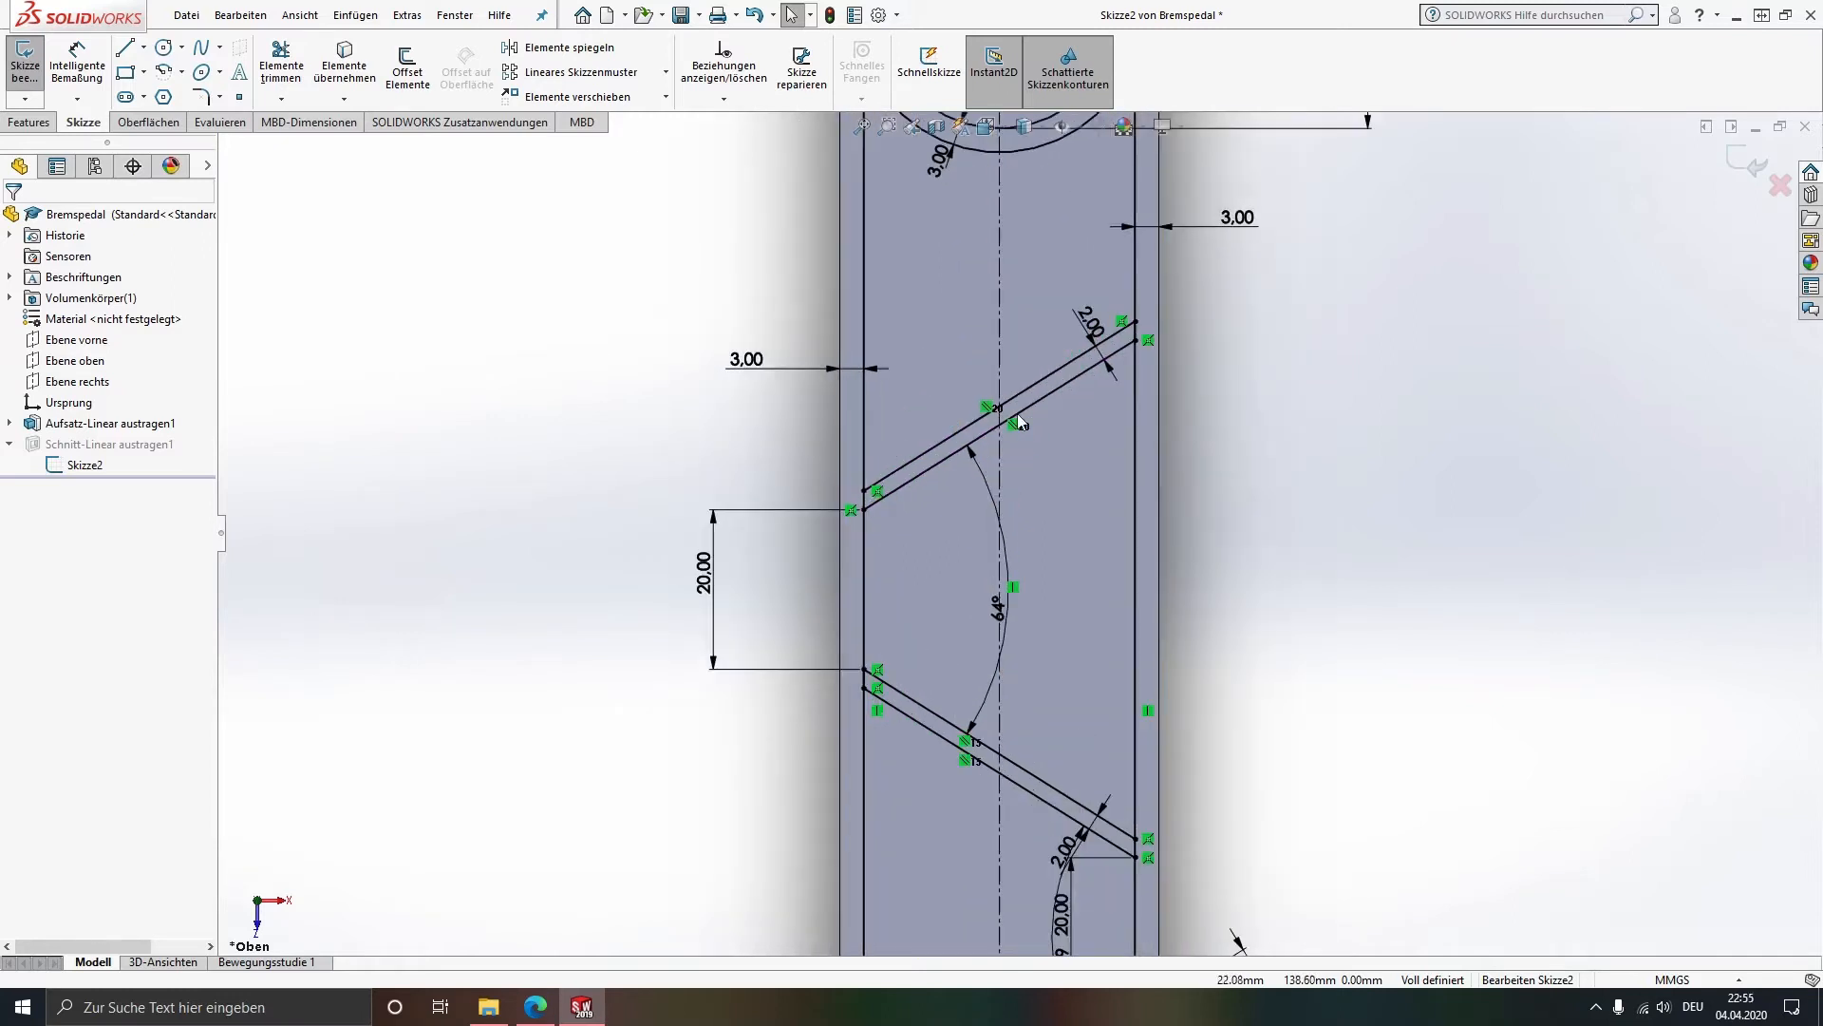
pyautogui.scroll(3, 1027, 404)
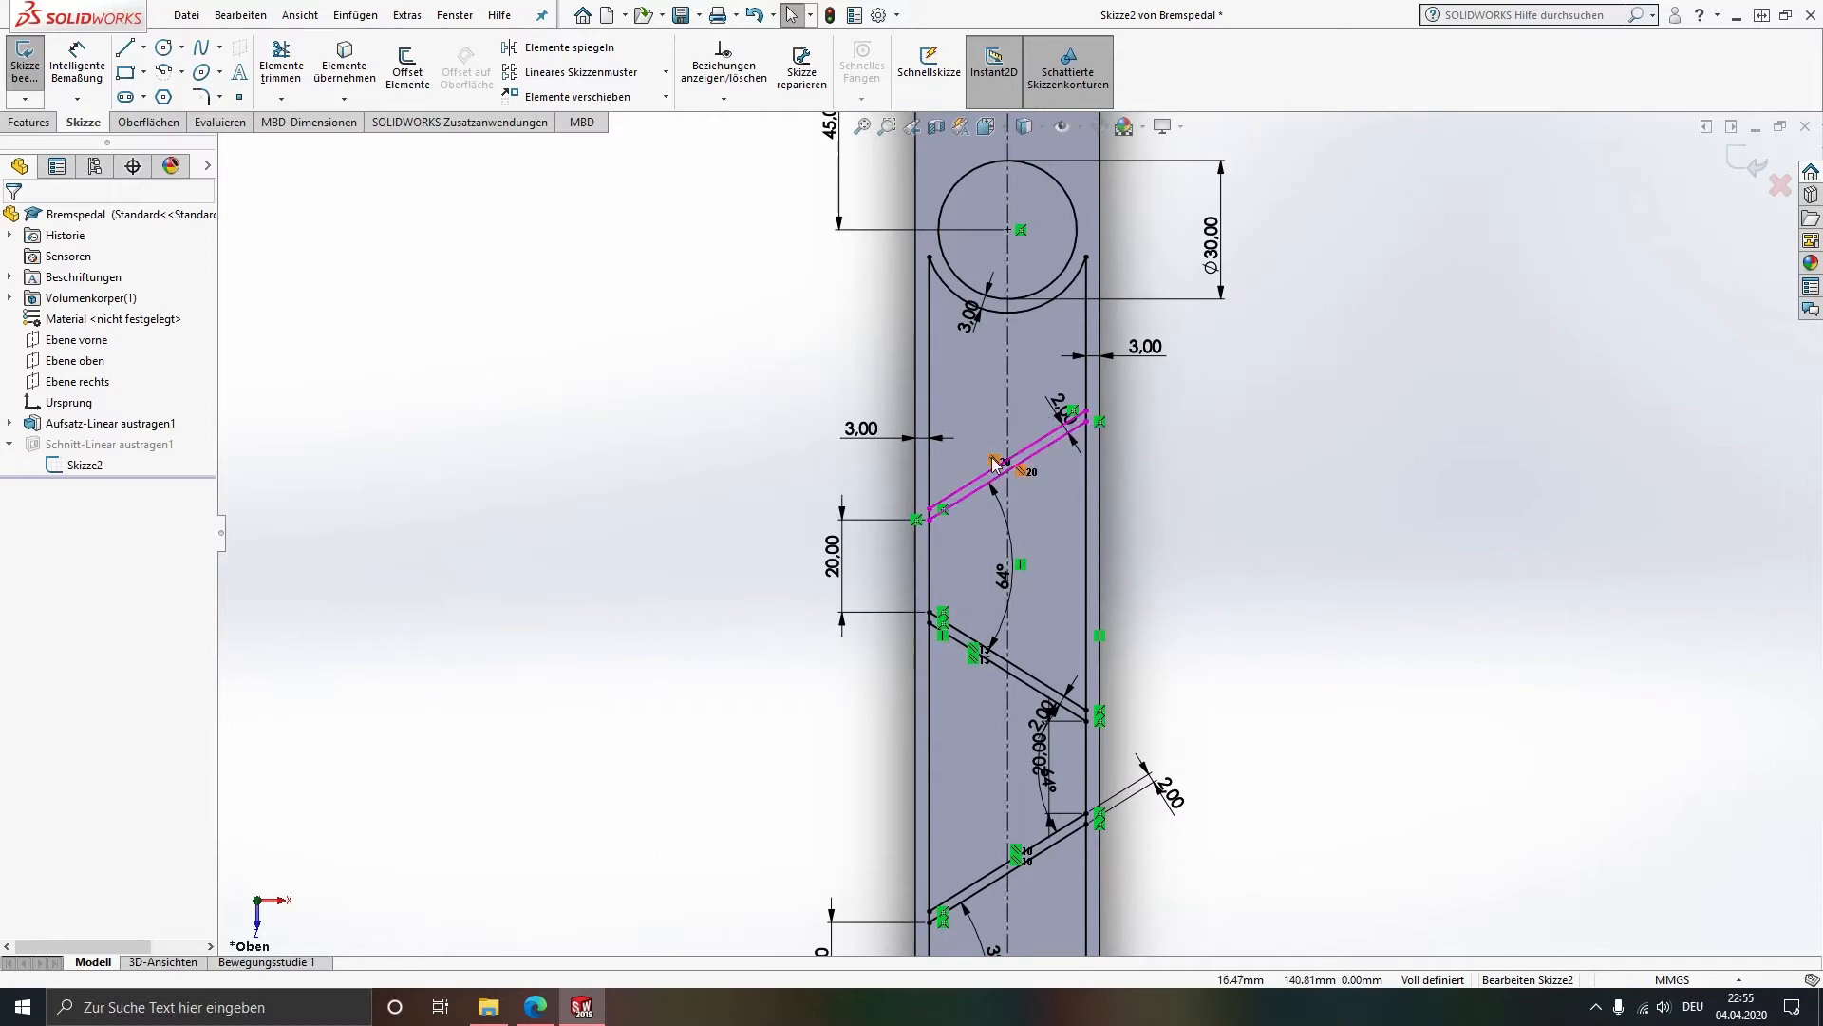
pyautogui.scroll(-2, 1010, 522)
pyautogui.scroll(-2, 1011, 522)
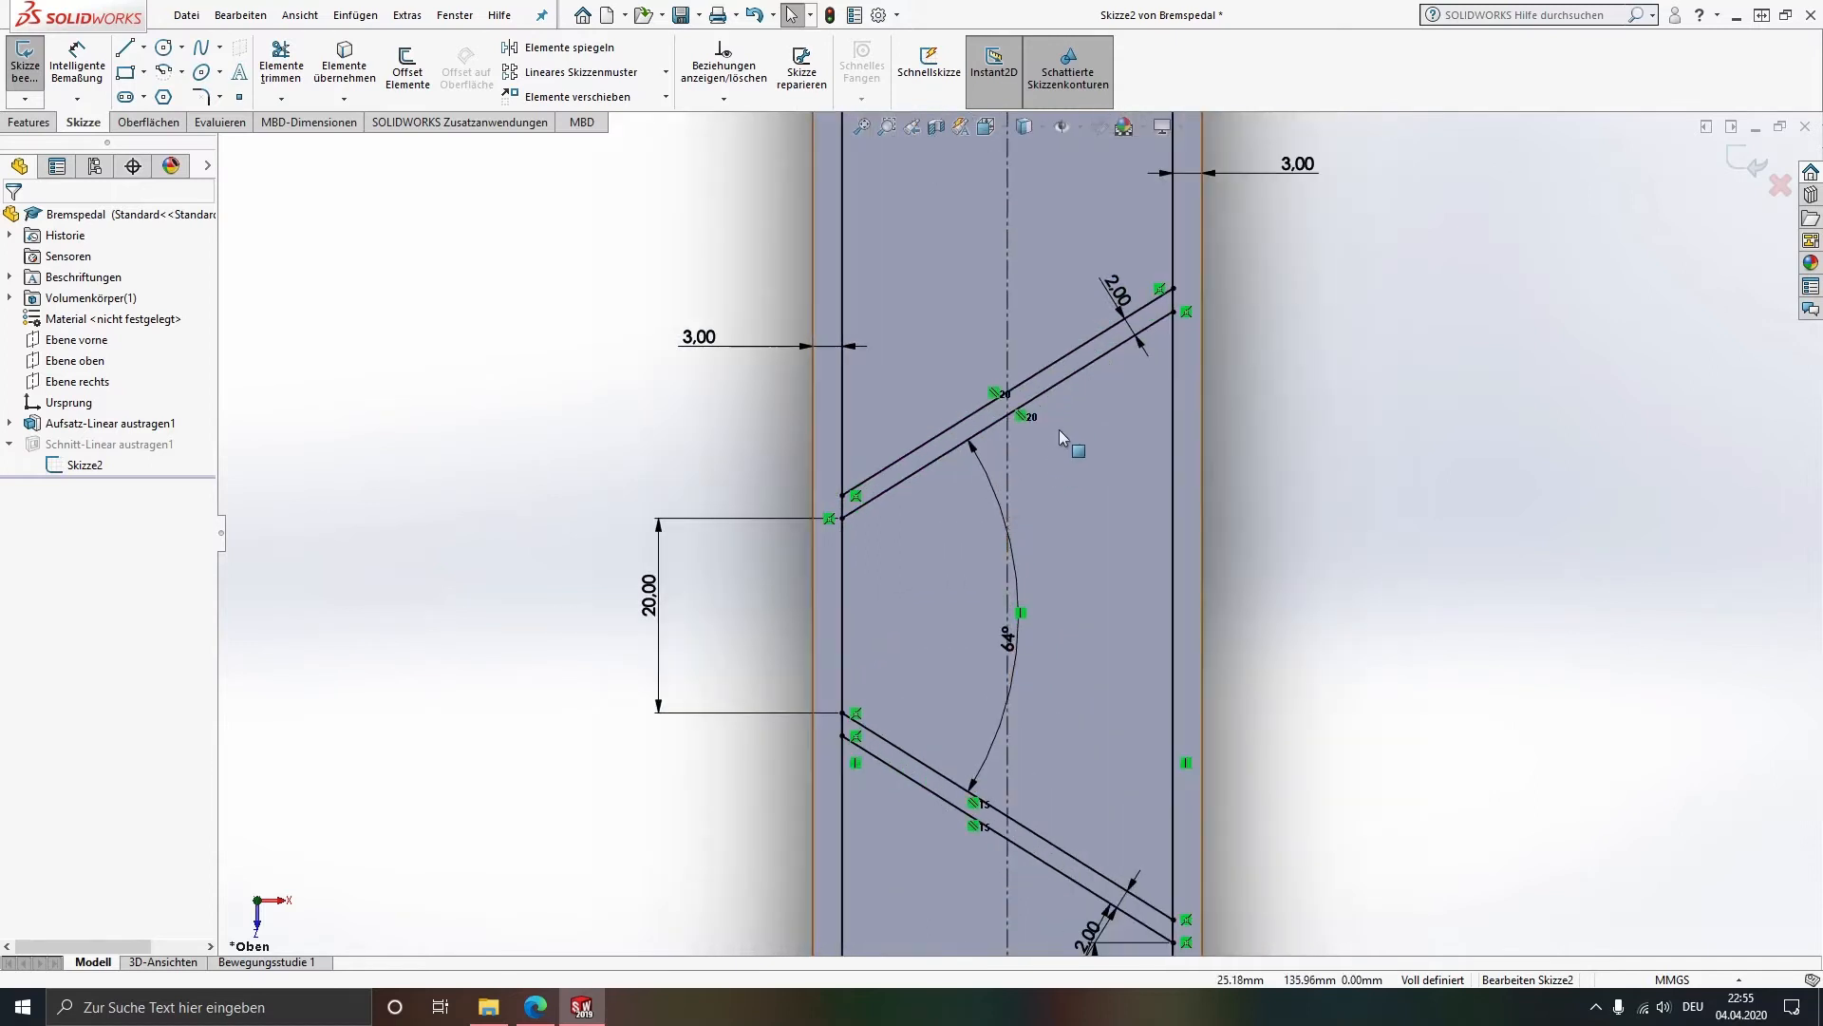
pyautogui.keyDown('ctrl'); pyautogui.moveTo(1062, 338); pyautogui.dragTo(1049, 461, button='middle'); pyautogui.keyUp('ctrl')
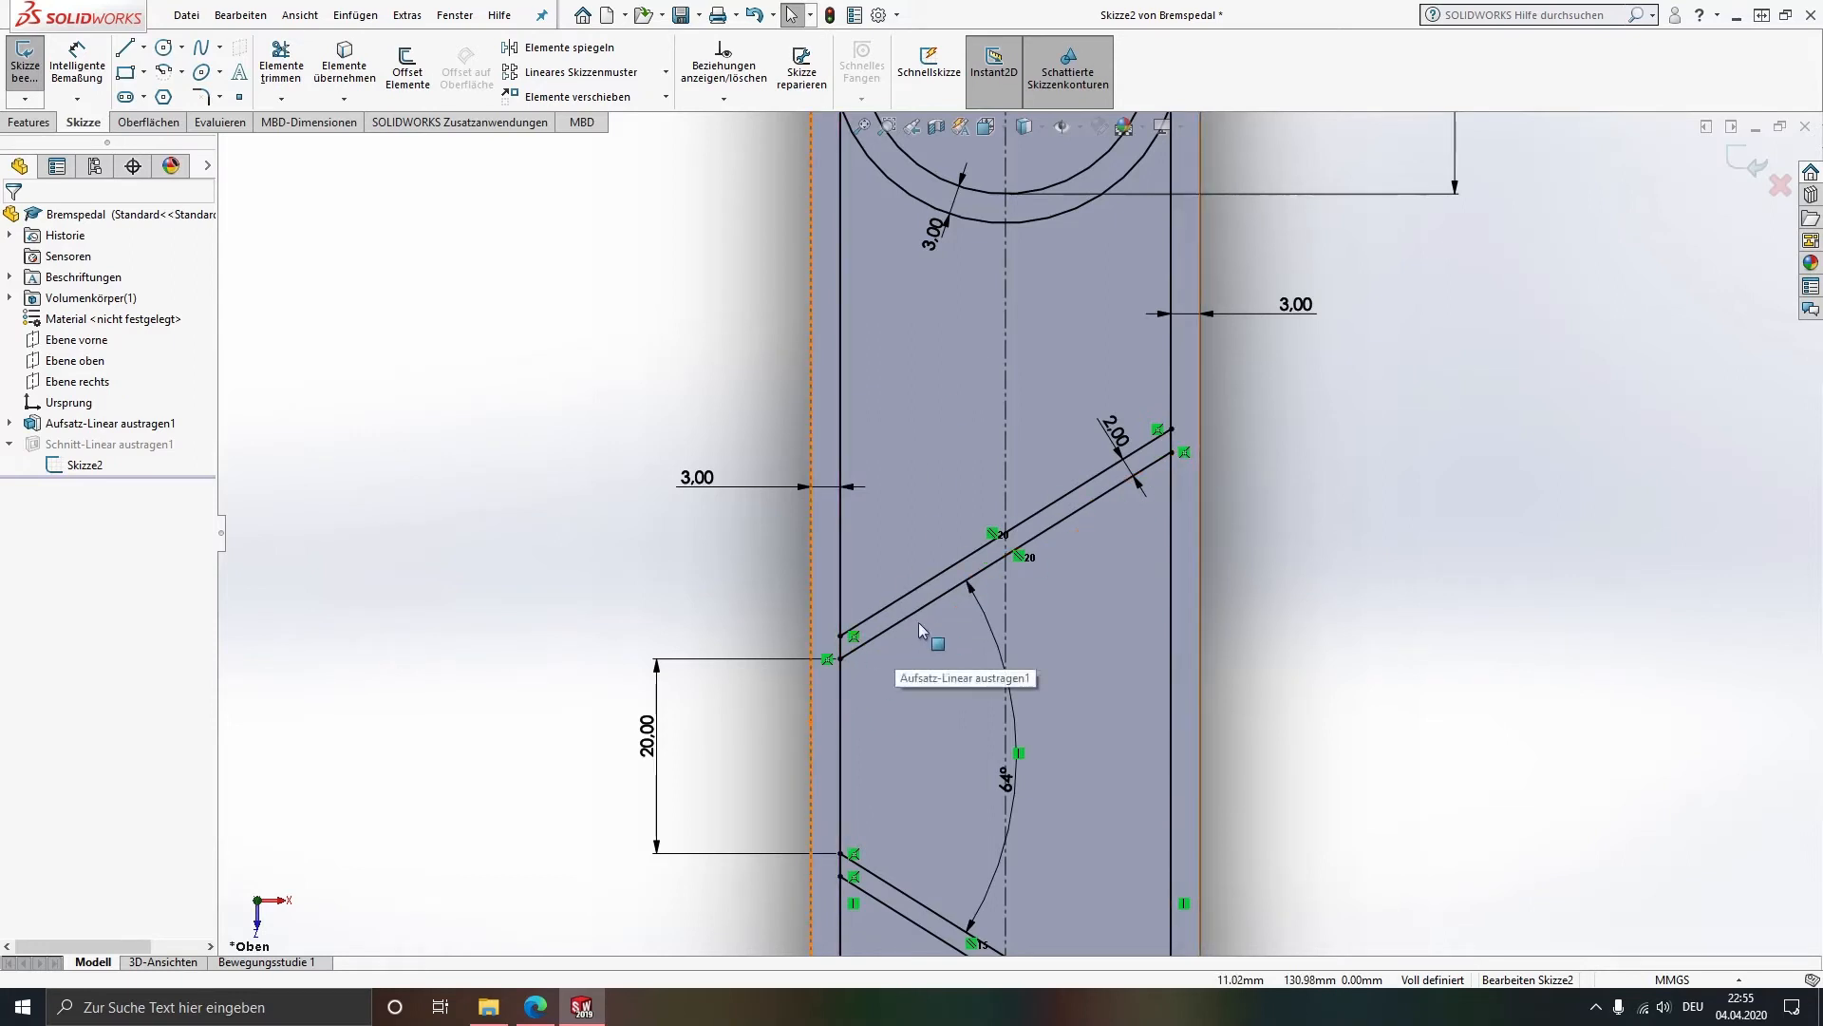
pyautogui.scroll(-3, 920, 623)
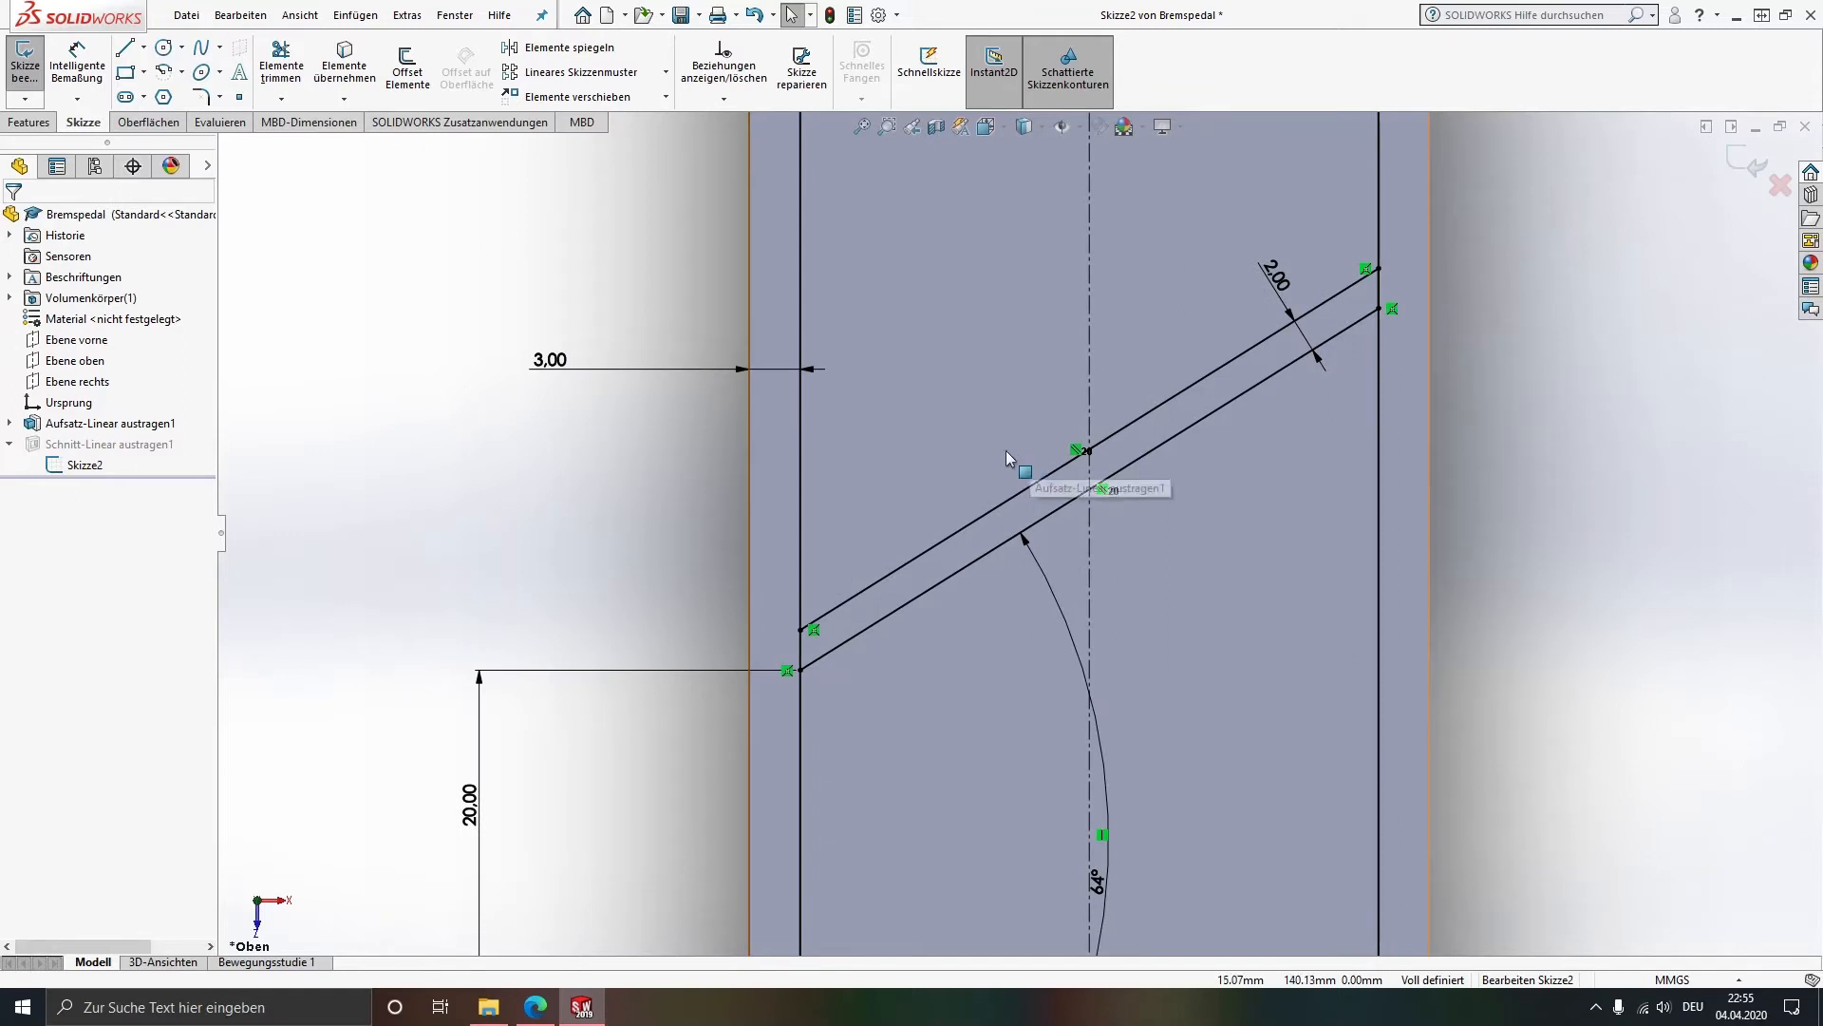
pyautogui.keyDown('ctrl'); pyautogui.moveTo(1003, 416); pyautogui.dragTo(997, 452, button='middle'); pyautogui.keyUp('ctrl')
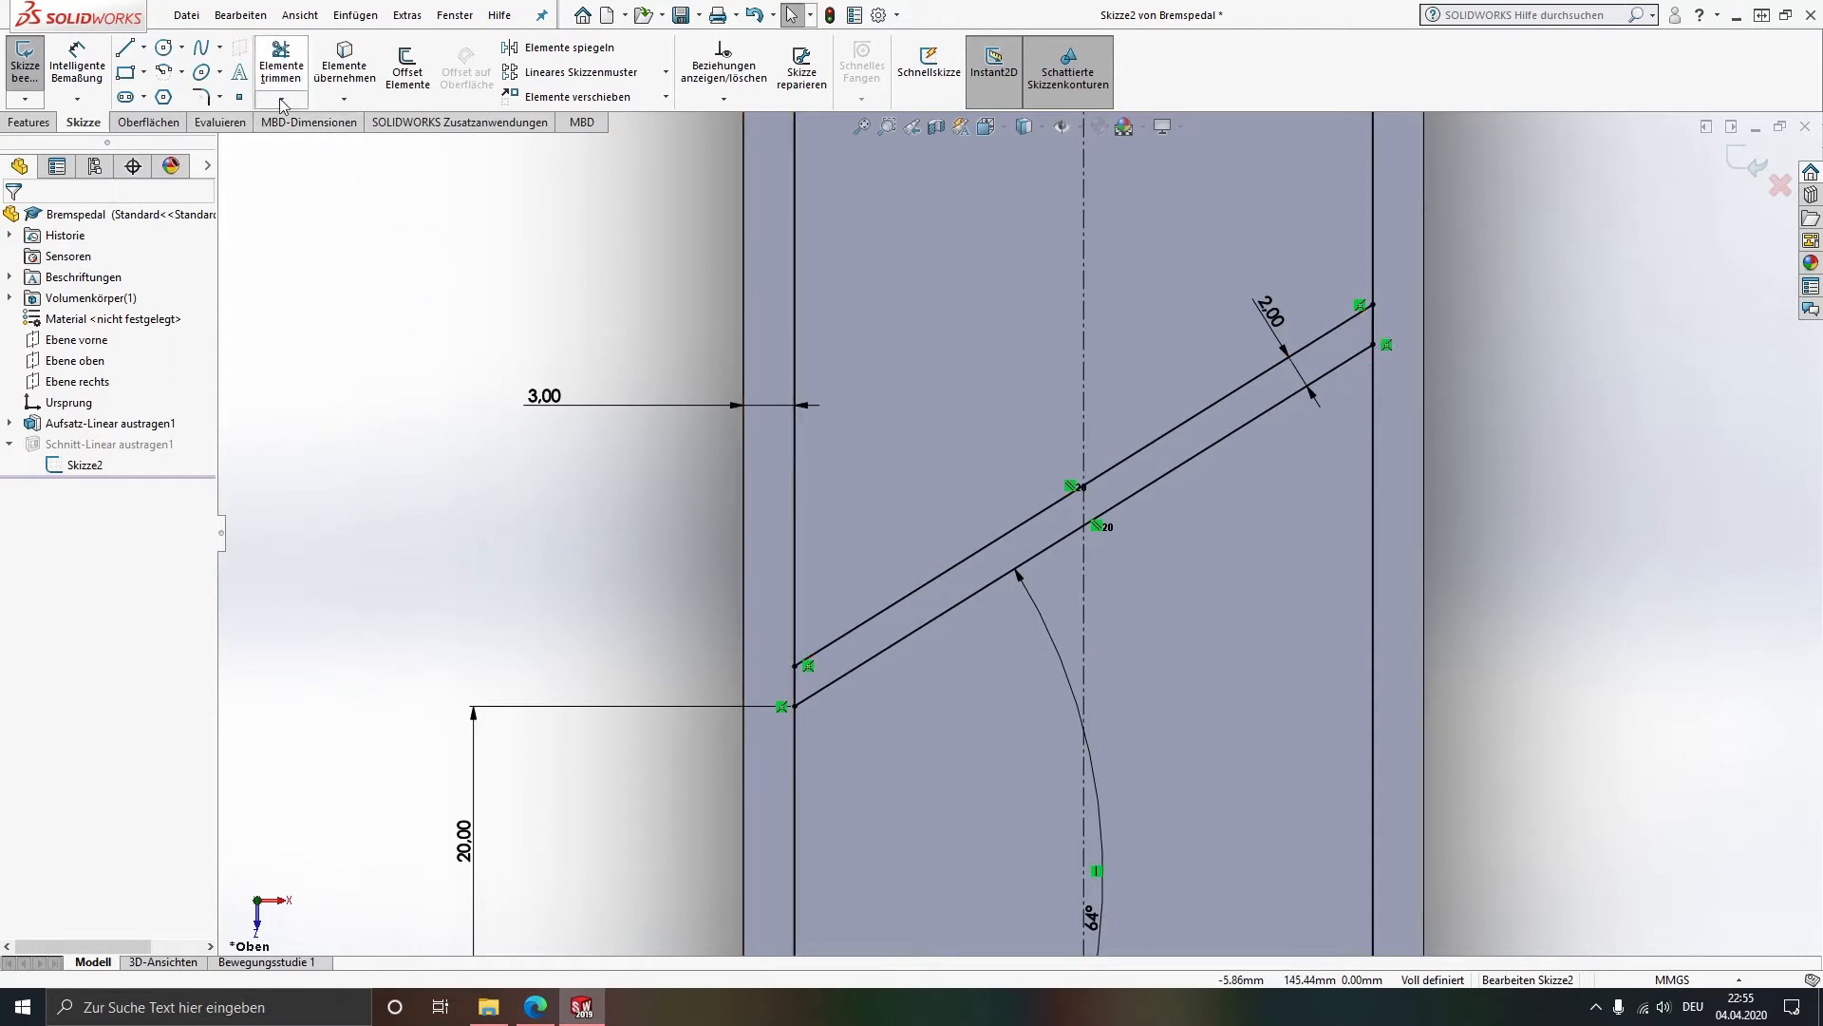
pyautogui.click(282, 62)
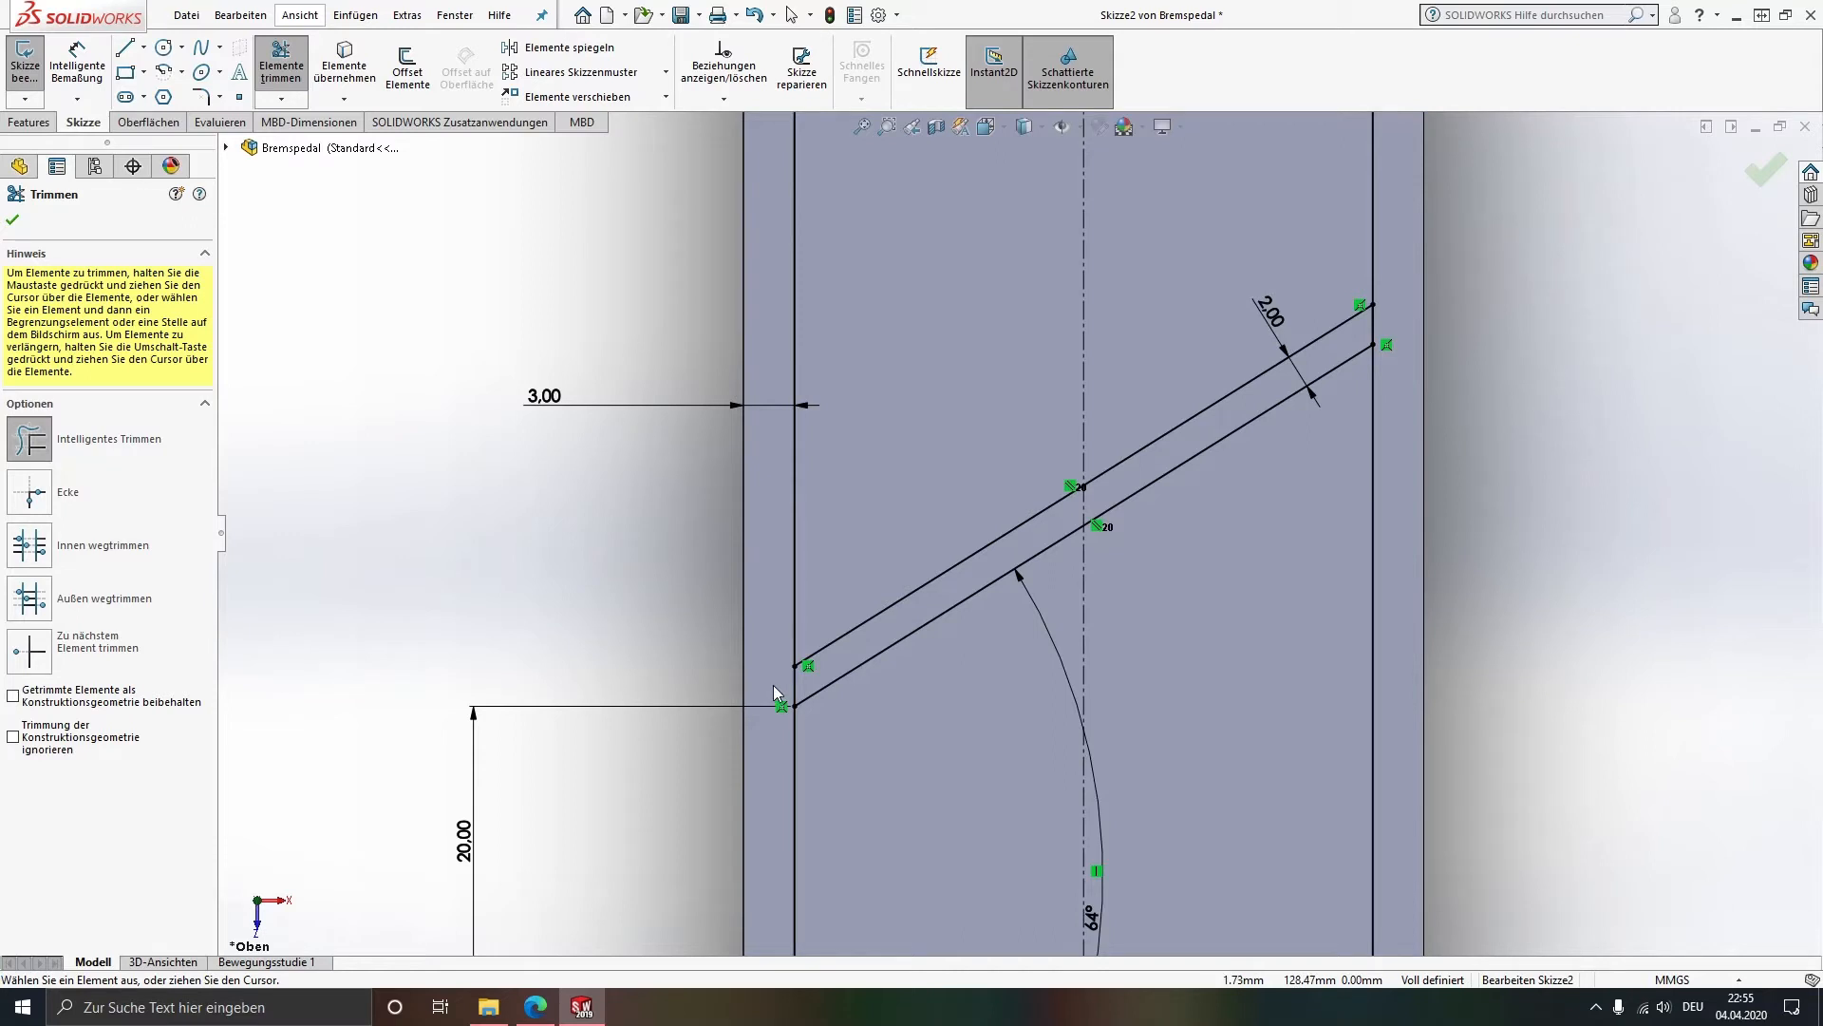
pyautogui.click(806, 682)
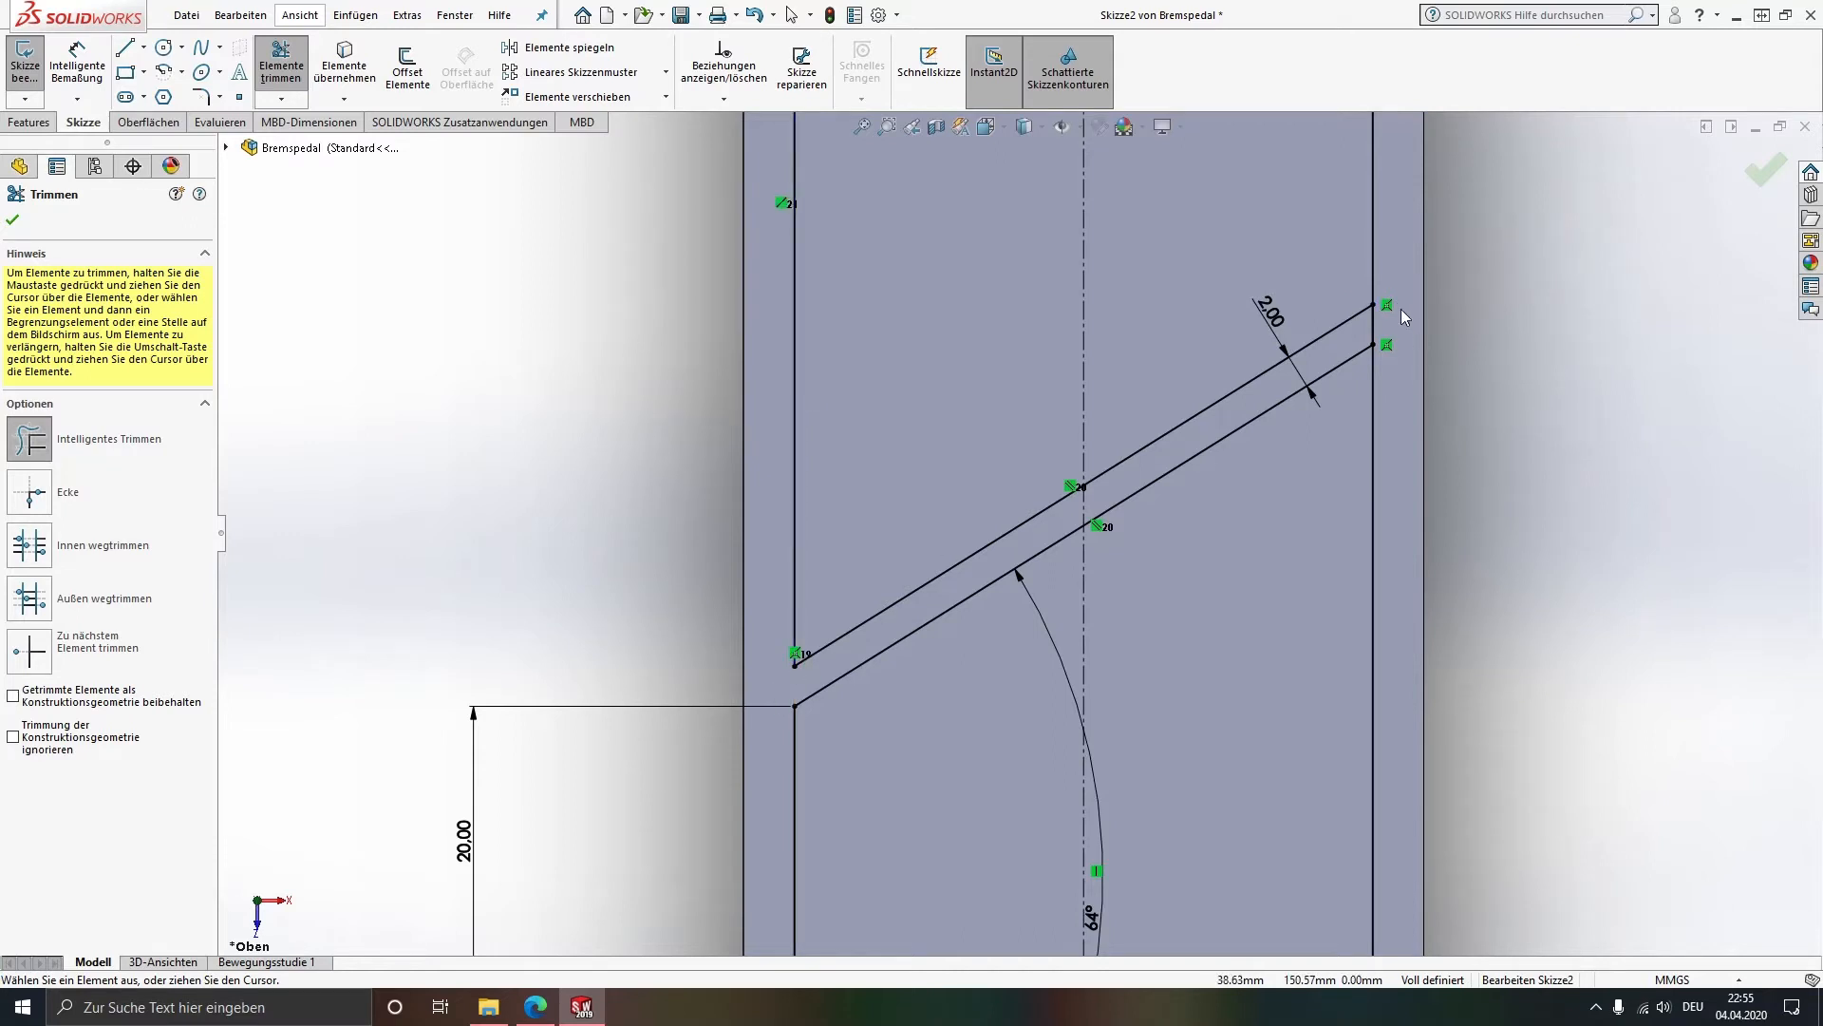
pyautogui.click(1372, 327)
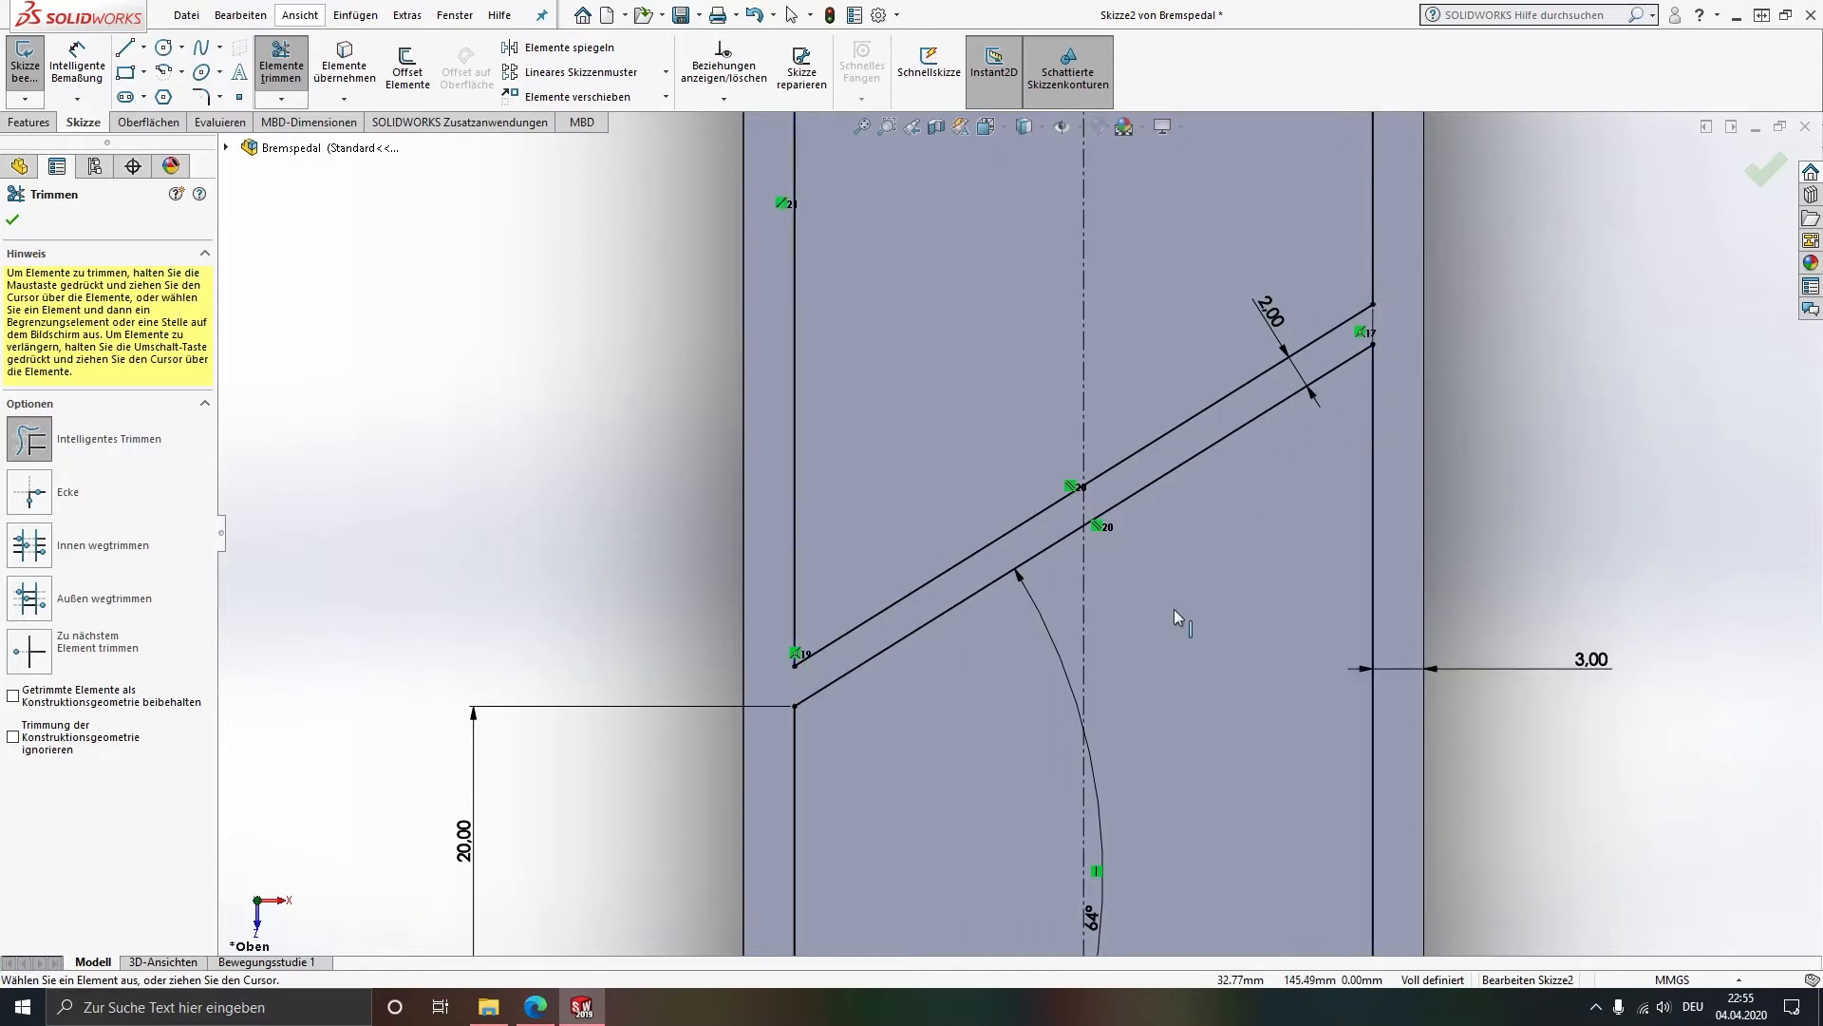
# Step: Trim the outline's left and right side segments between the two lines of the middle diagonal pair
pyautogui.keyDown('ctrl'); pyautogui.moveTo(1145, 798); pyautogui.dragTo(1168, 224, button='middle'); pyautogui.keyUp('ctrl')
pyautogui.keyDown('ctrl'); pyautogui.moveTo(1168, 499); pyautogui.dragTo(1167, 385, button='middle'); pyautogui.keyUp('ctrl')
pyautogui.moveTo(1172, 635)
pyautogui.keyDown('ctrl'); pyautogui.mouseDown(button='middle')
pyautogui.moveTo(1188, 493)
pyautogui.moveTo(1193, 660)
pyautogui.mouseUp(button='middle'); pyautogui.keyUp('ctrl')
pyautogui.click(843, 391)
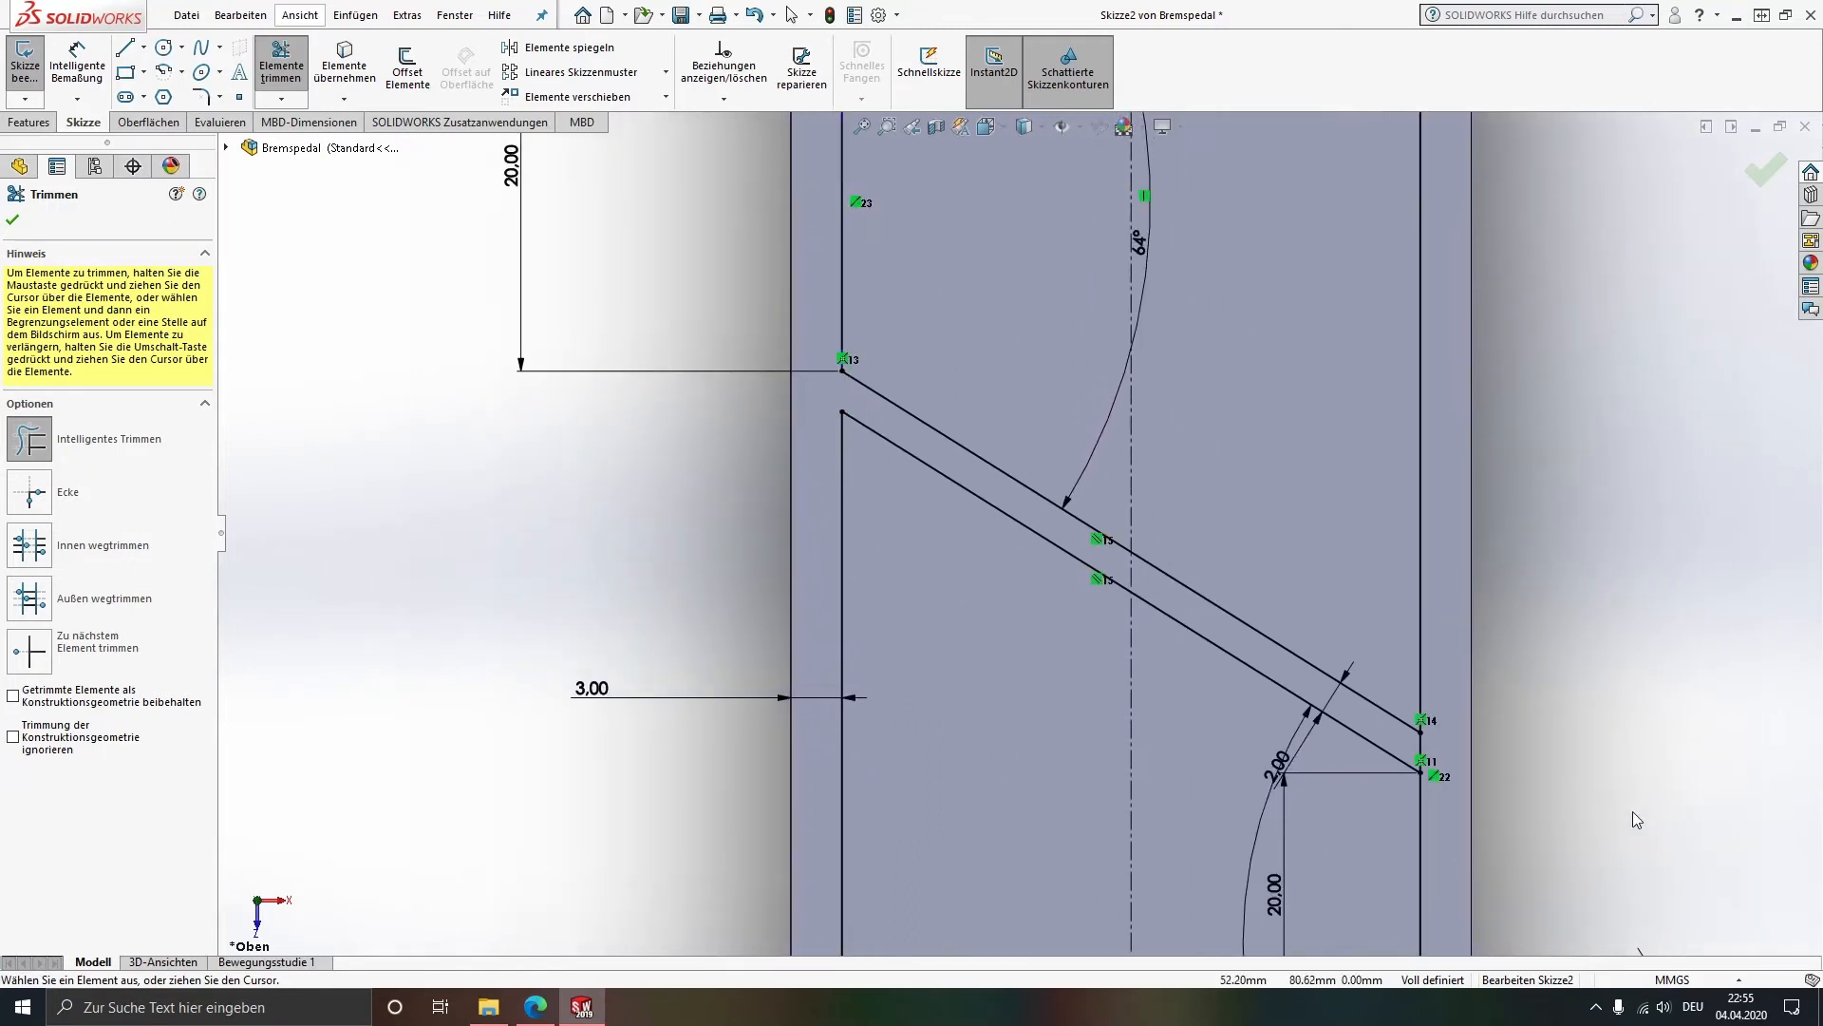
pyautogui.click(1419, 747)
# Step: Trim the outline's side segments between the two lines of the lowest diagonal pair, and finish trimming
pyautogui.keyDown('ctrl'); pyautogui.moveTo(1230, 870); pyautogui.dragTo(1200, 402, button='middle'); pyautogui.keyUp('ctrl')
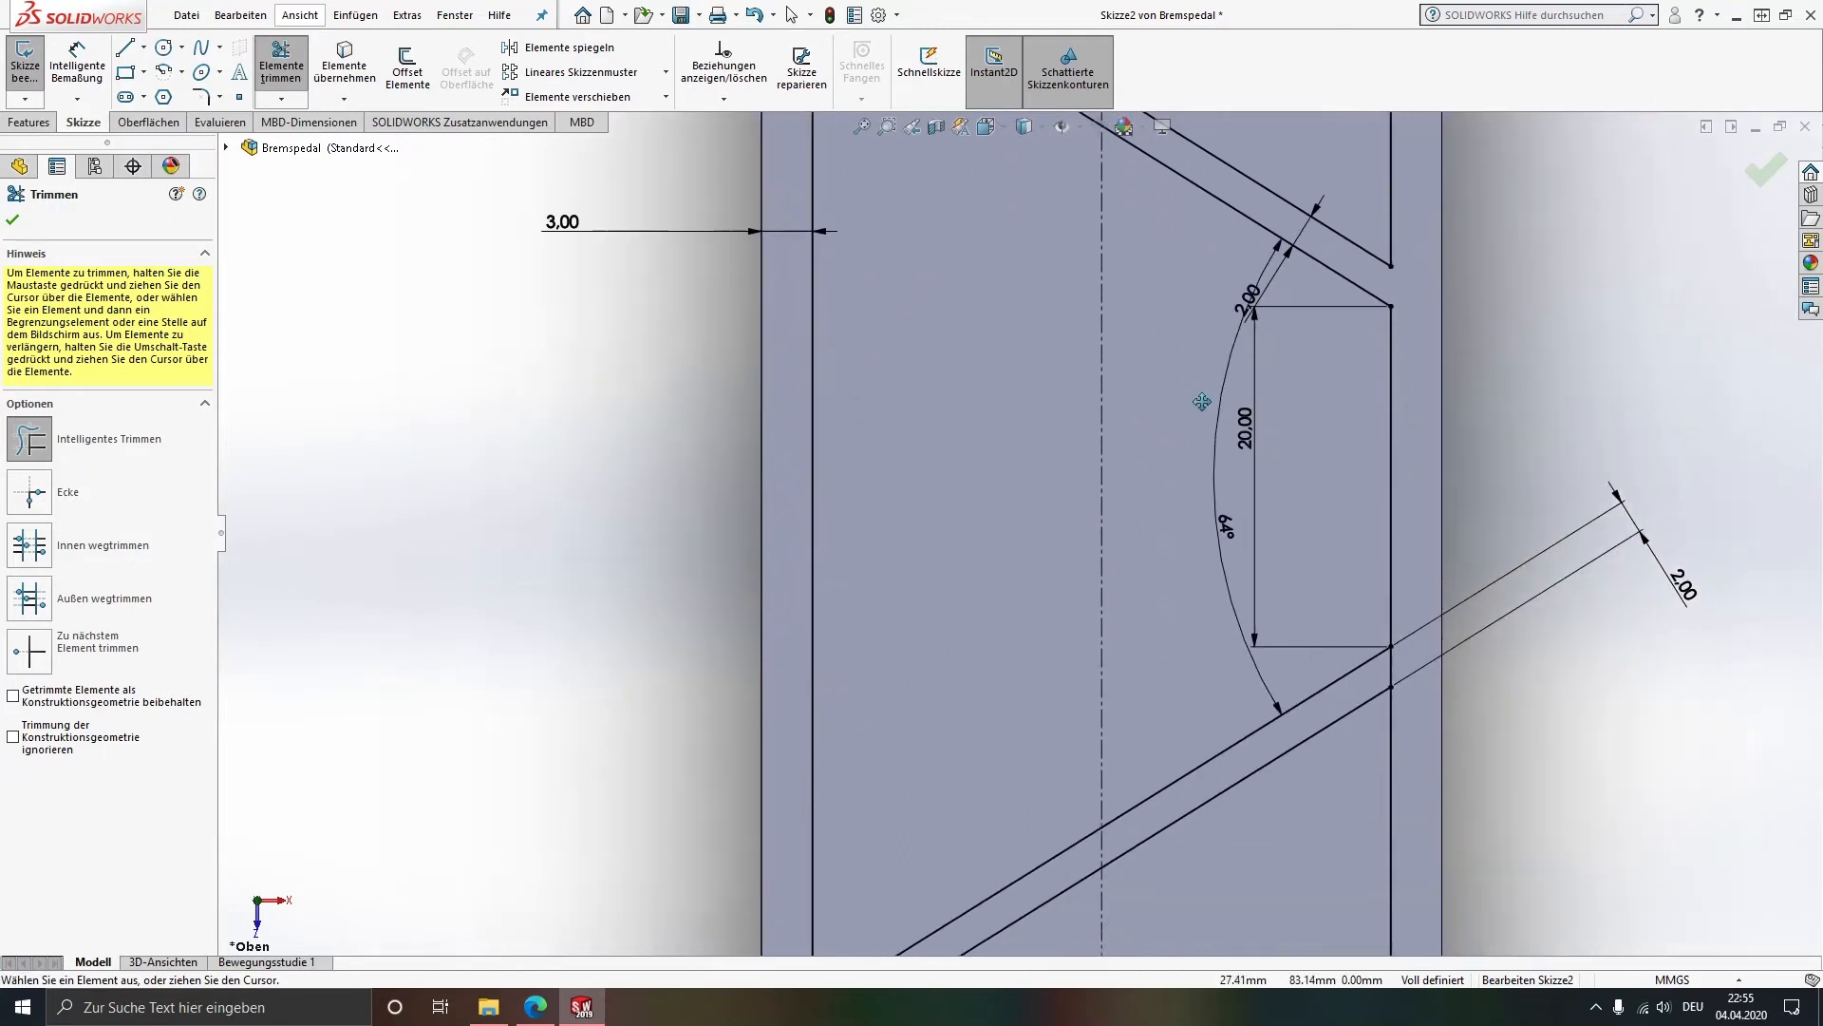
pyautogui.keyDown('ctrl'); pyautogui.moveTo(1200, 639); pyautogui.dragTo(1205, 391, button='middle'); pyautogui.keyUp('ctrl')
pyautogui.moveTo(1413, 402); pyautogui.dragTo(1363, 435)
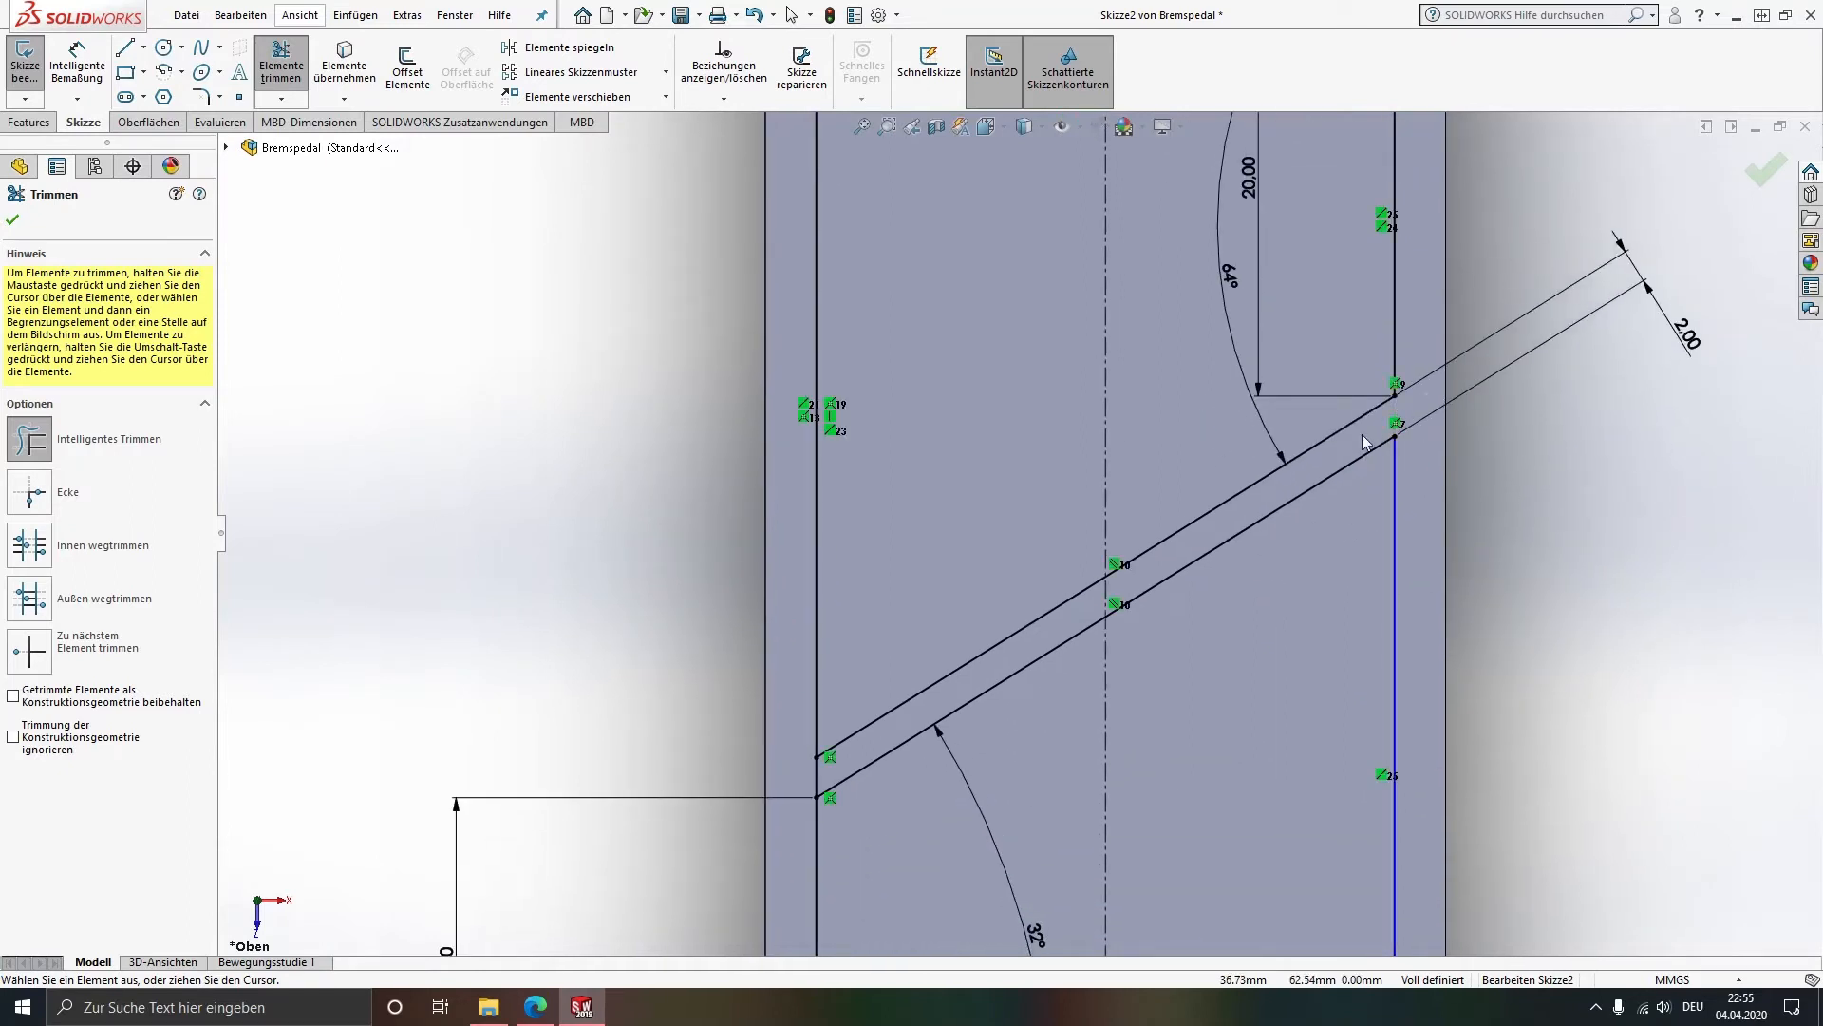
pyautogui.moveTo(794, 771); pyautogui.dragTo(835, 766)
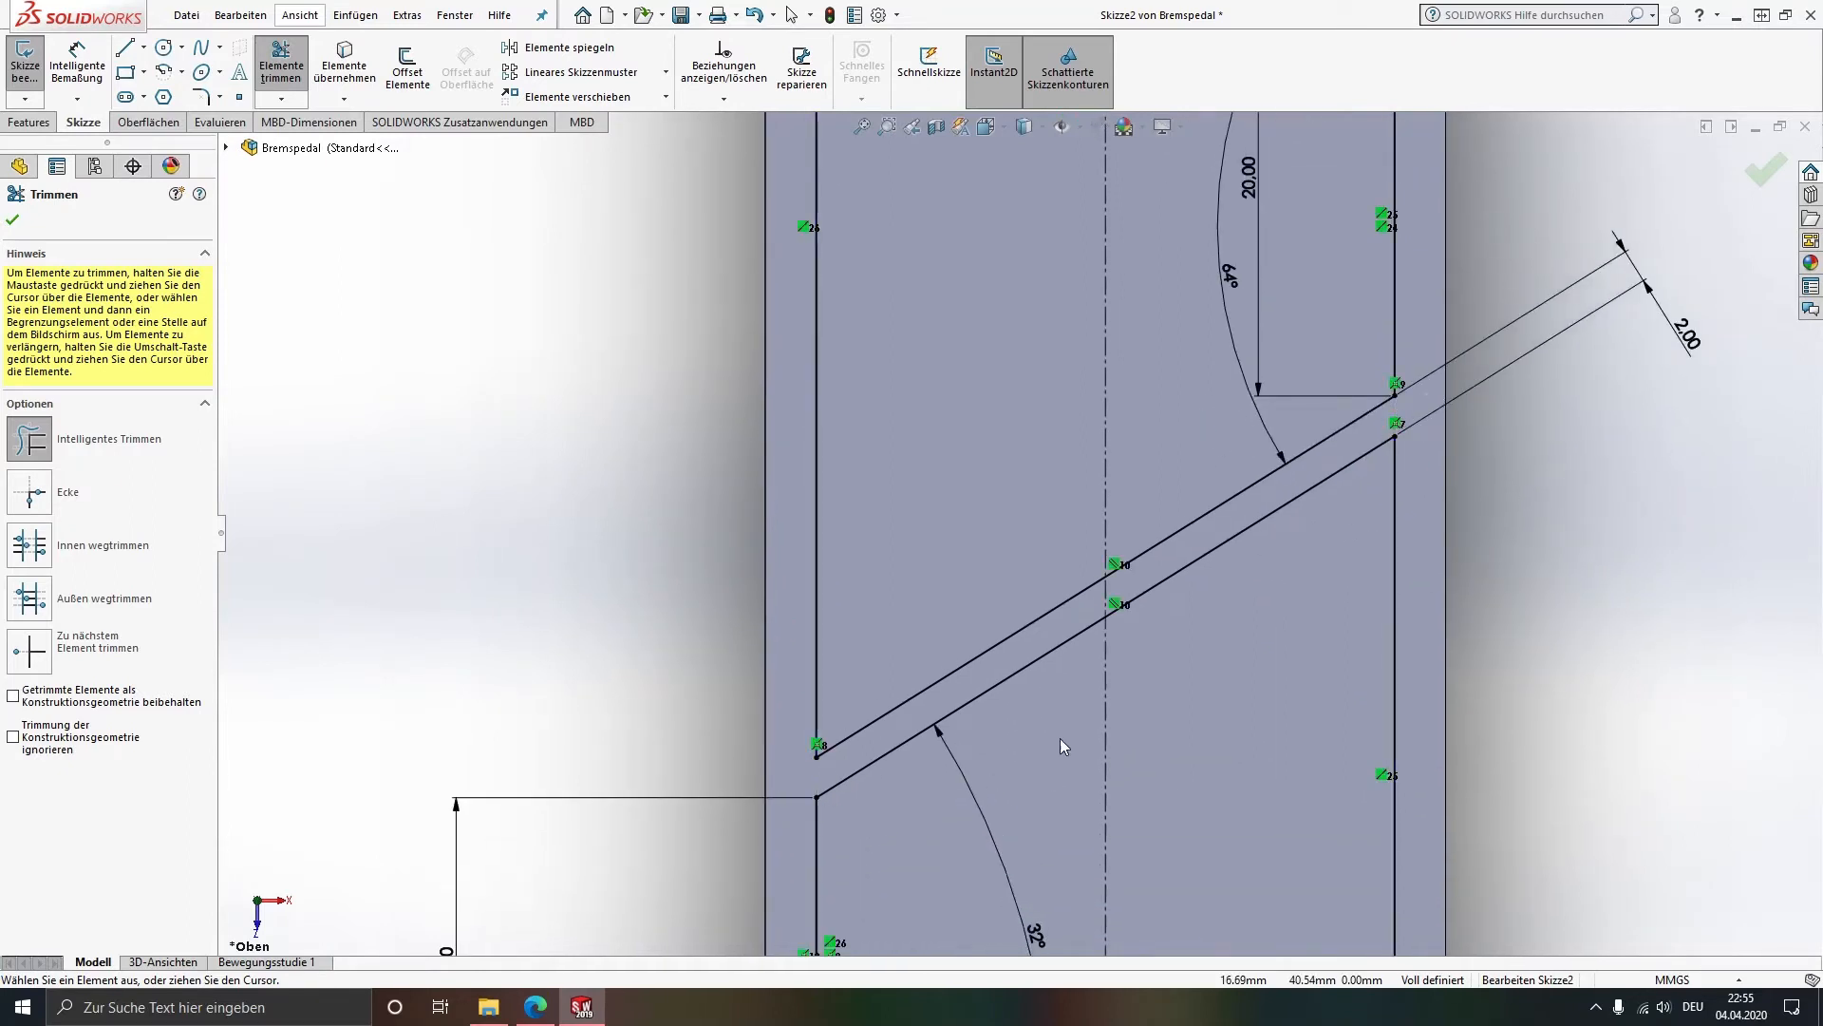
pyautogui.moveTo(1060, 737)
pyautogui.keyDown('ctrl'); pyautogui.mouseDown(button='middle')
pyautogui.moveTo(1034, 346)
pyautogui.moveTo(994, 514)
pyautogui.mouseUp(button='middle'); pyautogui.keyUp('ctrl')
pyautogui.scroll(5, 993, 515)
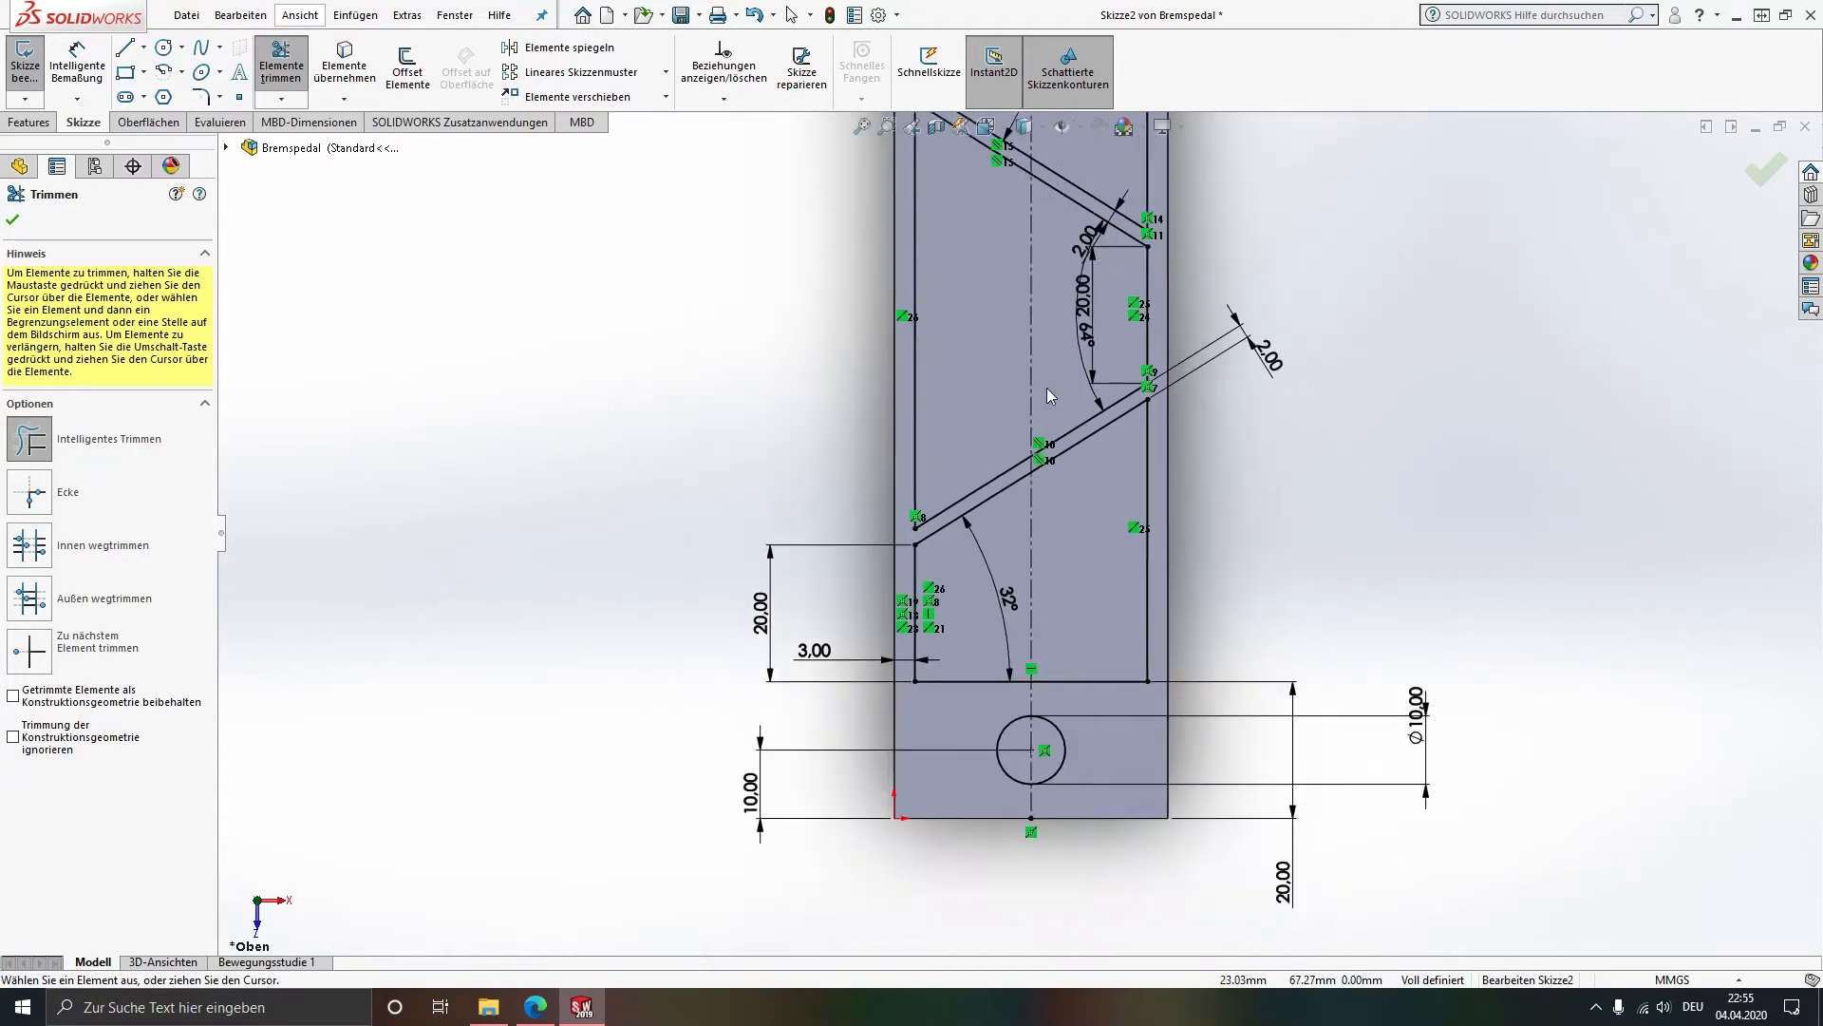
pyautogui.scroll(2, 1046, 387)
pyautogui.keyDown('ctrl'); pyautogui.moveTo(1037, 223); pyautogui.dragTo(1059, 610, button='middle'); pyautogui.keyUp('ctrl')
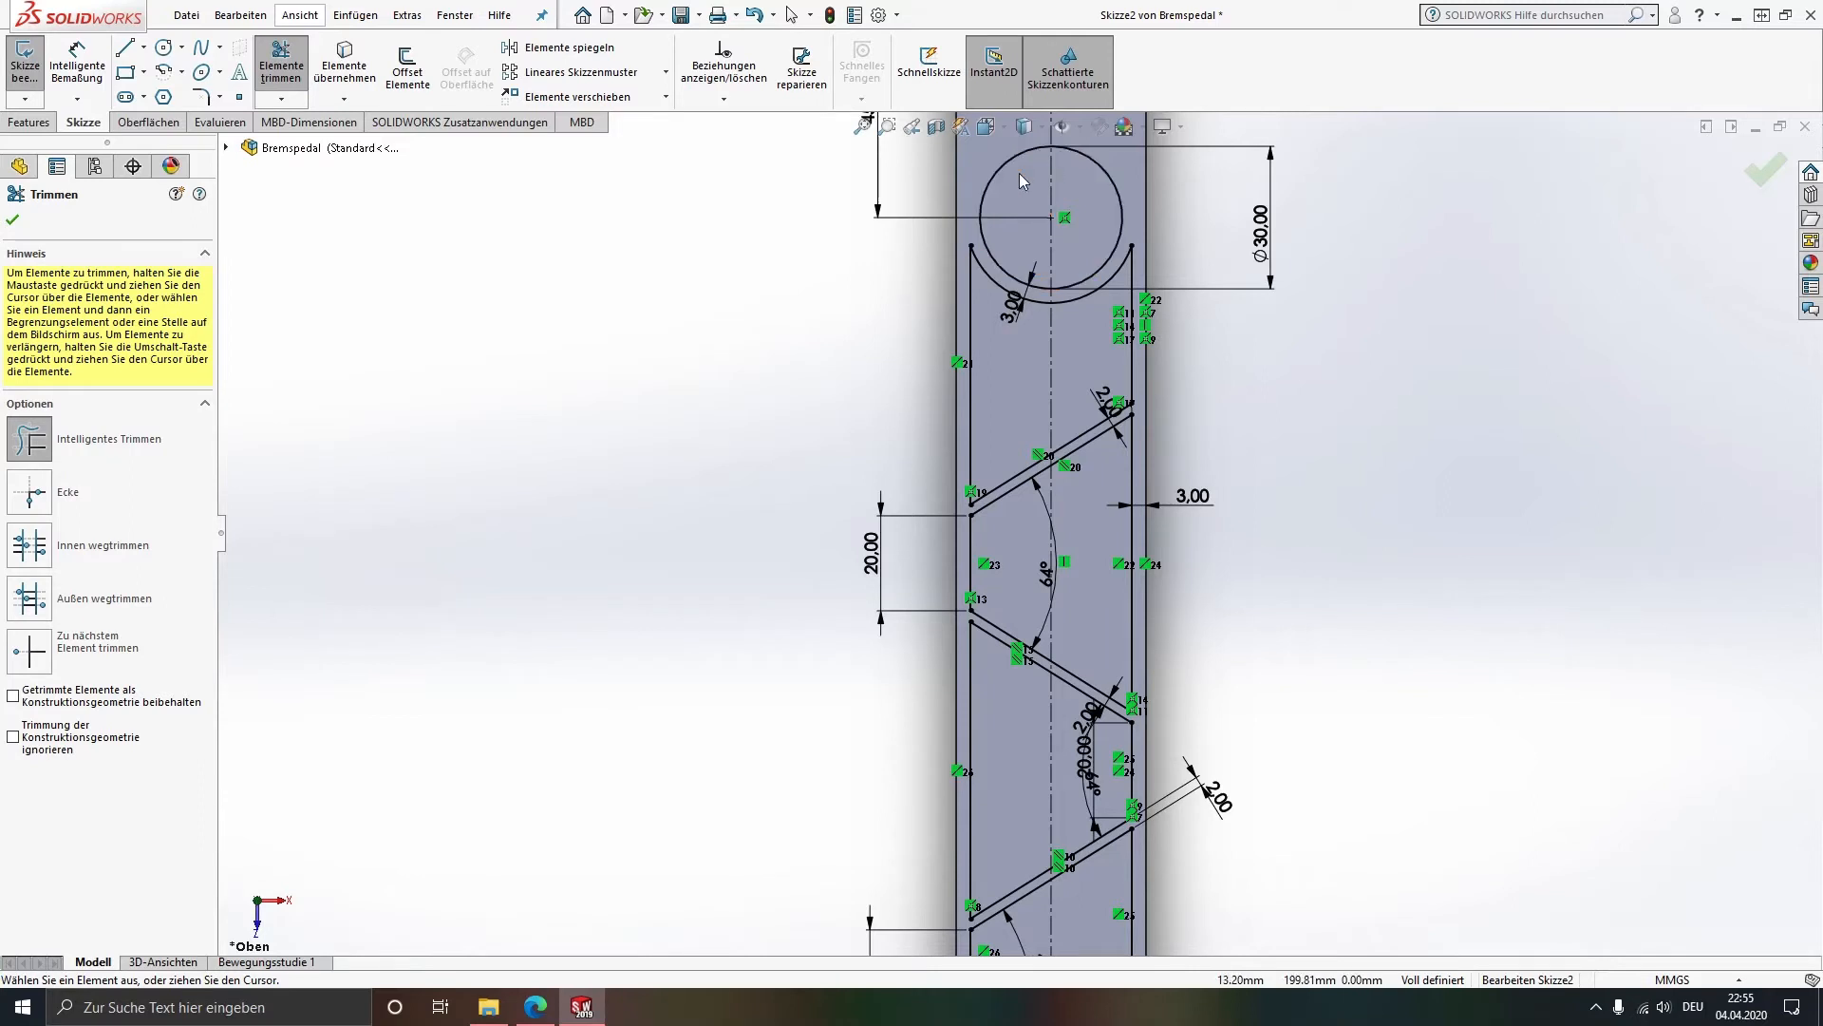
pyautogui.keyDown('ctrl'); pyautogui.moveTo(1018, 173); pyautogui.dragTo(1017, 317, button='middle'); pyautogui.keyUp('ctrl')
pyautogui.scroll(2, 1017, 316)
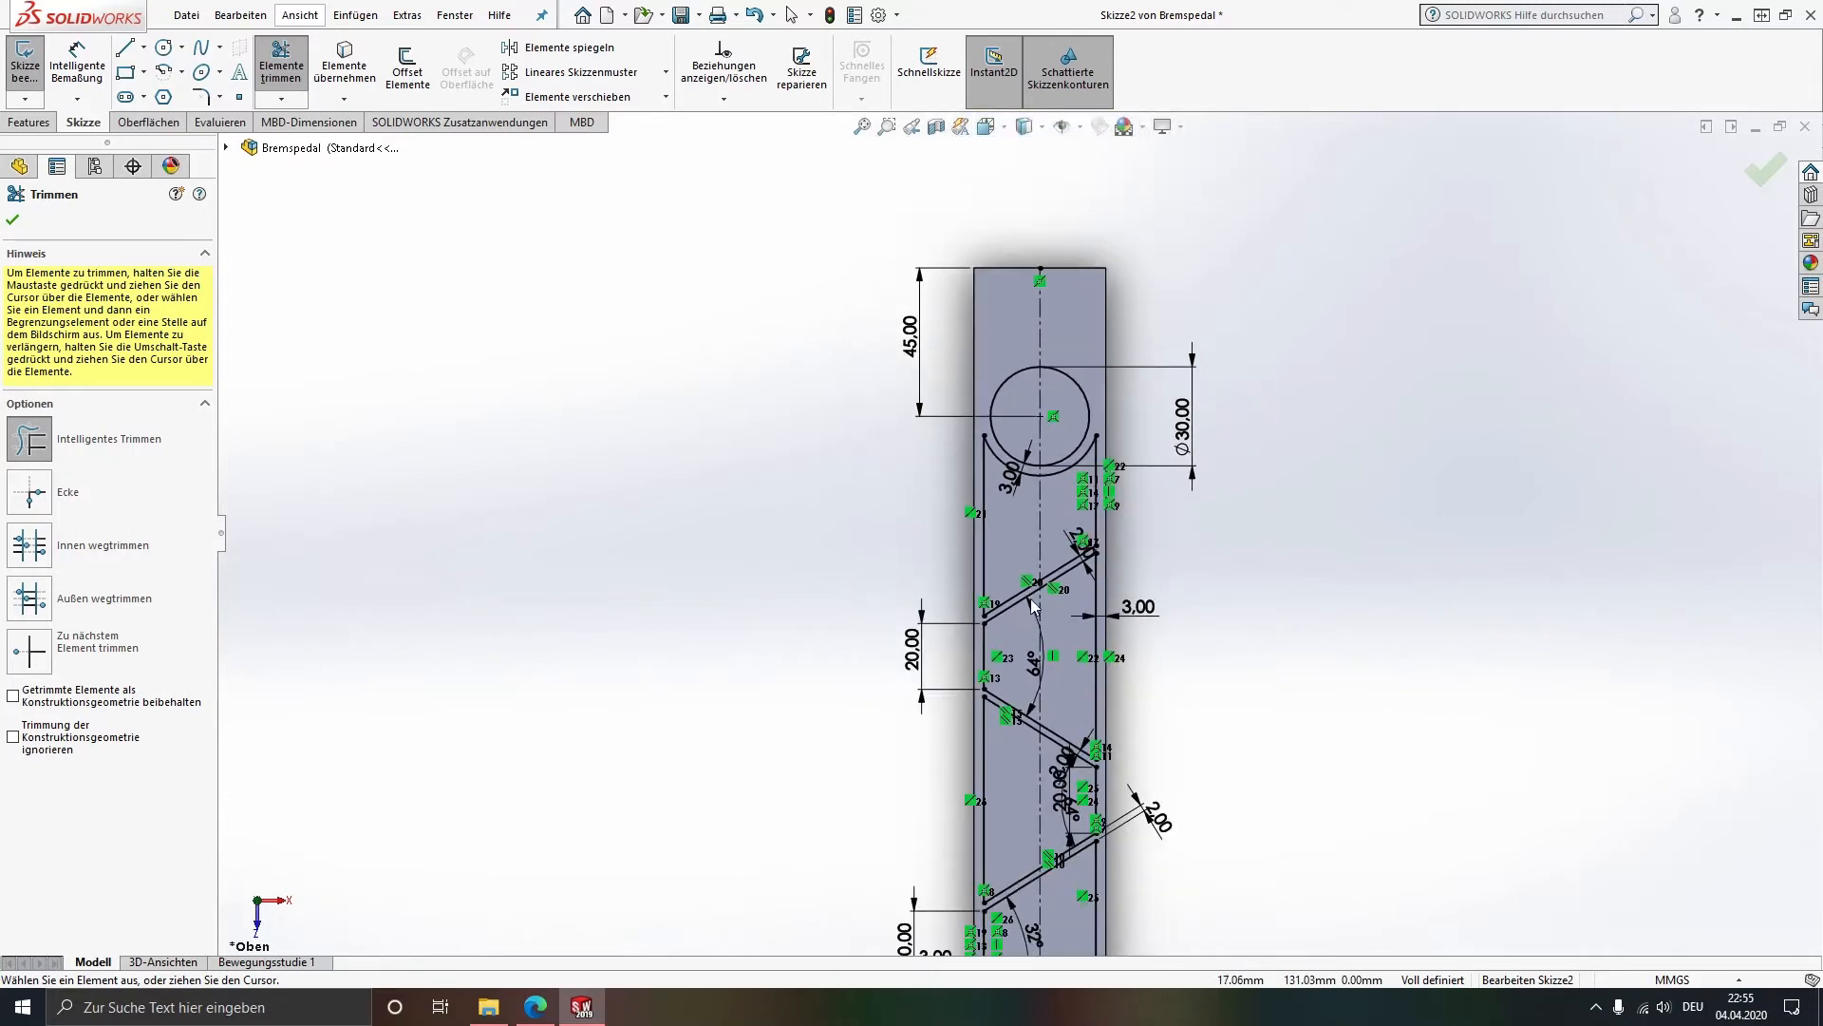
pyautogui.moveTo(1028, 604)
pyautogui.keyDown('ctrl'); pyautogui.mouseDown(button='middle')
pyautogui.moveTo(1014, 413)
pyautogui.moveTo(1008, 490)
pyautogui.mouseUp(button='middle'); pyautogui.keyUp('ctrl')
pyautogui.click(281, 67)
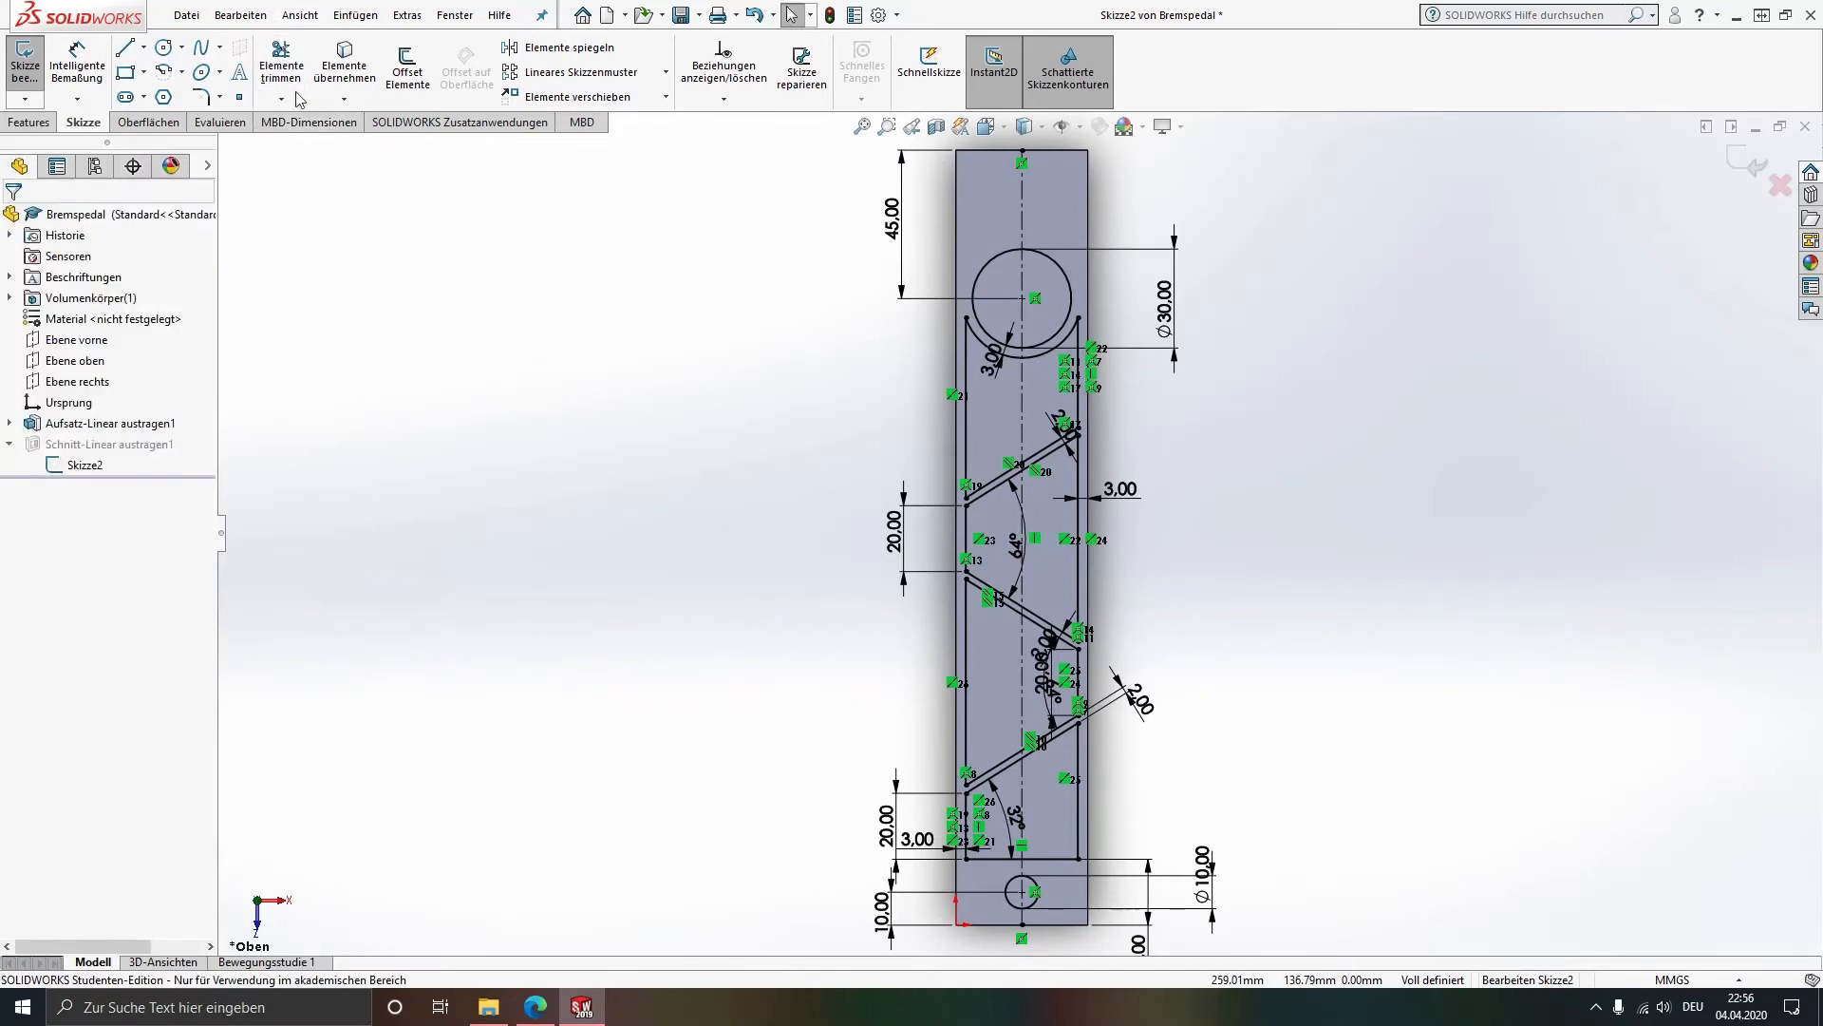
# Step: Sketch a circle about 9 mm in diameter near the bar's upper left corner, above the 30 mm circle
pyautogui.click(163, 46)
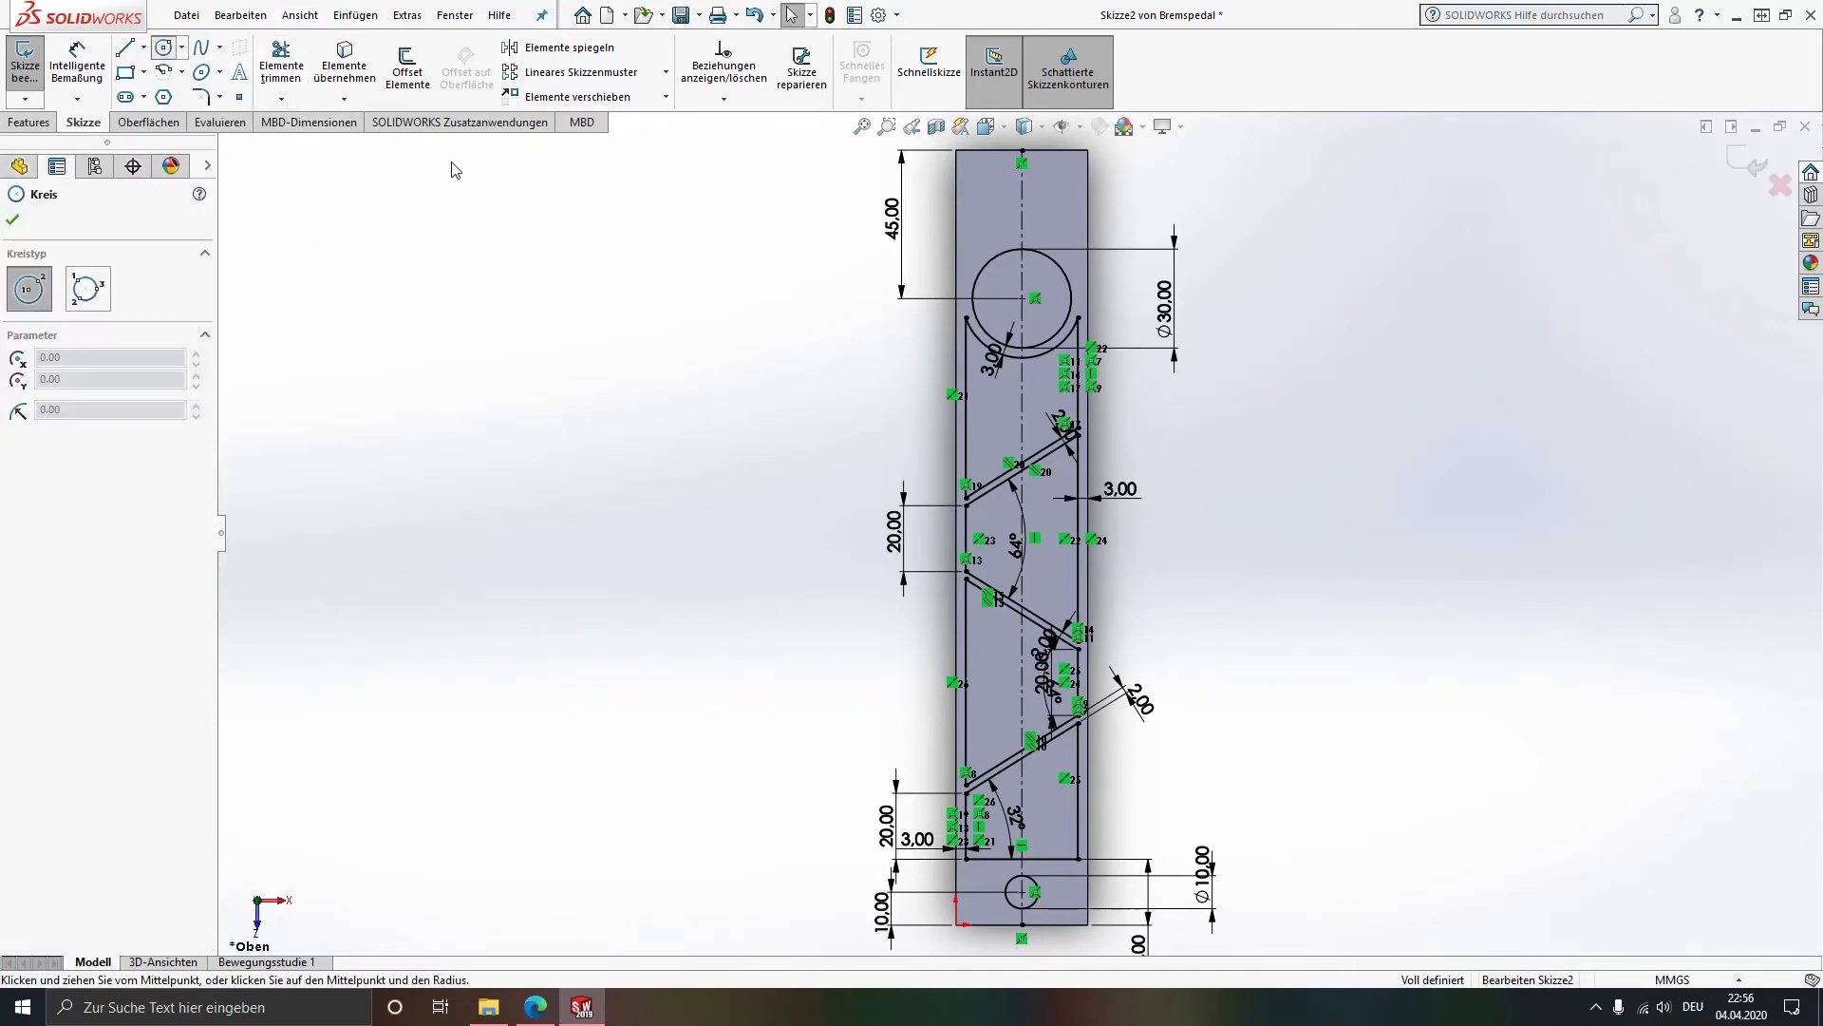
pyautogui.click(983, 191)
pyautogui.click(995, 203)
pyautogui.press('Escape')
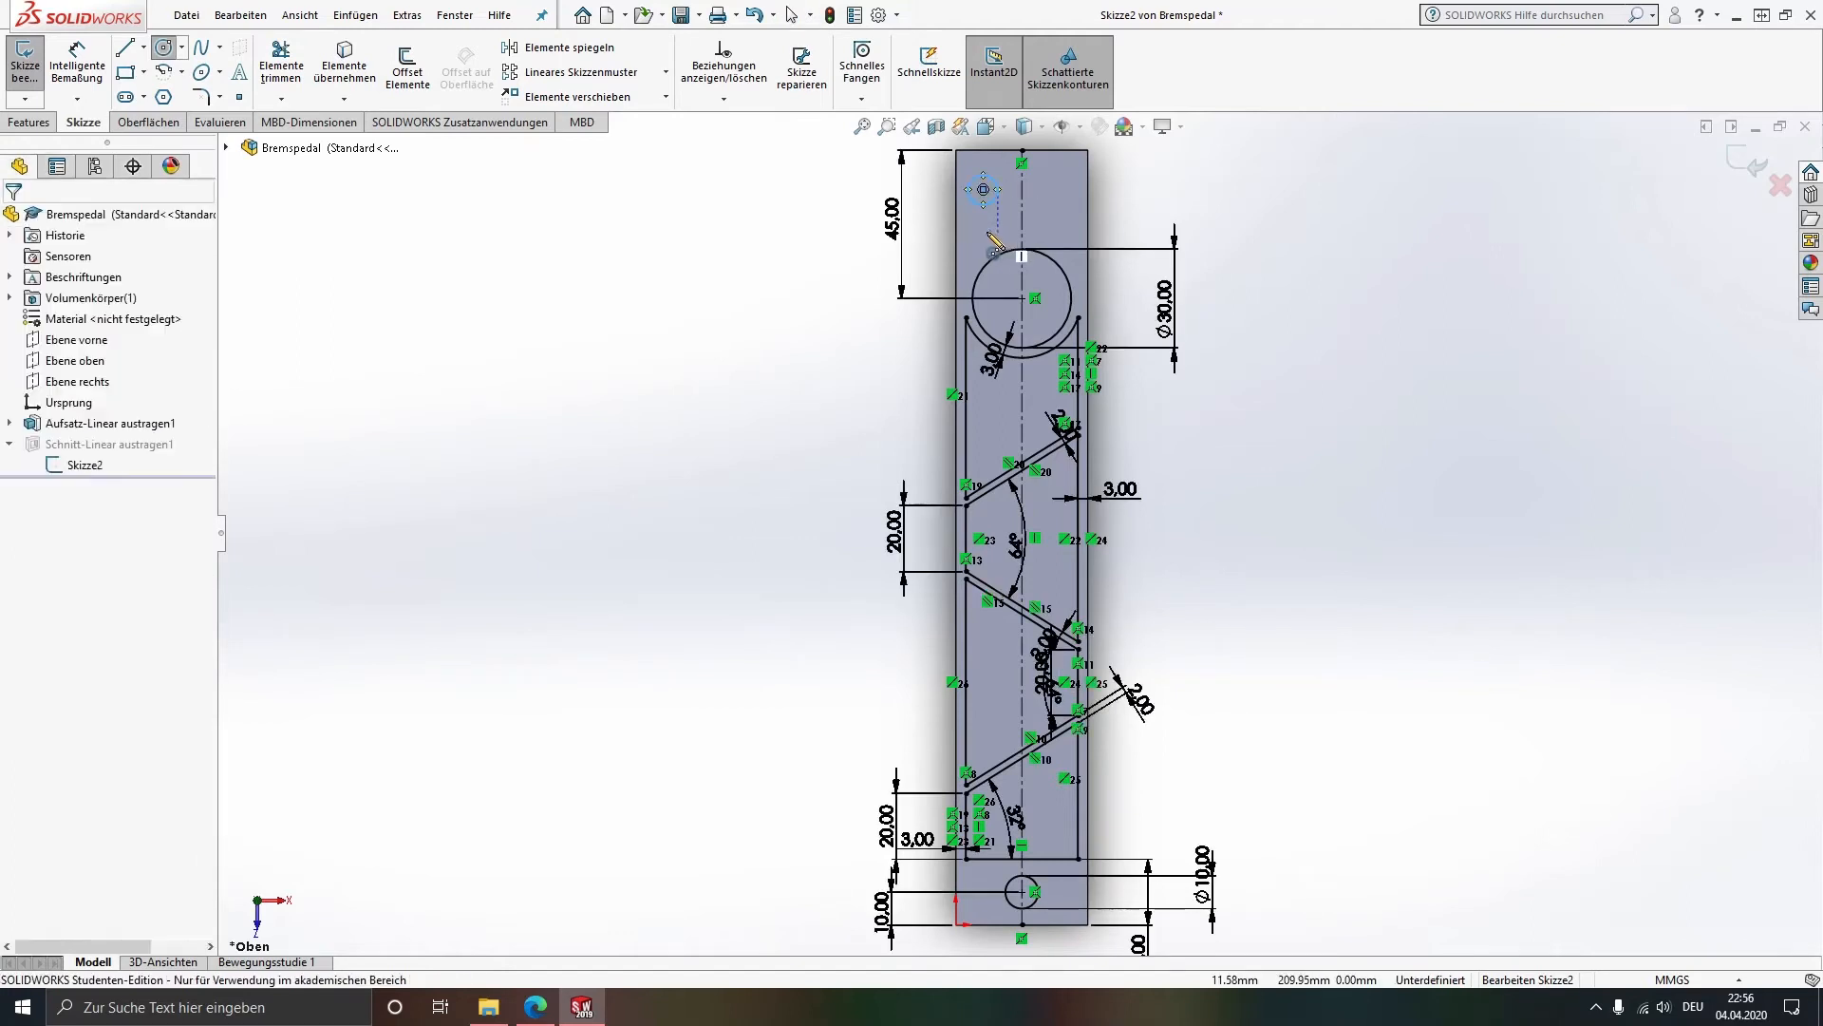
# Step: Dimension the new circle's centre 20 mm from the bar's top edge
pyautogui.click(77, 66)
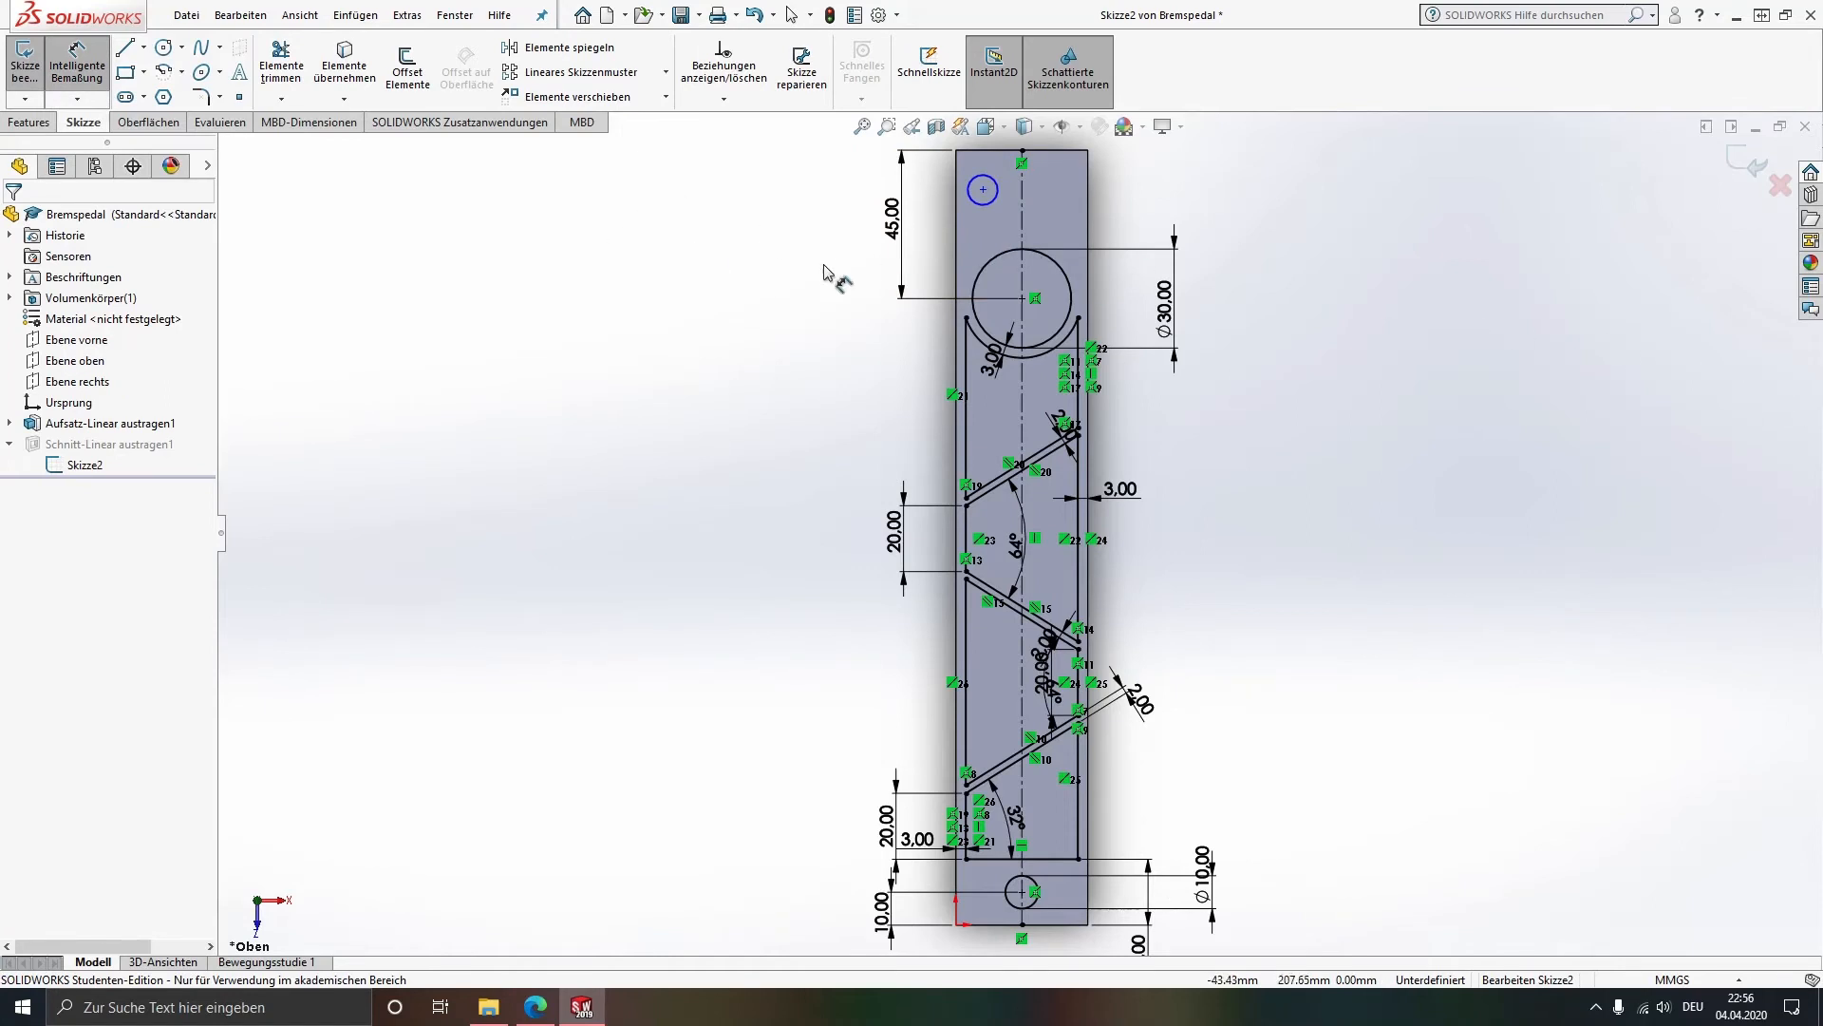
pyautogui.click(982, 190)
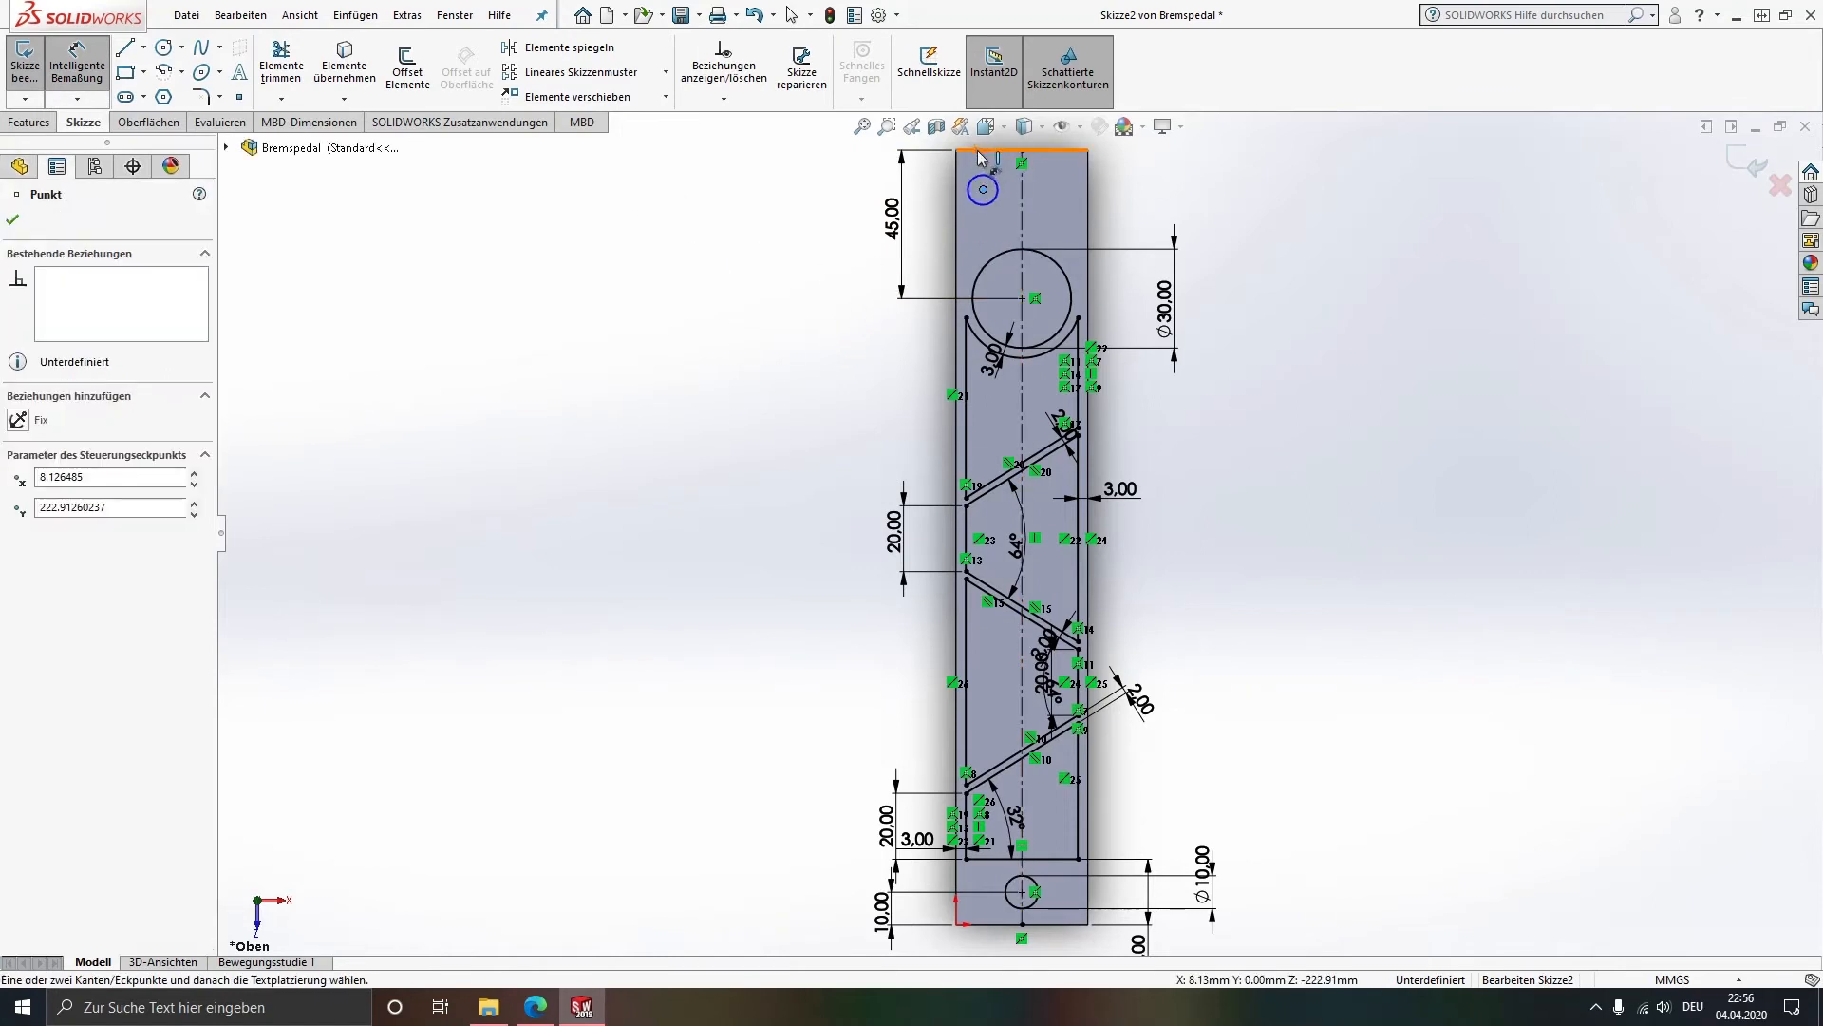
pyautogui.click(988, 150)
pyautogui.click(945, 190)
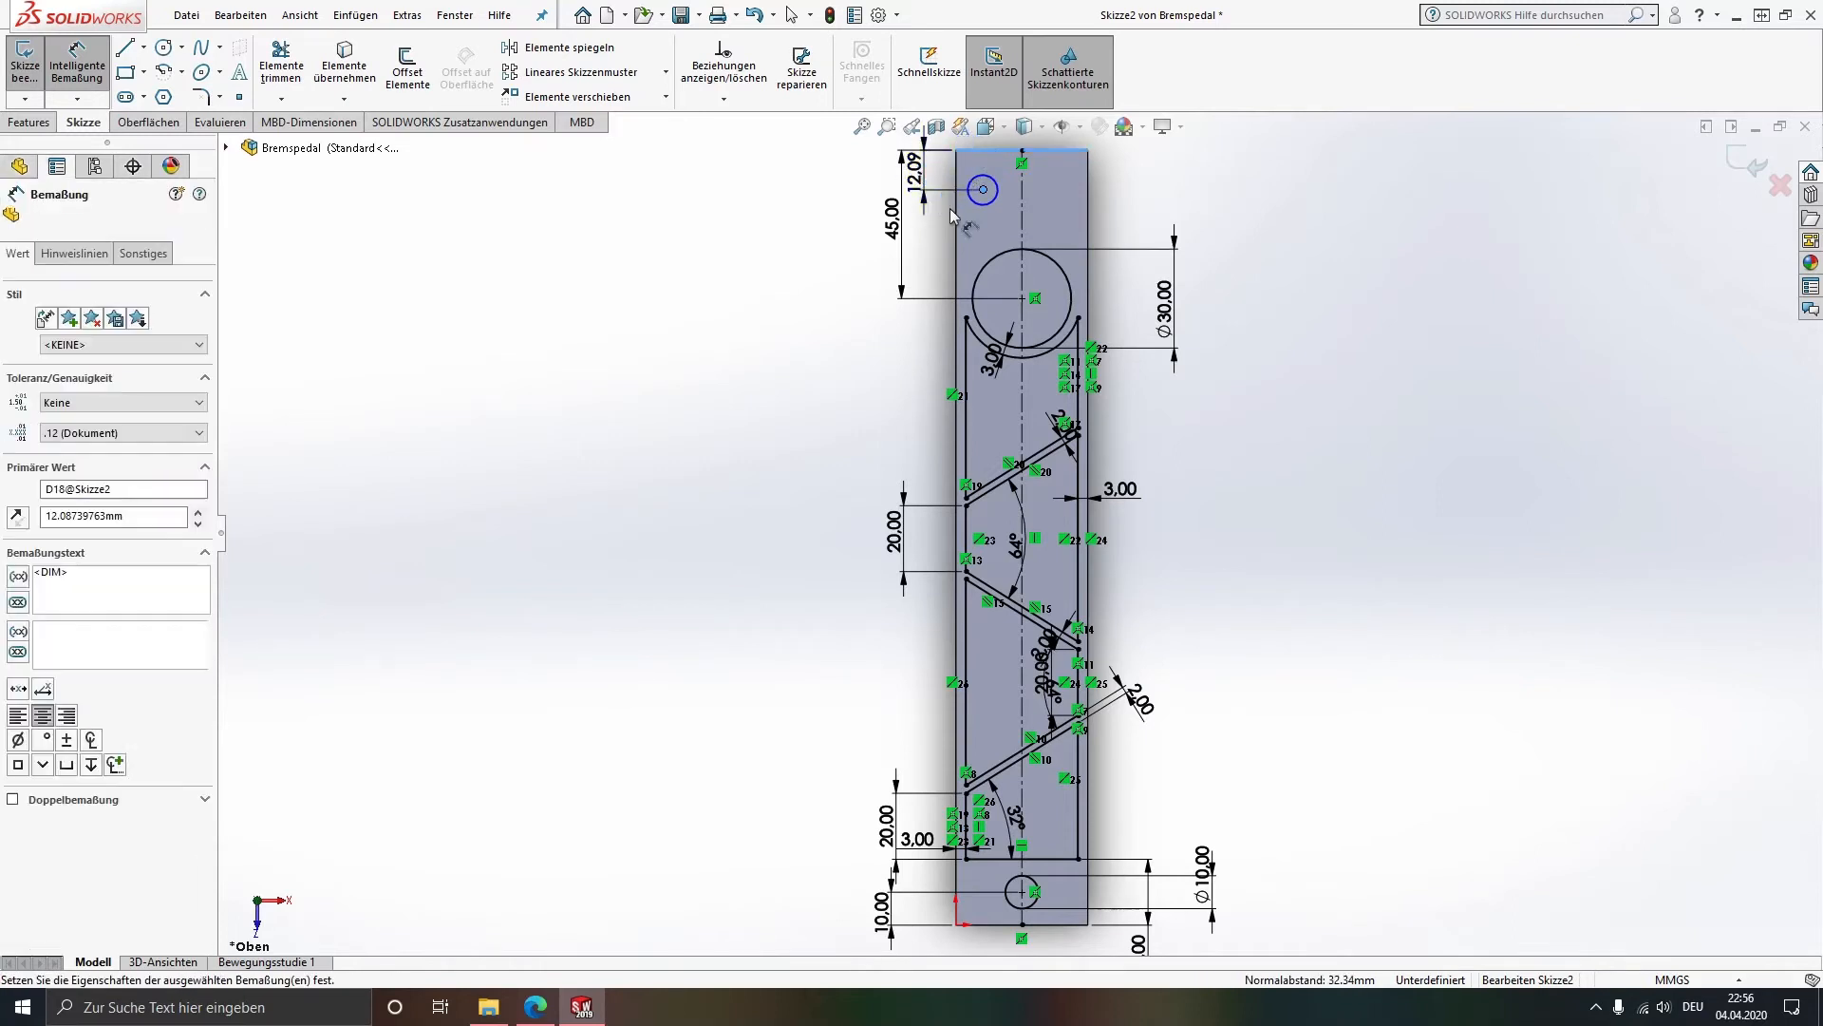
pyautogui.press('Return')
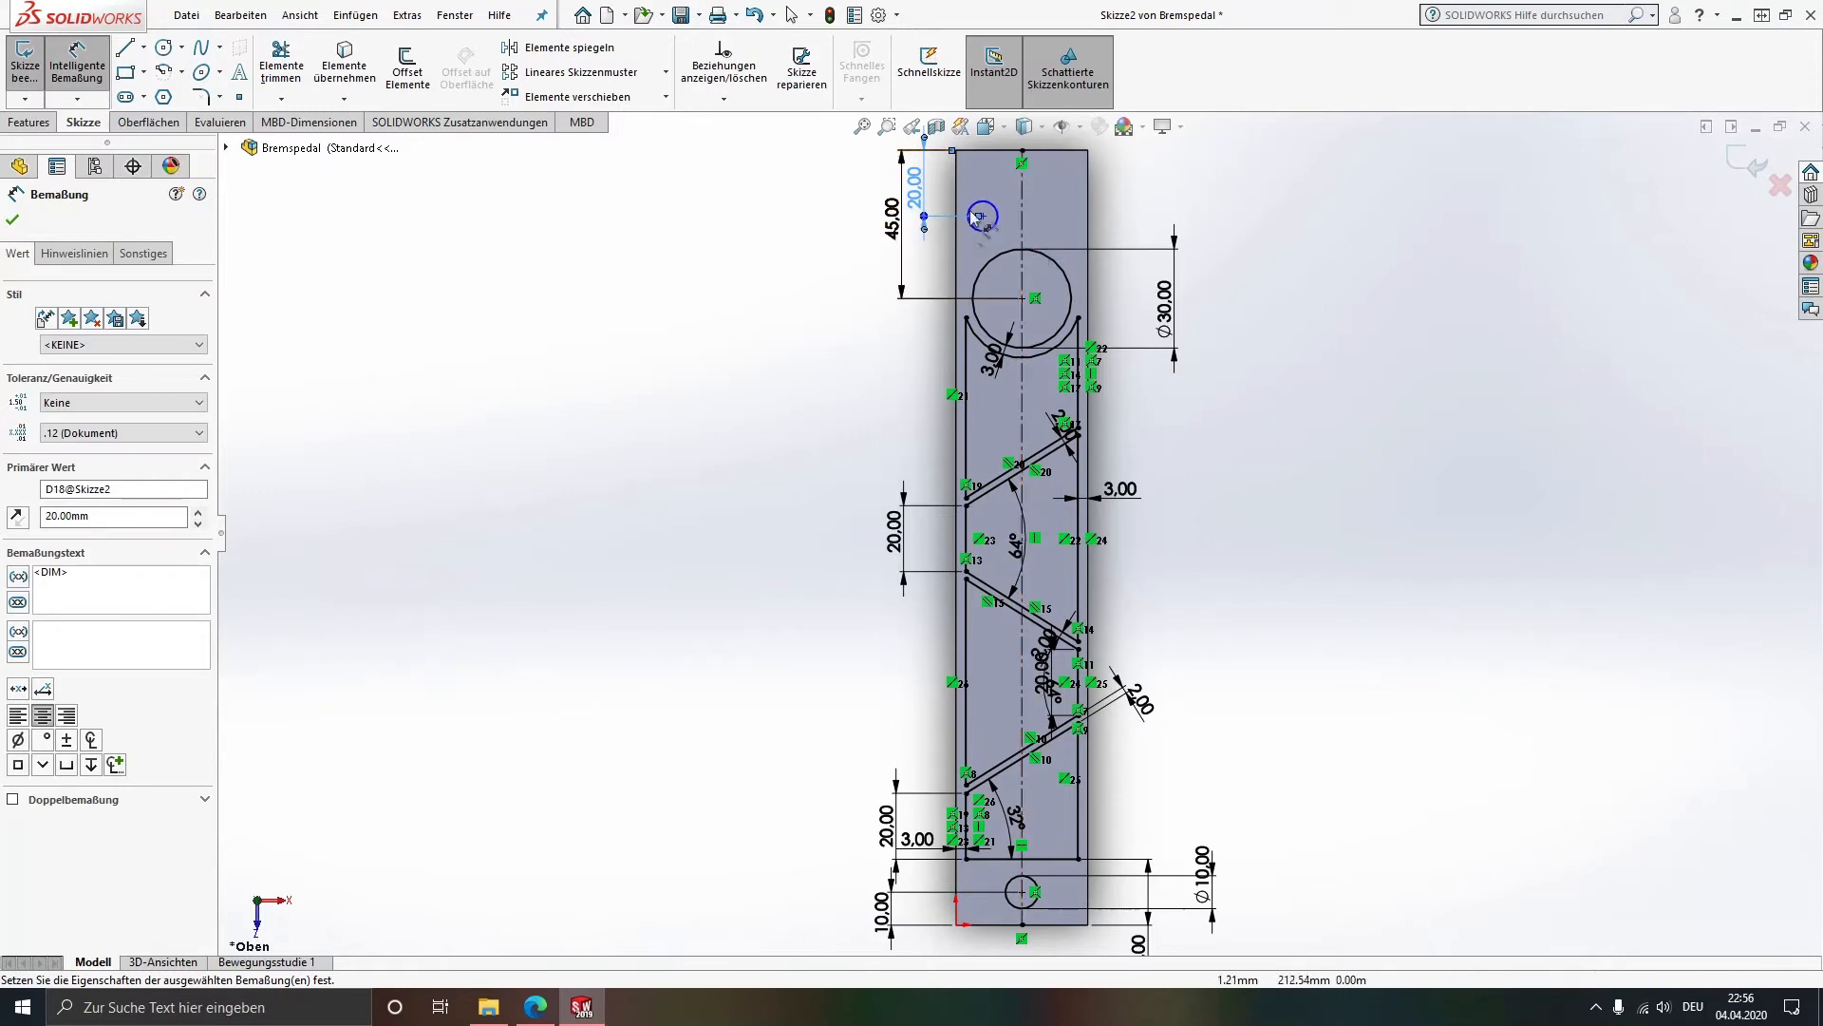
# Step: Dimension the new circle's centre 9 mm from the bar's left edge
pyautogui.click(983, 217)
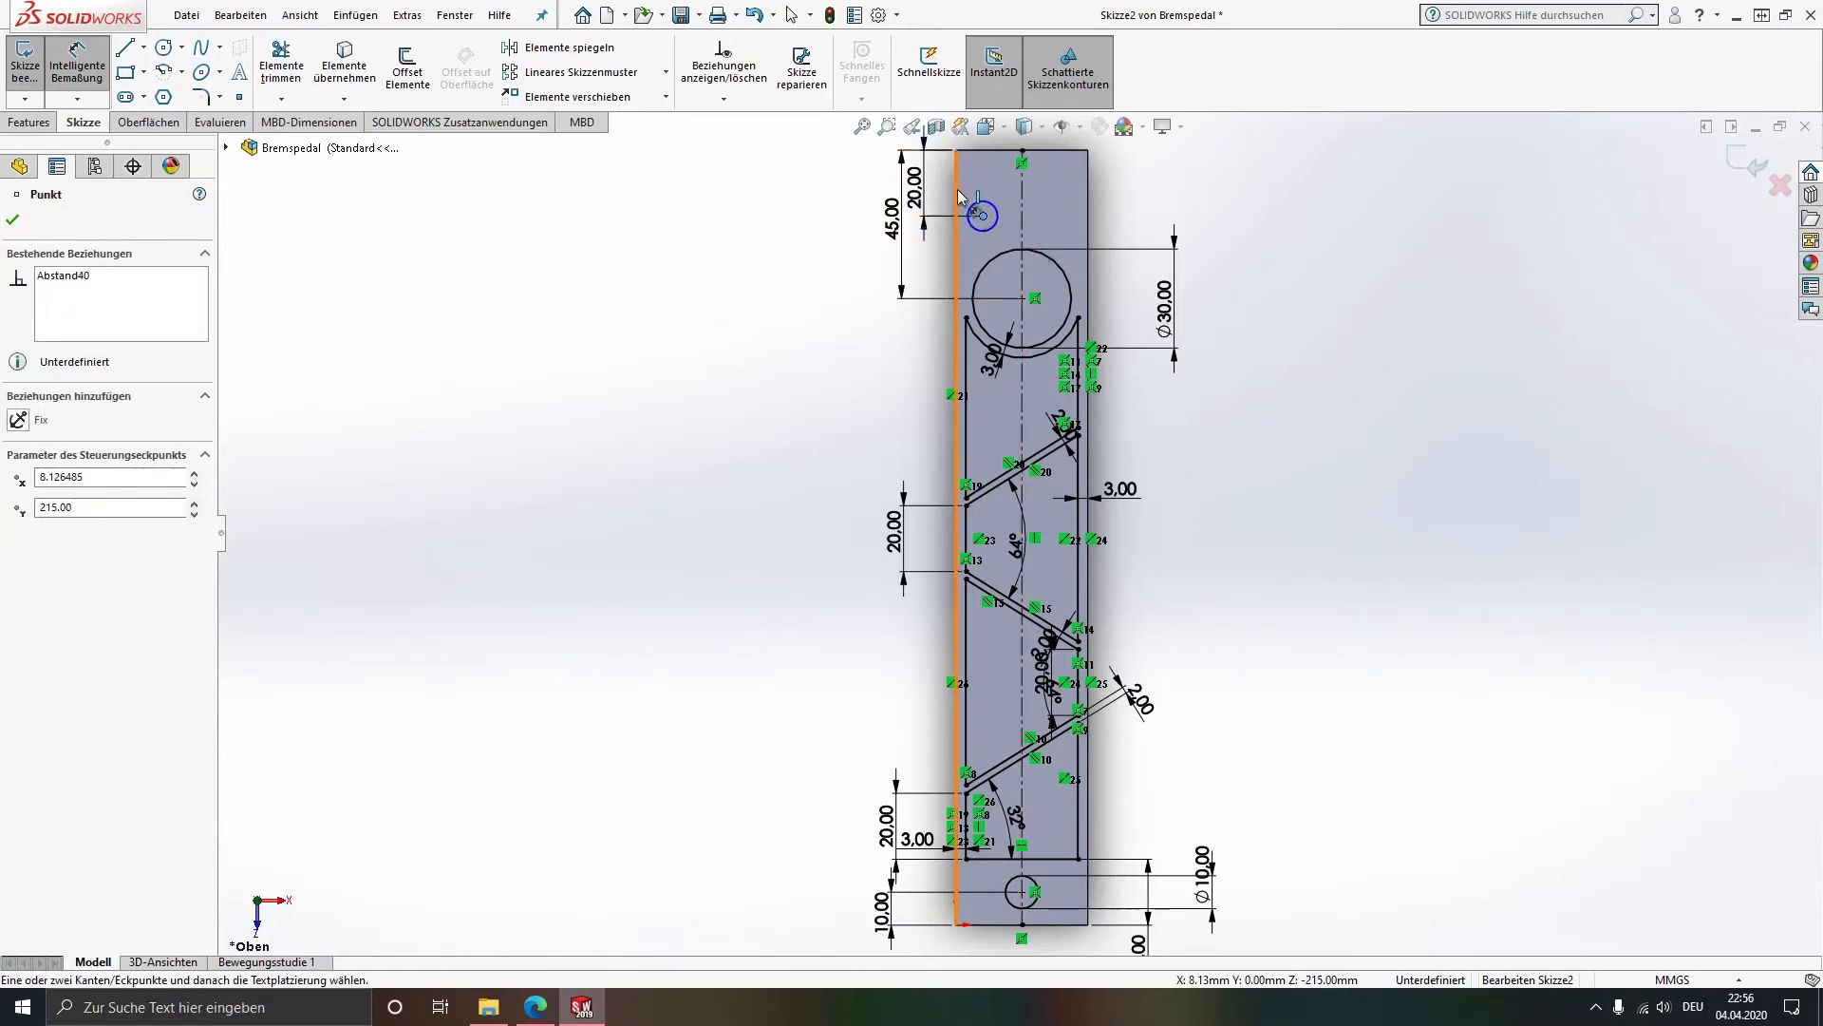
pyautogui.click(958, 189)
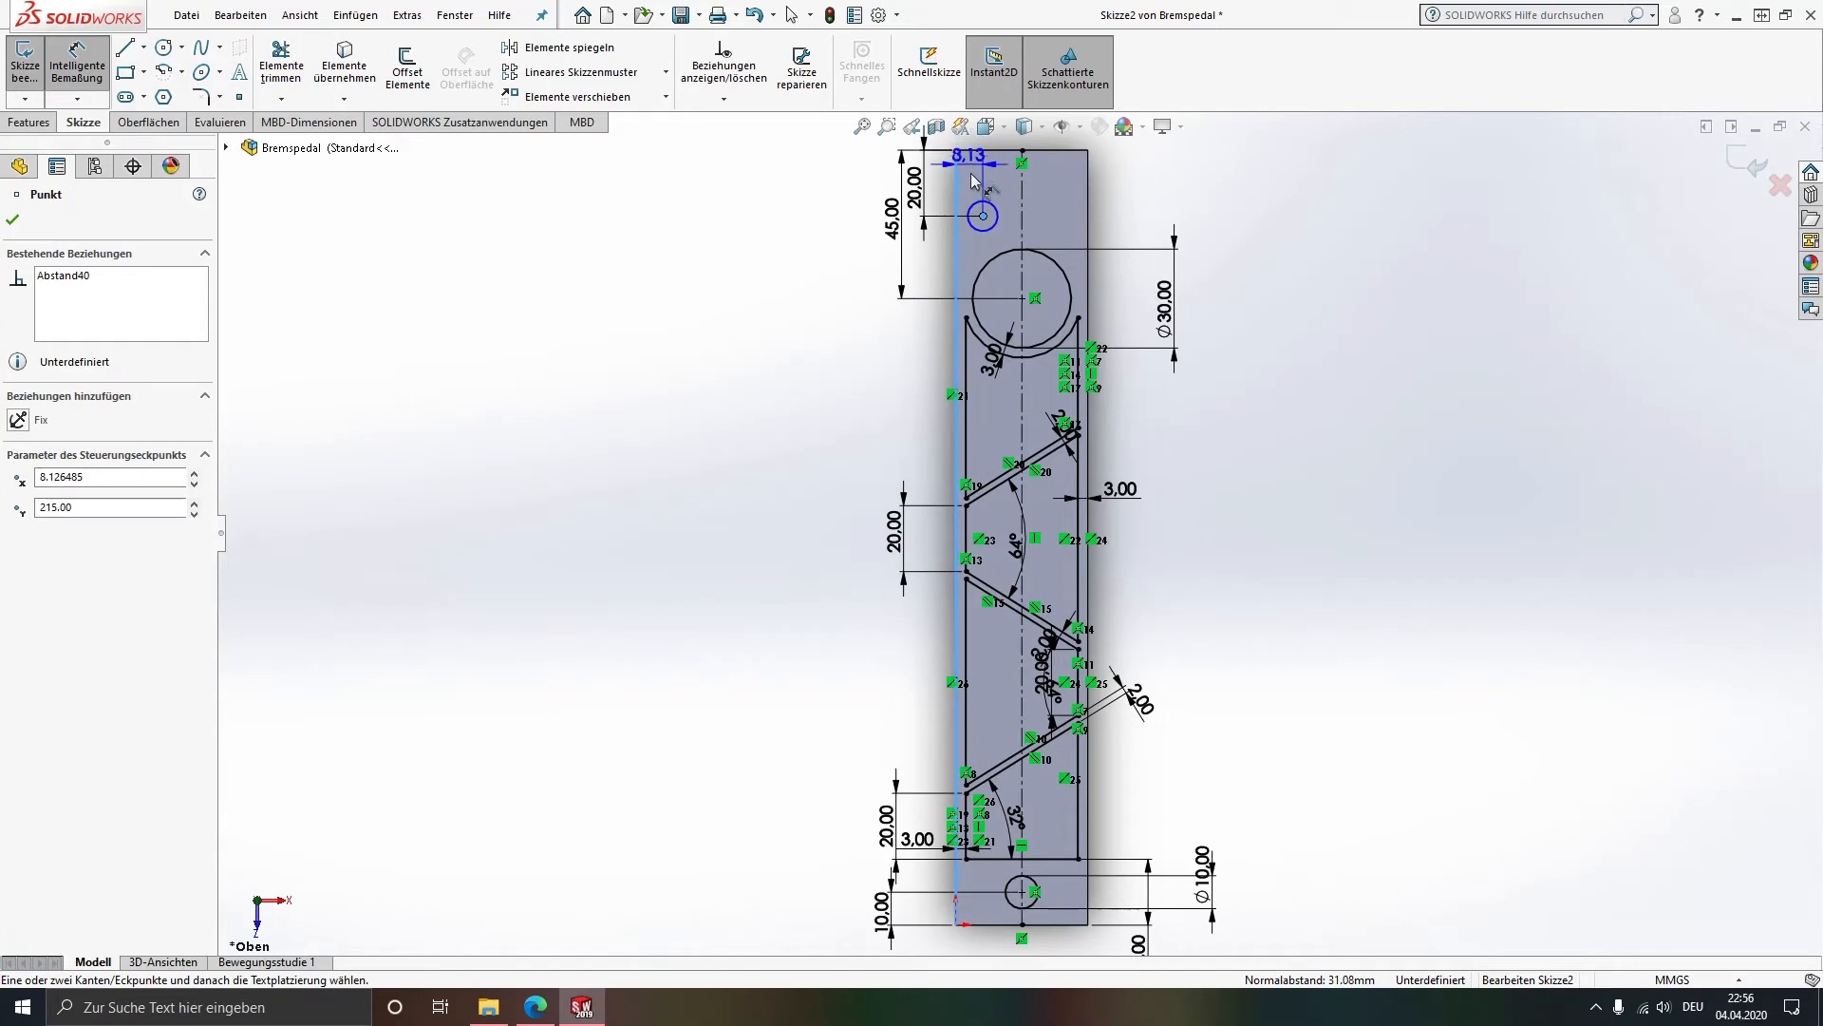
pyautogui.click(971, 179)
pyautogui.write('9')
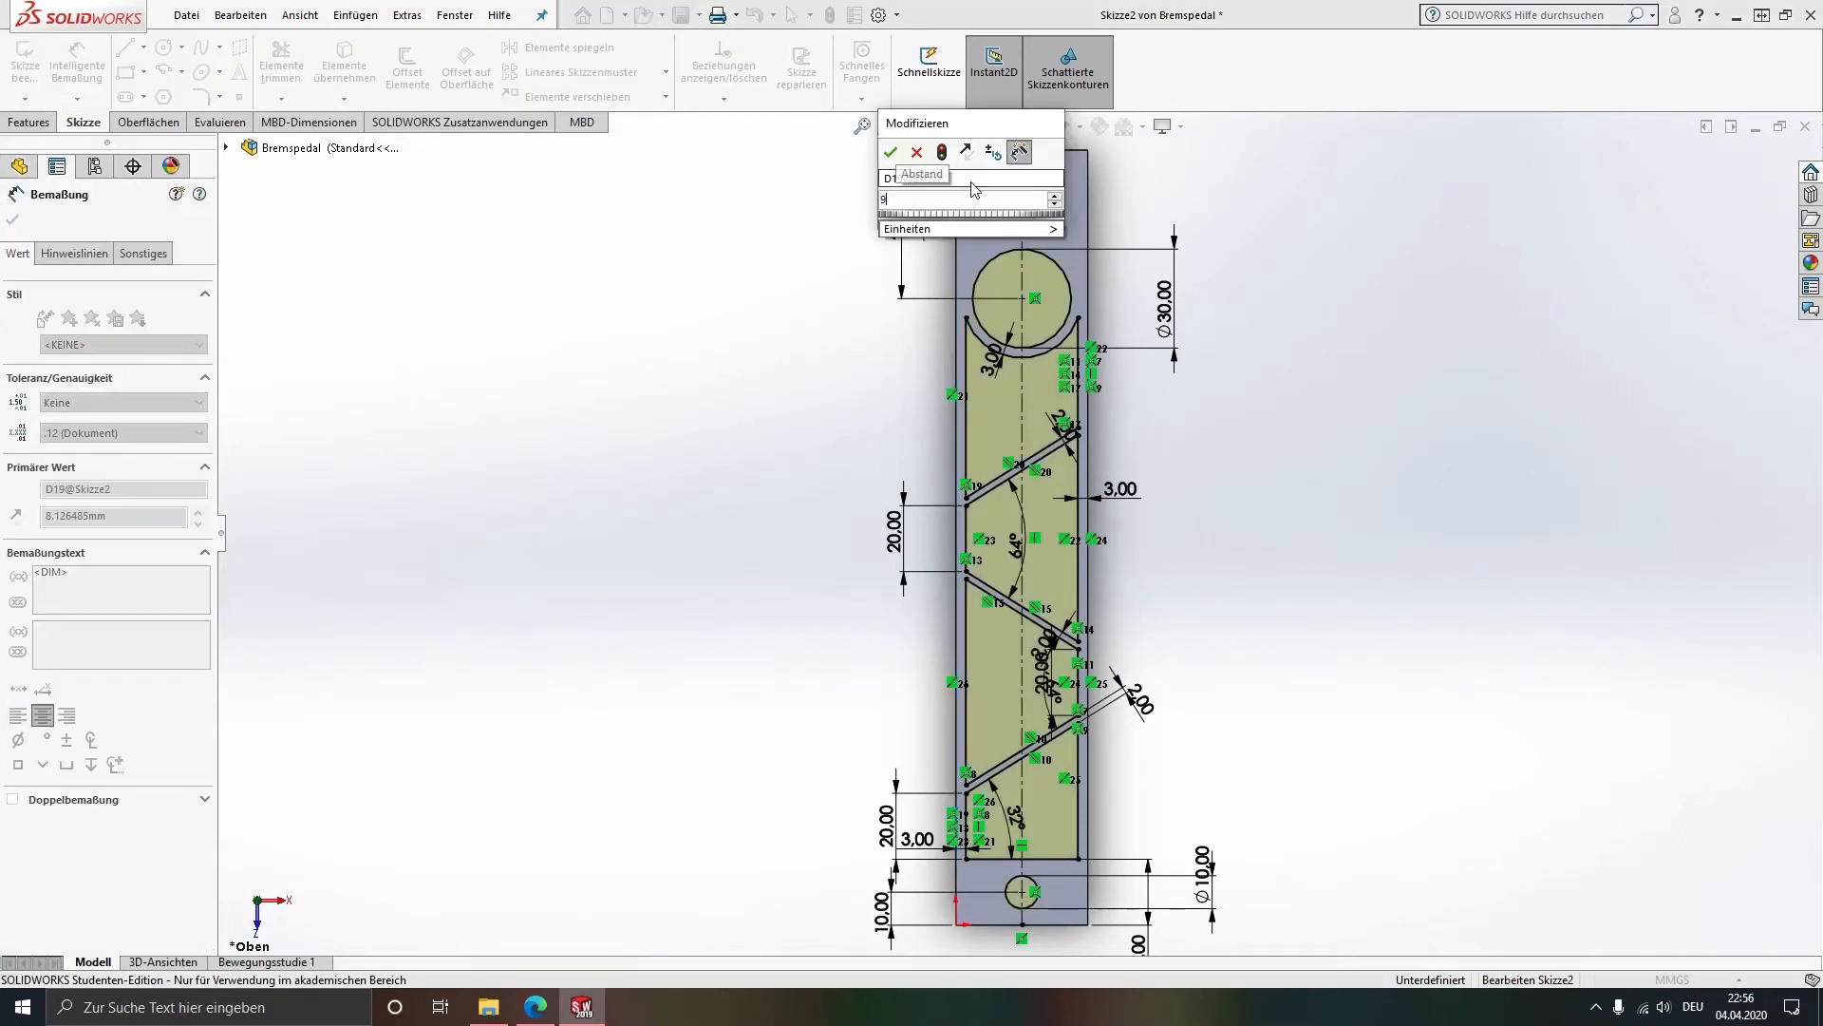
pyautogui.press('Return')
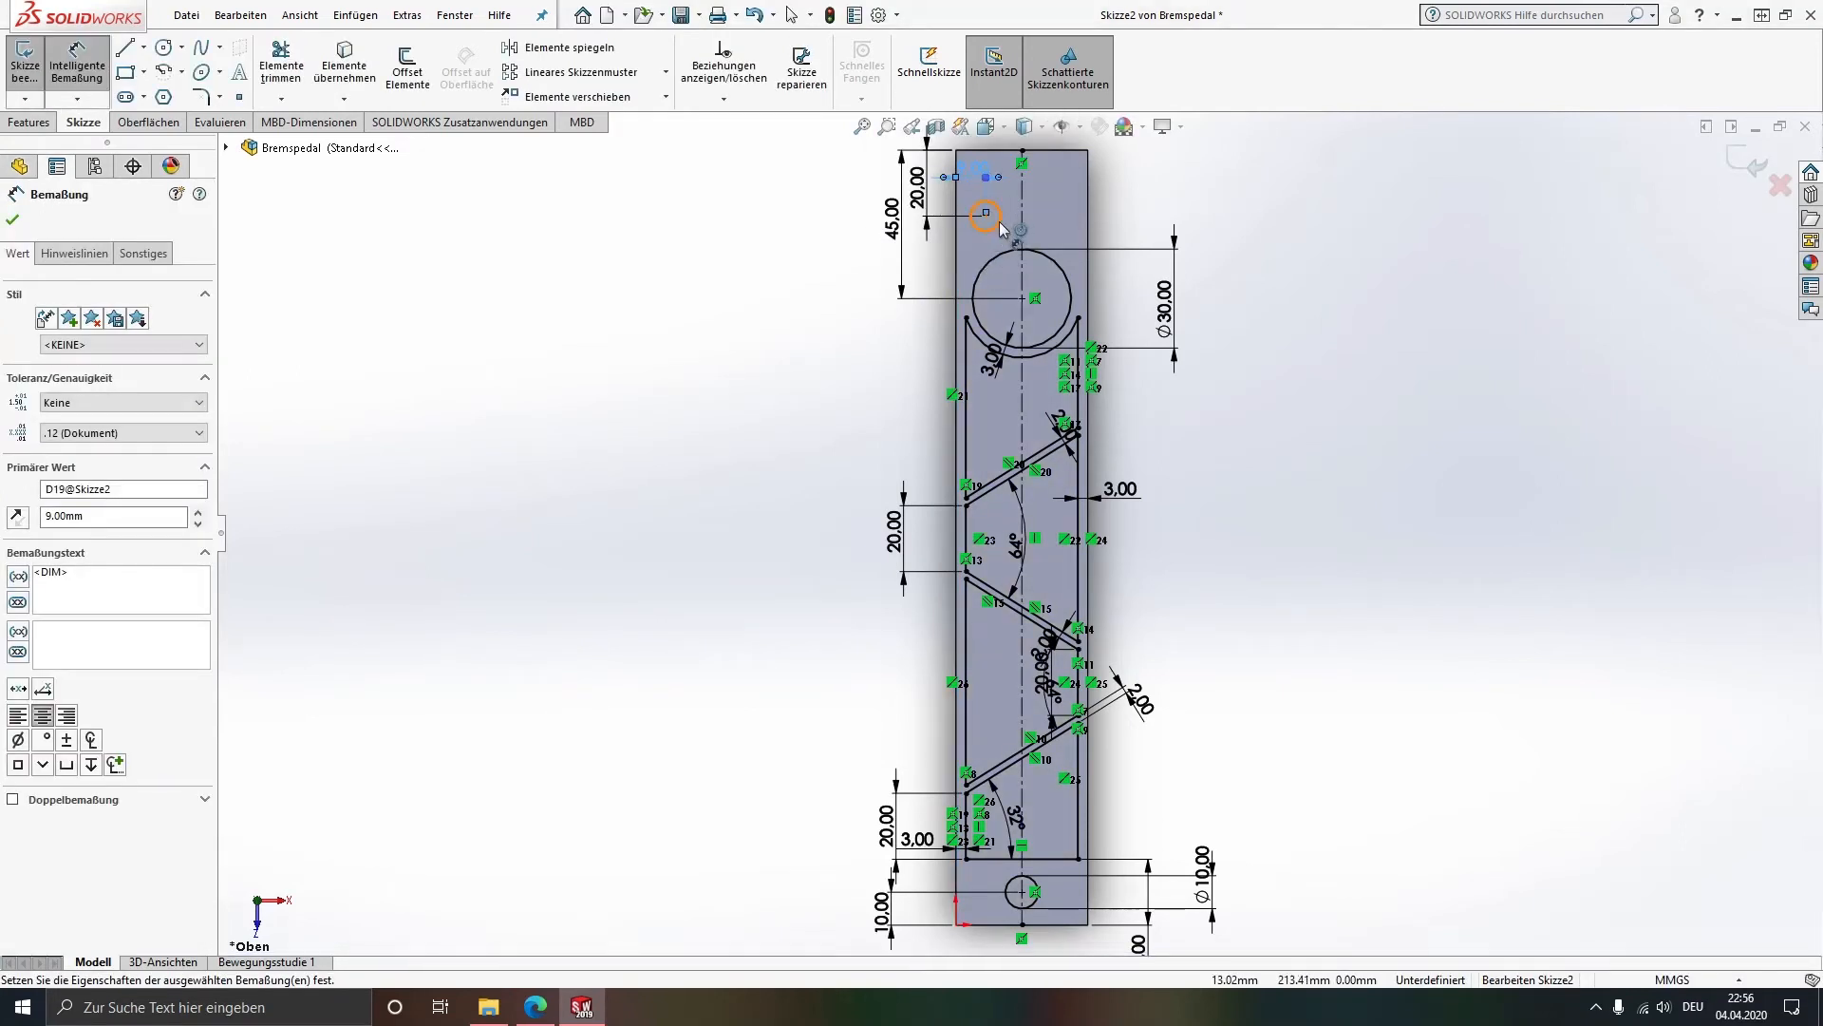
# Step: Dimension the new circle's diameter to 12 mm and finish dimensioning
pyautogui.click(999, 222)
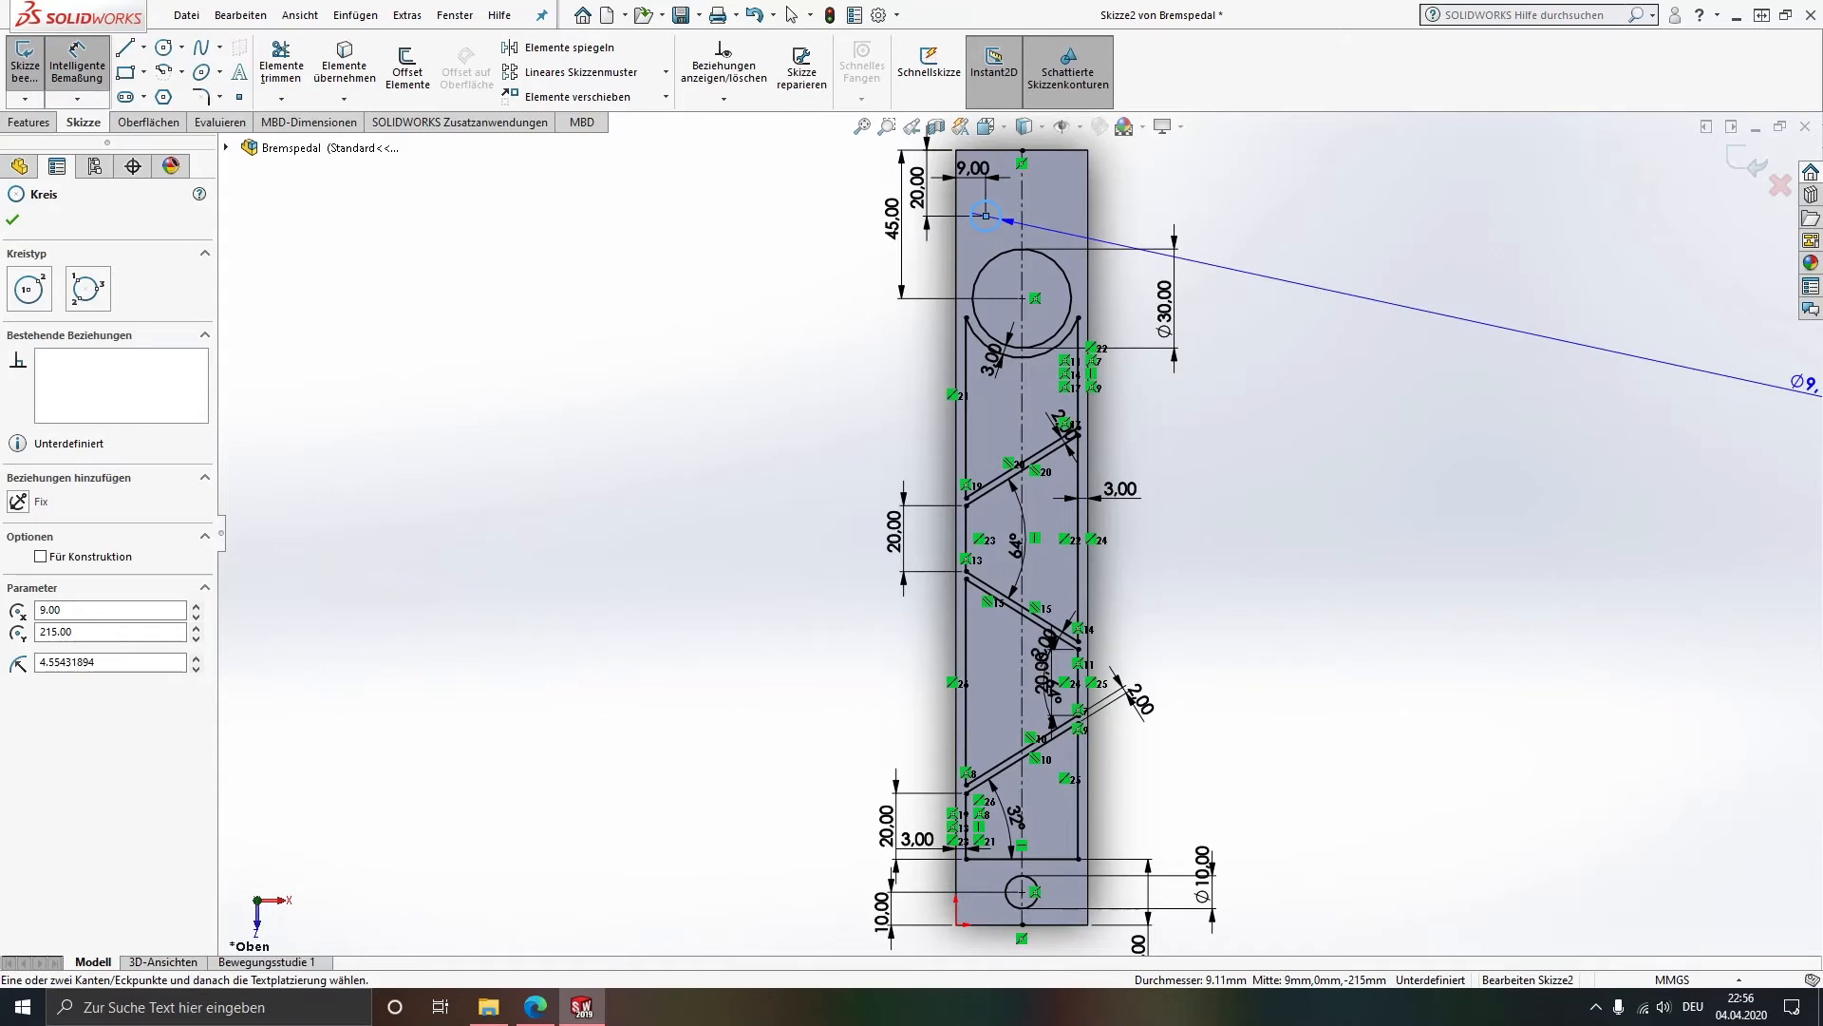
pyautogui.click(1046, 212)
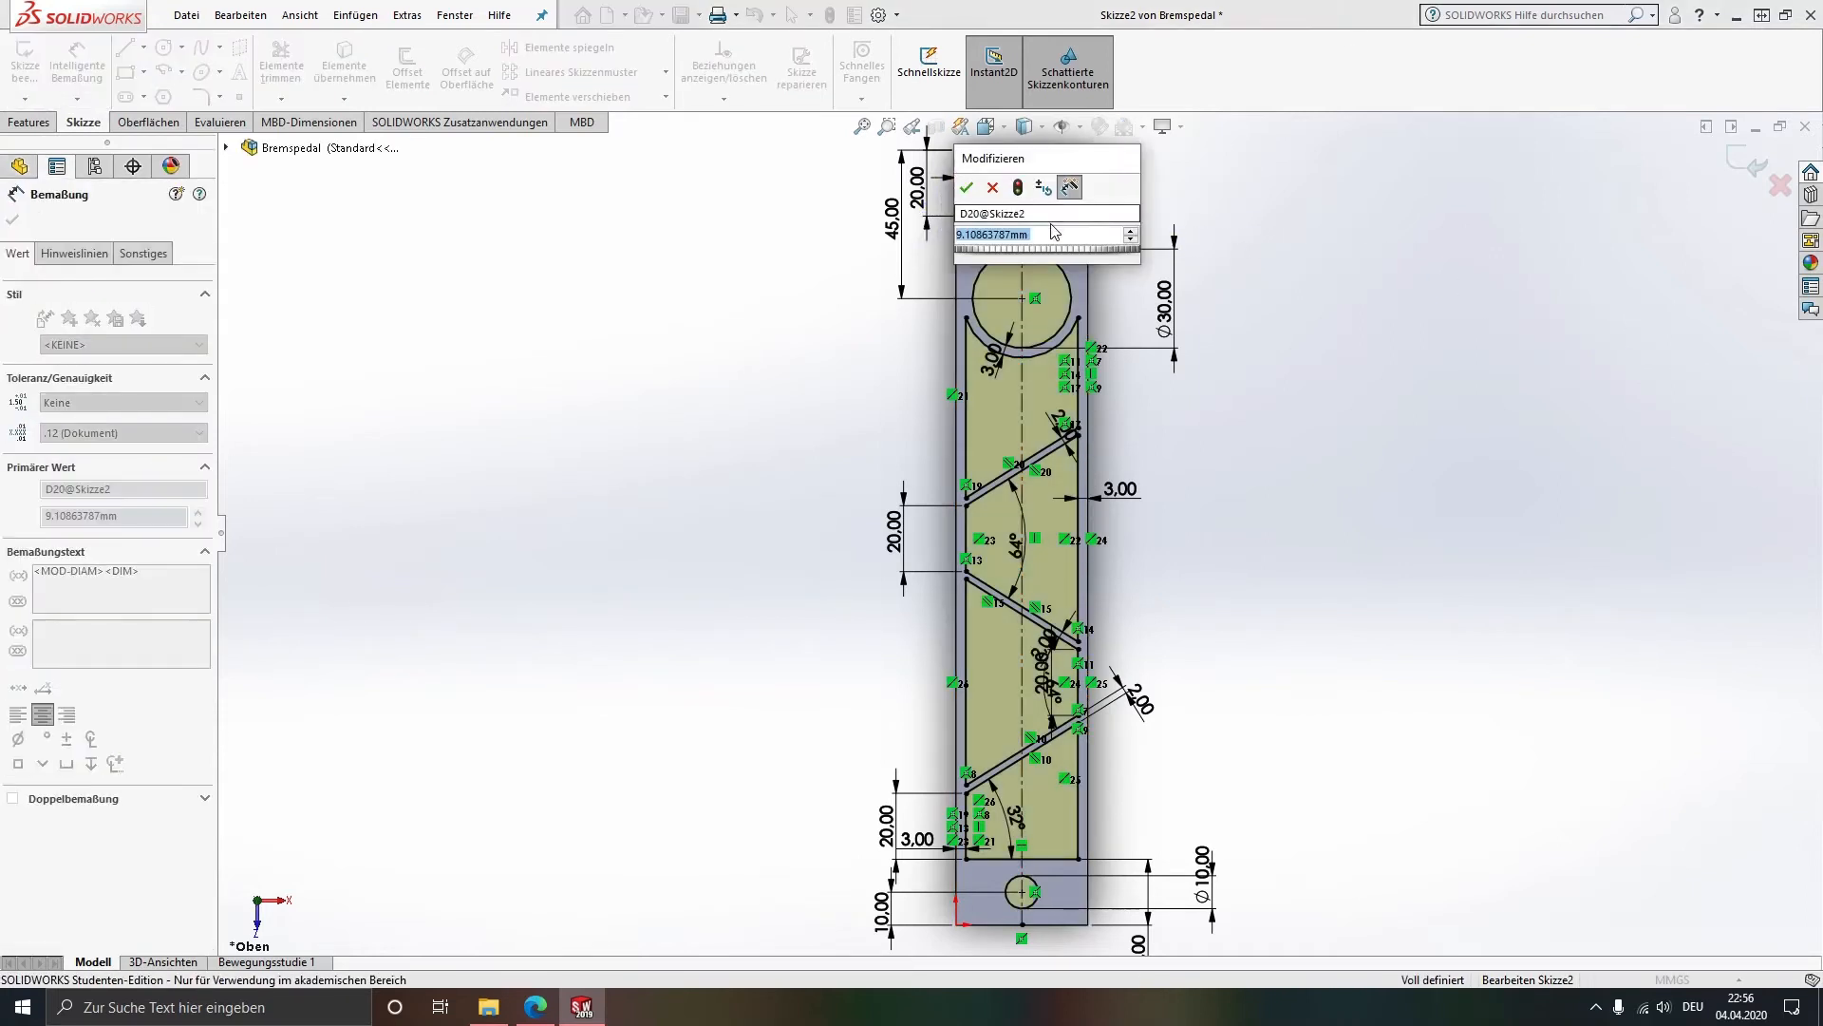
pyautogui.write('12')
pyautogui.press('Return')
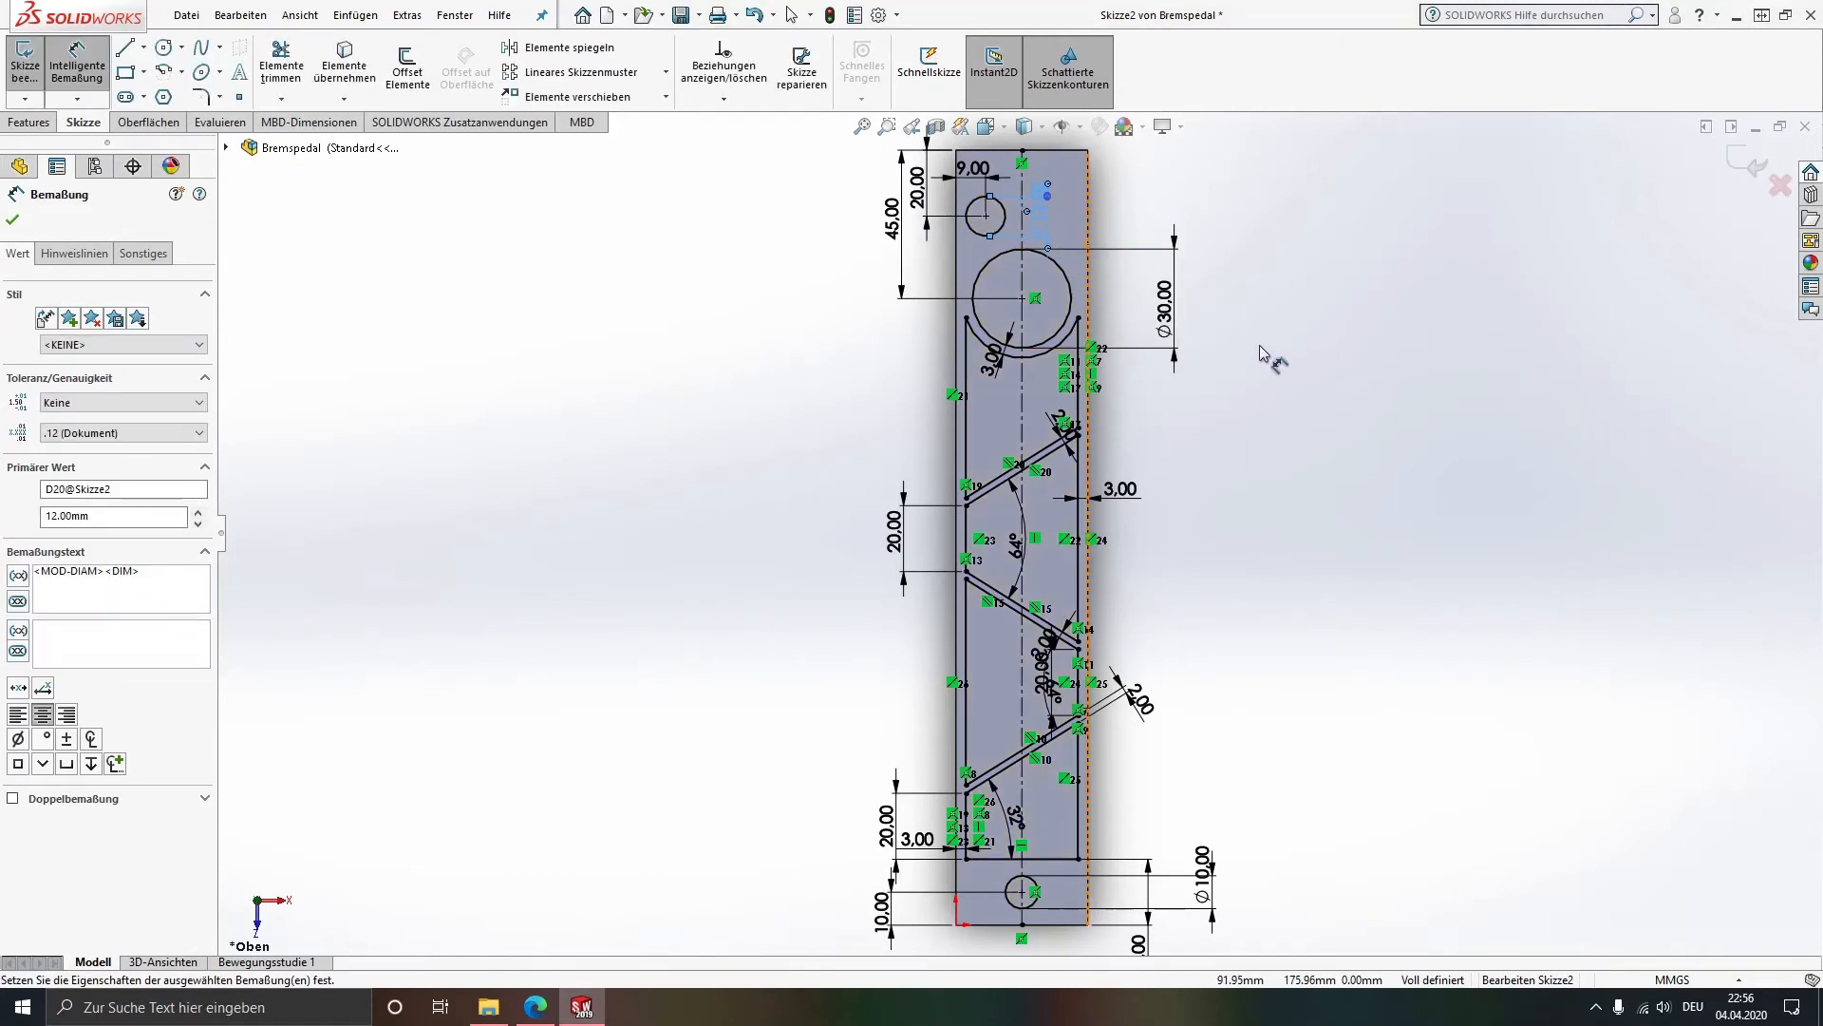
pyautogui.press('Escape')
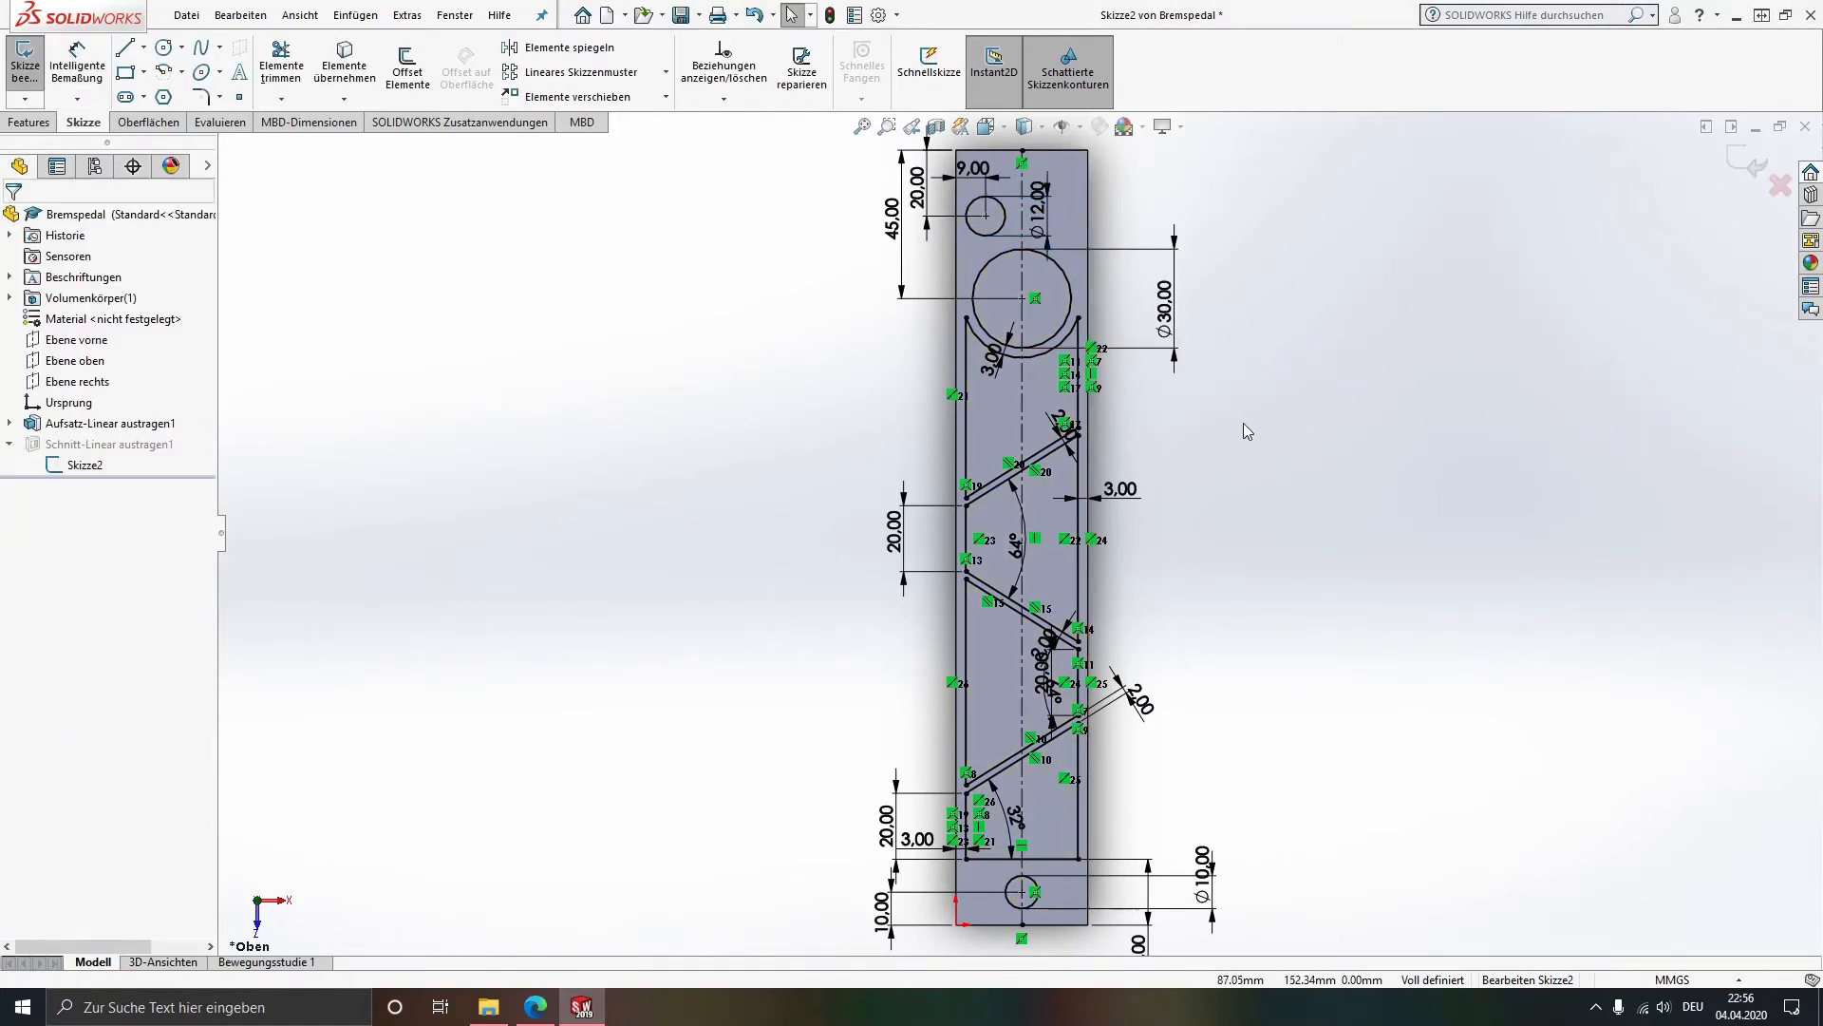
# Step: Exit the cut's sketch so the cut rebuilds with the ribbed pocket and the additional hole
pyautogui.moveTo(1092, 290)
pyautogui.keyDown('ctrl'); pyautogui.mouseDown(button='middle')
pyautogui.moveTo(1082, 333)
pyautogui.moveTo(1053, 292)
pyautogui.mouseUp(button='middle'); pyautogui.keyUp('ctrl')
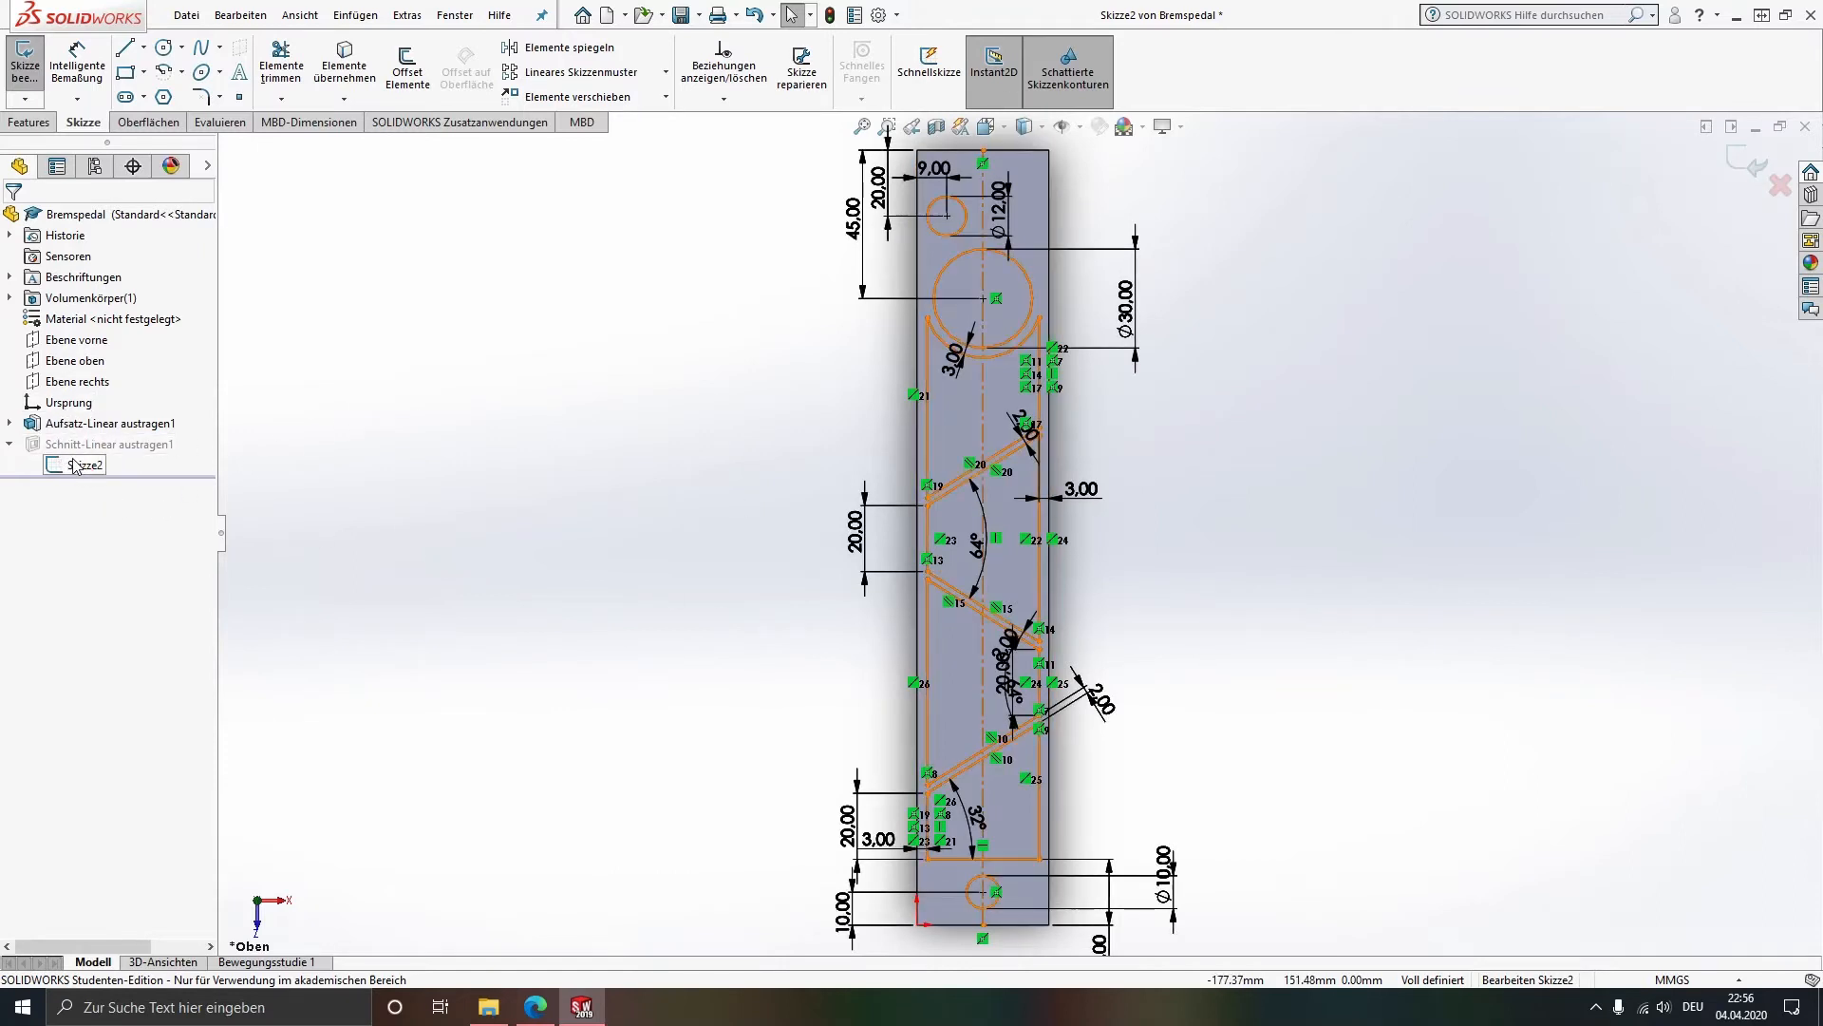
pyautogui.click(30, 62)
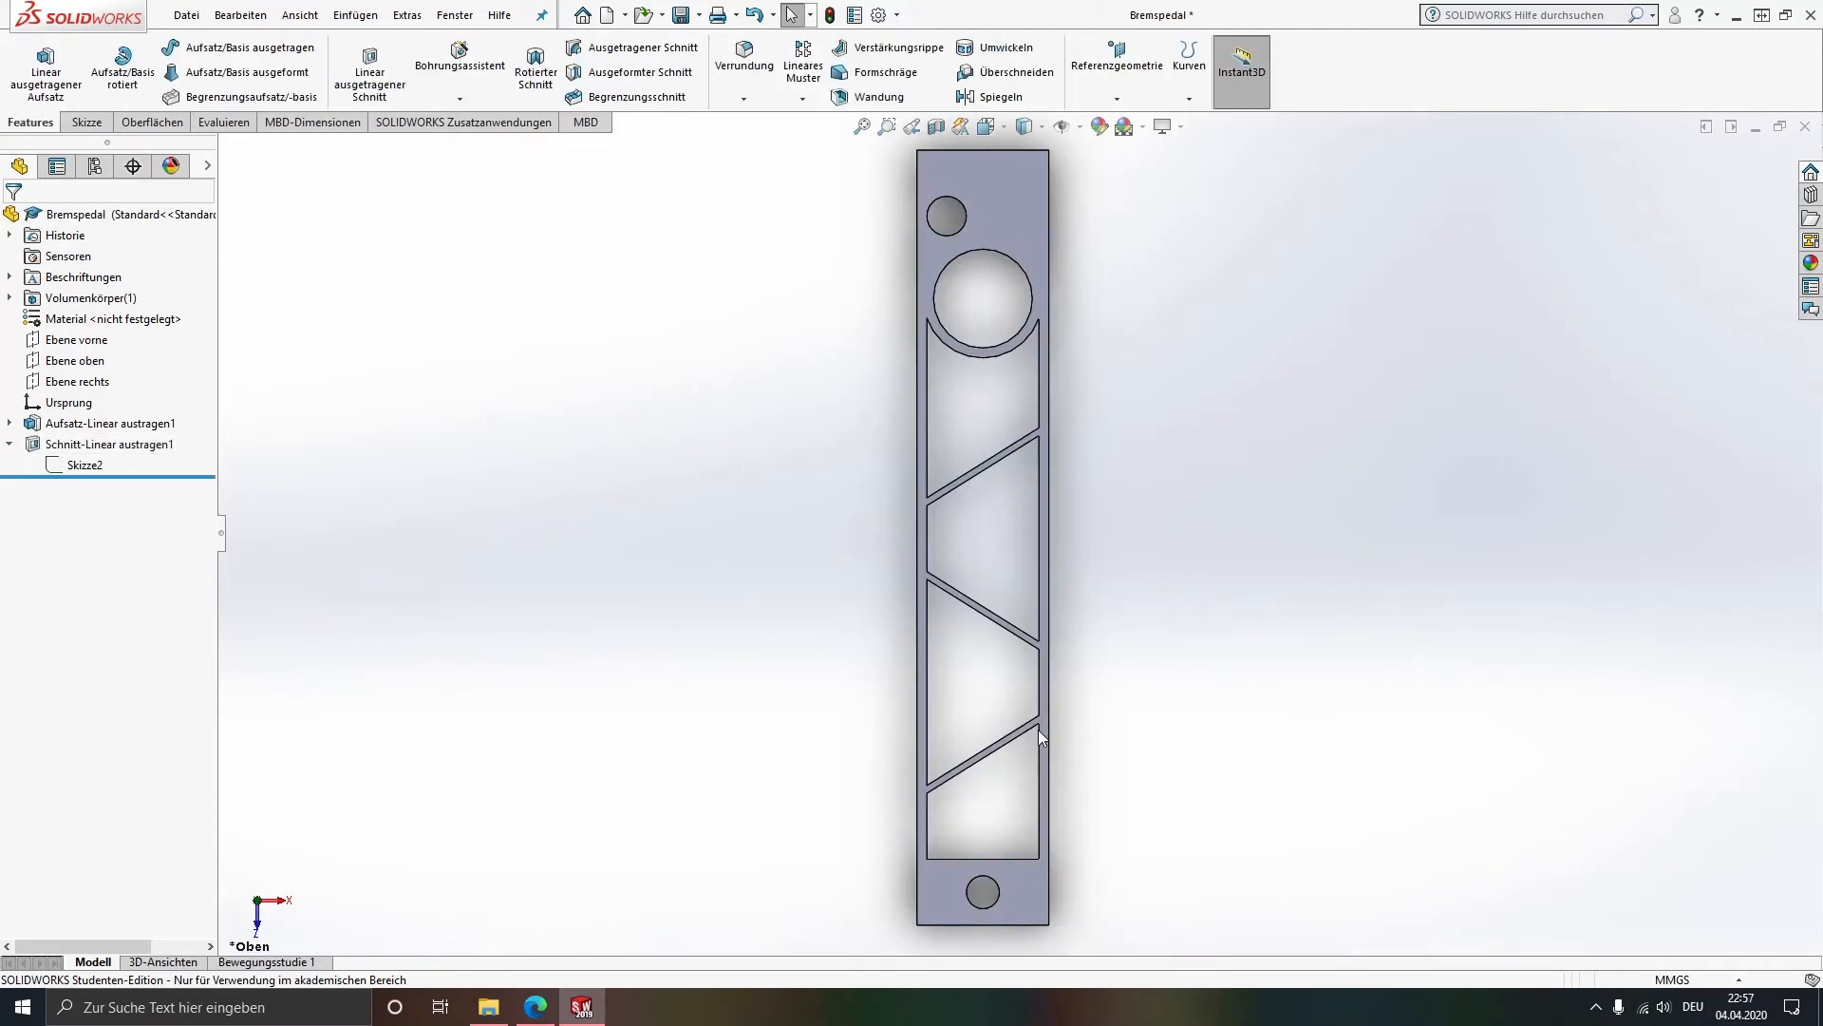
pyautogui.moveTo(1039, 730)
pyautogui.mouseDown(button='middle')
pyautogui.moveTo(1016, 638)
pyautogui.moveTo(907, 449)
pyautogui.moveTo(936, 403)
pyautogui.moveTo(1117, 680)
pyautogui.moveTo(1213, 680)
pyautogui.moveTo(977, 651)
pyautogui.moveTo(942, 682)
pyautogui.moveTo(998, 753)
pyautogui.moveTo(1008, 836)
pyautogui.mouseUp(button='middle')
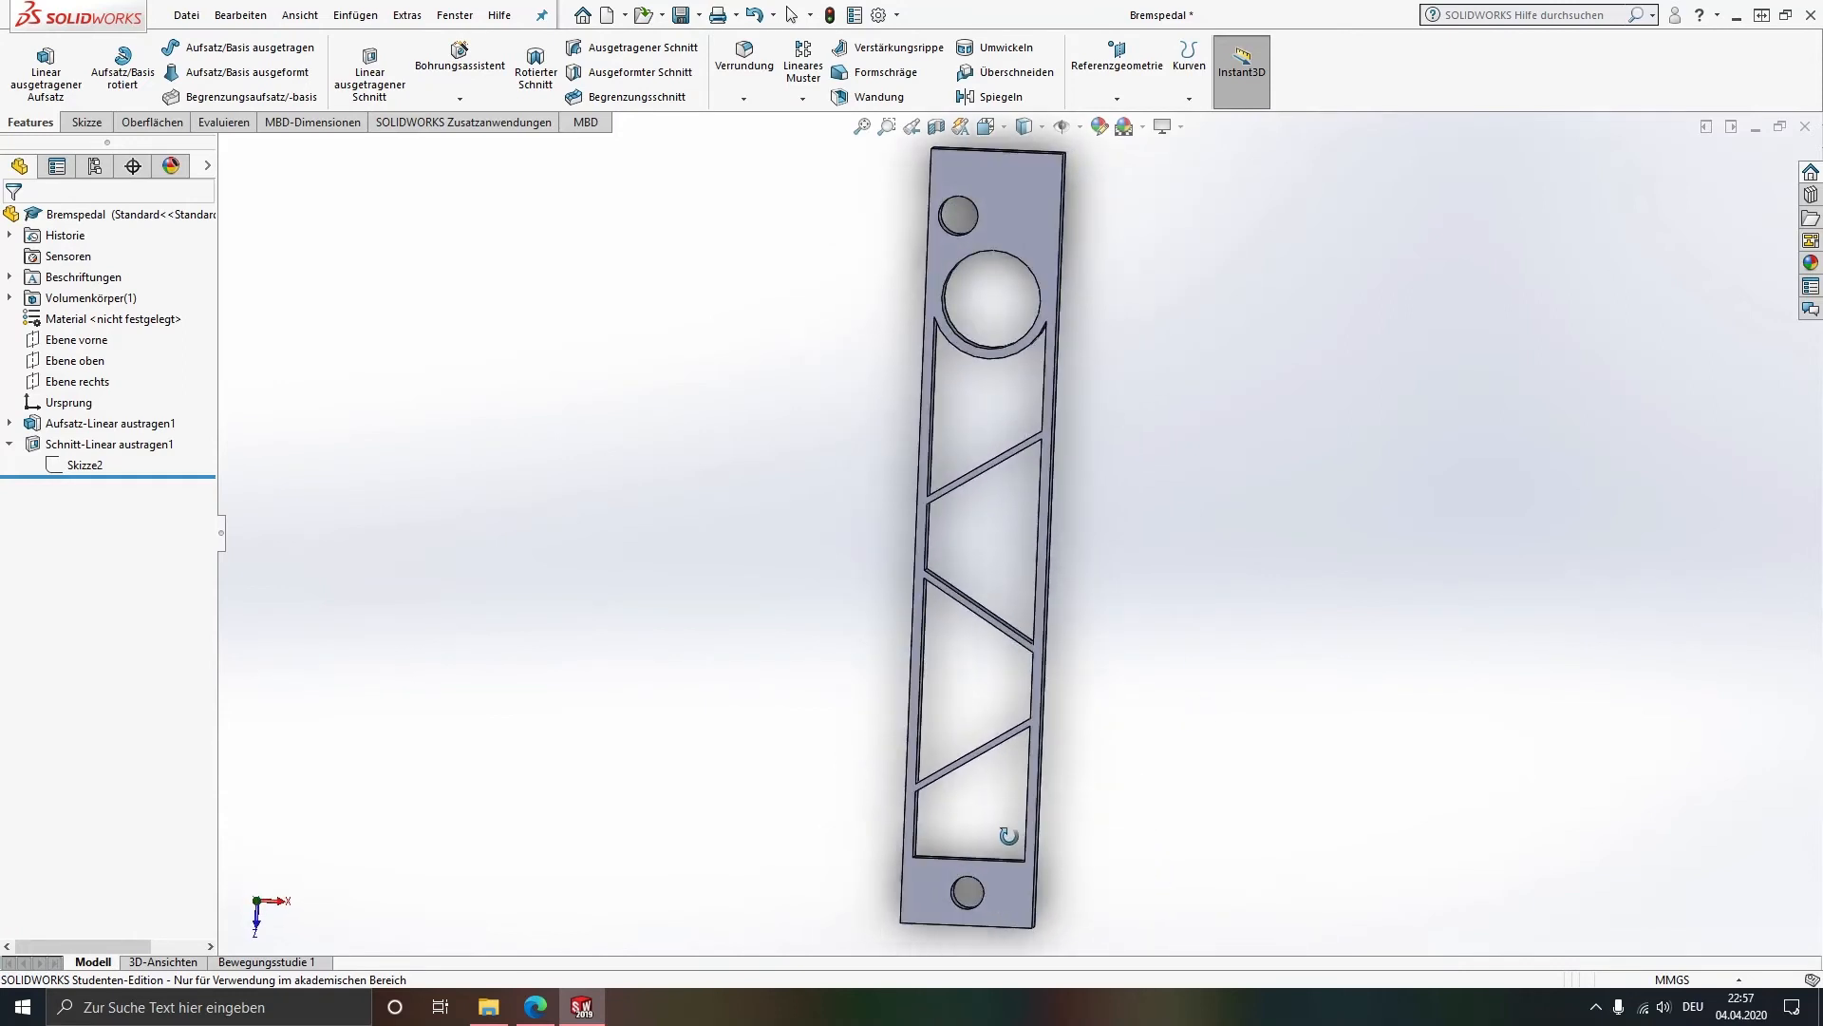
# Step: Collapse the cut feature in the tree and save the Bremspedal part
pyautogui.click(10, 444)
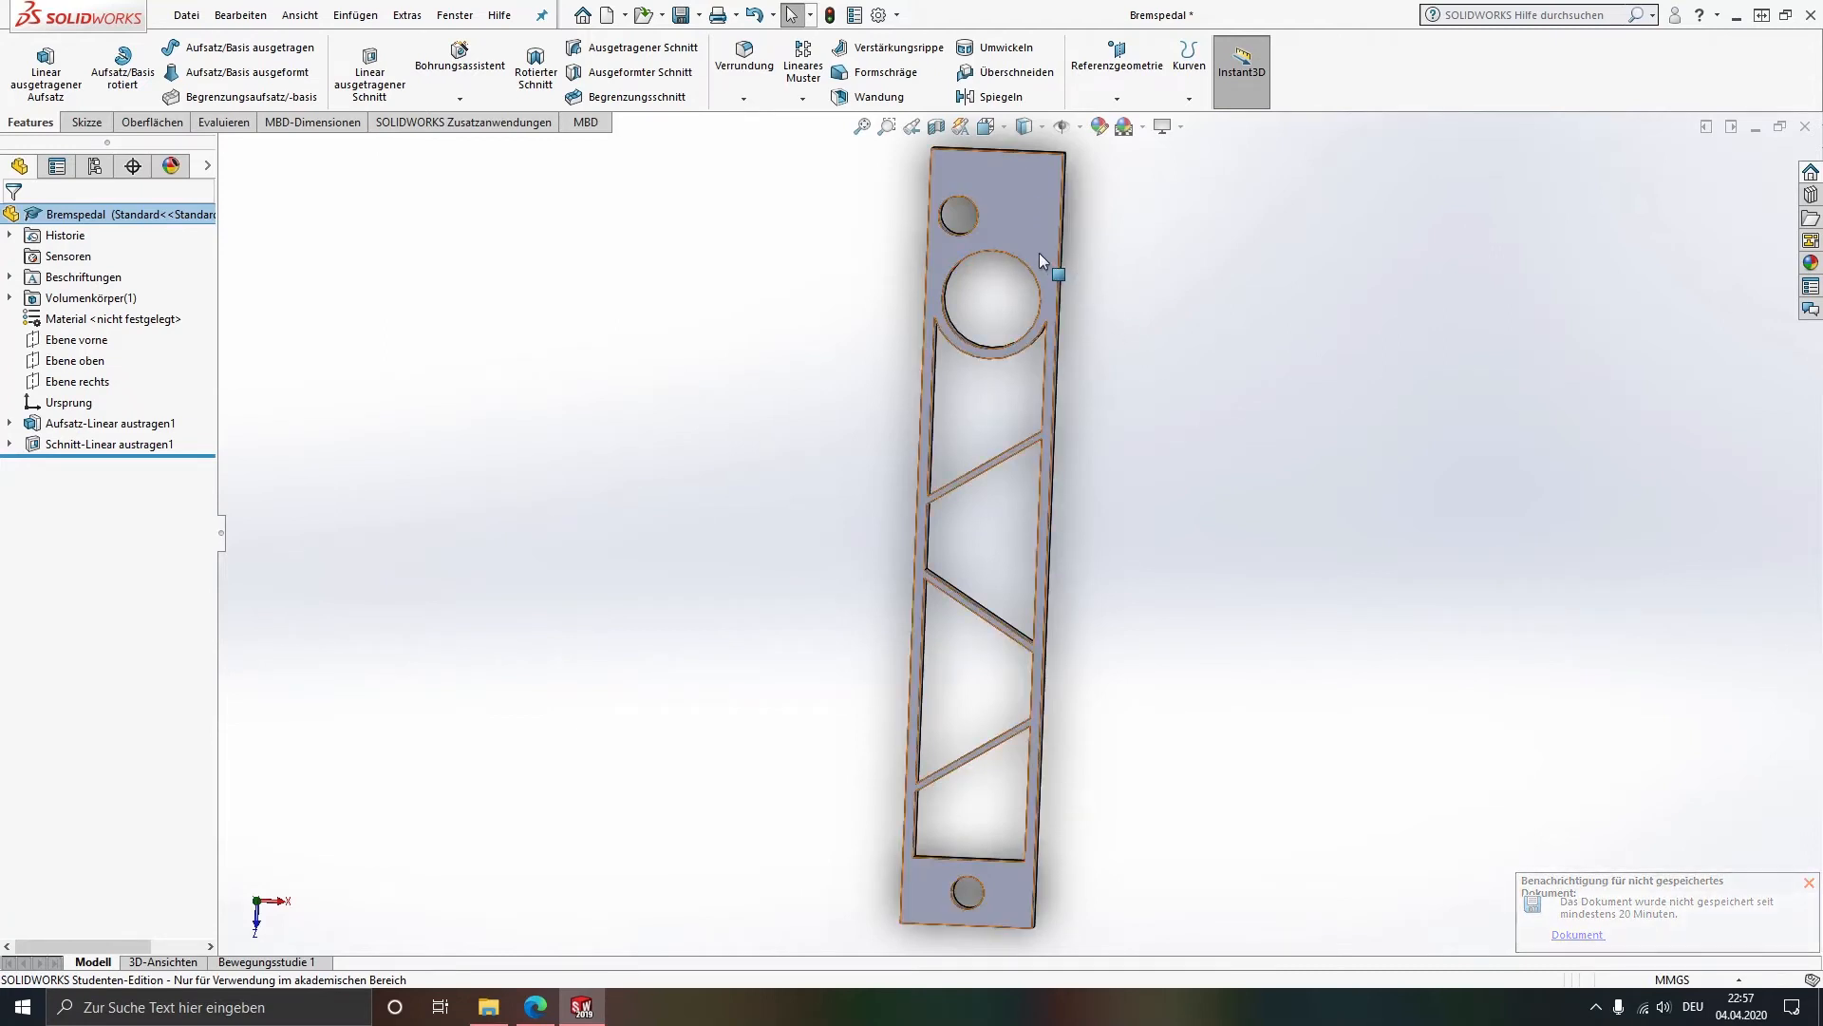
pyautogui.click(680, 14)
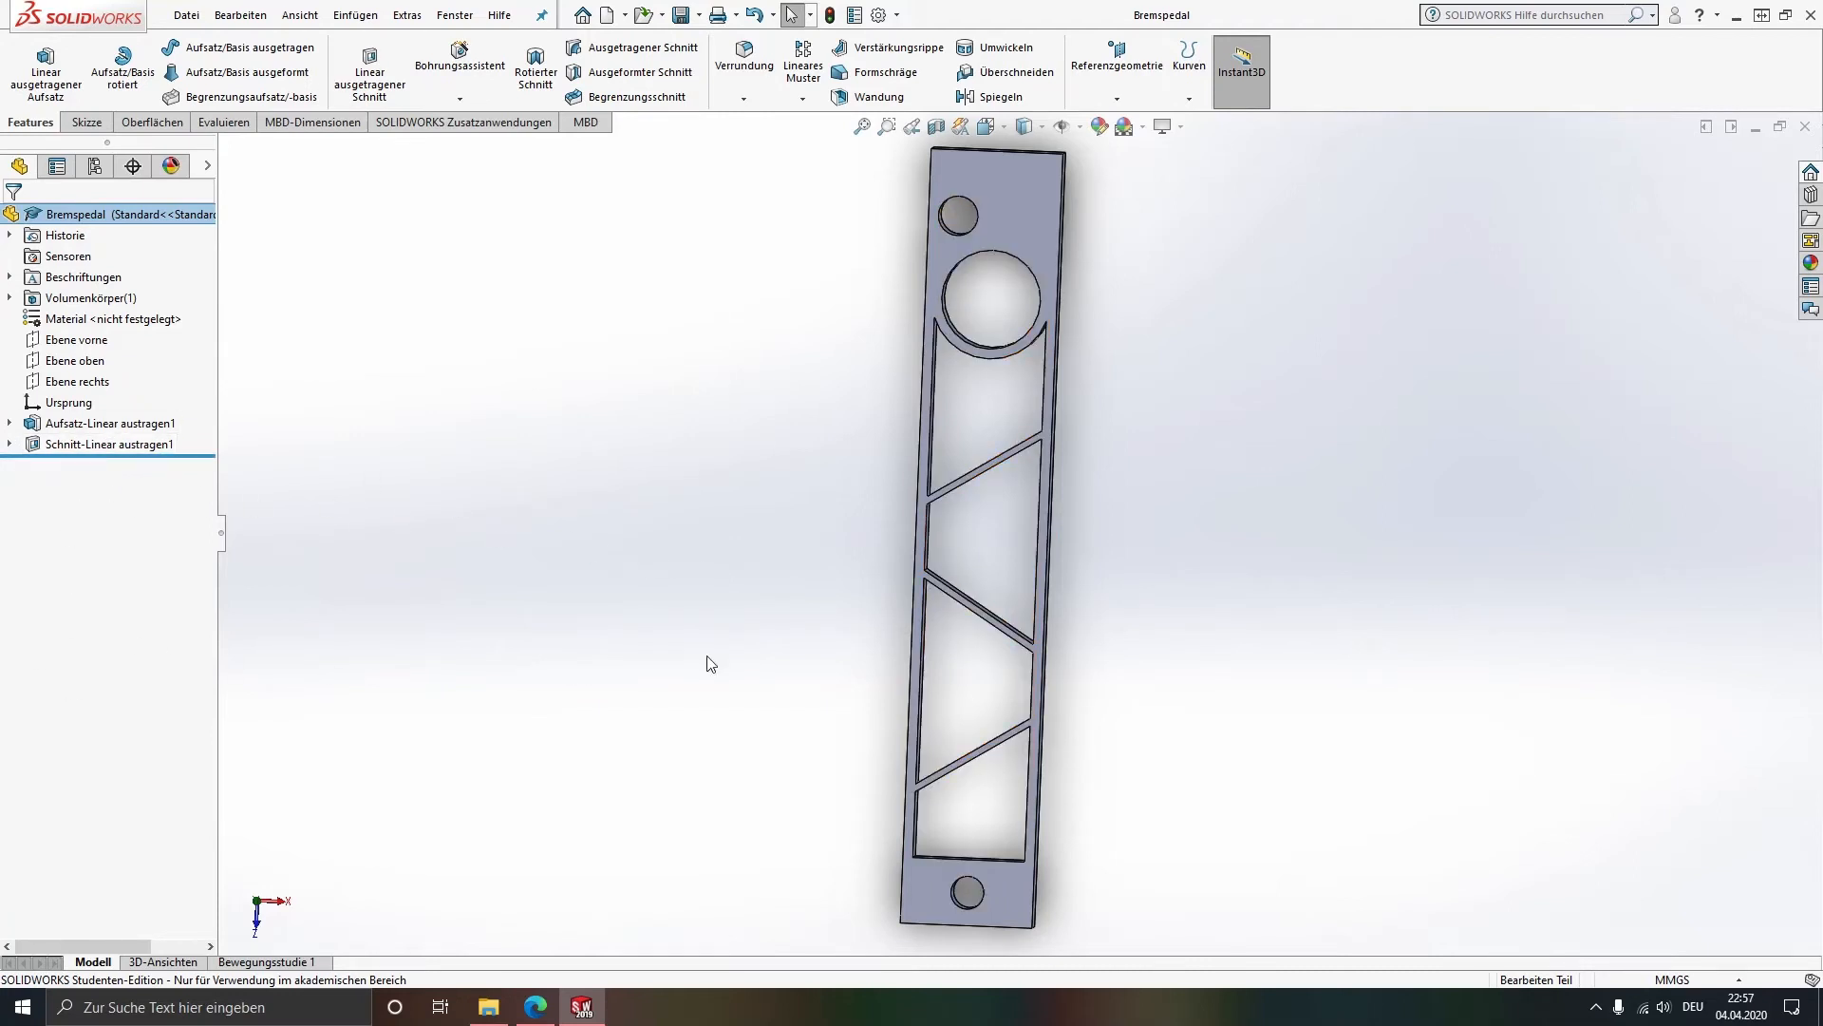
# Step: Open a new sketch on the bar's large pocketed face, viewed straight on
pyautogui.moveTo(995, 226)
pyautogui.keyDown('ctrl'); pyautogui.mouseDown(button='middle')
pyautogui.moveTo(990, 189)
pyautogui.moveTo(984, 242)
pyautogui.mouseUp(button='middle'); pyautogui.keyUp('ctrl')
pyautogui.hotkey('ctrl', '5')
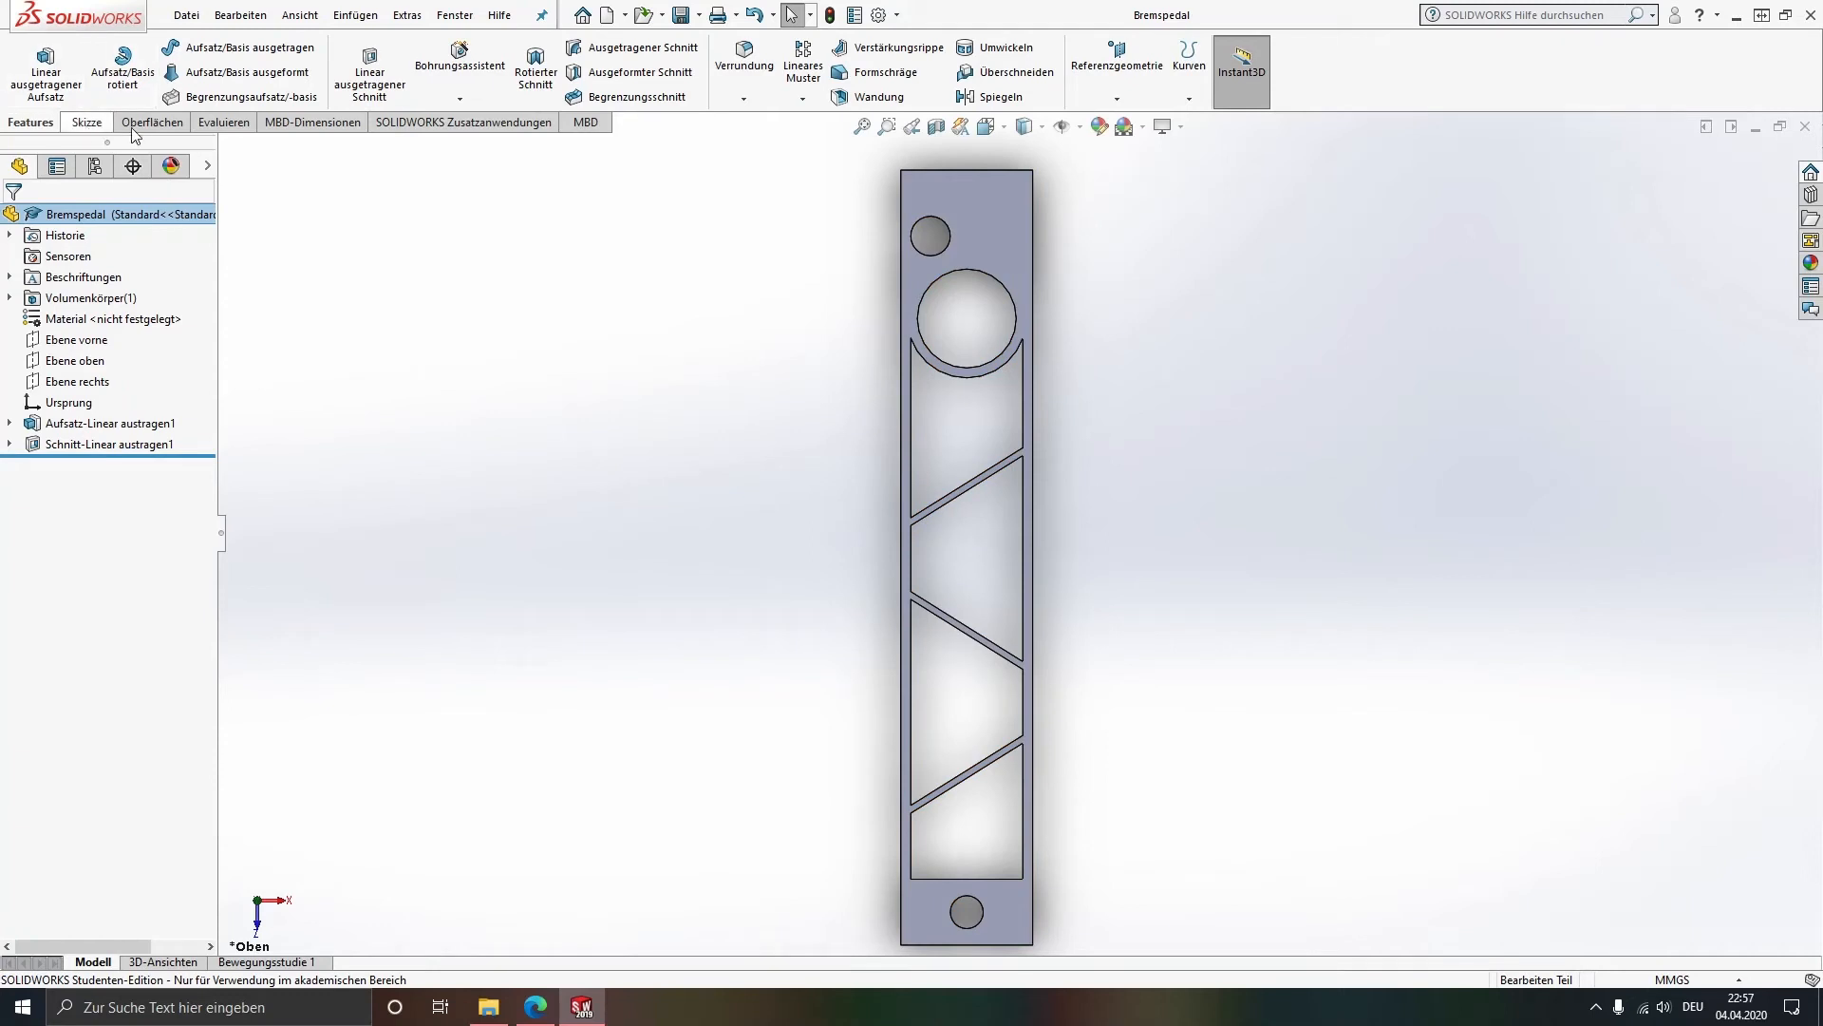
pyautogui.click(994, 205)
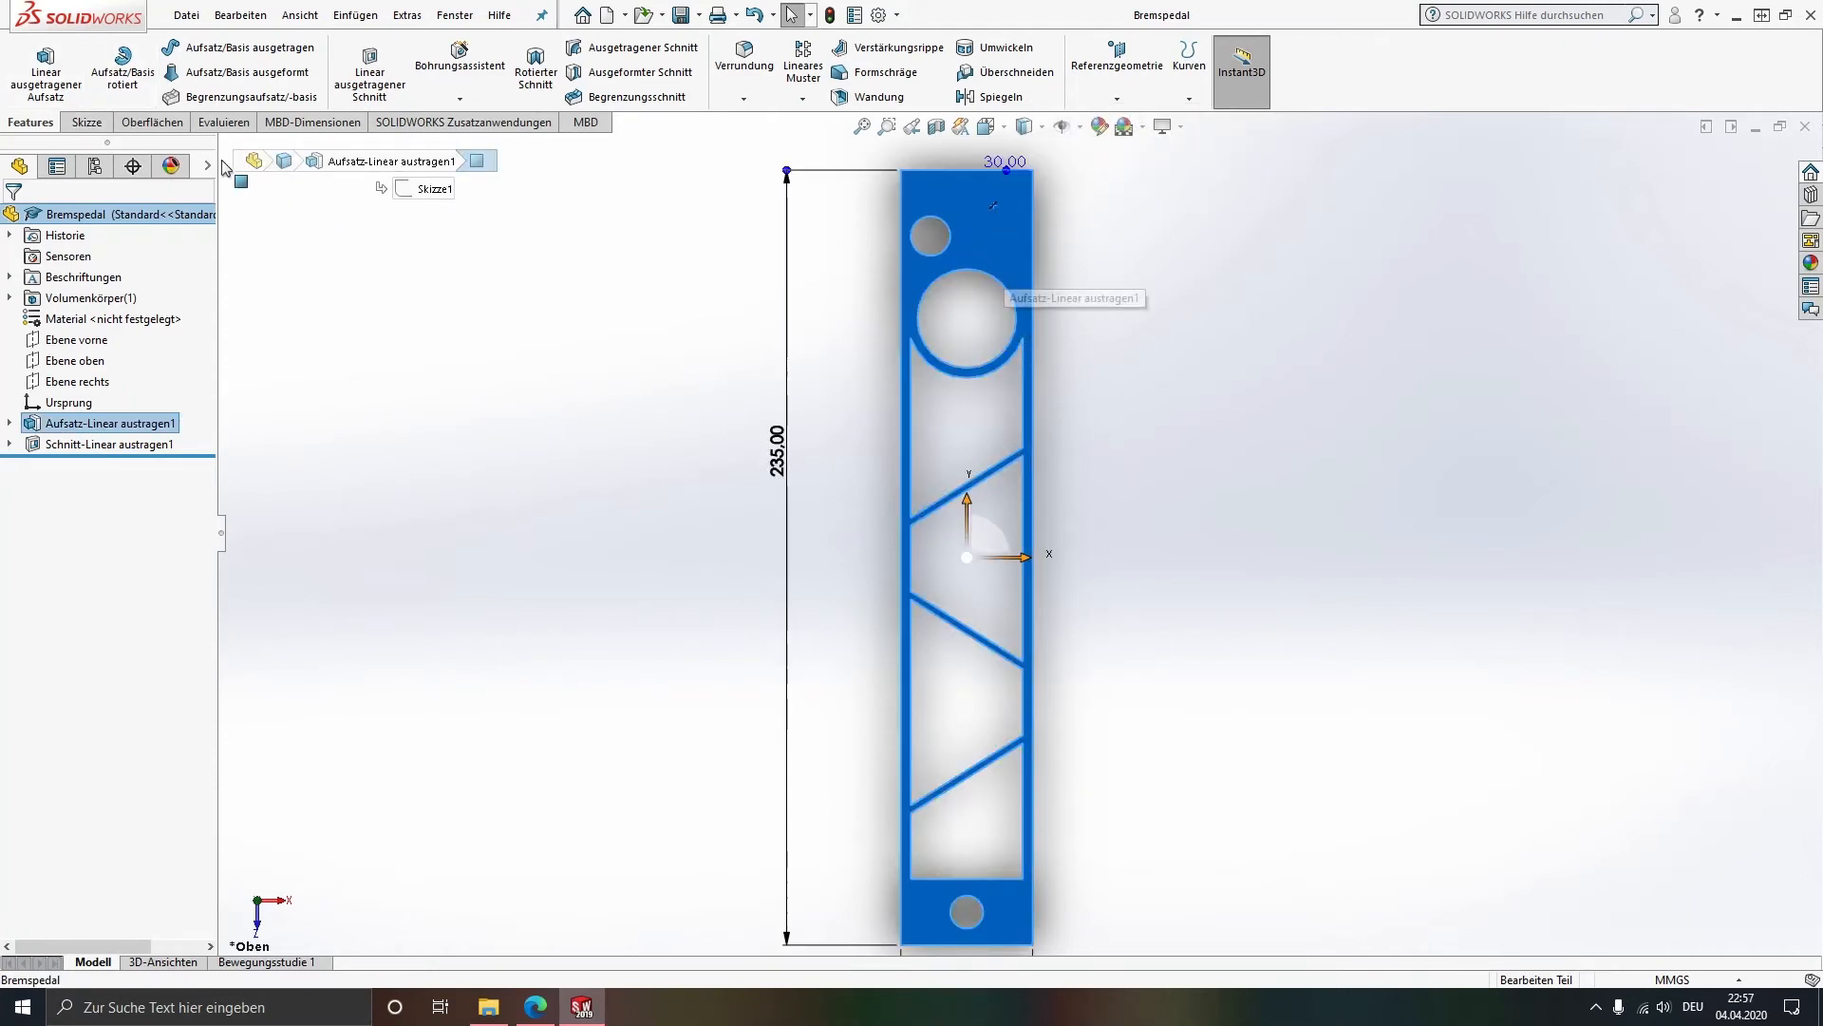
pyautogui.click(86, 122)
pyautogui.click(19, 62)
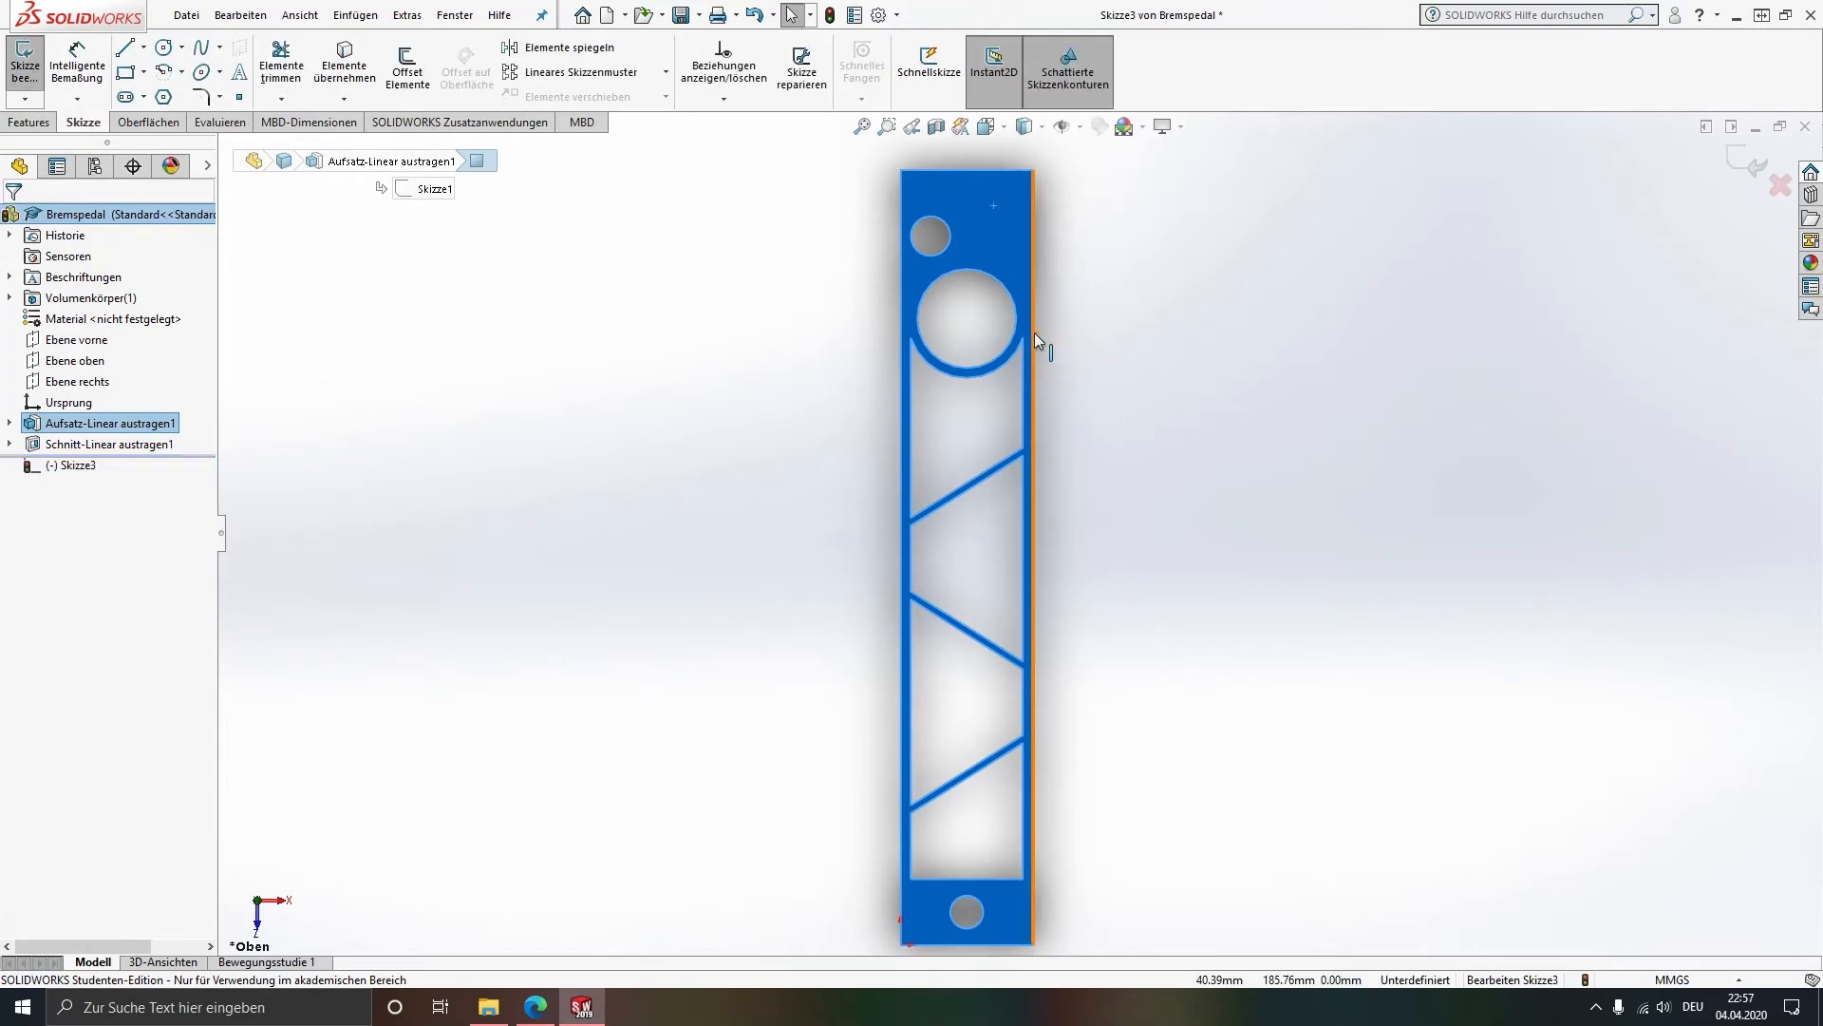
# Step: Sketch a closed triangle over the bar's upper right corner, about 27.6 mm along the top edge with a sloping side about 47.9 mm long
pyautogui.press('l')
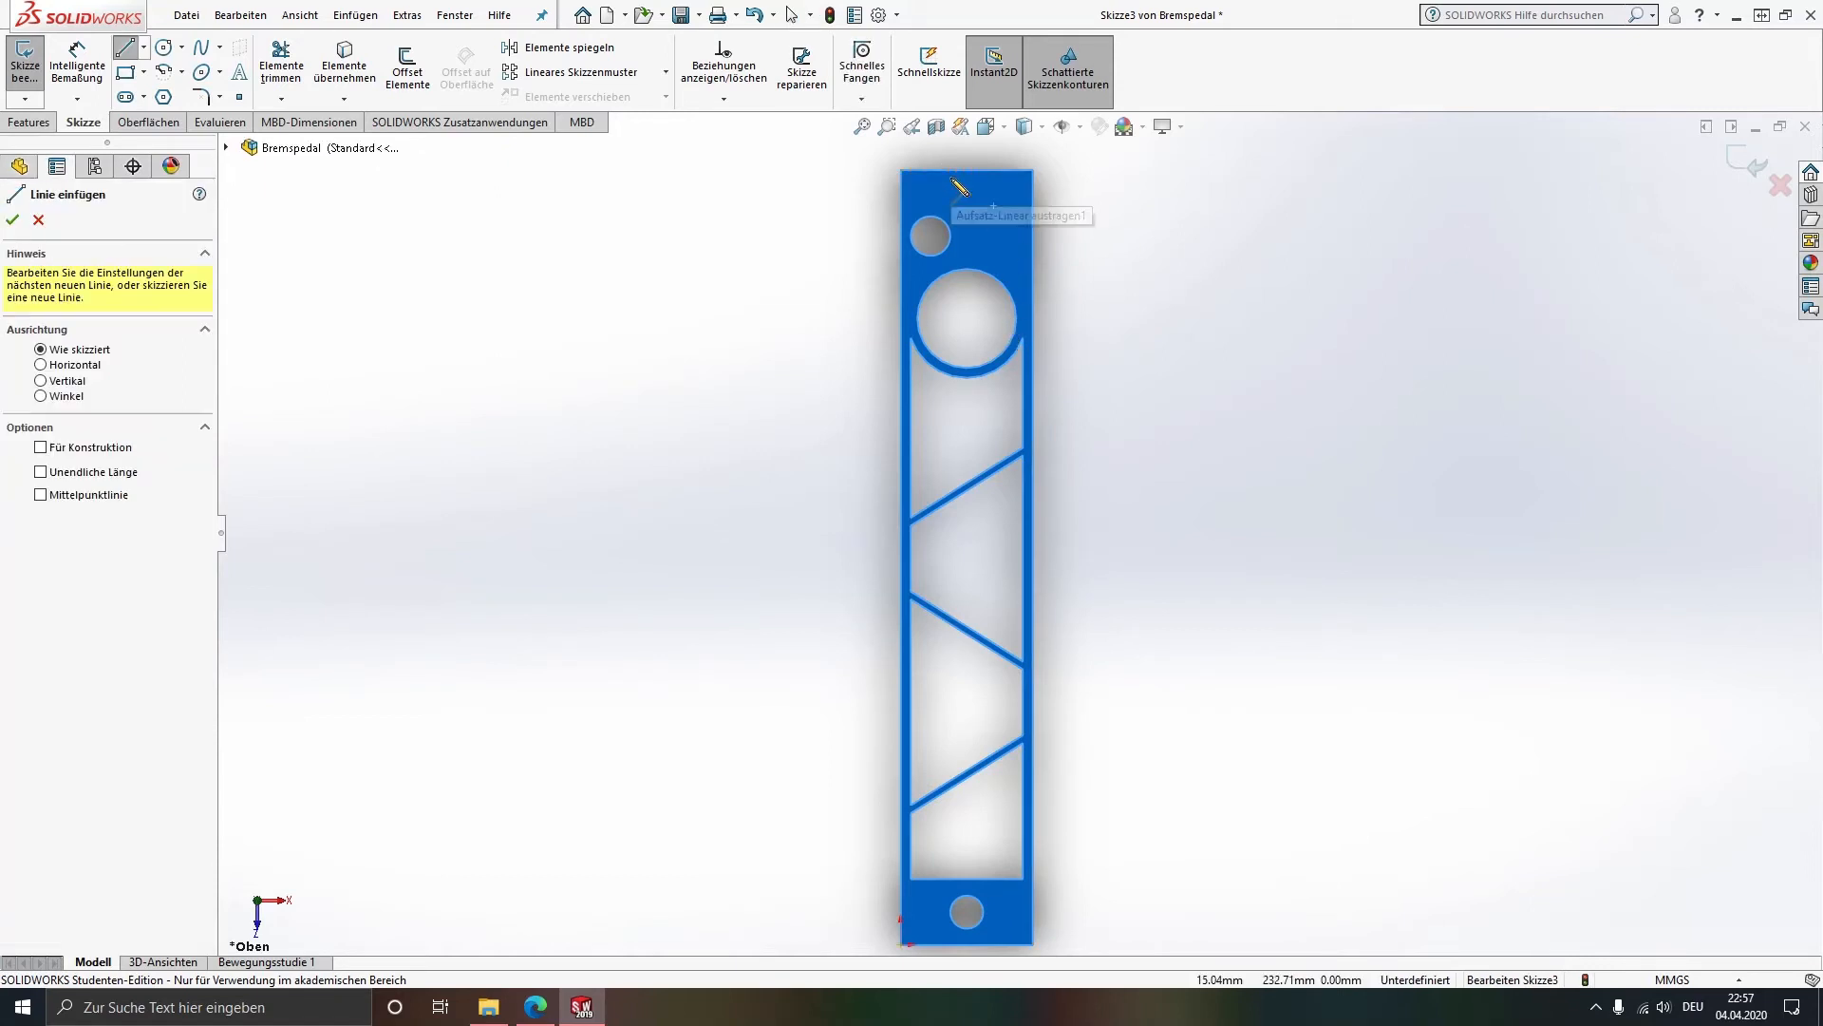
pyautogui.click(942, 170)
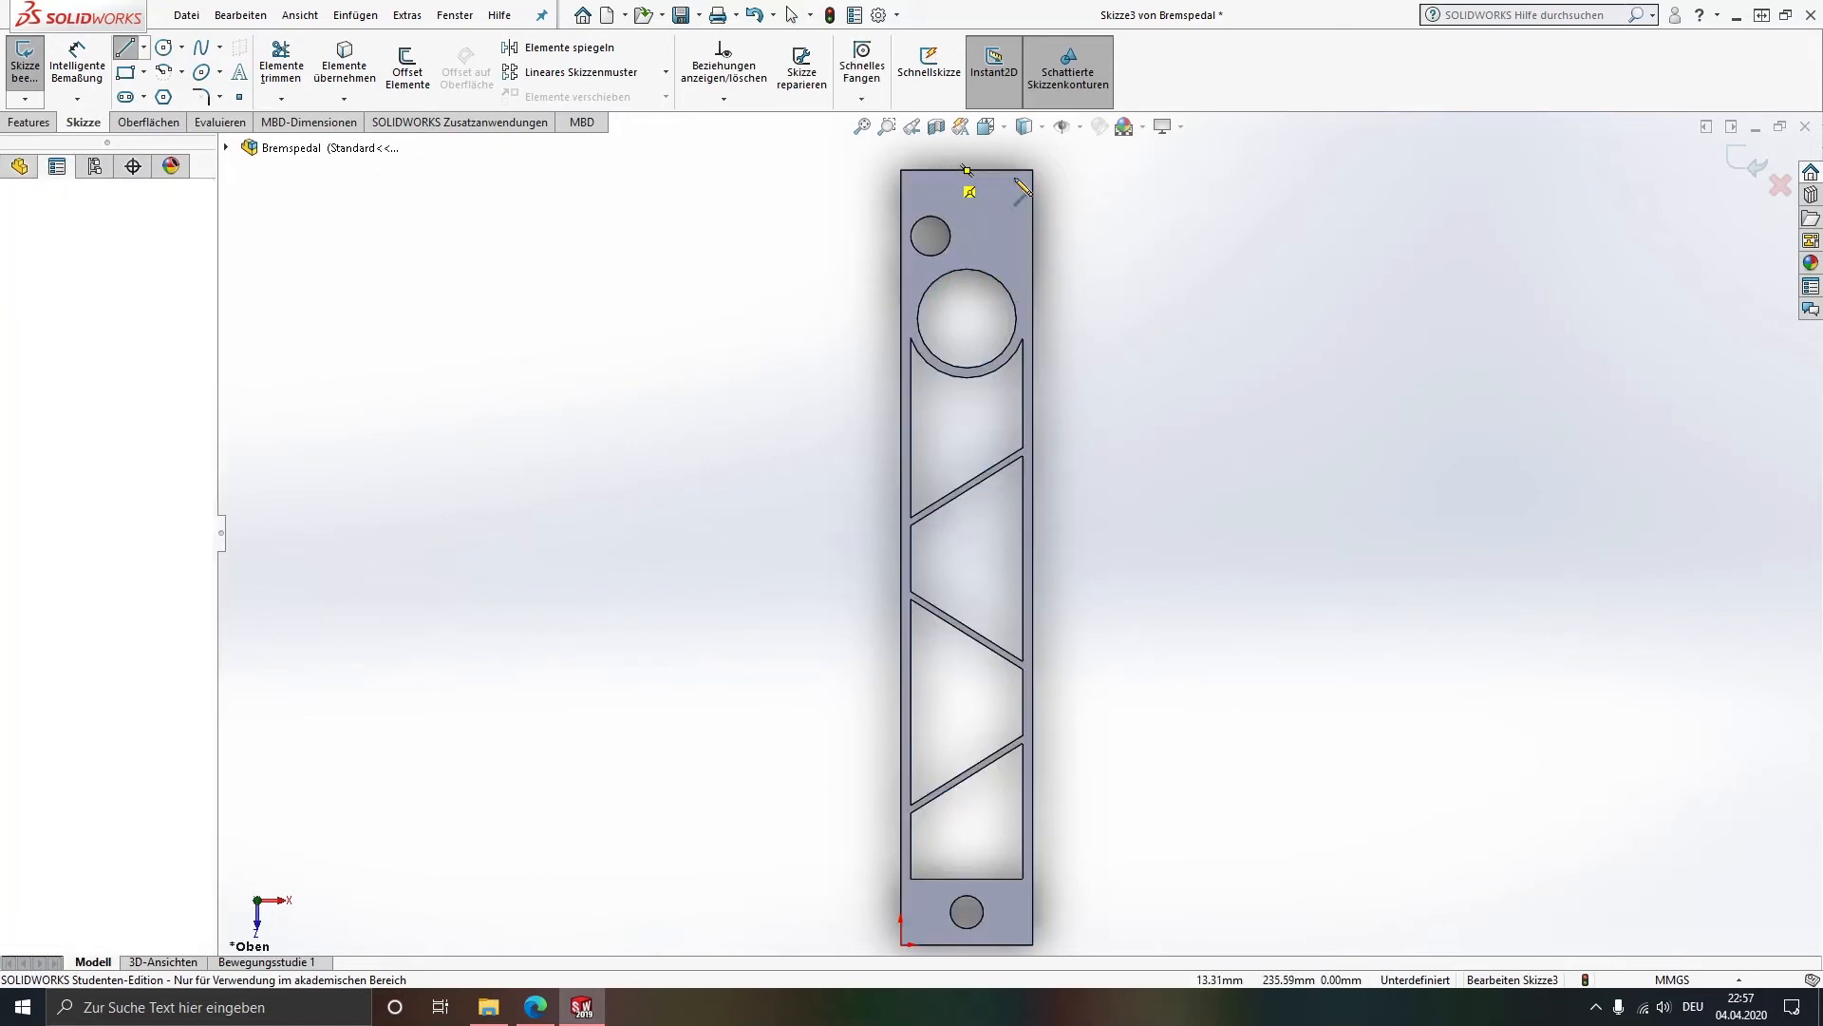
pyautogui.click(1033, 170)
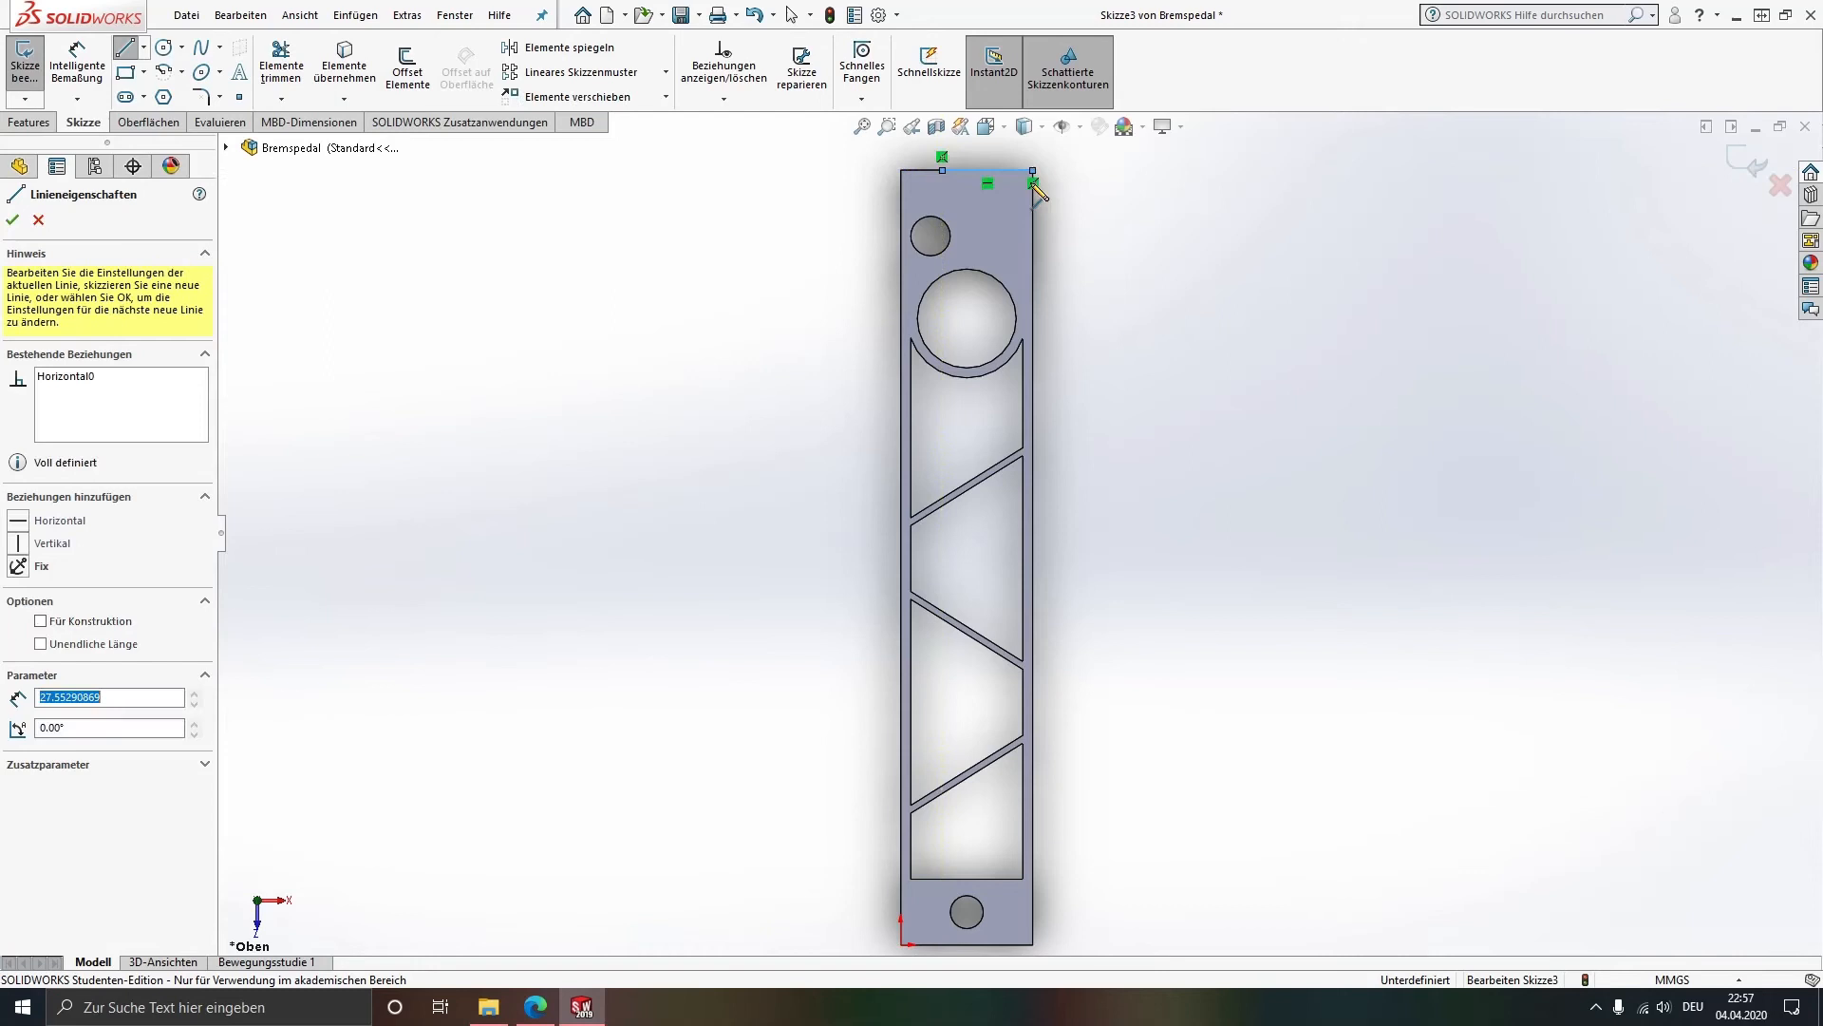
pyautogui.click(1033, 300)
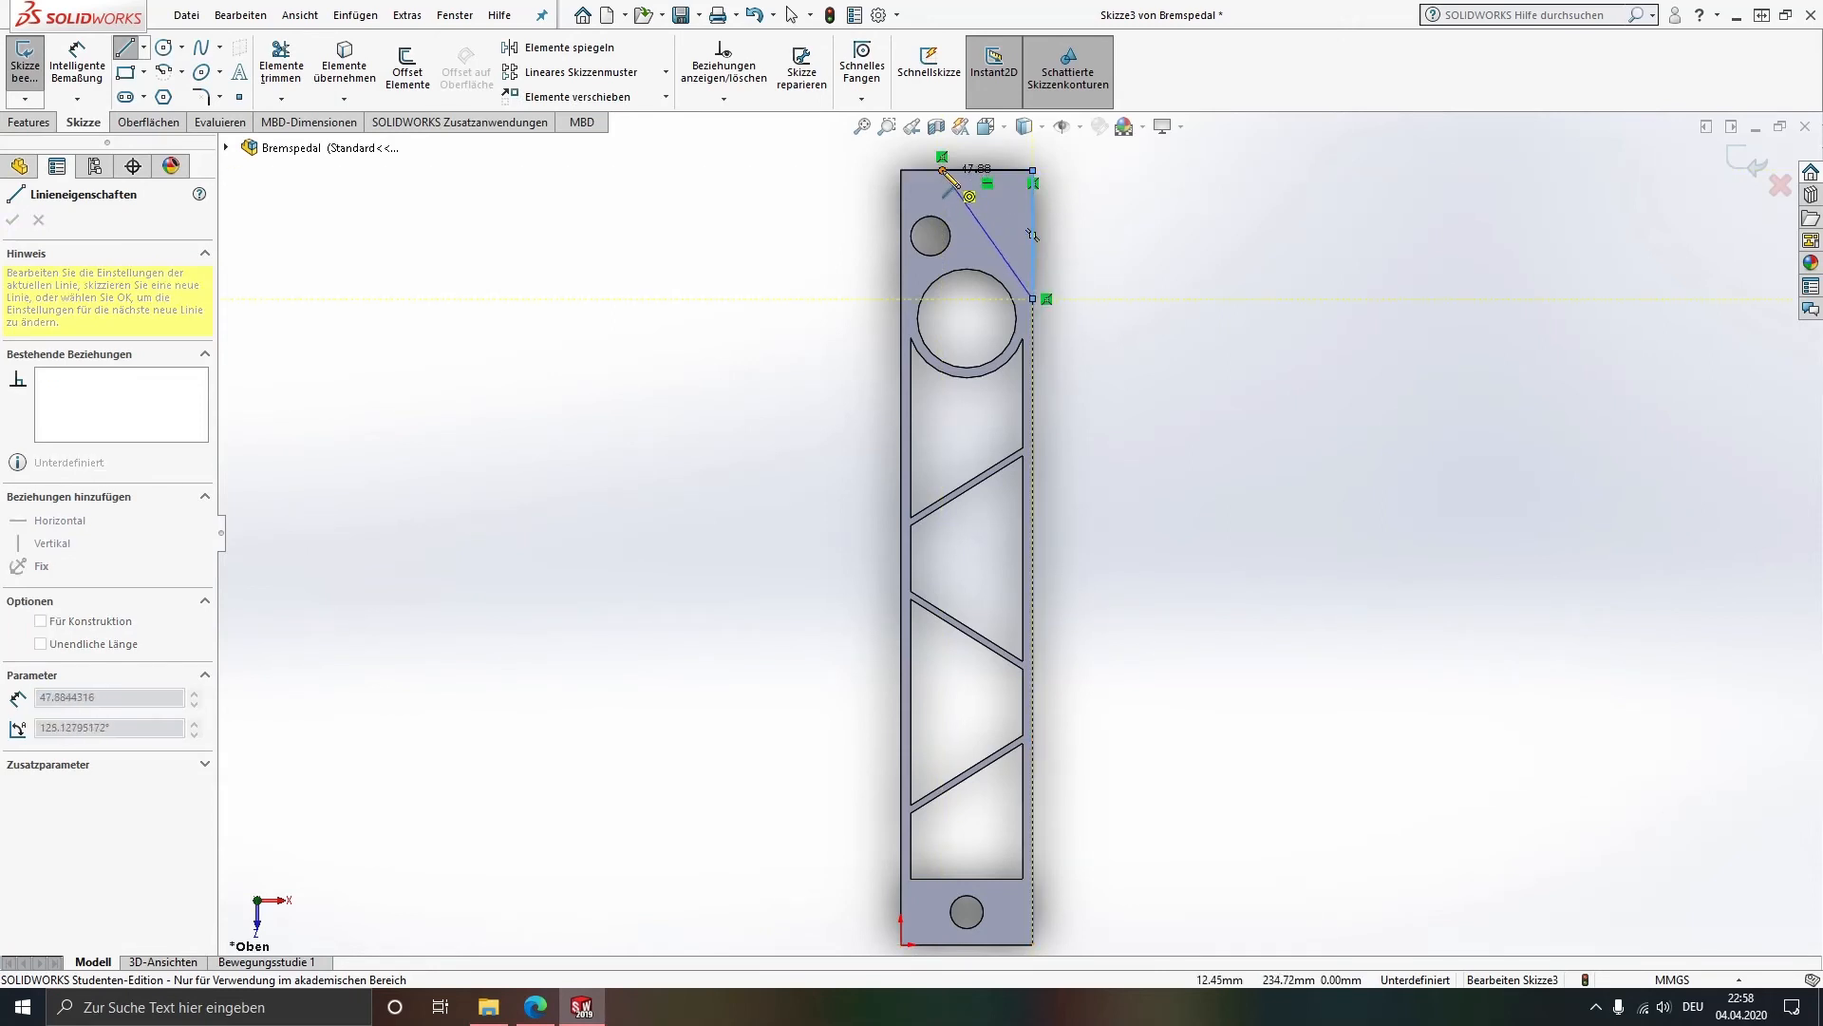
pyautogui.click(942, 170)
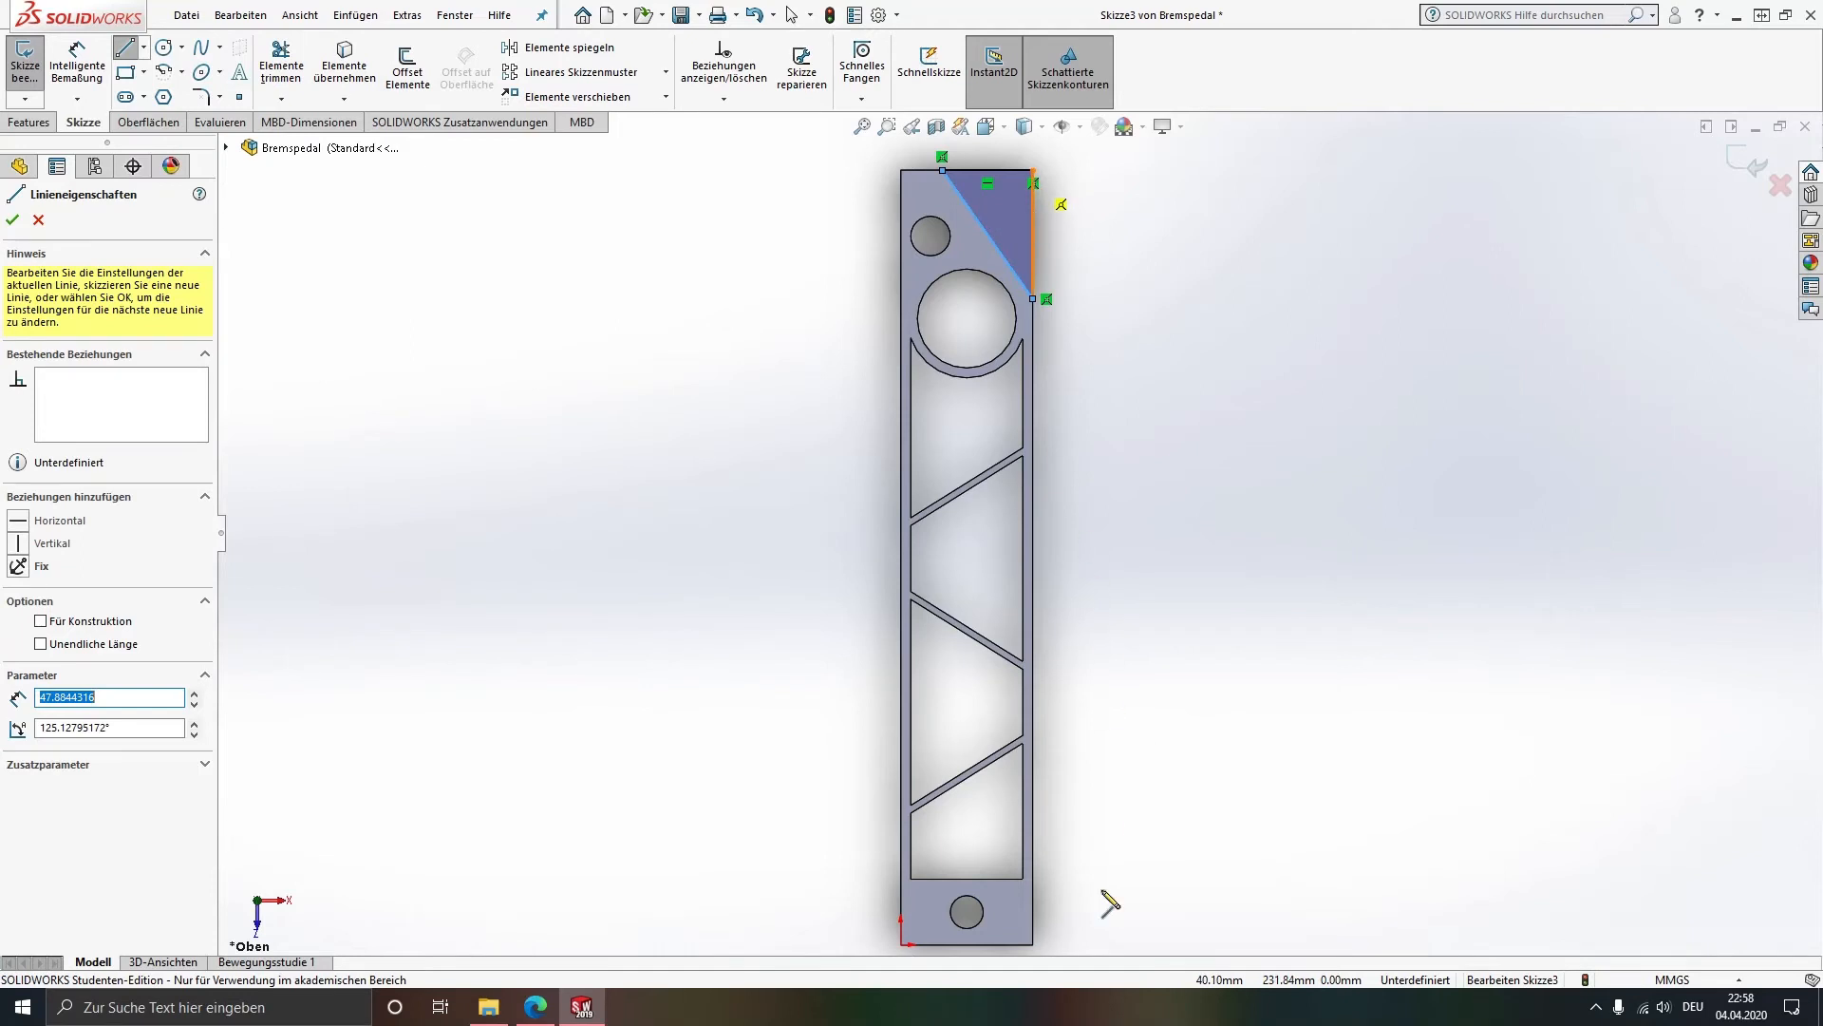
# Step: Sketch a closed triangle over the bar's lower right corner with legs about 10.9 mm long and a 45° sloping side
pyautogui.scroll(1, 1095, 898)
pyautogui.scroll(-1, 1043, 814)
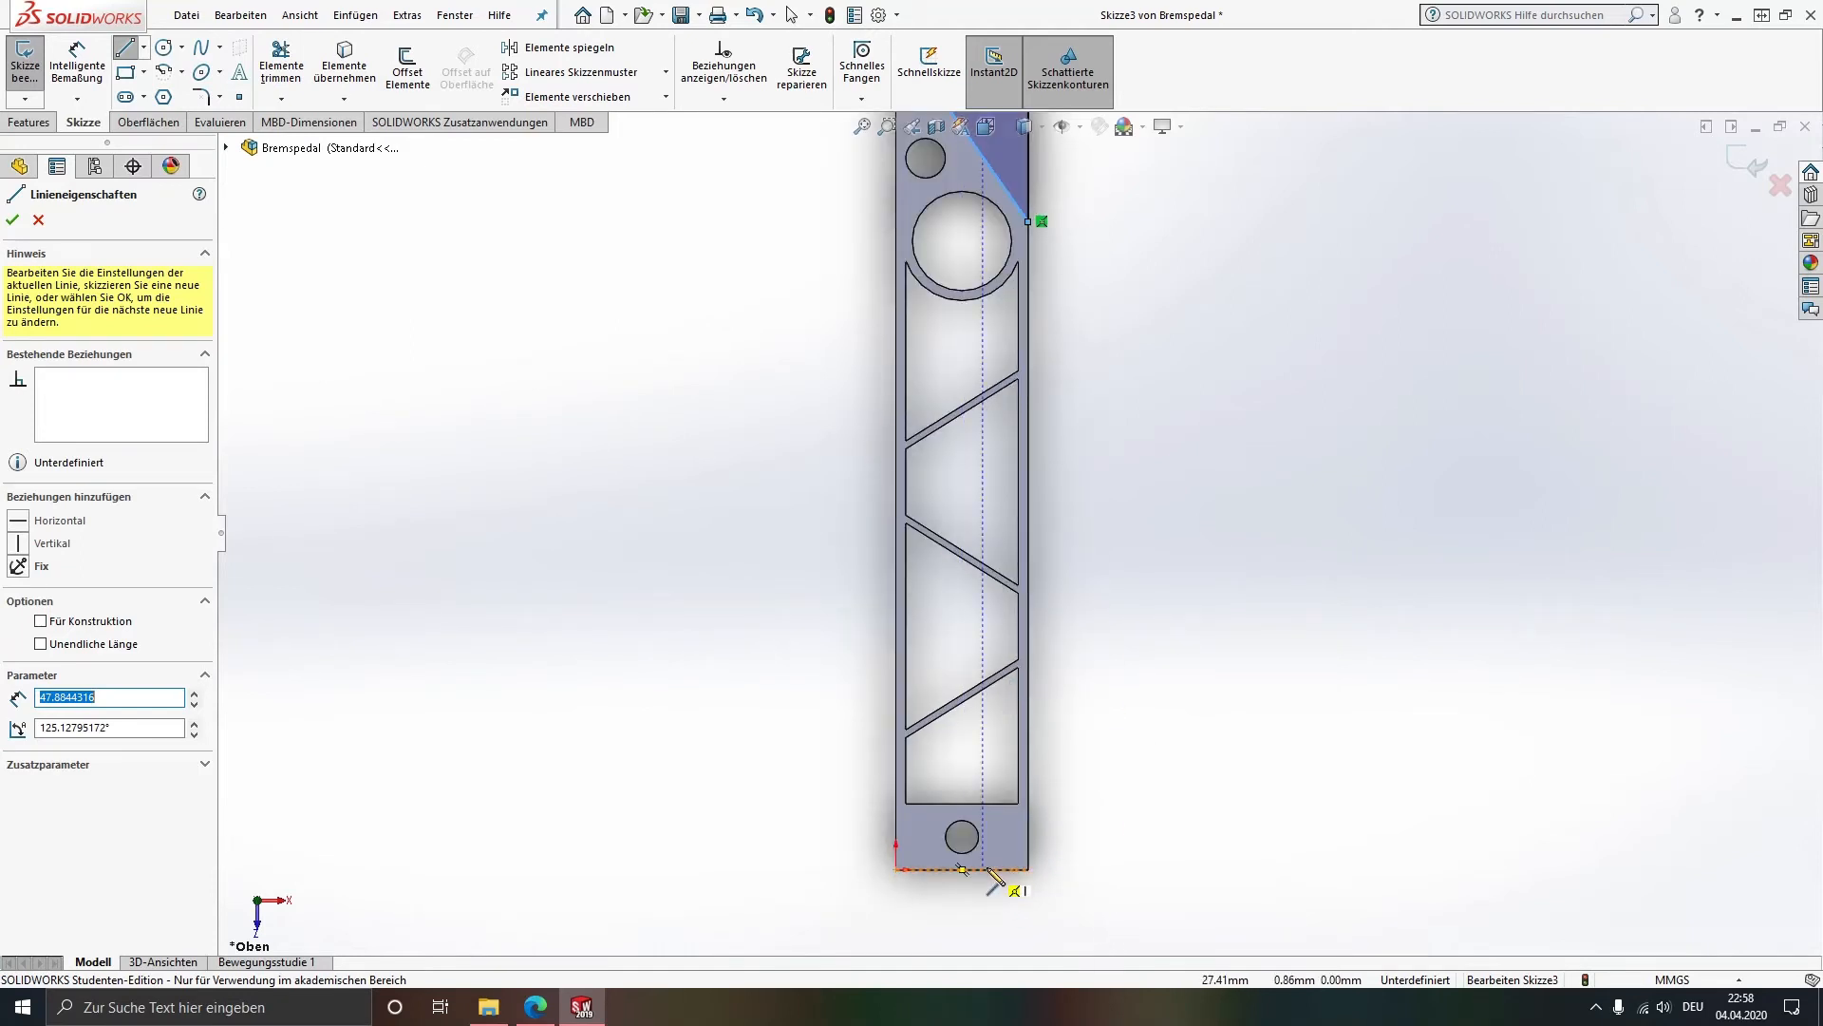
pyautogui.click(992, 868)
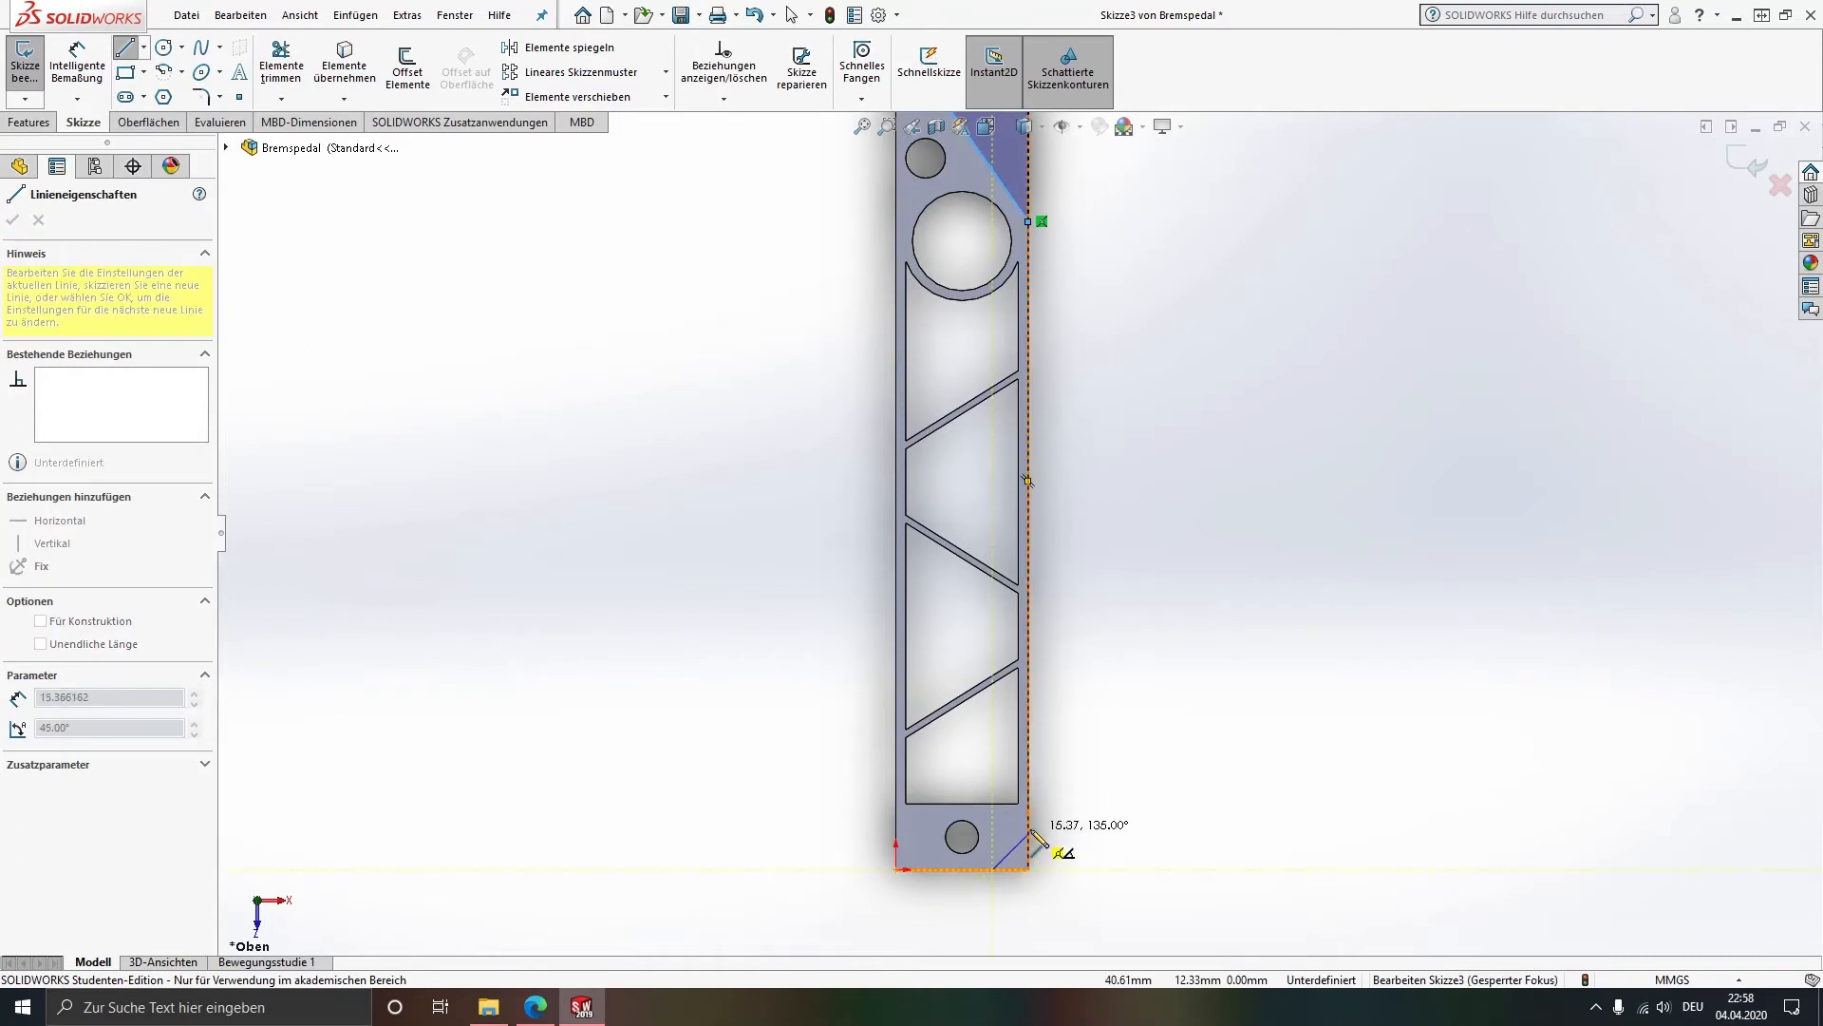
pyautogui.click(1029, 869)
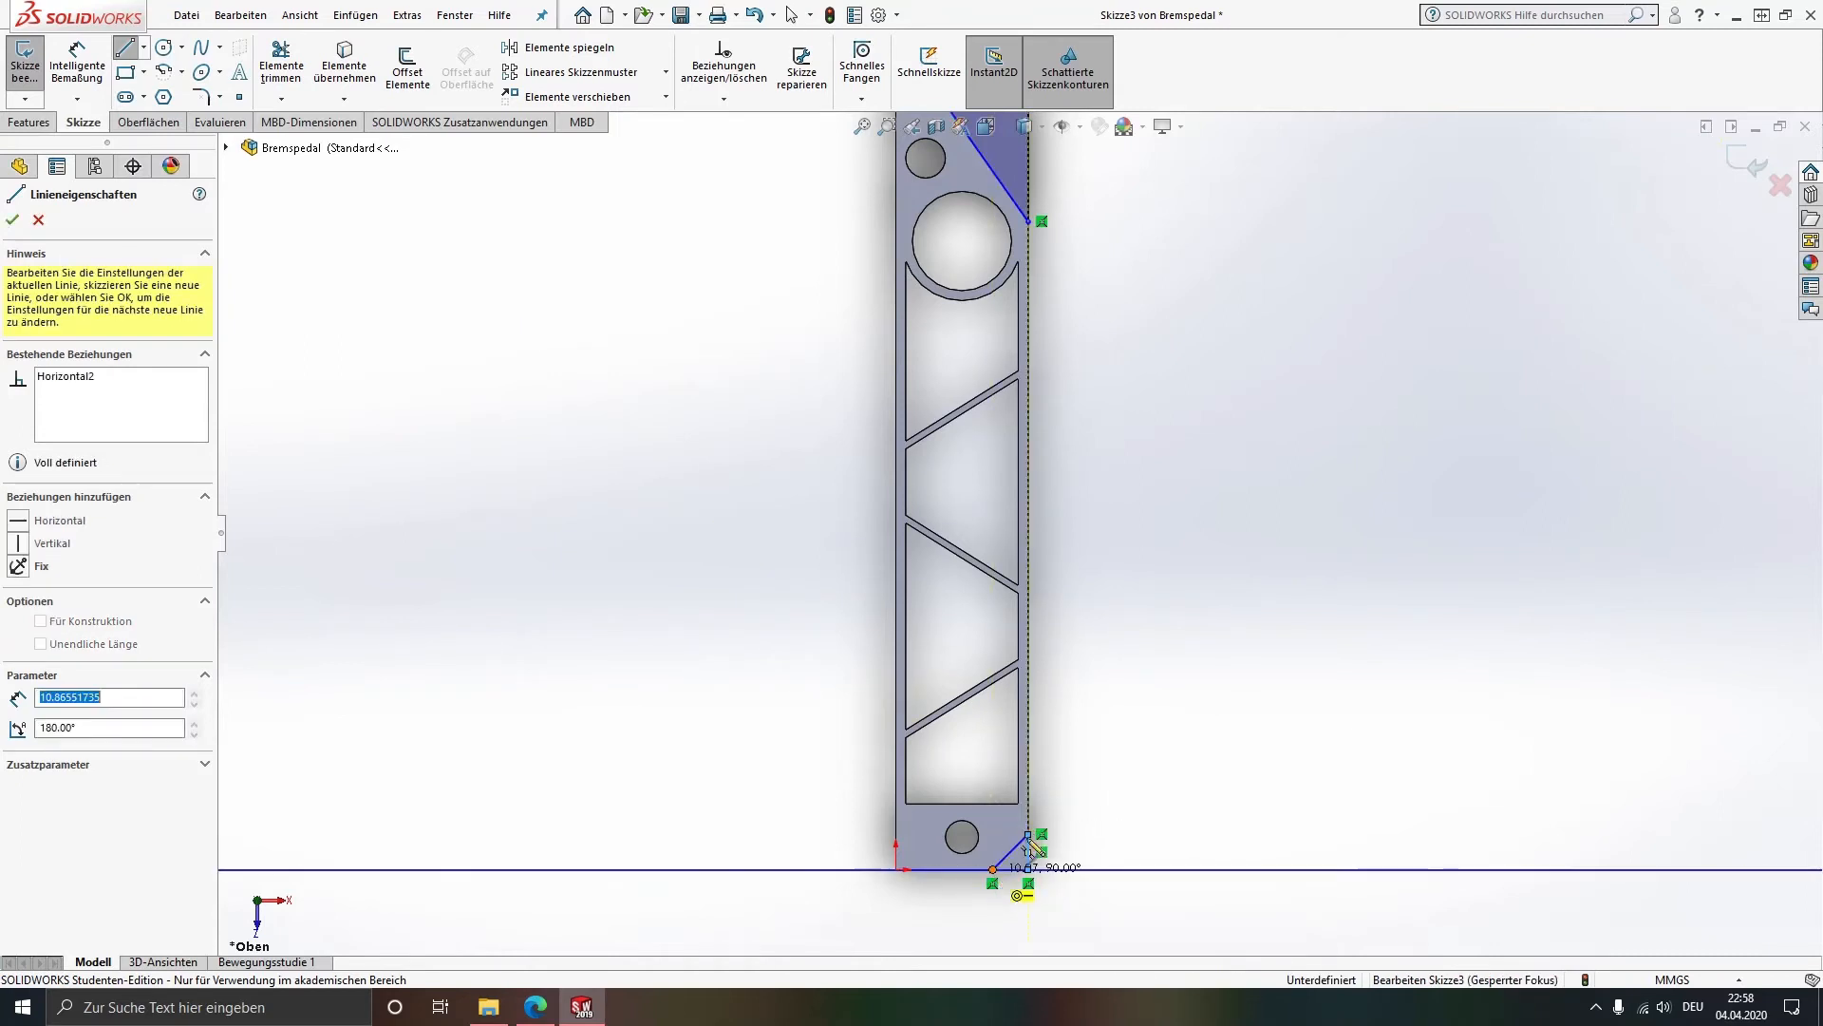
pyautogui.click(992, 868)
pyautogui.press('Escape')
pyautogui.keyDown('ctrl'); pyautogui.moveTo(1010, 180); pyautogui.dragTo(1011, 469, button='middle'); pyautogui.keyUp('ctrl')
pyautogui.scroll(-3, 1011, 454)
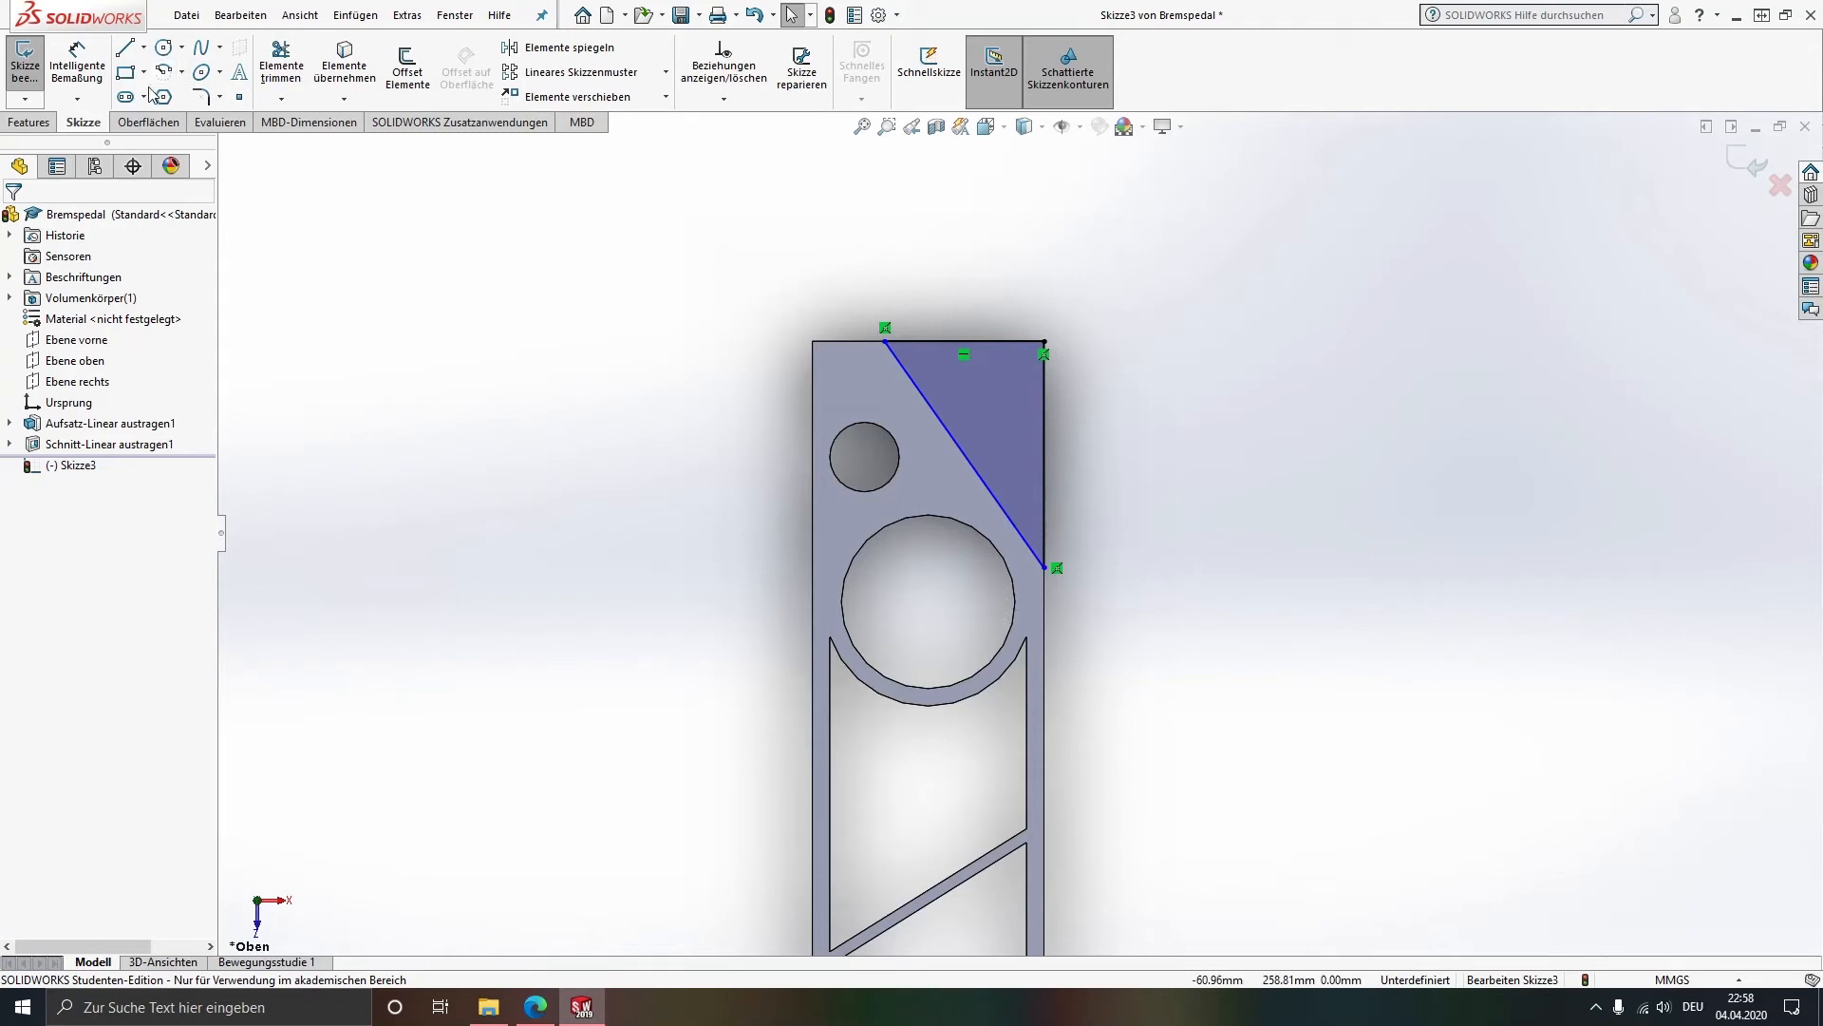
pyautogui.click(77, 66)
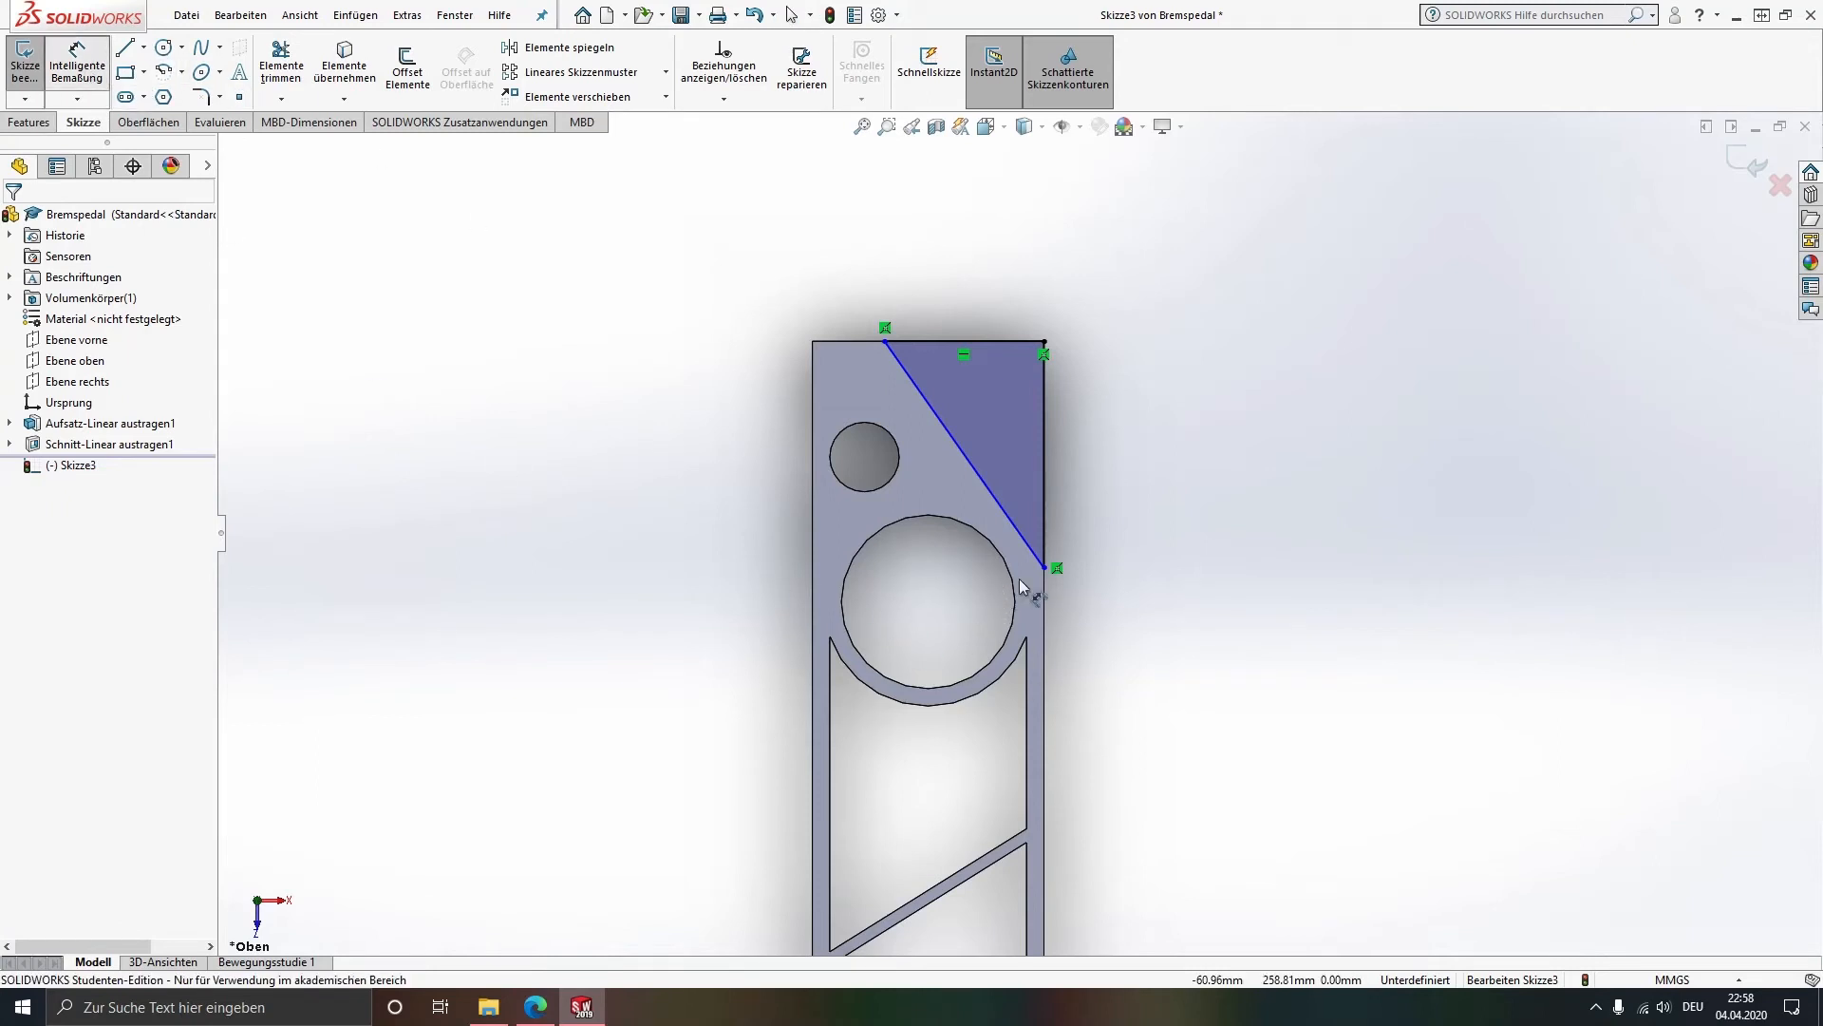
pyautogui.click(928, 601)
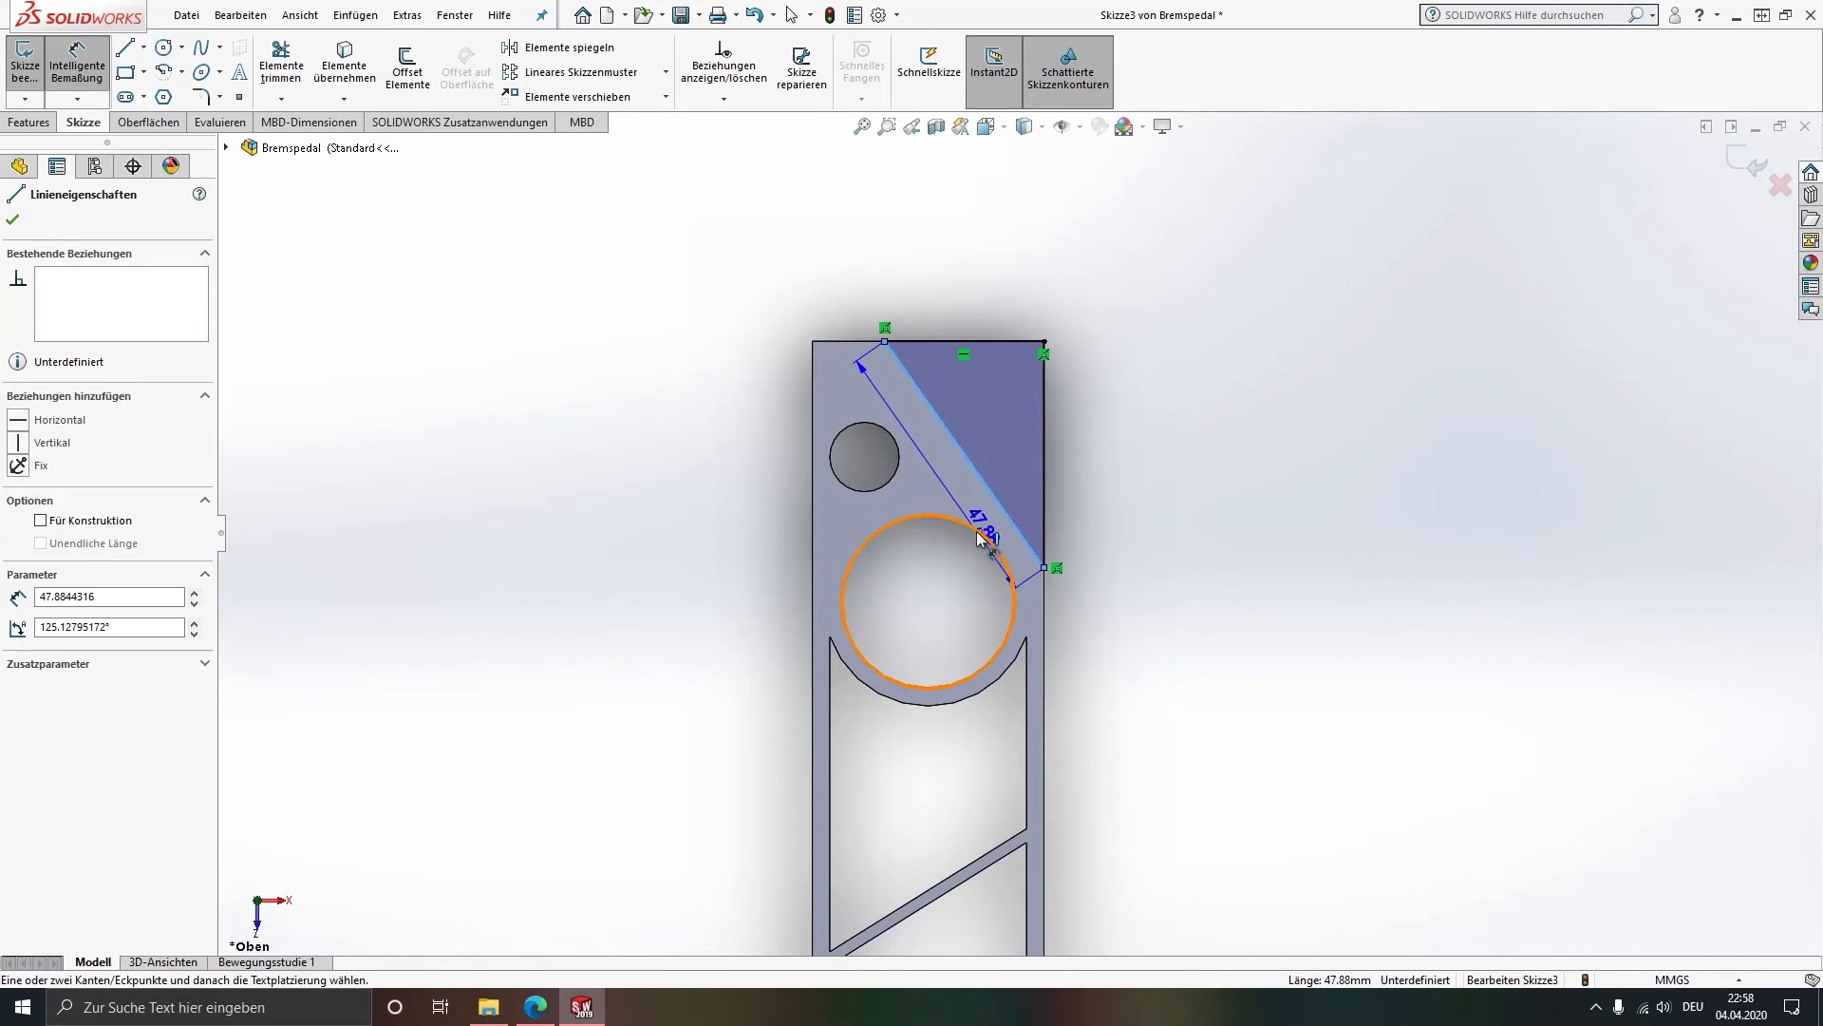
pyautogui.press('Escape')
pyautogui.press('Escape')
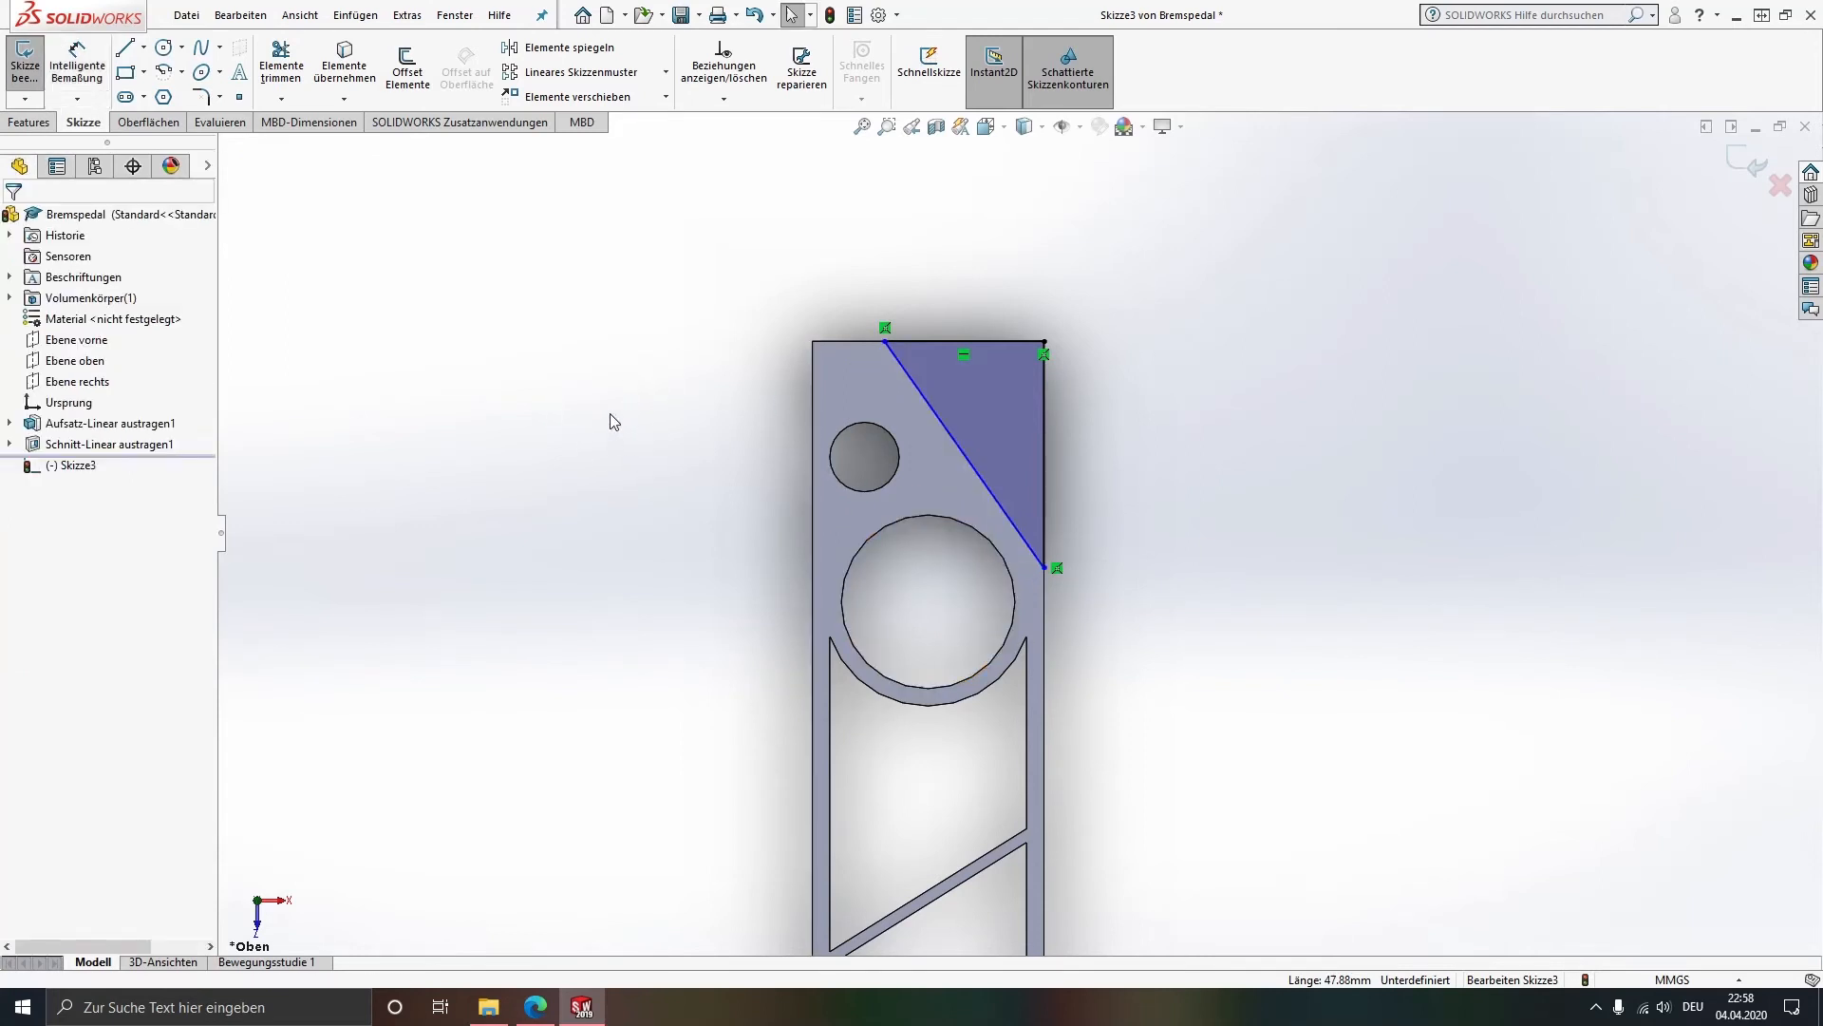
# Step: Place a sketch point at the centre of the large hole
pyautogui.click(241, 99)
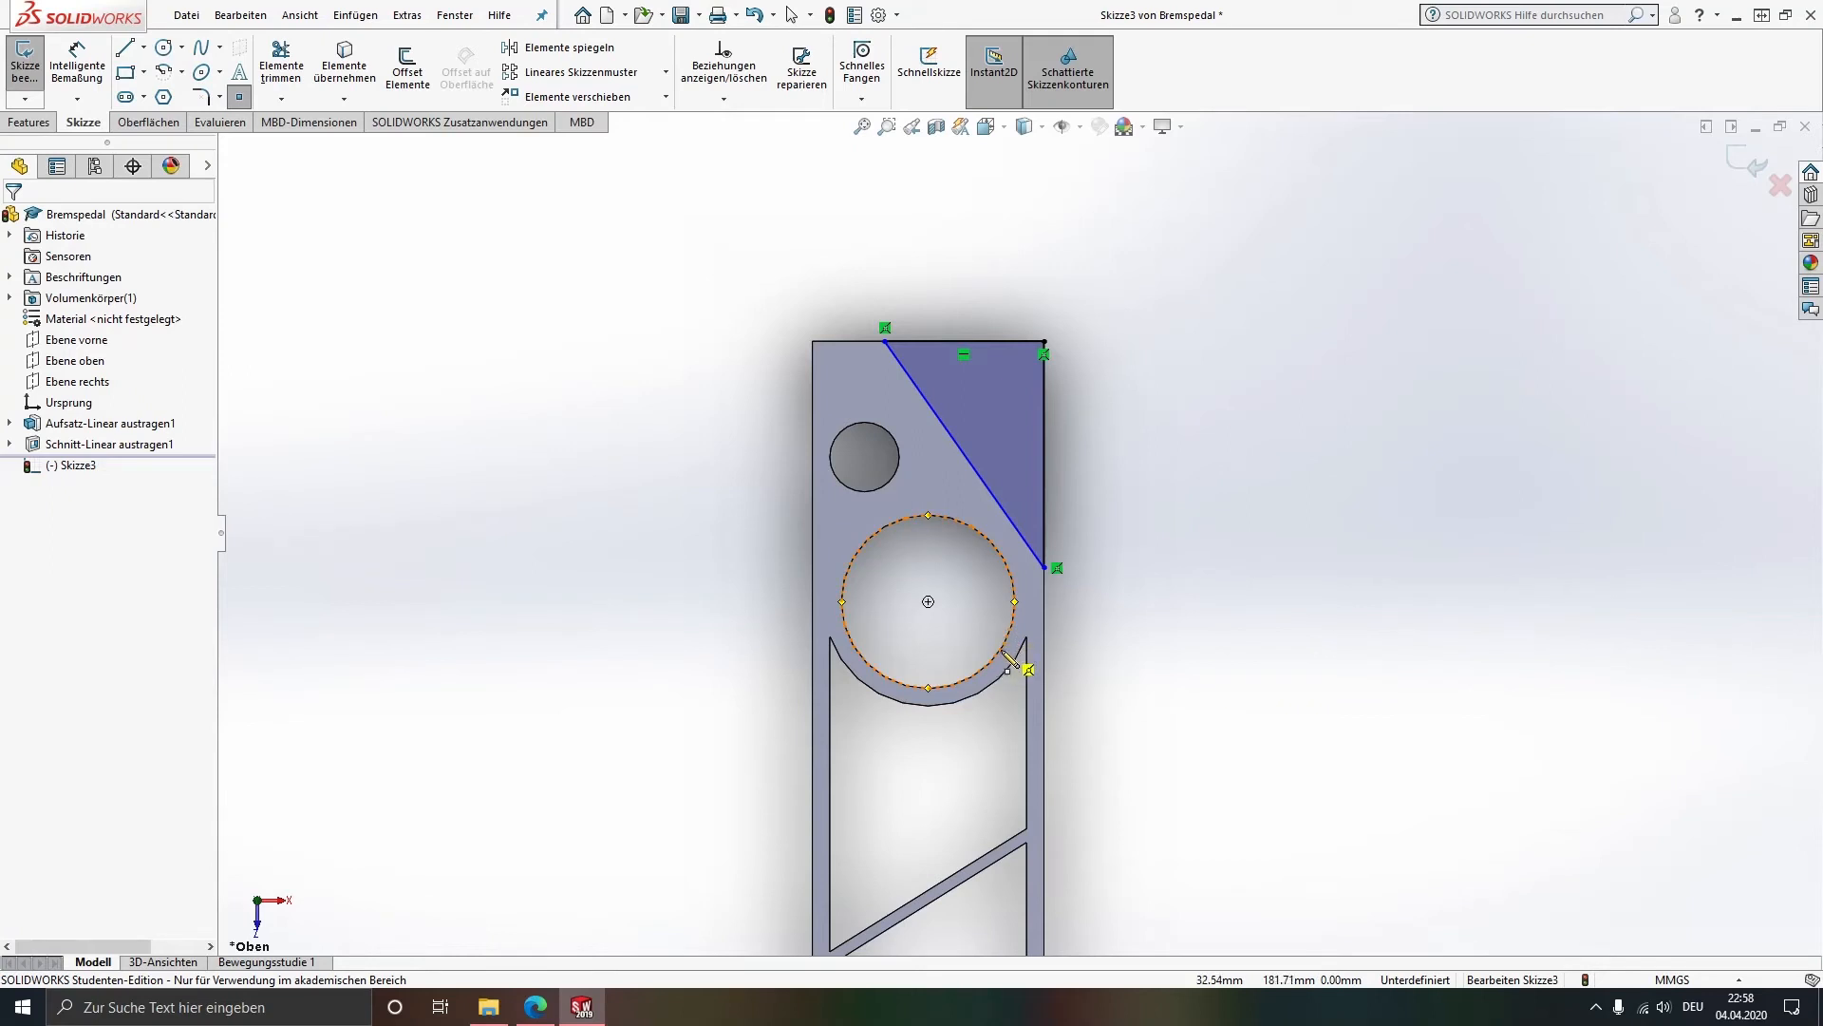
pyautogui.click(929, 602)
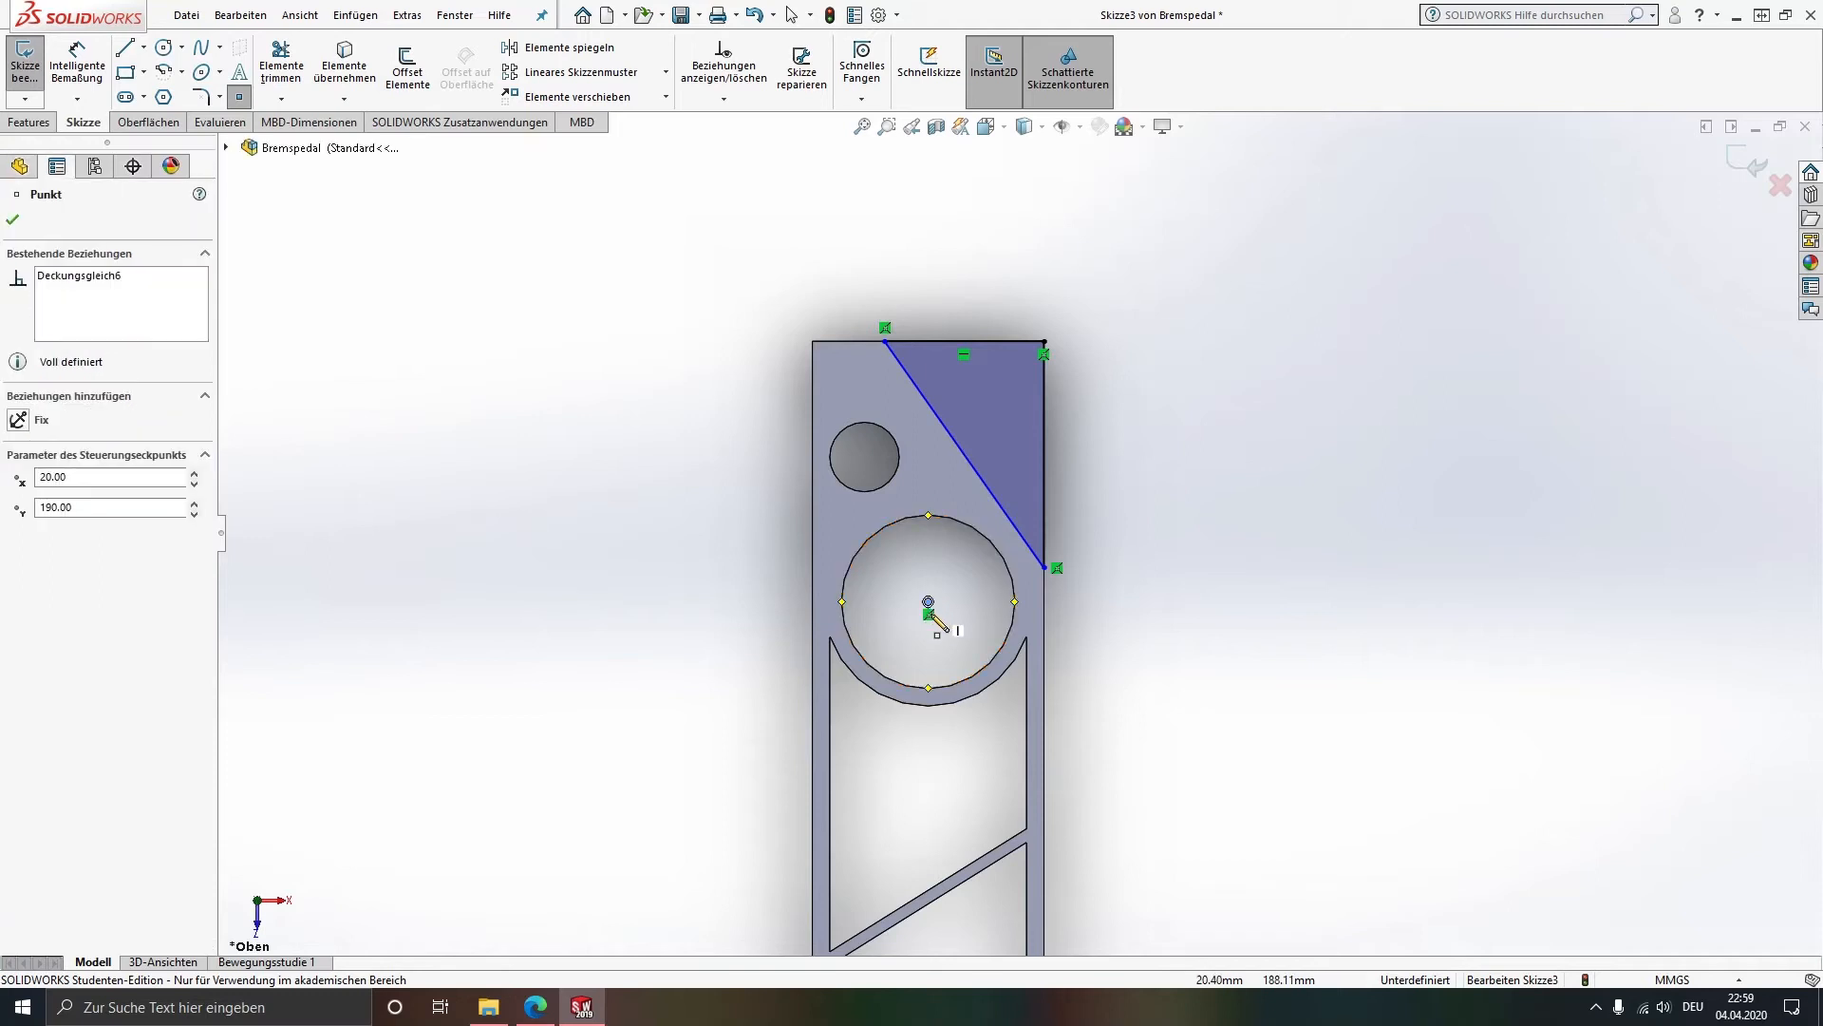
pyautogui.press('Escape')
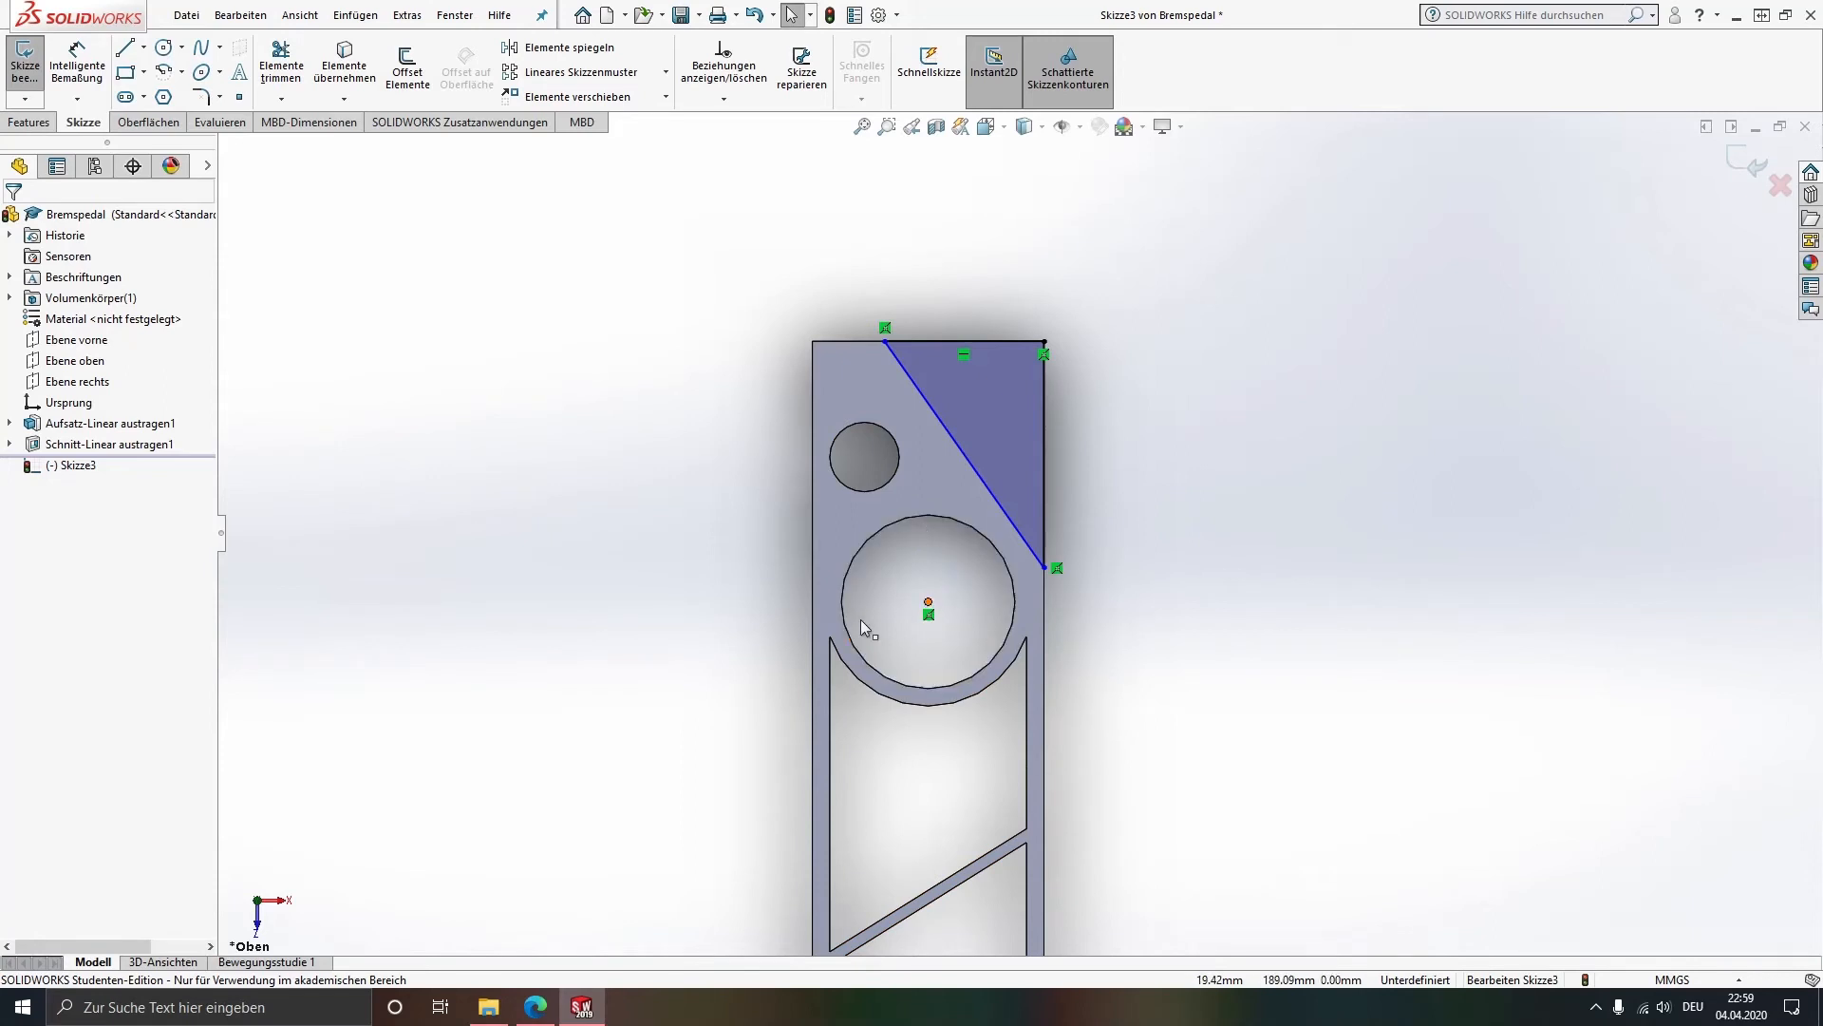
# Step: Dimension the upper triangle's sloping line 20 mm from the point at the large hole's centre
pyautogui.click(75, 66)
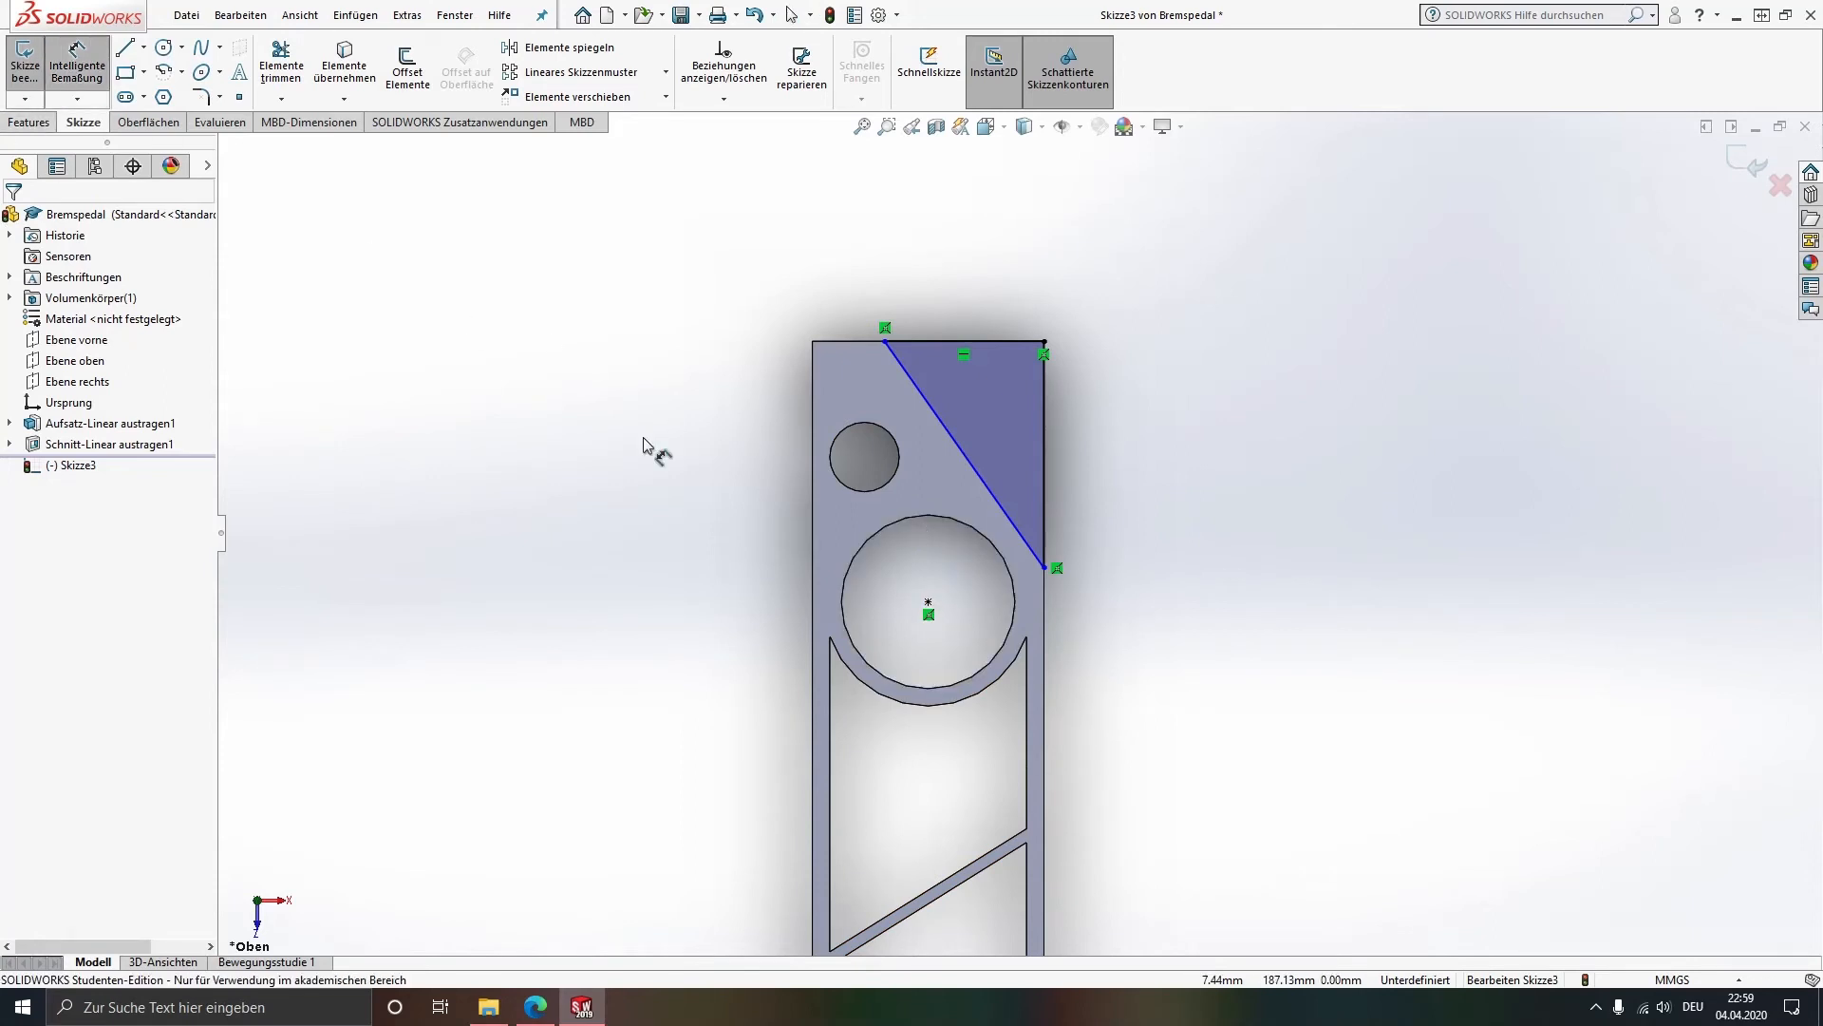
pyautogui.click(929, 602)
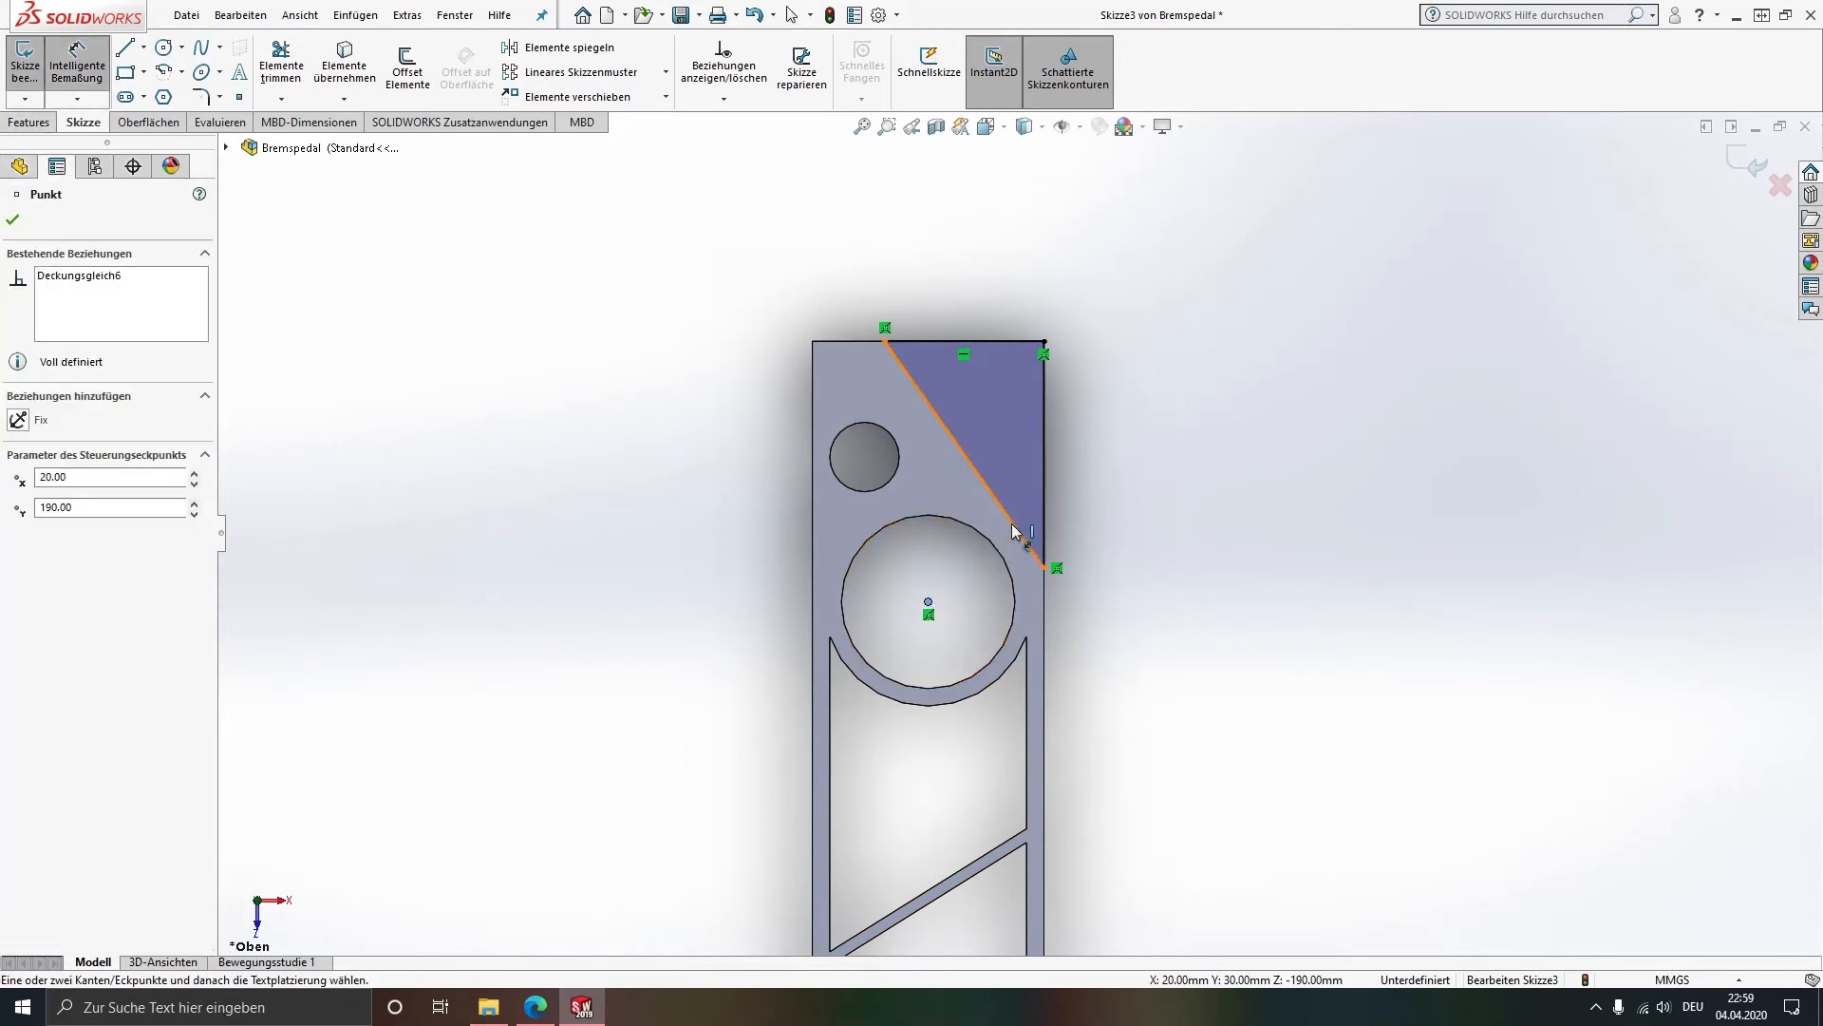
pyautogui.click(1012, 528)
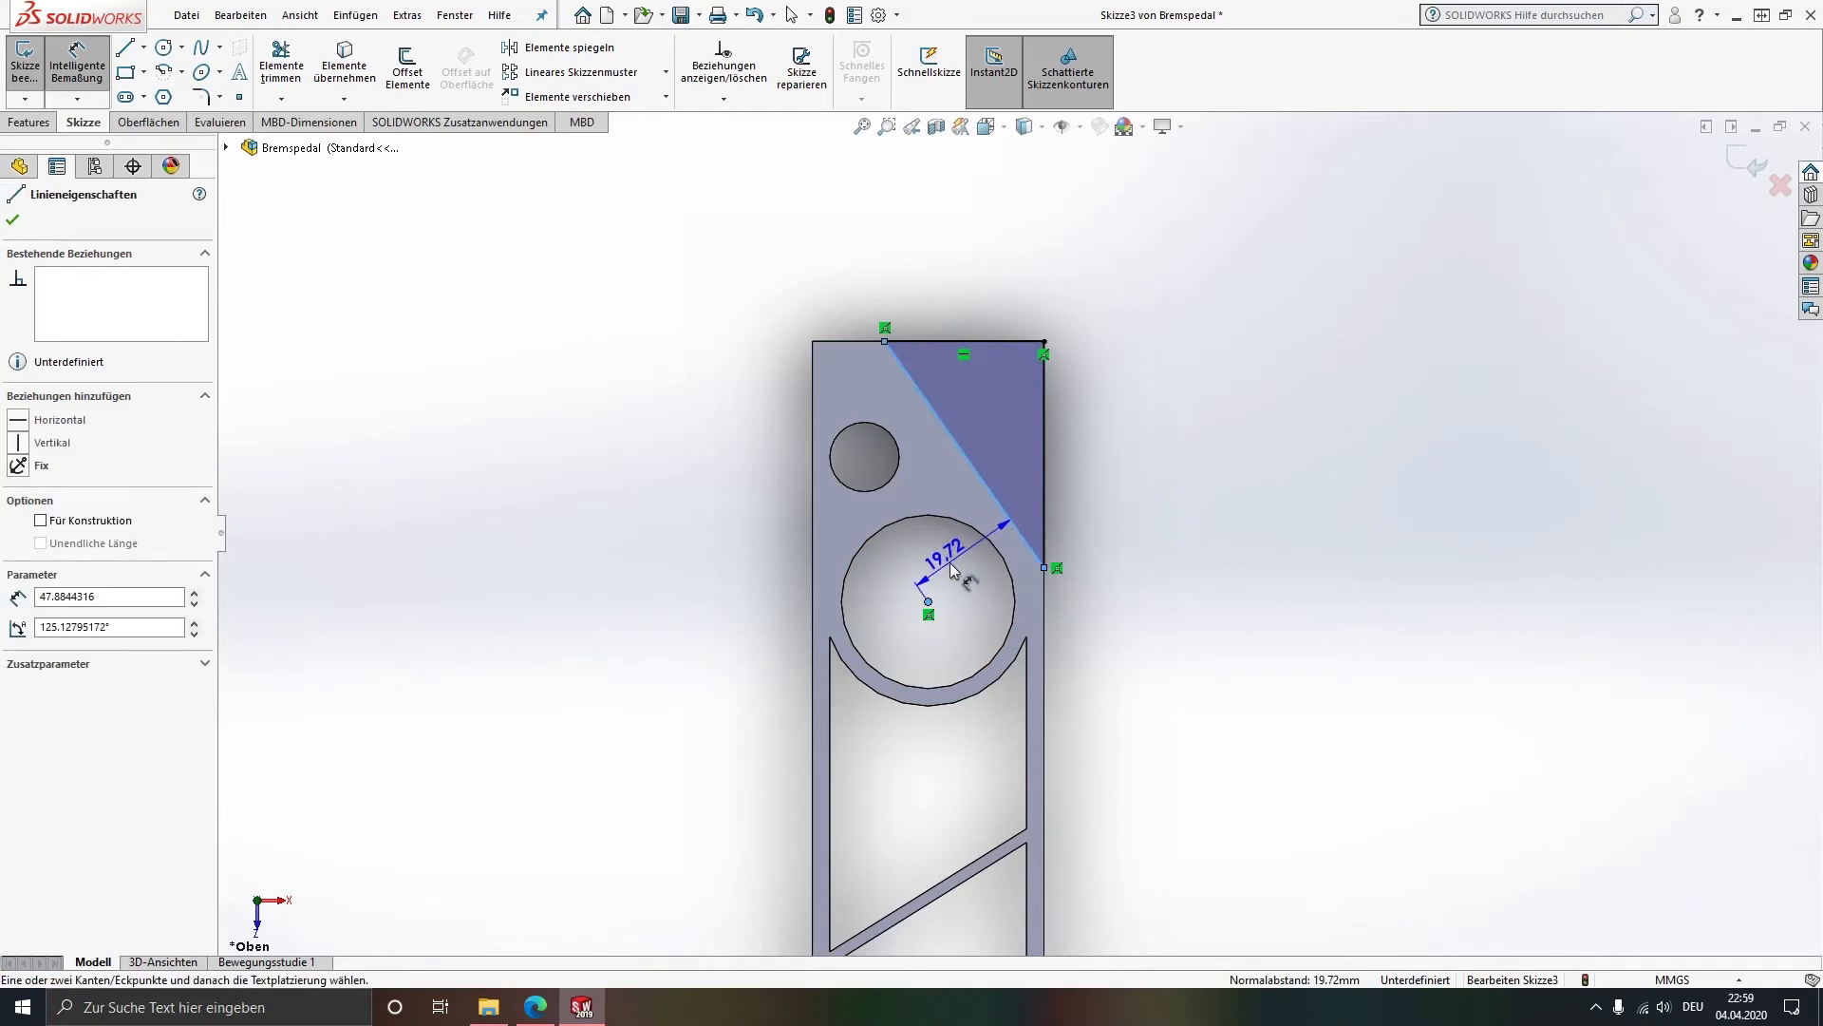
pyautogui.click(952, 570)
pyautogui.write('20')
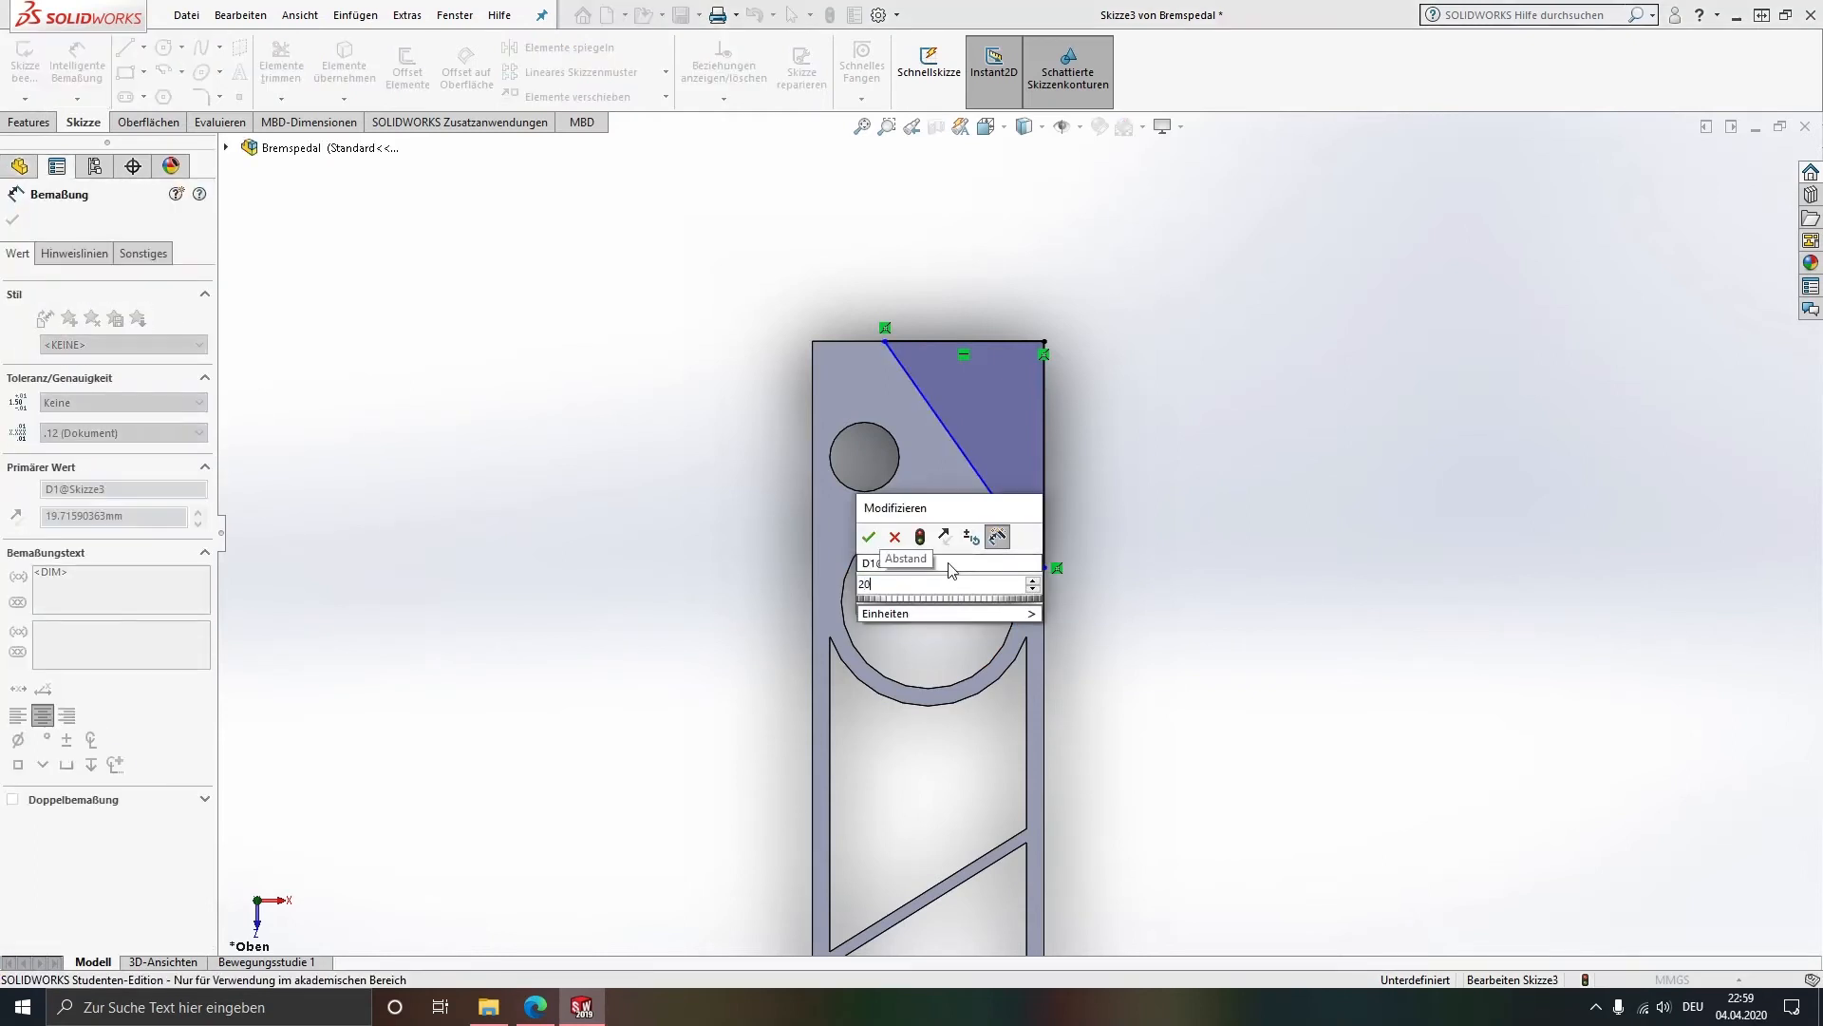
pyautogui.press('Return')
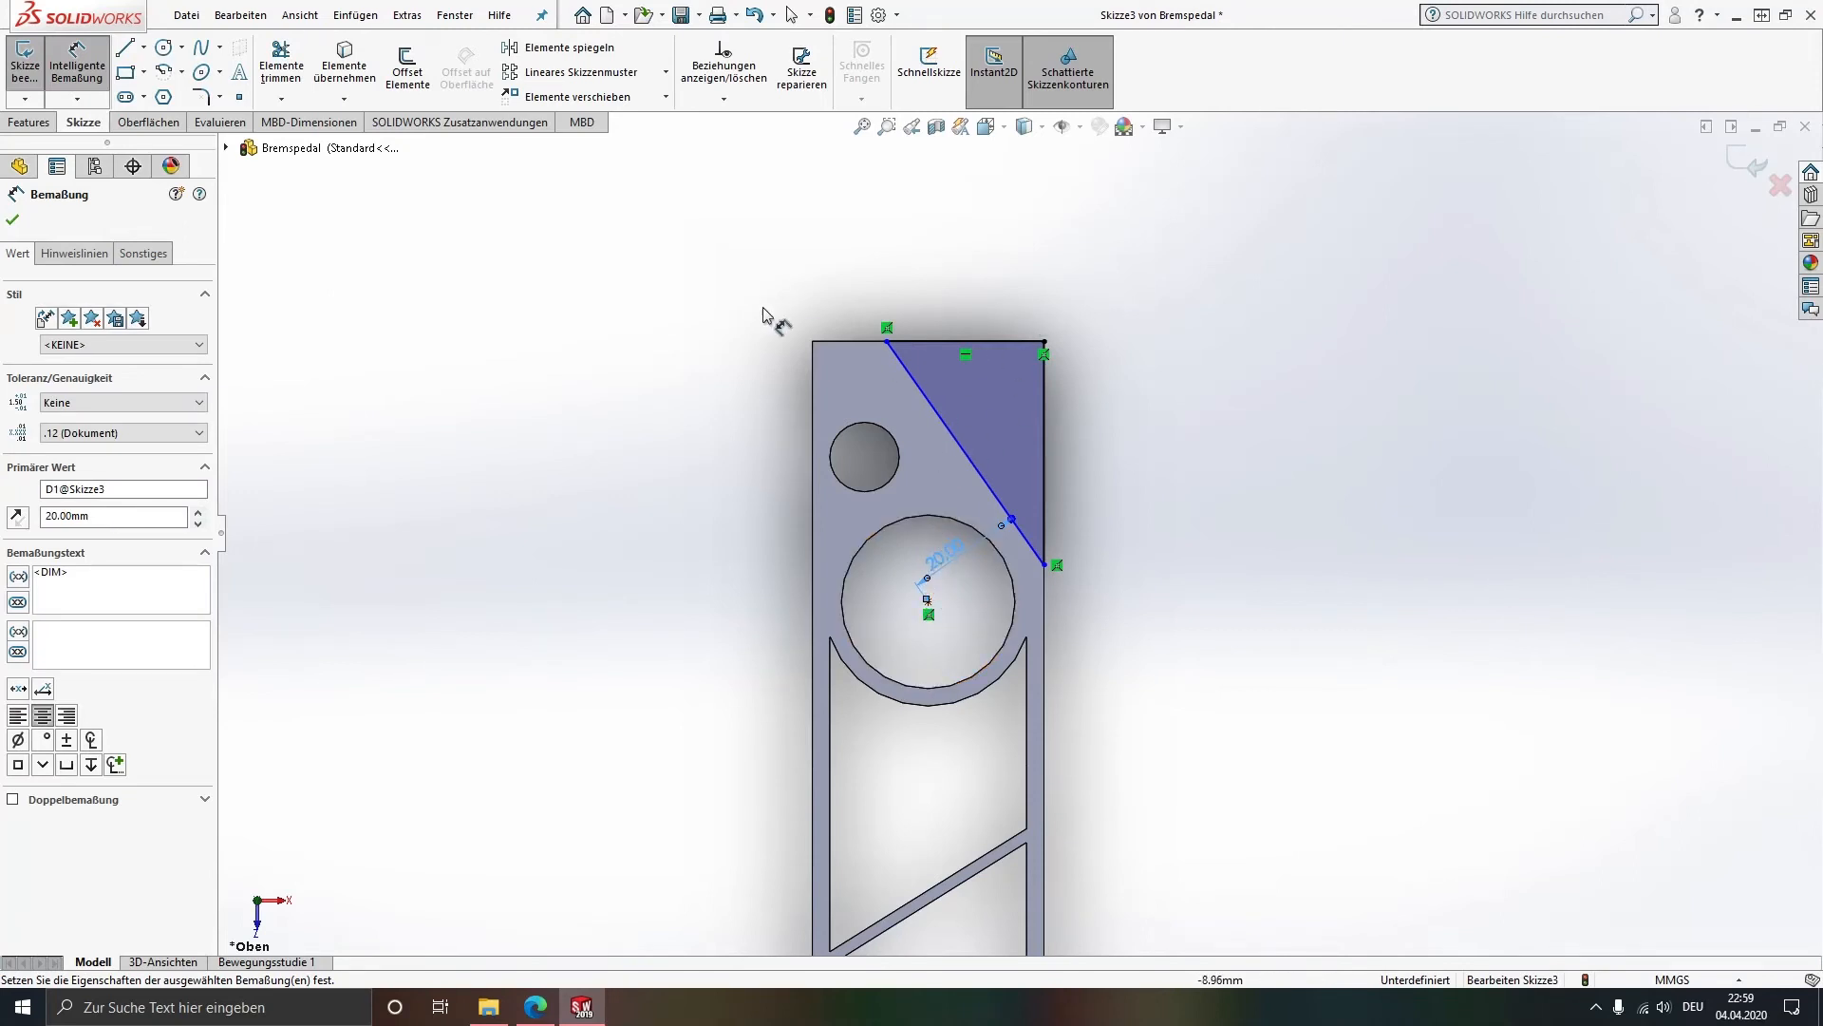
# Step: Dimension the upper triangle's left vertex 3 mm from the bar's upper left corner and finish dimensioning
pyautogui.click(888, 340)
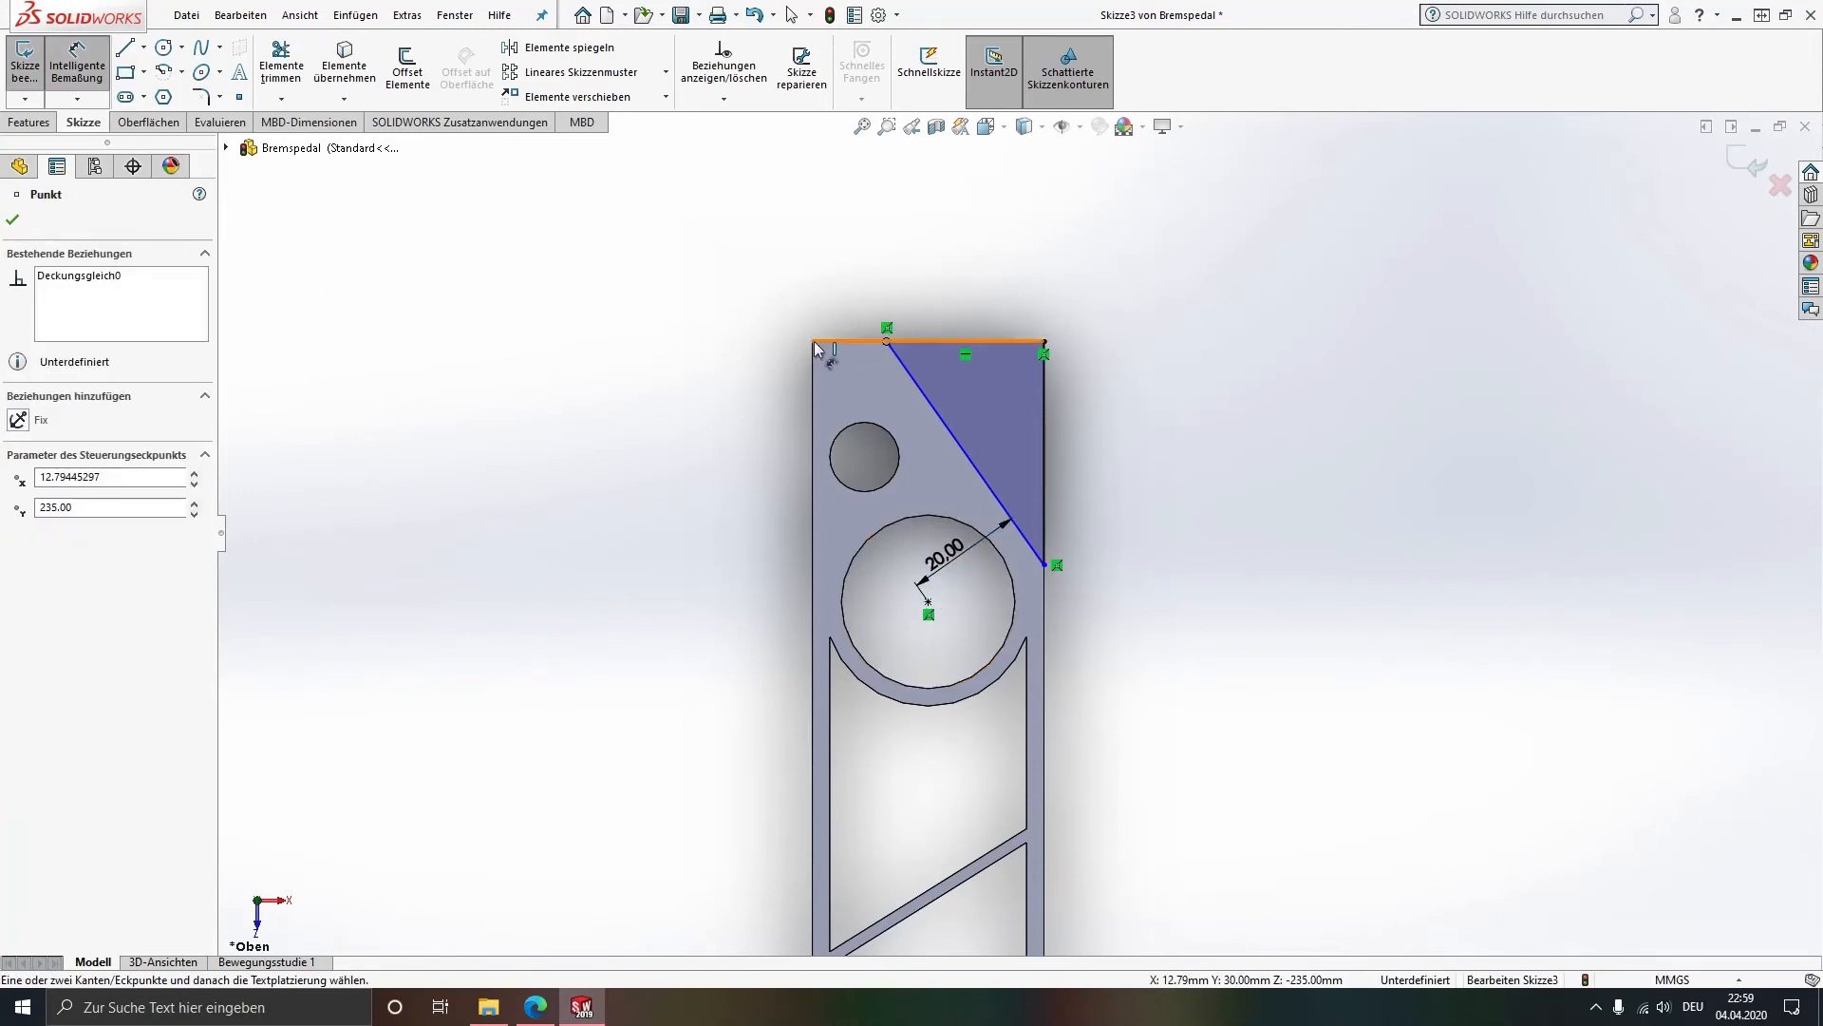
pyautogui.click(814, 344)
pyautogui.click(827, 276)
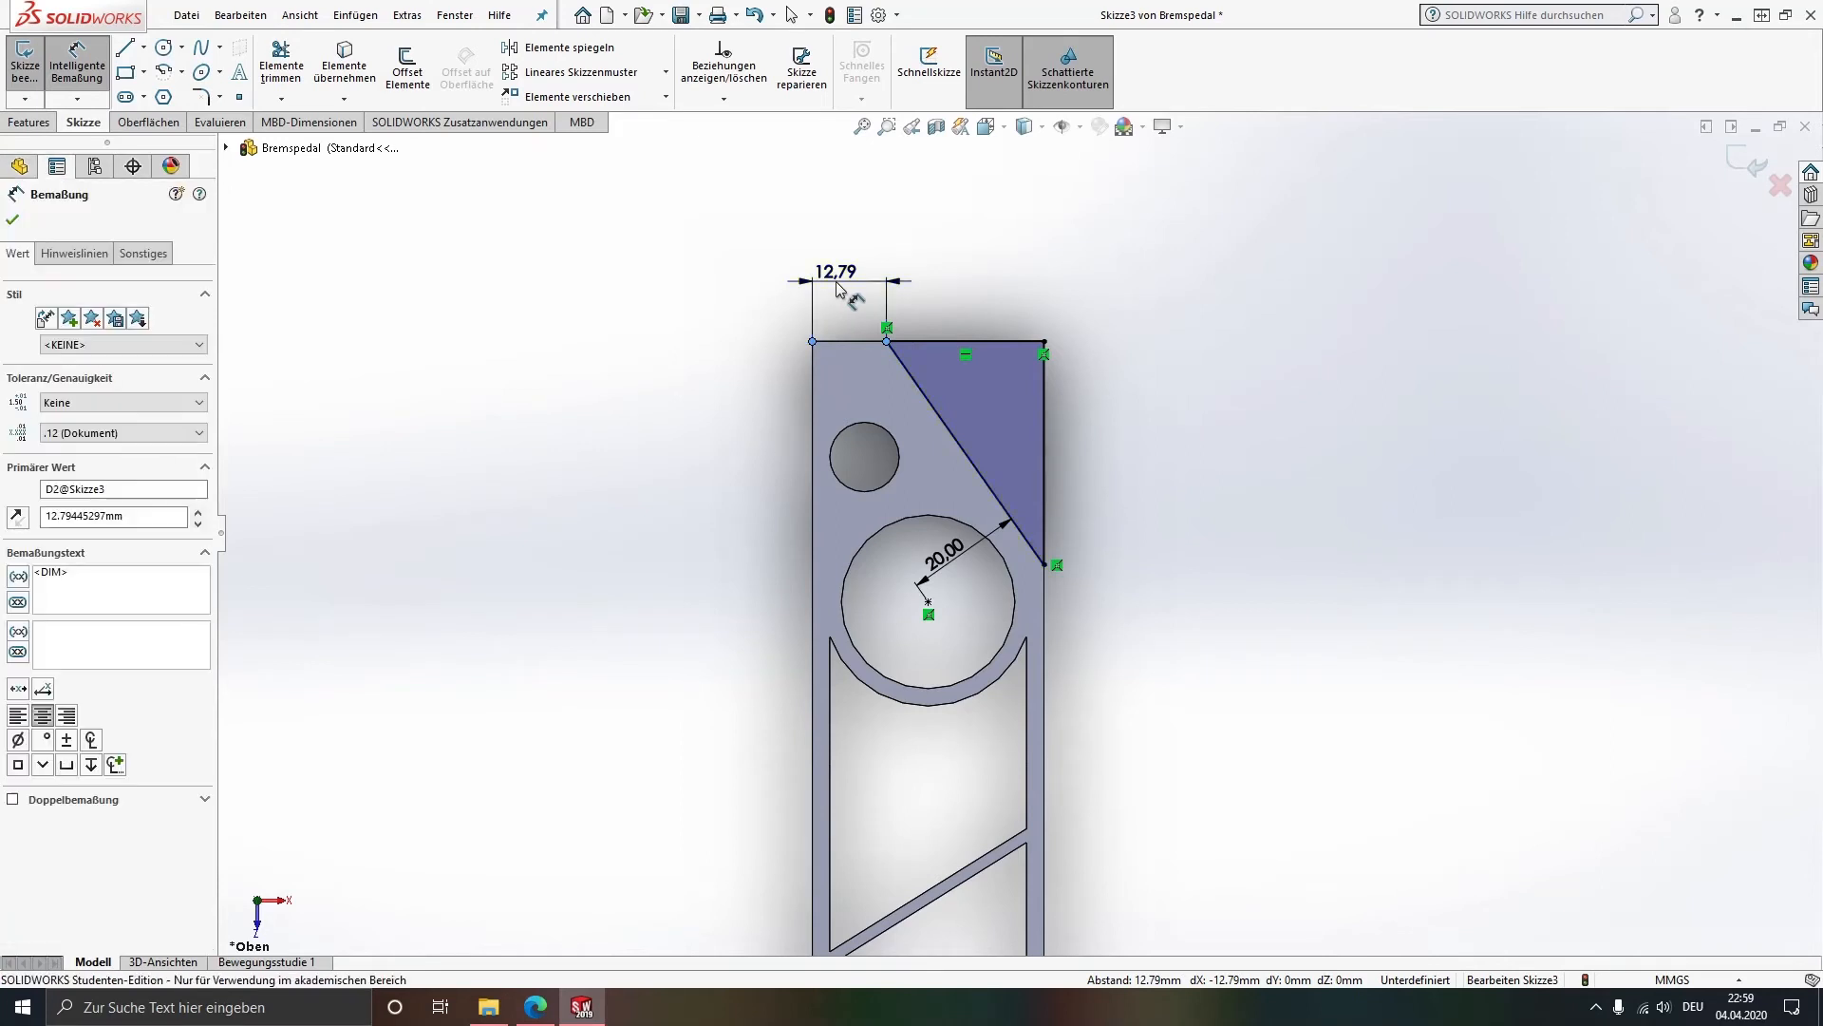
pyautogui.write('3')
pyautogui.press('Return')
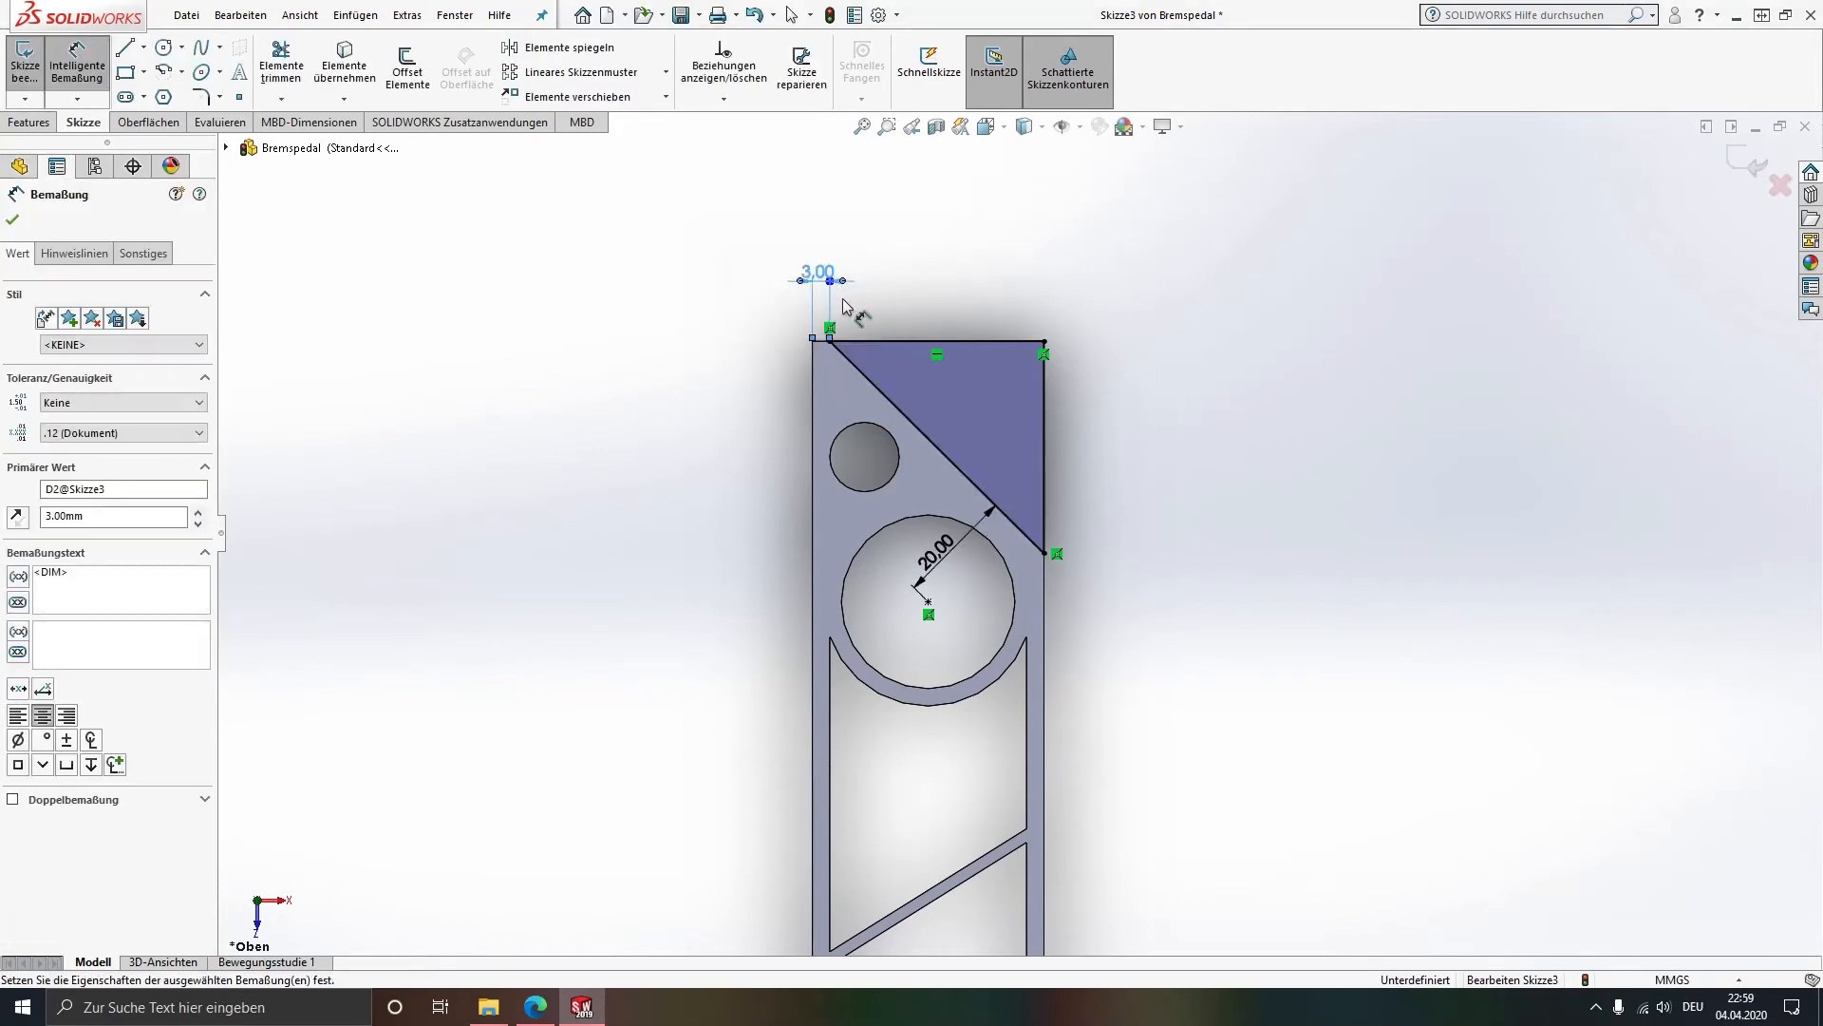
pyautogui.press('Escape')
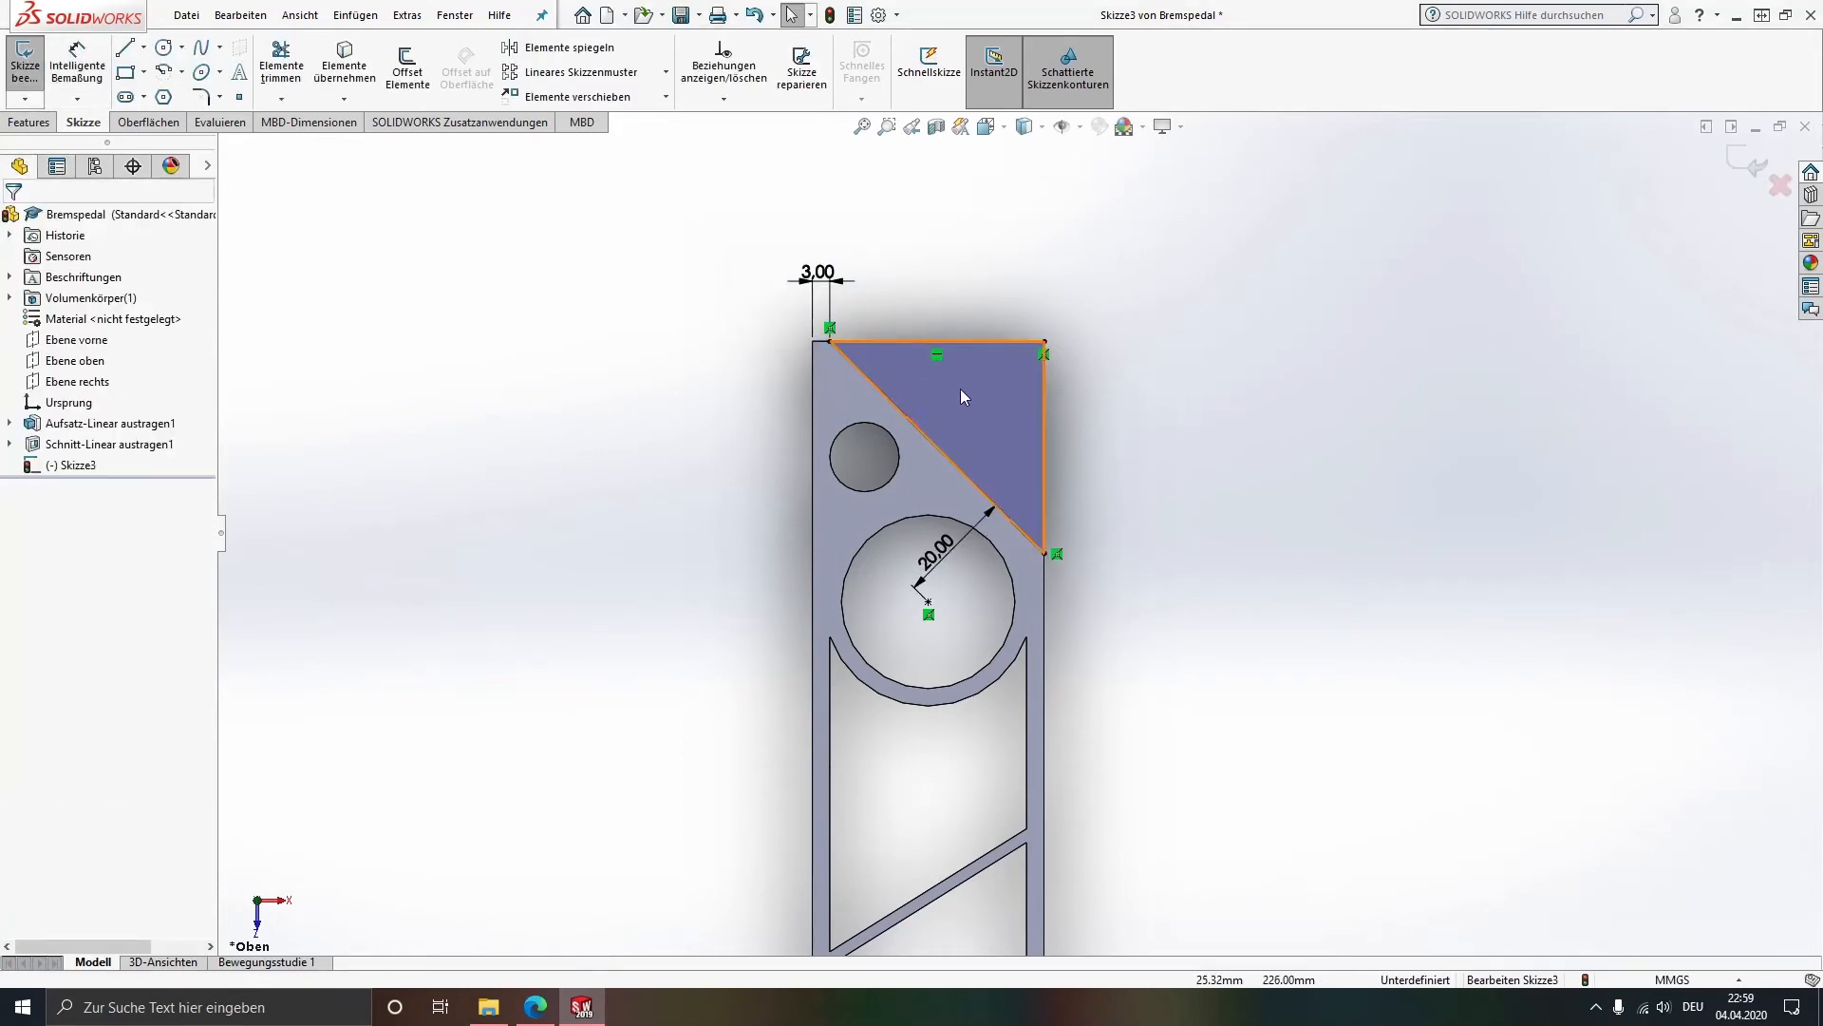
# Step: Dimension the angle between the lower triangle's sloping line and the bar's bottom edge as 45°
pyautogui.keyDown('ctrl'); pyautogui.moveTo(1021, 790); pyautogui.dragTo(1010, 337, button='middle'); pyautogui.keyUp('ctrl')
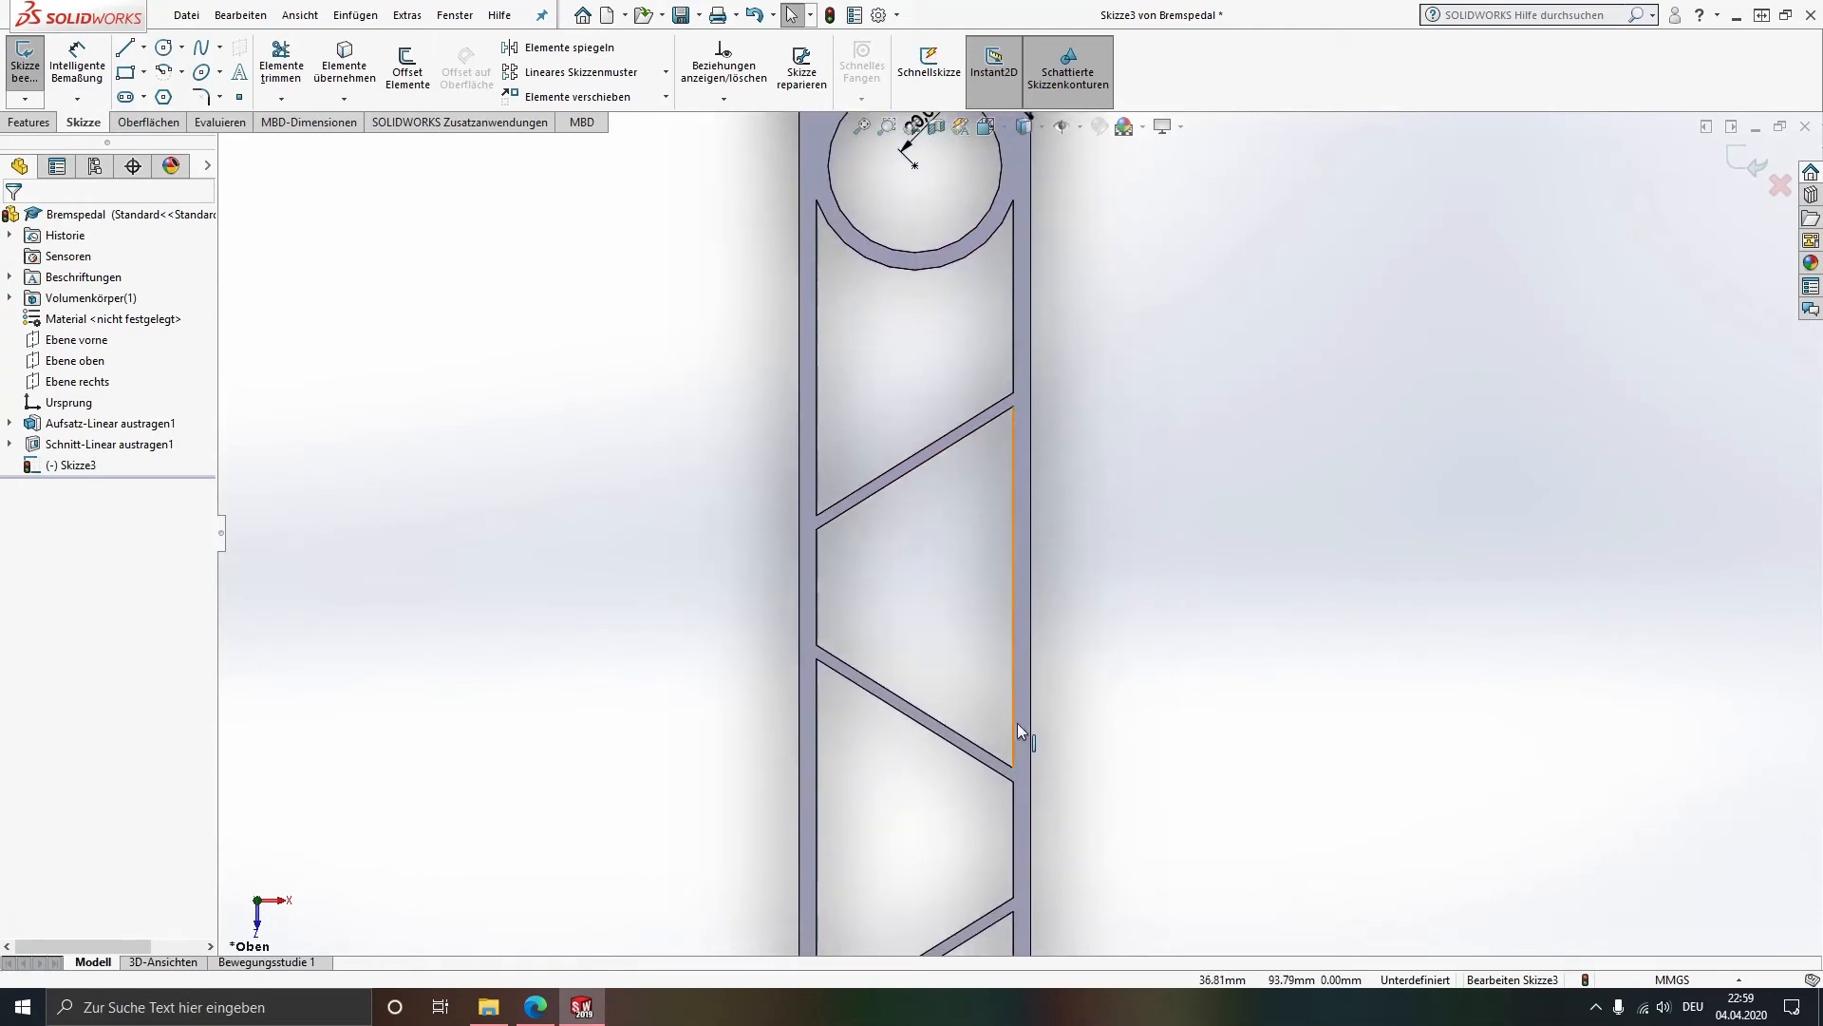
pyautogui.keyDown('ctrl'); pyautogui.moveTo(1017, 722); pyautogui.dragTo(1026, 138, button='middle'); pyautogui.keyUp('ctrl')
pyautogui.scroll(-5, 1001, 635)
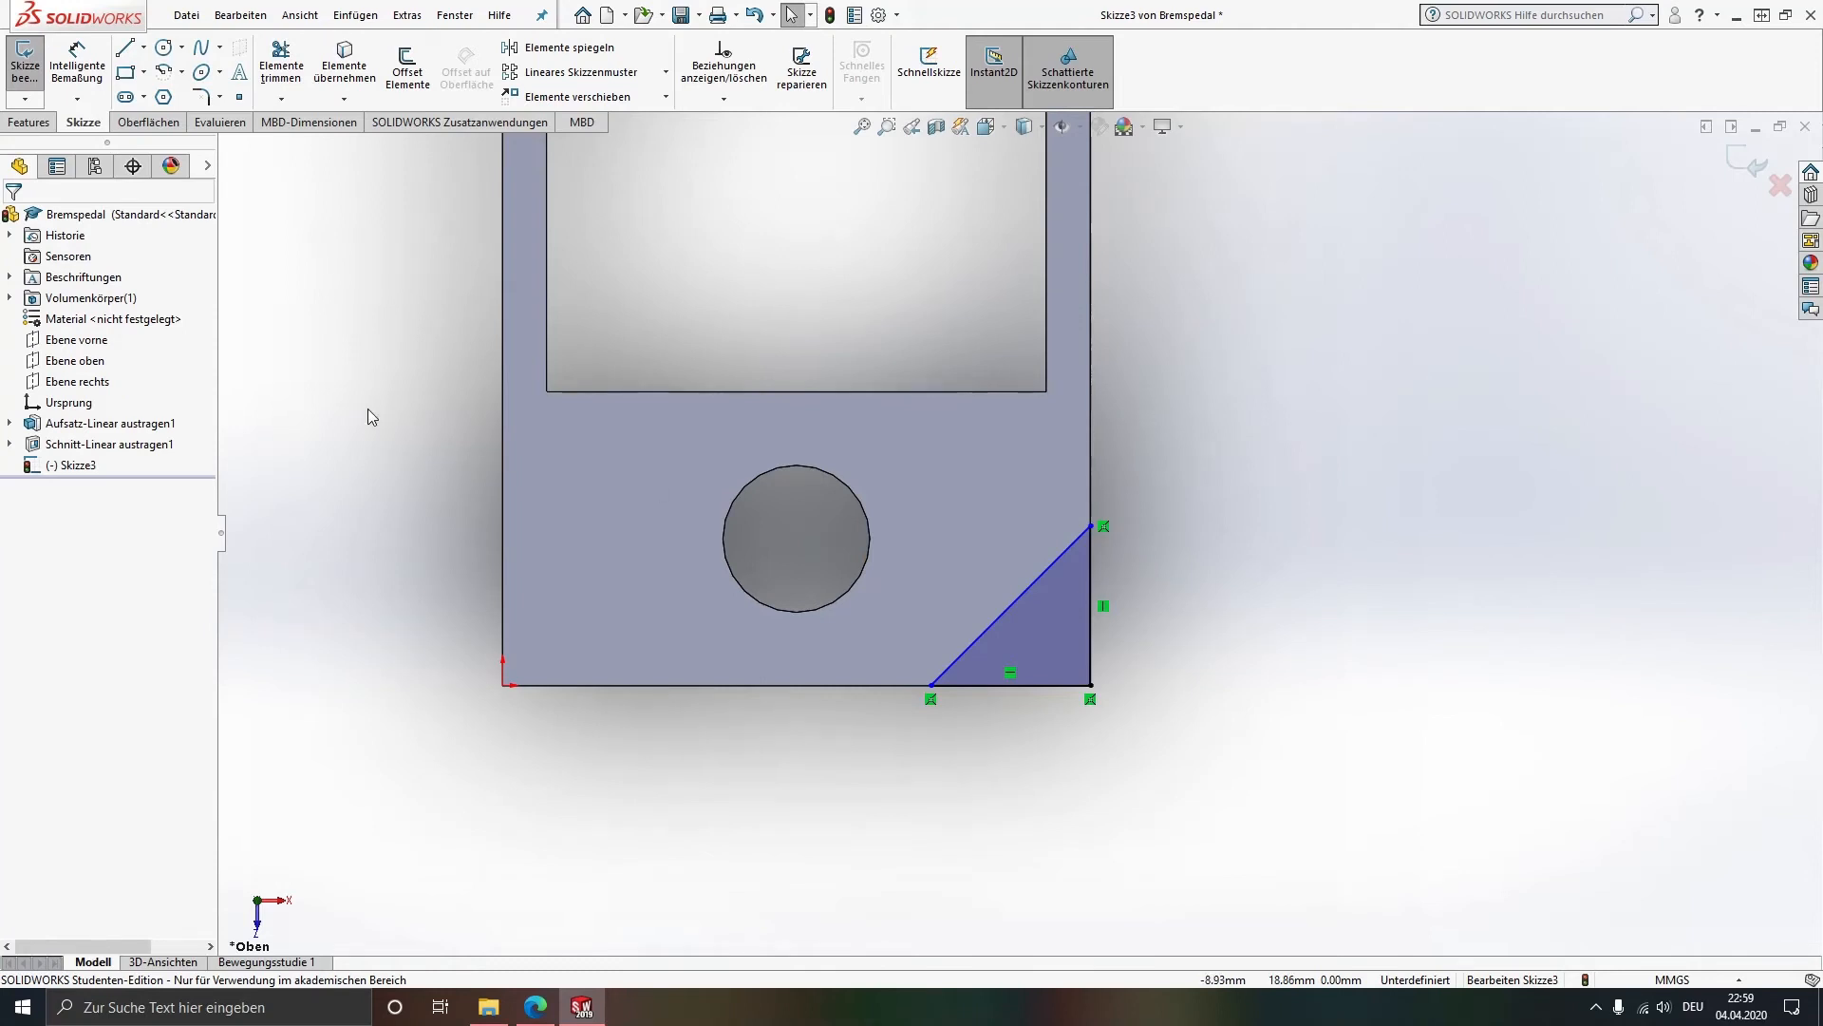
pyautogui.click(77, 67)
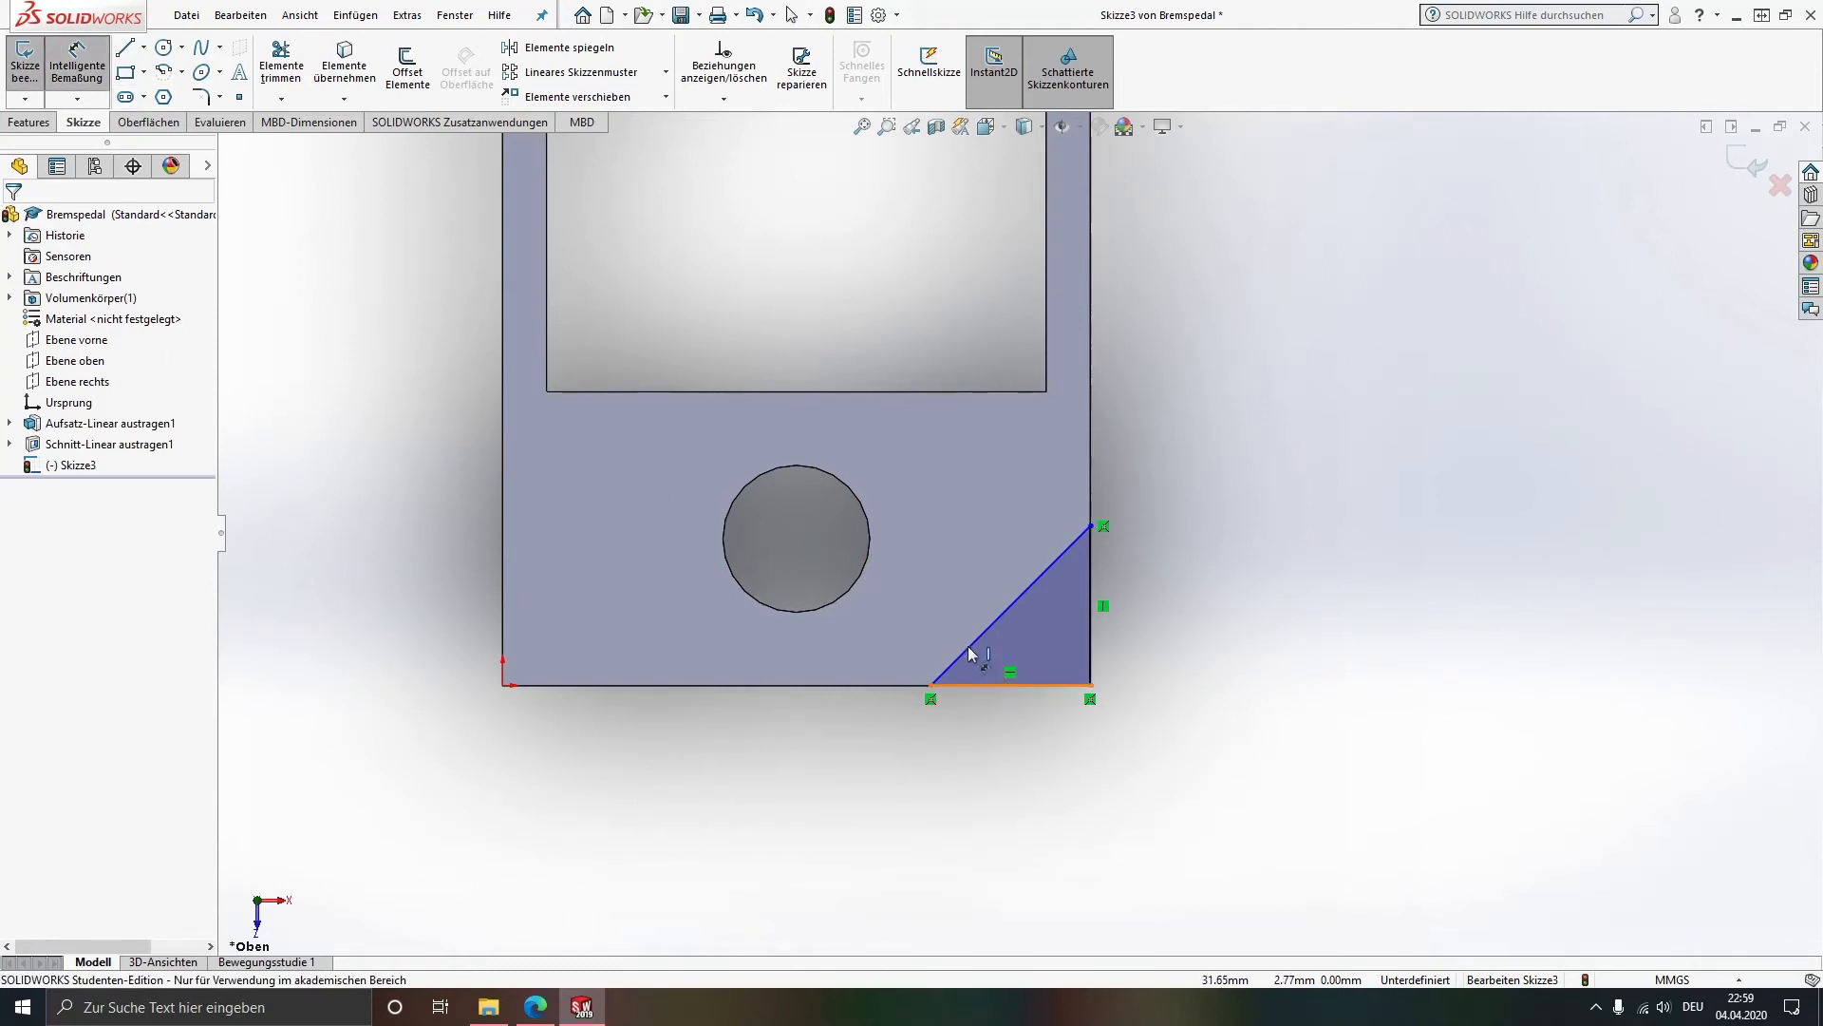
pyautogui.click(975, 663)
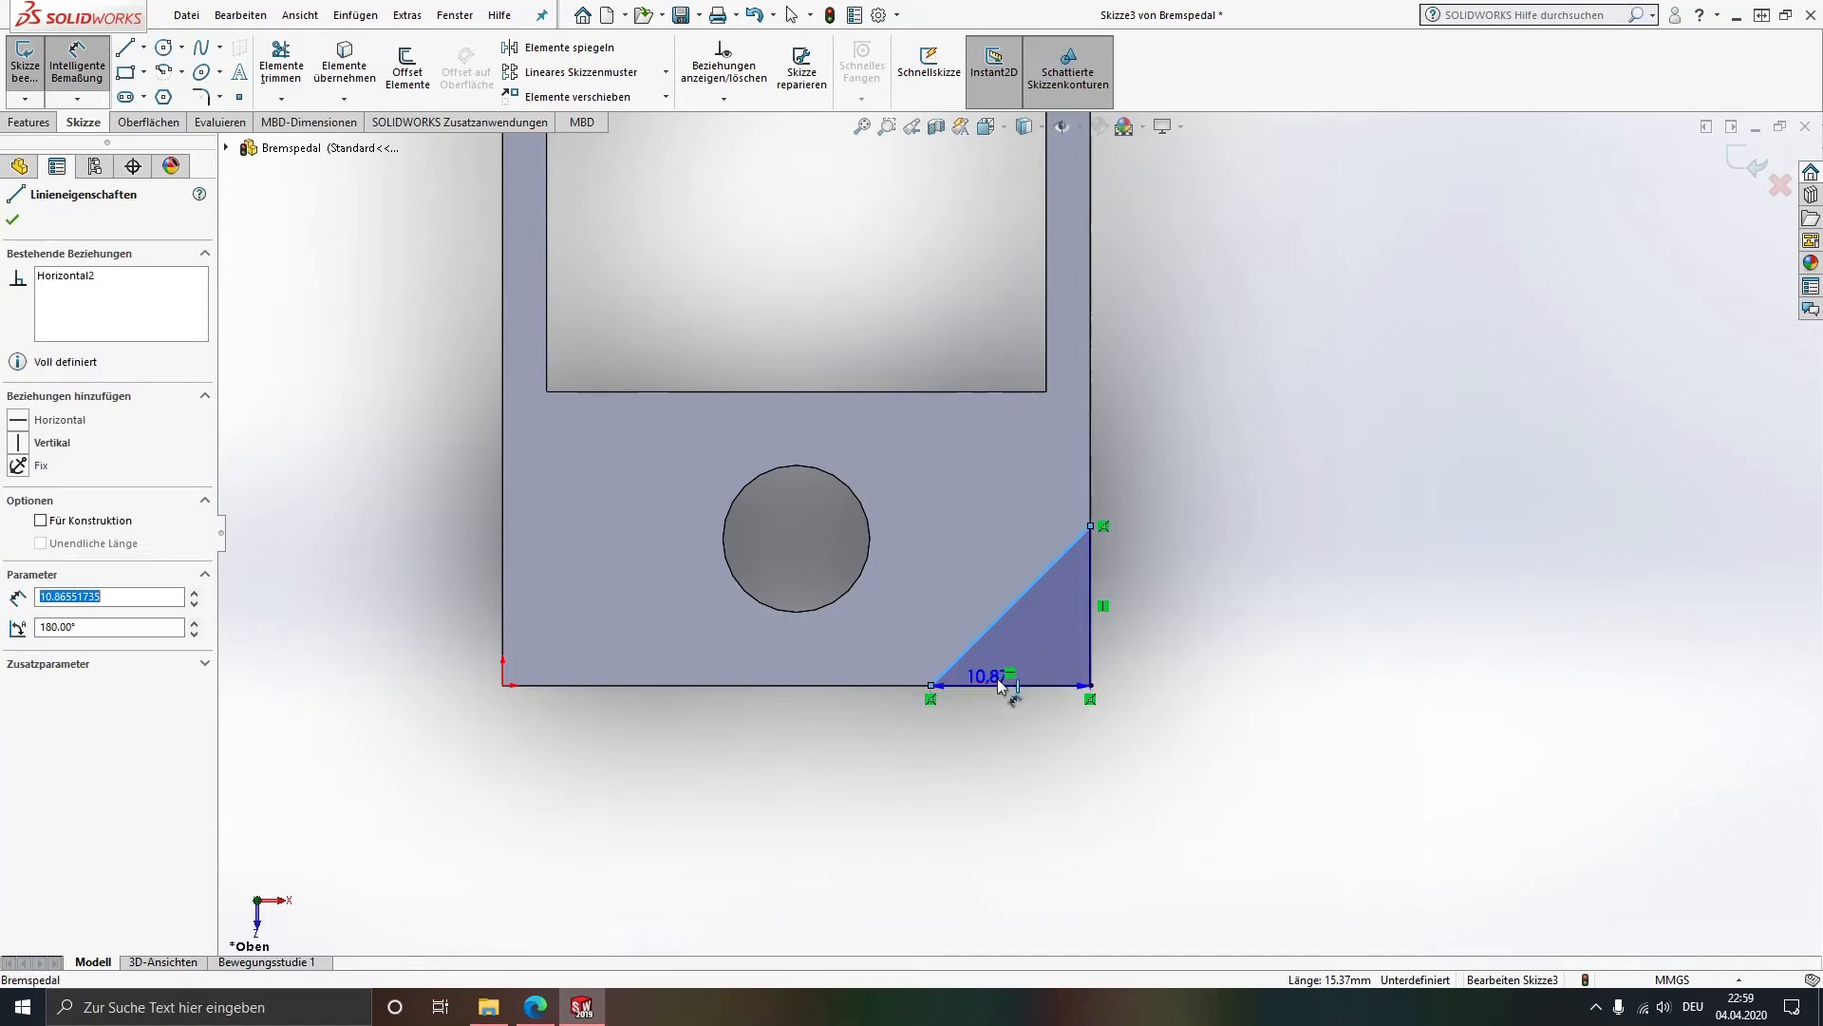
pyautogui.click(1043, 636)
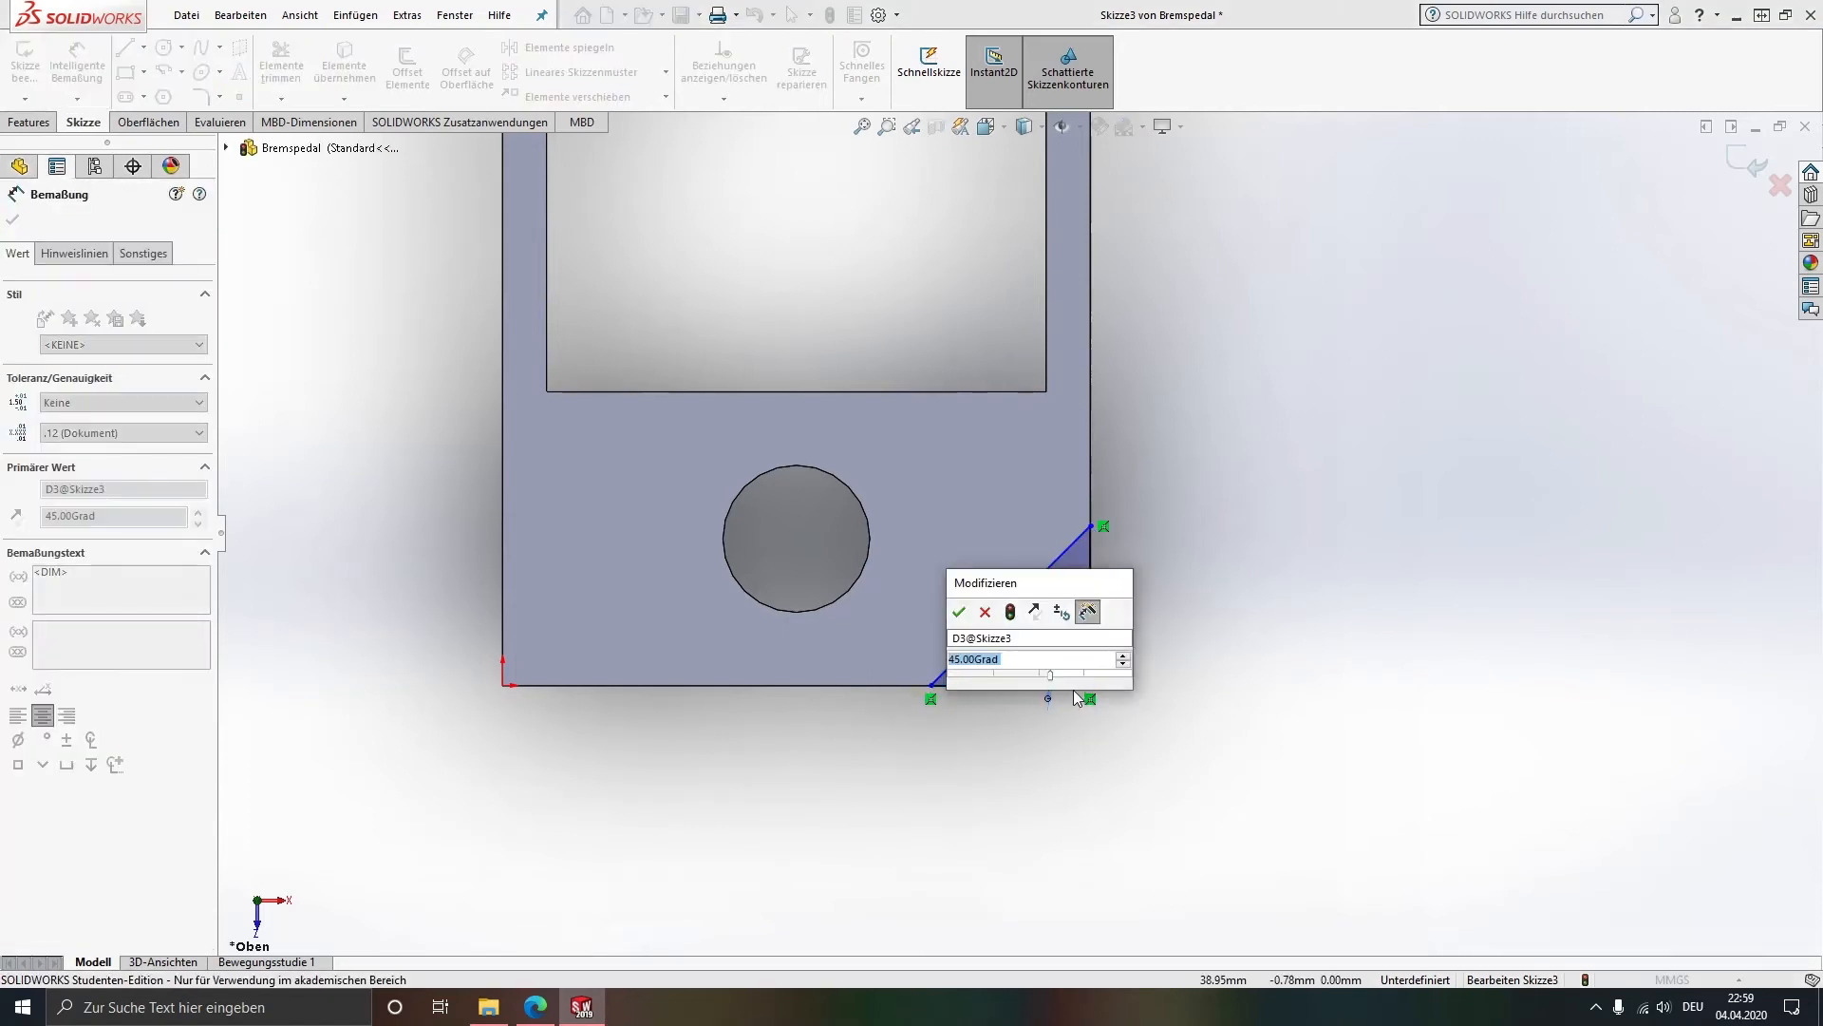
pyautogui.press('Return')
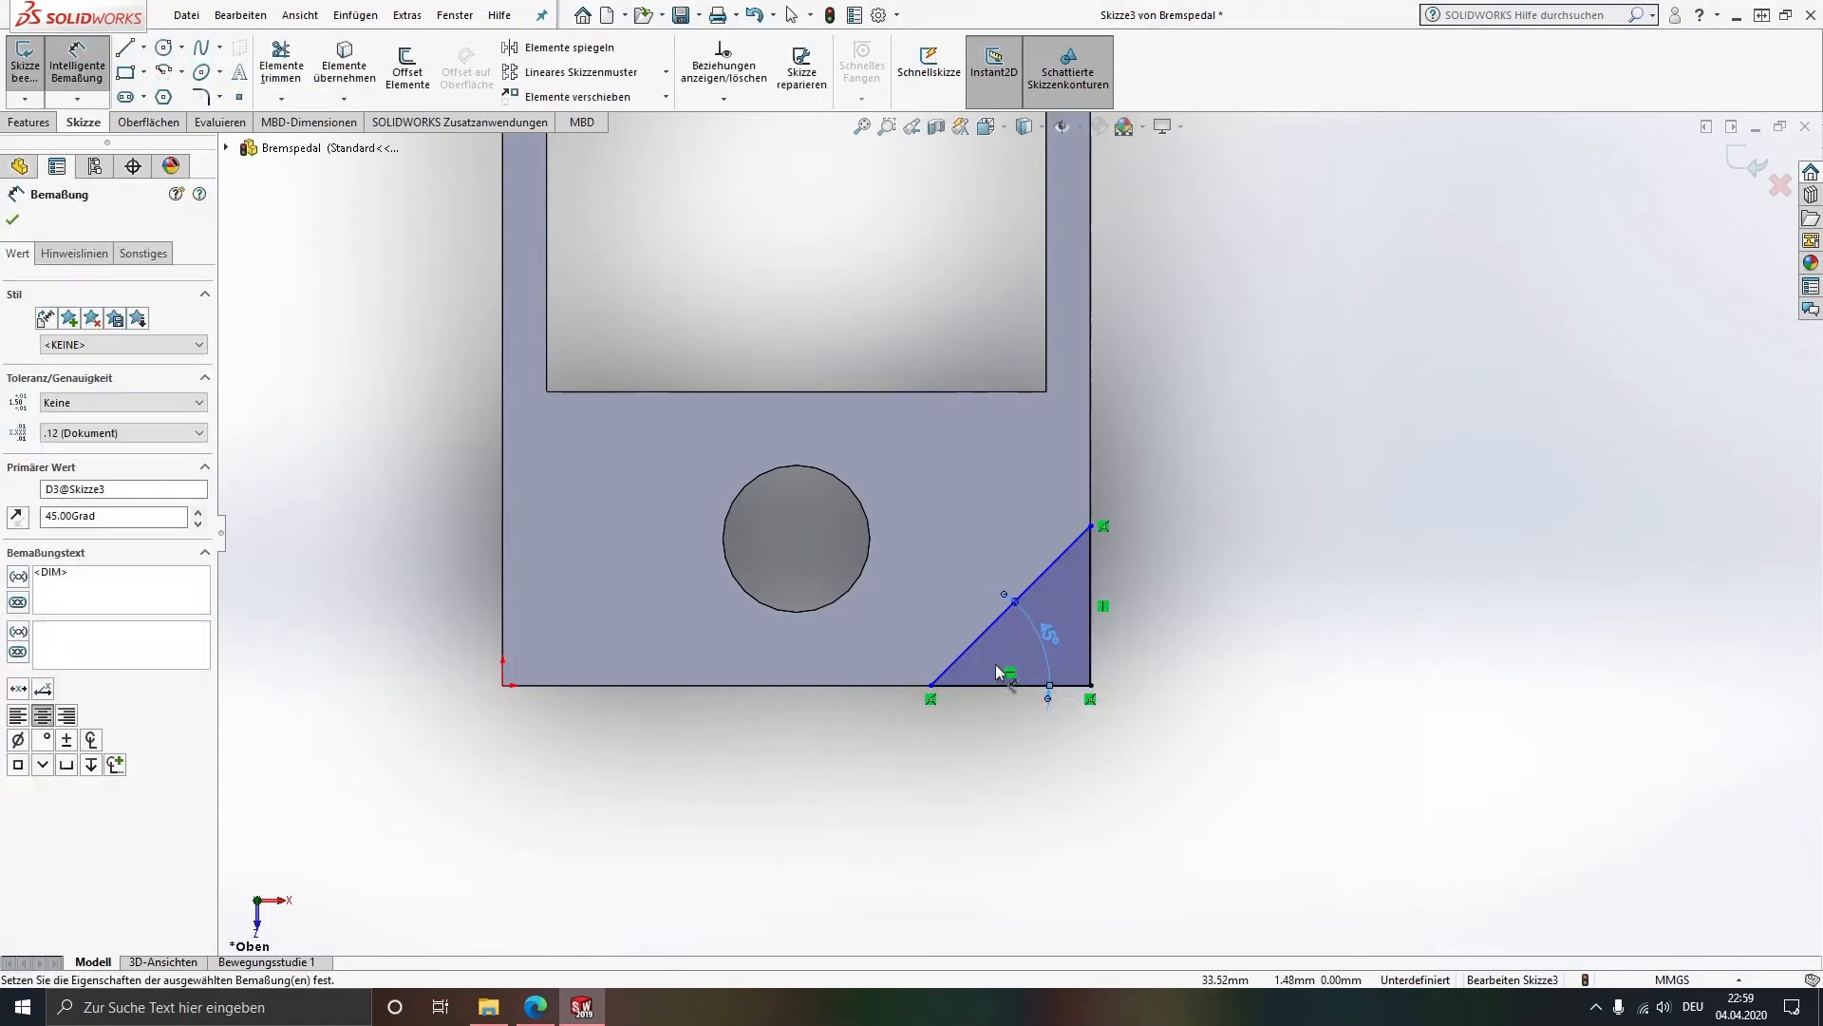
# Step: Draw a vertical centreline from the midpoint of the pocket's lower edge to the midpoint of the bar's bottom edge
pyautogui.click(759, 684)
pyautogui.press('Escape')
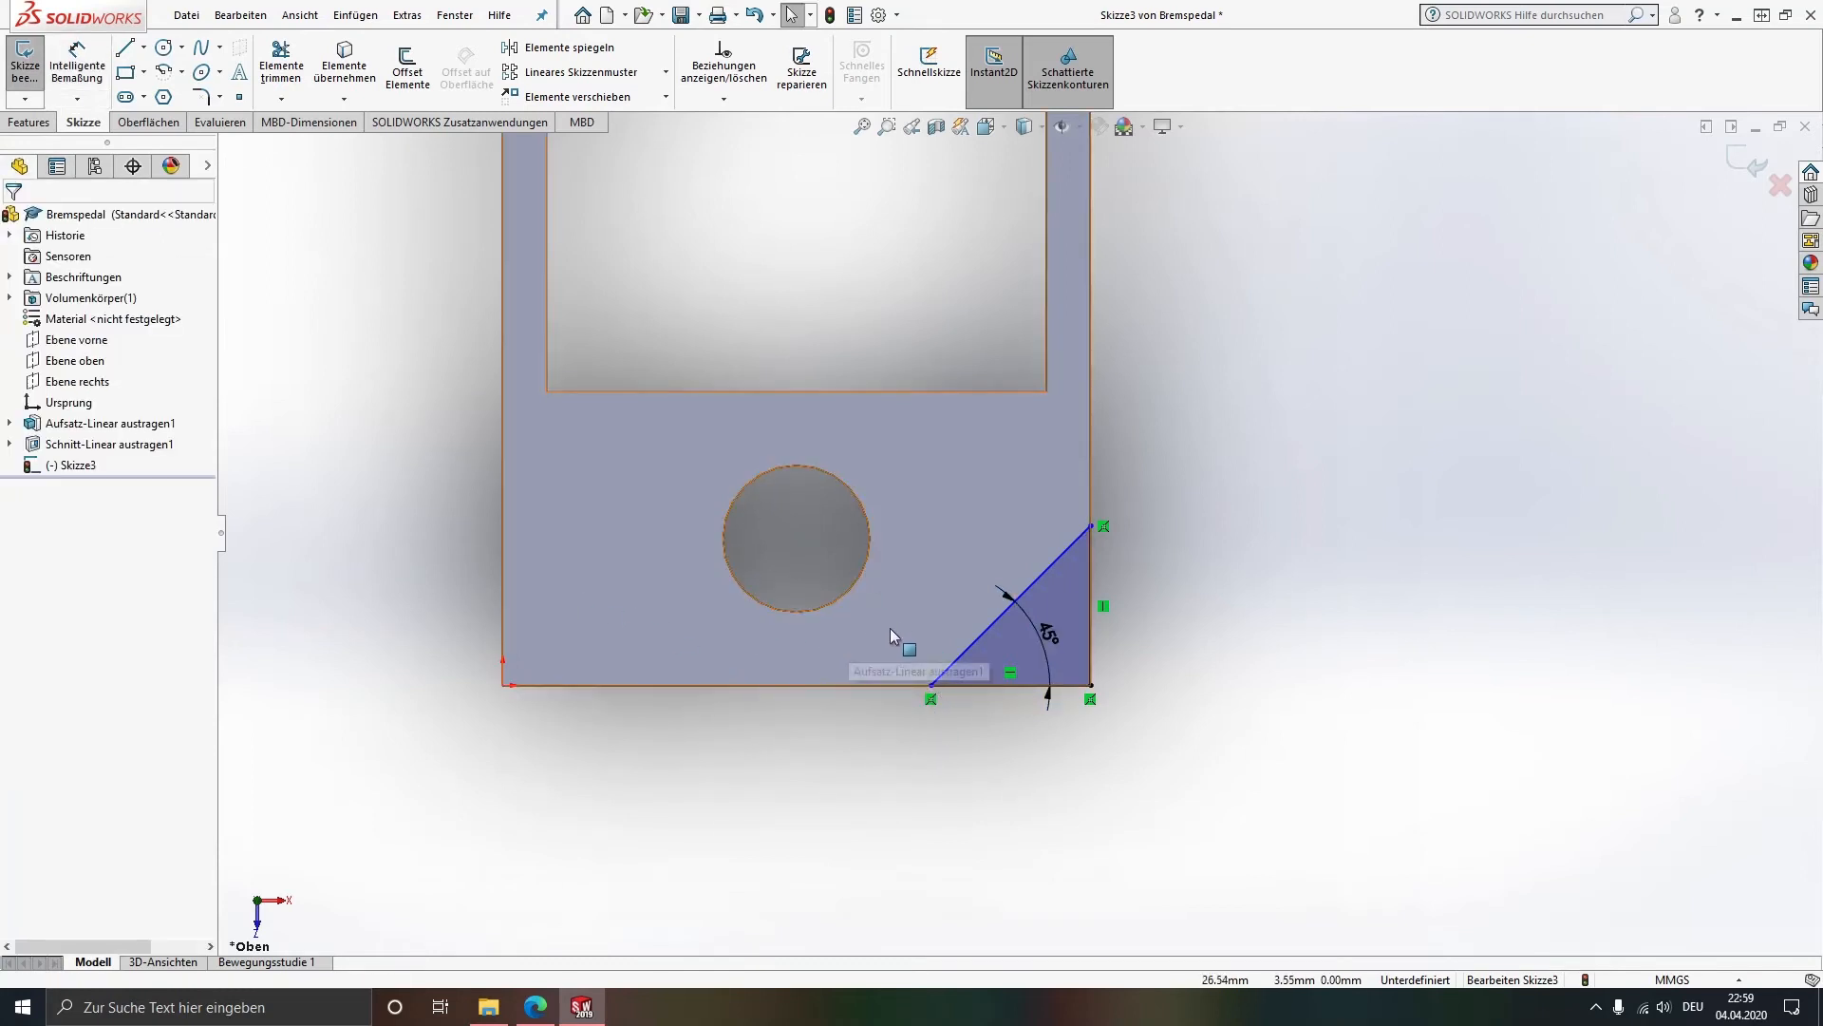
pyautogui.click(145, 47)
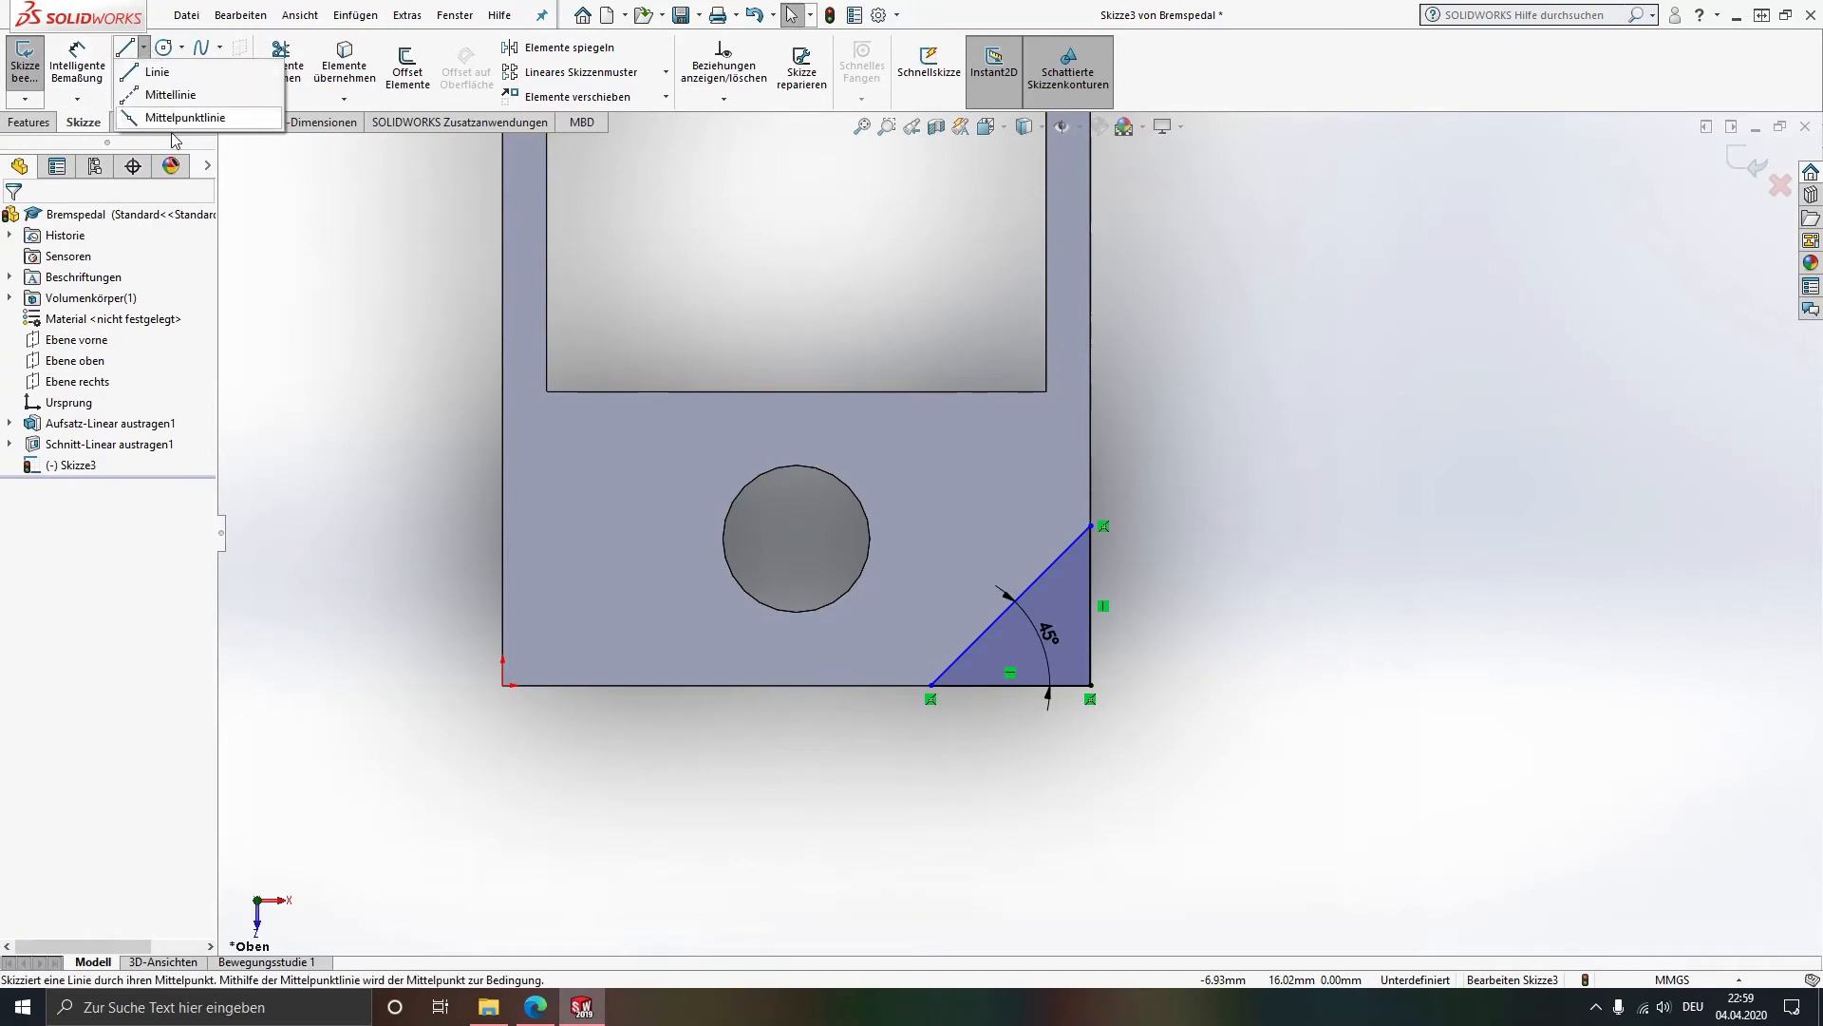
pyautogui.click(169, 94)
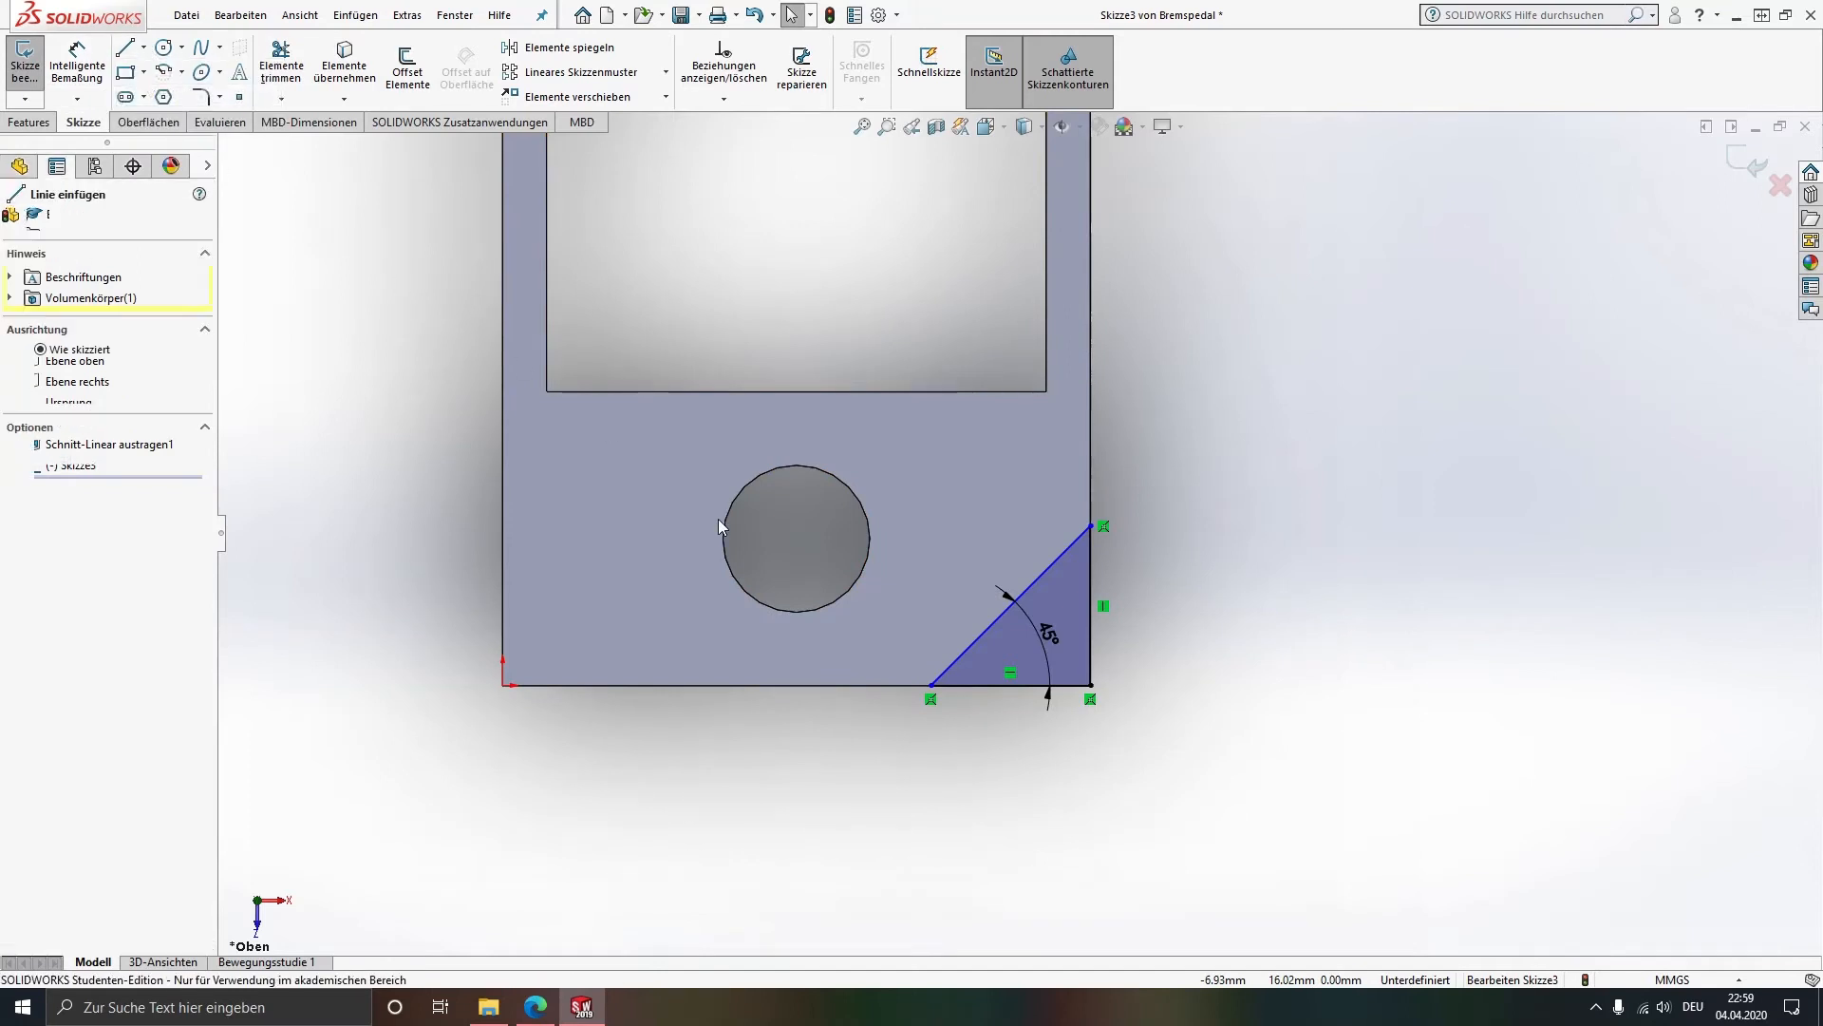
pyautogui.click(796, 391)
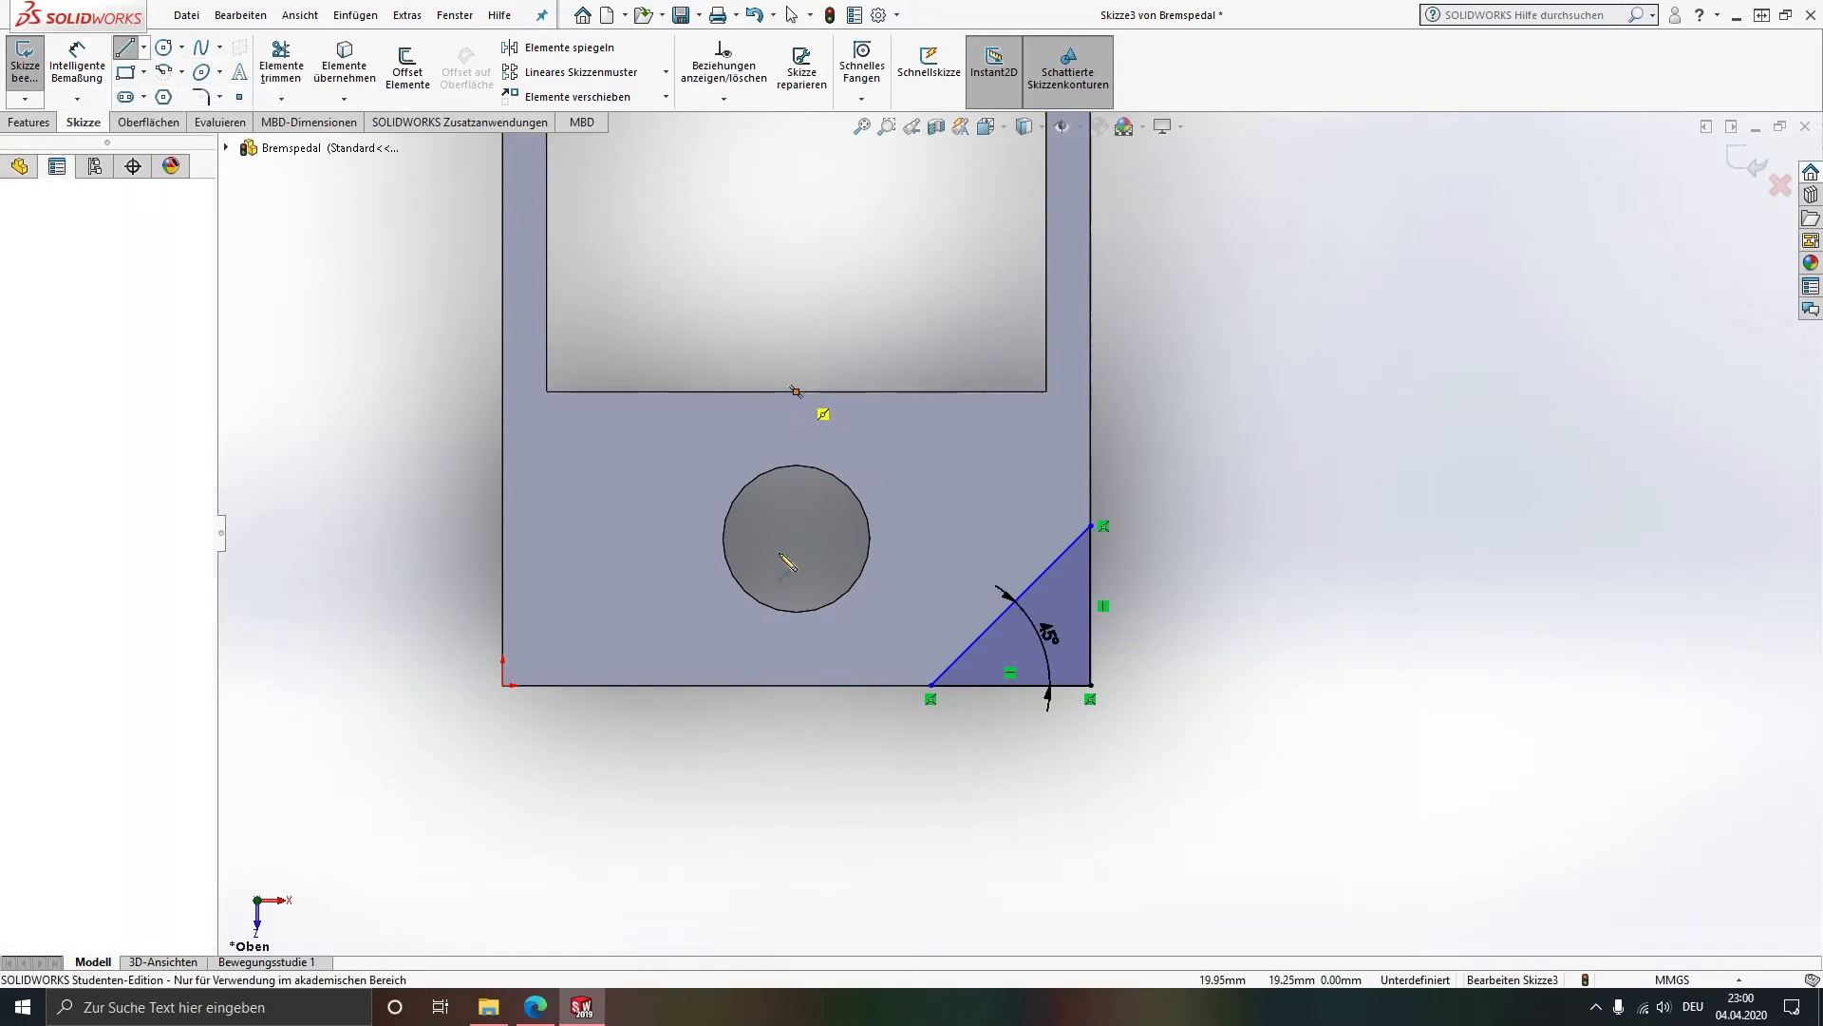
pyautogui.click(796, 685)
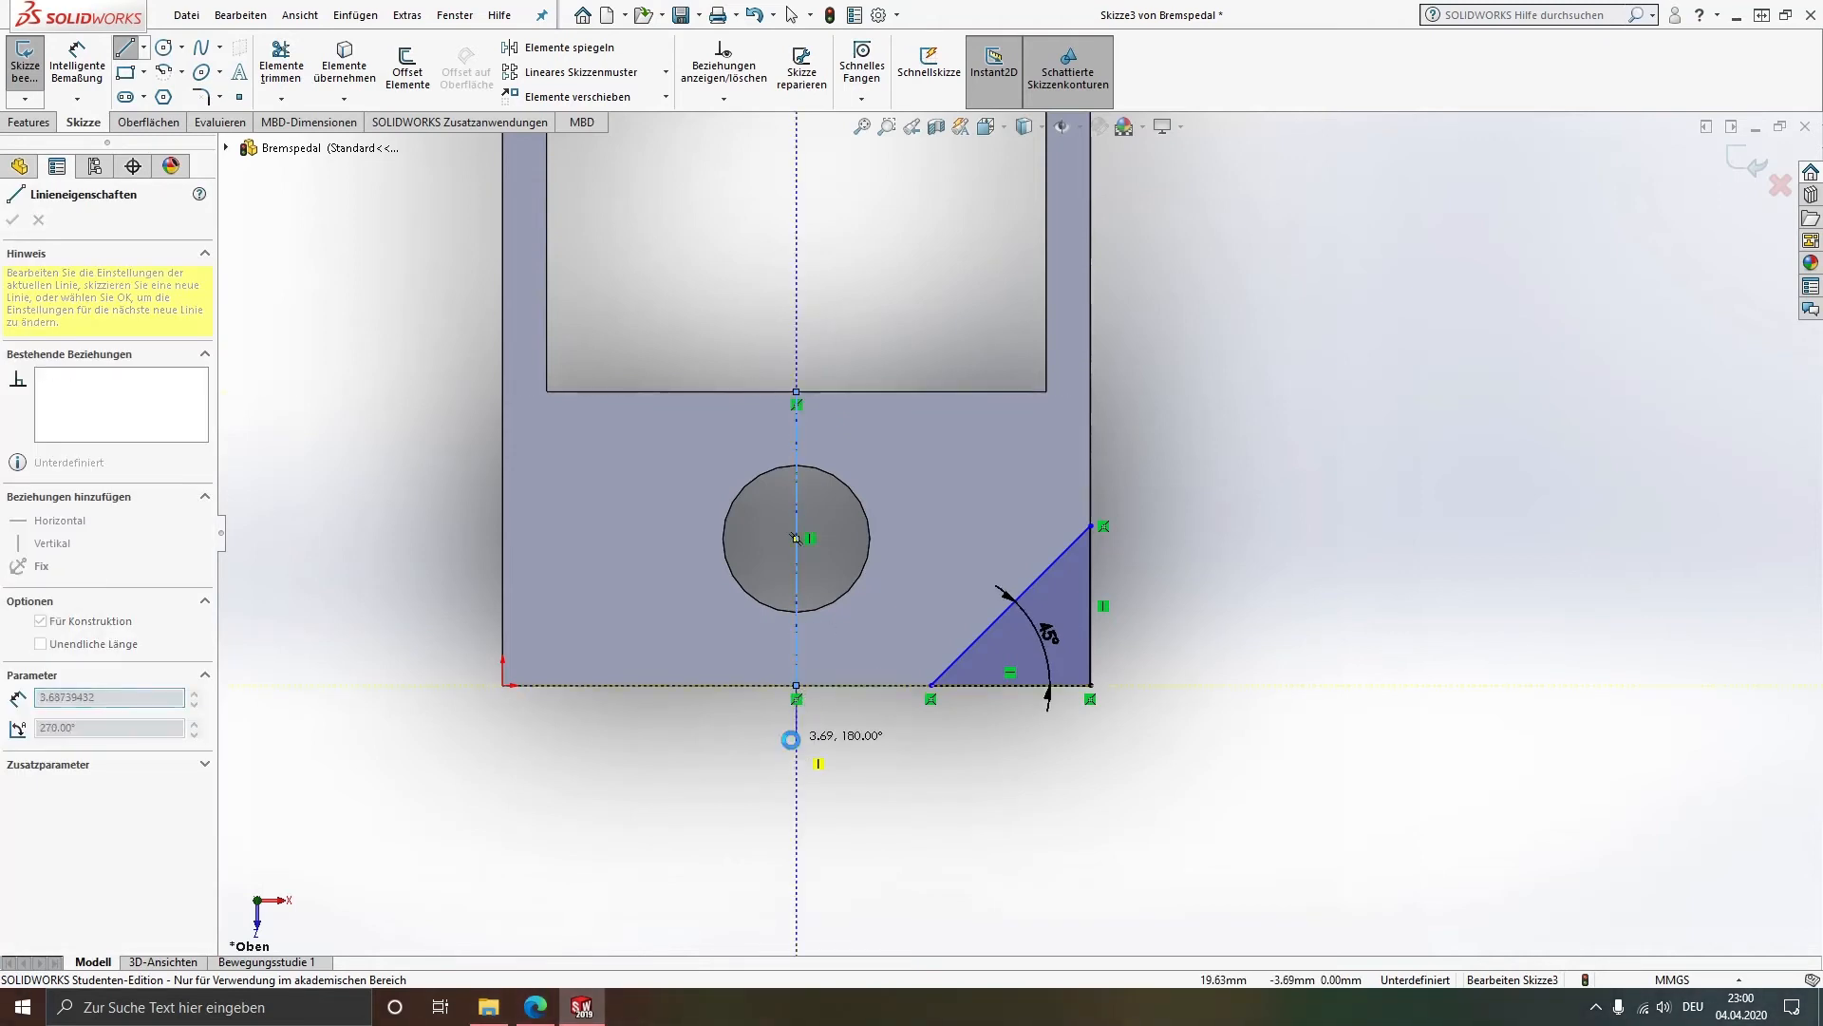
pyautogui.press('Escape')
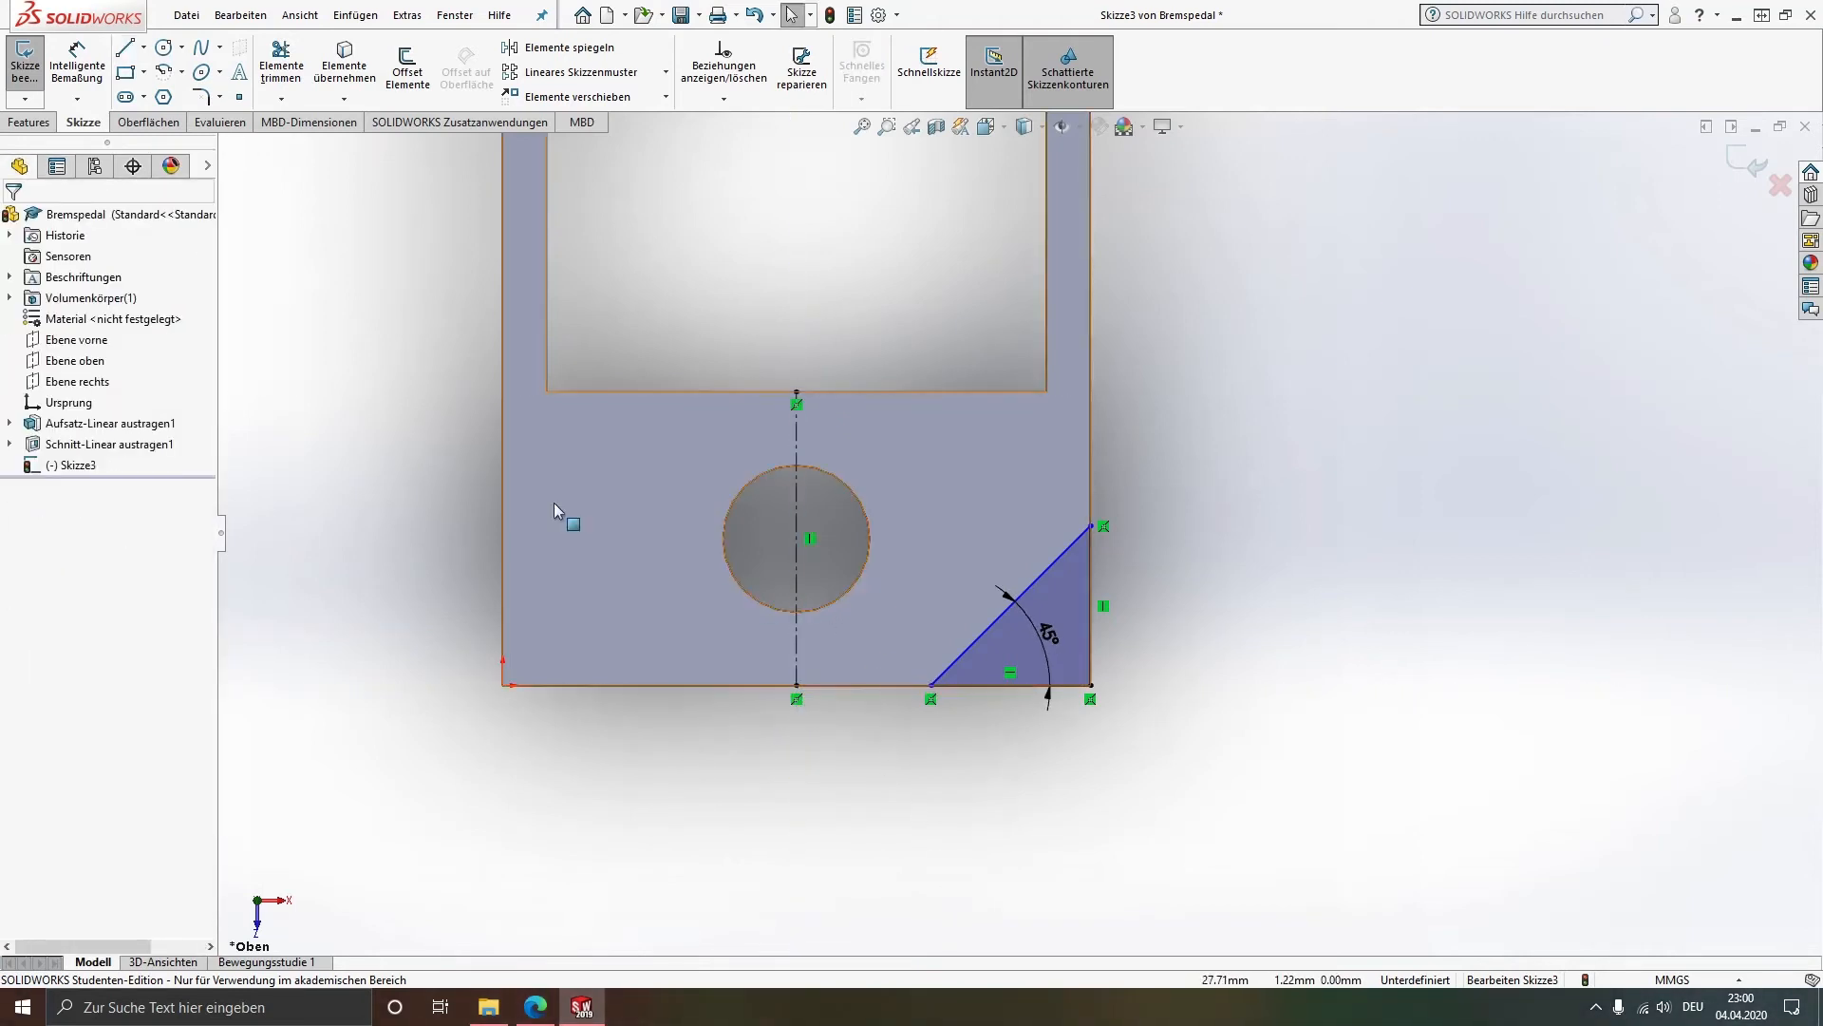
# Step: Dimension the lower triangle's left vertex 5 mm from the vertical centreline and finish dimensioning
pyautogui.click(77, 61)
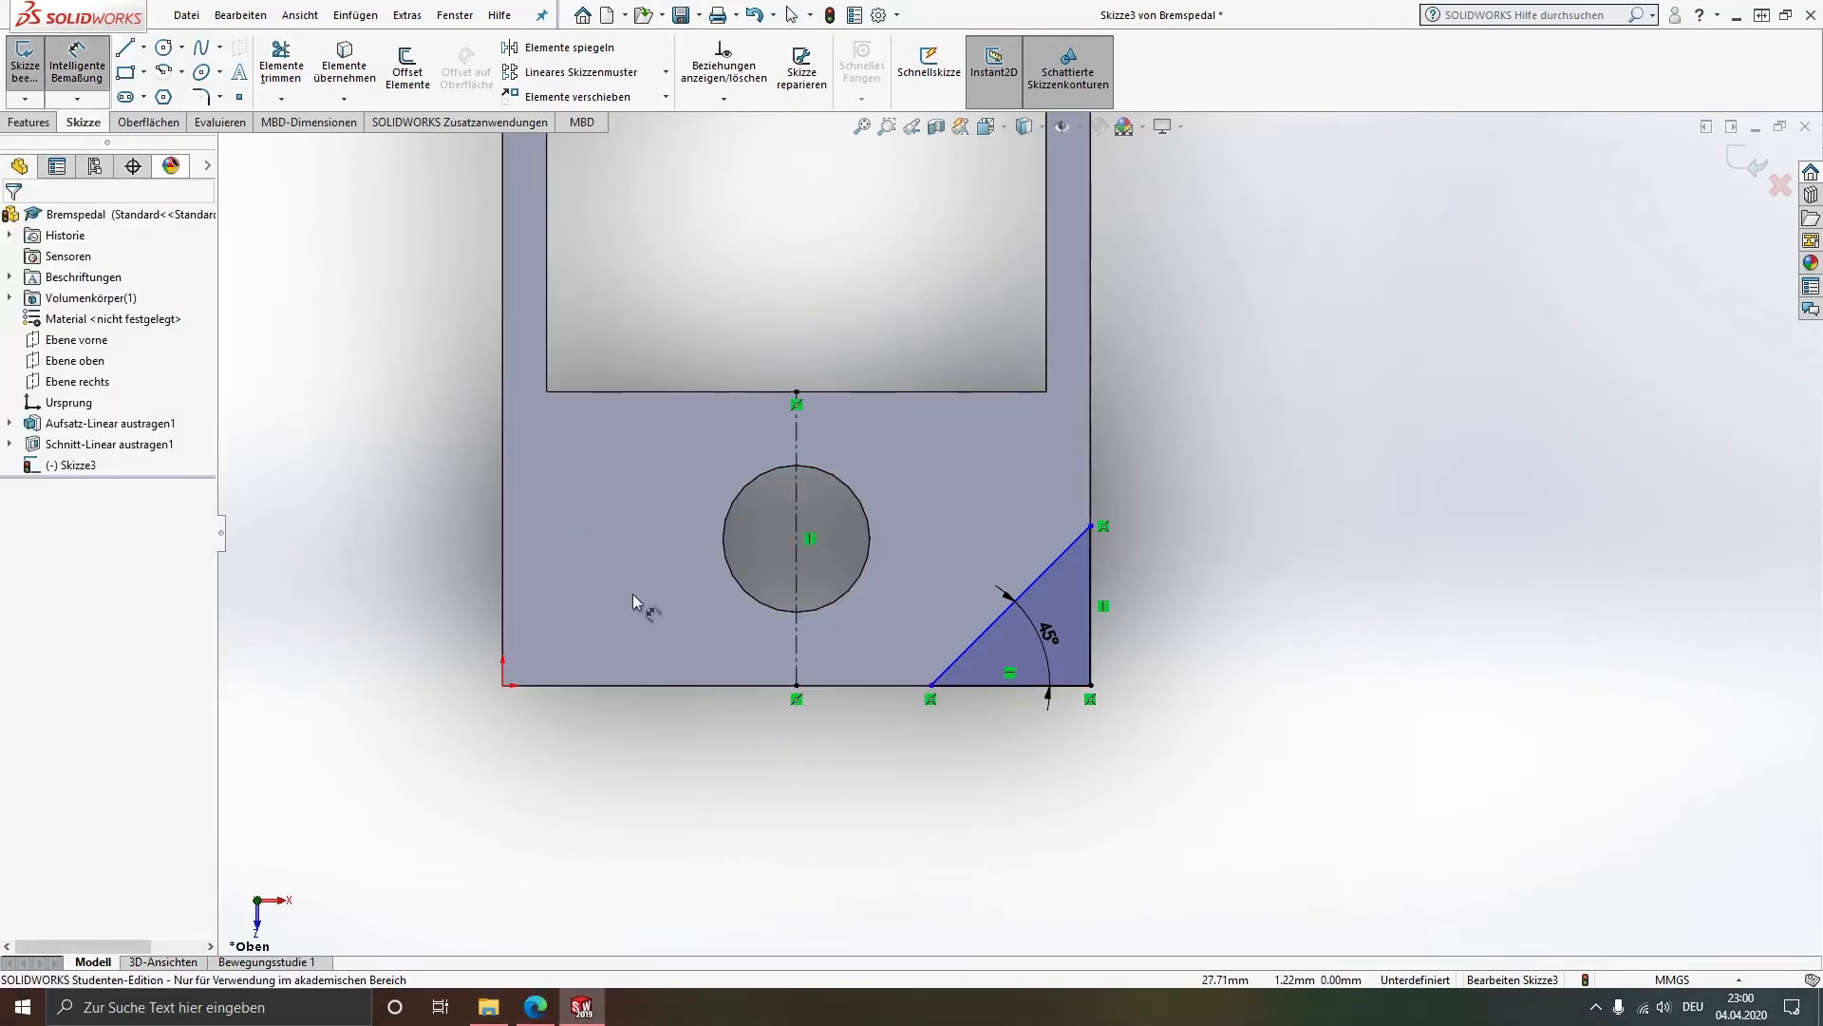
pyautogui.click(798, 673)
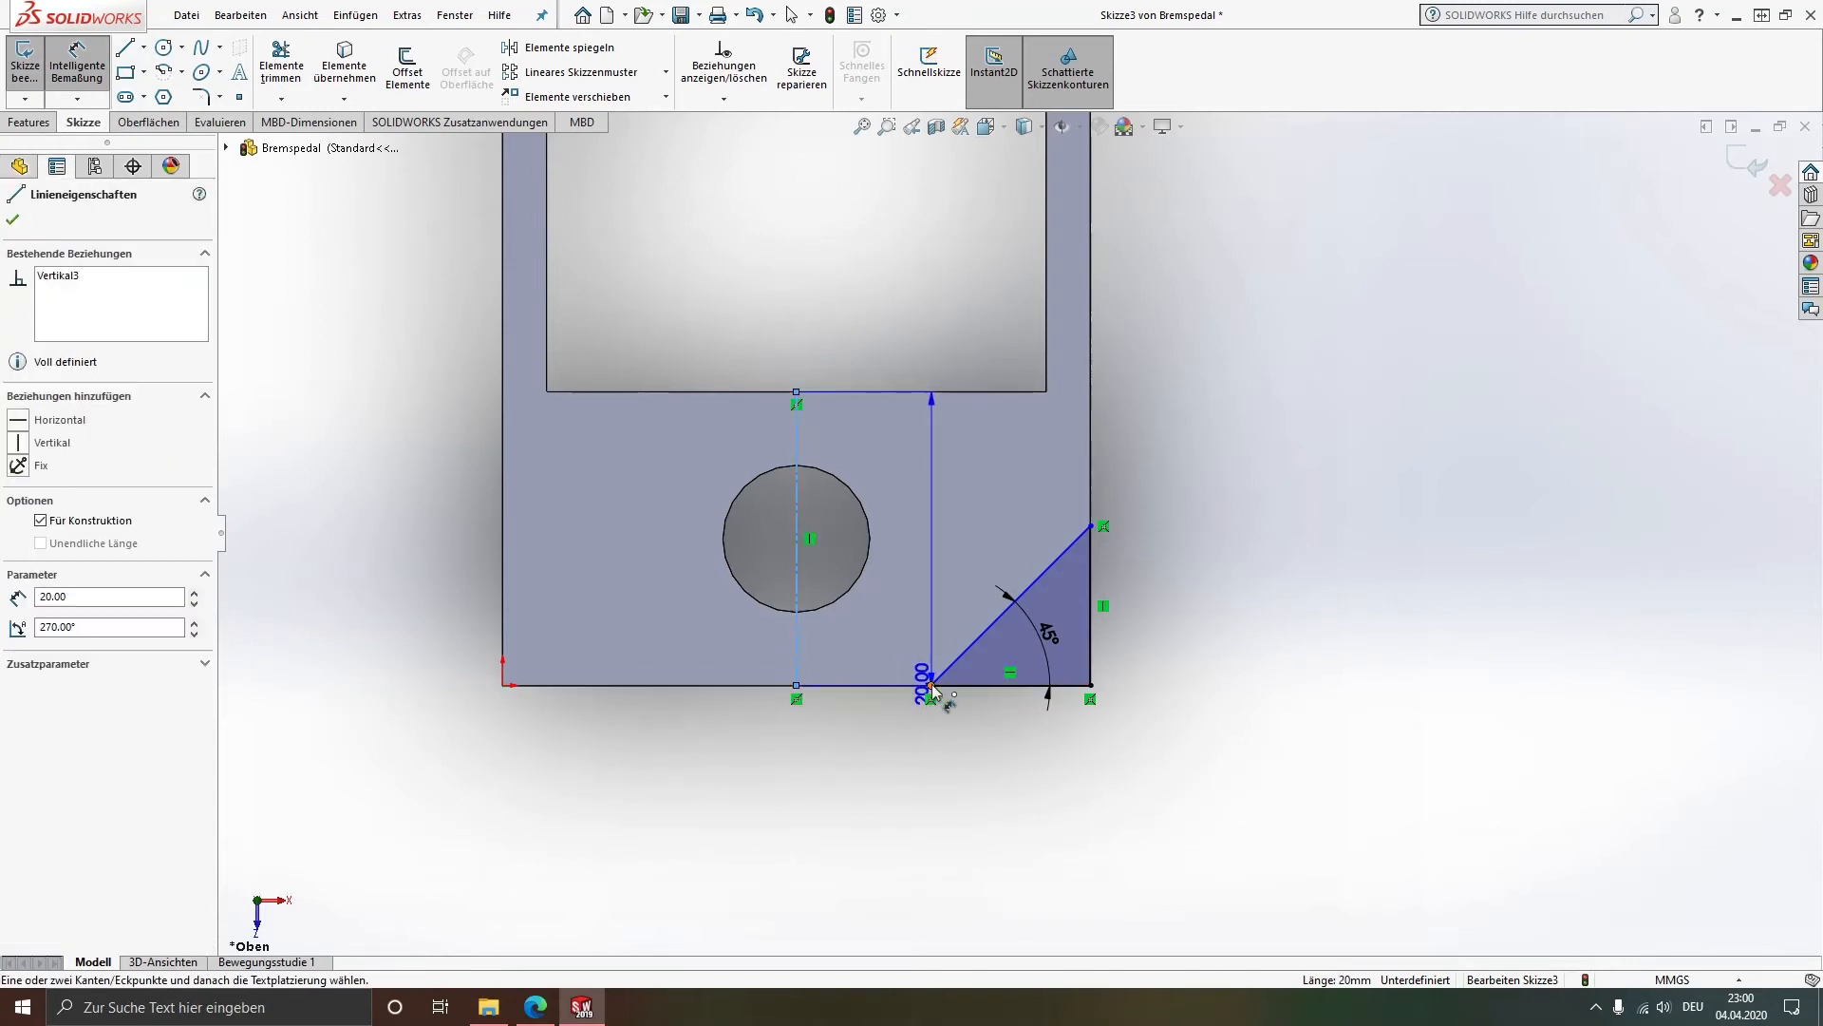
pyautogui.click(932, 685)
pyautogui.click(868, 764)
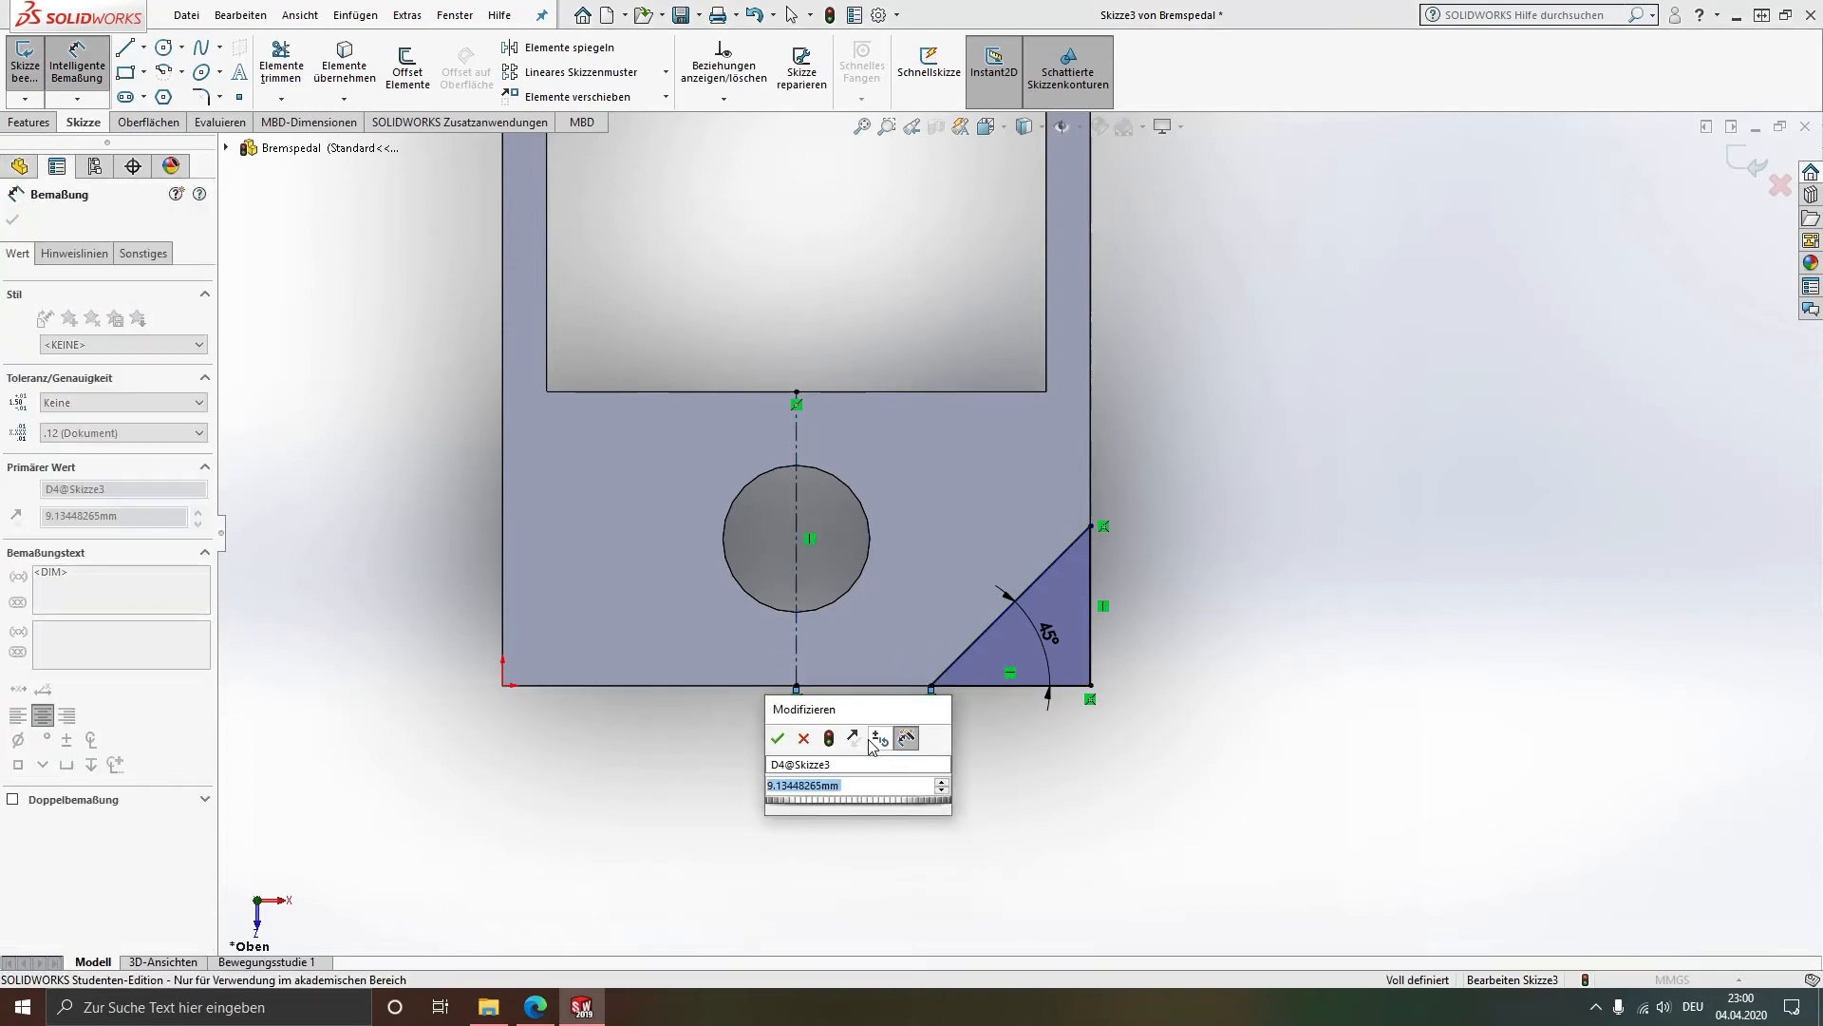
pyautogui.write('5')
pyautogui.press('Return')
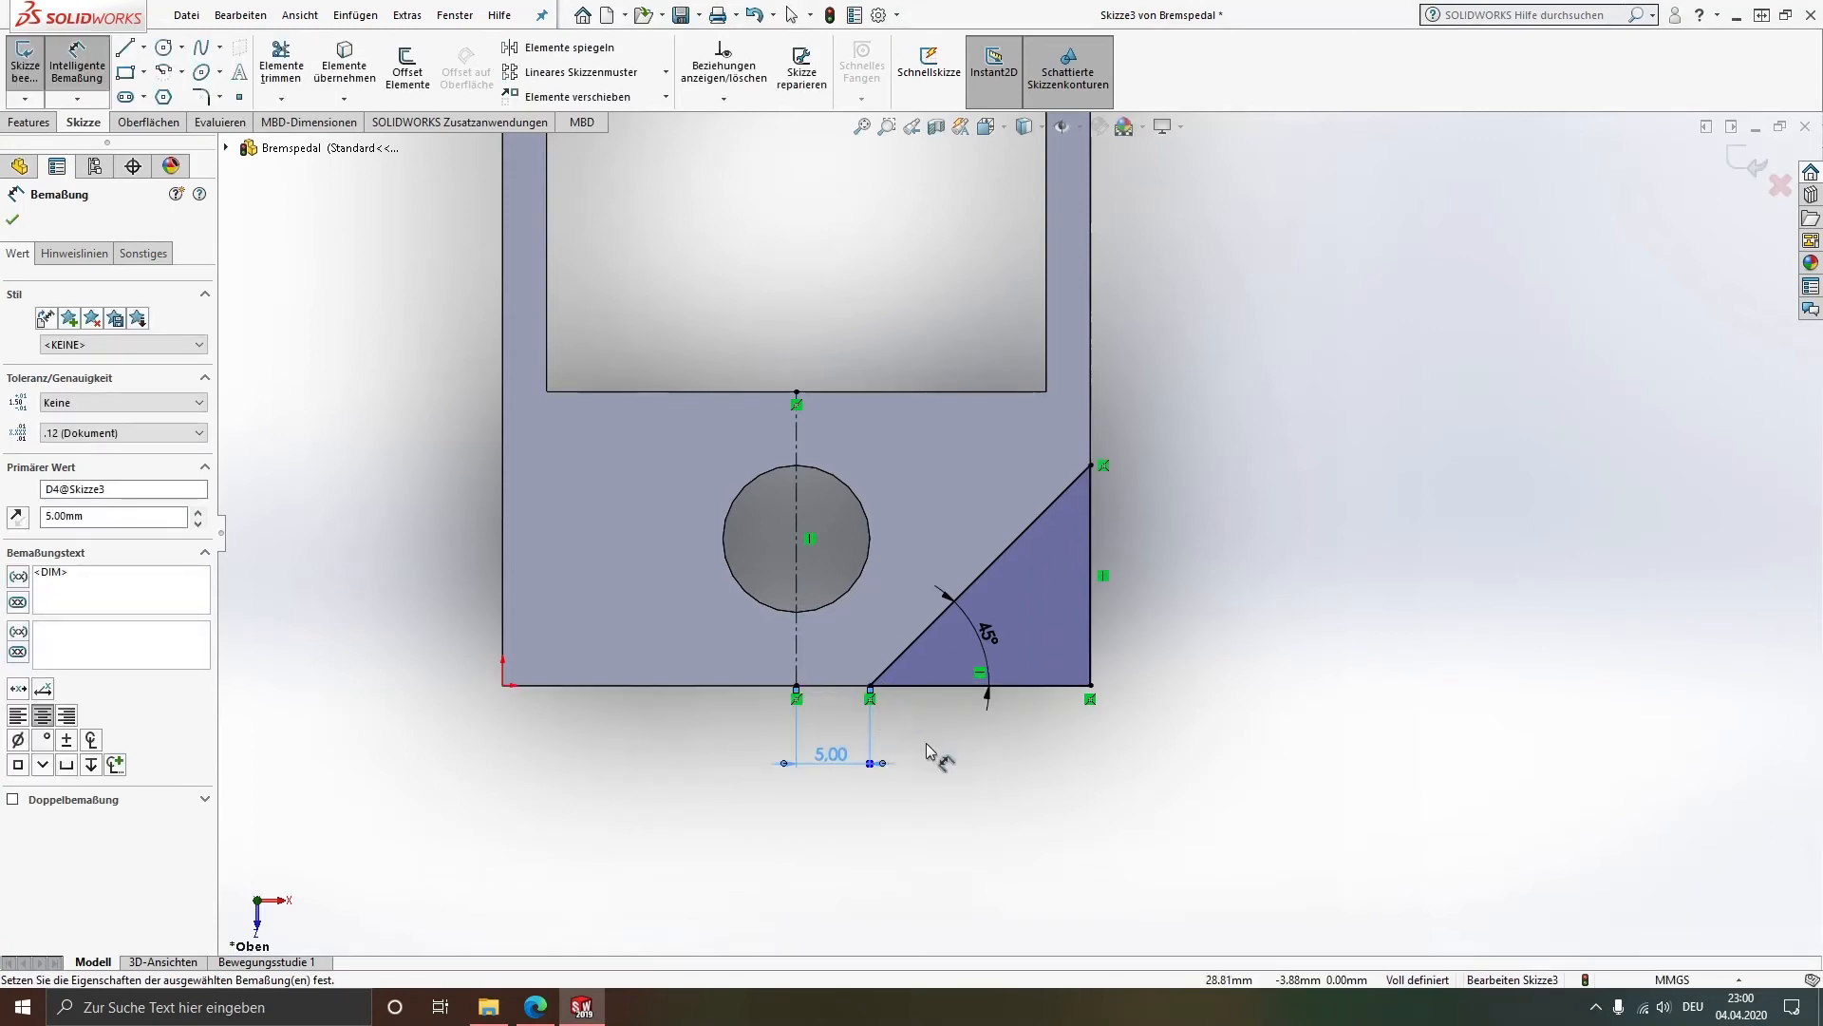
pyautogui.press('Escape')
pyautogui.press('Escape')
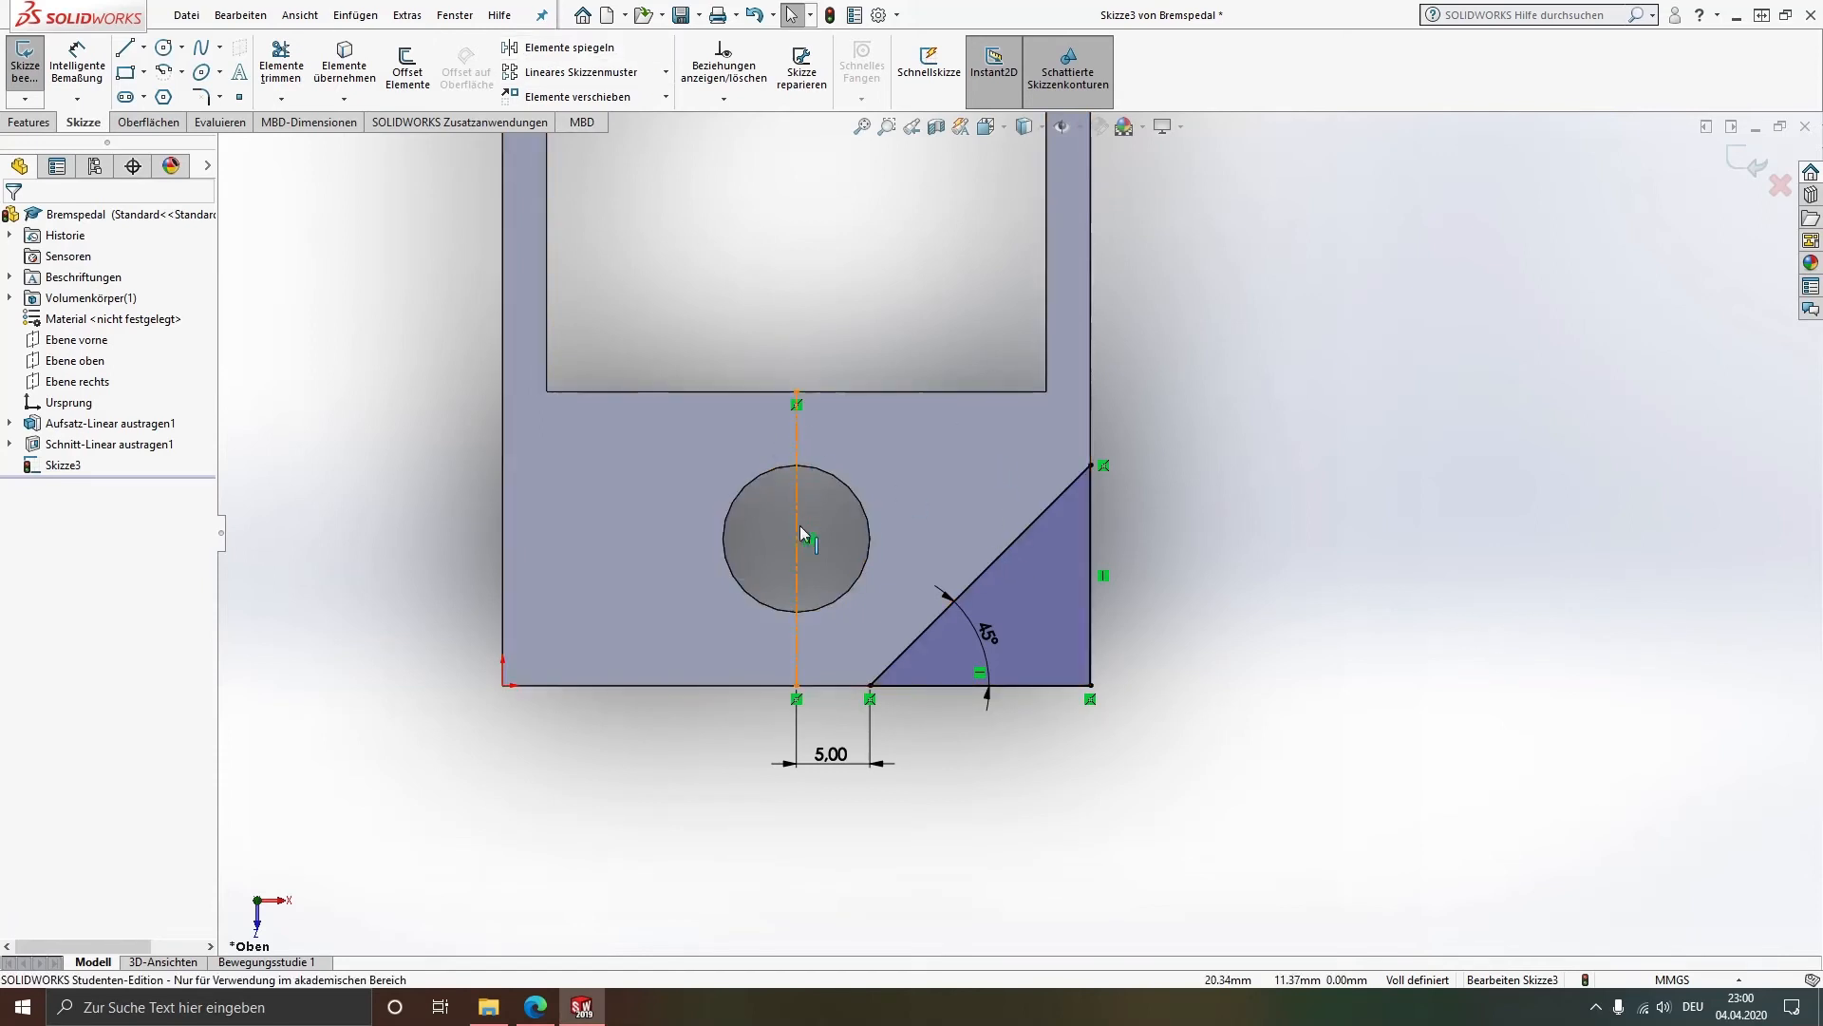
# Step: Mirror the lower triangle's three lines about the vertical centreline, keeping the original lines as a copy
pyautogui.click(1035, 519)
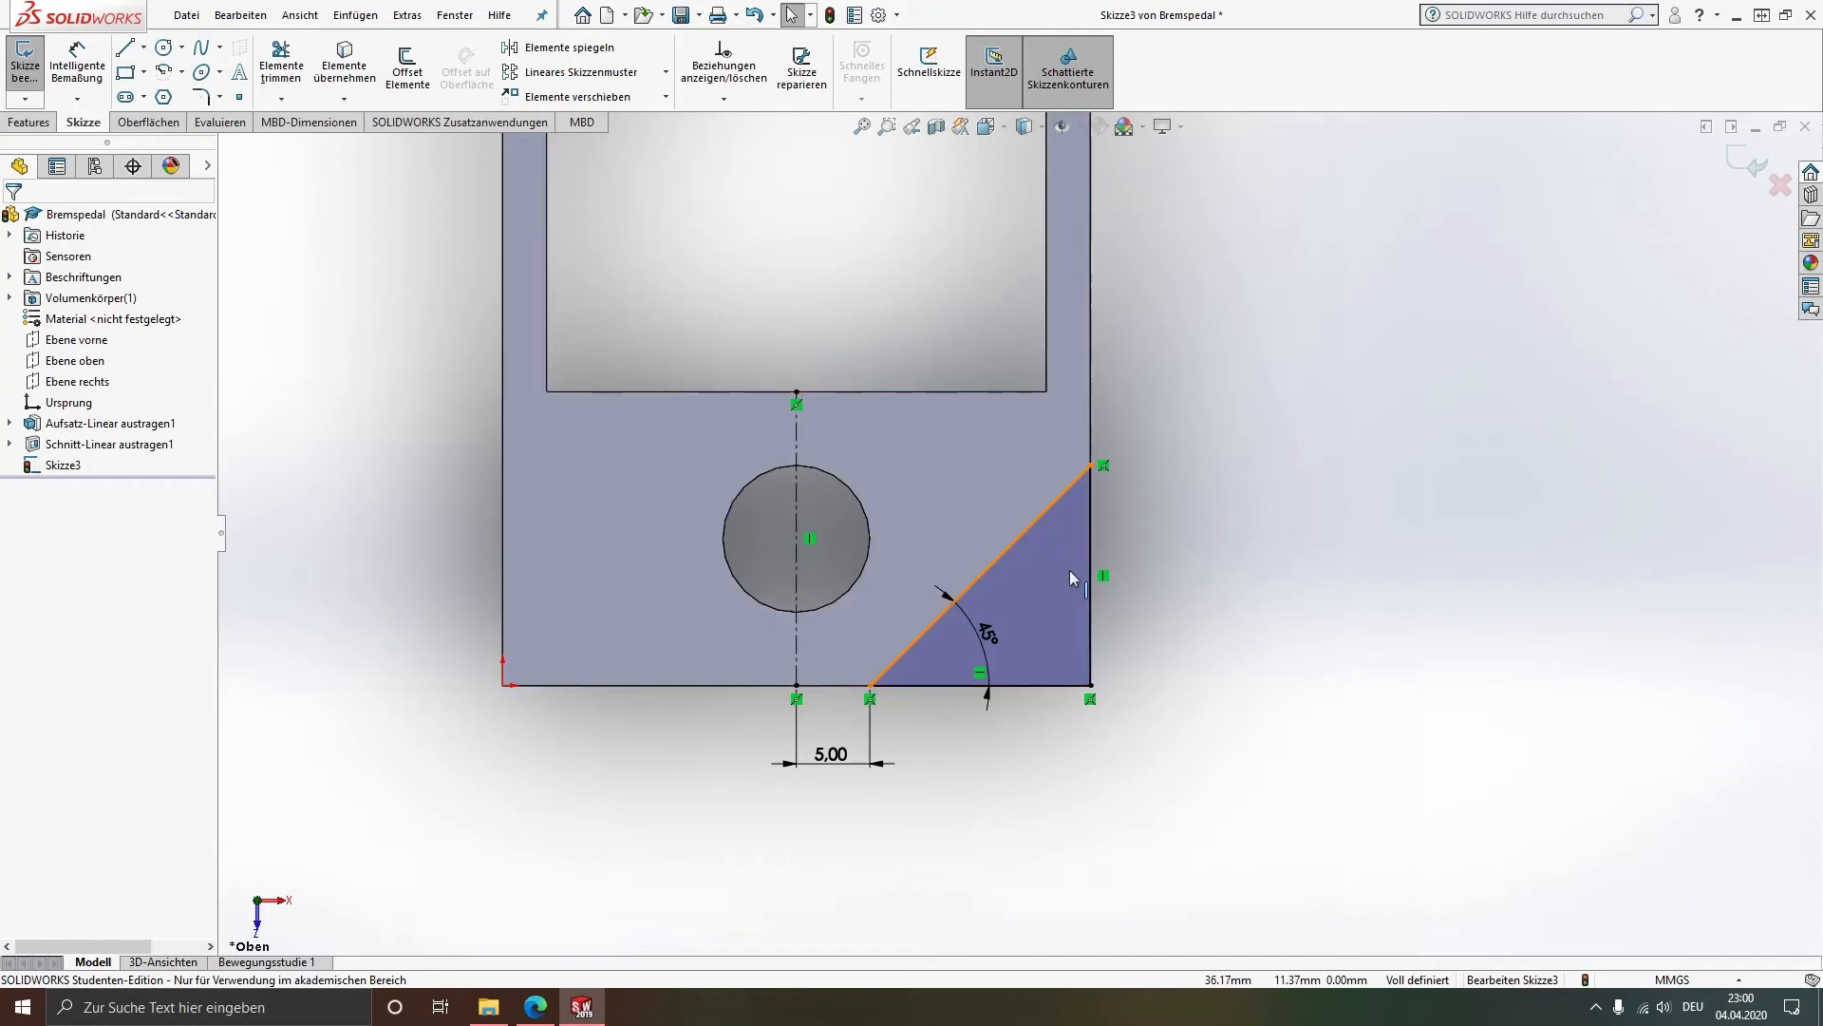
pyautogui.keyDown('ctrl'); pyautogui.click(1090, 537); pyautogui.keyUp('ctrl')
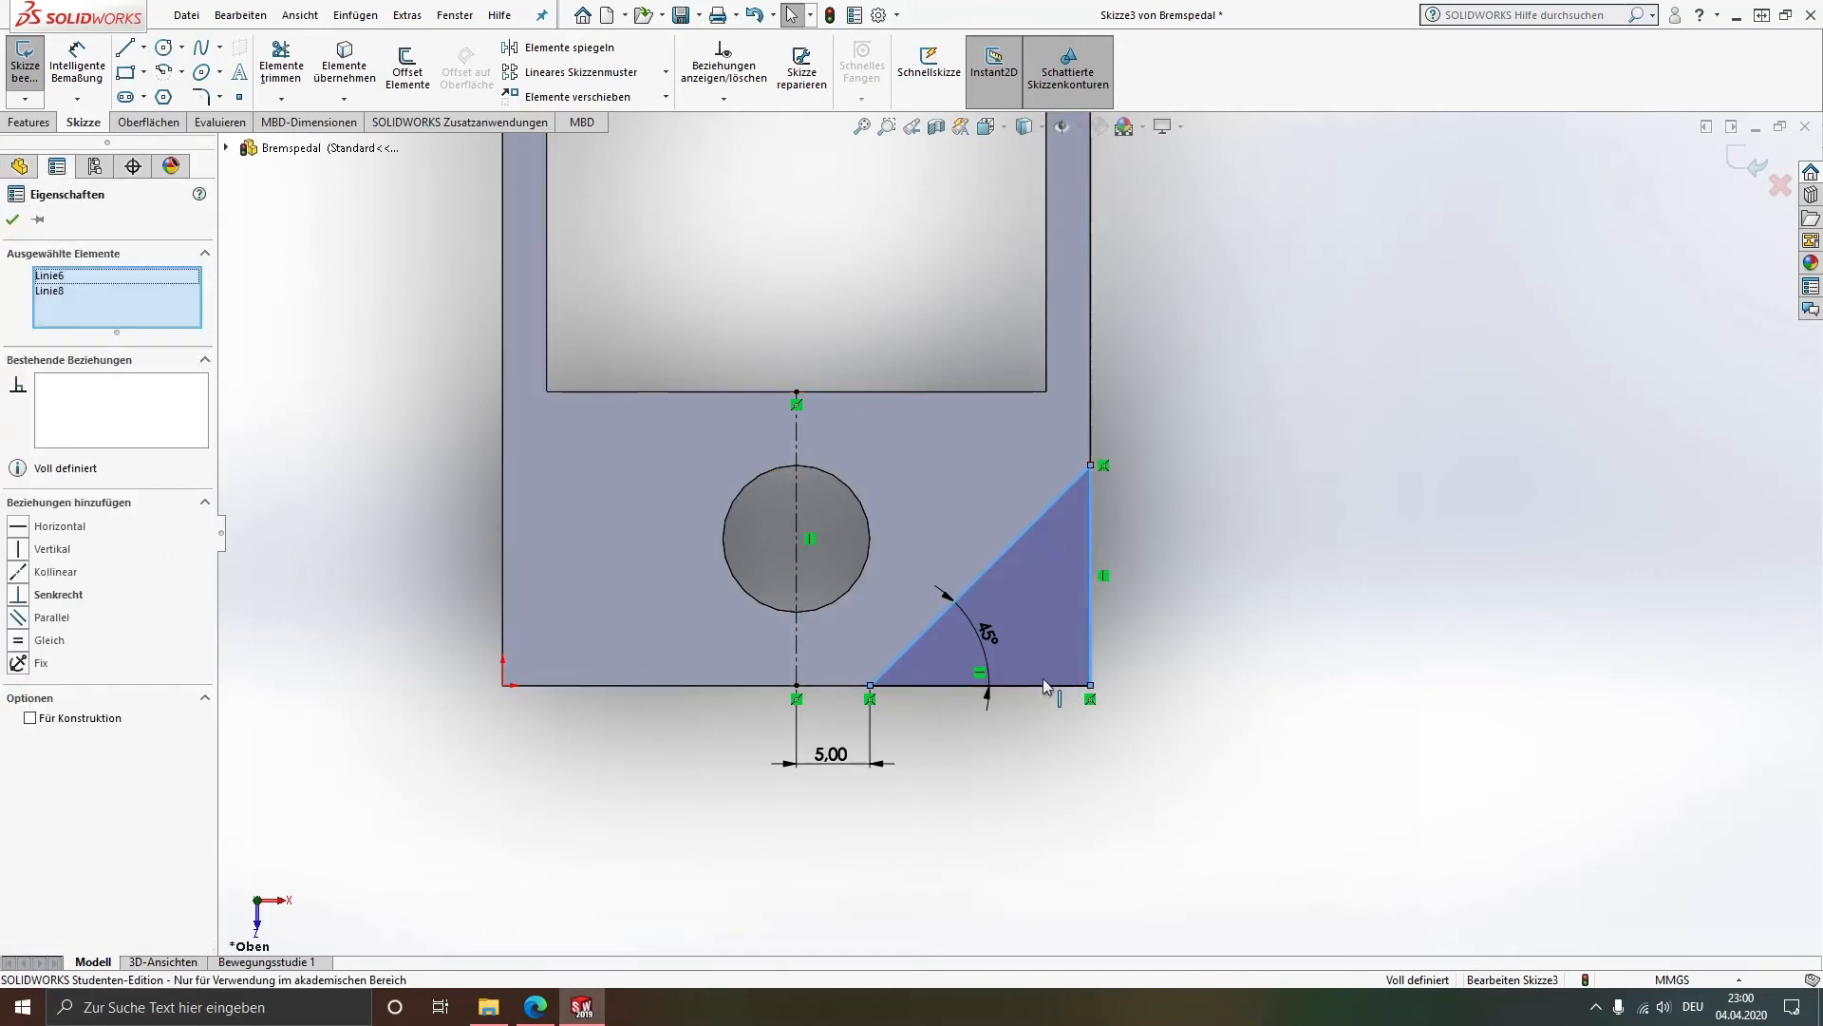
pyautogui.keyDown('ctrl'); pyautogui.click(1054, 685); pyautogui.keyUp('ctrl')
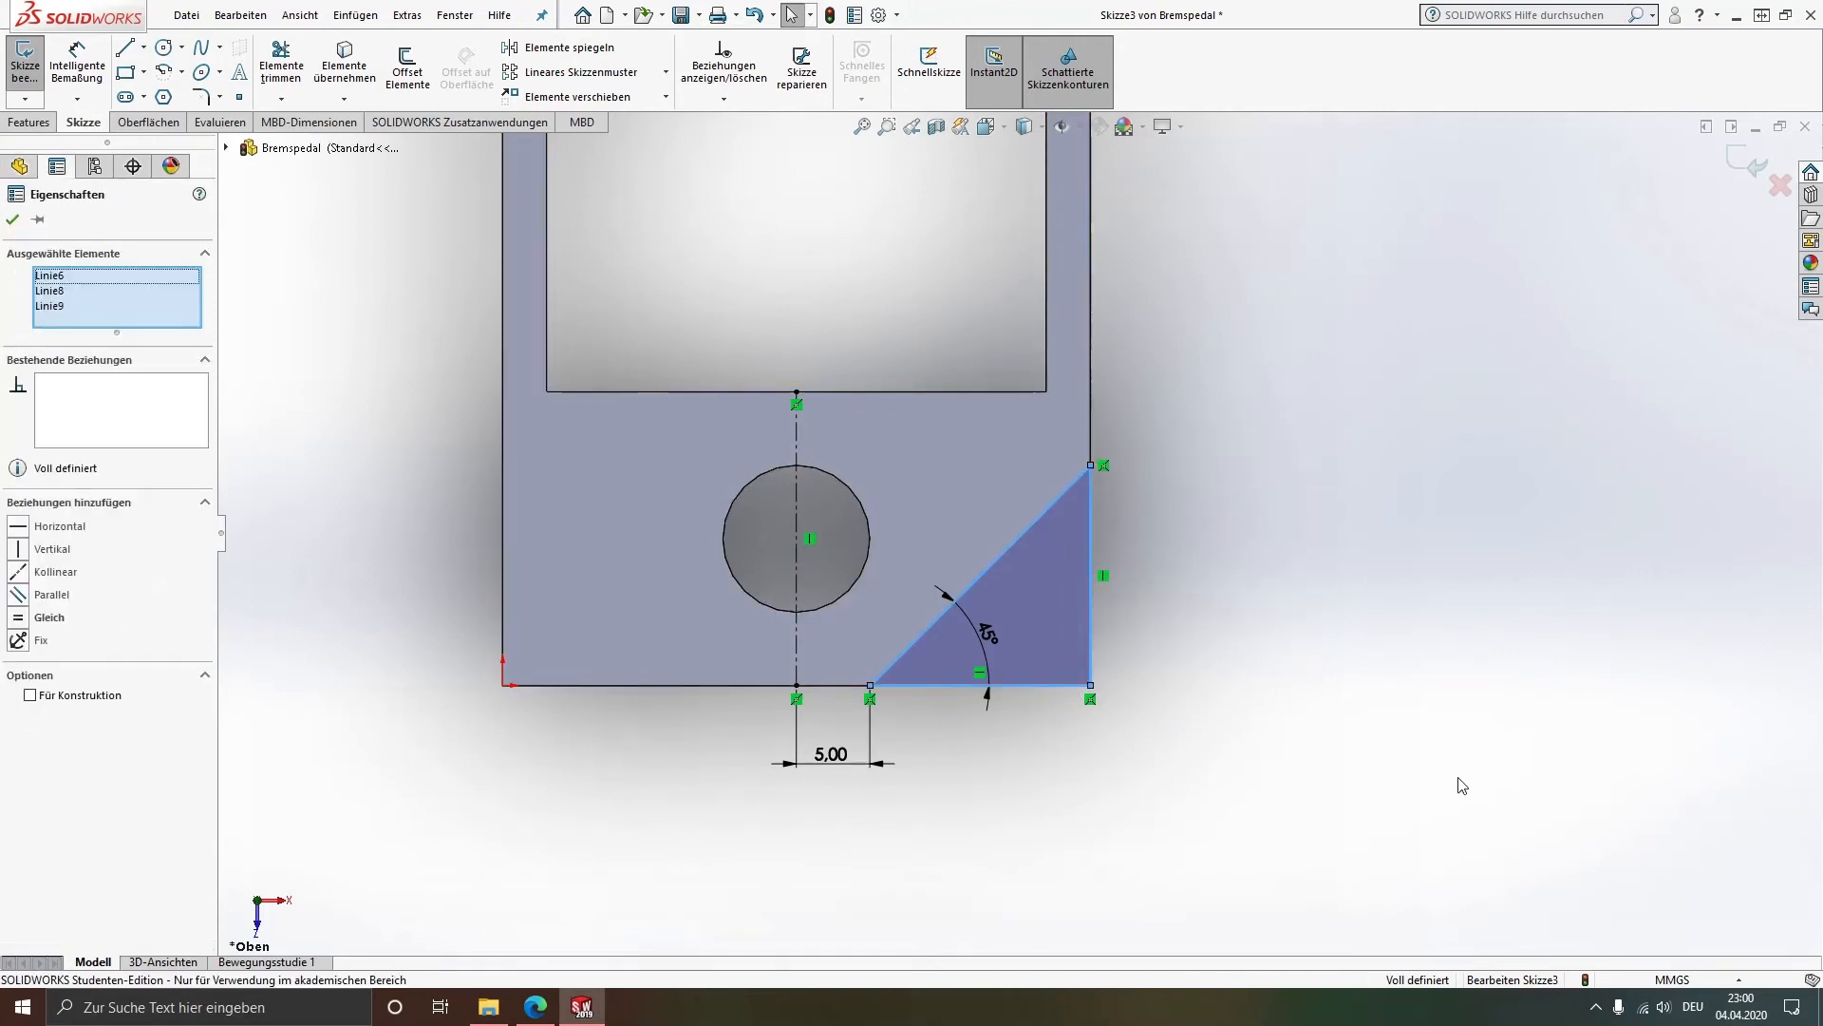
pyautogui.click(559, 49)
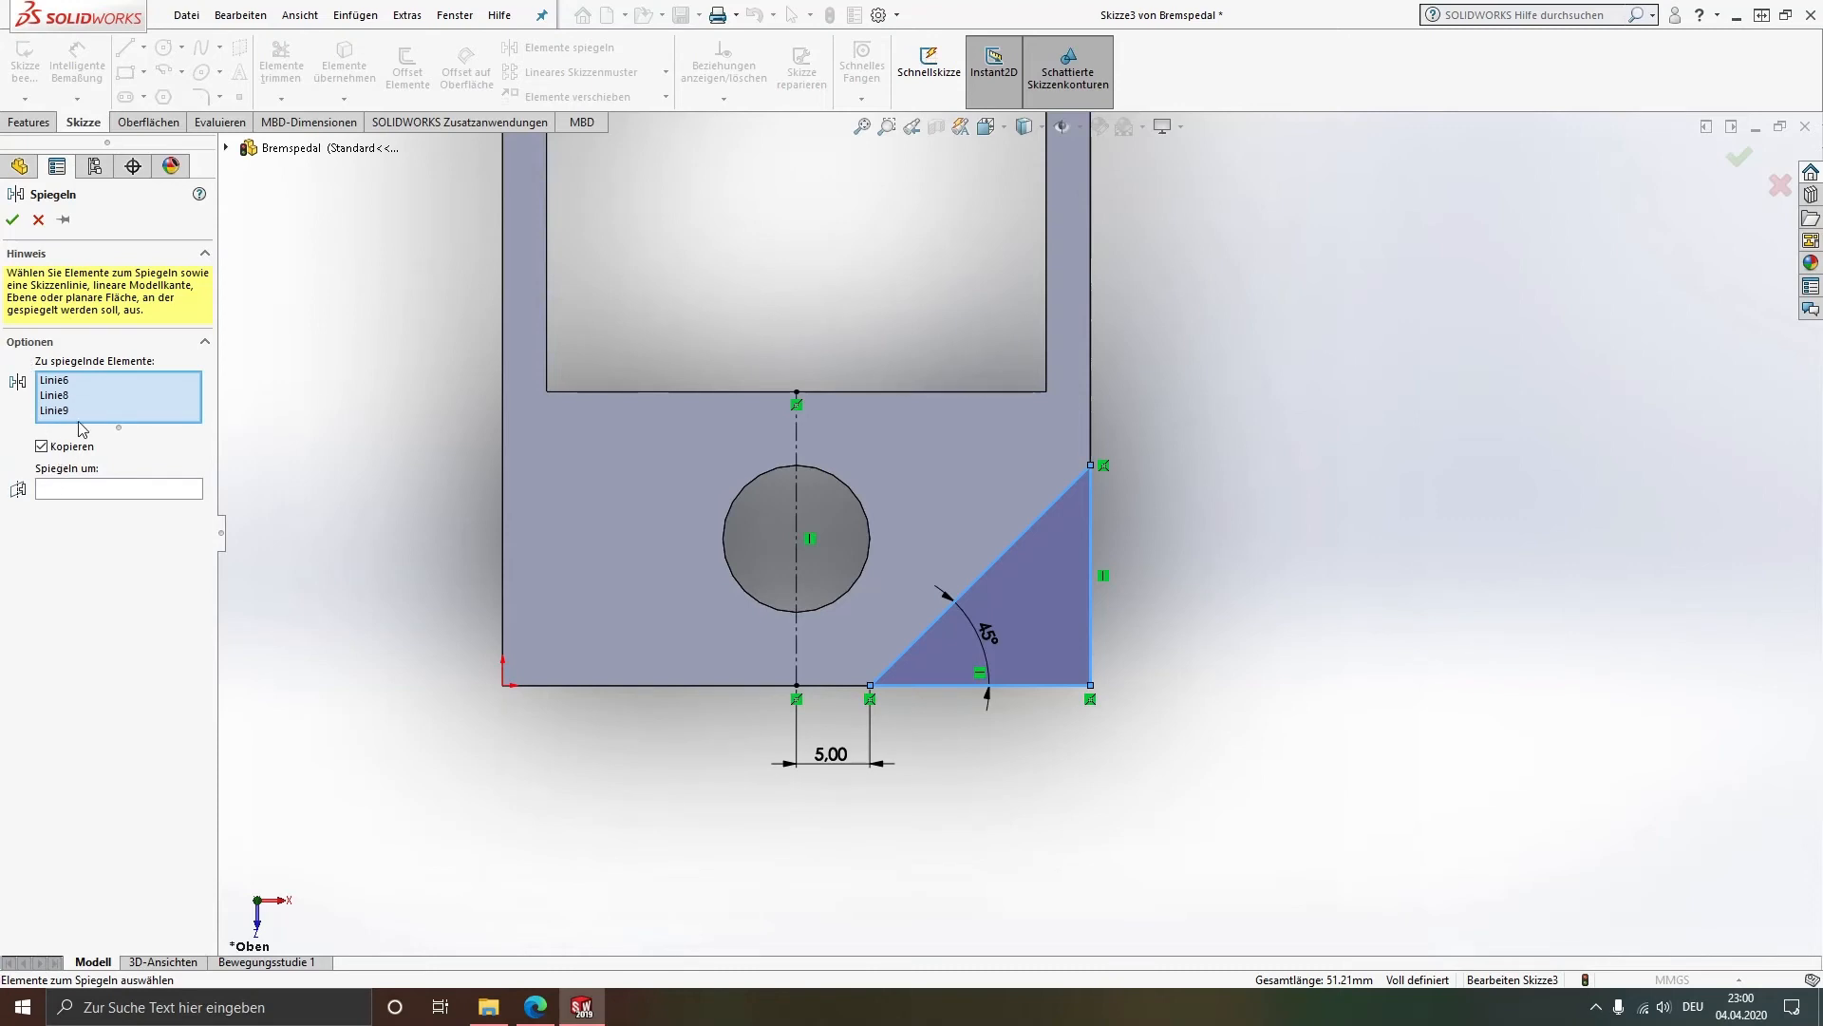
pyautogui.click(82, 490)
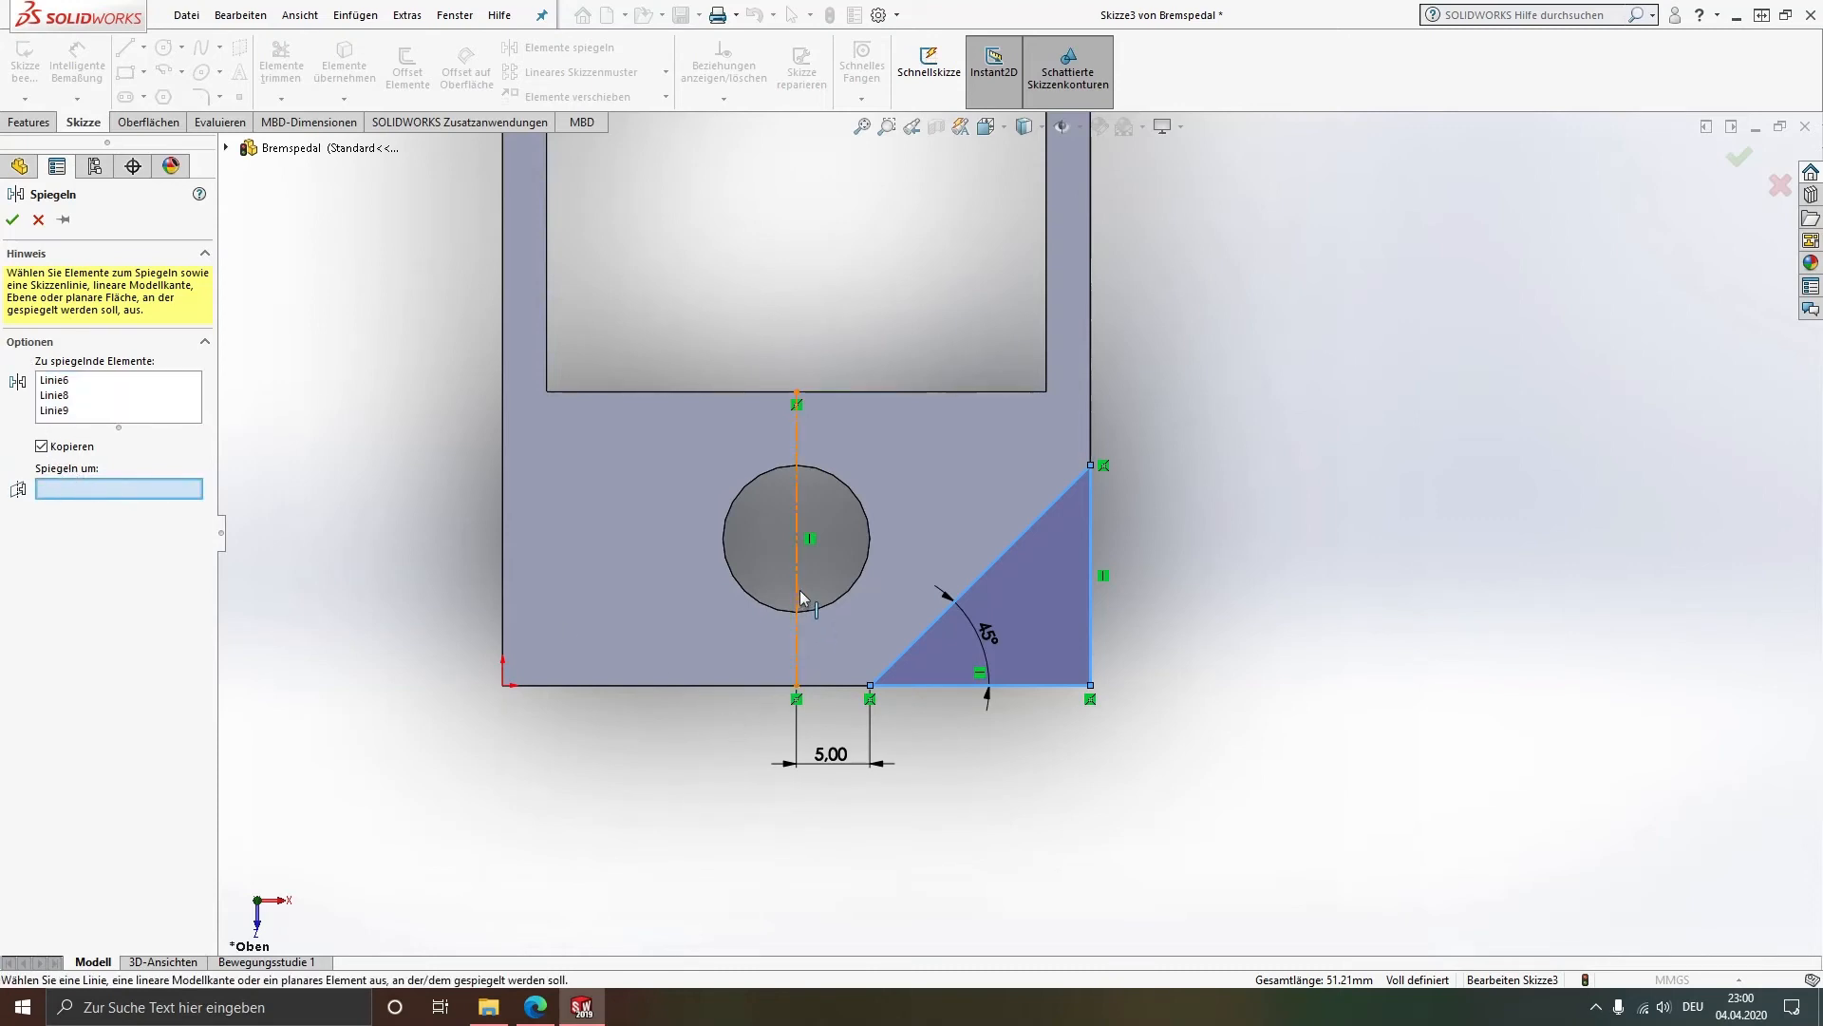
pyautogui.click(795, 678)
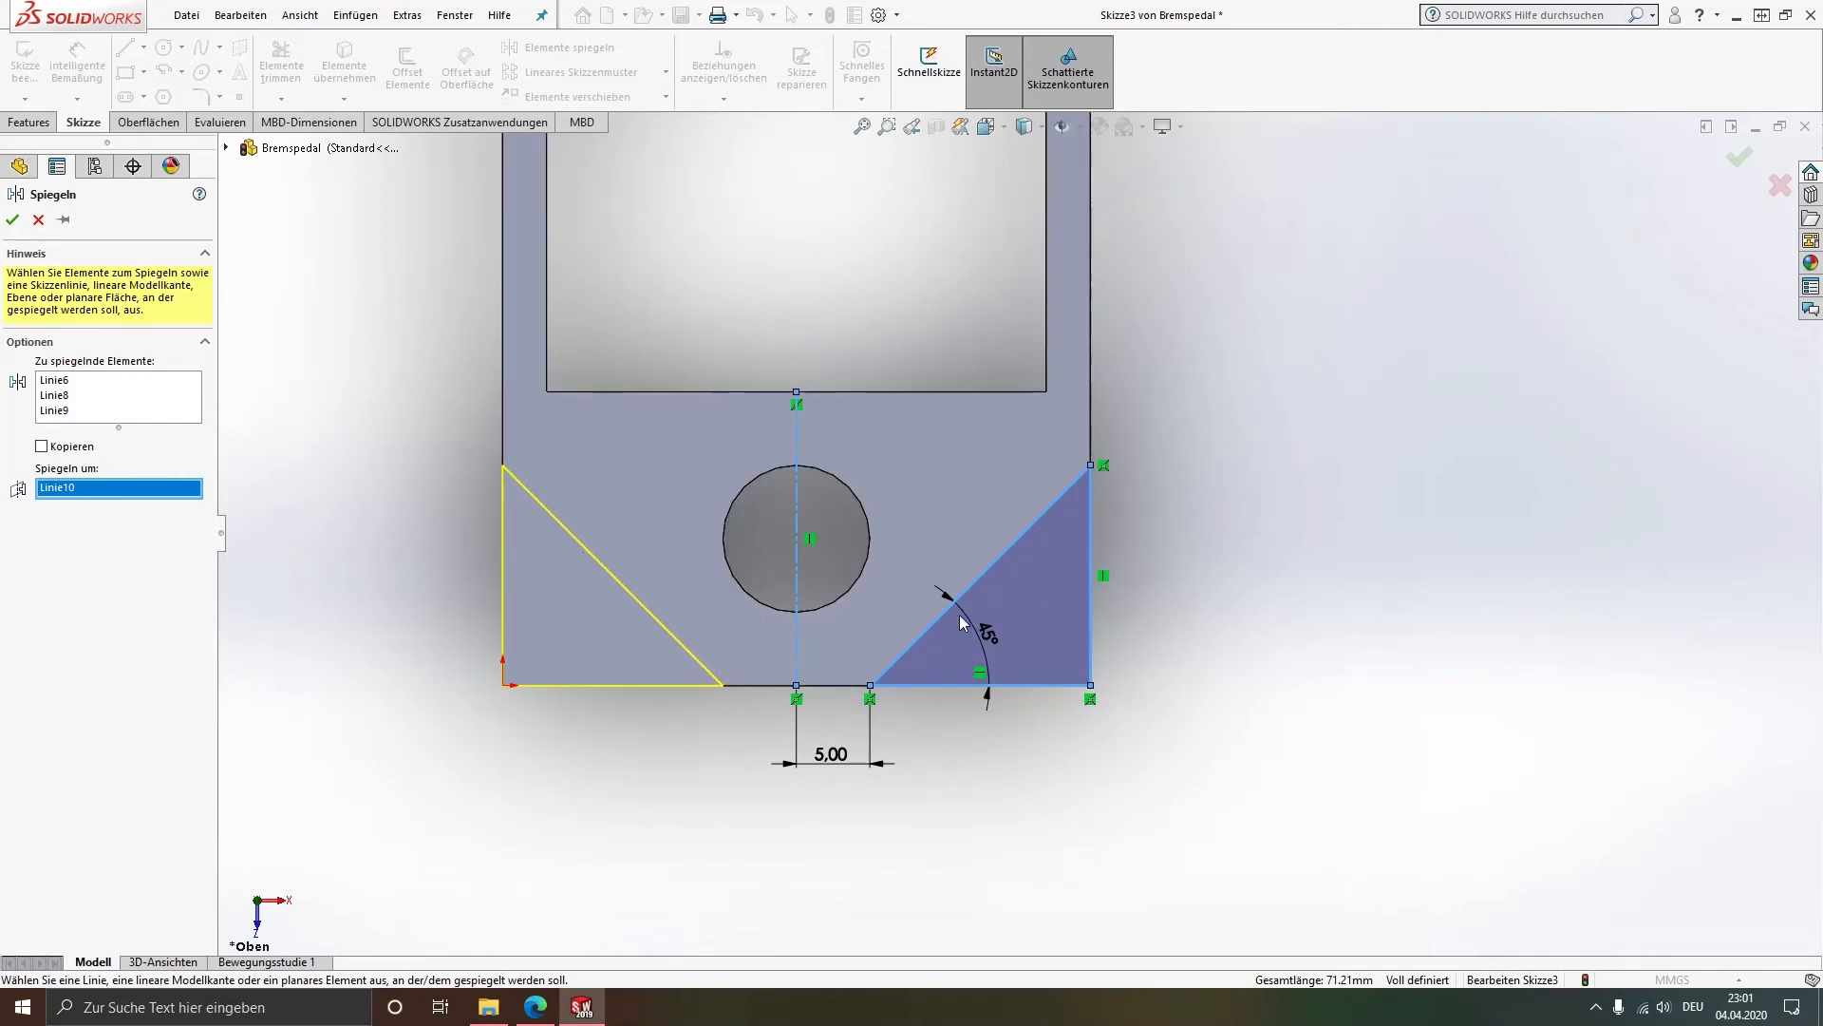
pyautogui.click(41, 445)
pyautogui.click(12, 219)
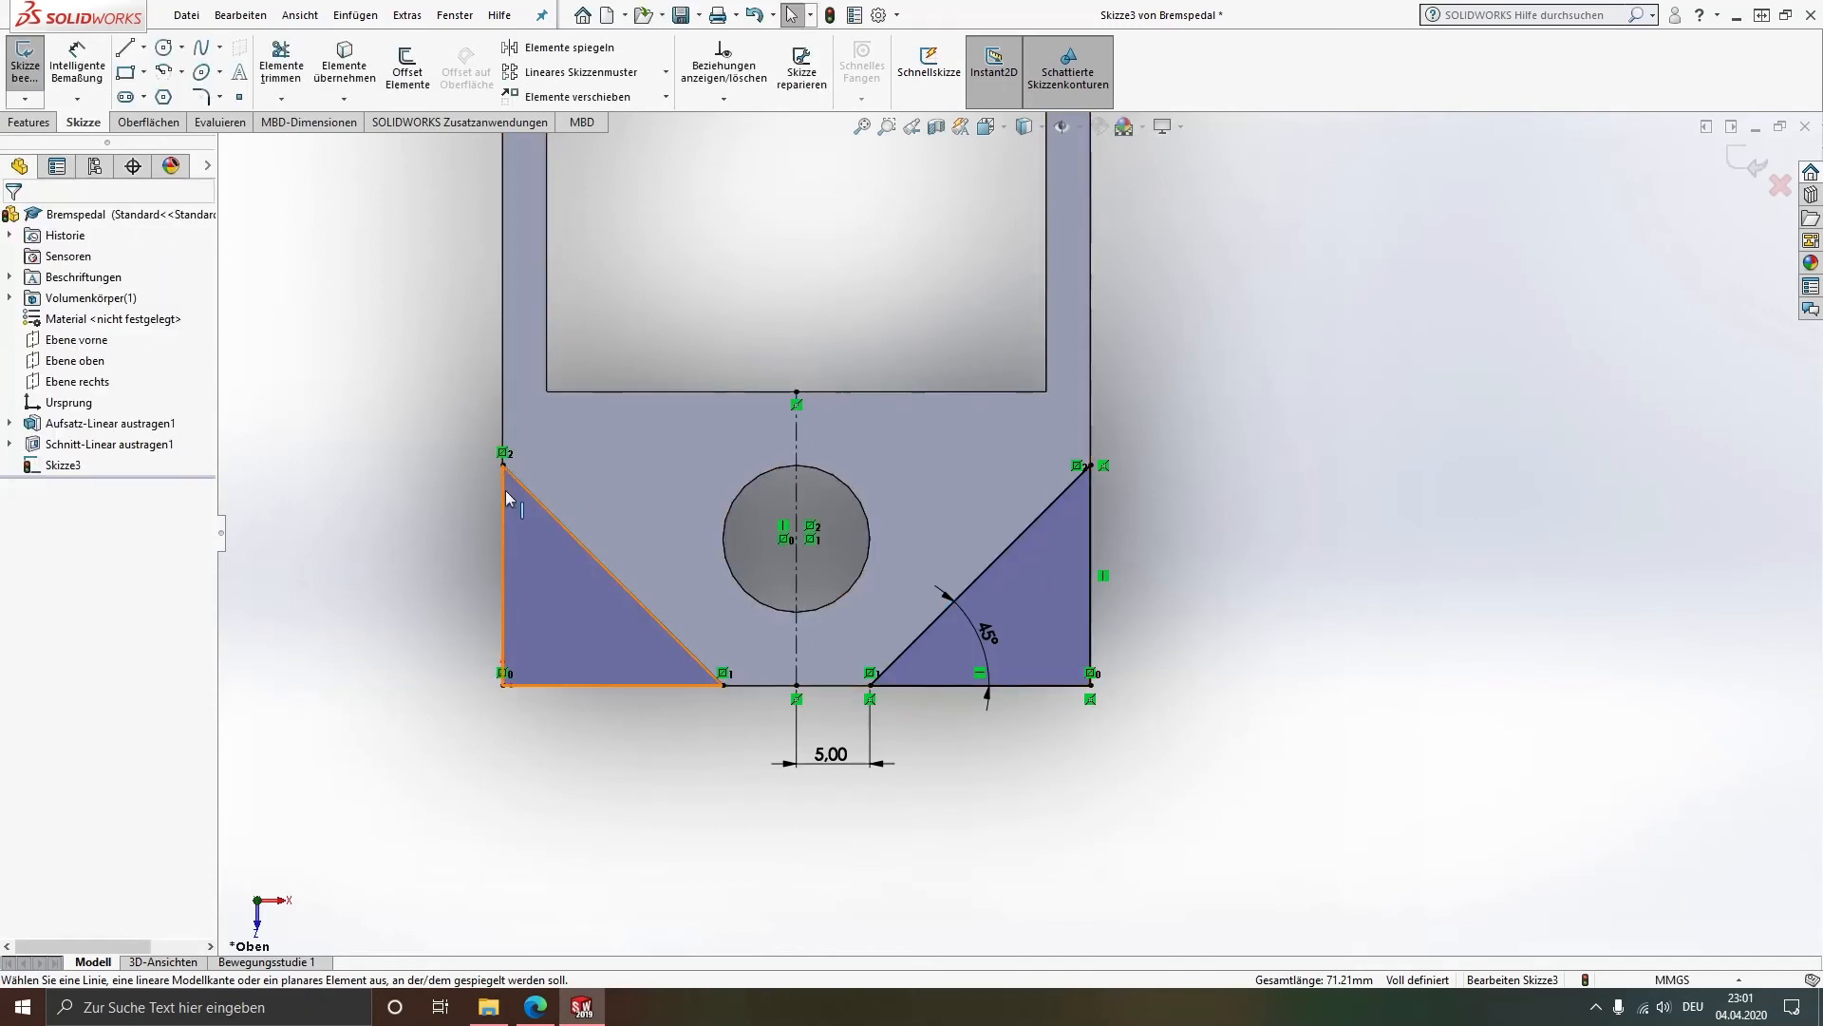
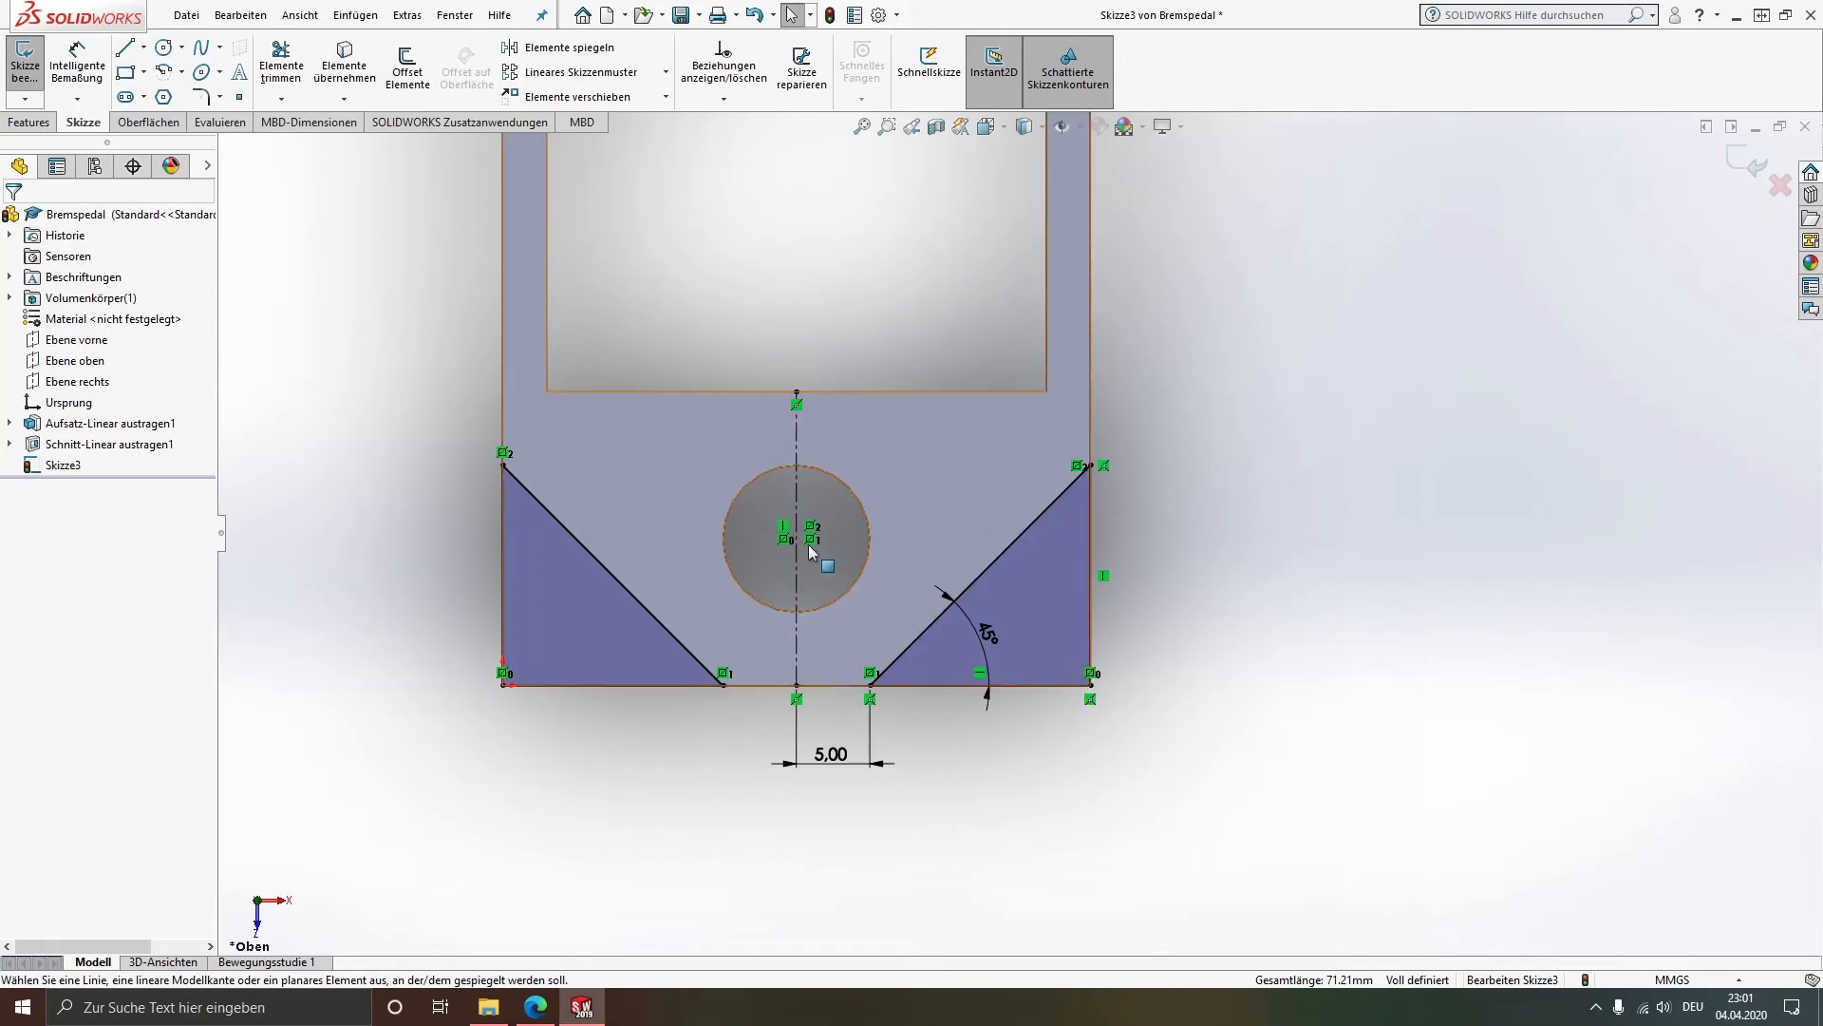
# Step: Cut the three corner triangles out of the bar with an extruded cut set to Durch alles
pyautogui.scroll(3, 858, 520)
pyautogui.scroll(5, 949, 446)
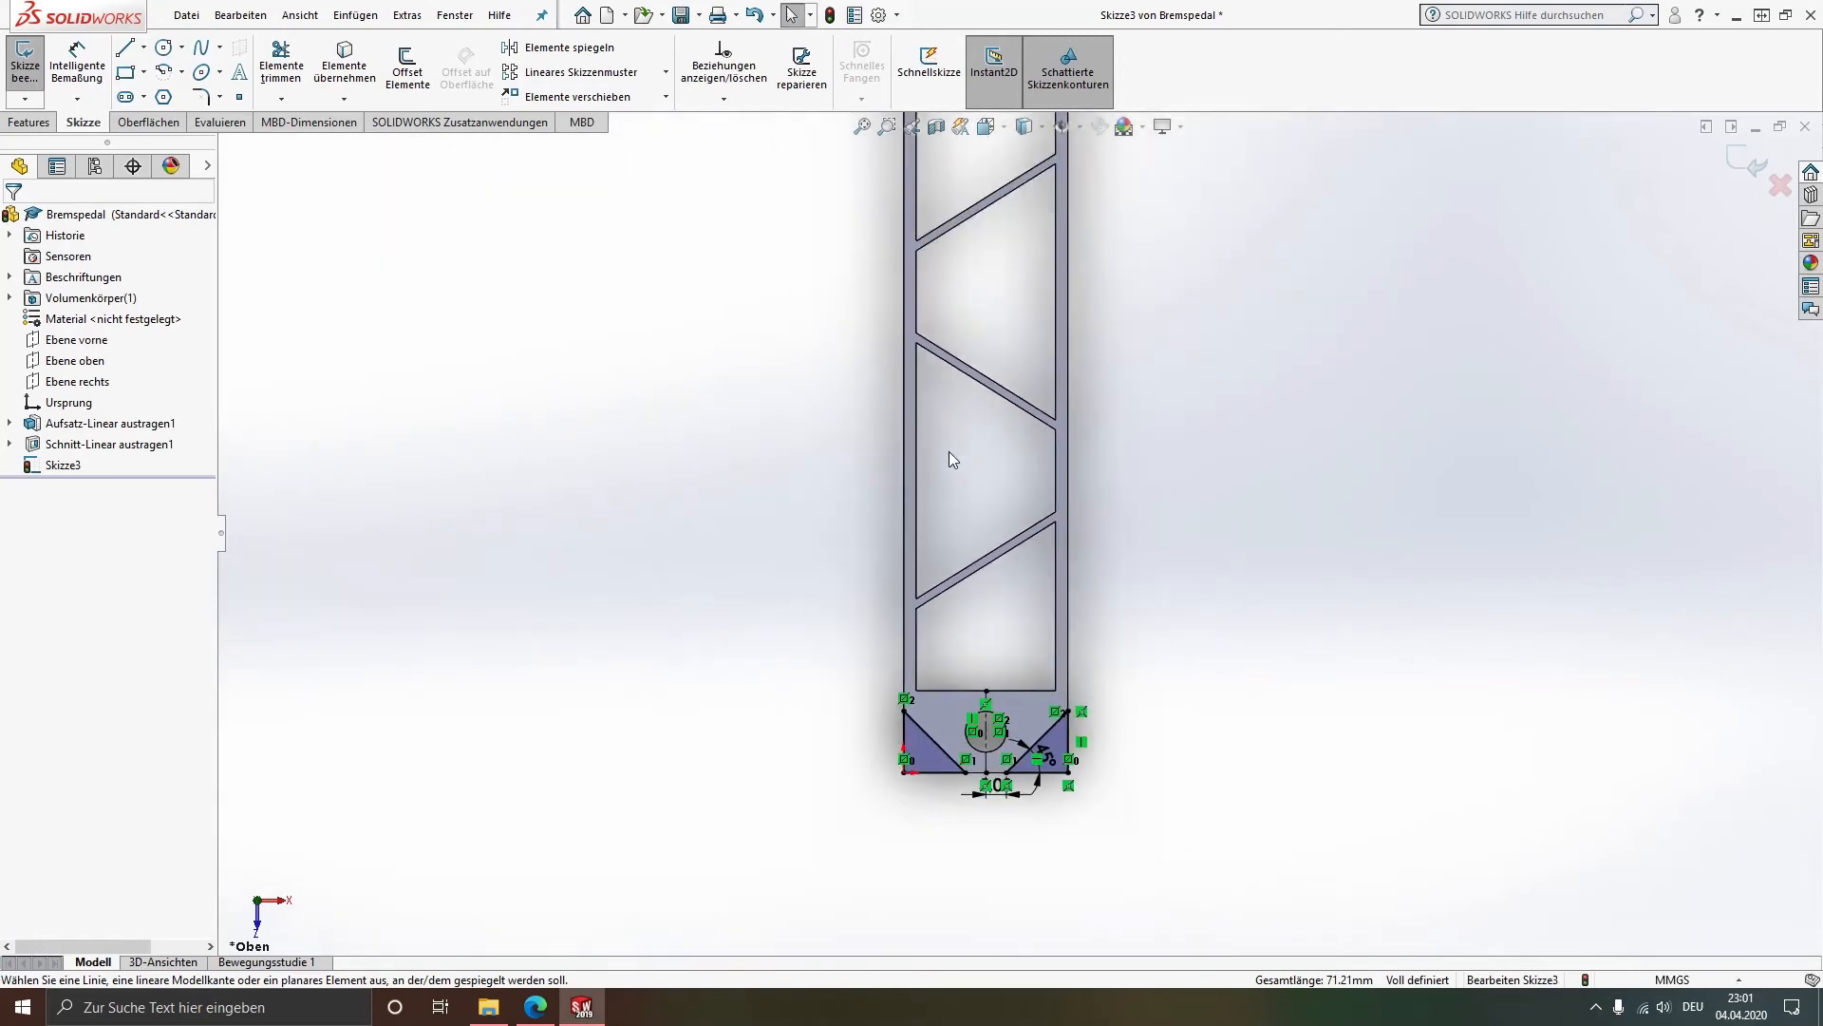
pyautogui.keyDown('ctrl'); pyautogui.moveTo(988, 324); pyautogui.dragTo(973, 486, button='middle'); pyautogui.keyUp('ctrl')
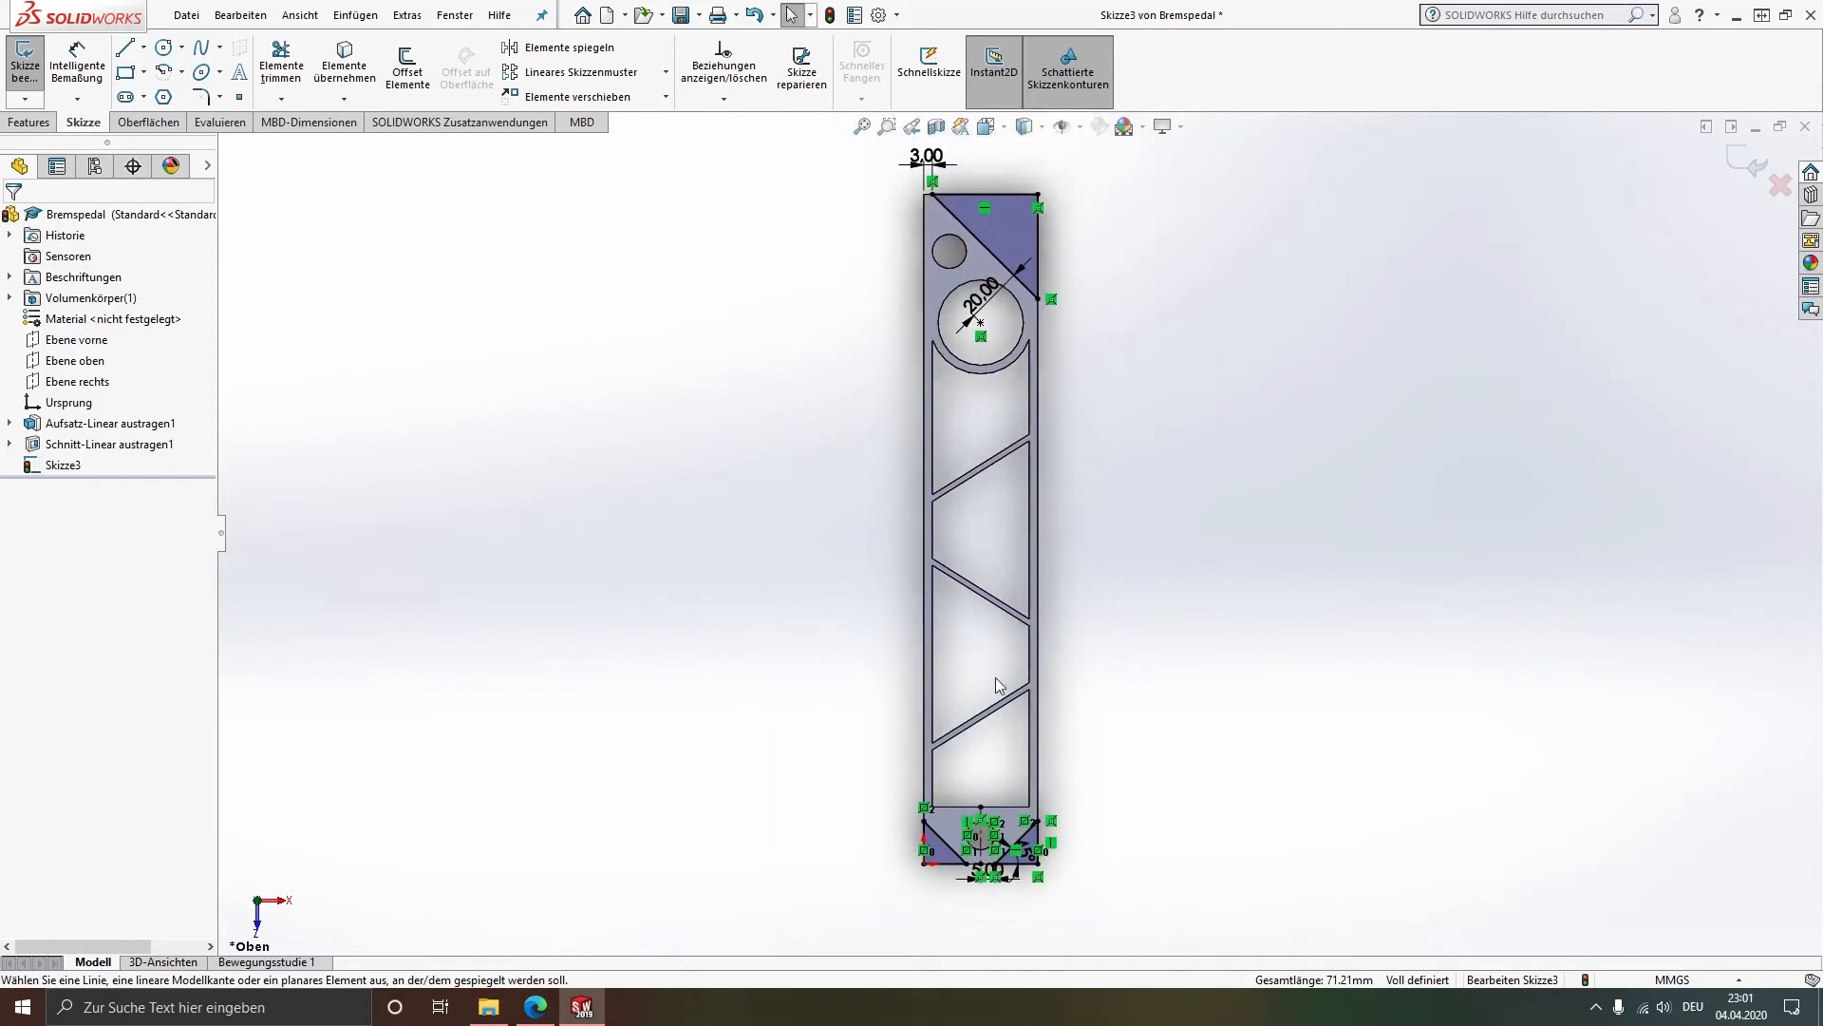
pyautogui.click(42, 122)
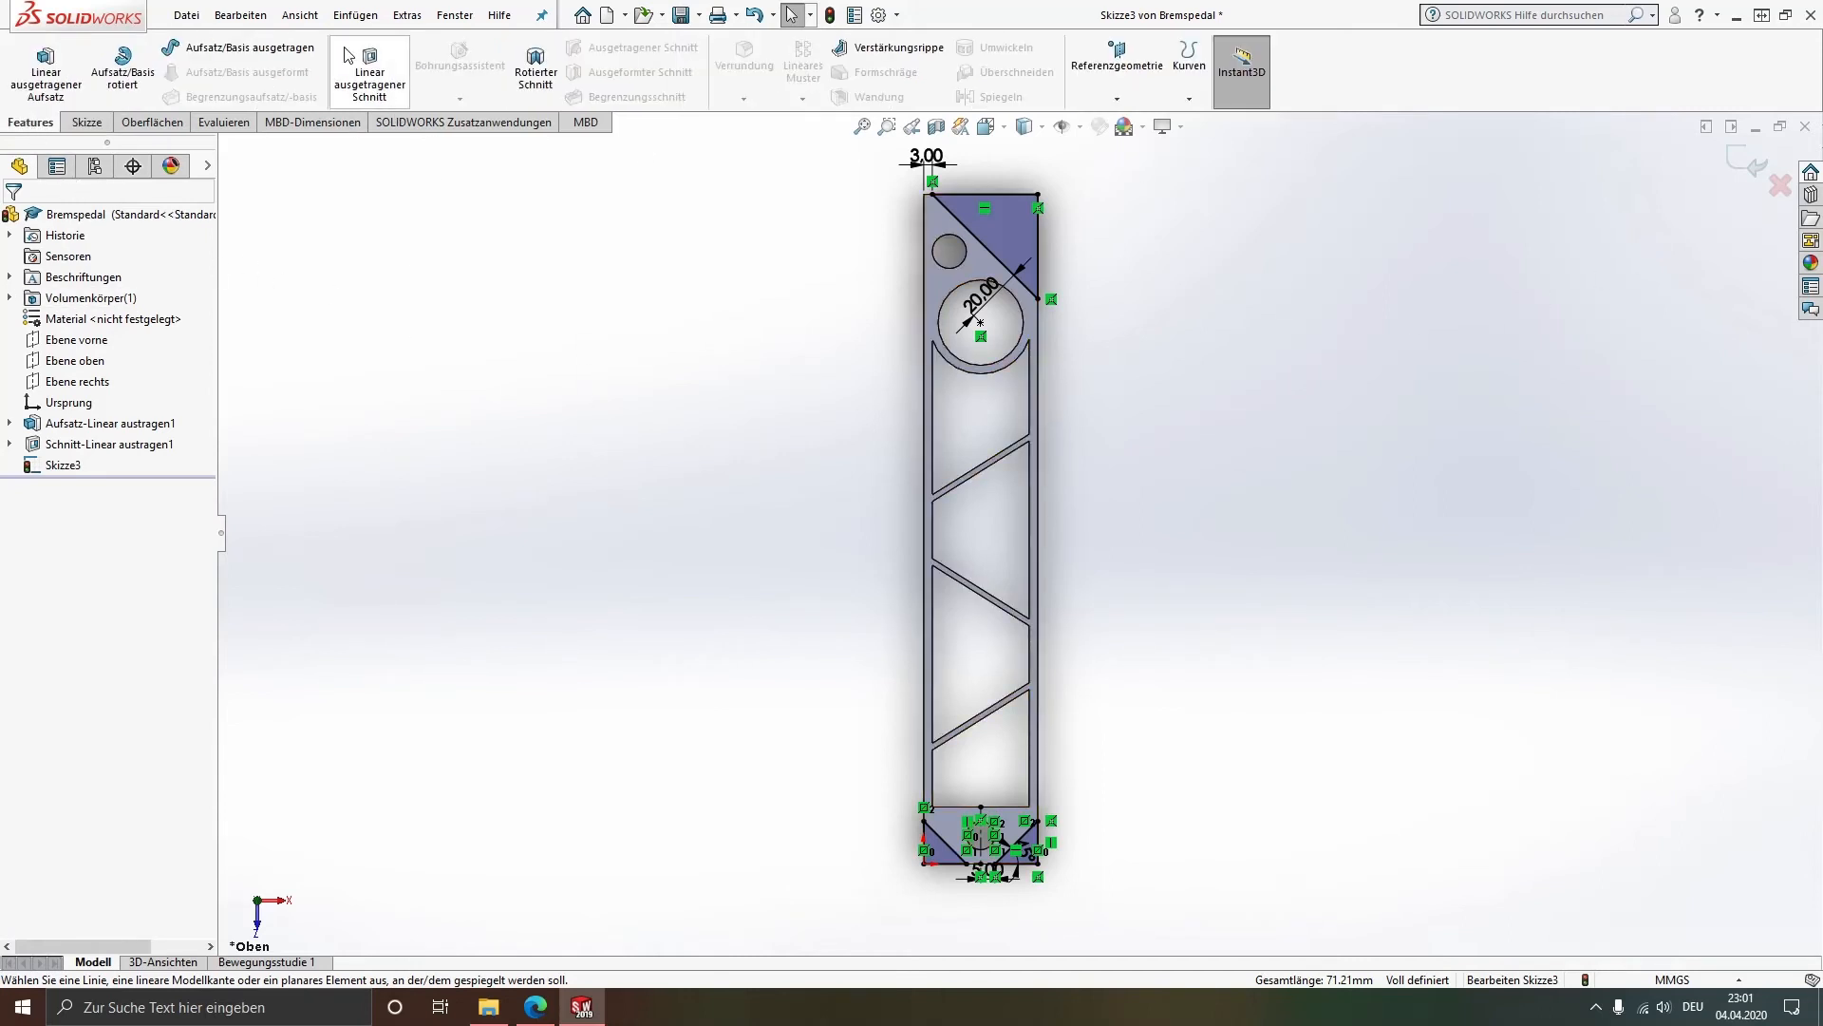
pyautogui.click(84, 128)
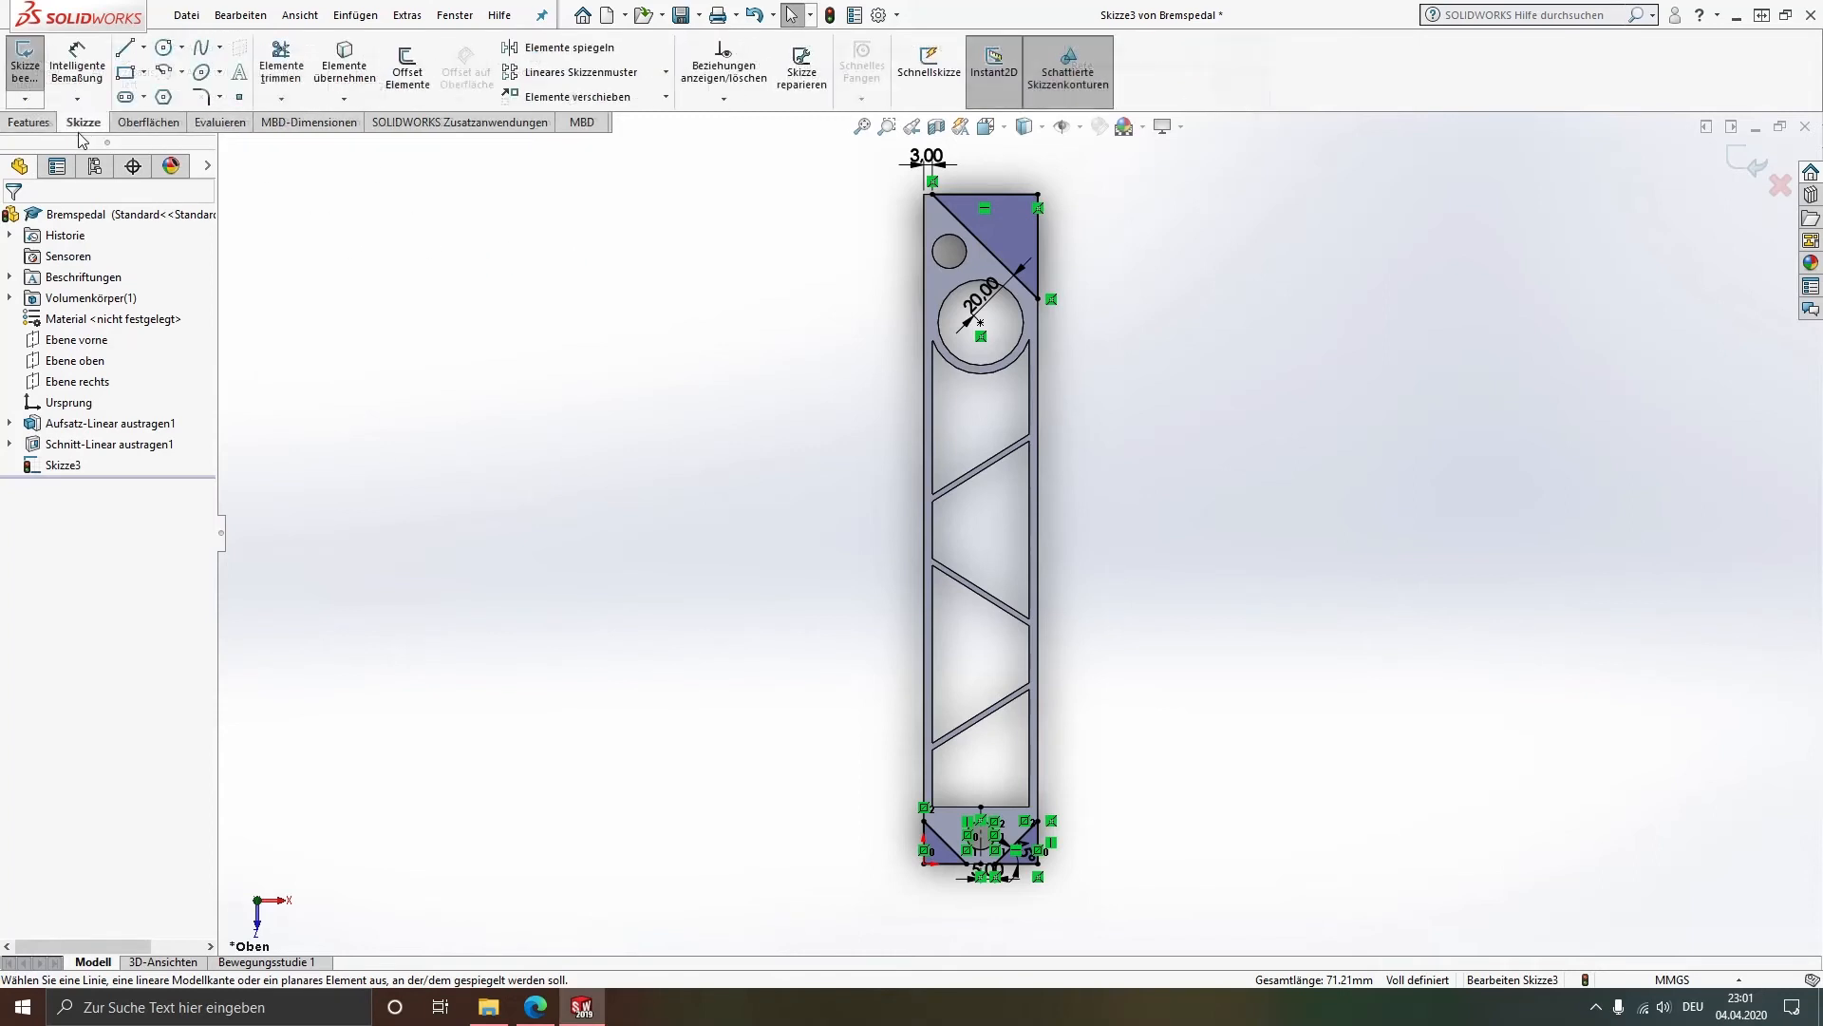
pyautogui.click(38, 123)
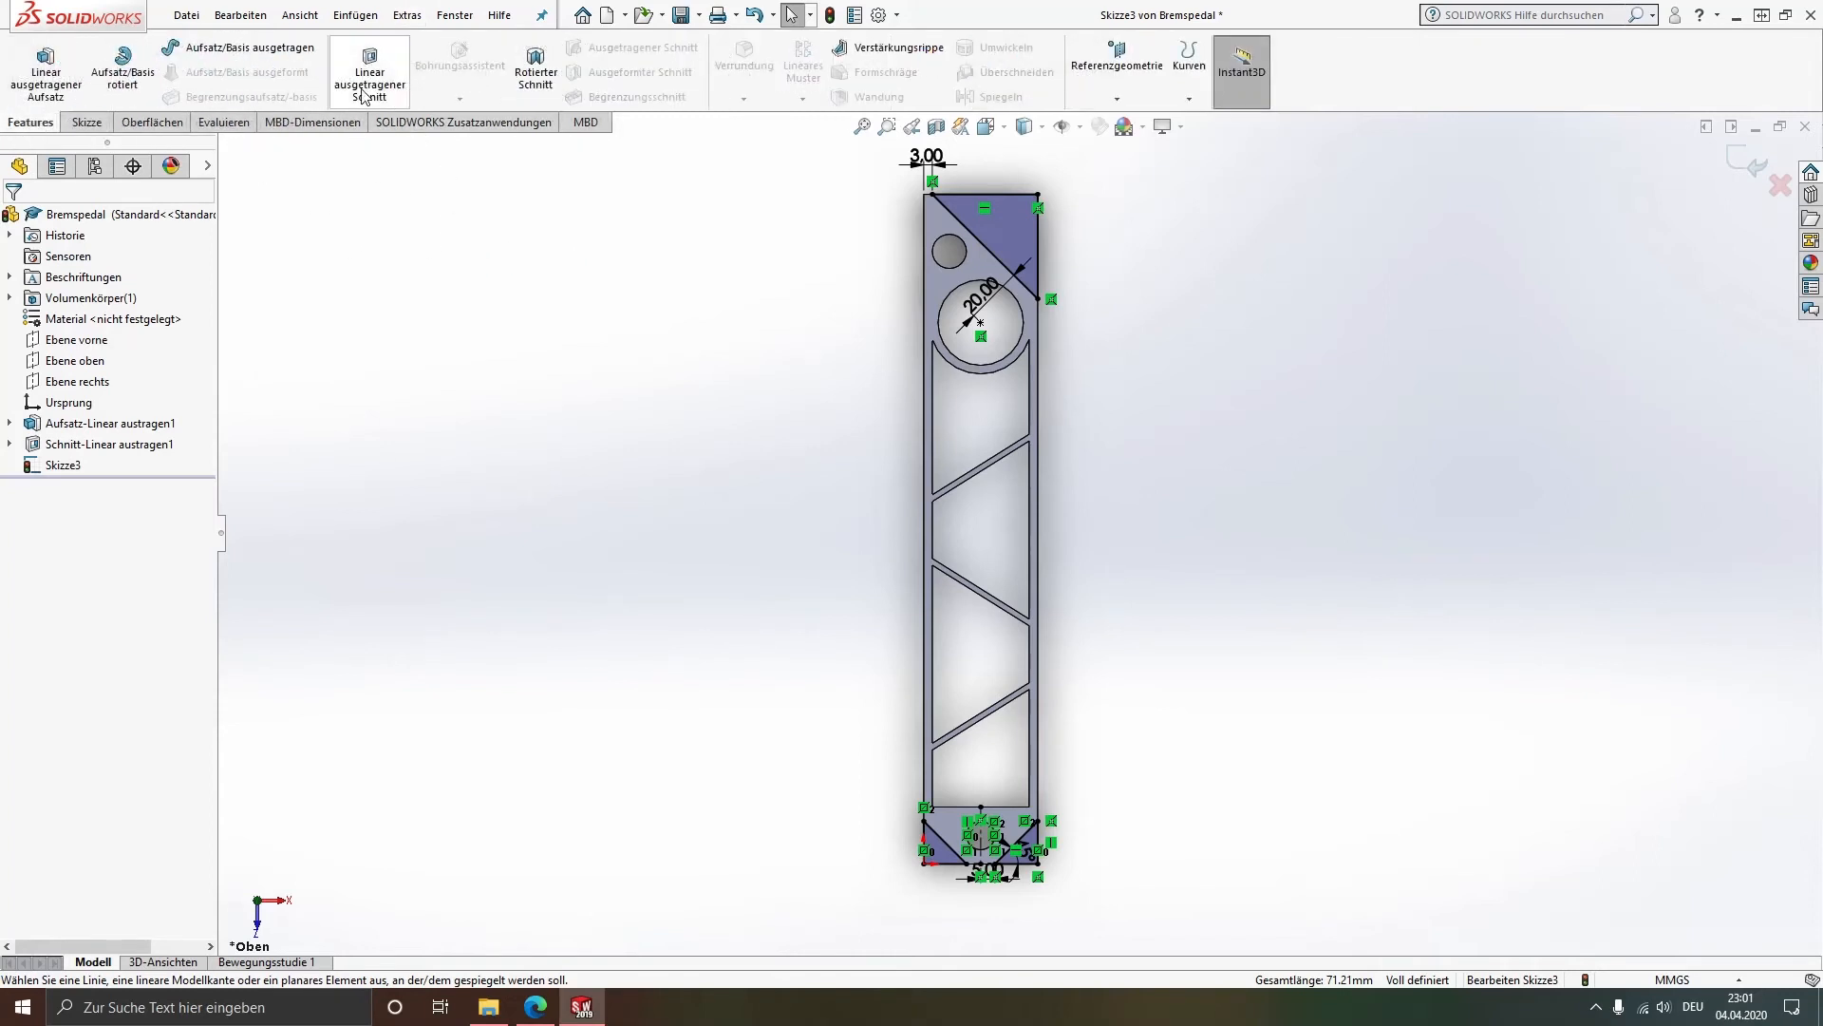
pyautogui.click(361, 85)
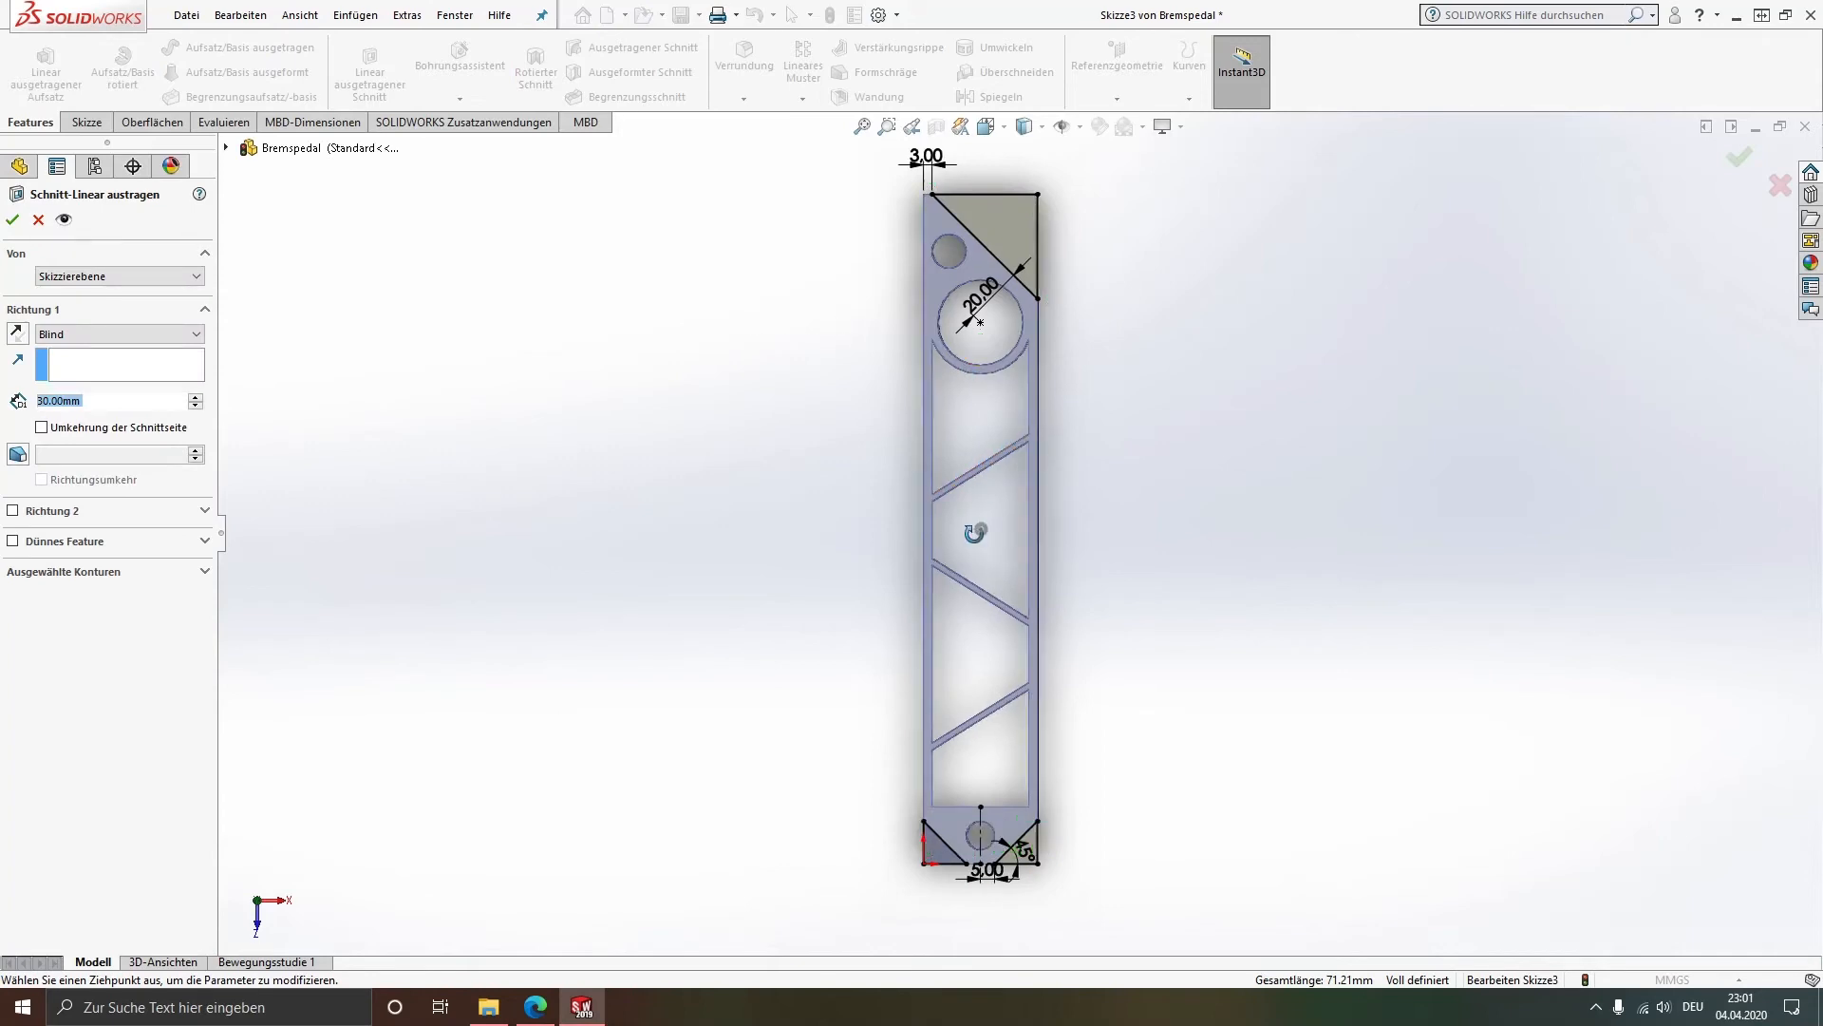
pyautogui.moveTo(959, 474); pyautogui.dragTo(805, 364, button='middle')
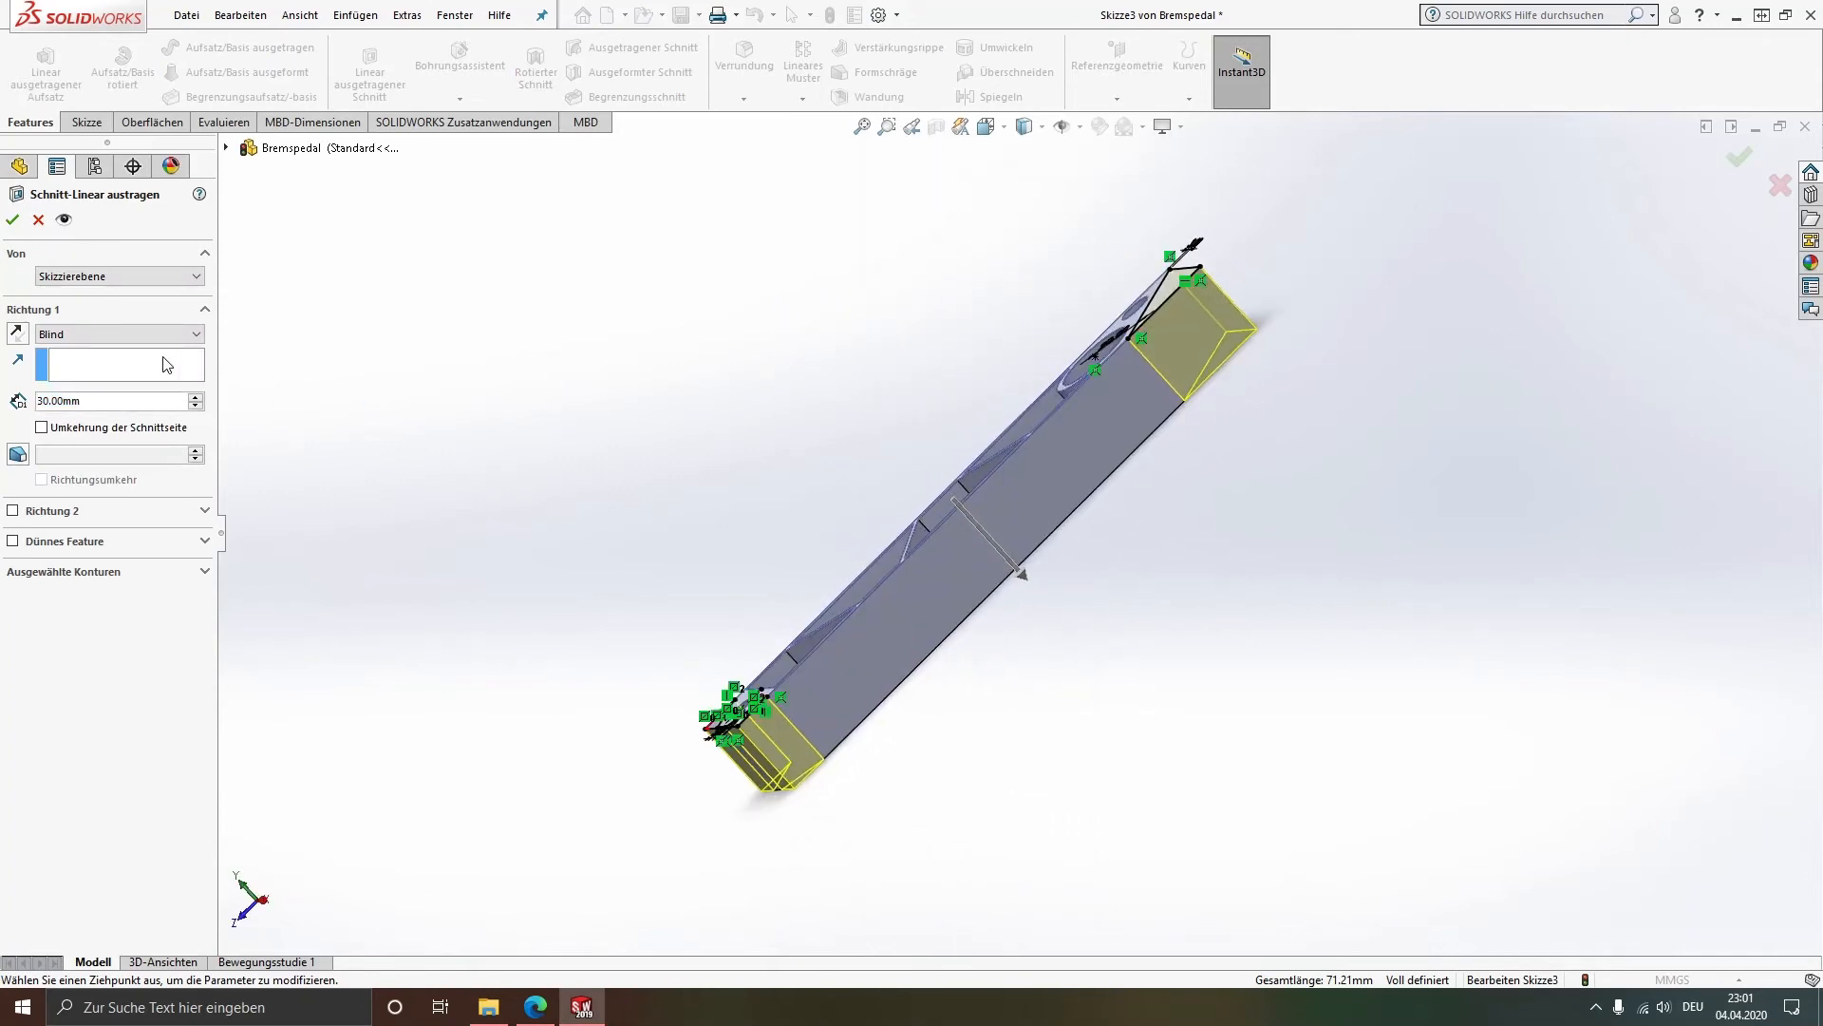
pyautogui.click(119, 334)
pyautogui.click(119, 364)
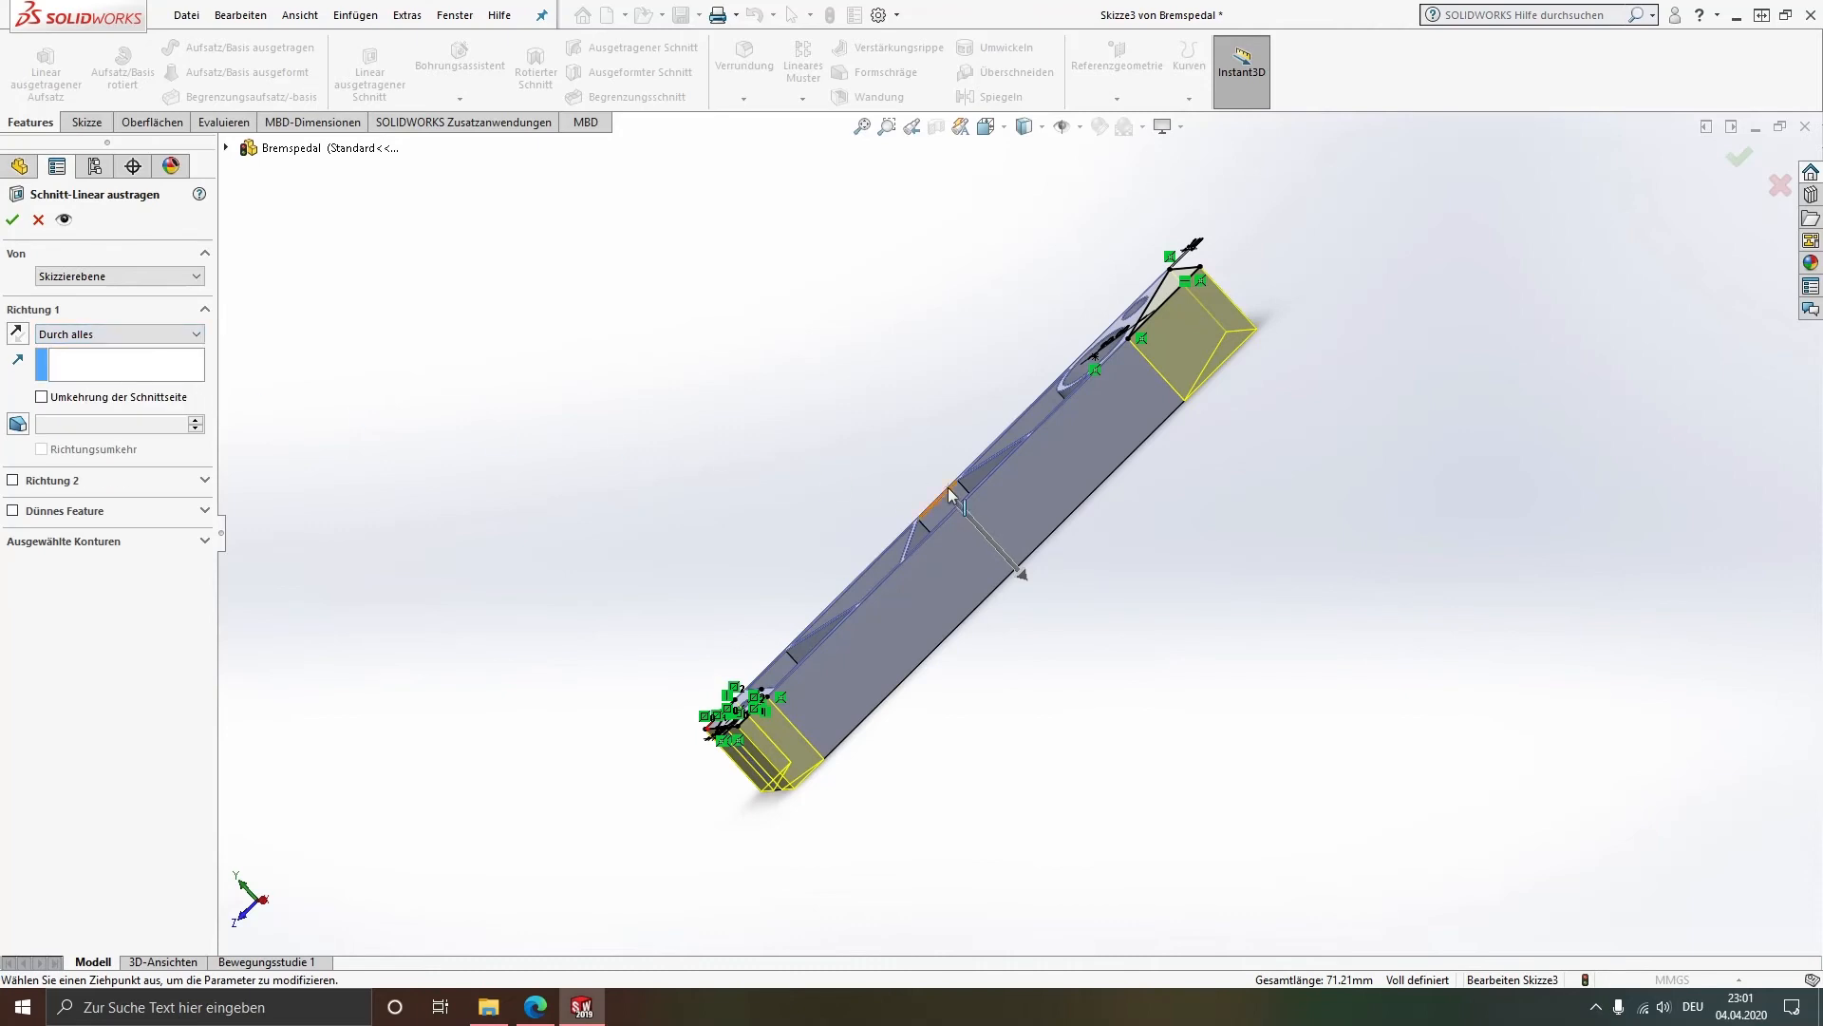
pyautogui.moveTo(950, 493); pyautogui.dragTo(1235, 765, button='middle')
pyautogui.click(12, 219)
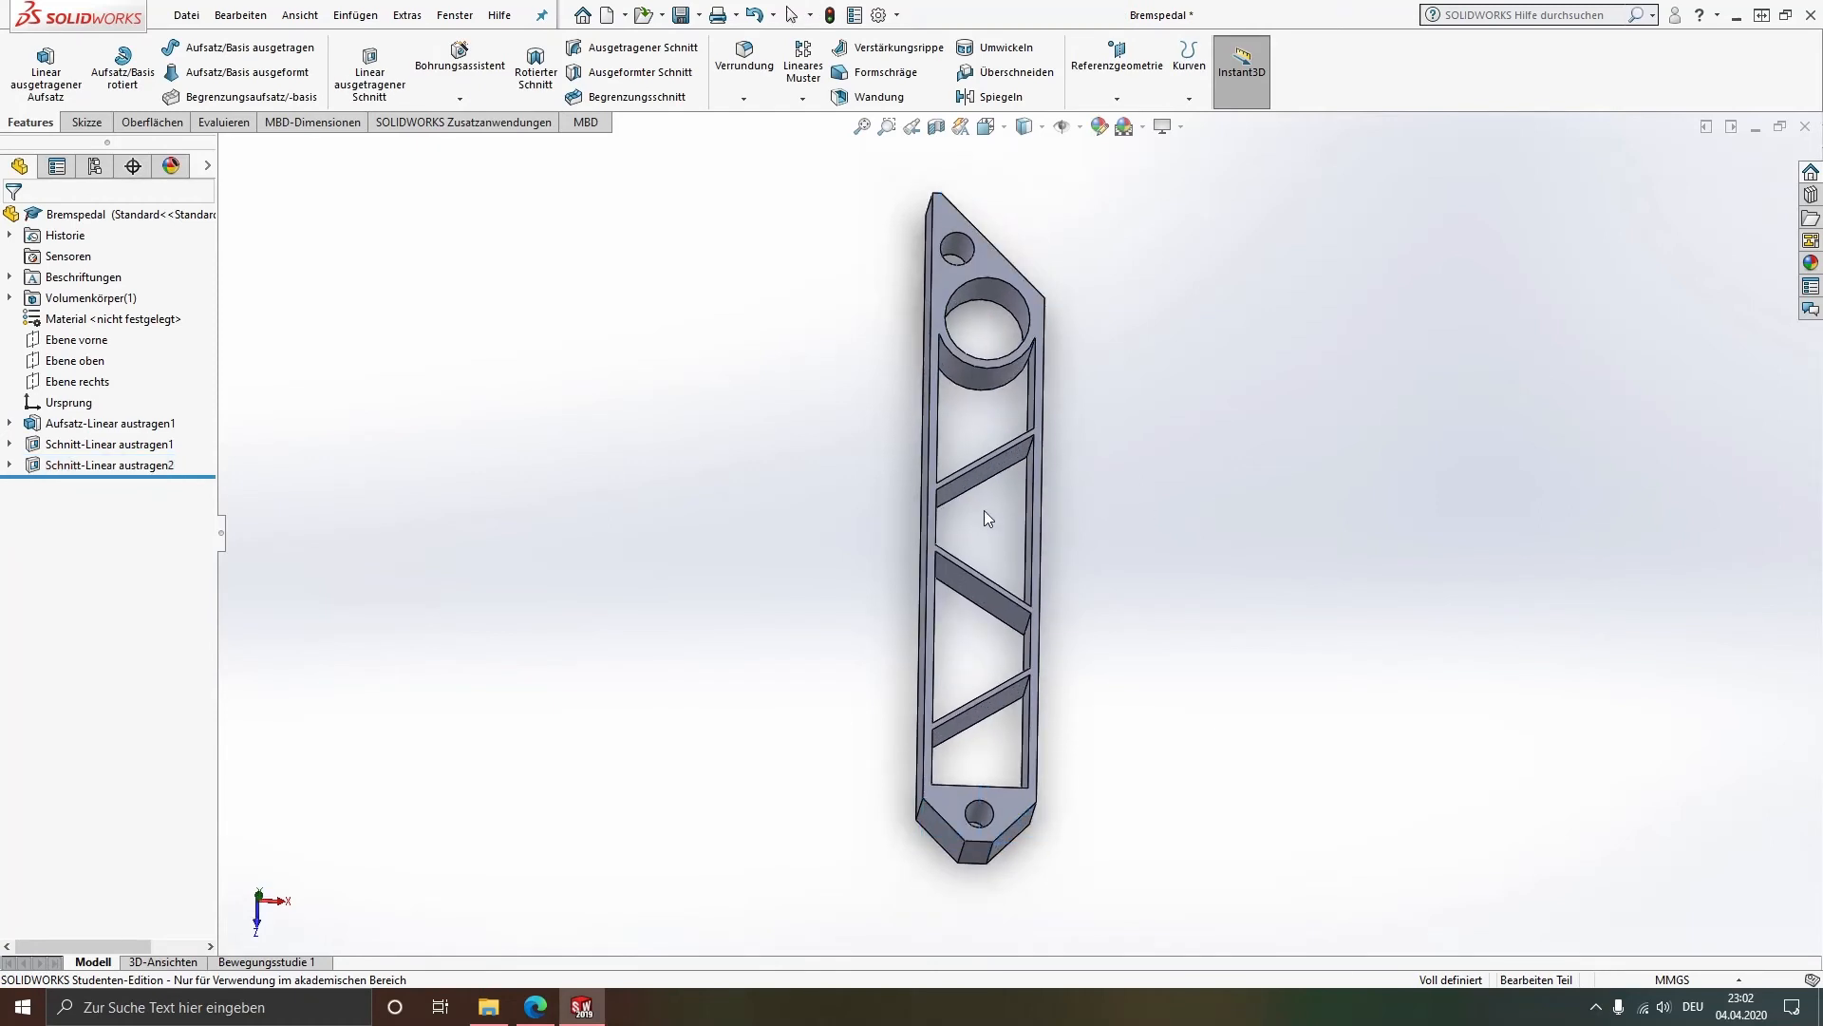
# Step: Start a new sketch on the bar's long uncut side face and view the face straight on
pyautogui.moveTo(983, 510); pyautogui.dragTo(969, 557, button='middle')
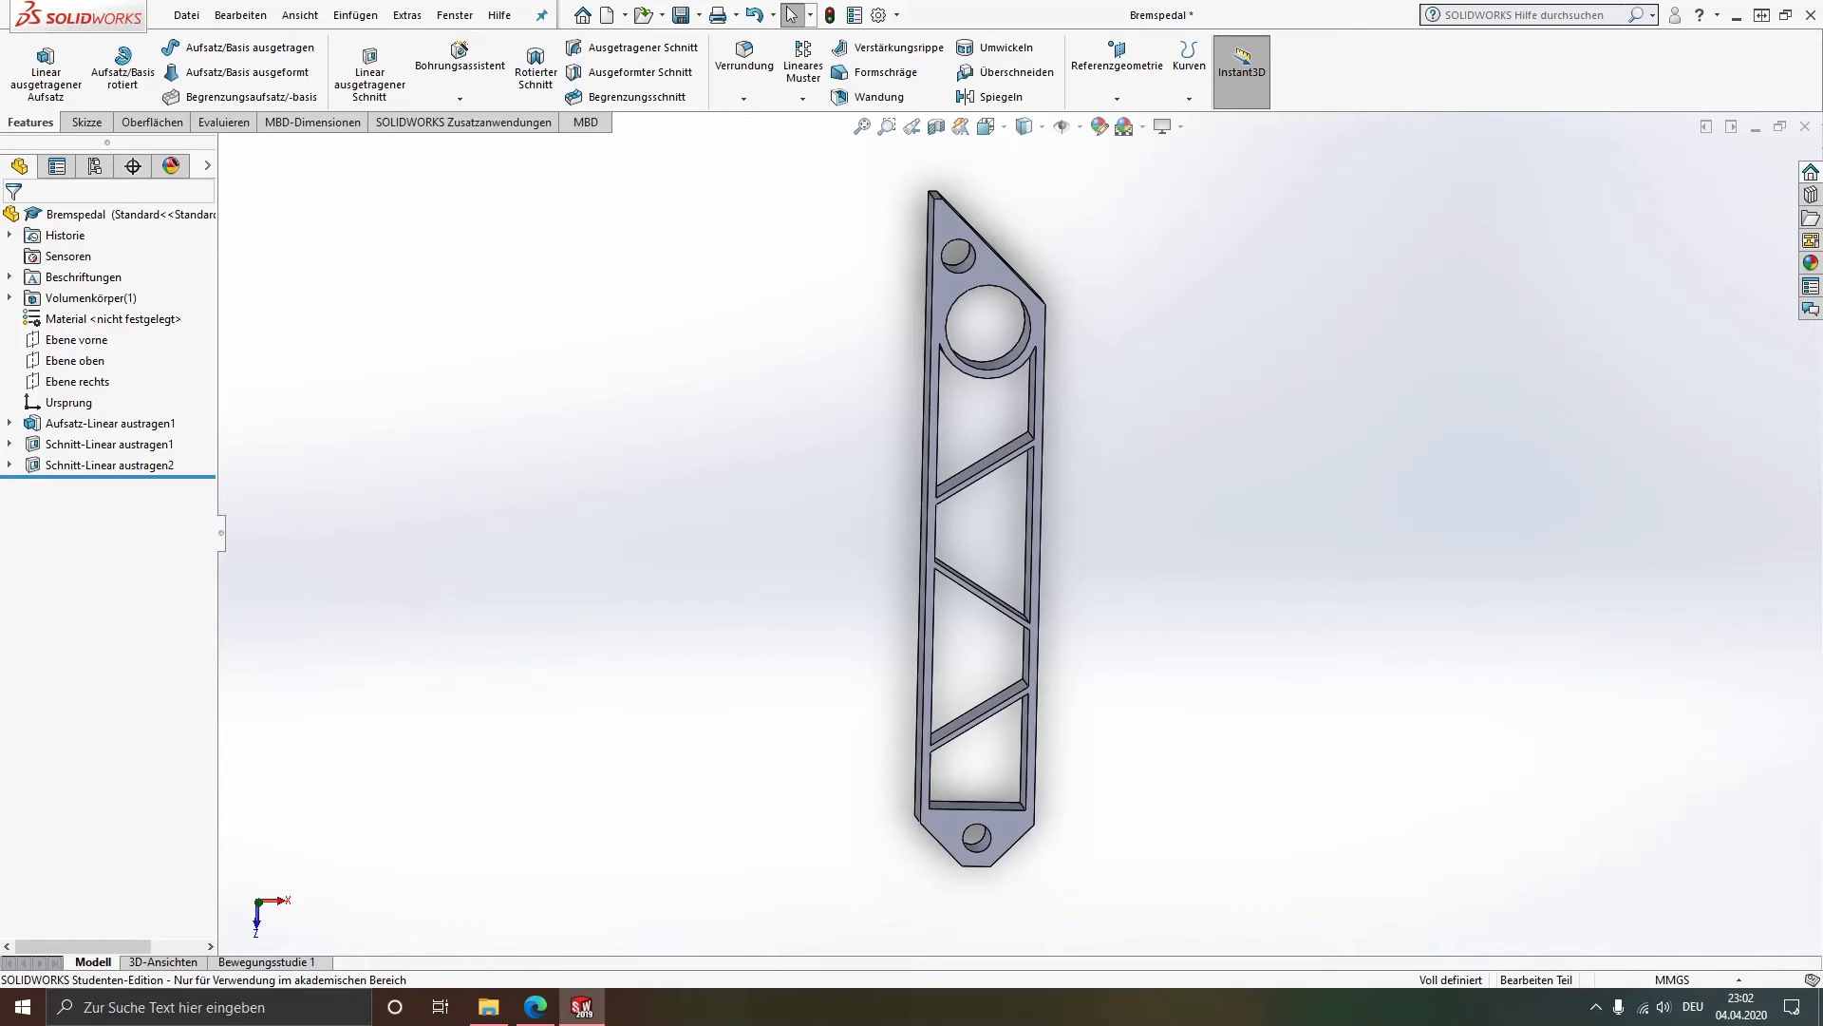
pyautogui.moveTo(992, 321); pyautogui.dragTo(1115, 303, button='middle')
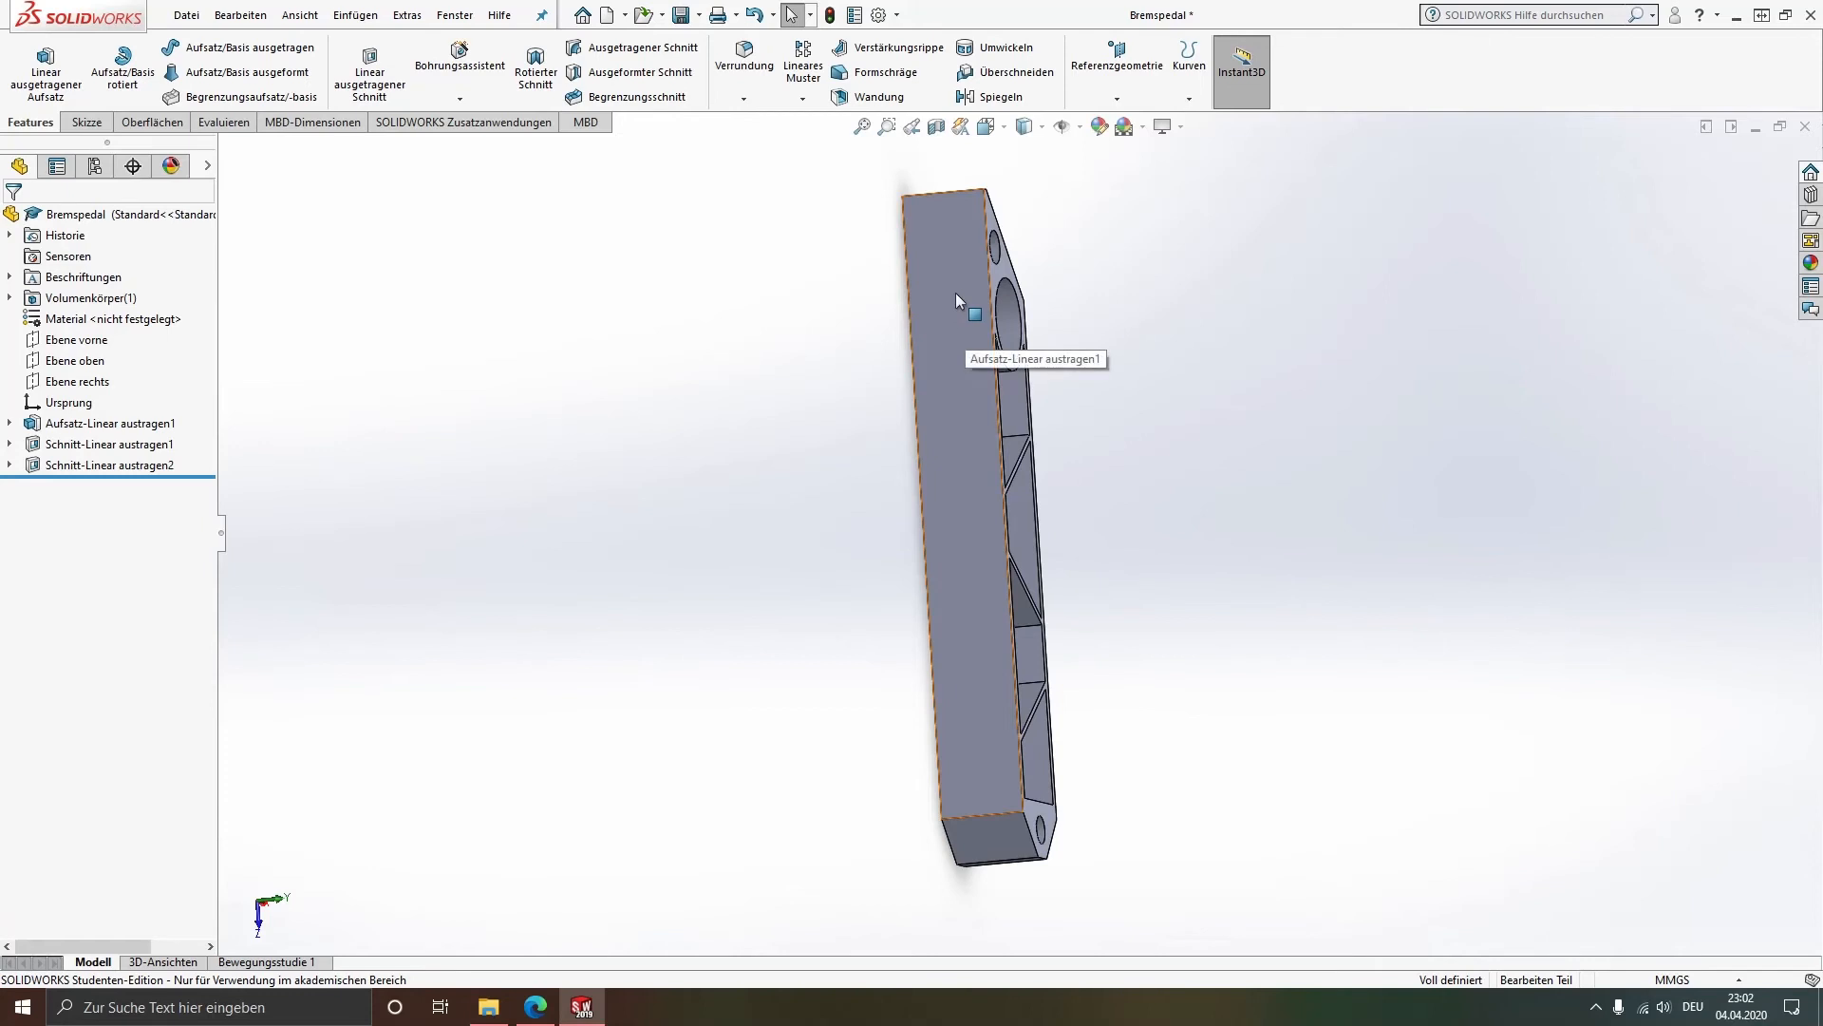
pyautogui.click(940, 530)
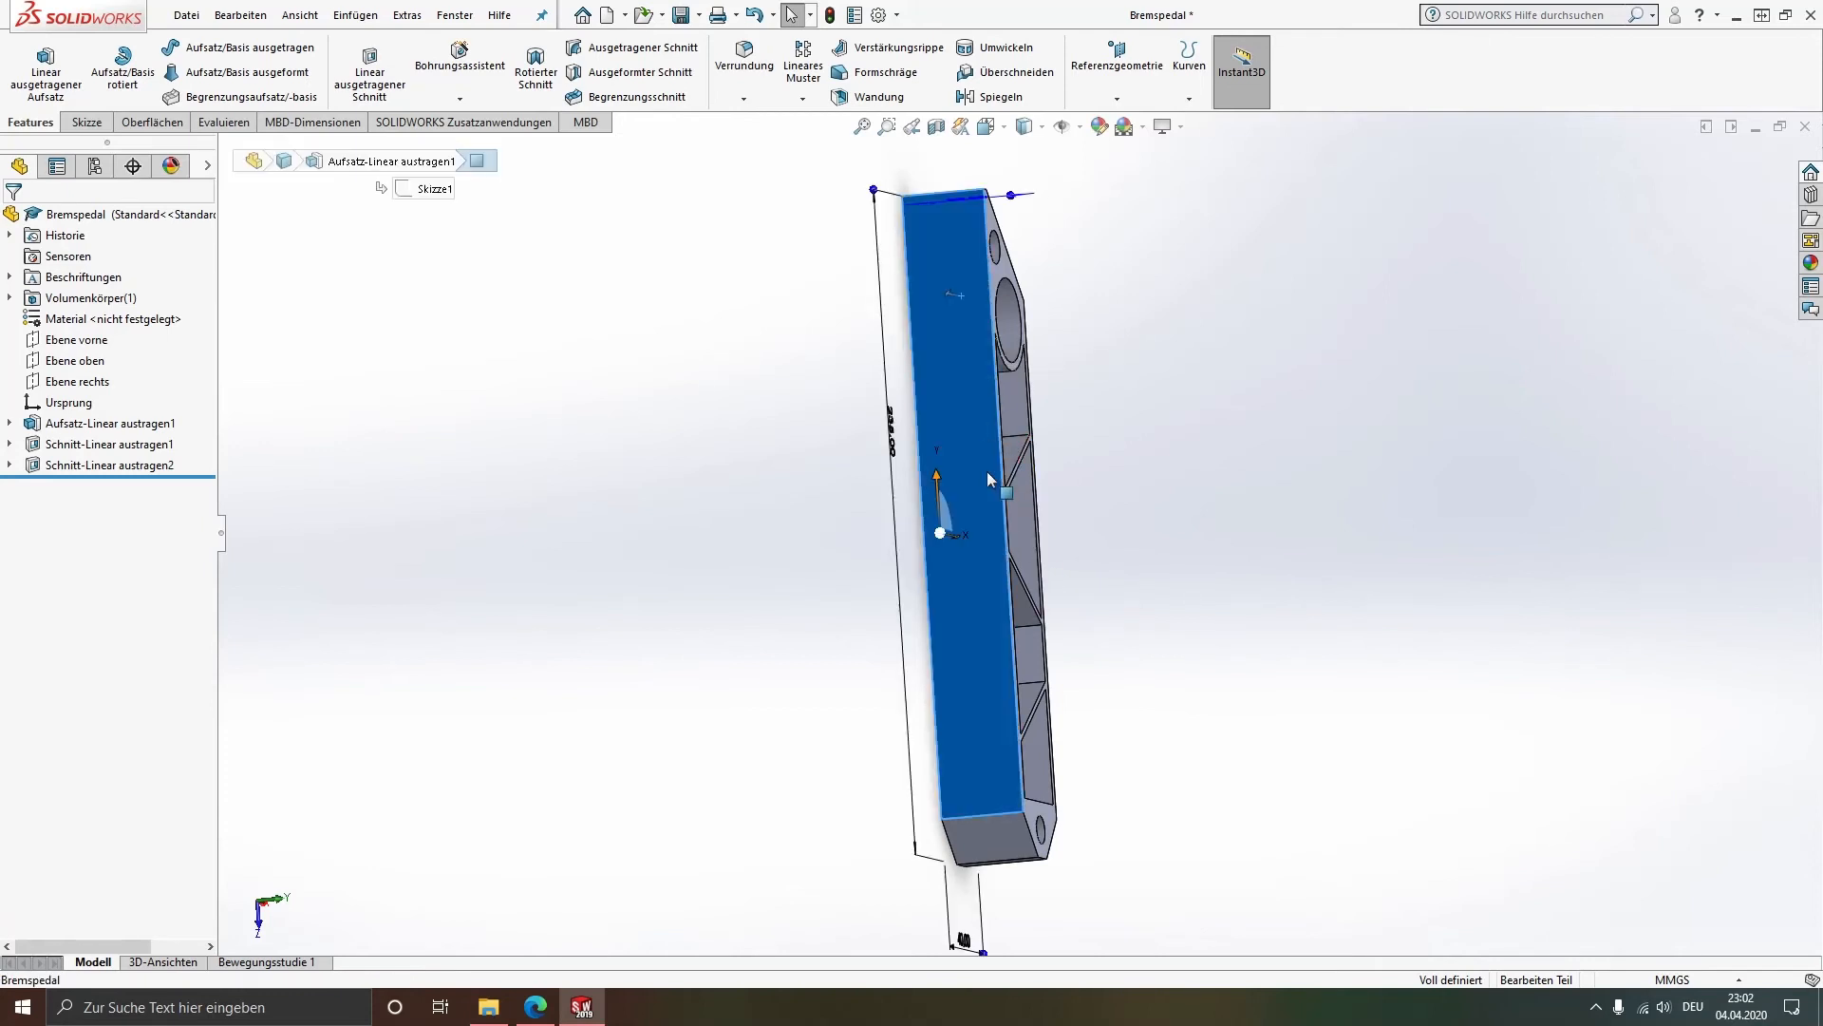
pyautogui.click(1119, 521)
pyautogui.click(950, 294)
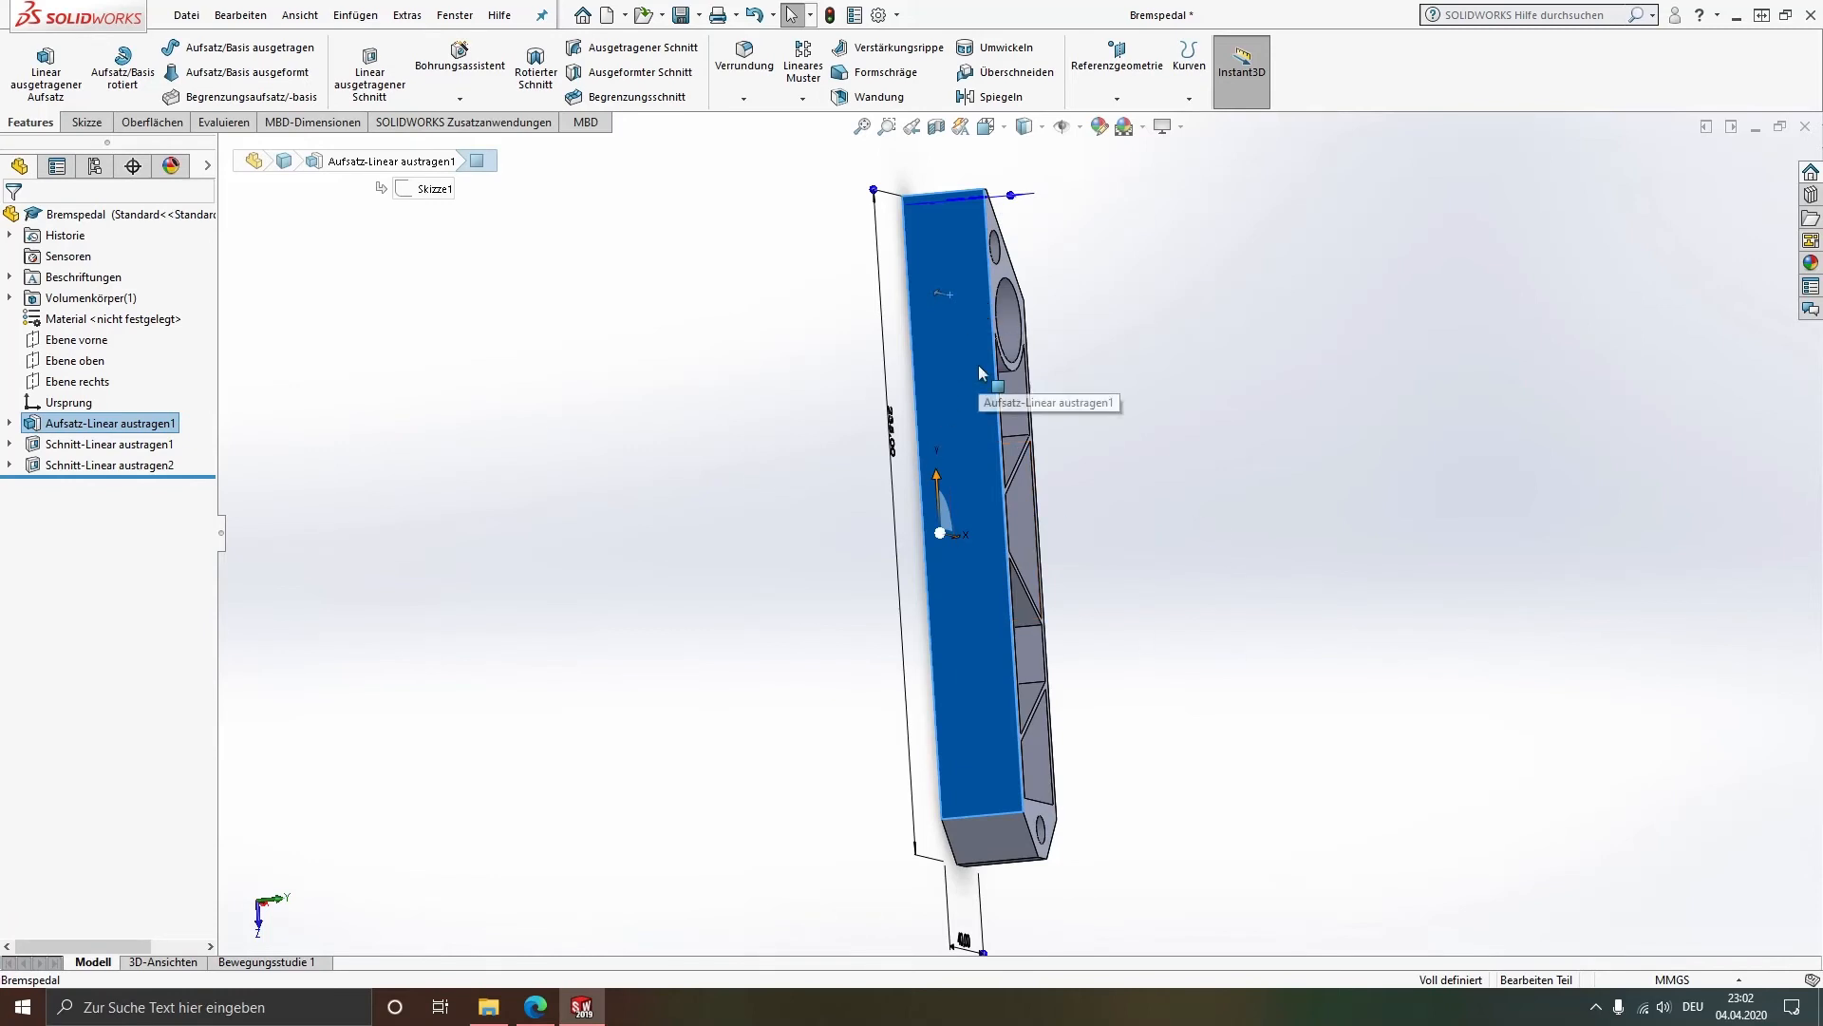
pyautogui.click(87, 122)
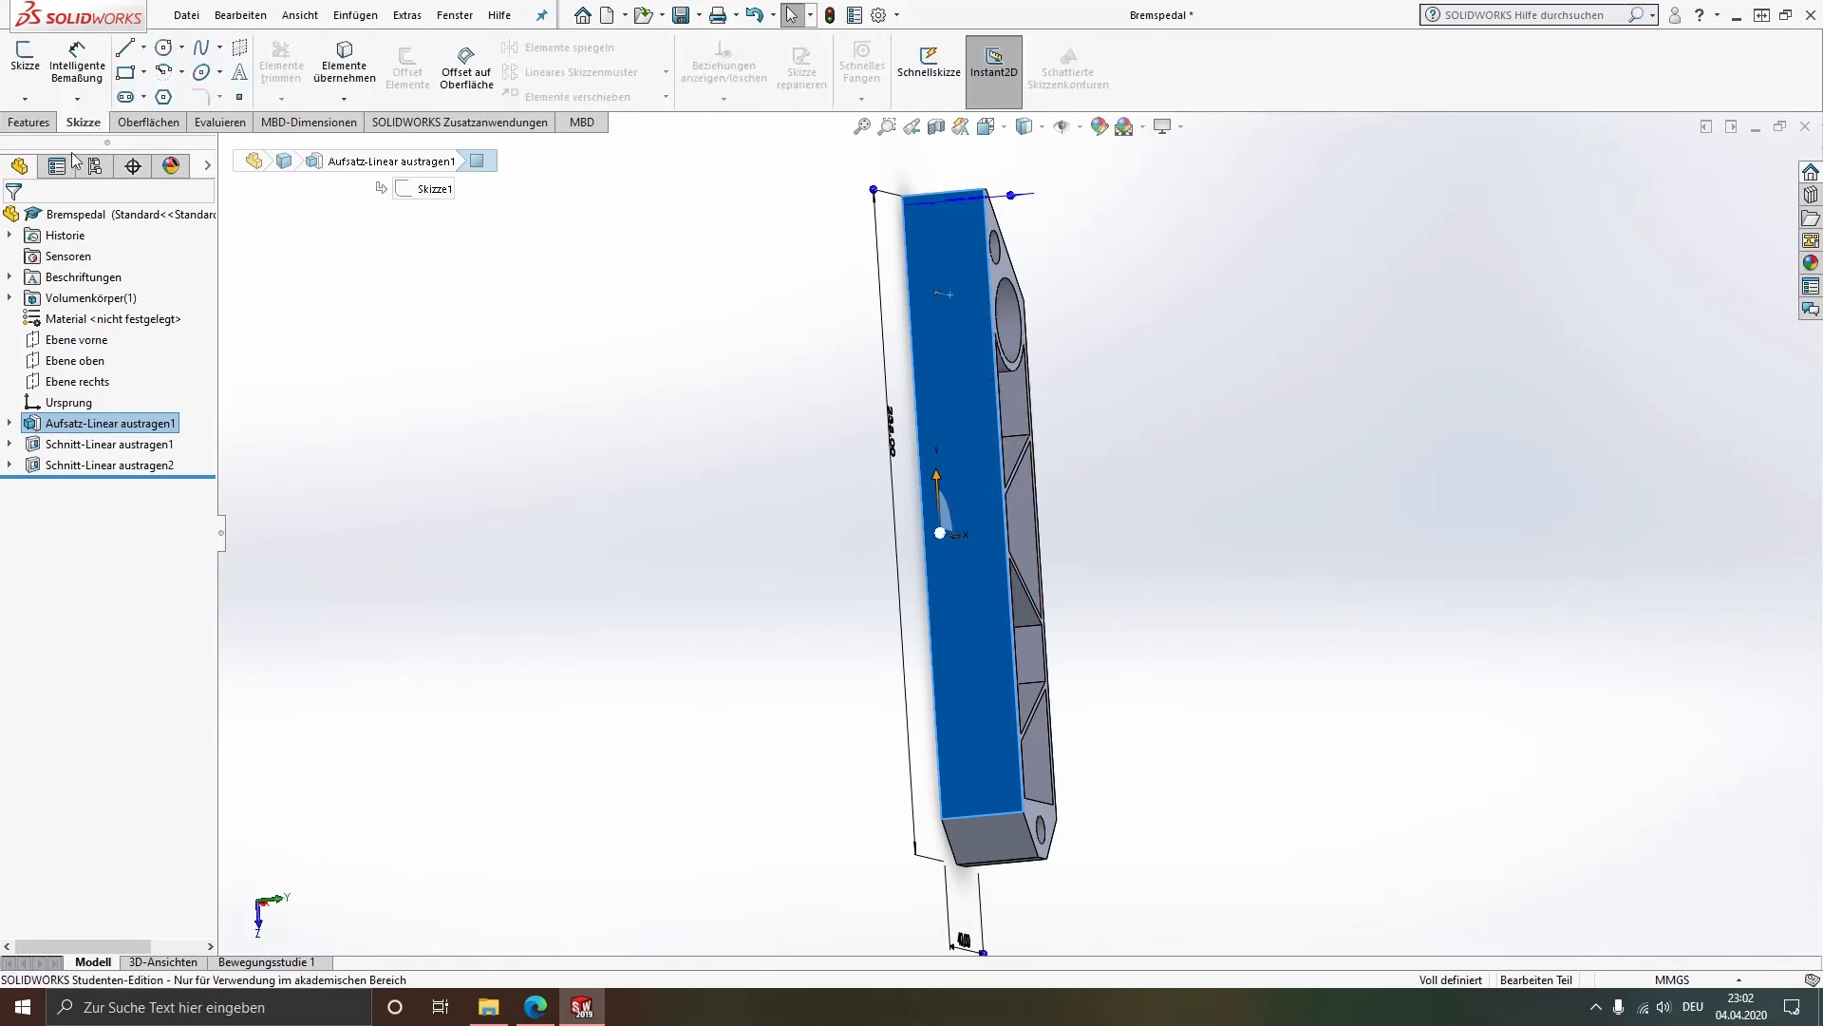
pyautogui.click(24, 63)
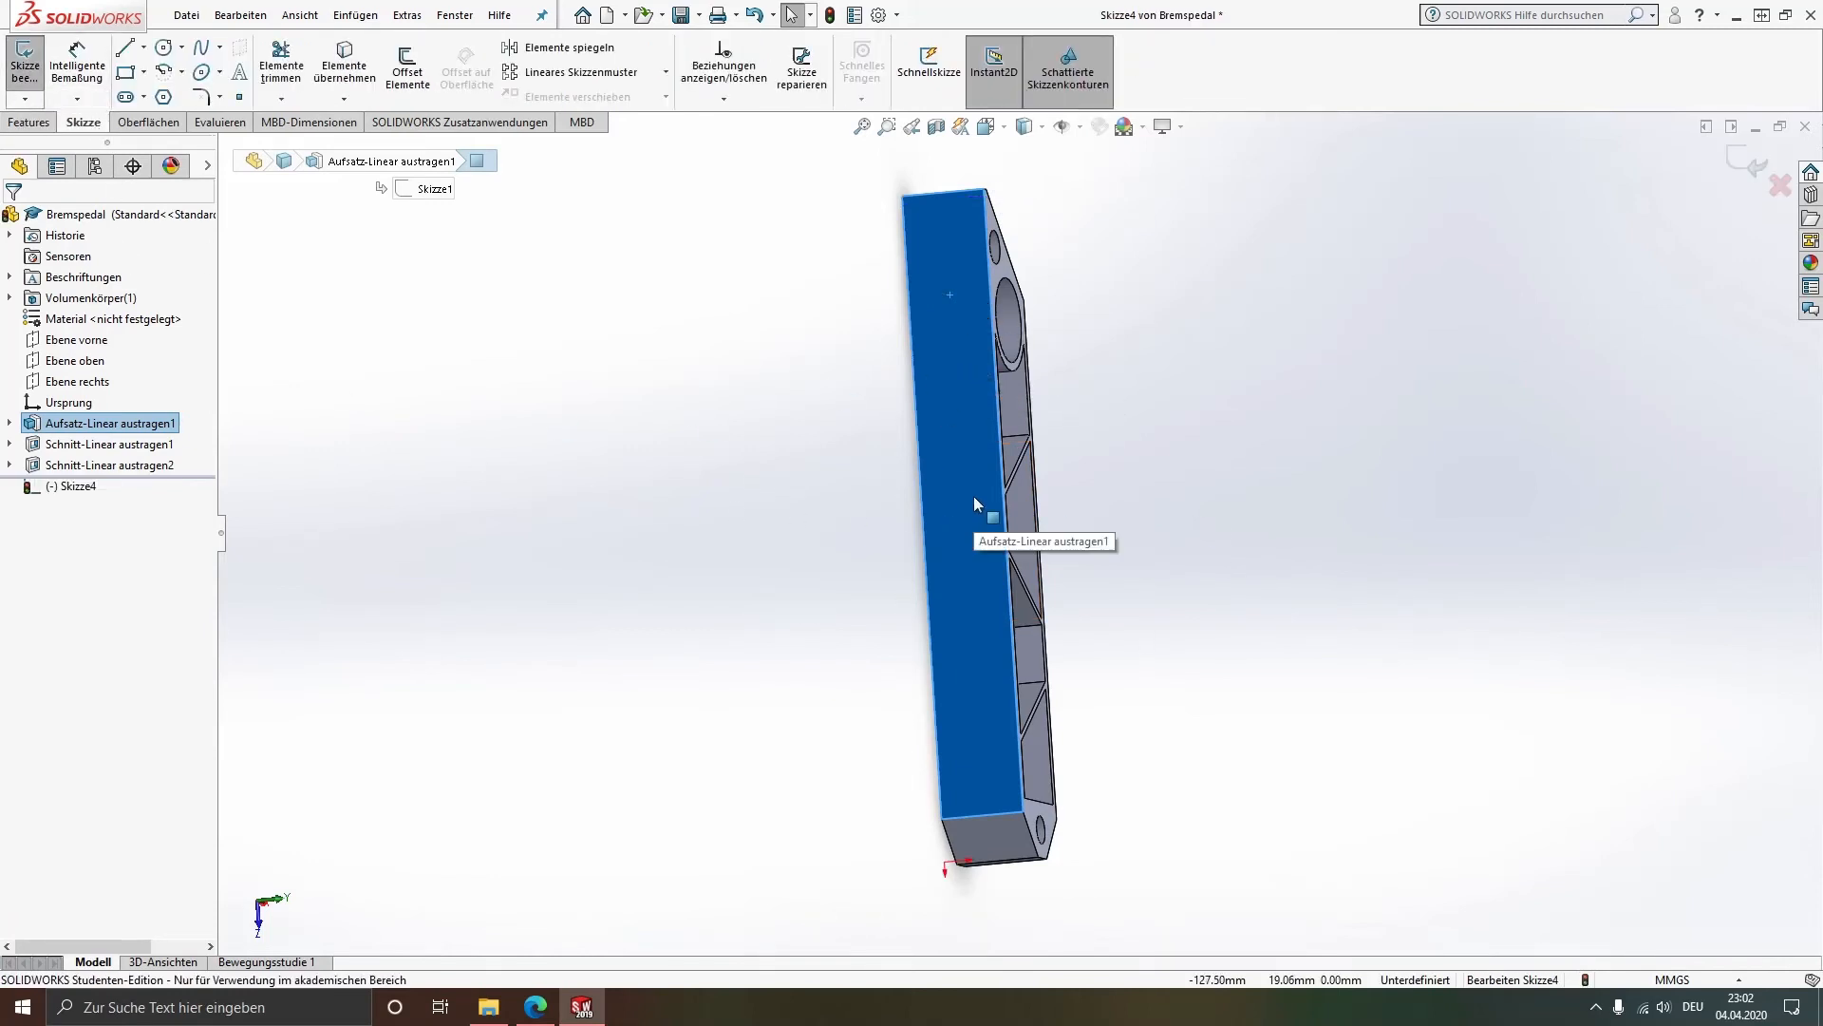
pyautogui.rightClick(946, 369)
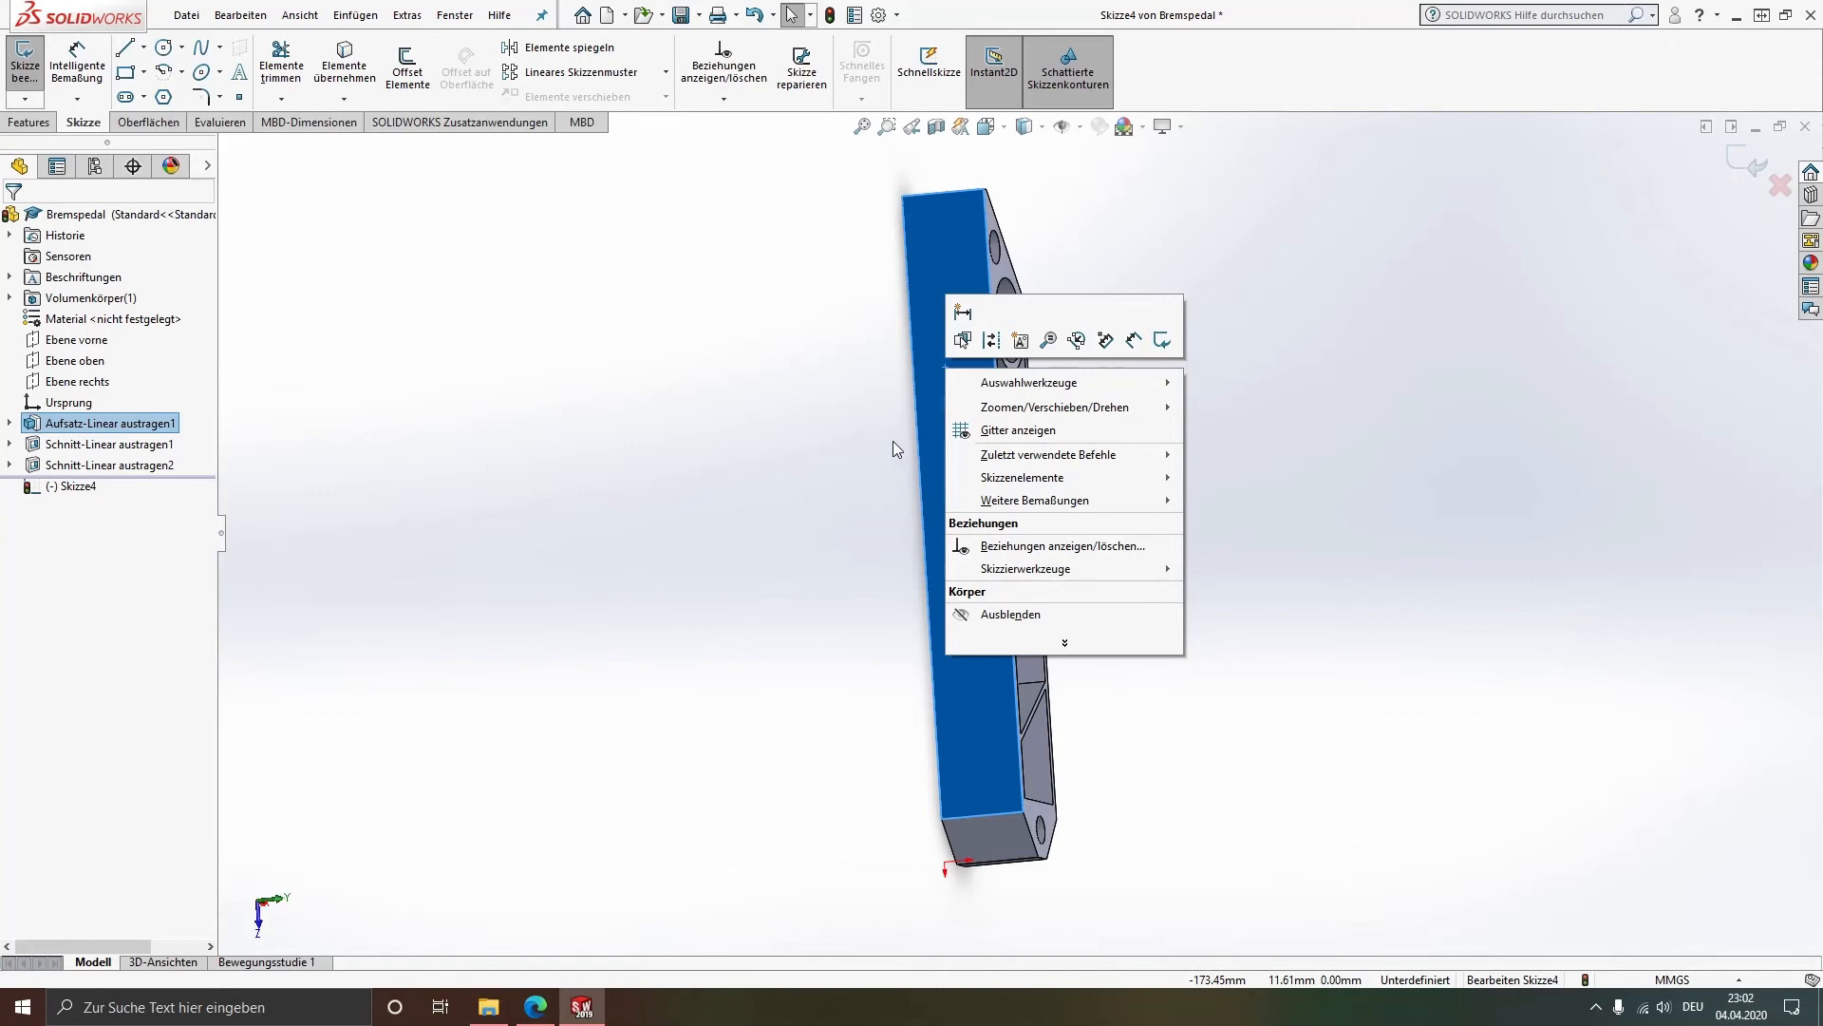
pyautogui.click(764, 489)
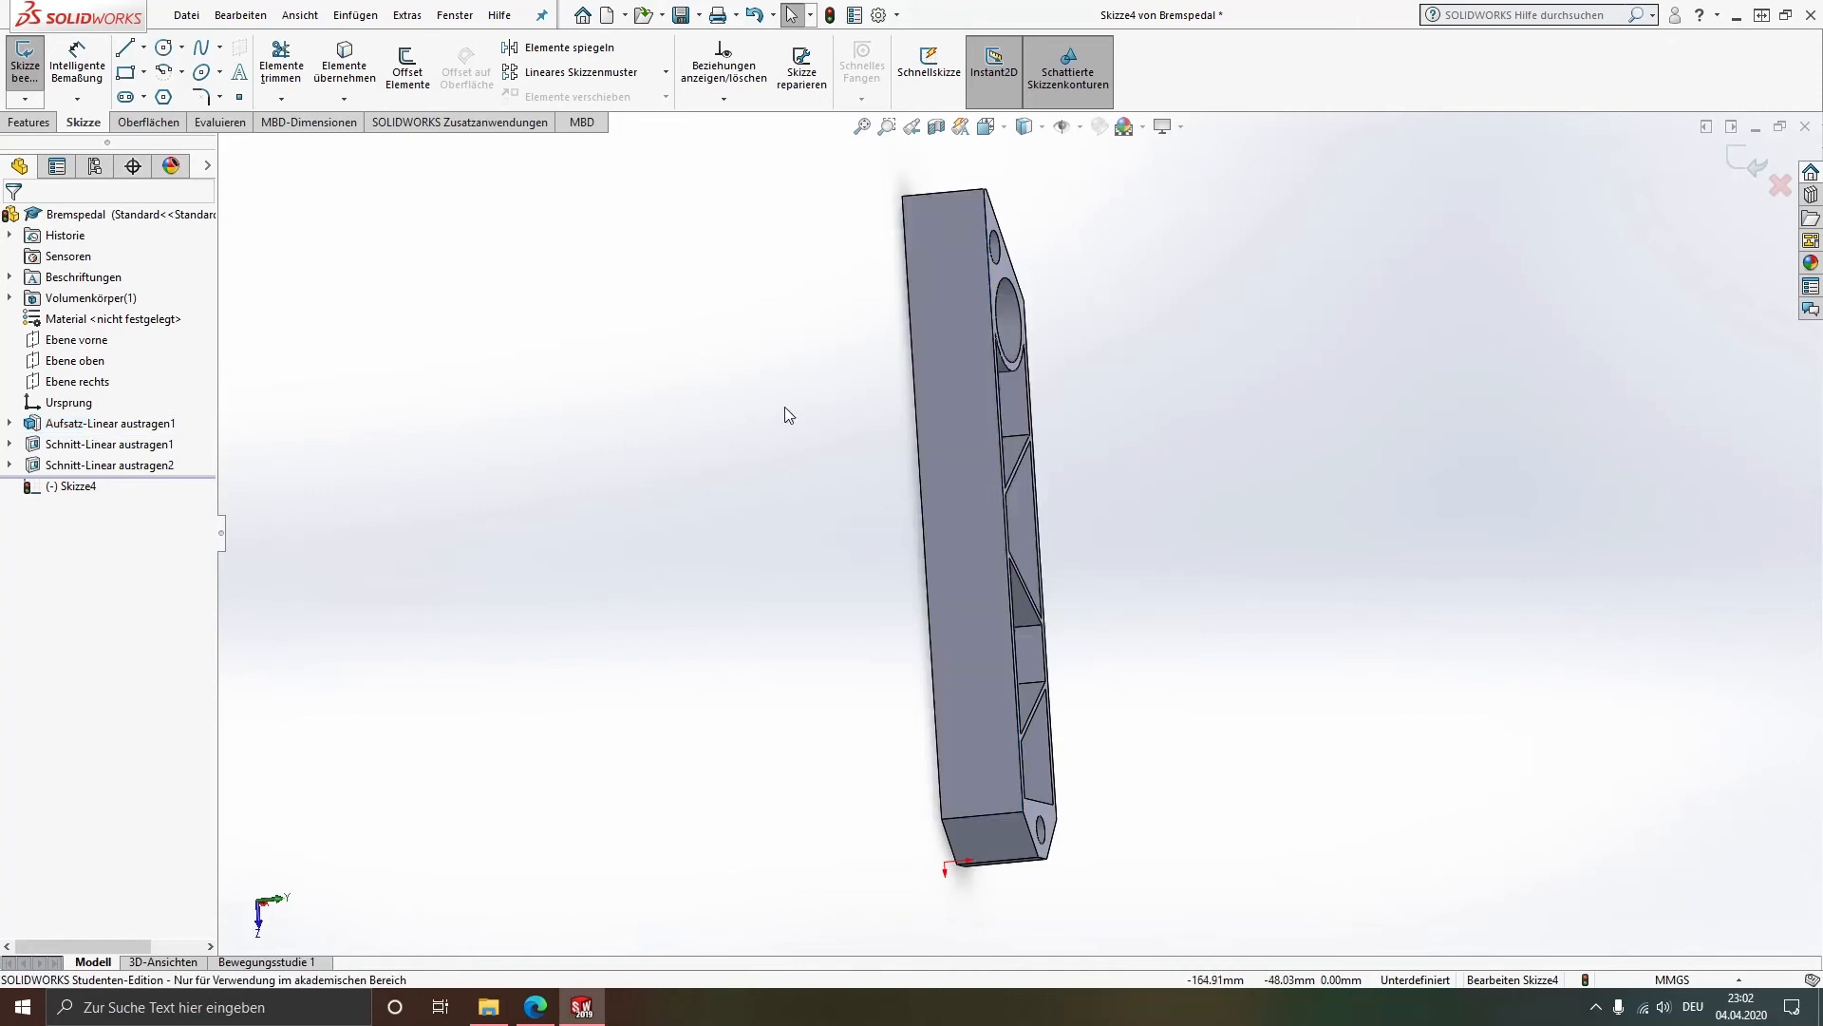
pyautogui.click(954, 436)
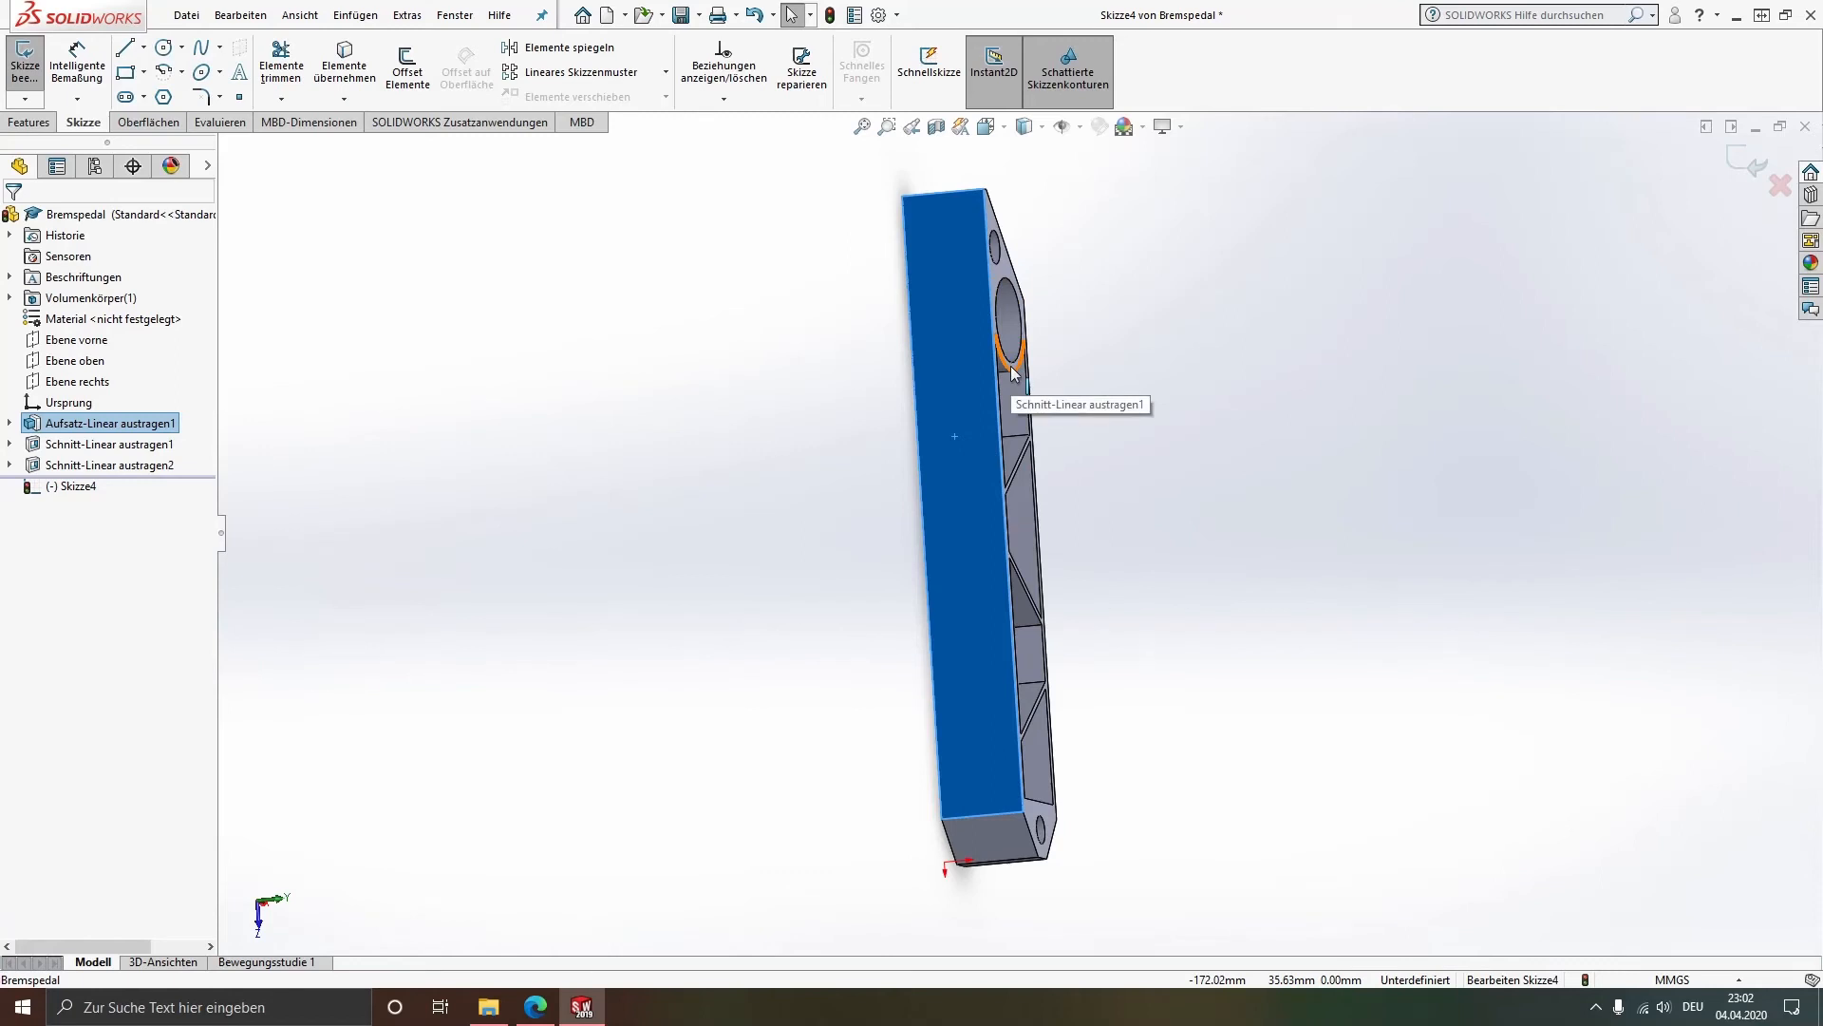
pyautogui.hotkey('ctrl', '8')
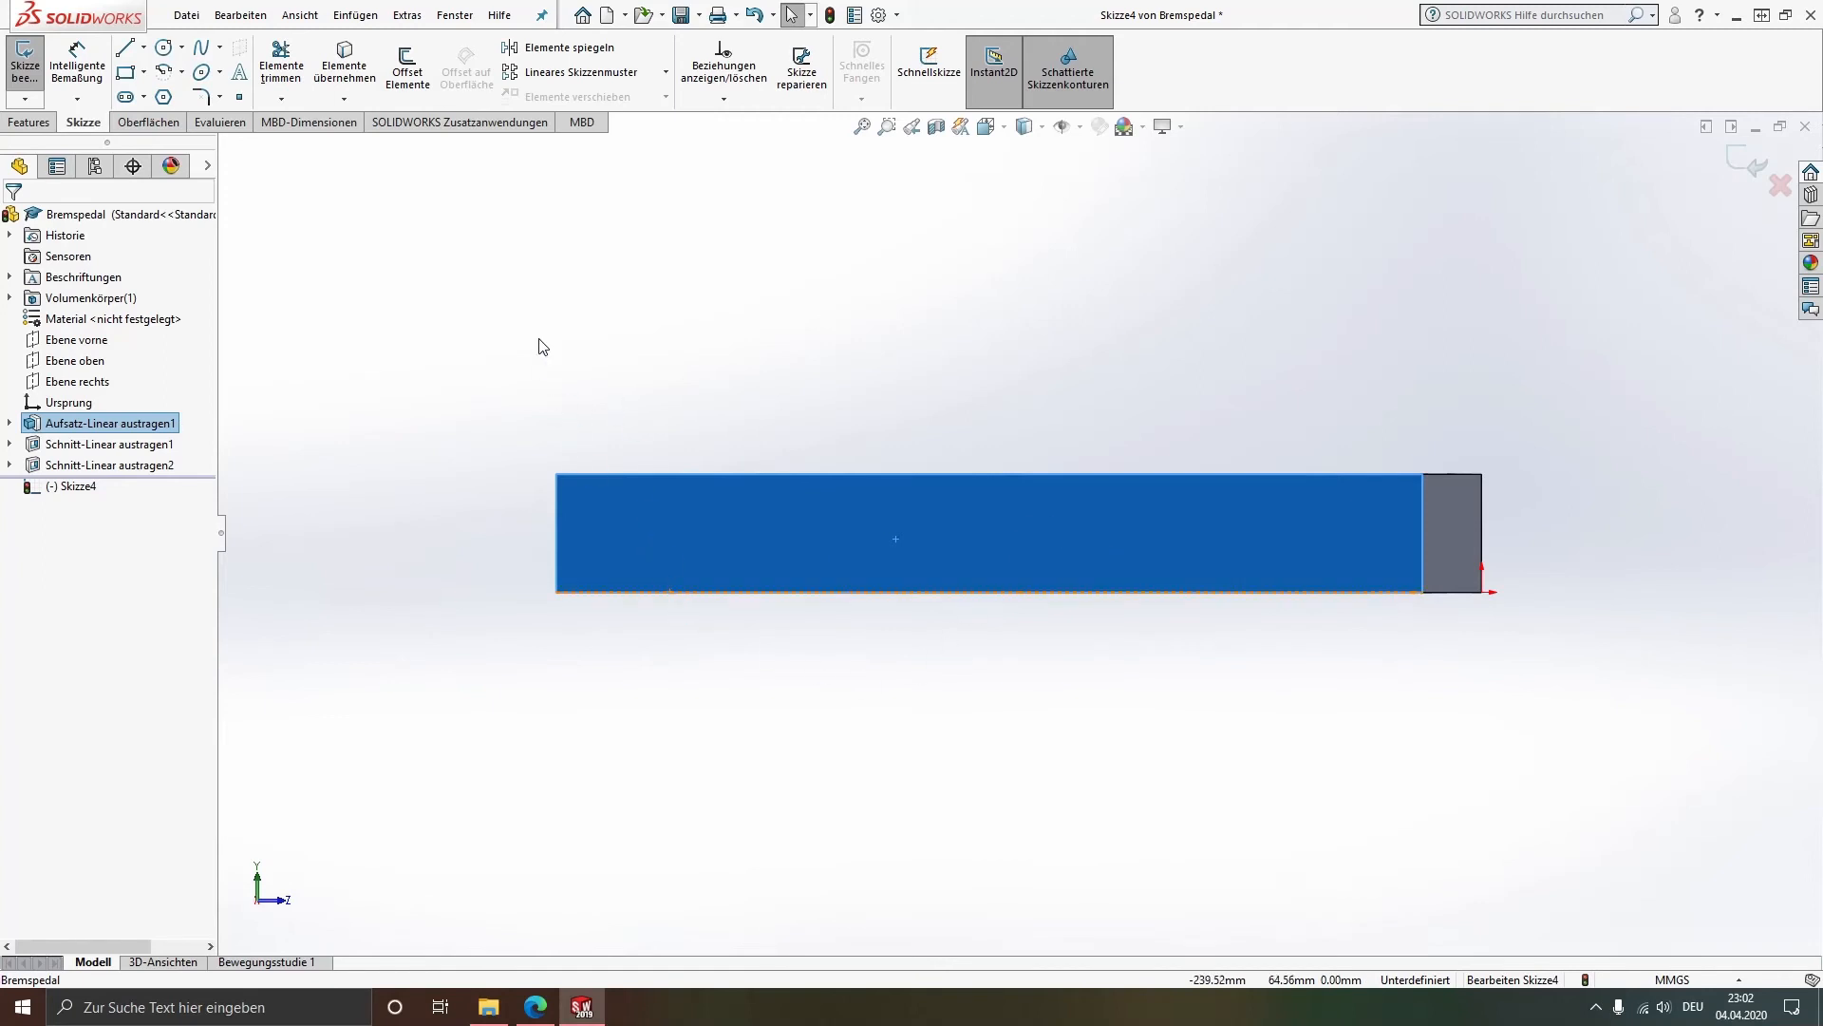
pyautogui.click(552, 316)
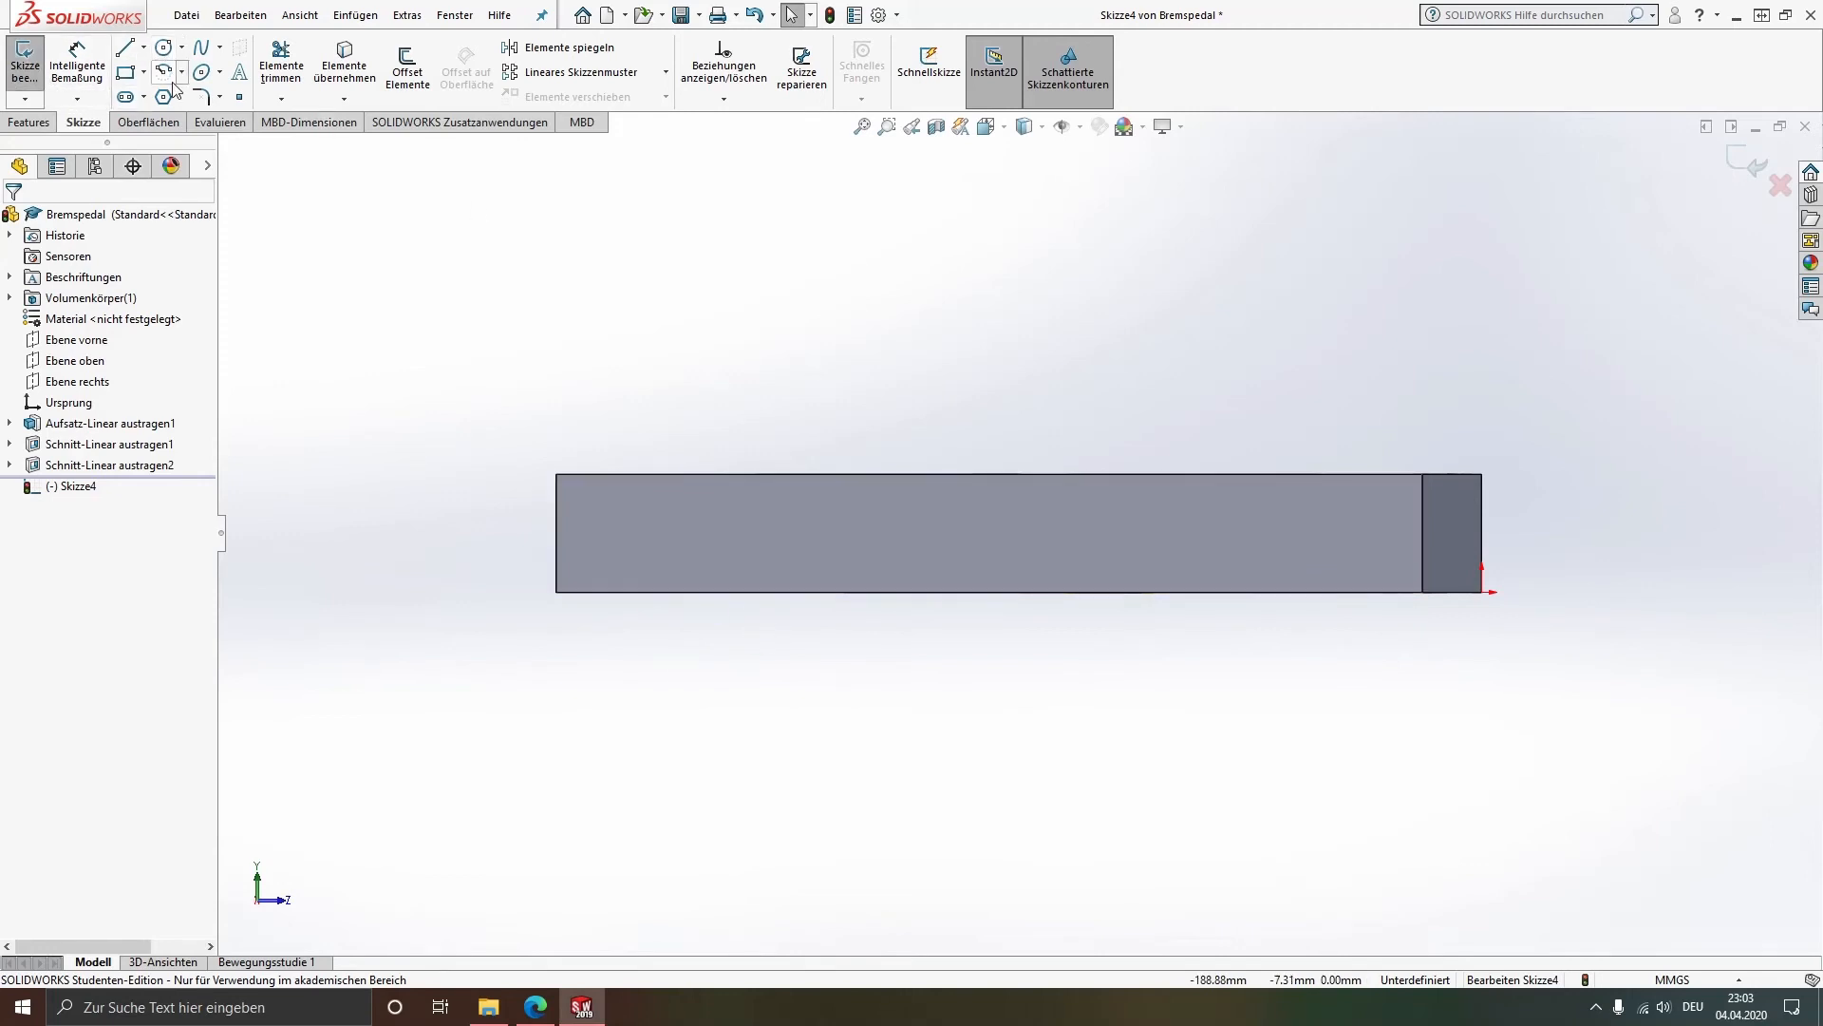
# Step: Draw a horizontal centreline along the side face between the midpoints of its two short edges
pyautogui.click(143, 46)
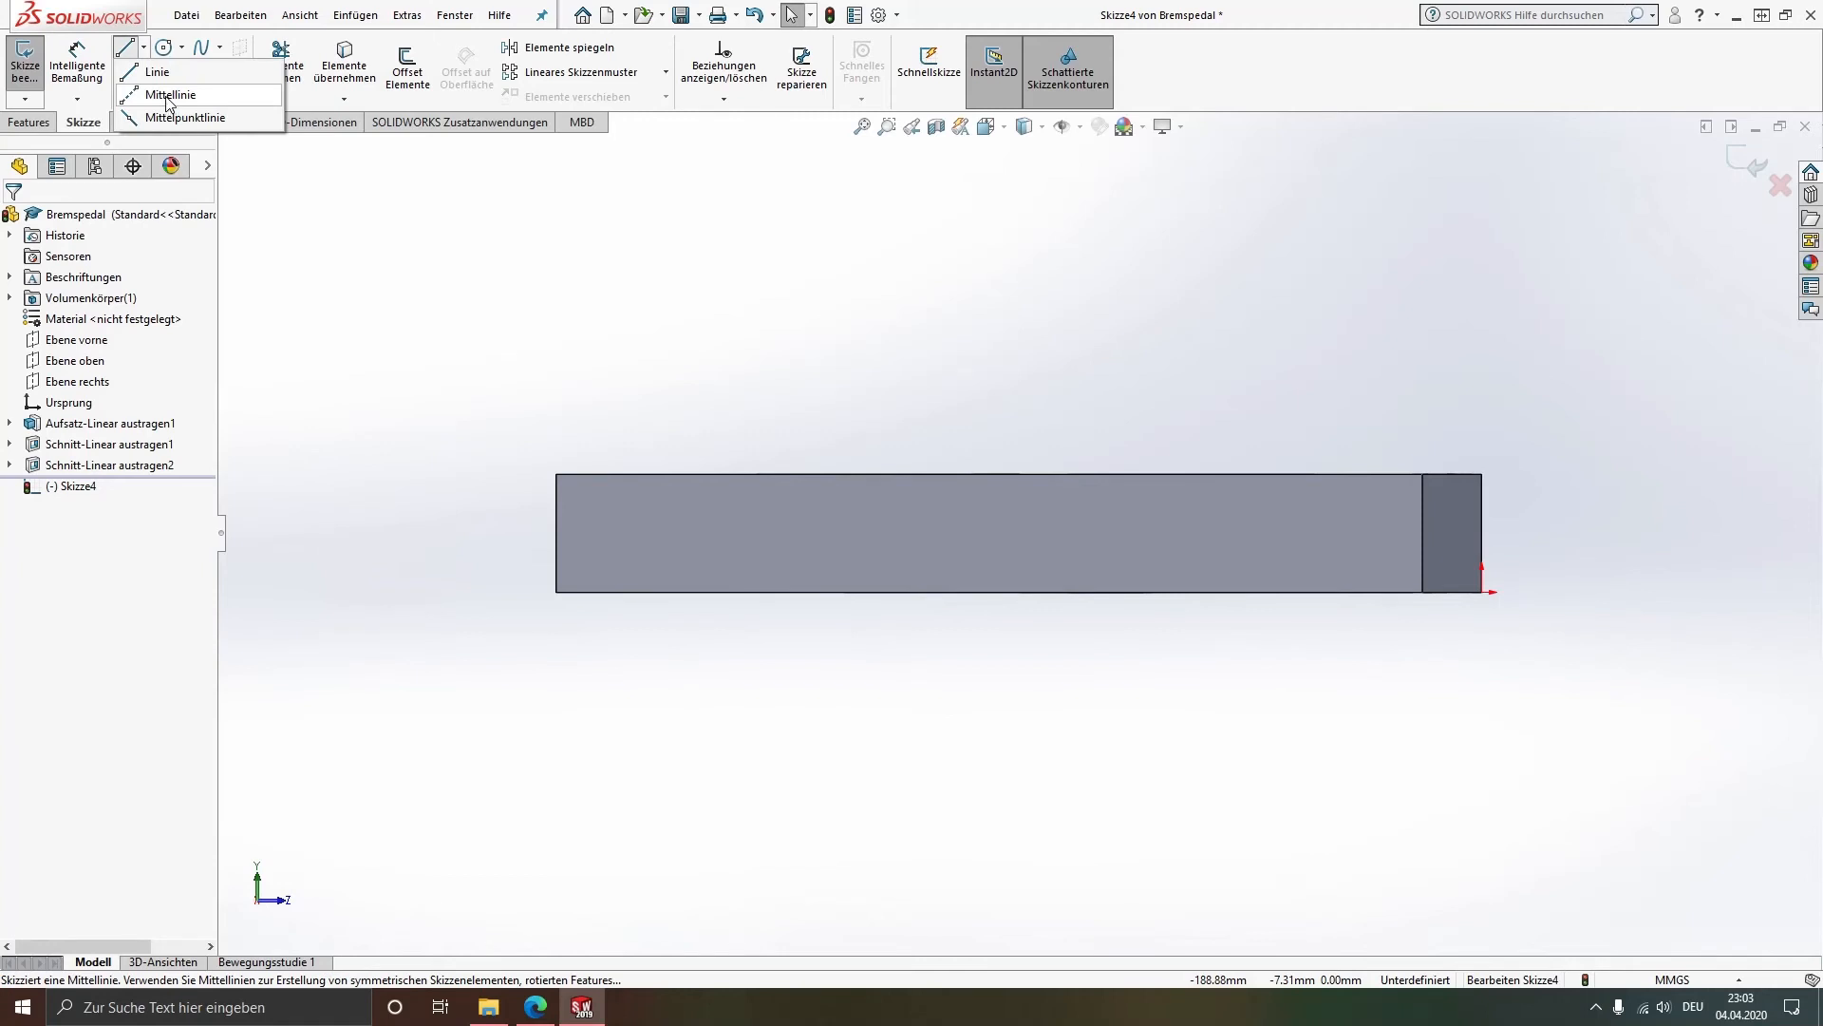
pyautogui.click(169, 95)
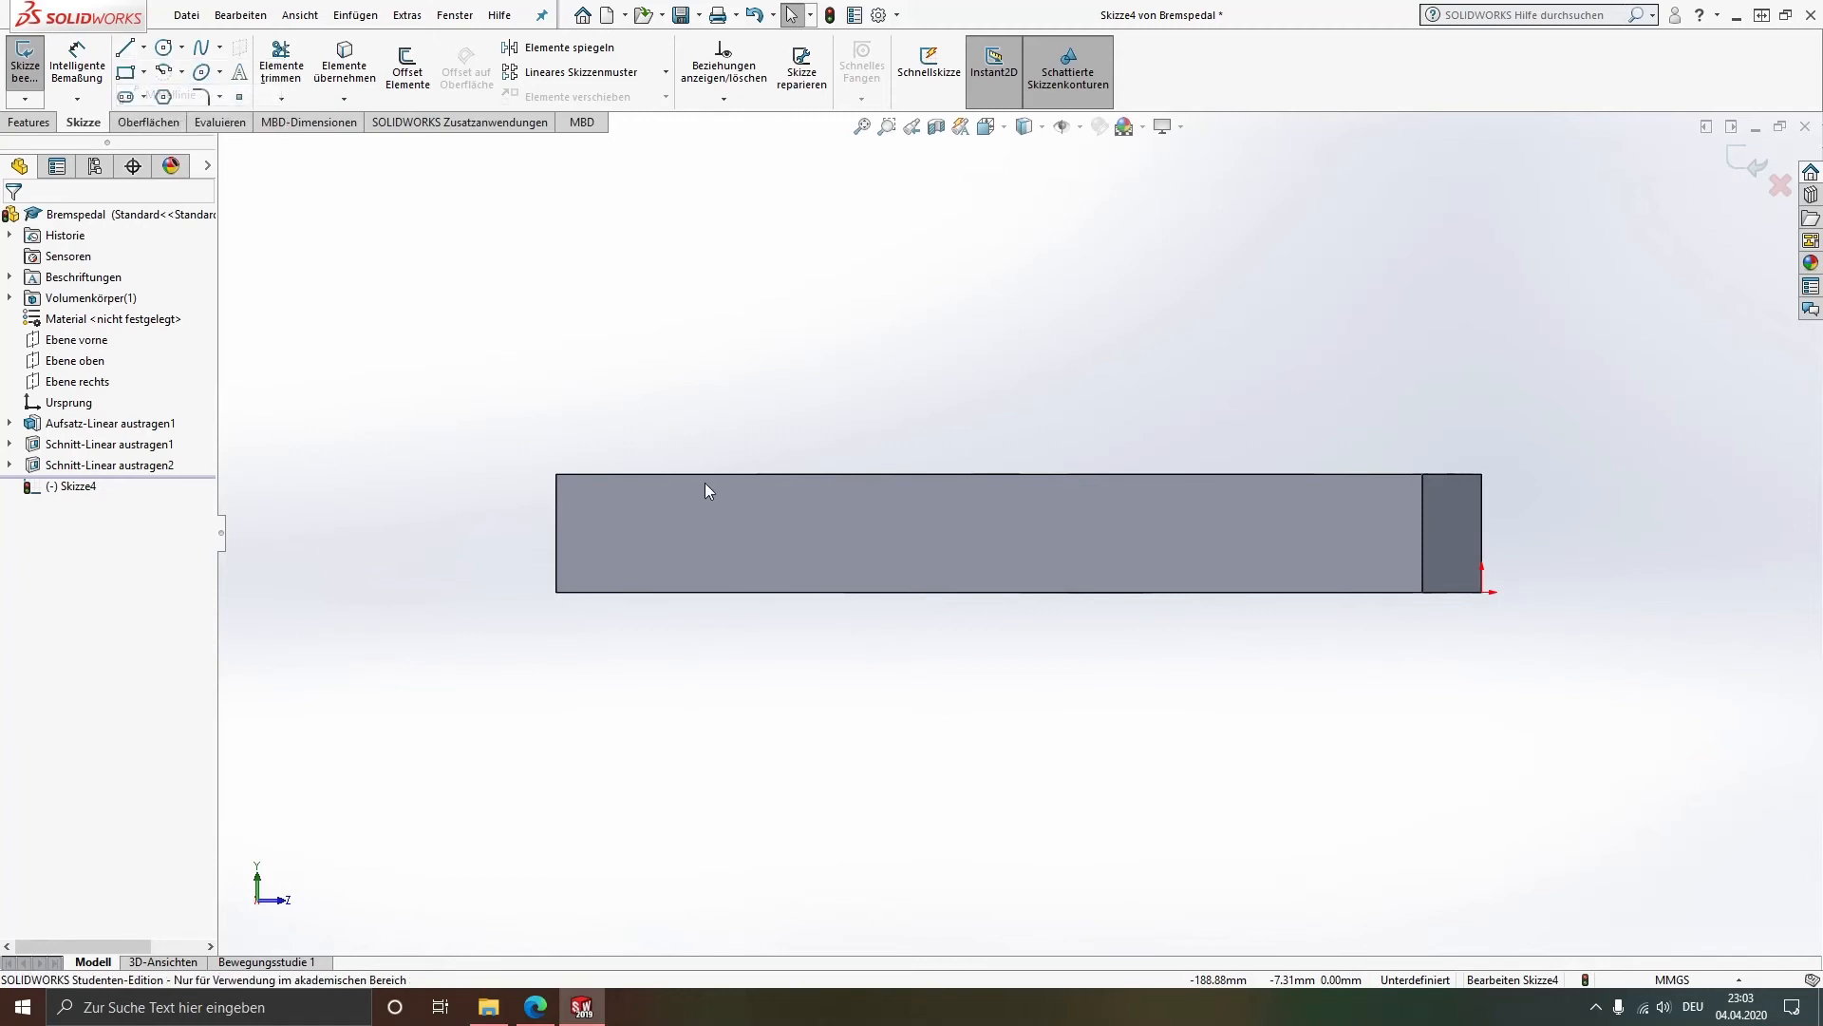
pyautogui.click(573, 536)
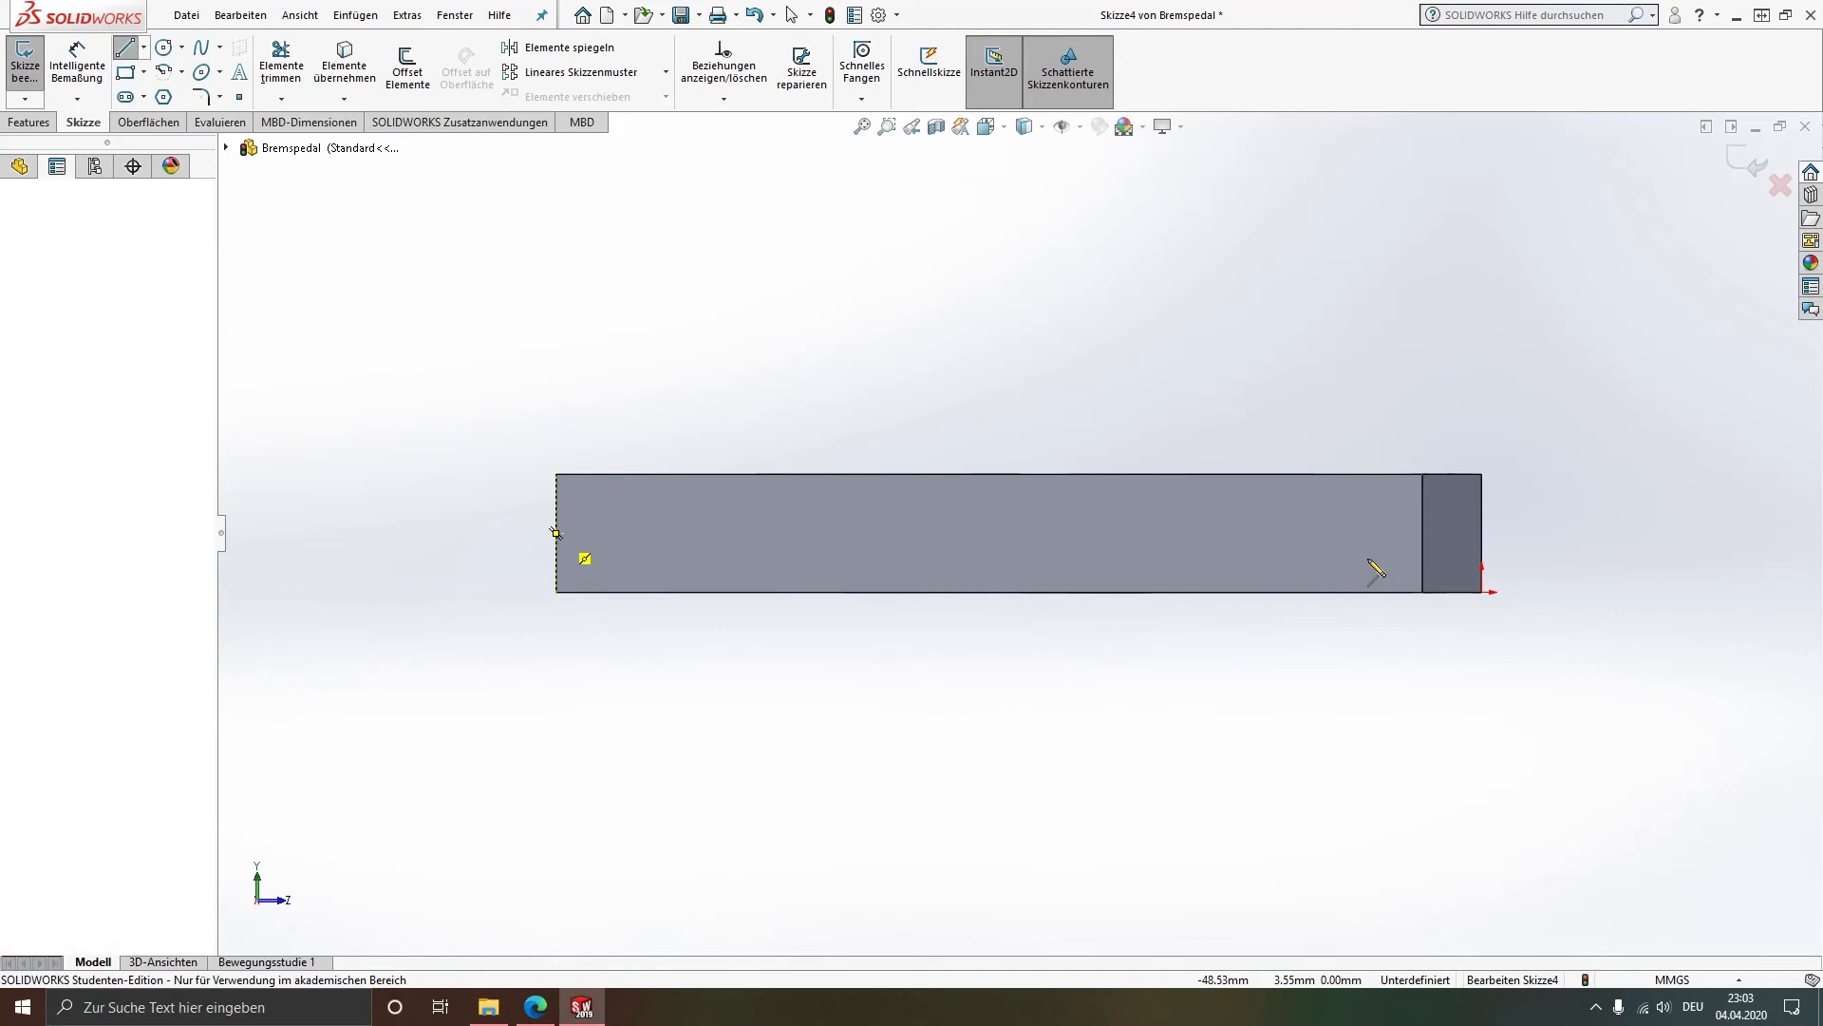
pyautogui.click(1424, 534)
pyautogui.press('Escape')
pyautogui.press('Escape')
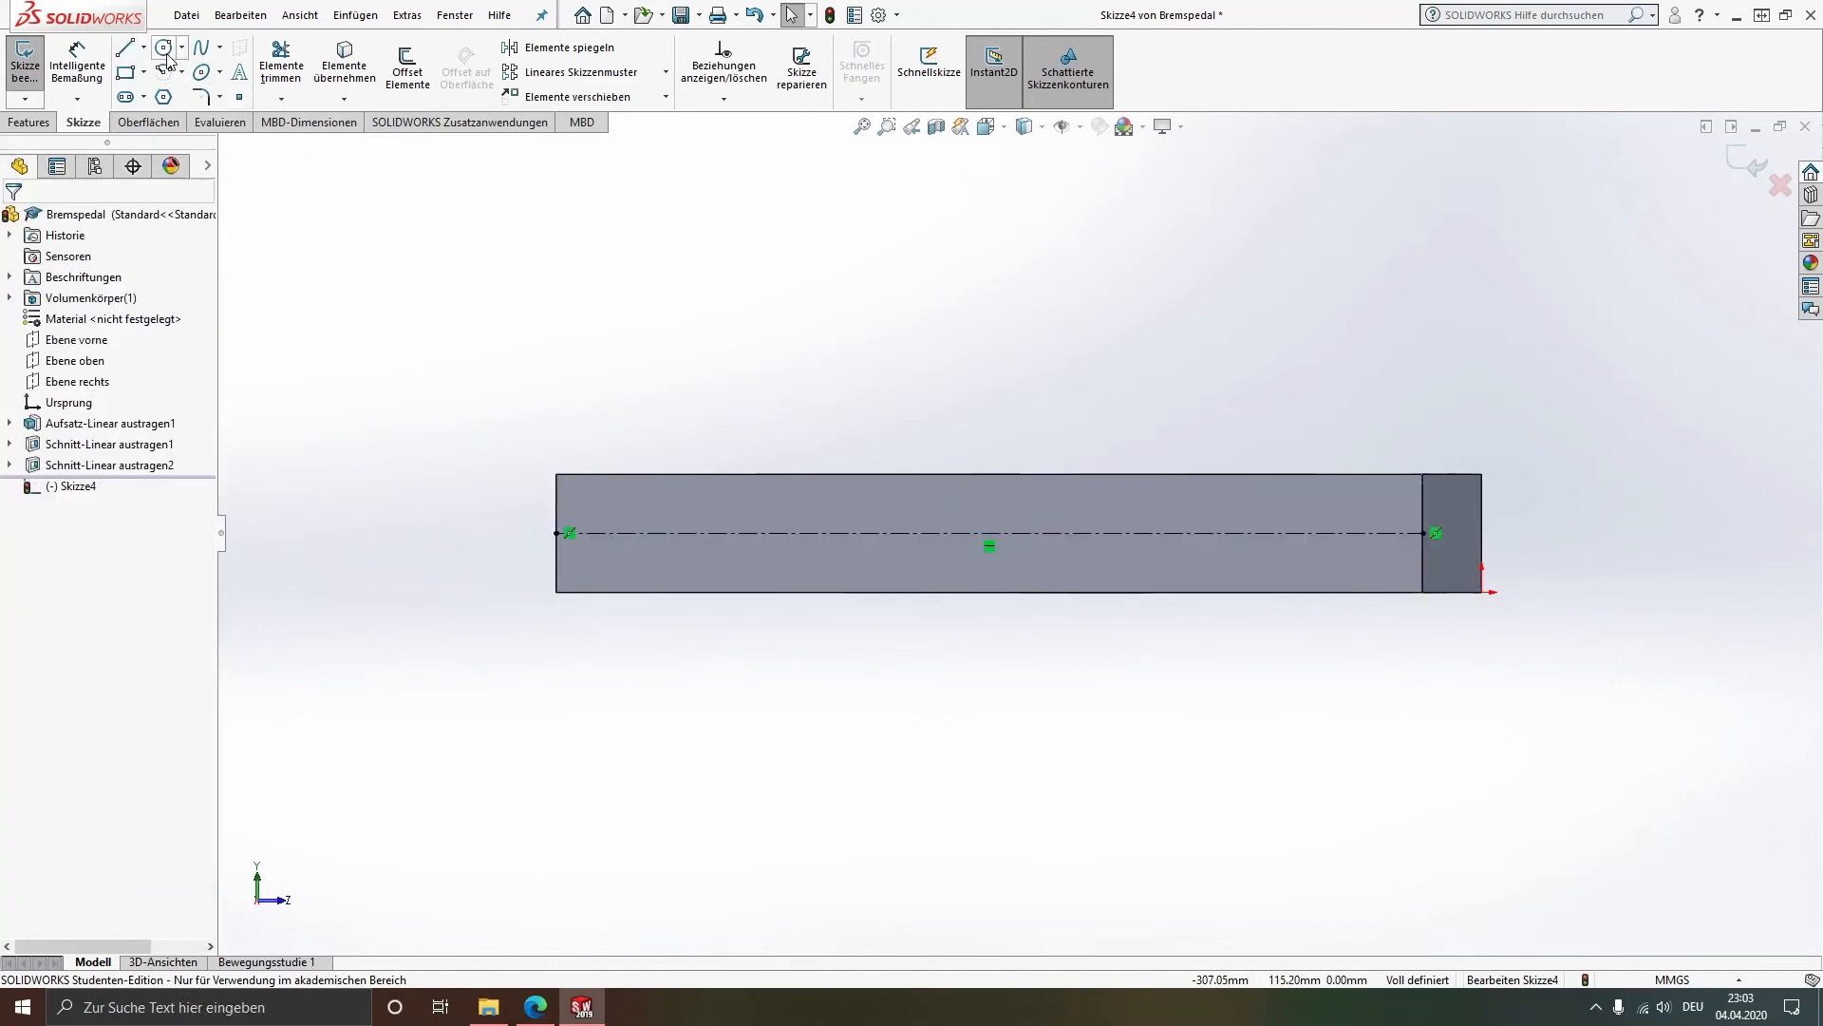
# Step: Sketch two circles below the centreline near the face's left end, with radii of about 2.8 mm and 2.4 mm
pyautogui.click(164, 47)
pyautogui.click(622, 562)
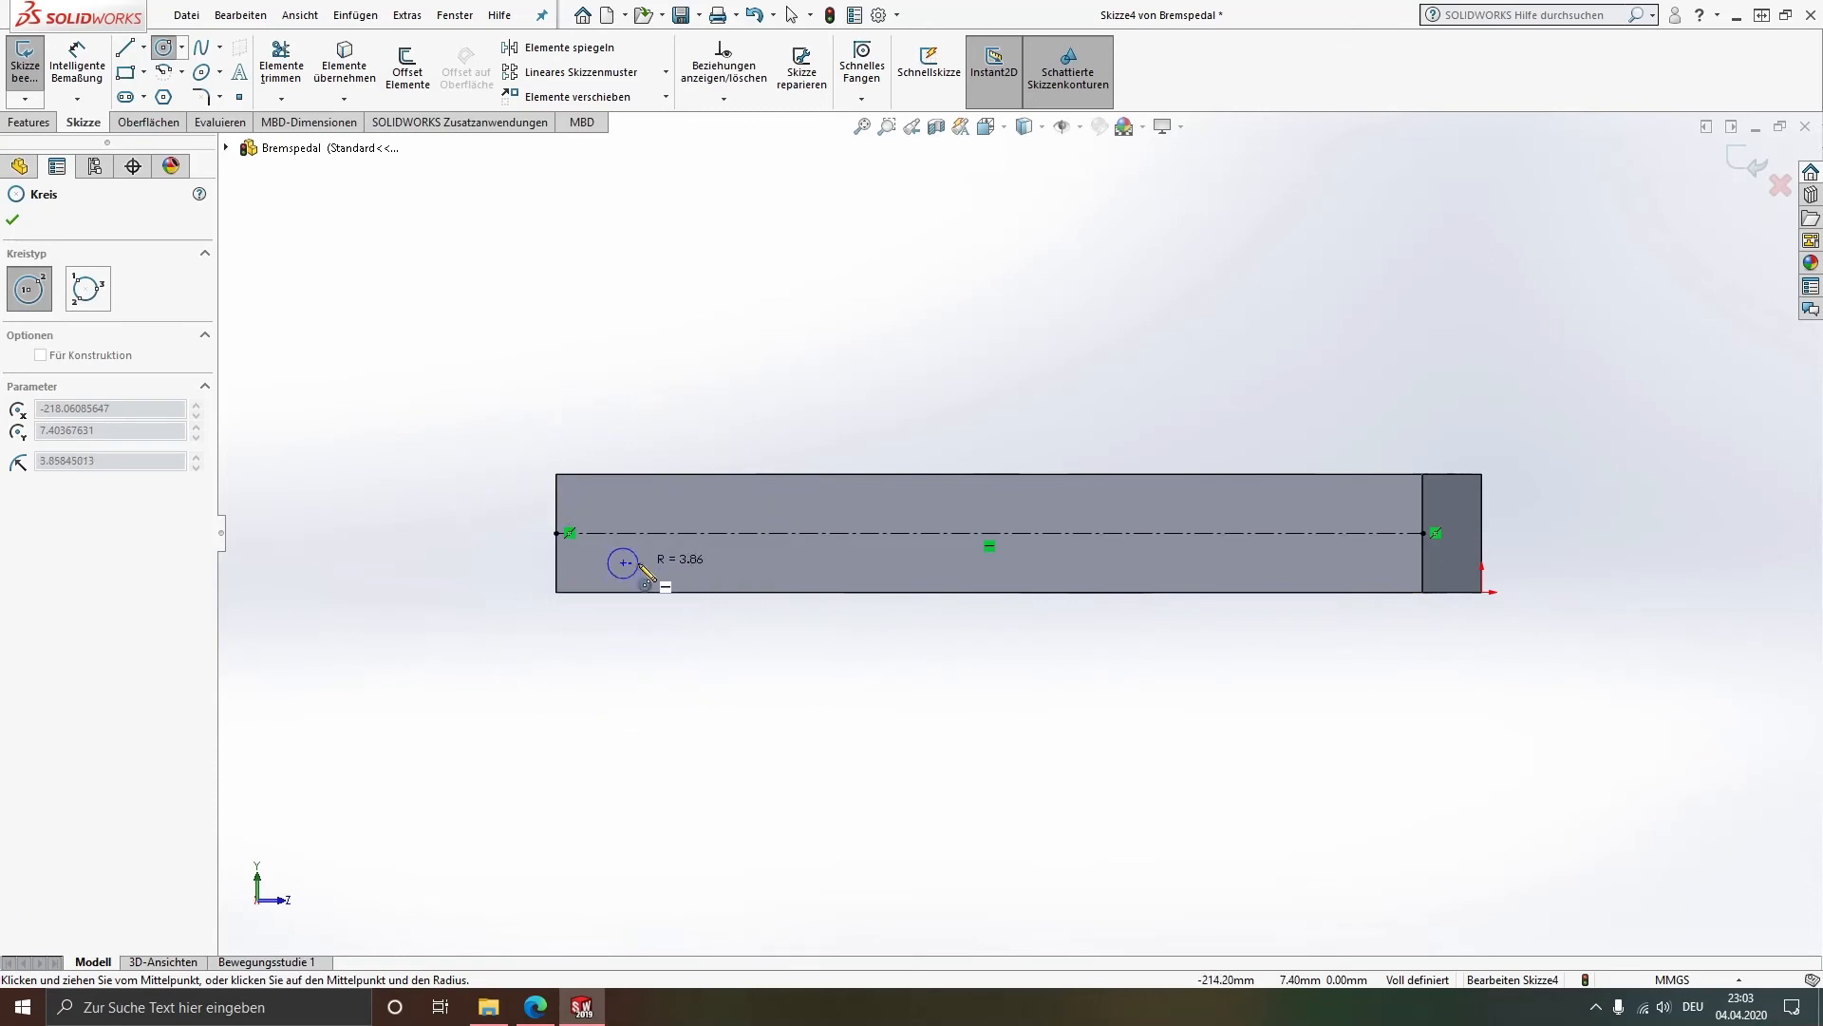
pyautogui.click(634, 563)
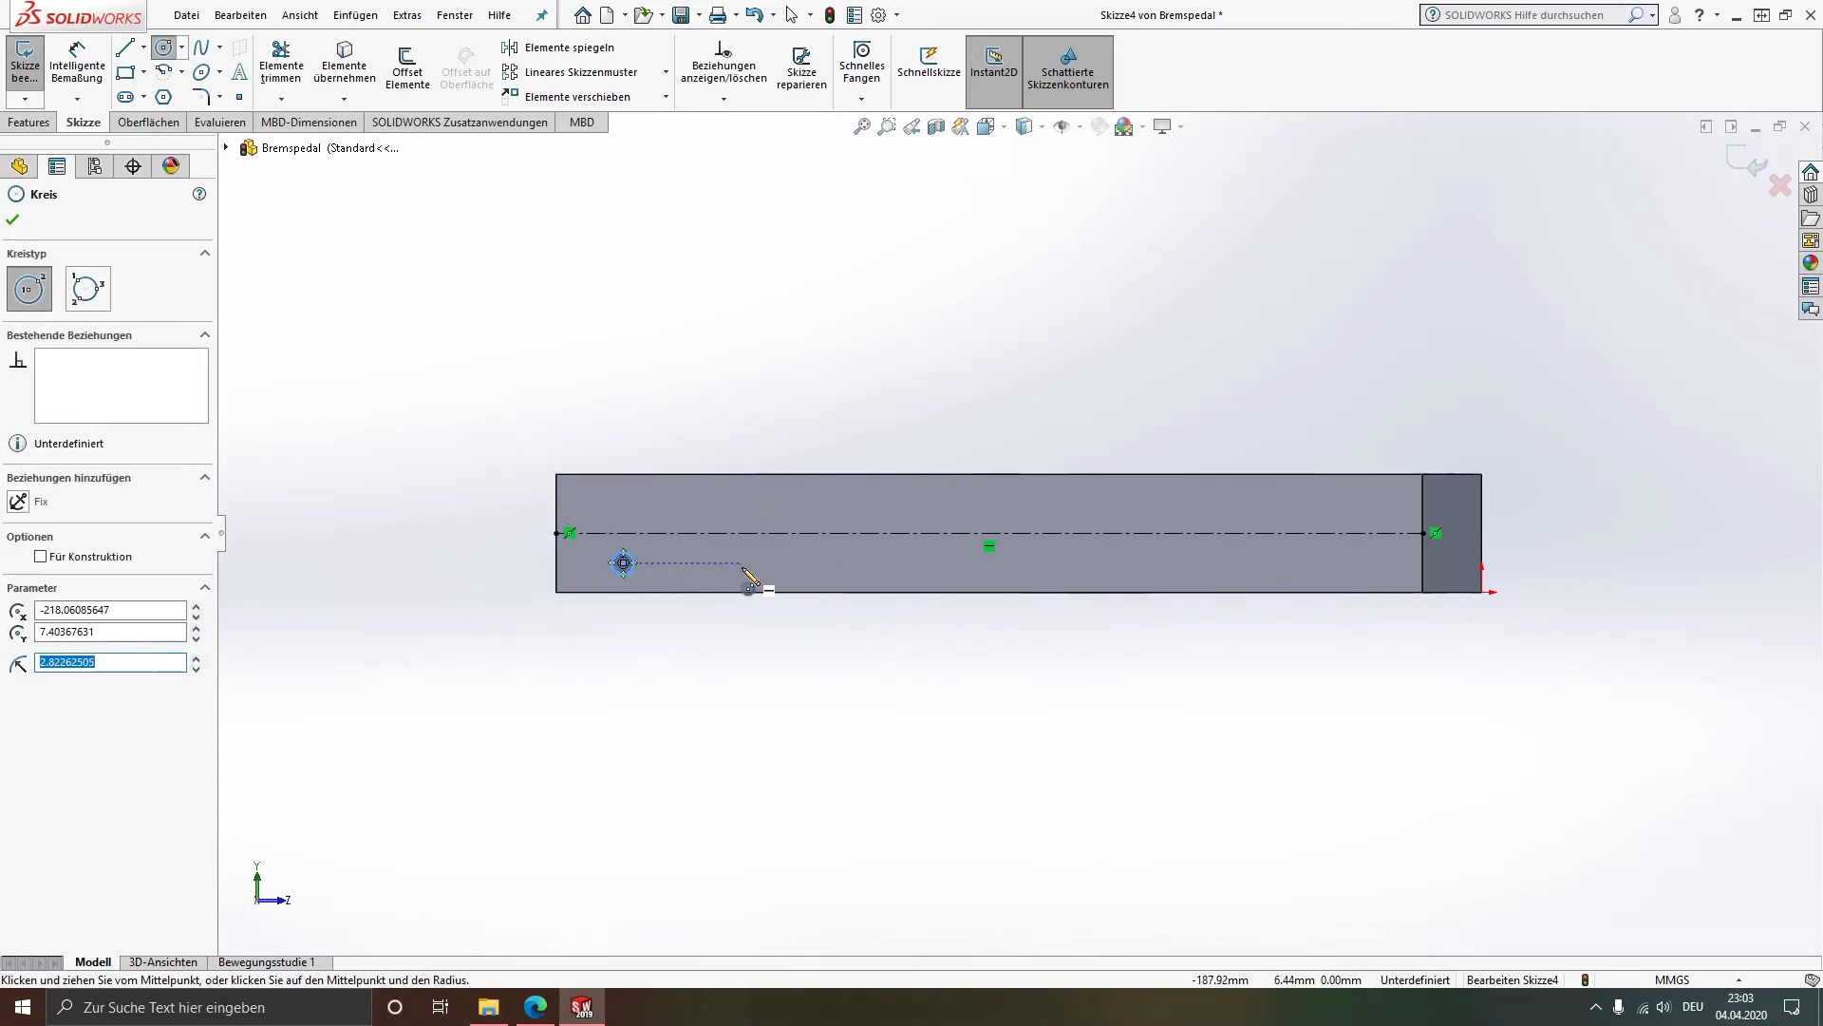
pyautogui.click(741, 564)
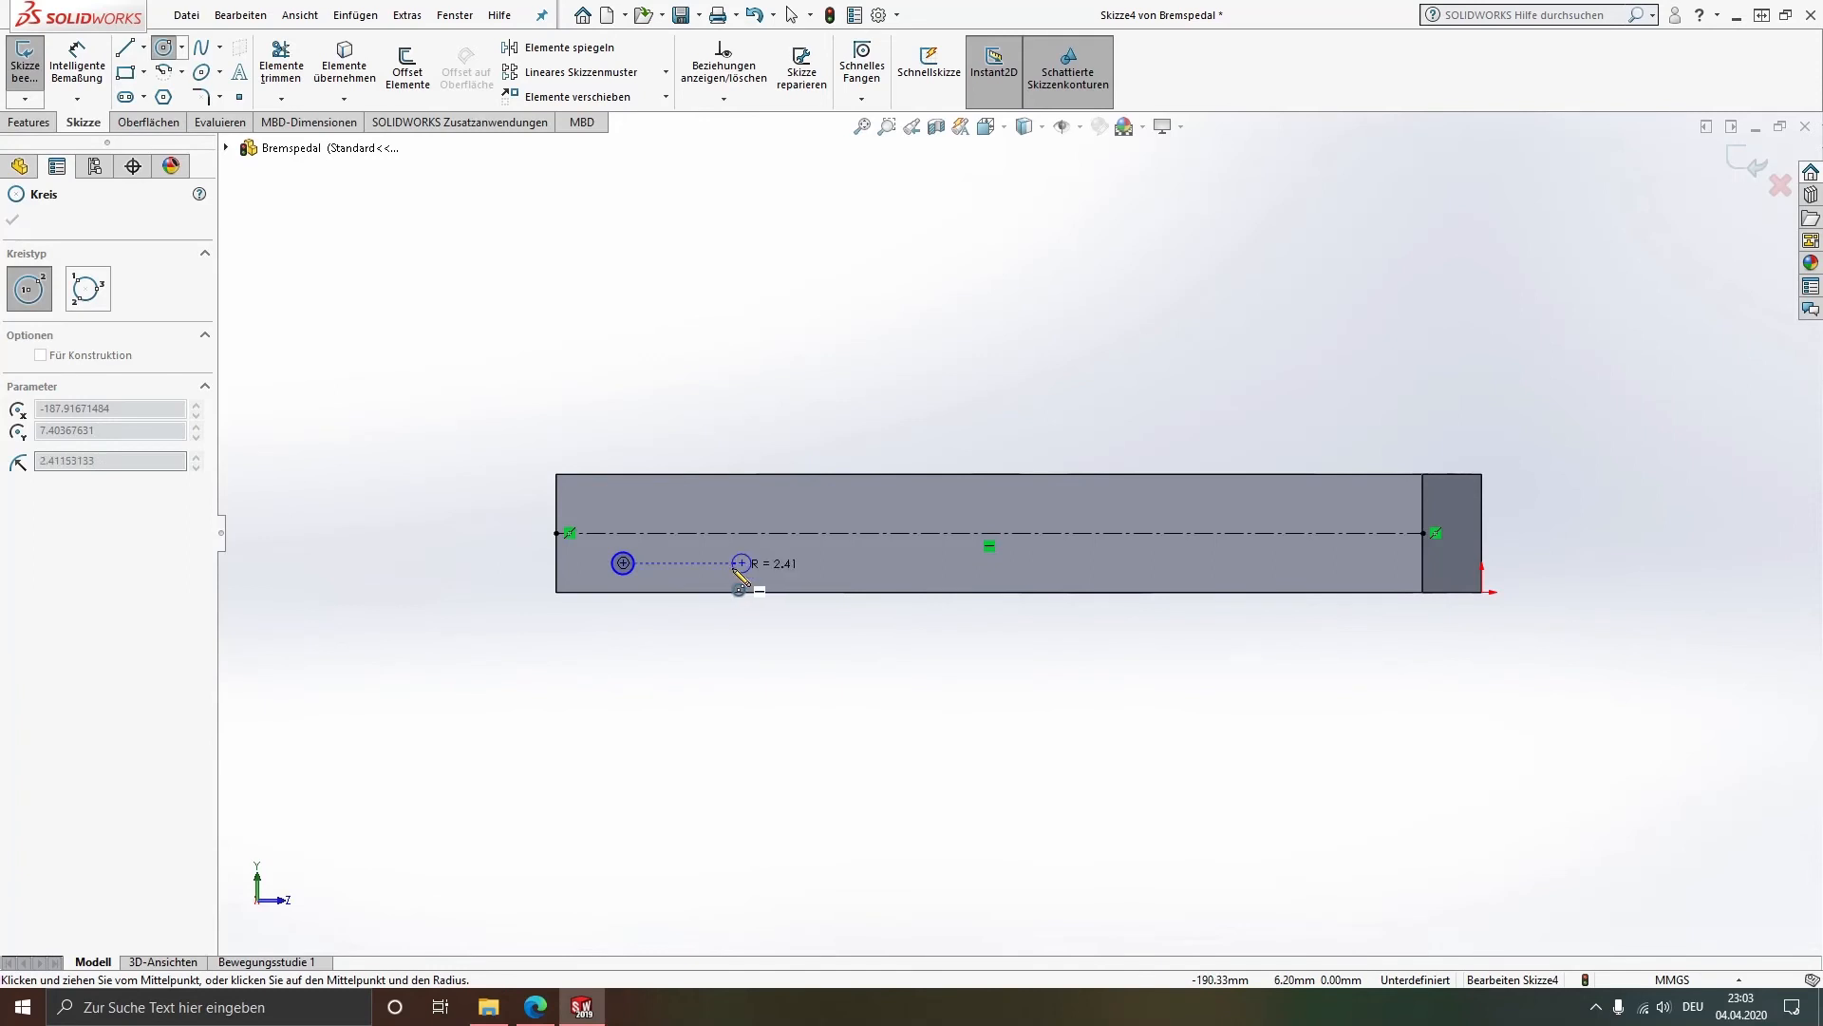
pyautogui.click(737, 570)
pyautogui.press('Escape')
pyautogui.scroll(-2, 801, 585)
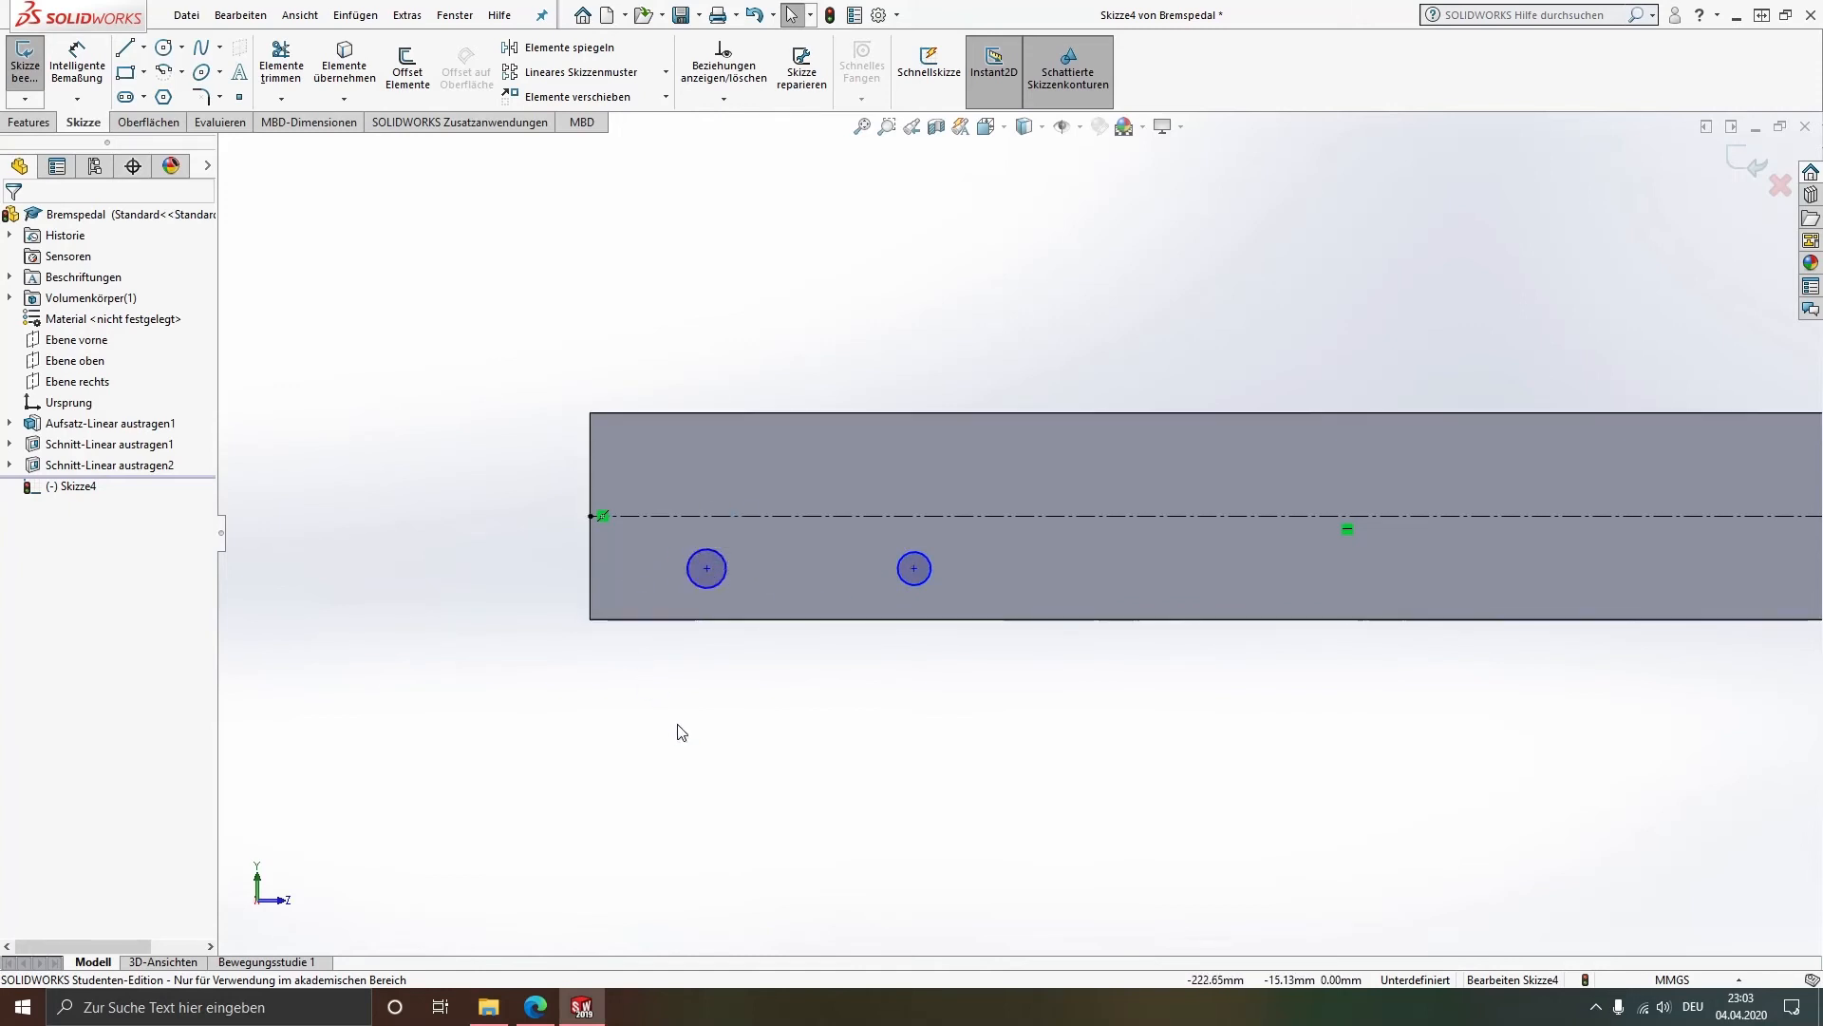
# Step: Align the two circle centres with a Horizontal relation and shift the circles slightly towards the centreline
pyautogui.click(706, 569)
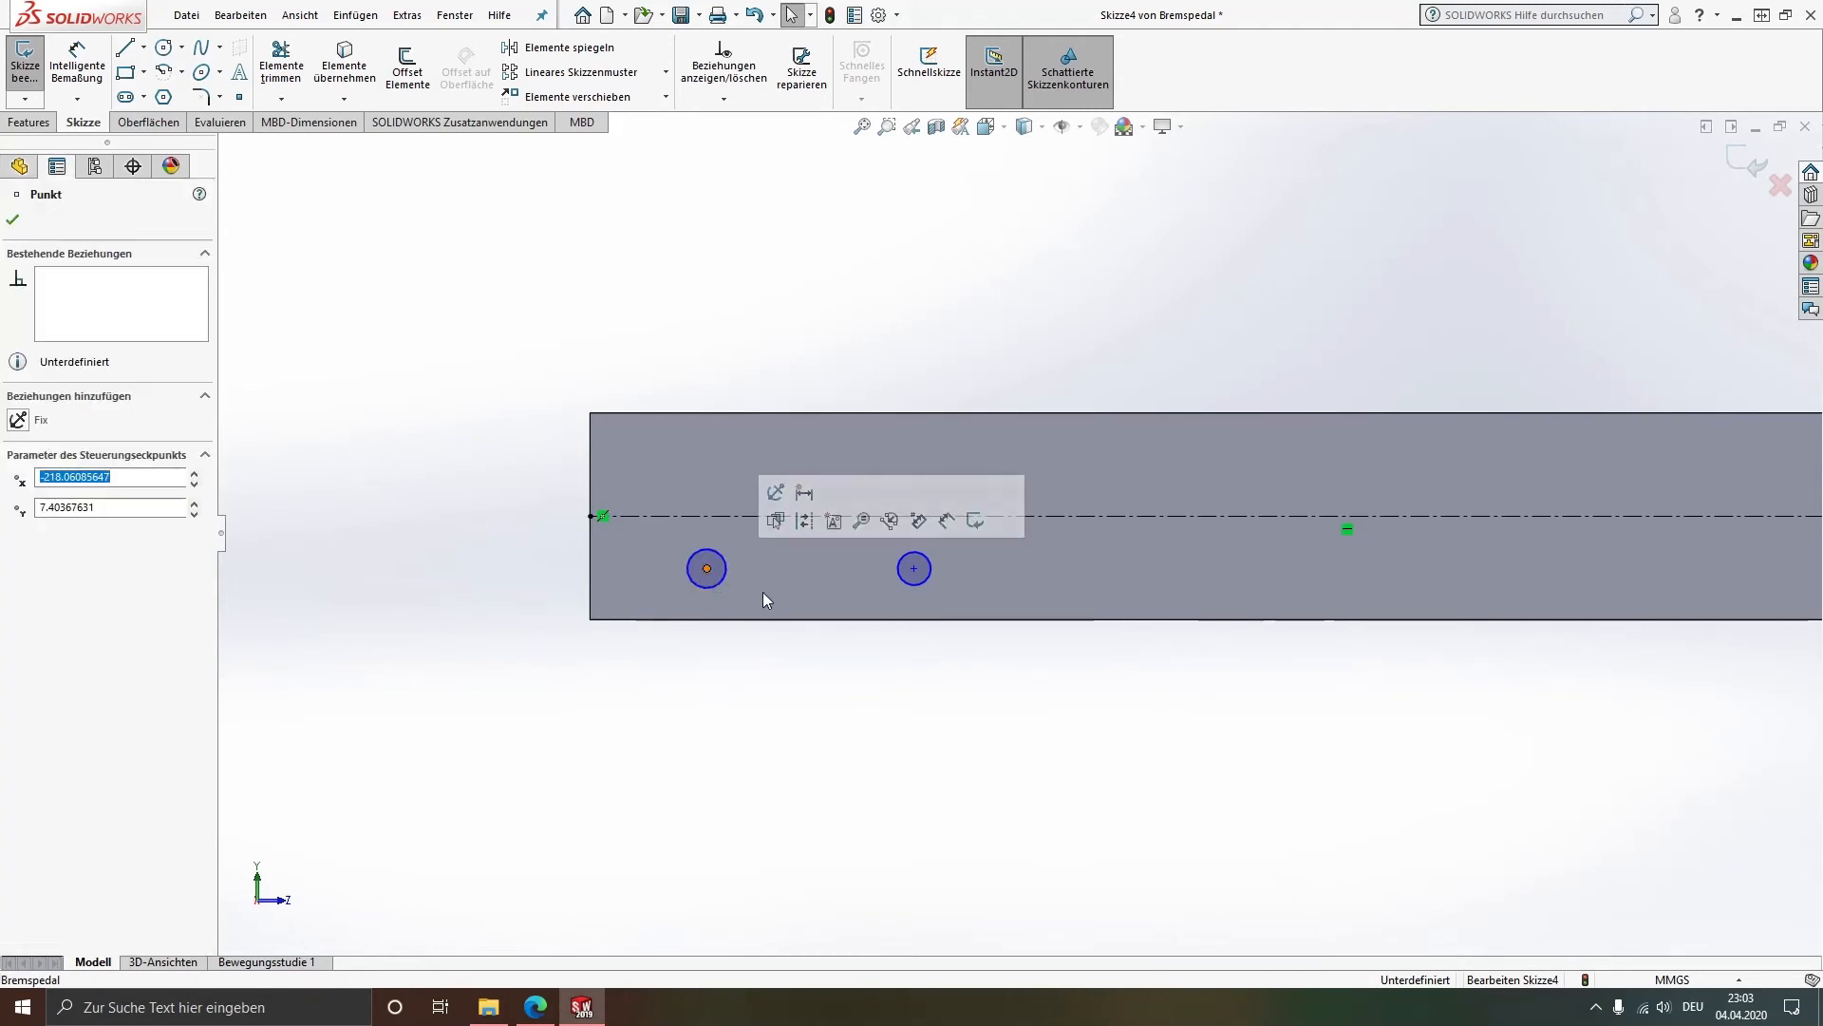
pyautogui.keyDown('ctrl'); pyautogui.click(914, 569); pyautogui.keyUp('ctrl')
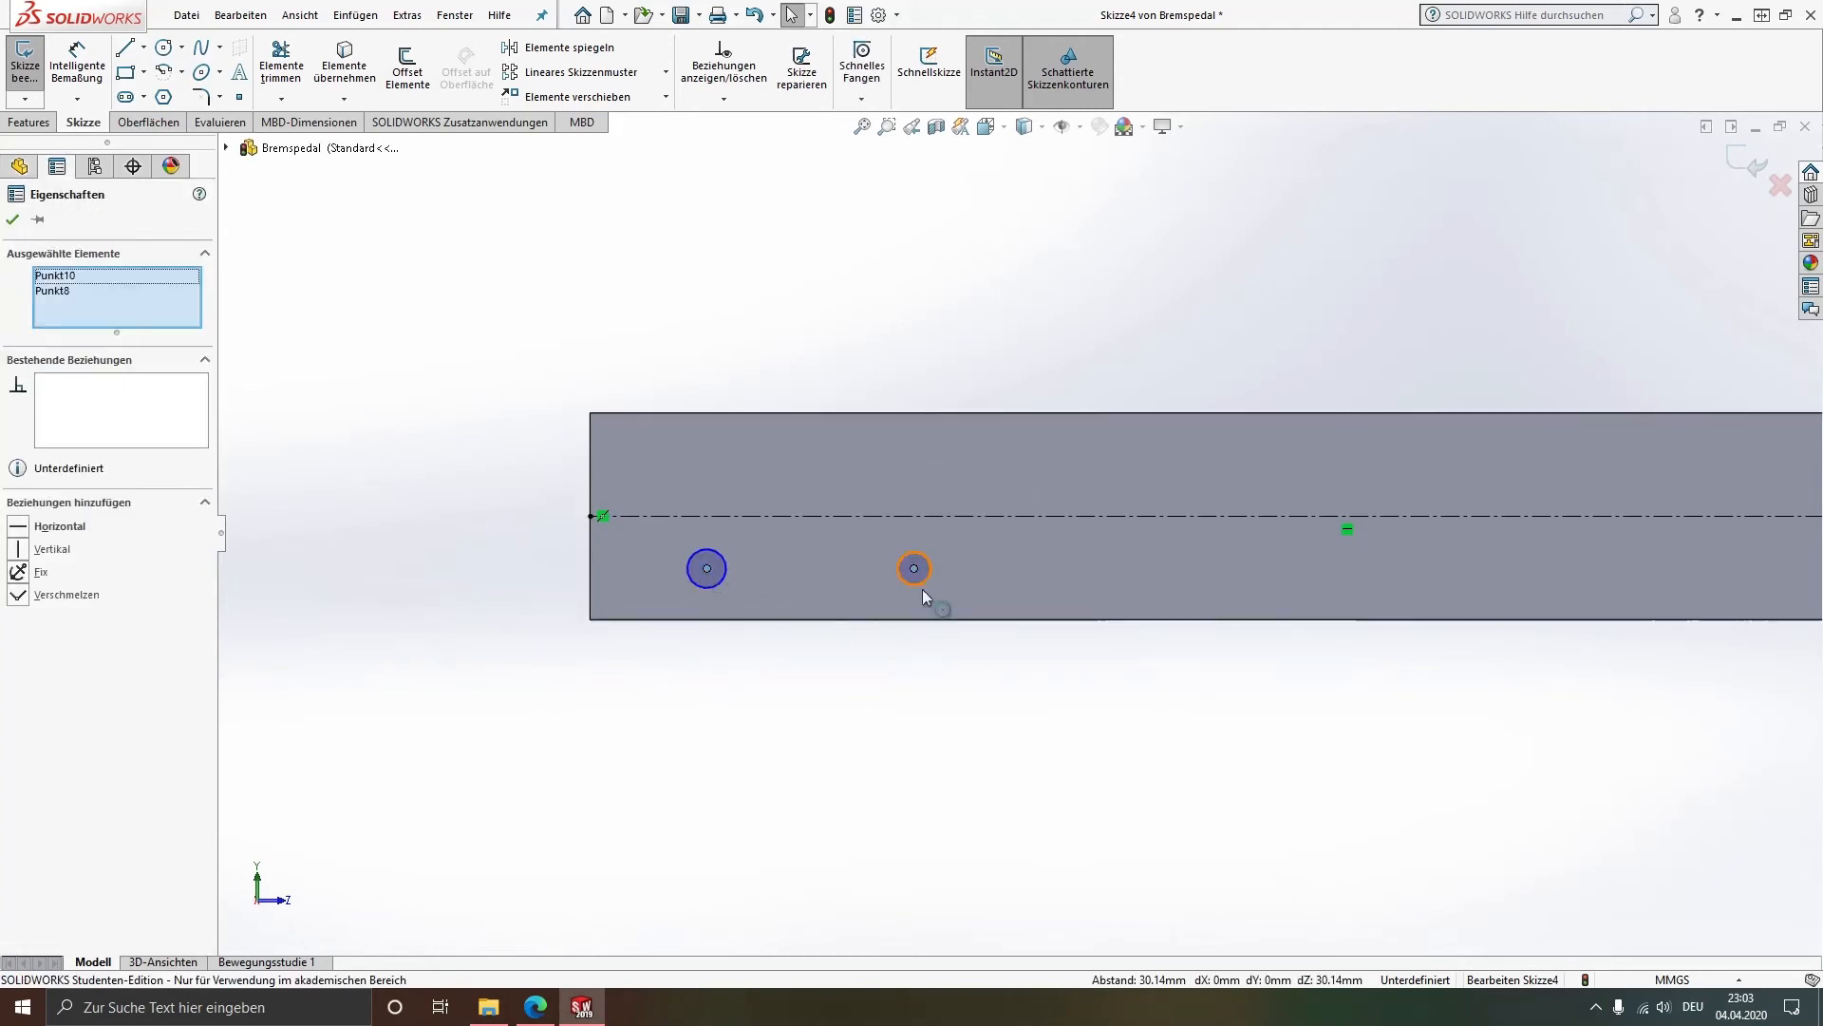
pyautogui.click(19, 528)
pyautogui.click(802, 692)
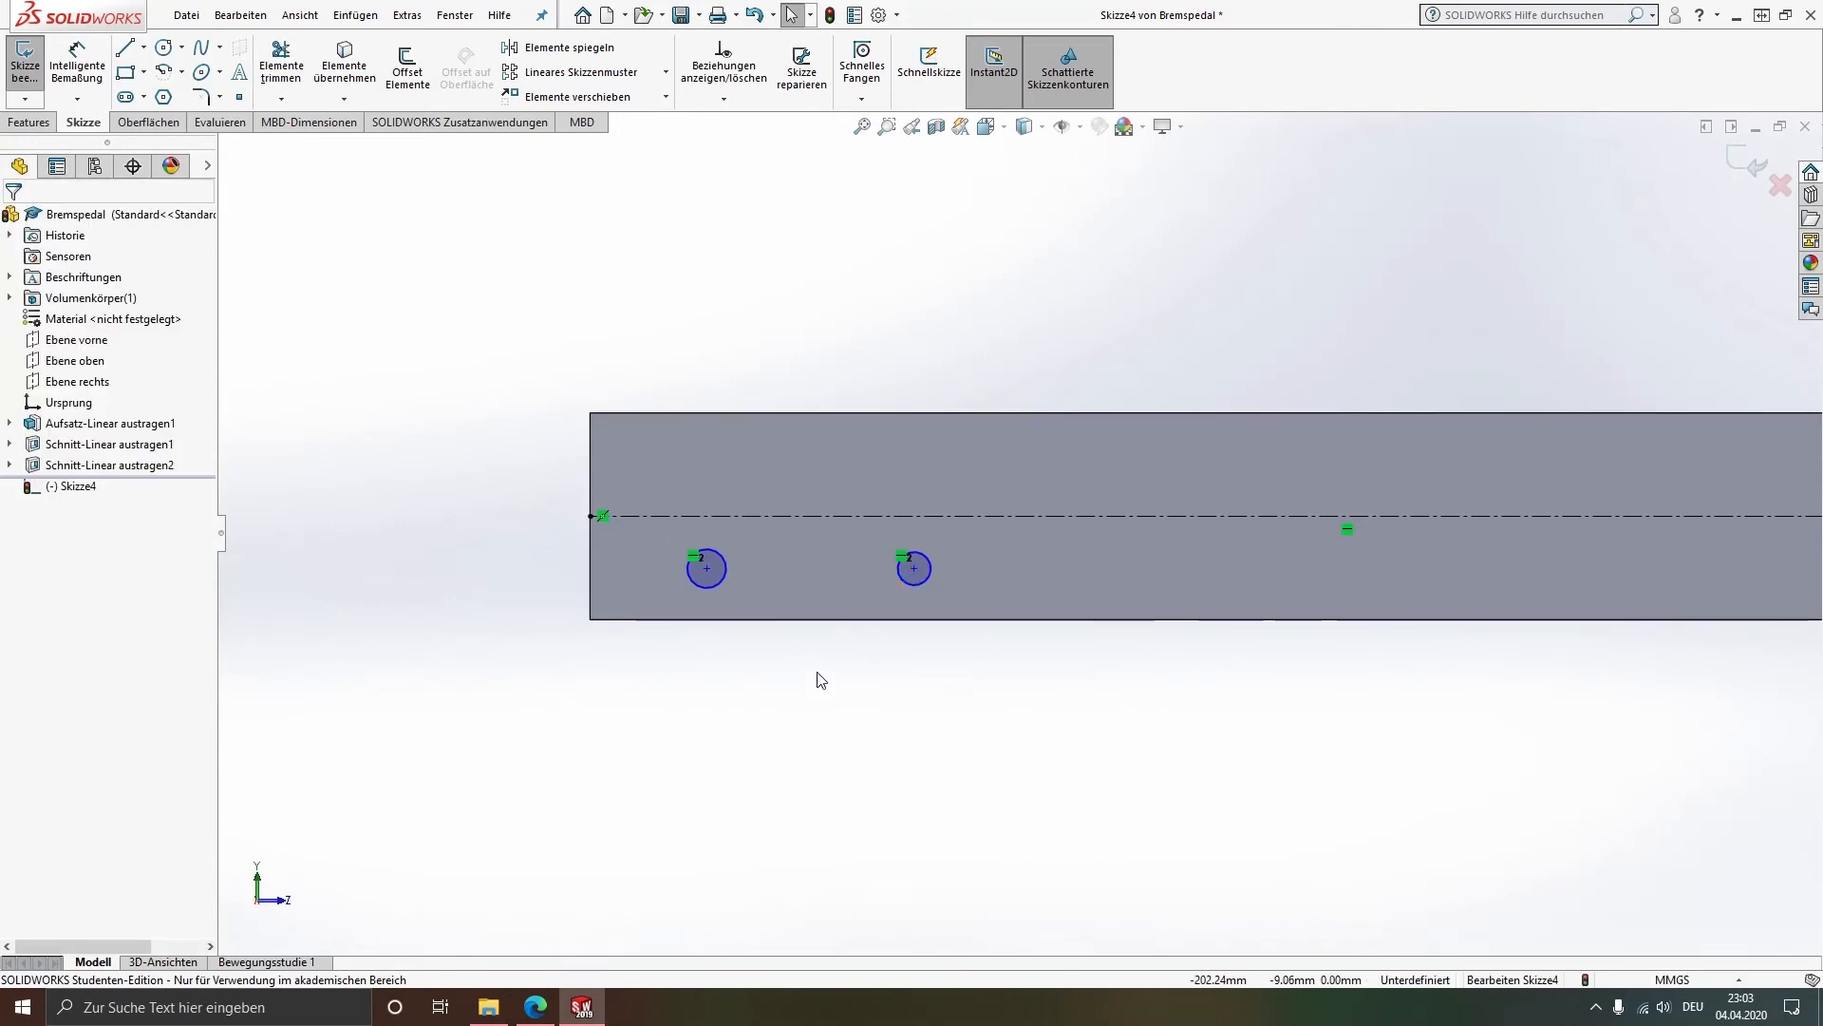
pyautogui.moveTo(707, 567); pyautogui.dragTo(708, 566)
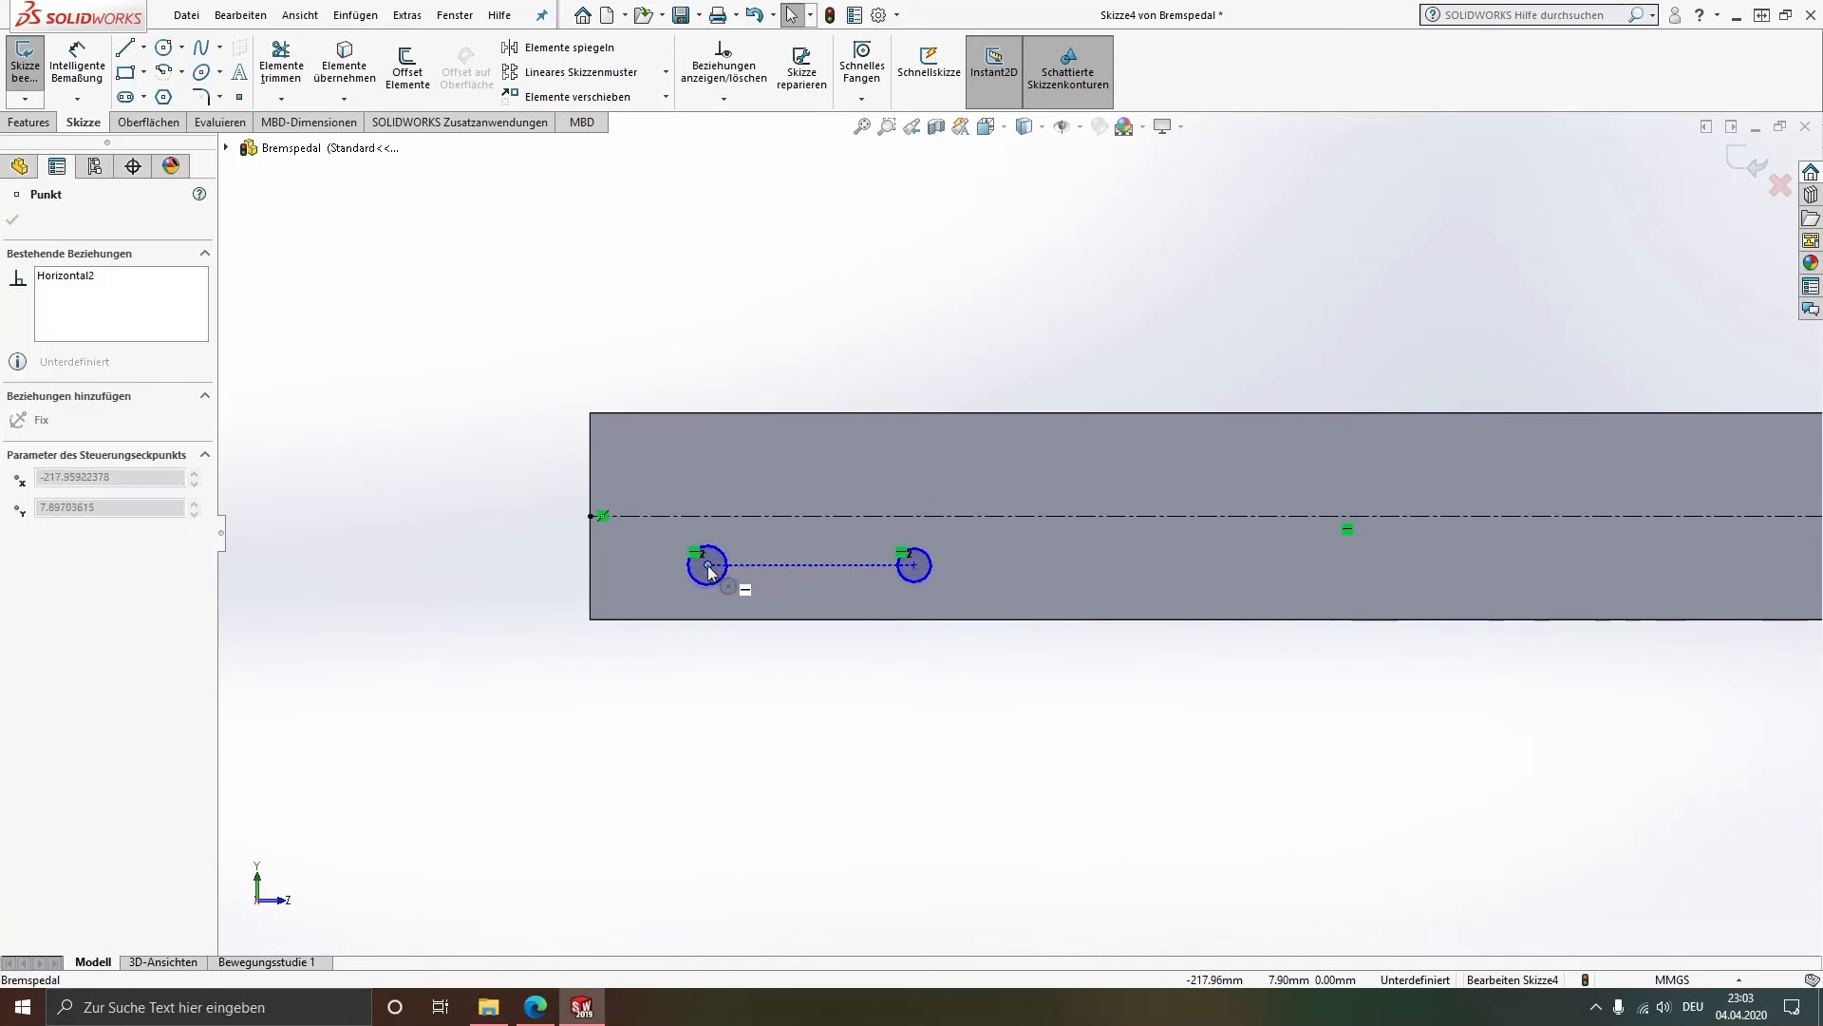
pyautogui.click(724, 673)
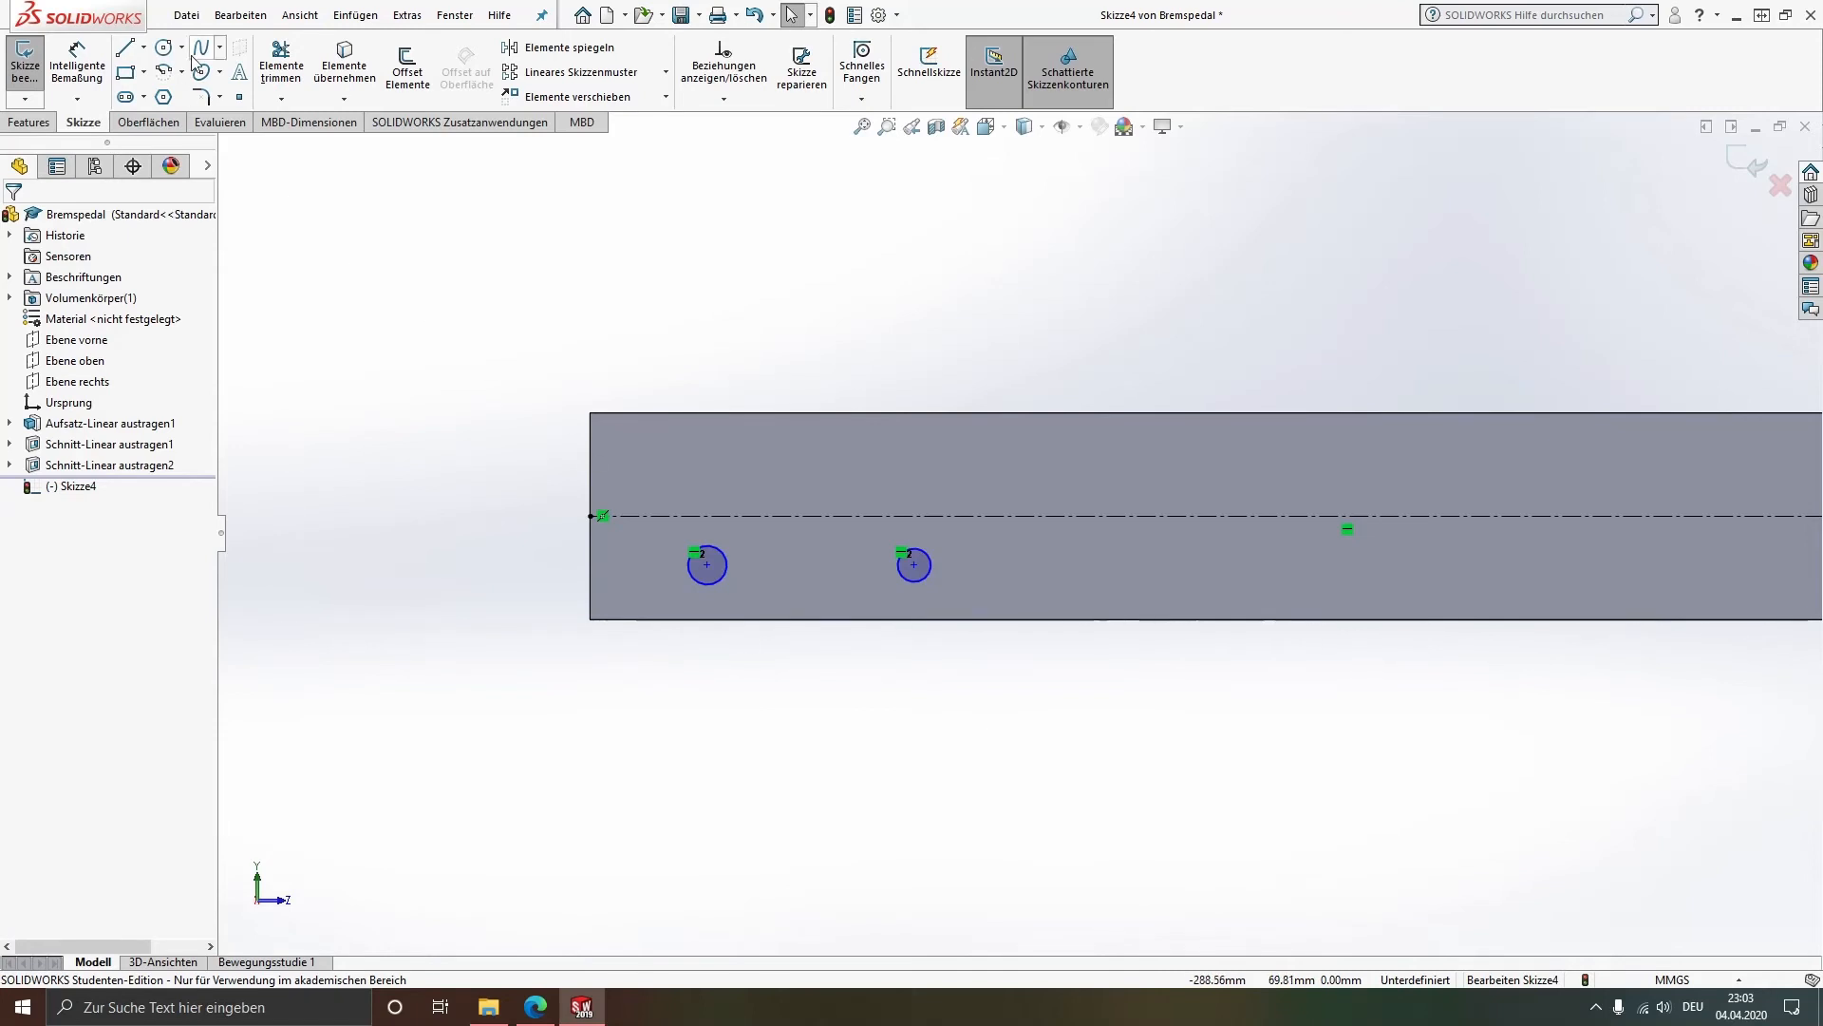
# Step: Dimension the first circle's centre 20 mm from the face's left short edge
pyautogui.click(69, 52)
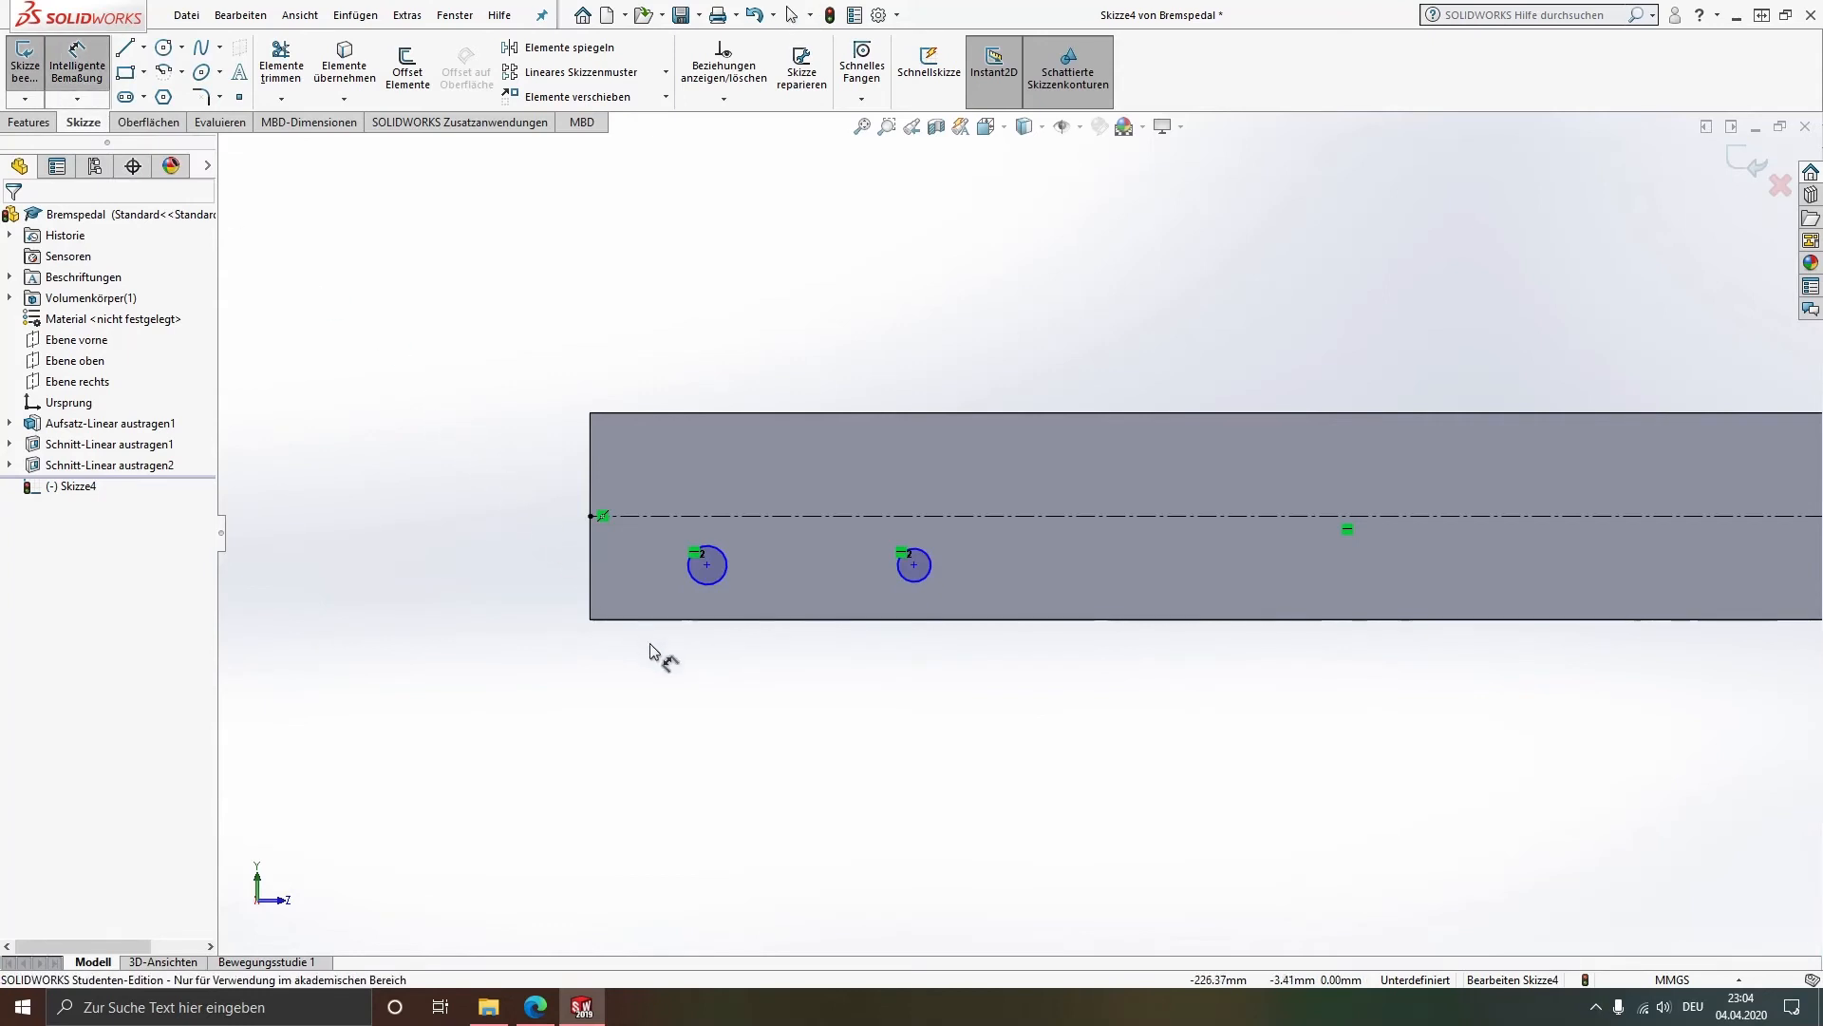
pyautogui.click(708, 565)
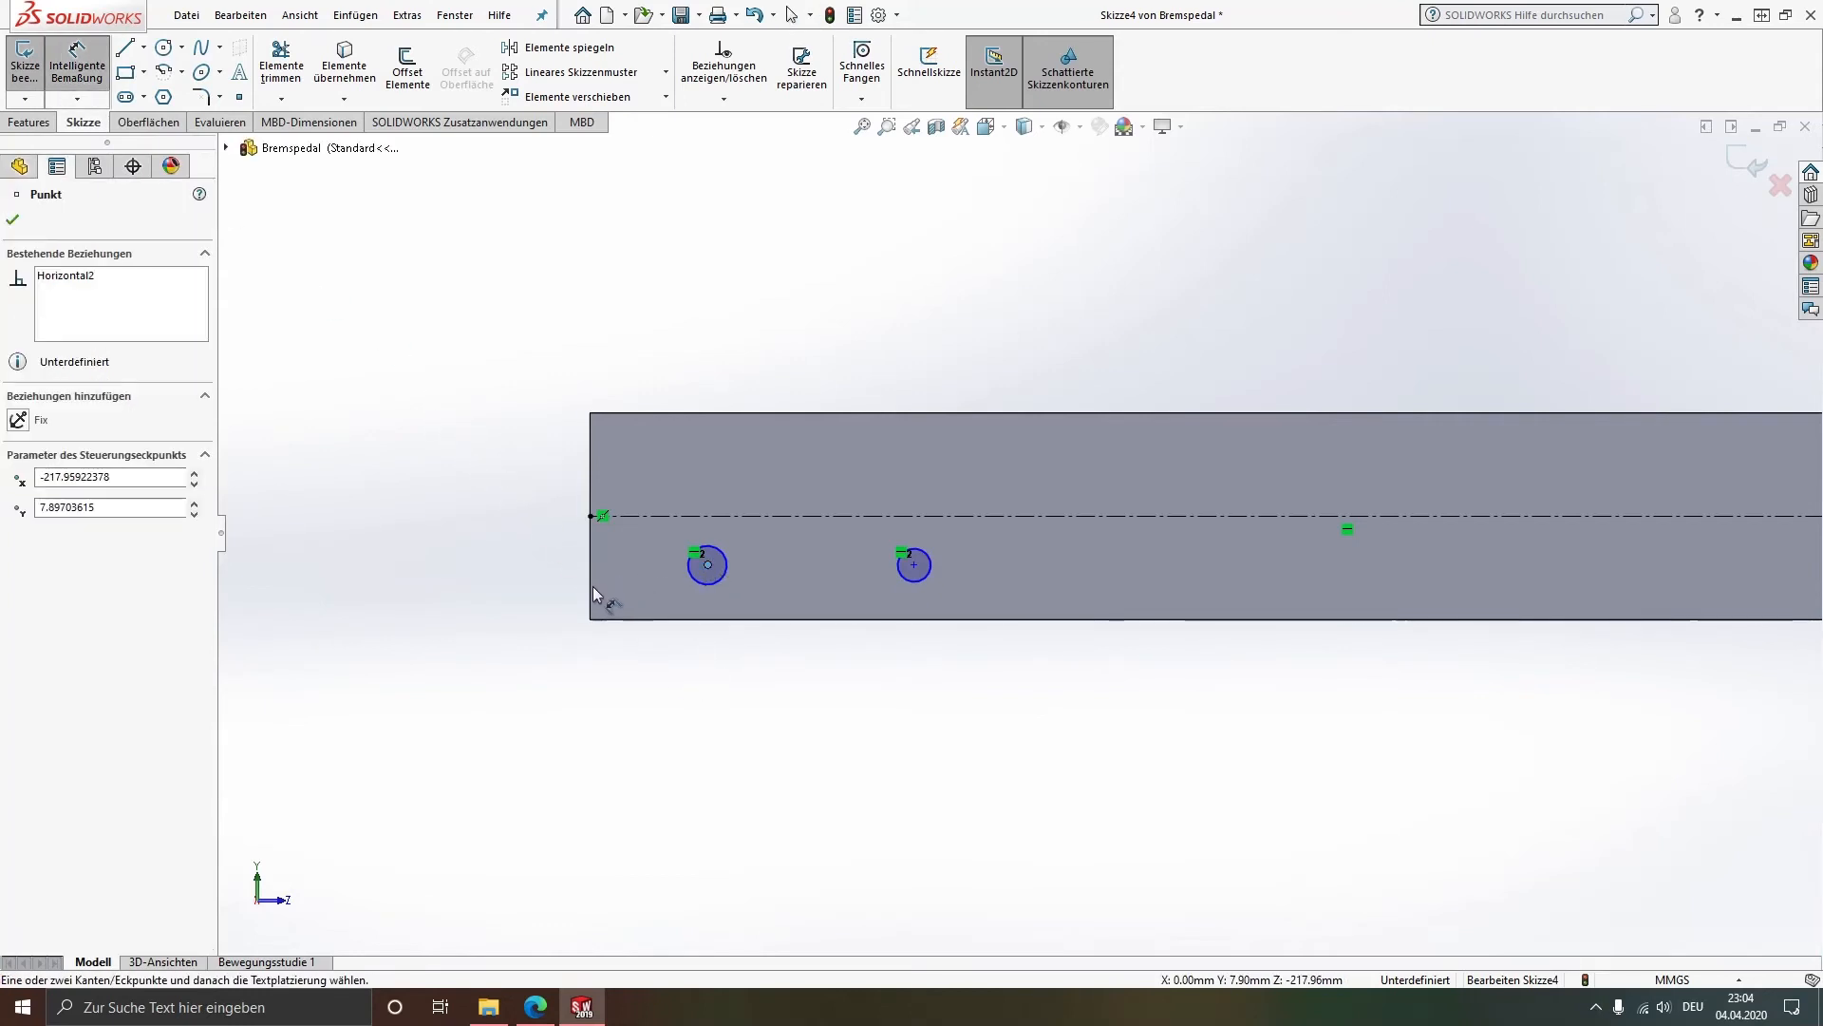
pyautogui.click(590, 586)
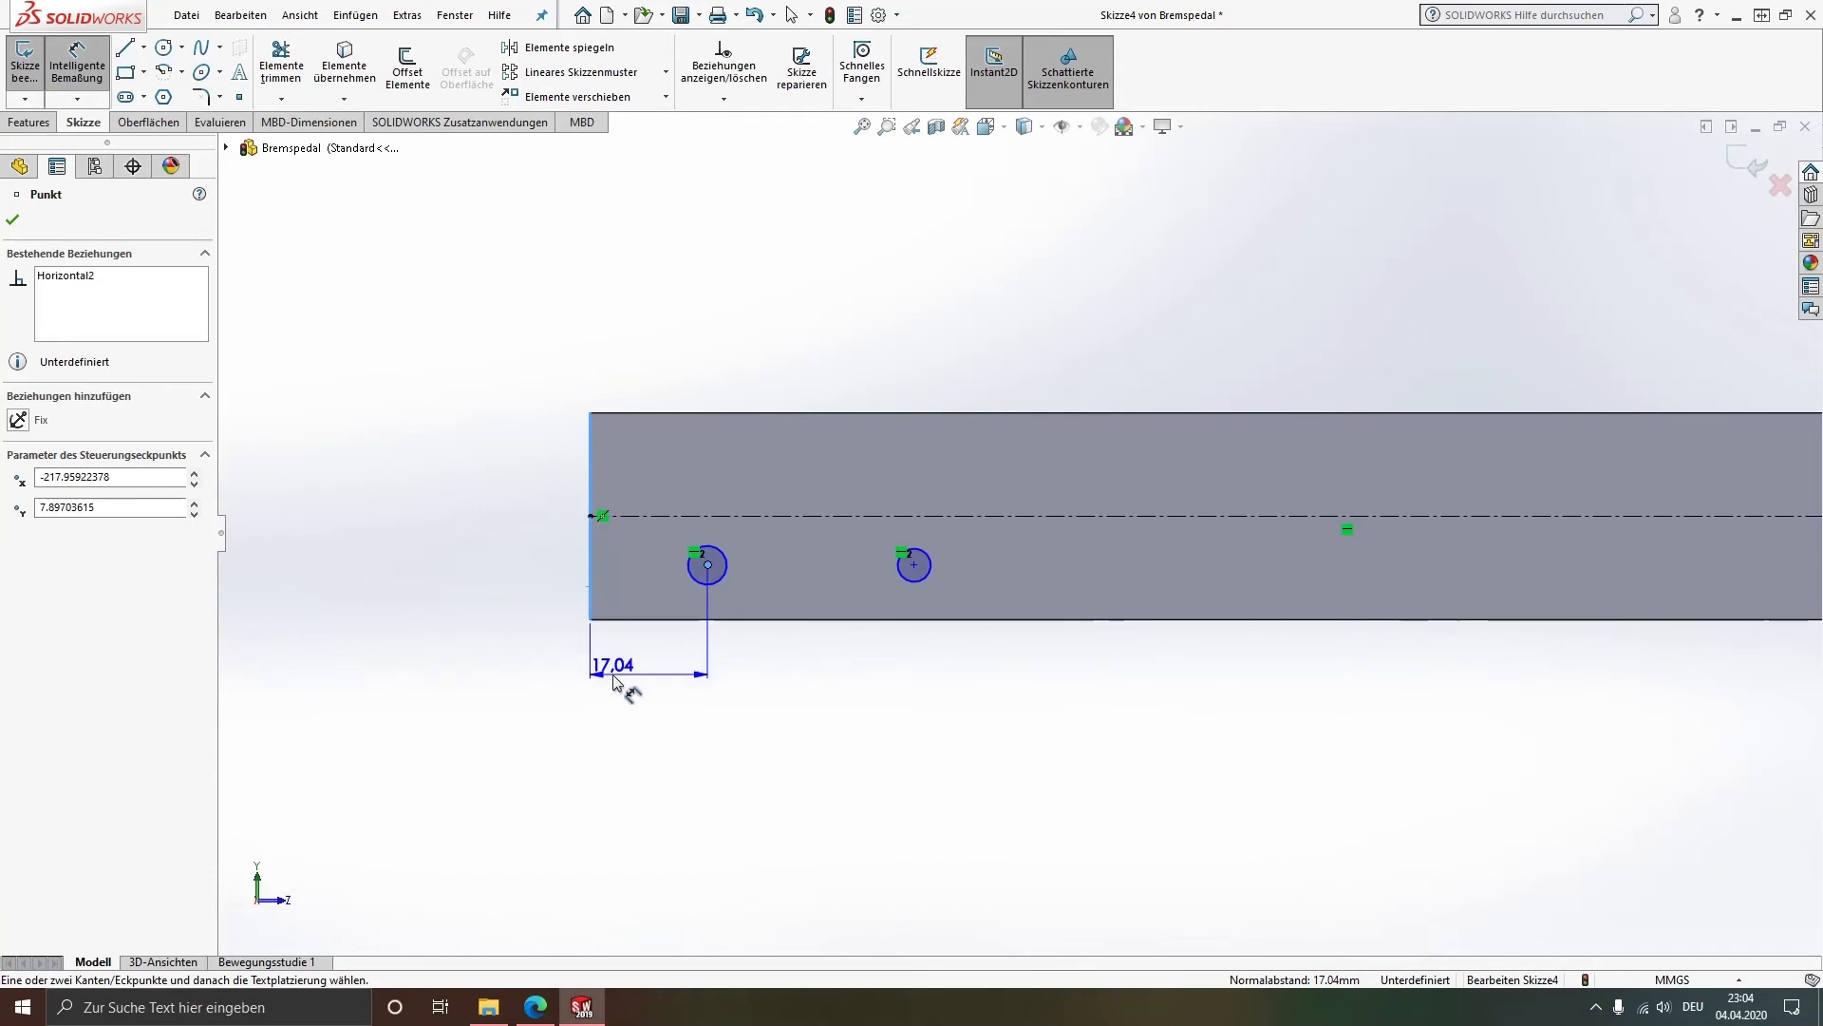
pyautogui.click(617, 684)
pyautogui.press('Return')
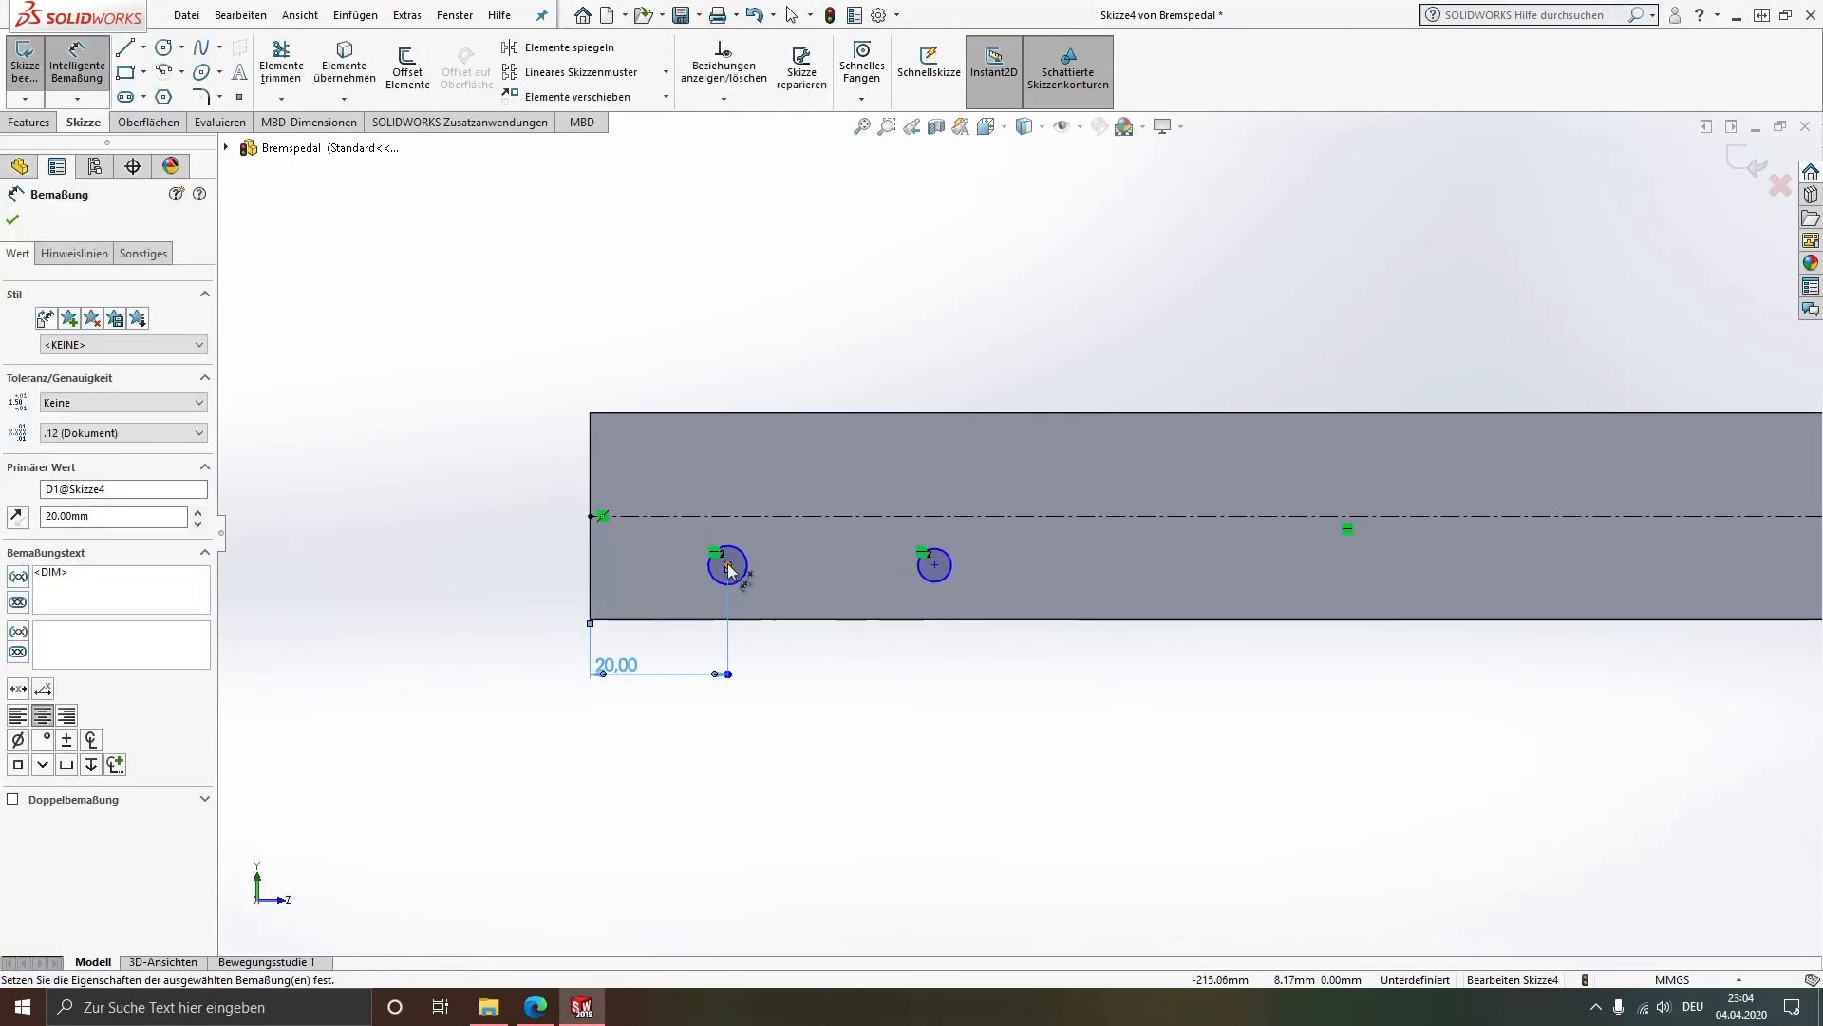
# Step: Set the distance between the two circle centres to 56.5 mm and finish dimensioning
pyautogui.click(727, 565)
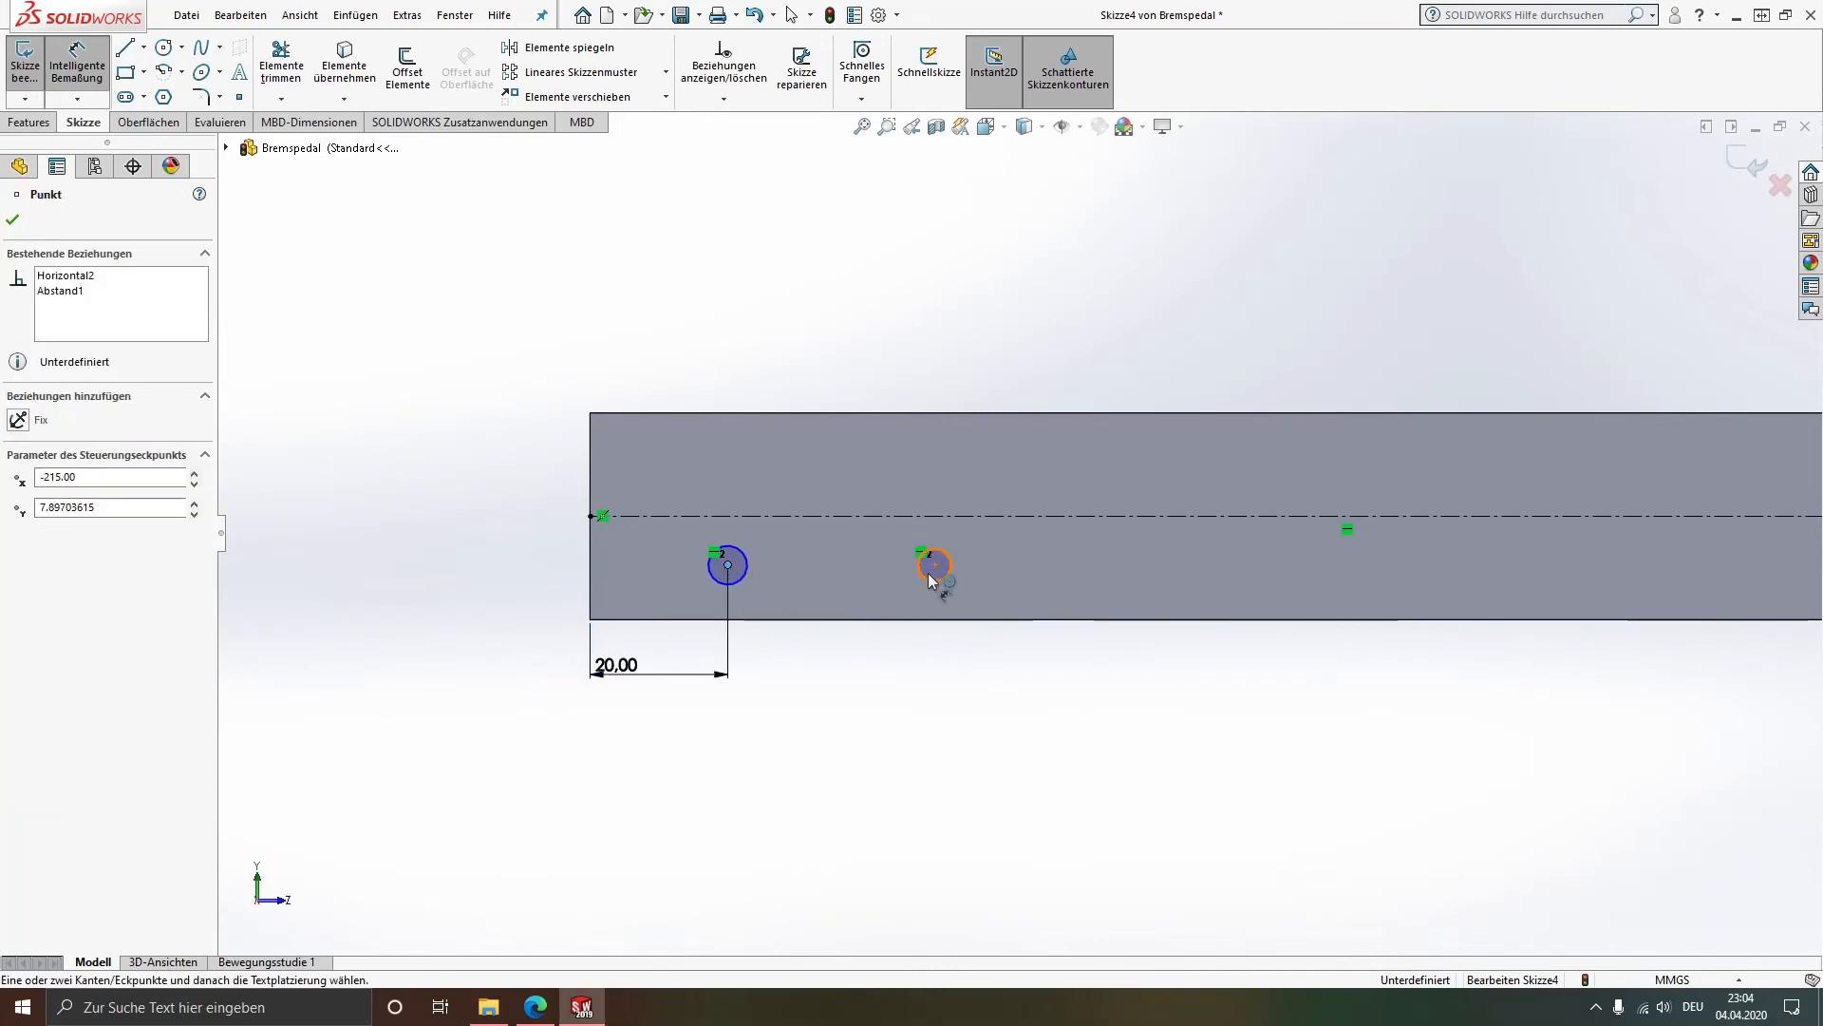
pyautogui.click(934, 567)
pyautogui.click(842, 680)
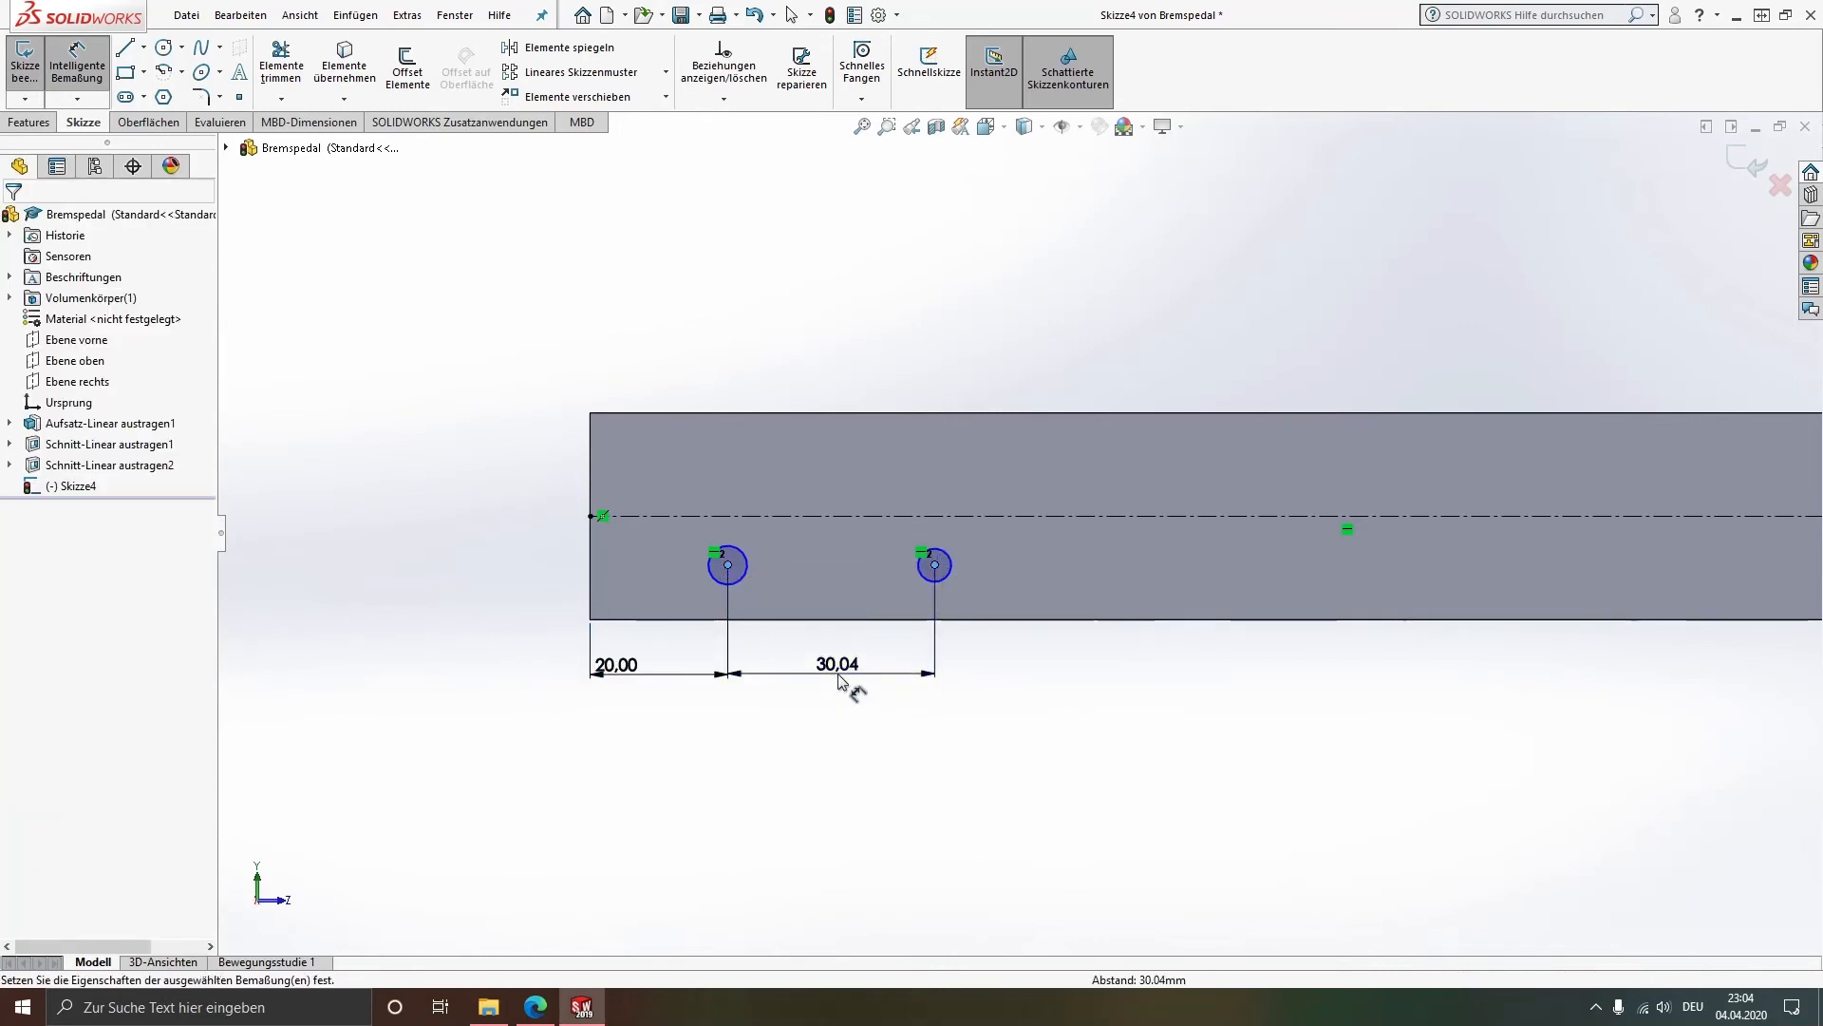
pyautogui.write('65,5')
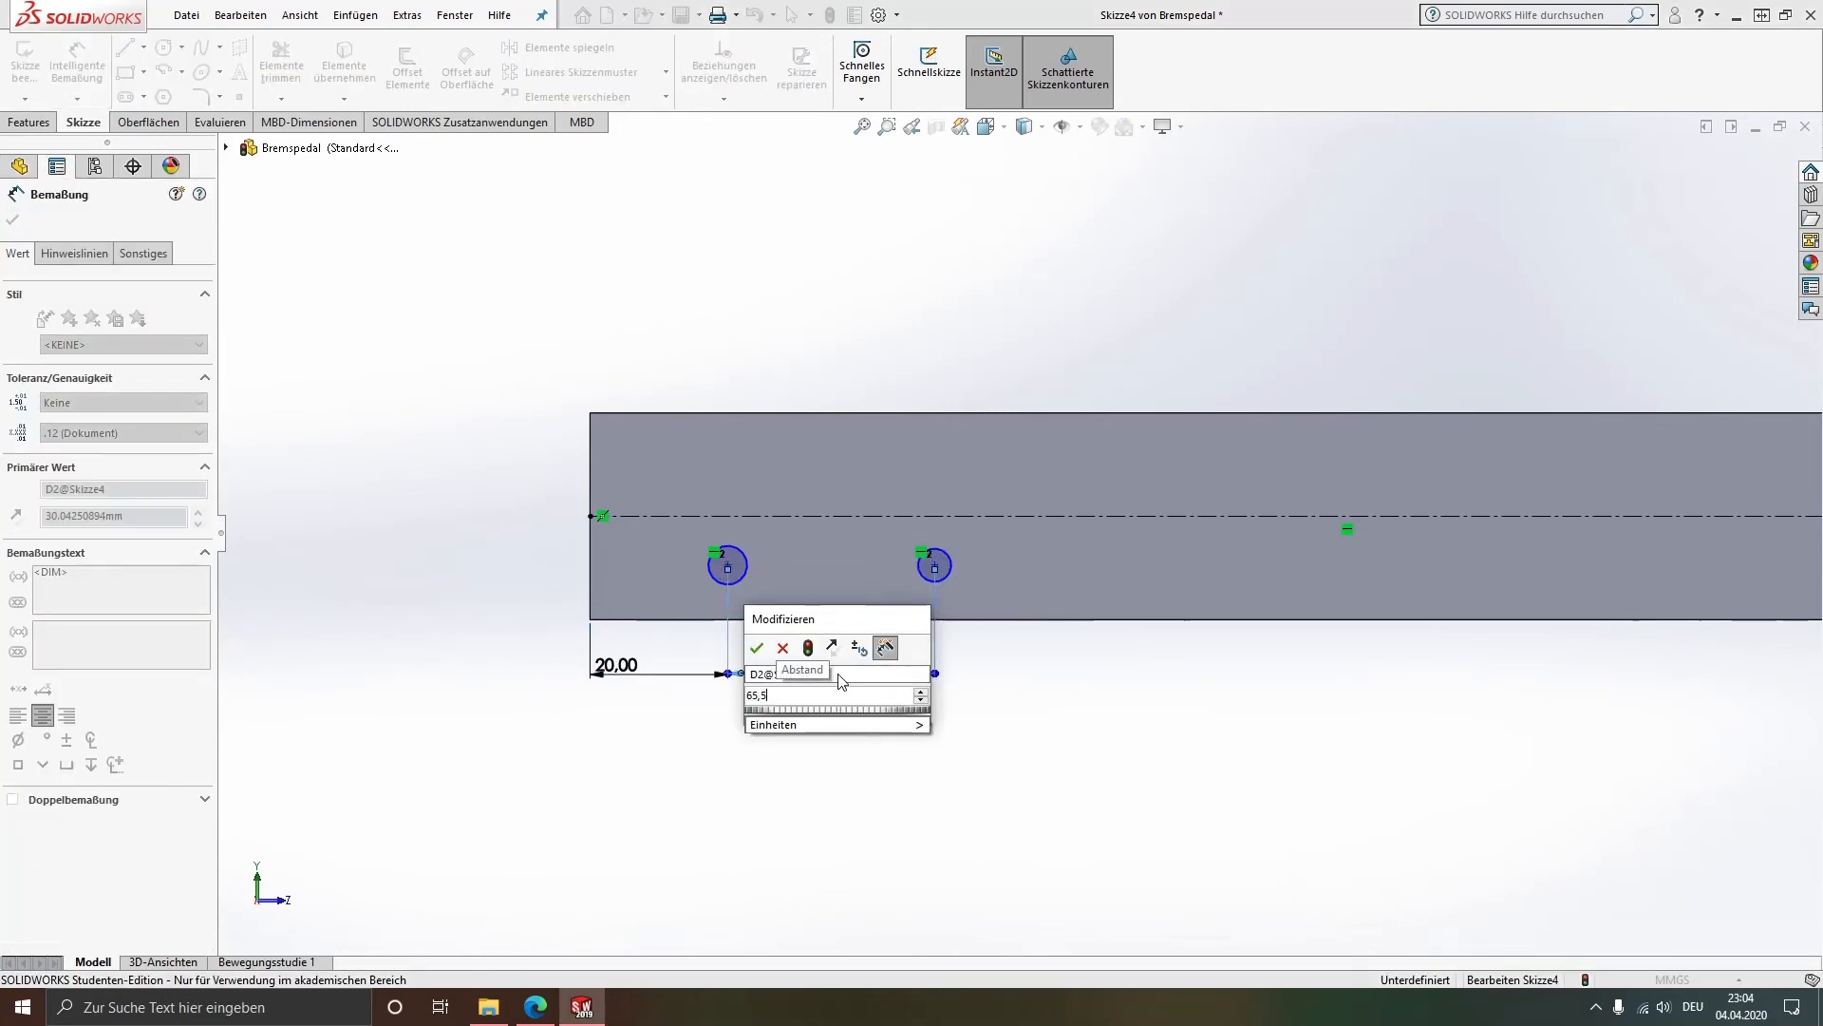
pyautogui.press('BackSpace')
pyautogui.press('BackSpace')
pyautogui.press('BackSpace')
pyautogui.press('BackSpace')
pyautogui.write('56')
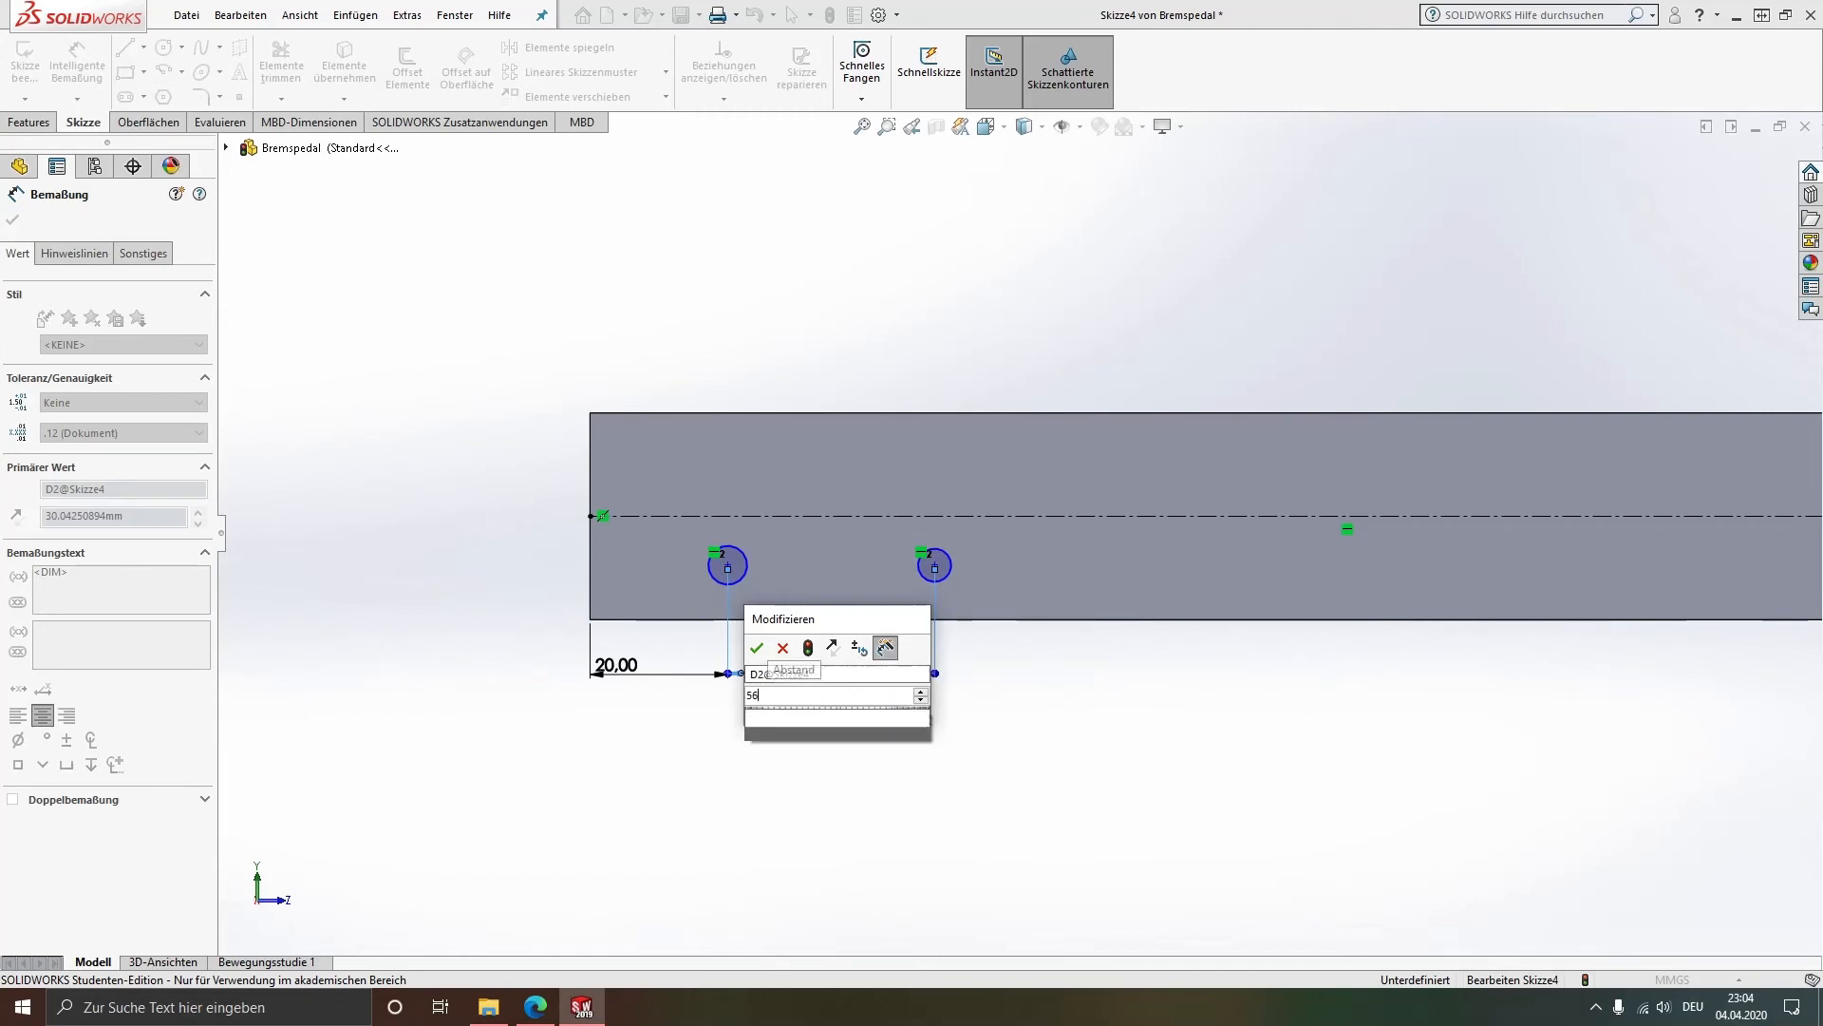
pyautogui.write(',5')
pyautogui.press('Return')
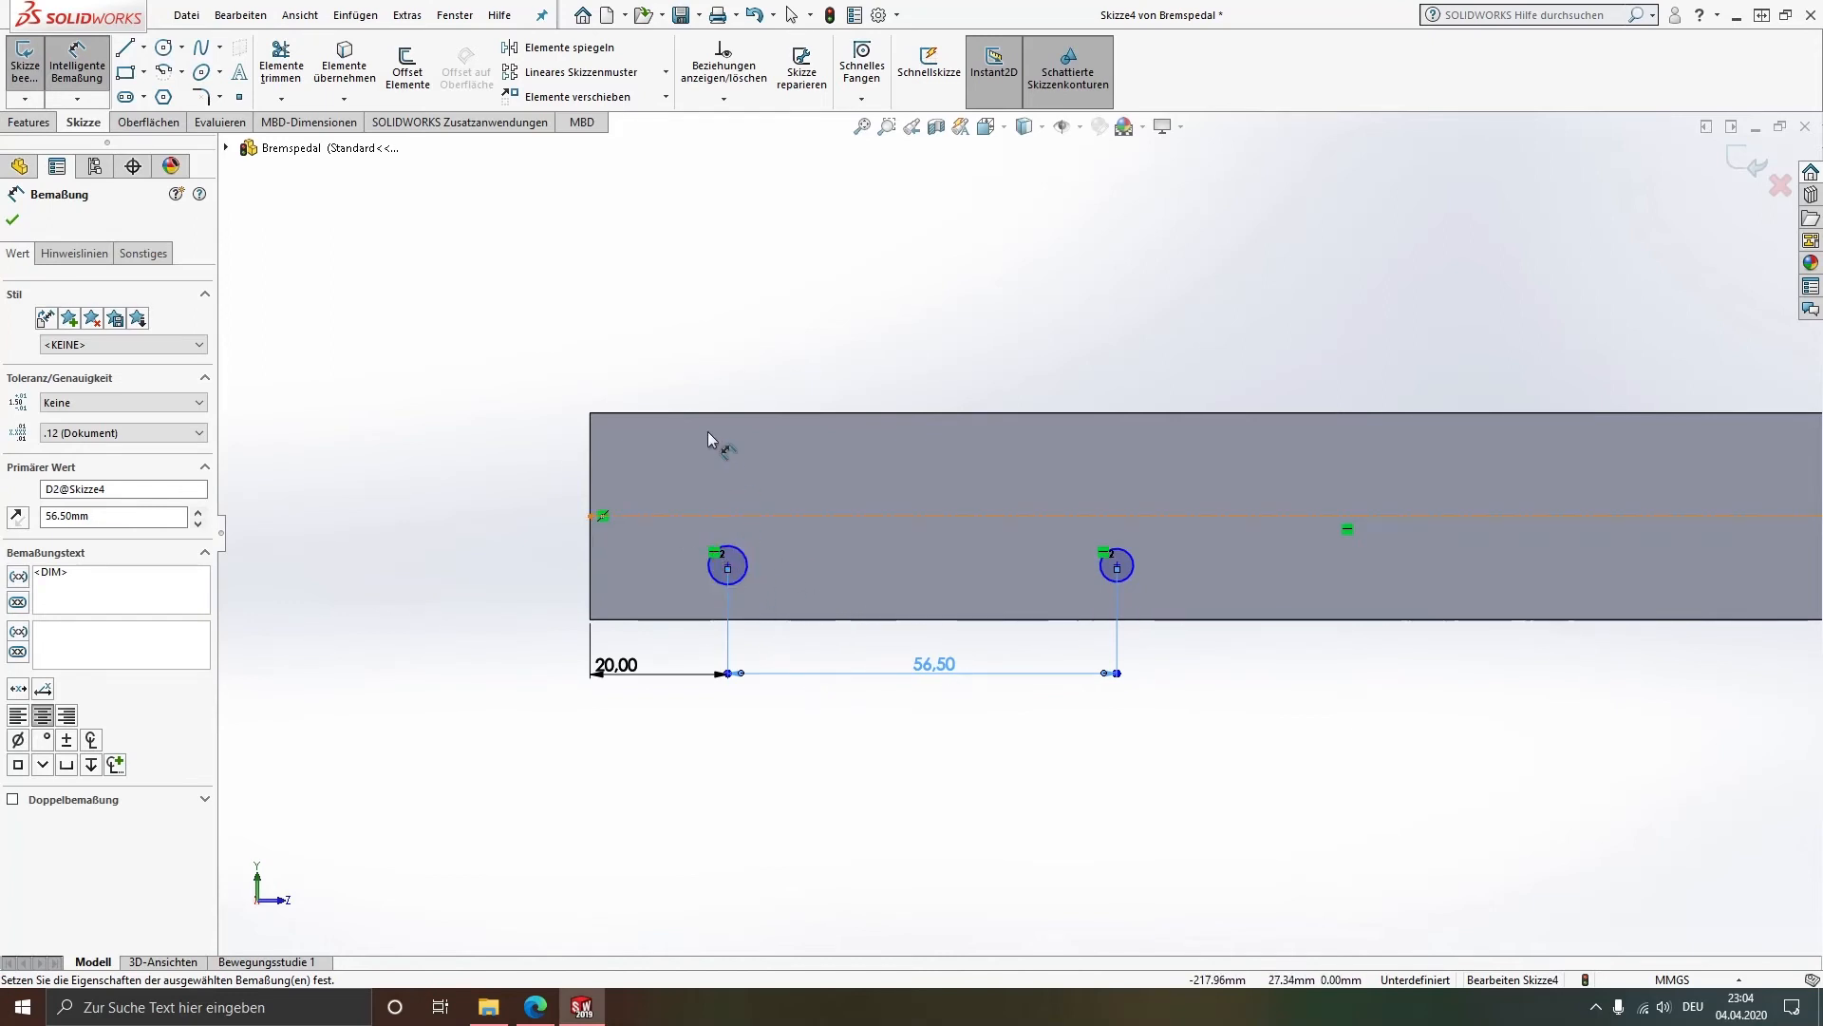
pyautogui.press('Escape')
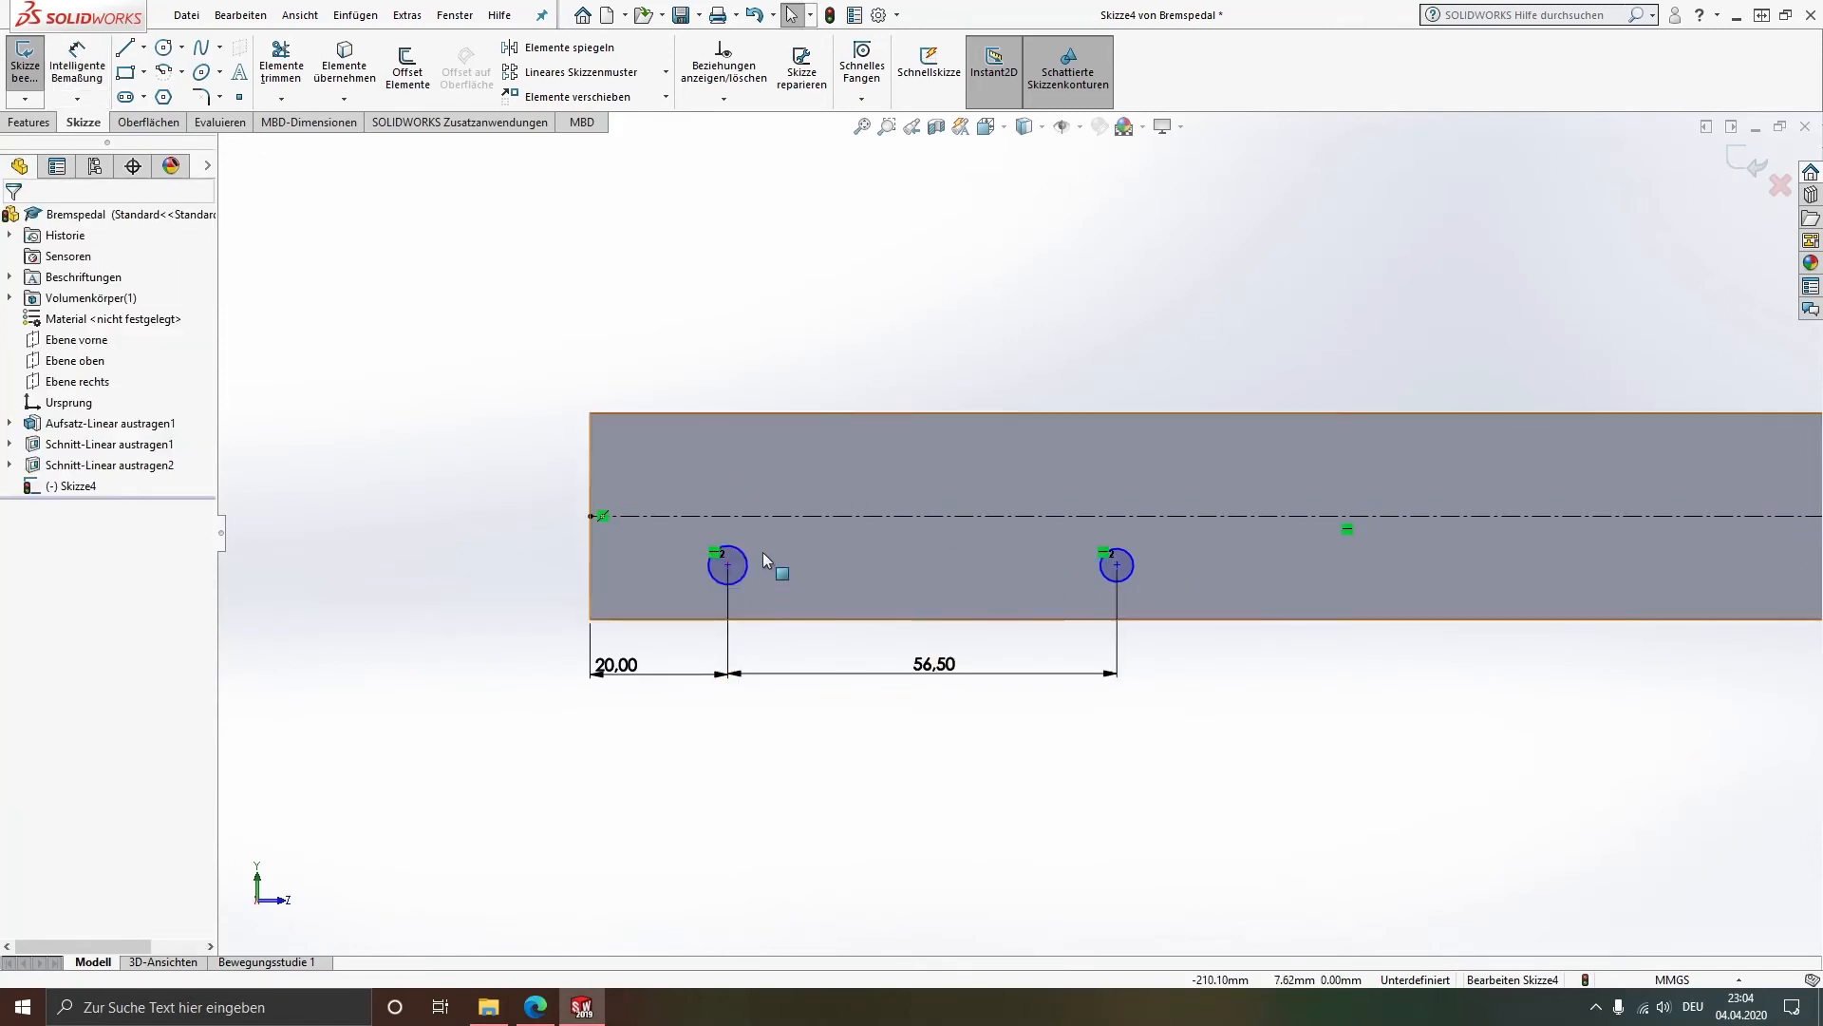
# Step: Mirror the two circles about the horizontal centreline, keeping the originals
pyautogui.click(746, 581)
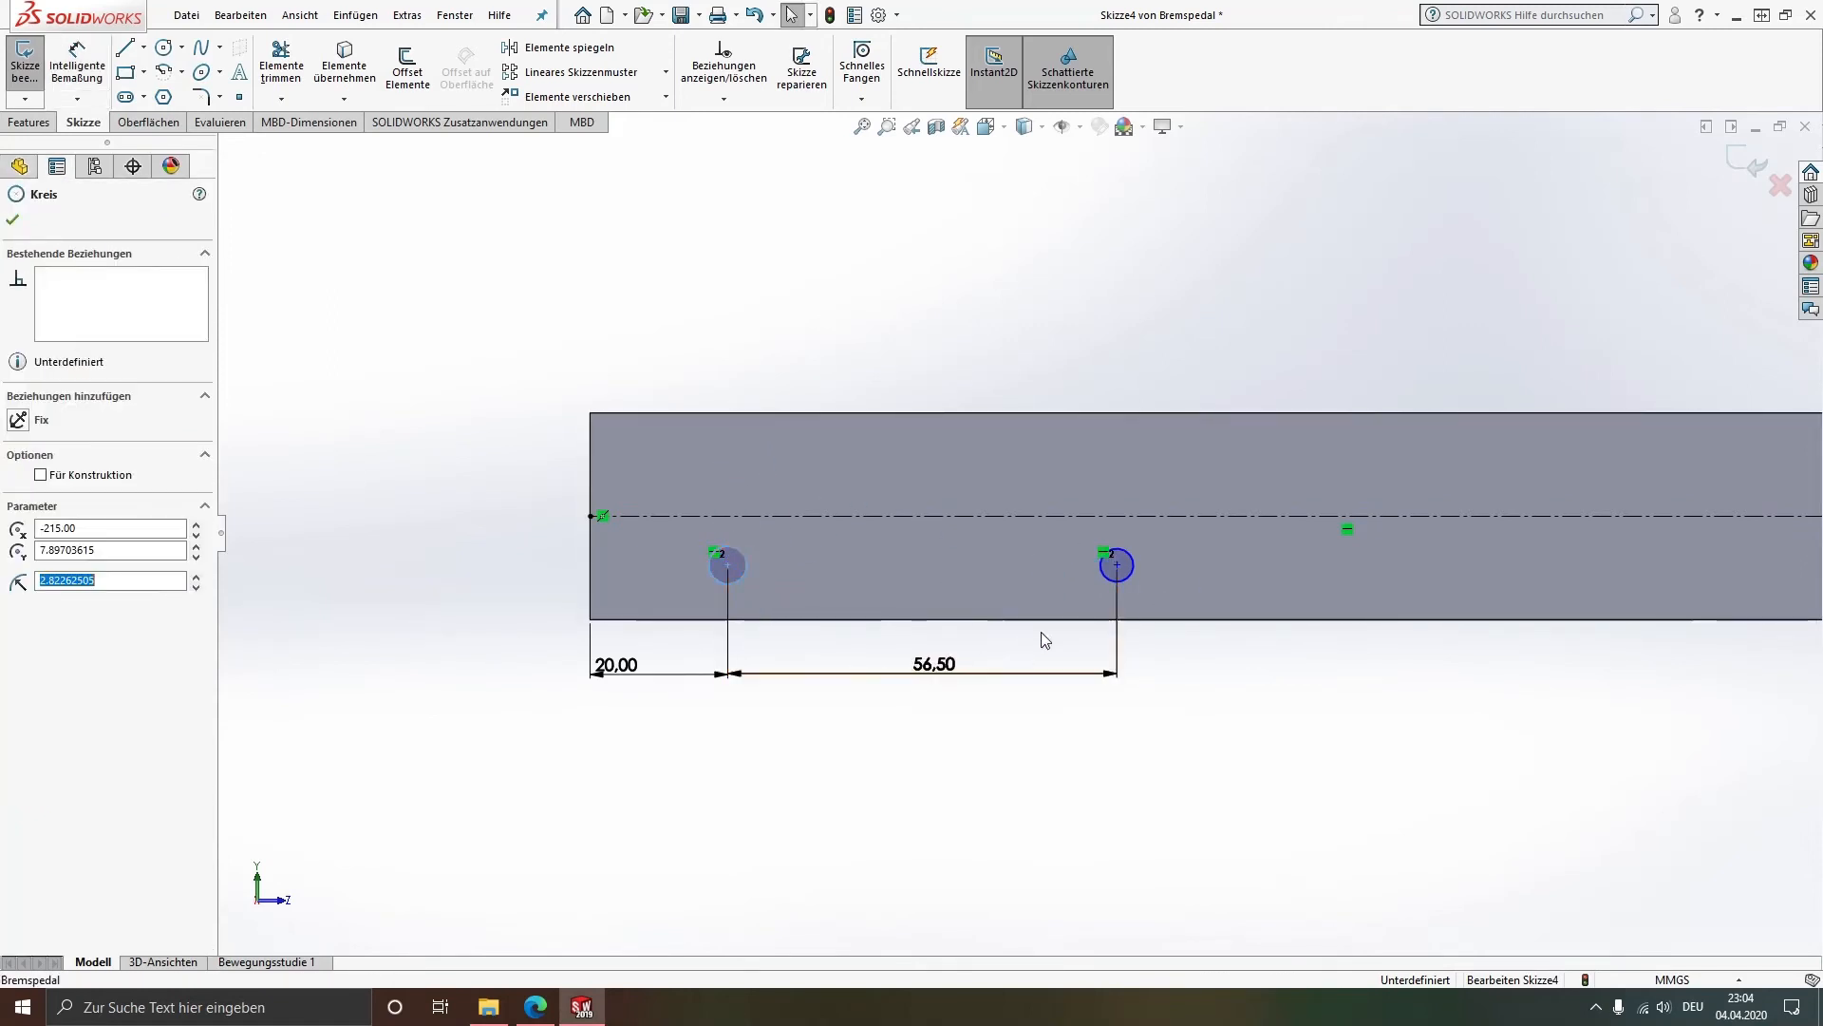
pyautogui.keyDown('ctrl'); pyautogui.click(1117, 565); pyautogui.keyUp('ctrl')
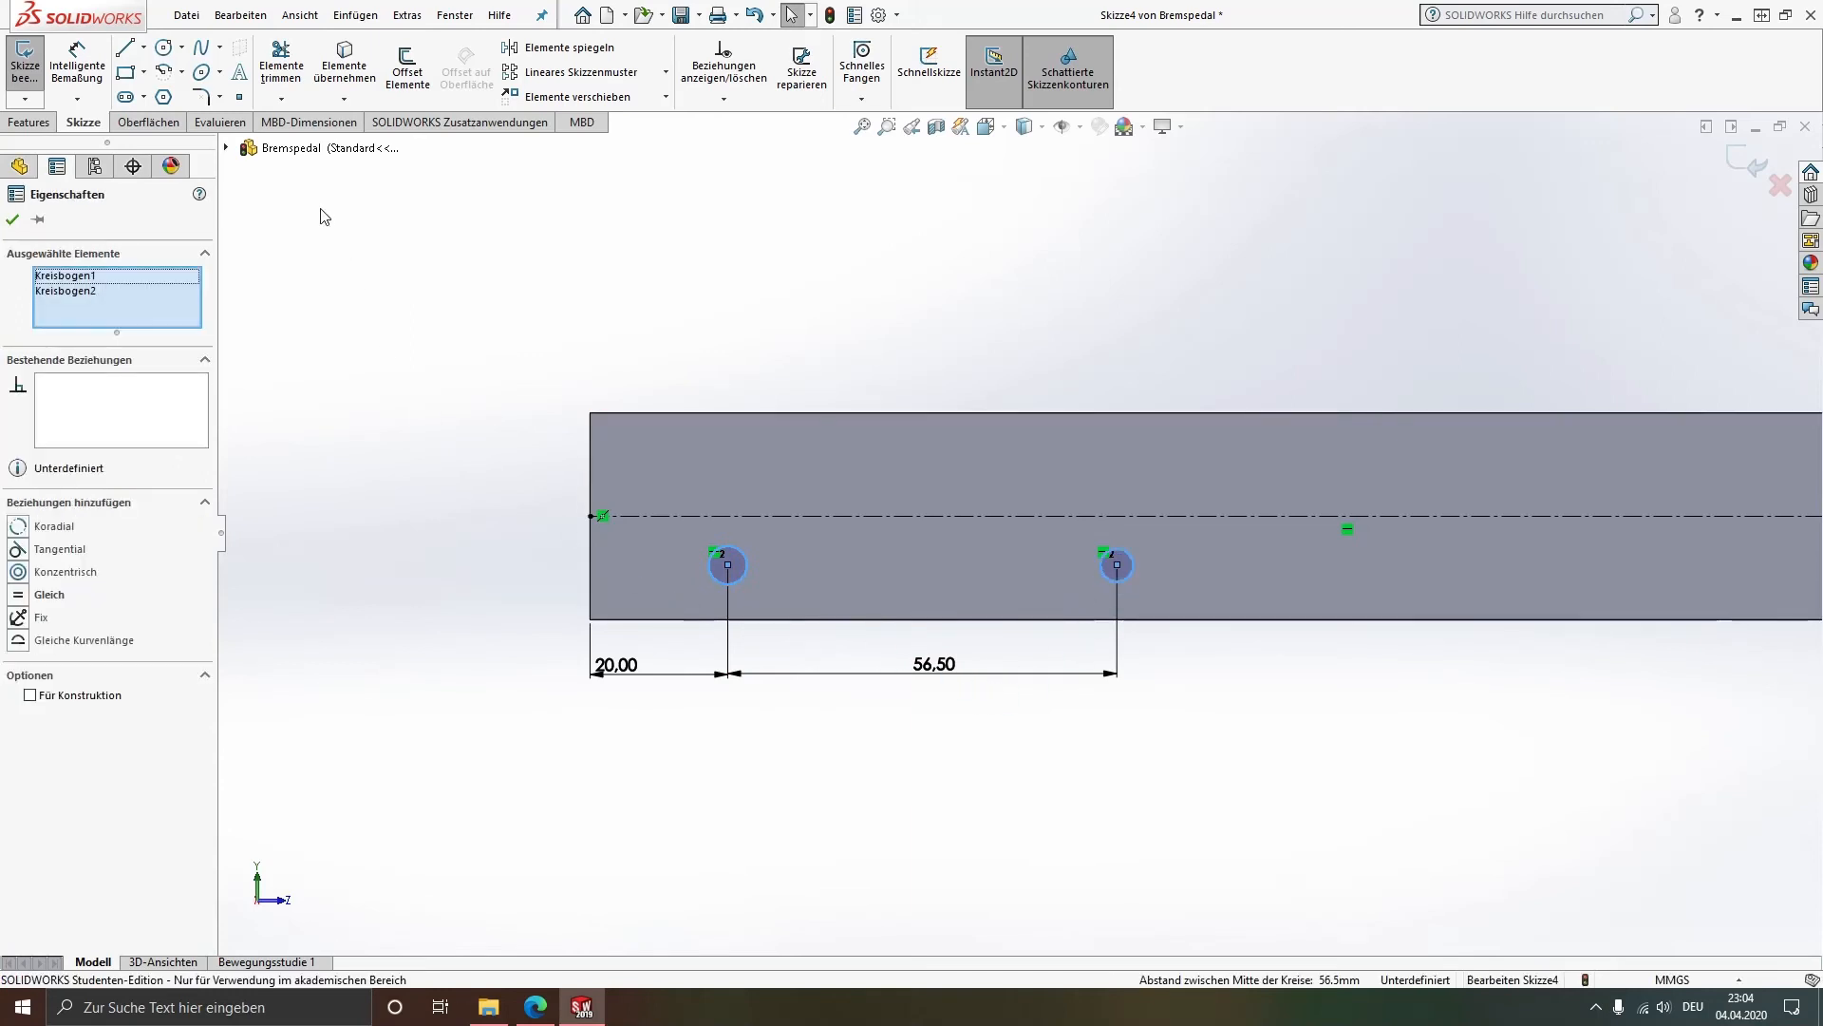
pyautogui.click(568, 48)
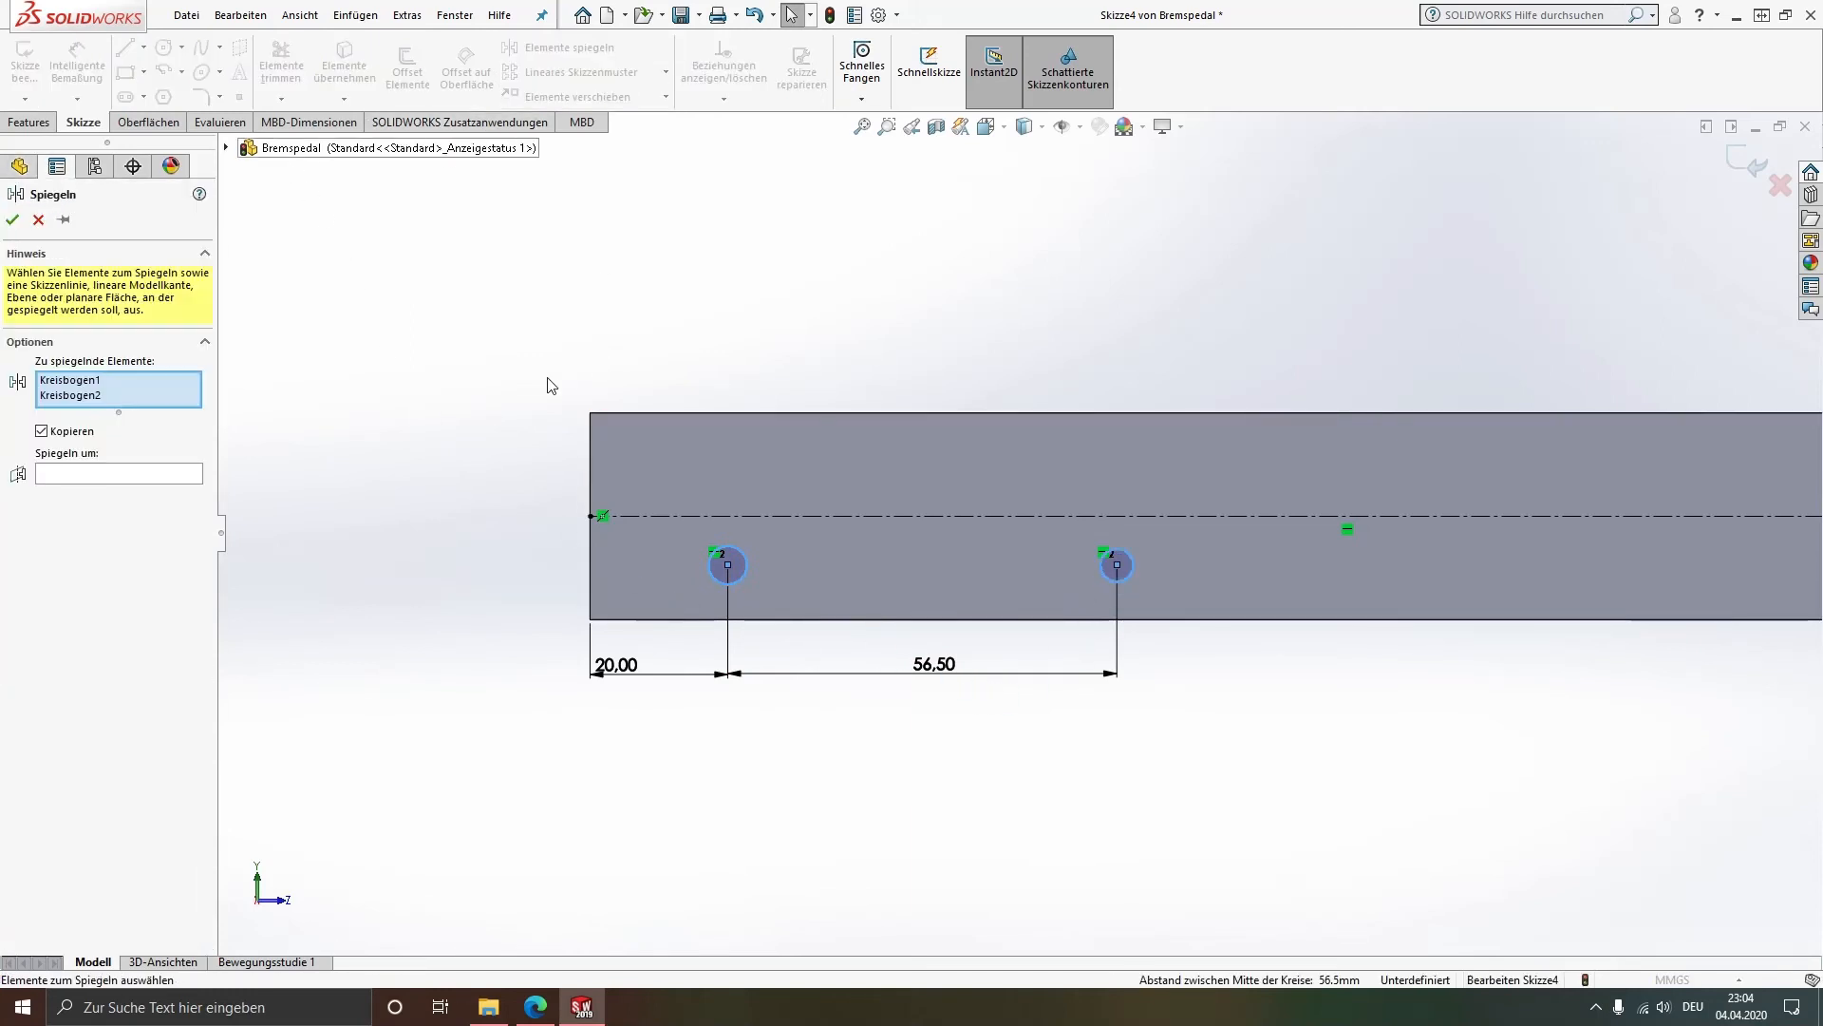
pyautogui.click(155, 472)
pyautogui.click(788, 516)
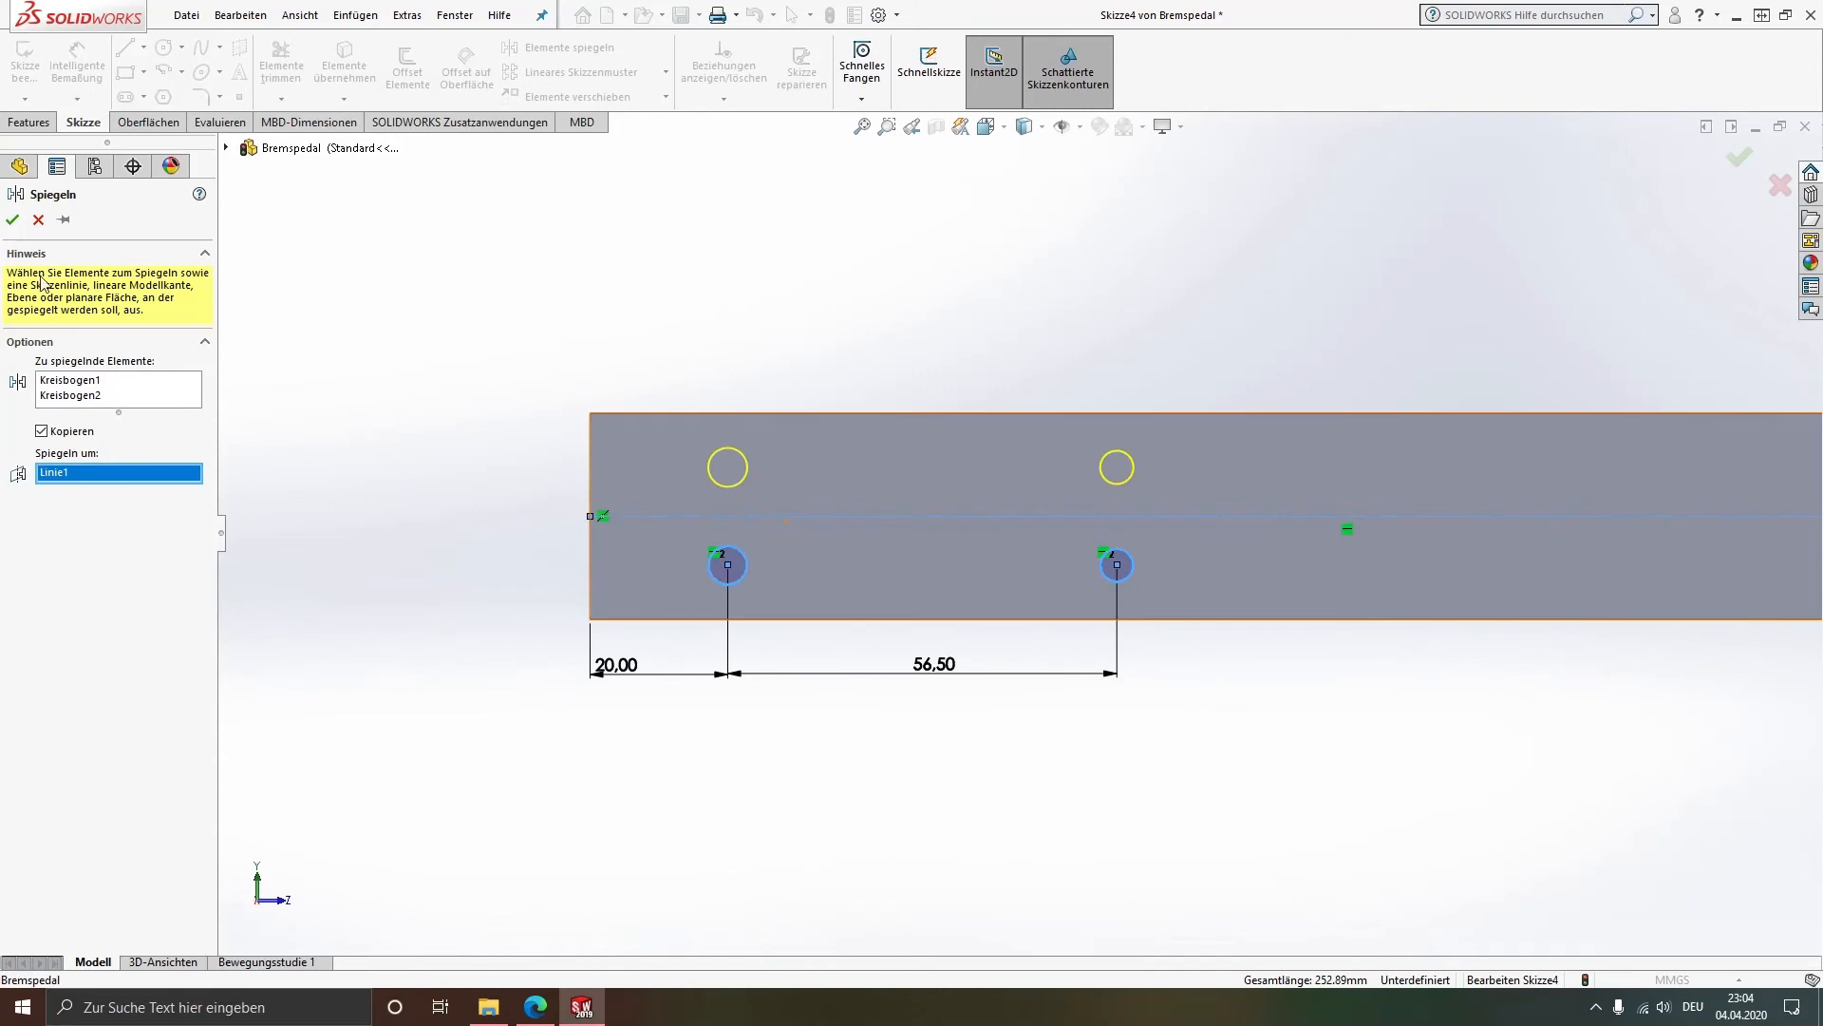
pyautogui.click(16, 220)
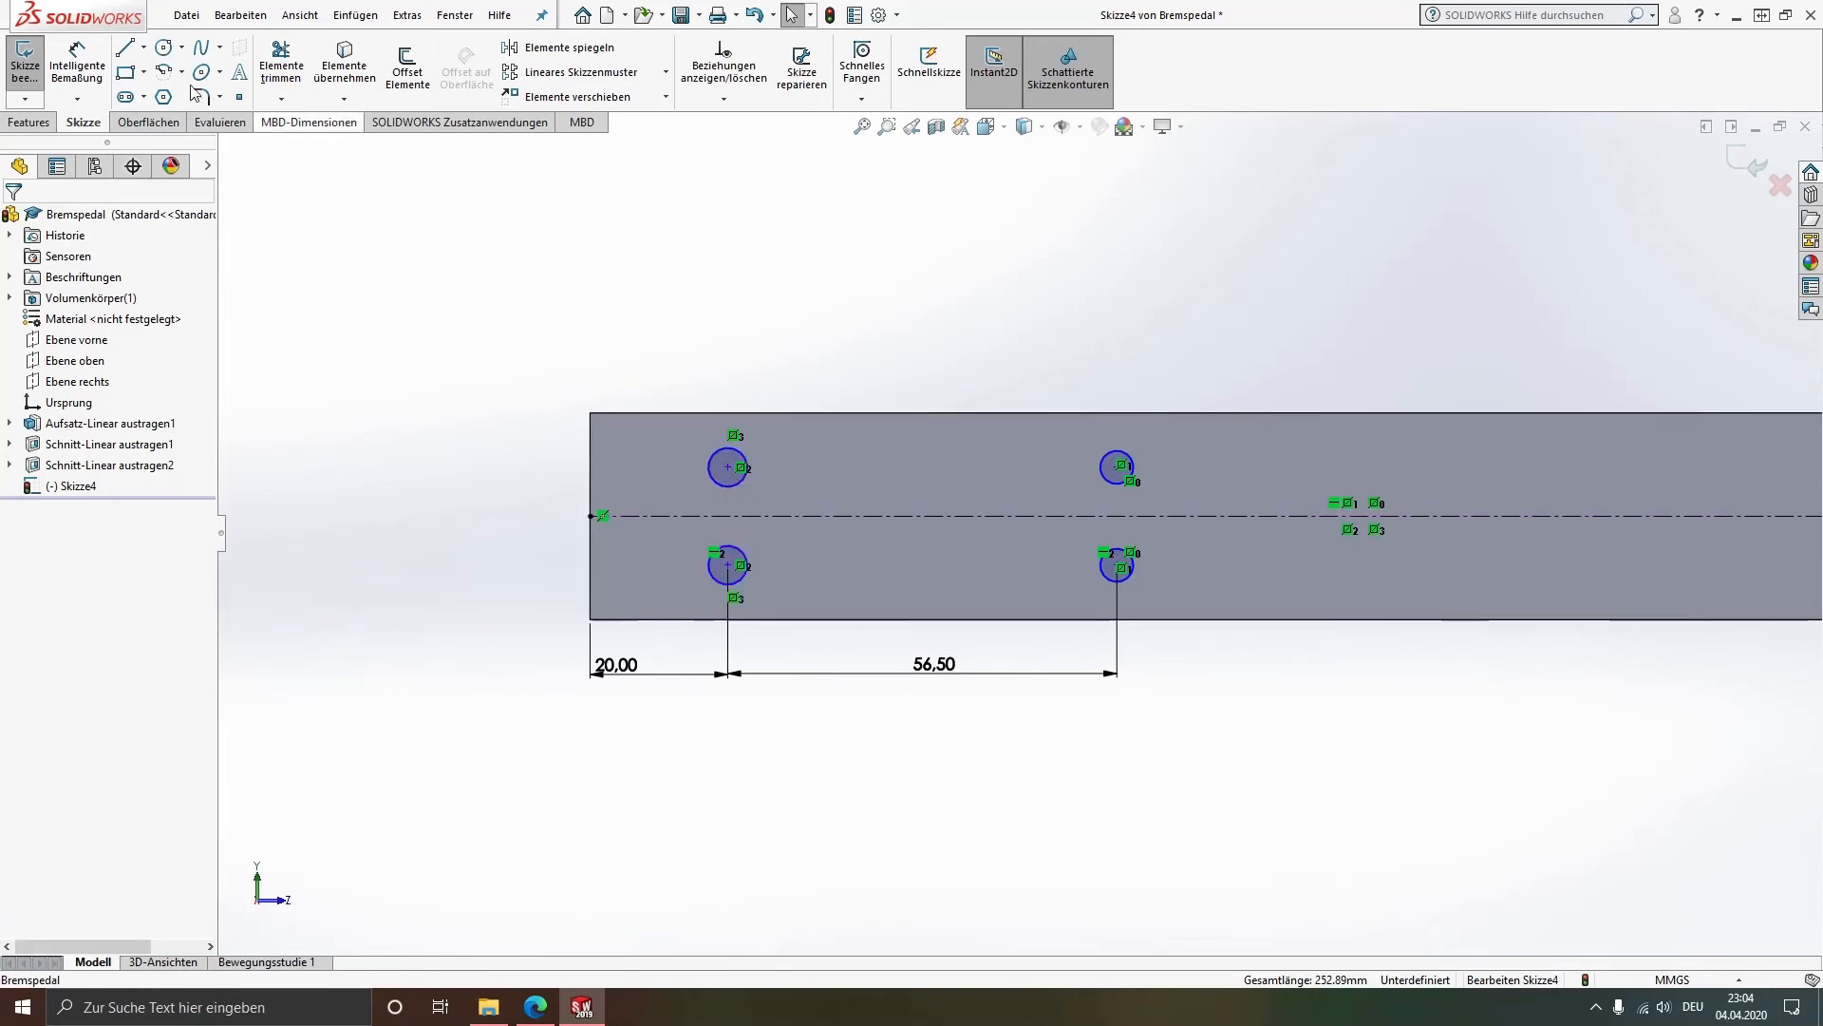
# Step: Set the vertical distance between the left circle's centre and its mirrored copy's centre to 20 mm
pyautogui.click(57, 59)
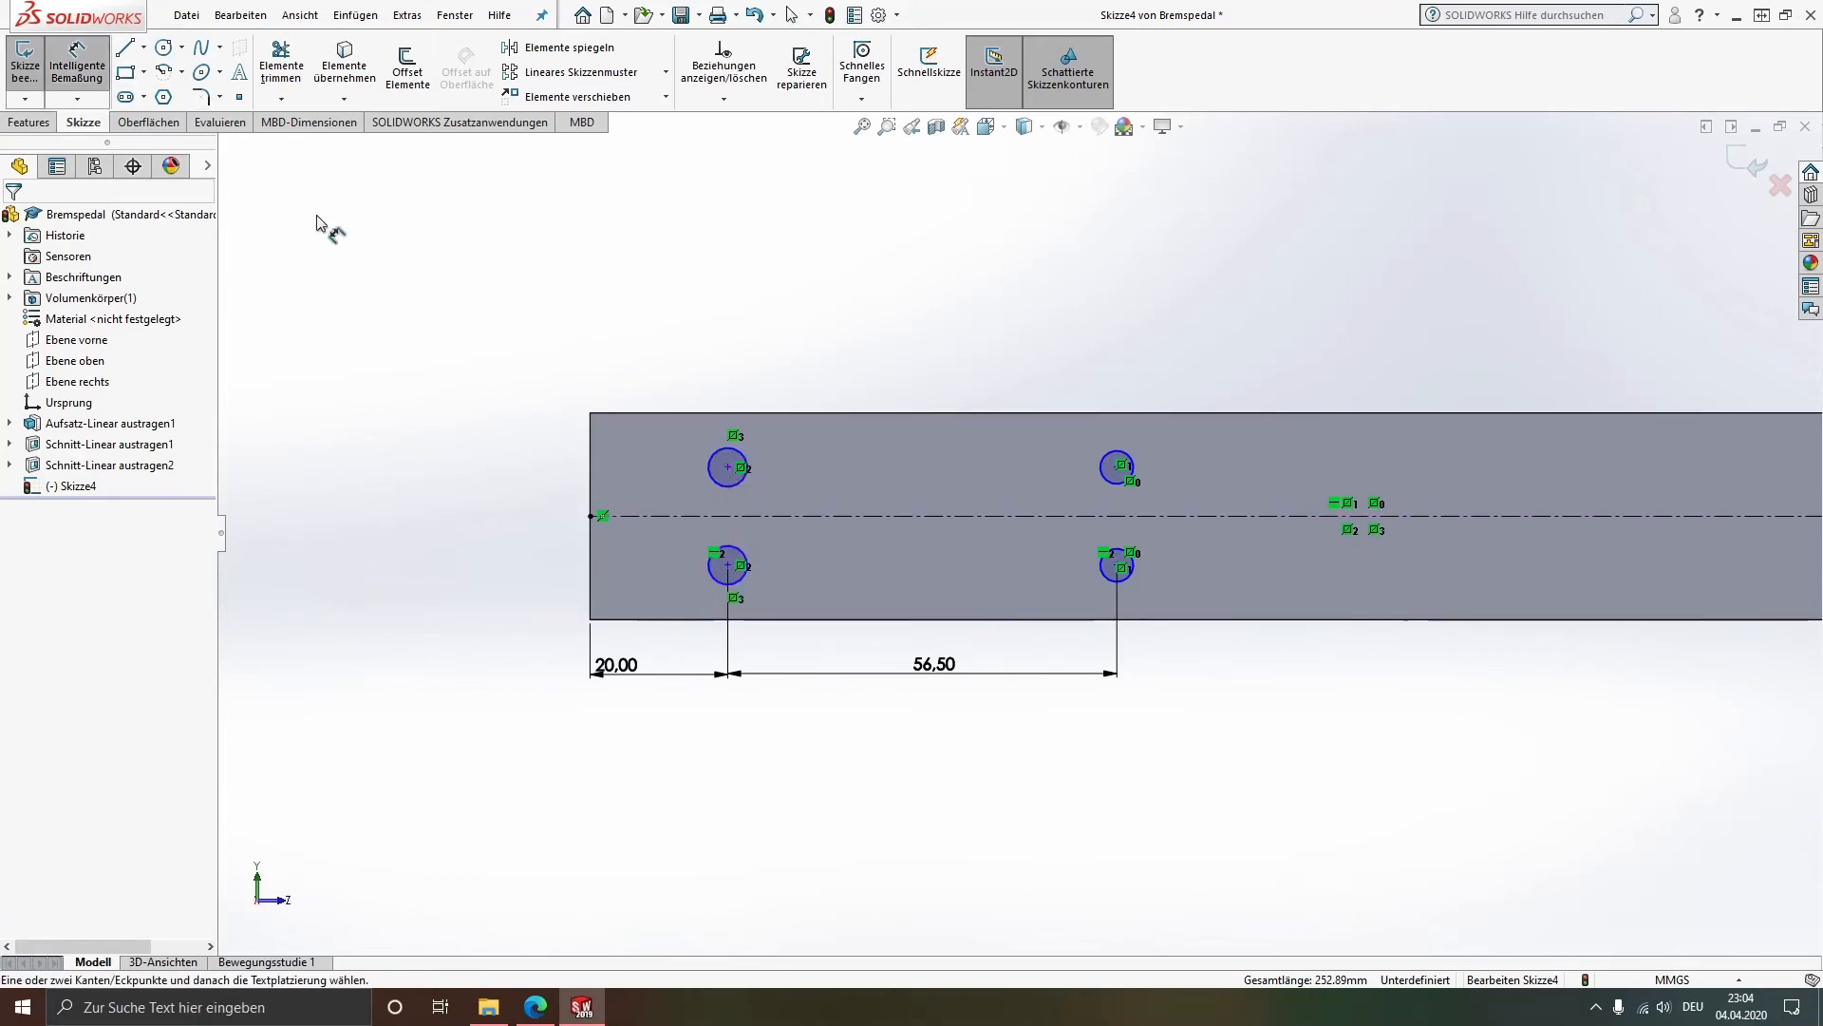
pyautogui.click(728, 467)
pyautogui.click(728, 566)
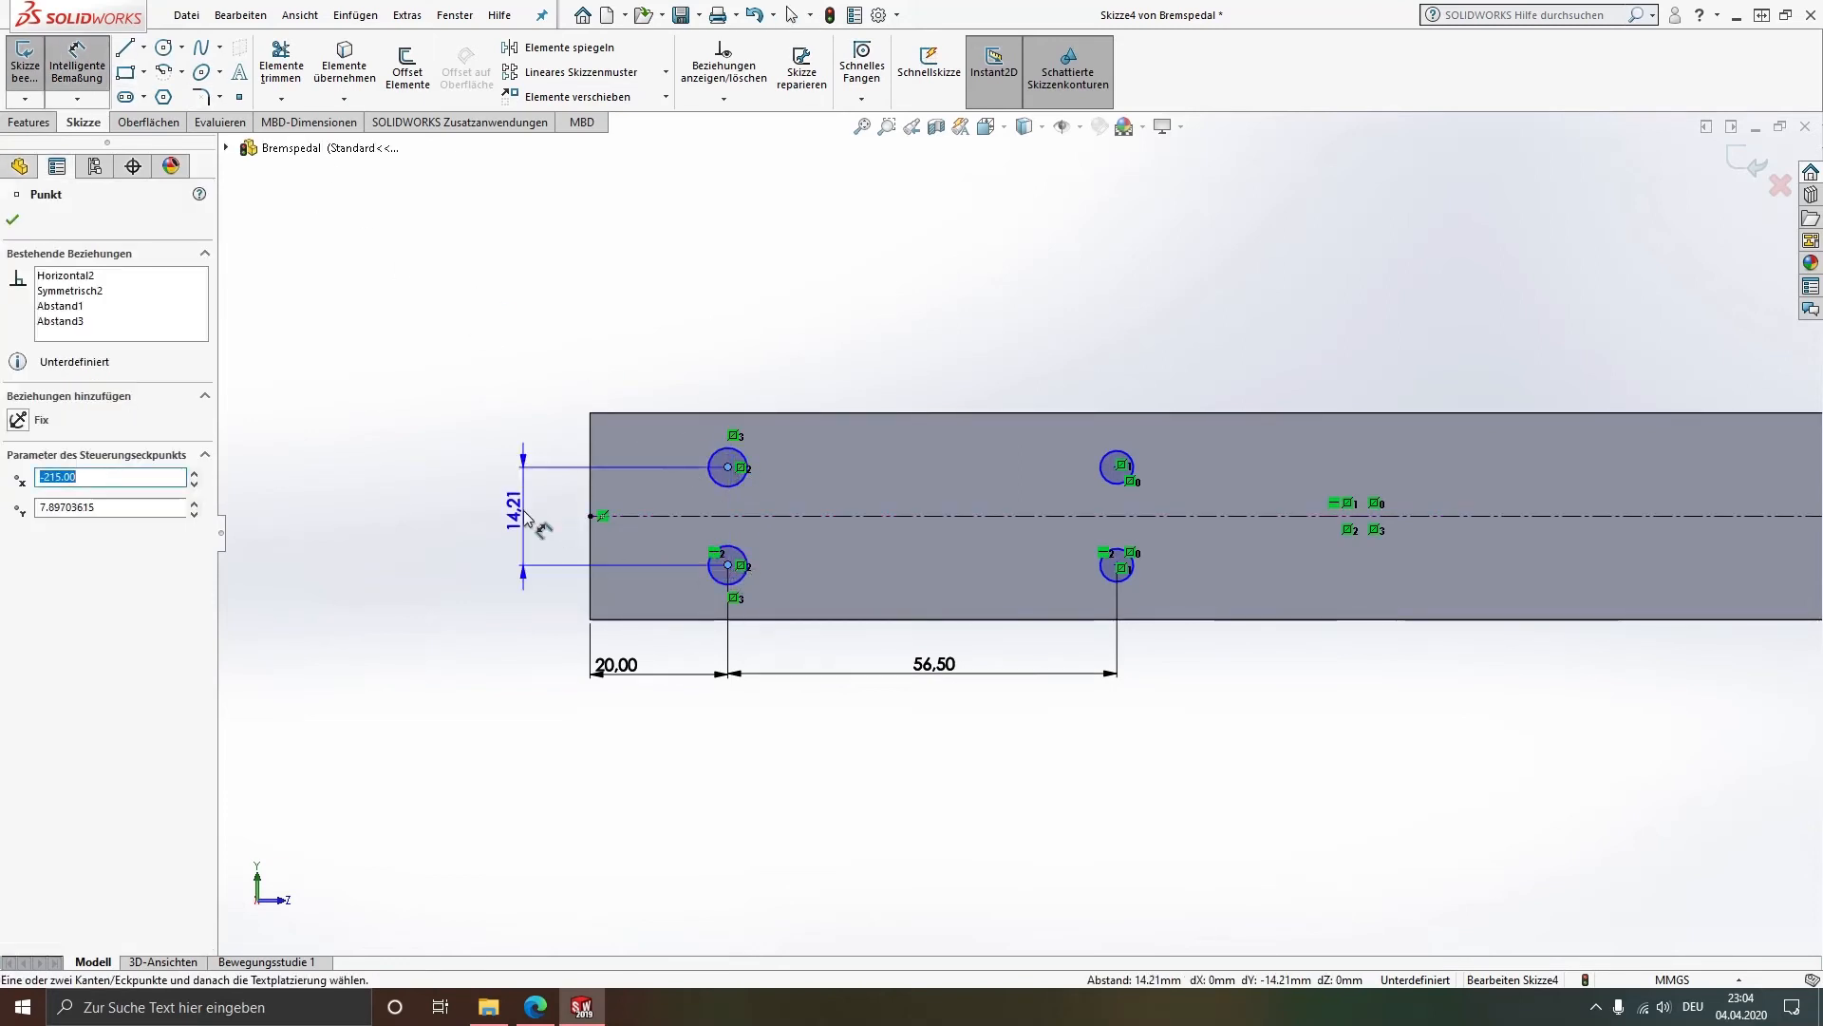
pyautogui.click(525, 516)
pyautogui.press('Return')
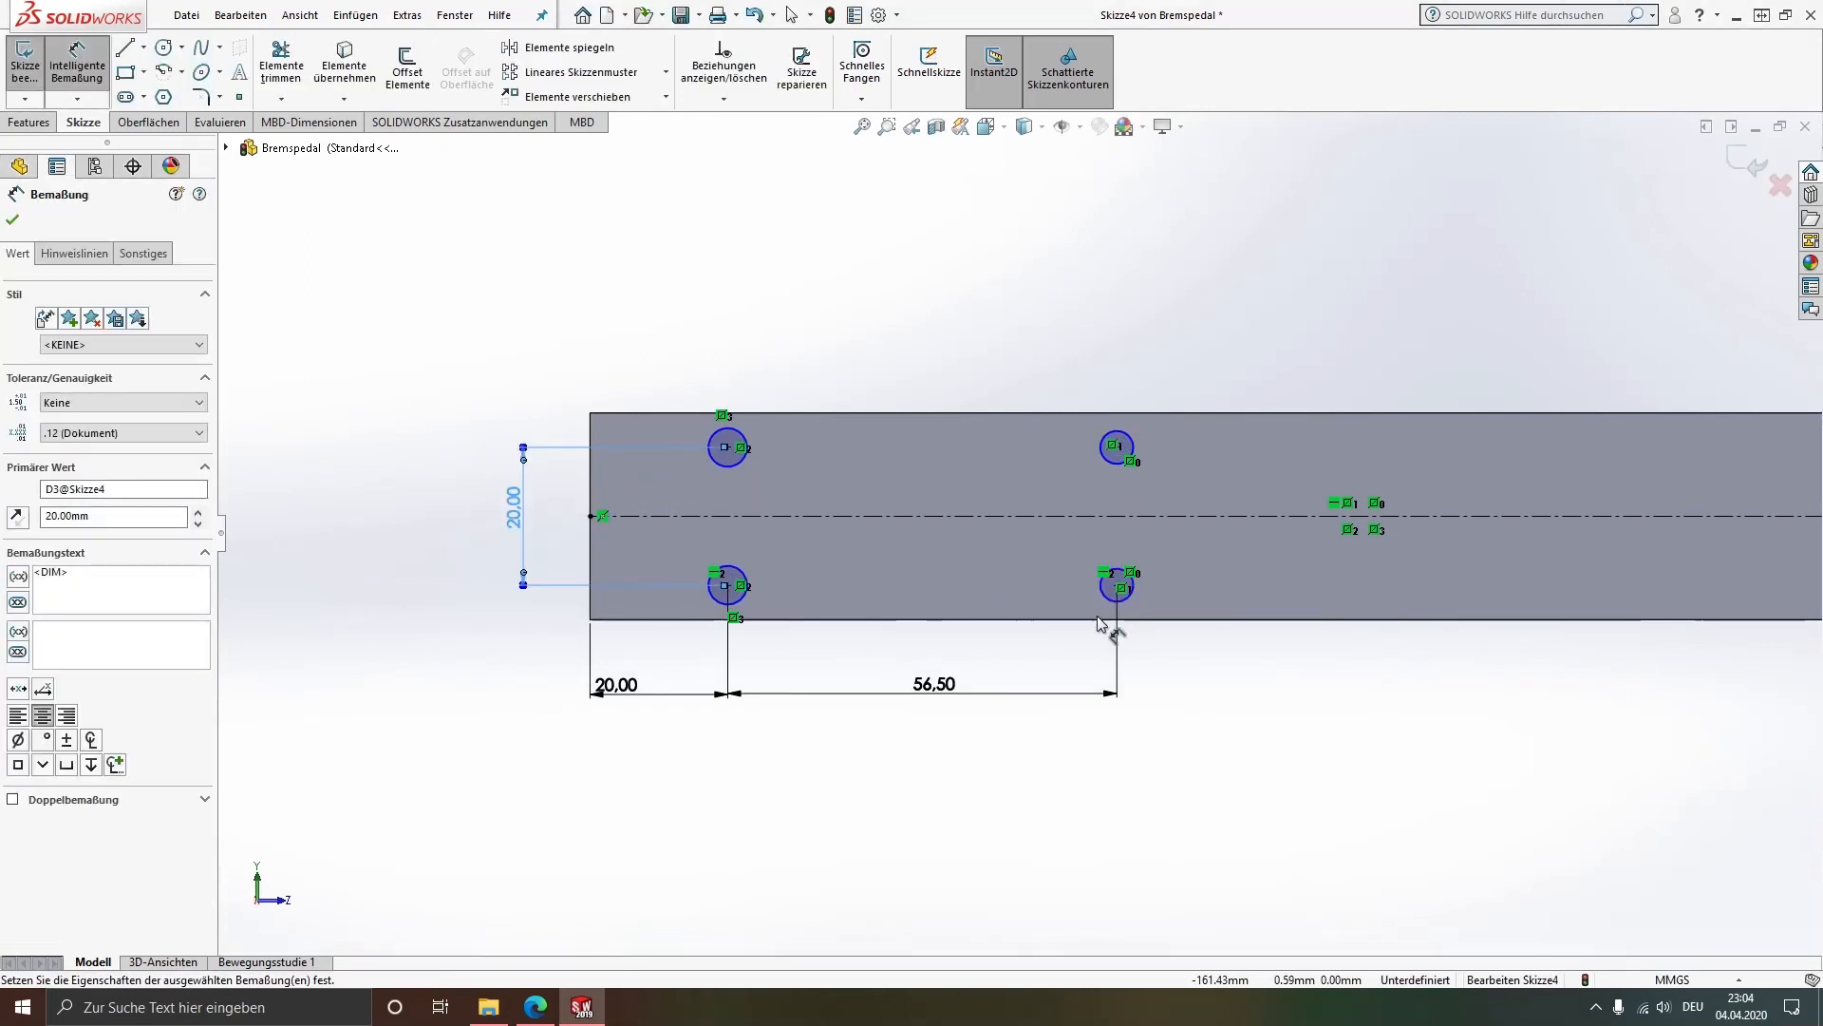
pyautogui.click(1117, 446)
pyautogui.press('Escape')
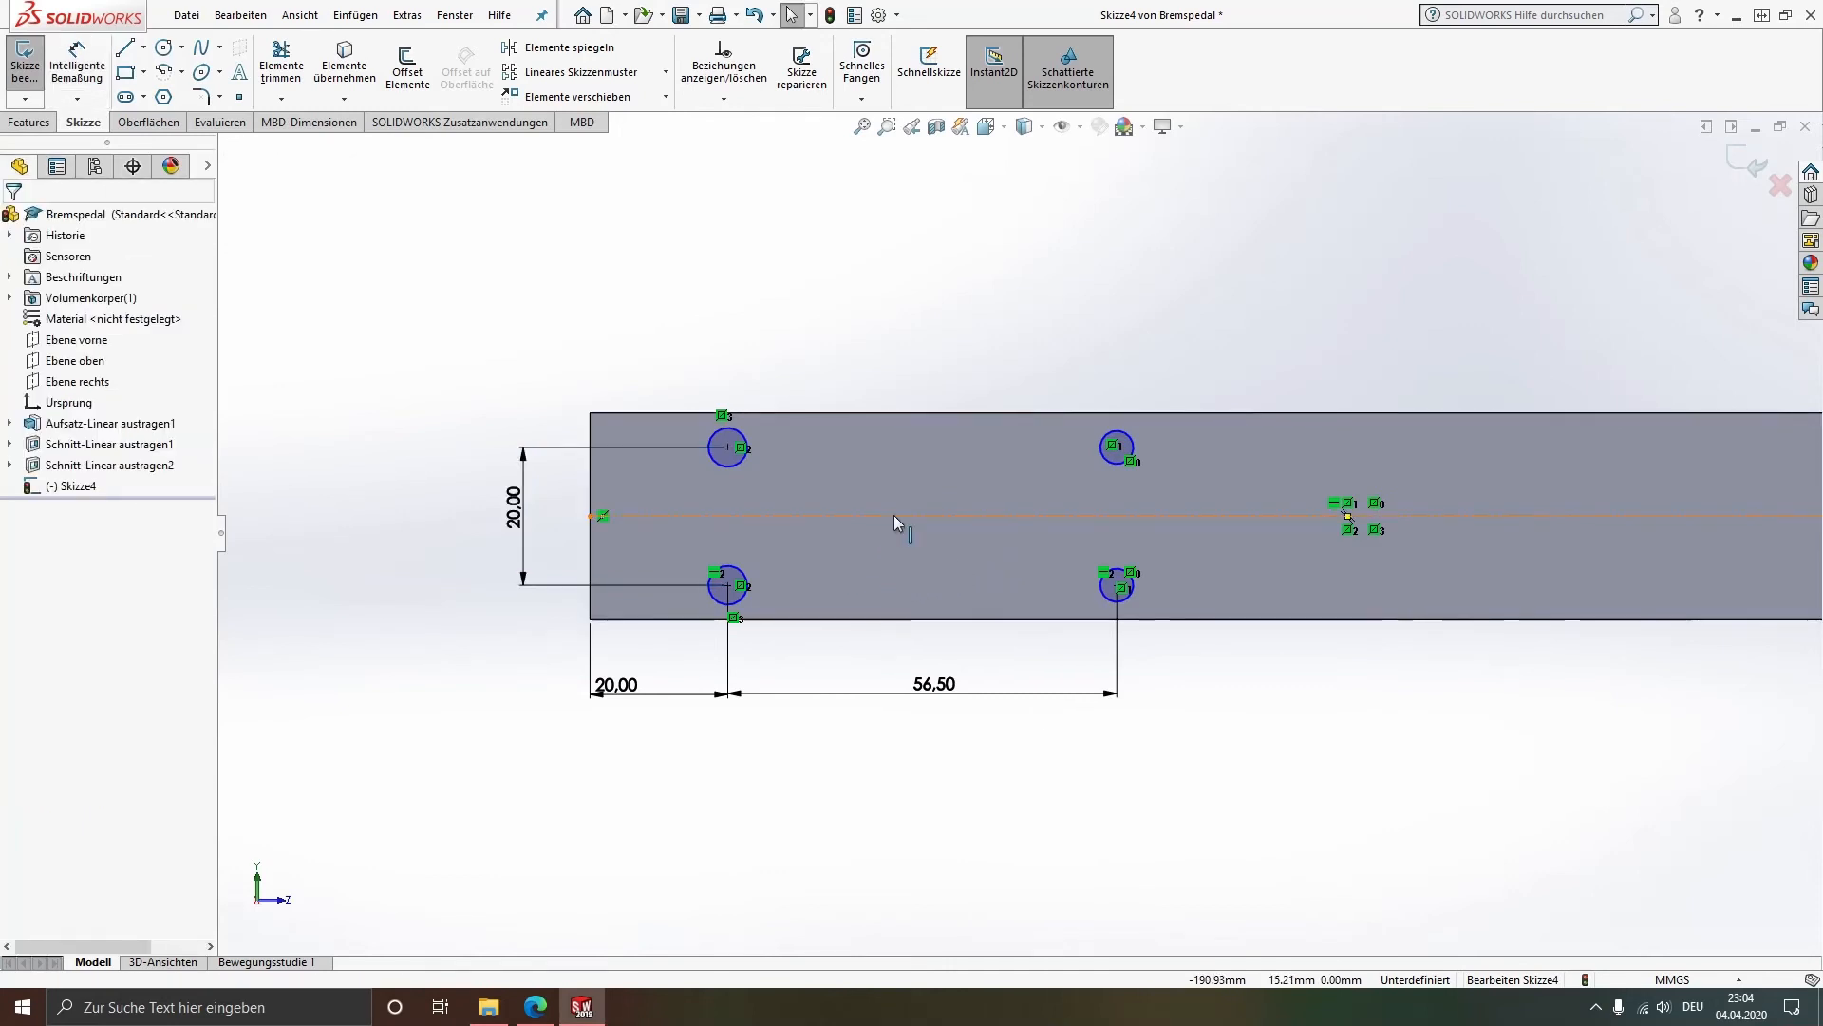
# Step: Give all four circles an Equal (Gleich) relation
pyautogui.click(732, 467)
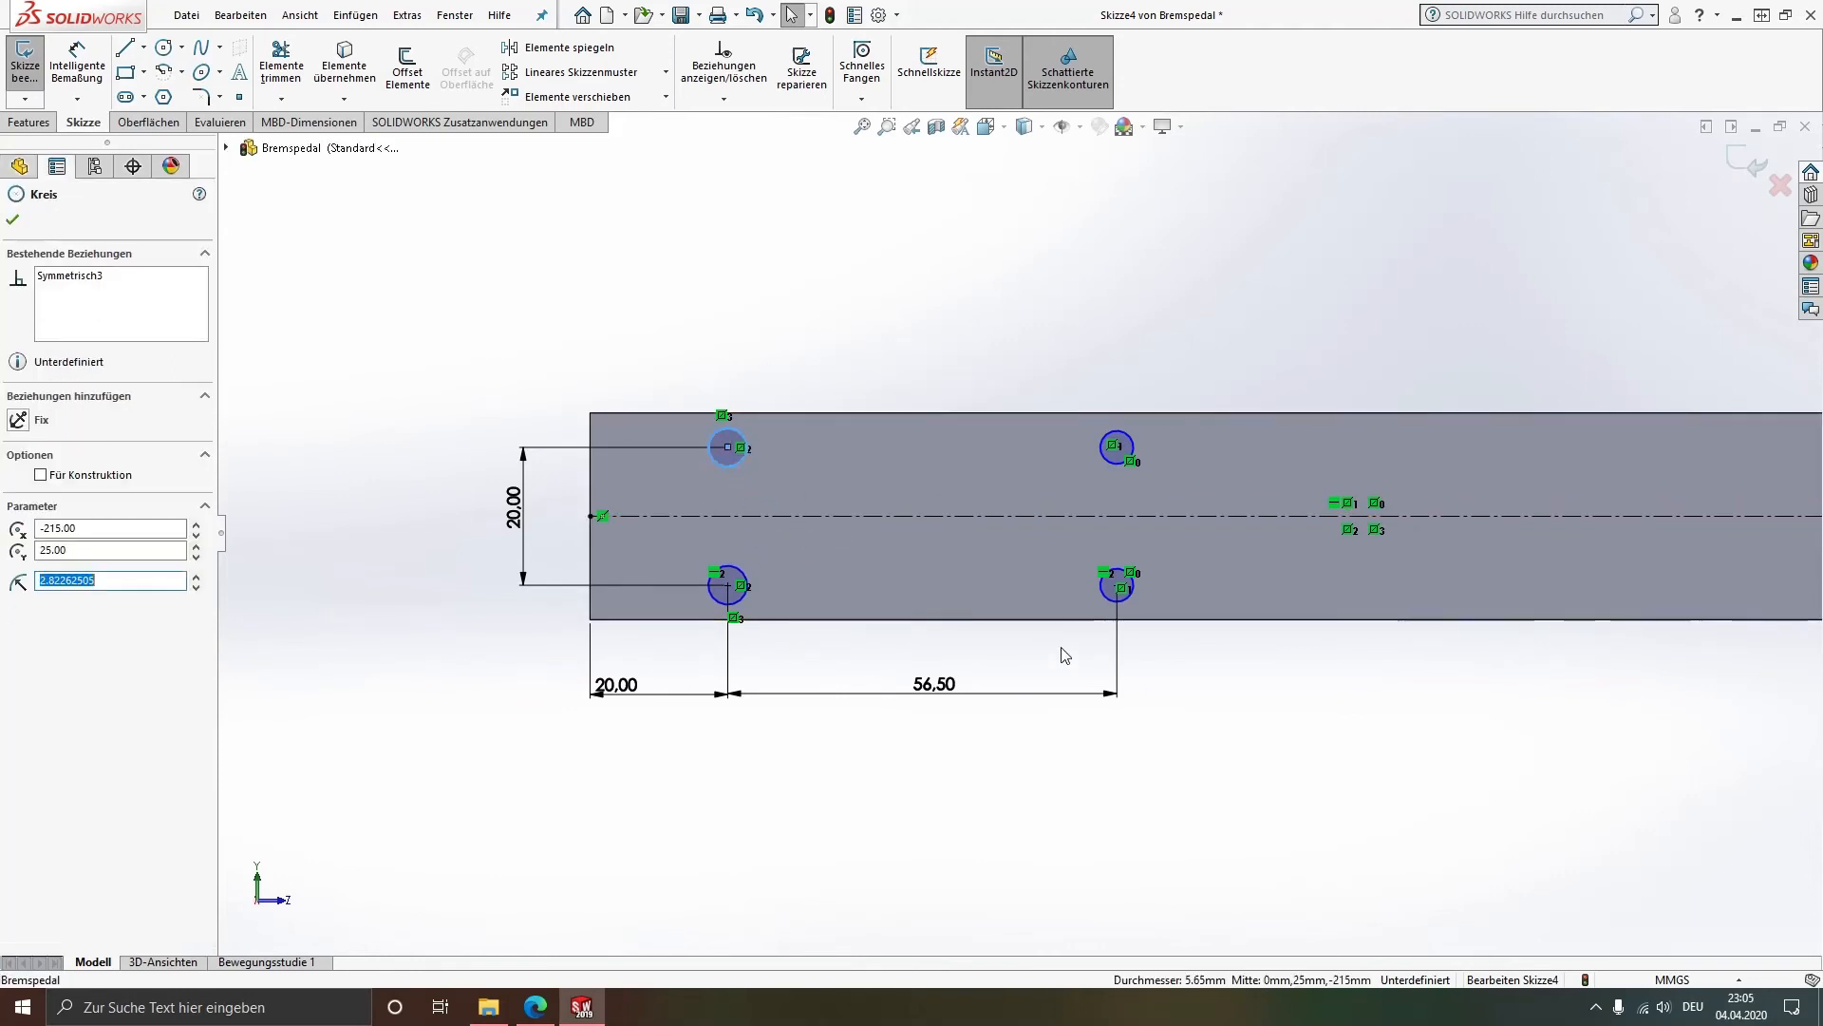
pyautogui.keyDown('ctrl'); pyautogui.click(1120, 454); pyautogui.keyUp('ctrl')
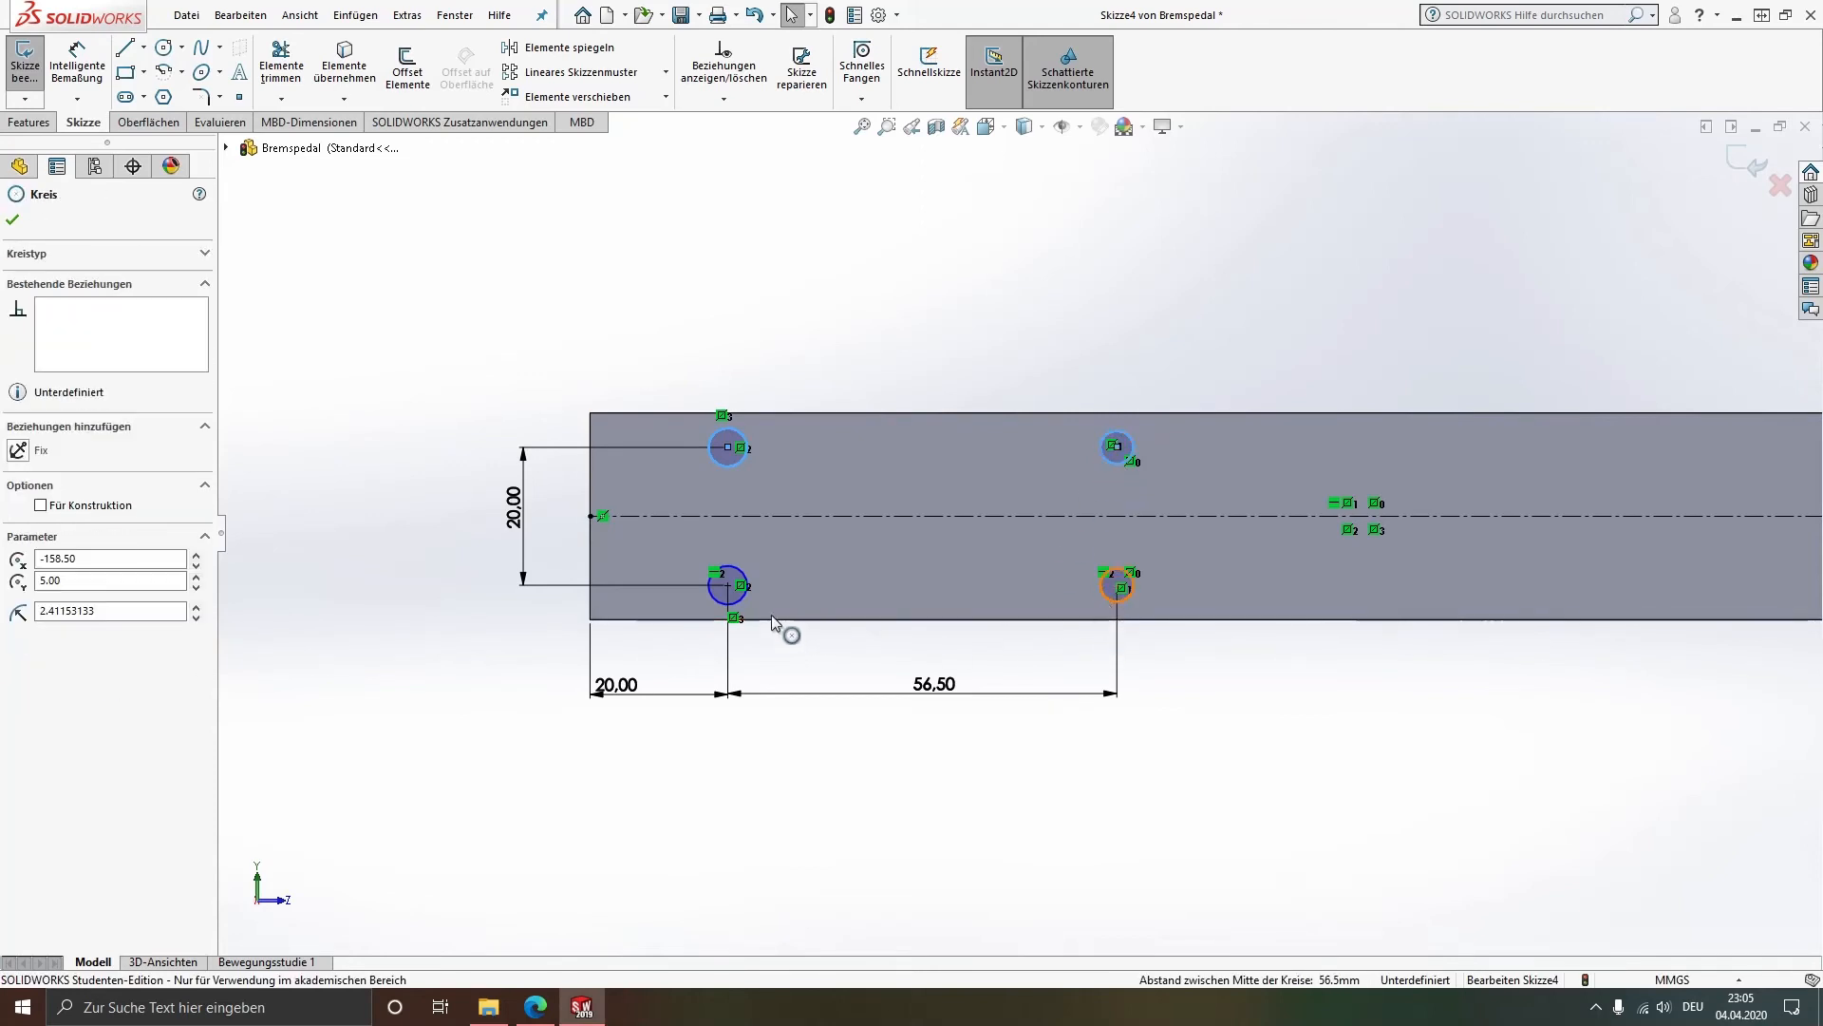
pyautogui.keyDown('ctrl'); pyautogui.click(739, 600); pyautogui.keyUp('ctrl')
pyautogui.keyDown('ctrl'); pyautogui.click(742, 600); pyautogui.keyUp('ctrl')
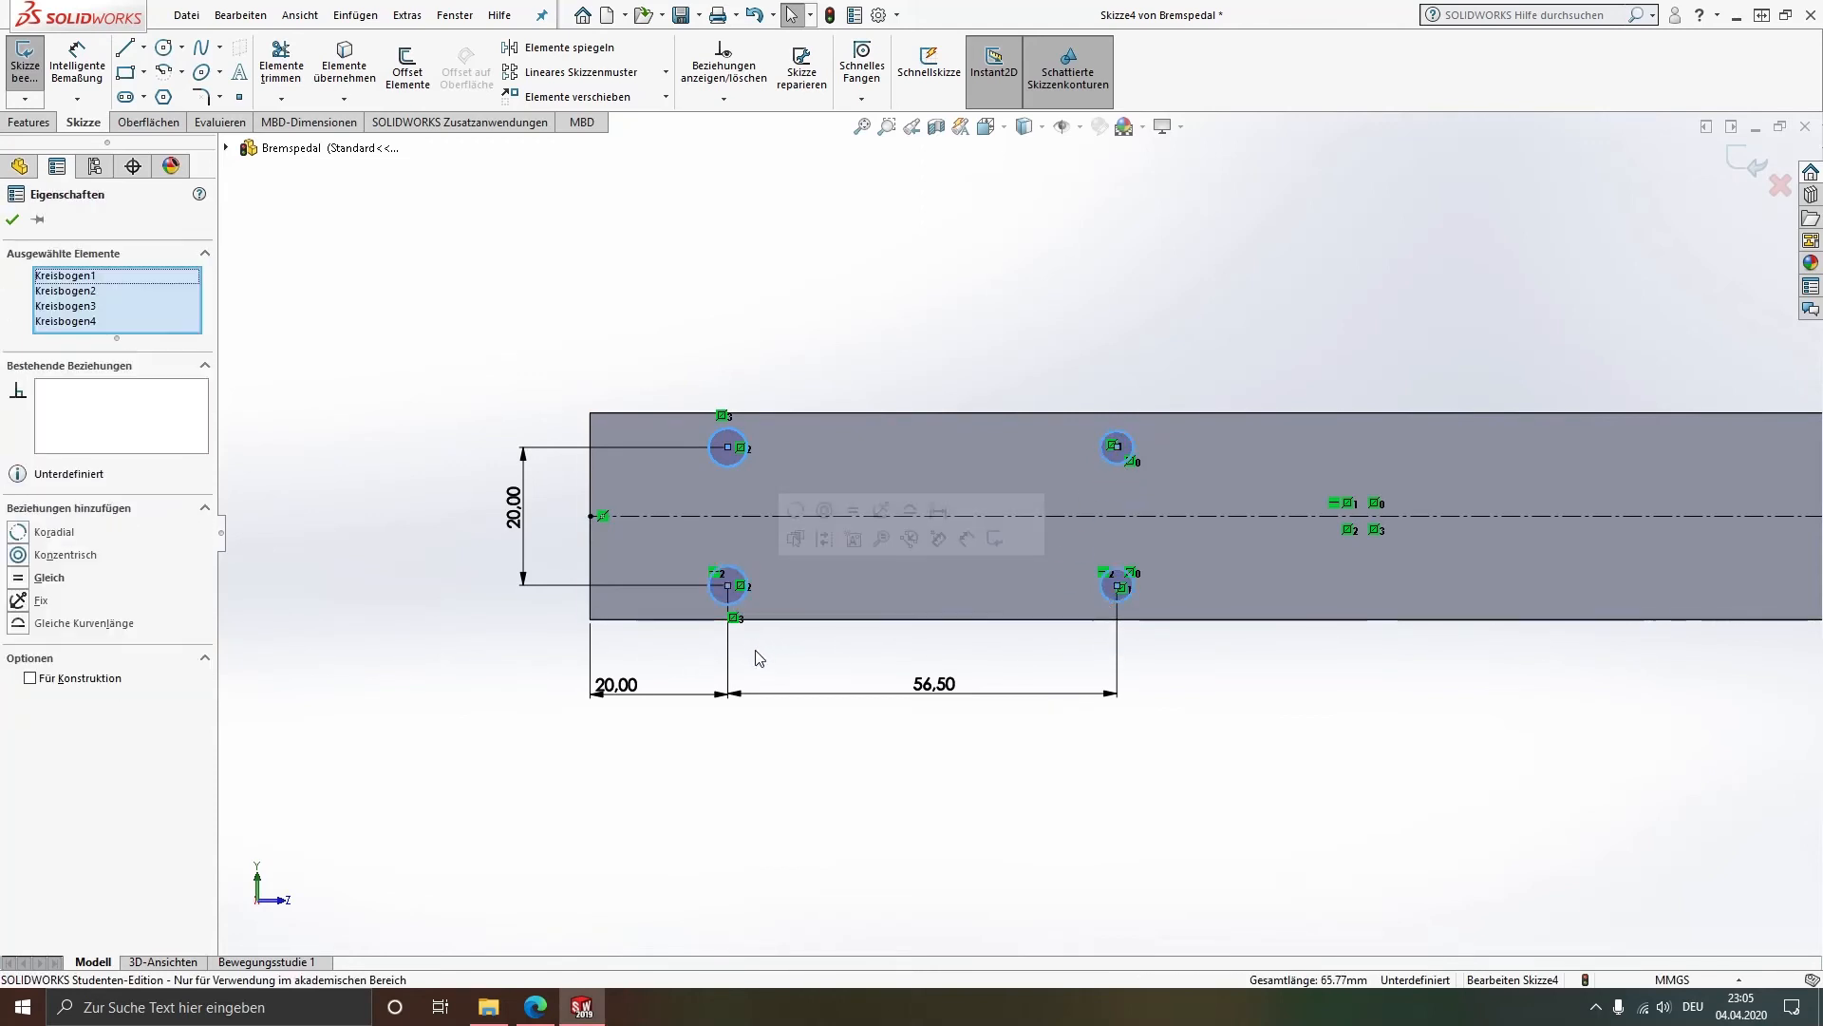
pyautogui.click(18, 580)
pyautogui.click(419, 756)
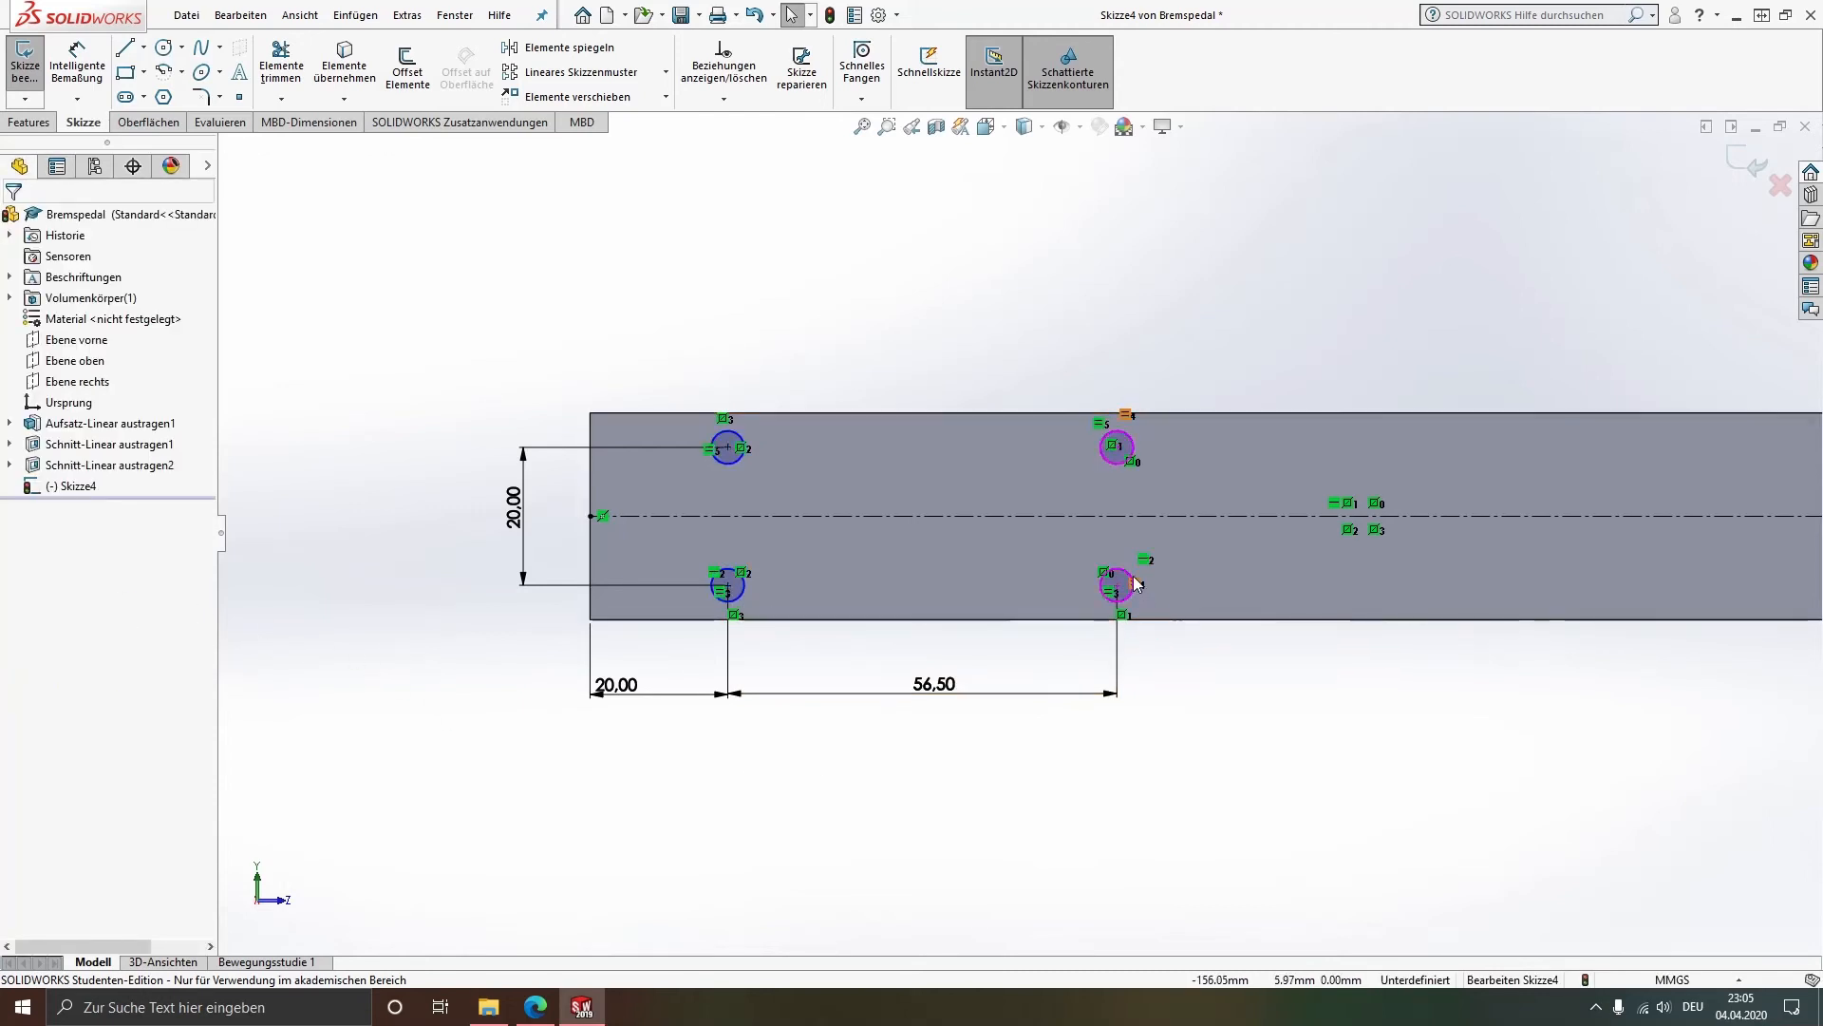
# Step: Set the upper-left circle's diameter to 5 mm and finish dimensioning
pyautogui.click(76, 67)
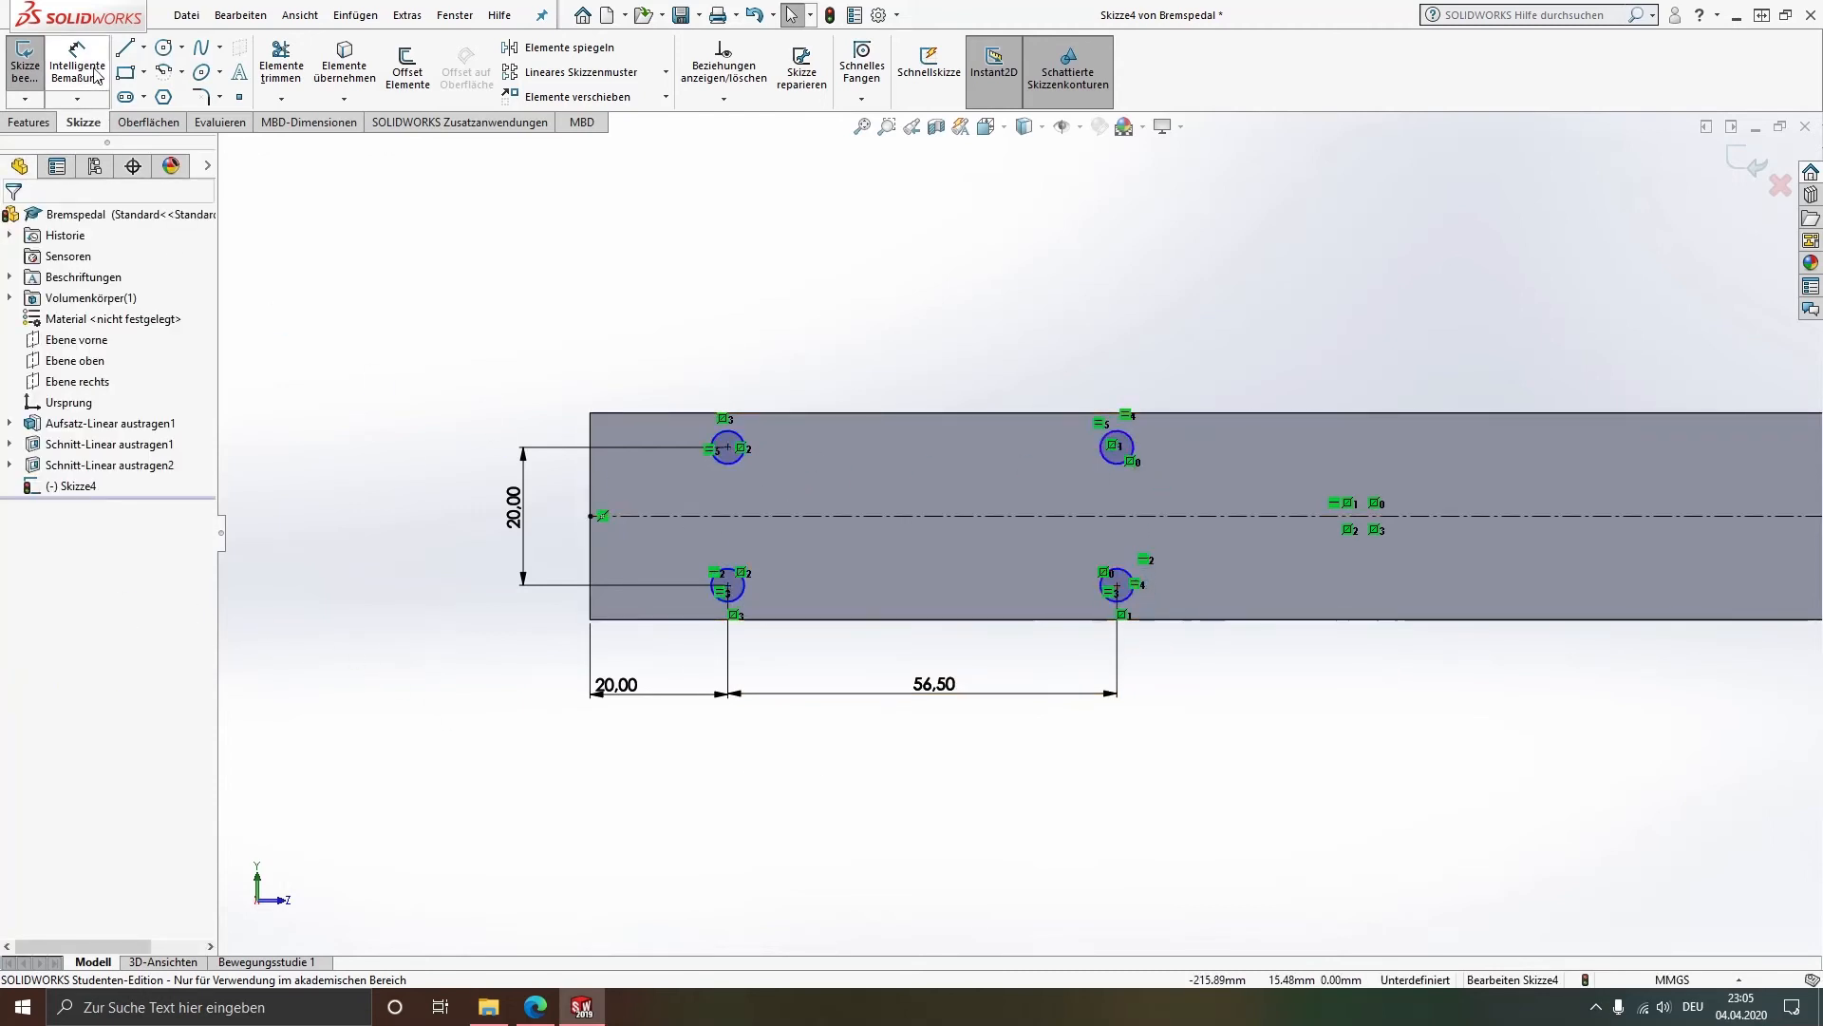
pyautogui.click(722, 439)
pyautogui.click(687, 366)
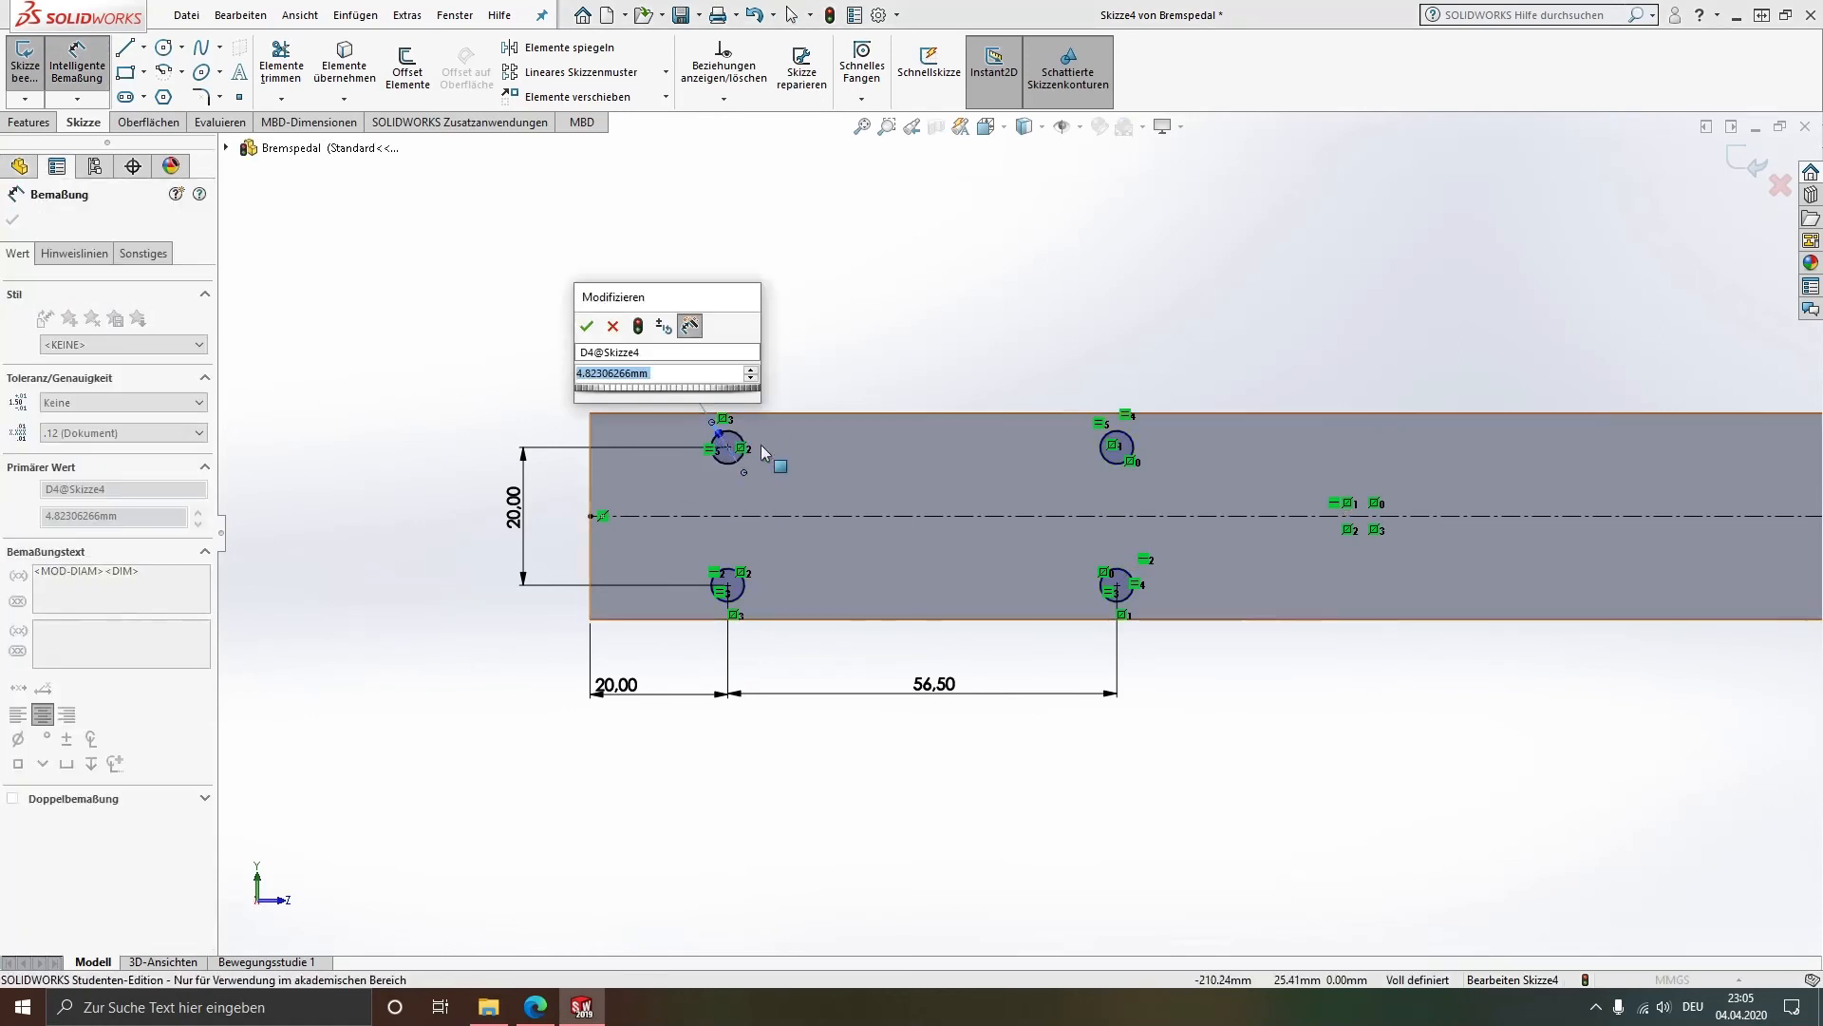
pyautogui.write('5')
pyautogui.press('Return')
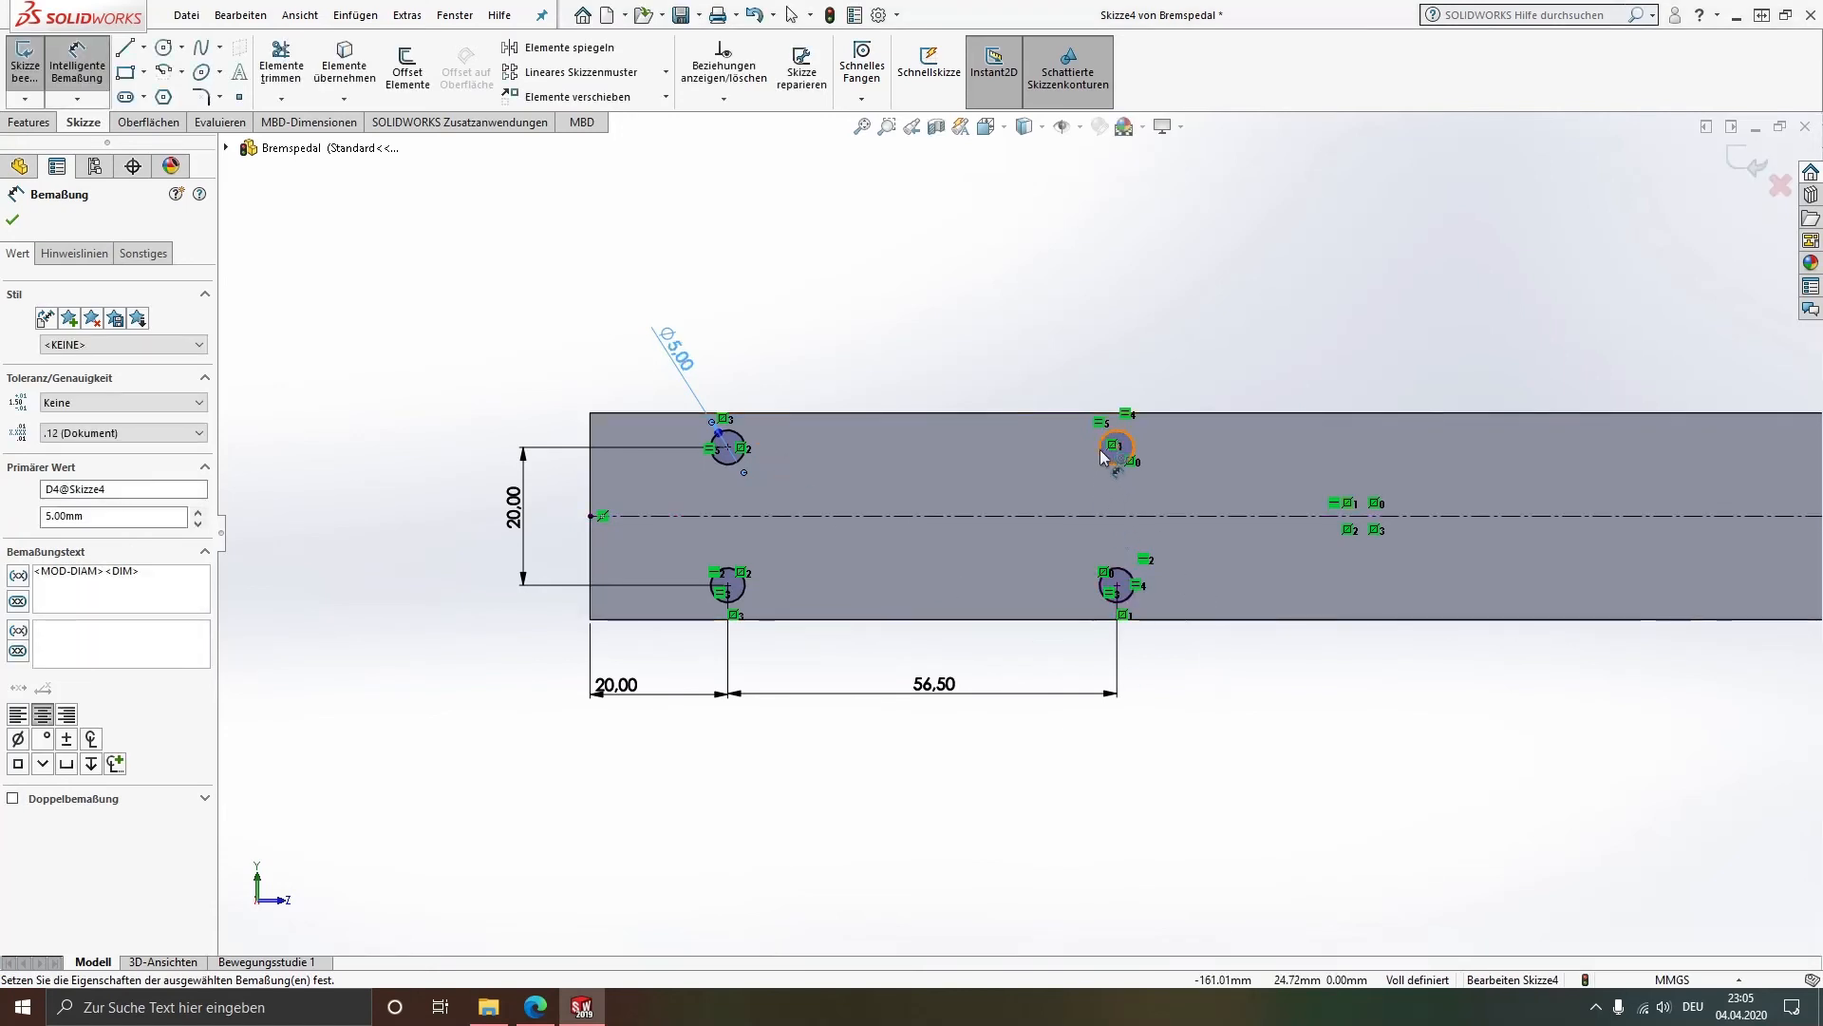
pyautogui.press('Escape')
pyautogui.press('Escape')
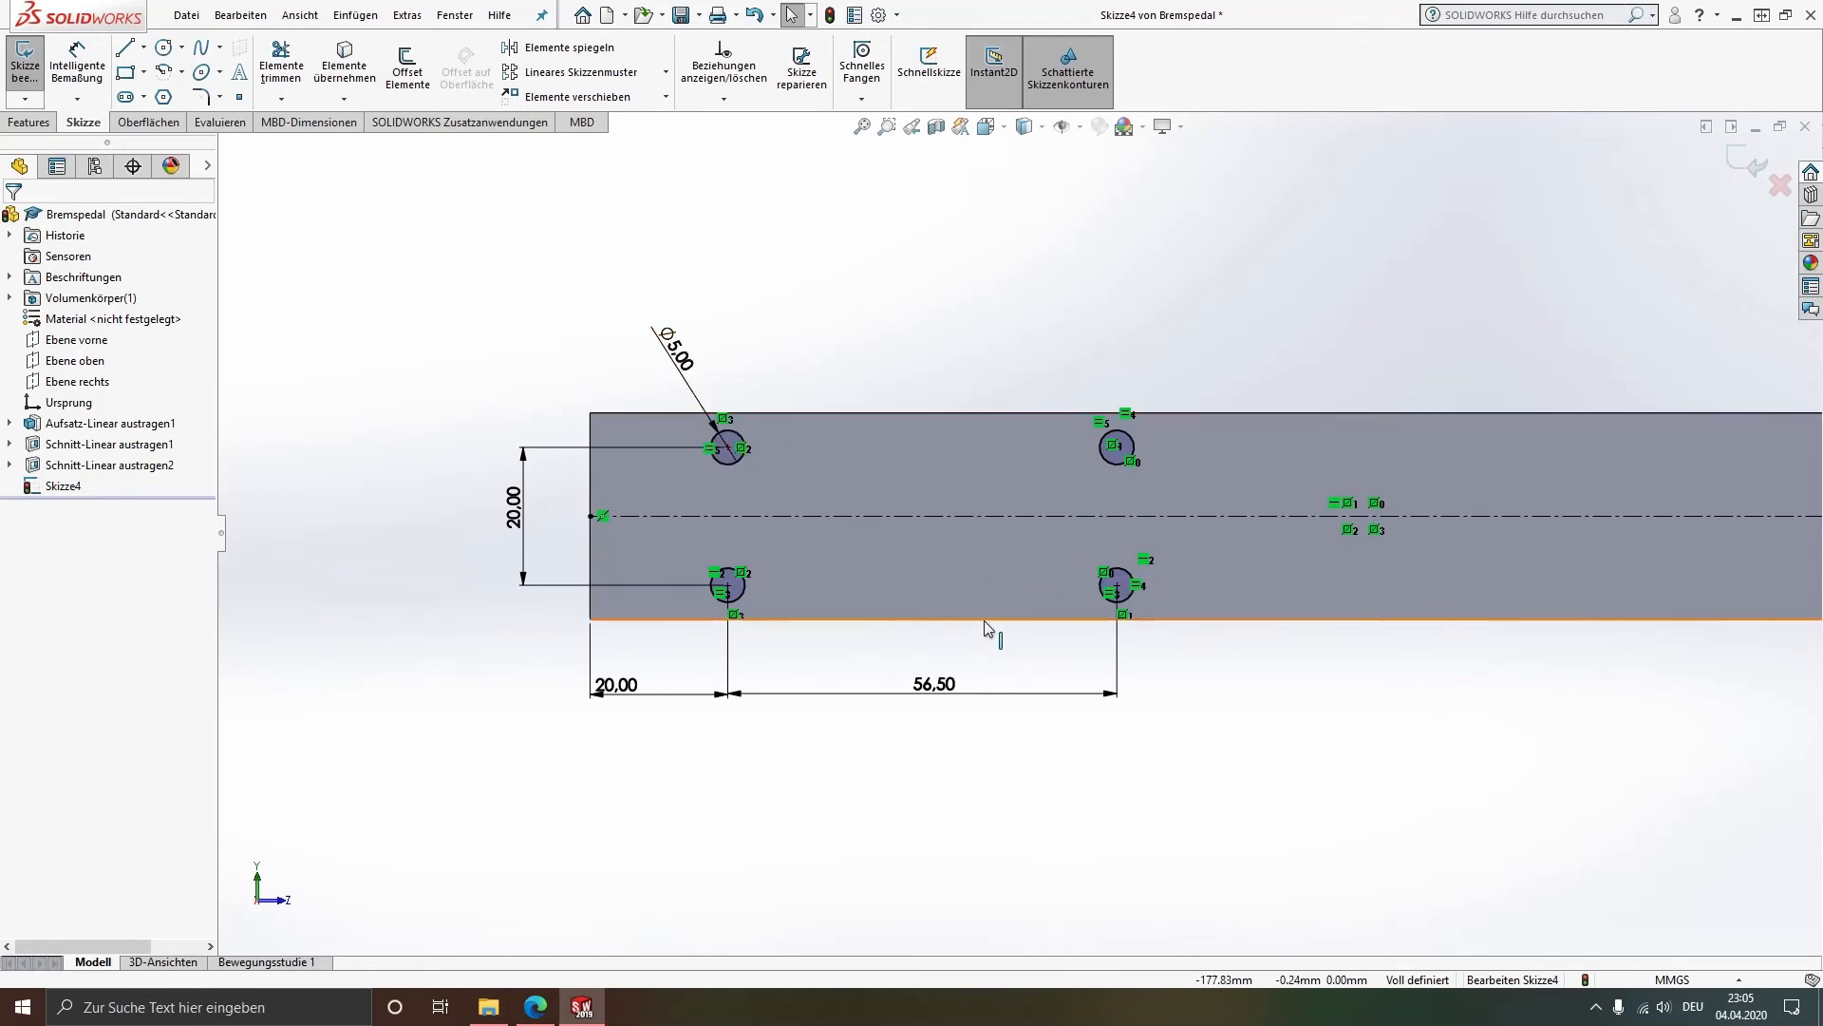
# Step: Start an extruded cut from the four-circle sketch on the bar's side face
pyautogui.scroll(-3, 984, 560)
pyautogui.moveTo(984, 560)
pyautogui.mouseDown(button='middle')
pyautogui.moveTo(933, 473)
pyautogui.moveTo(928, 838)
pyautogui.moveTo(931, 757)
pyautogui.mouseUp(button='middle')
pyautogui.scroll(3, 954, 596)
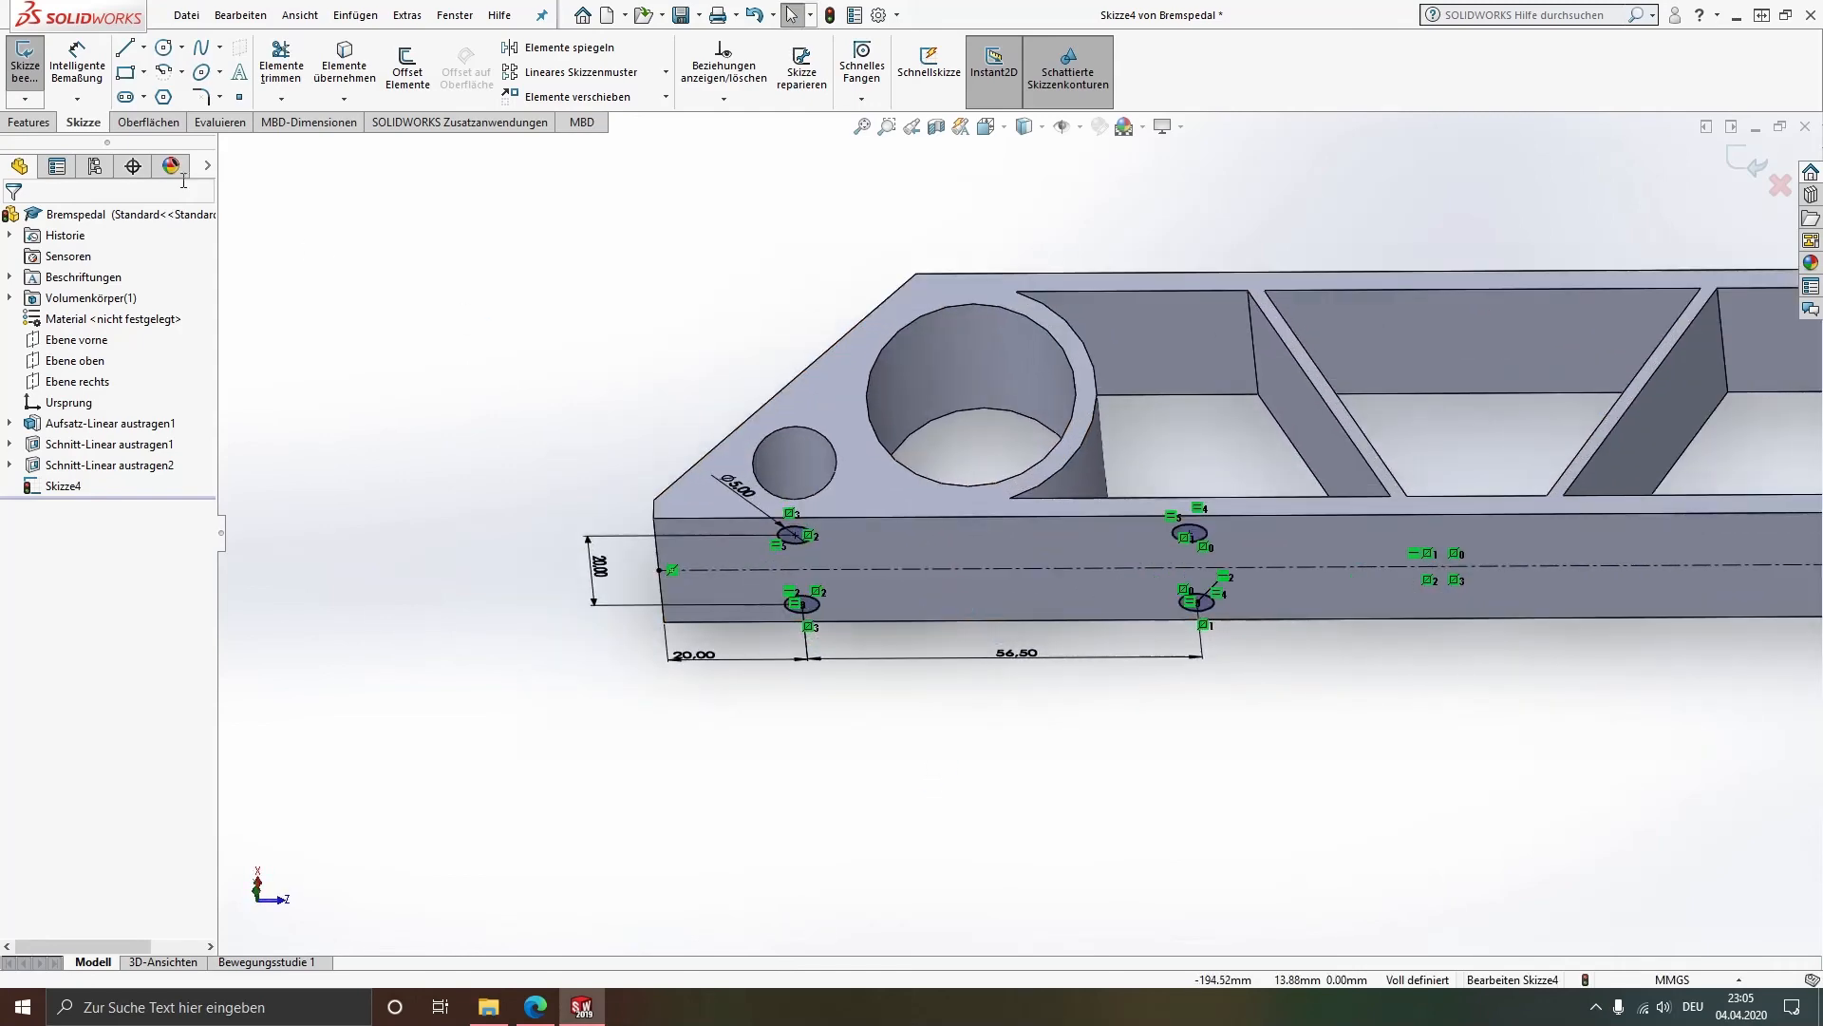
pyautogui.click(28, 122)
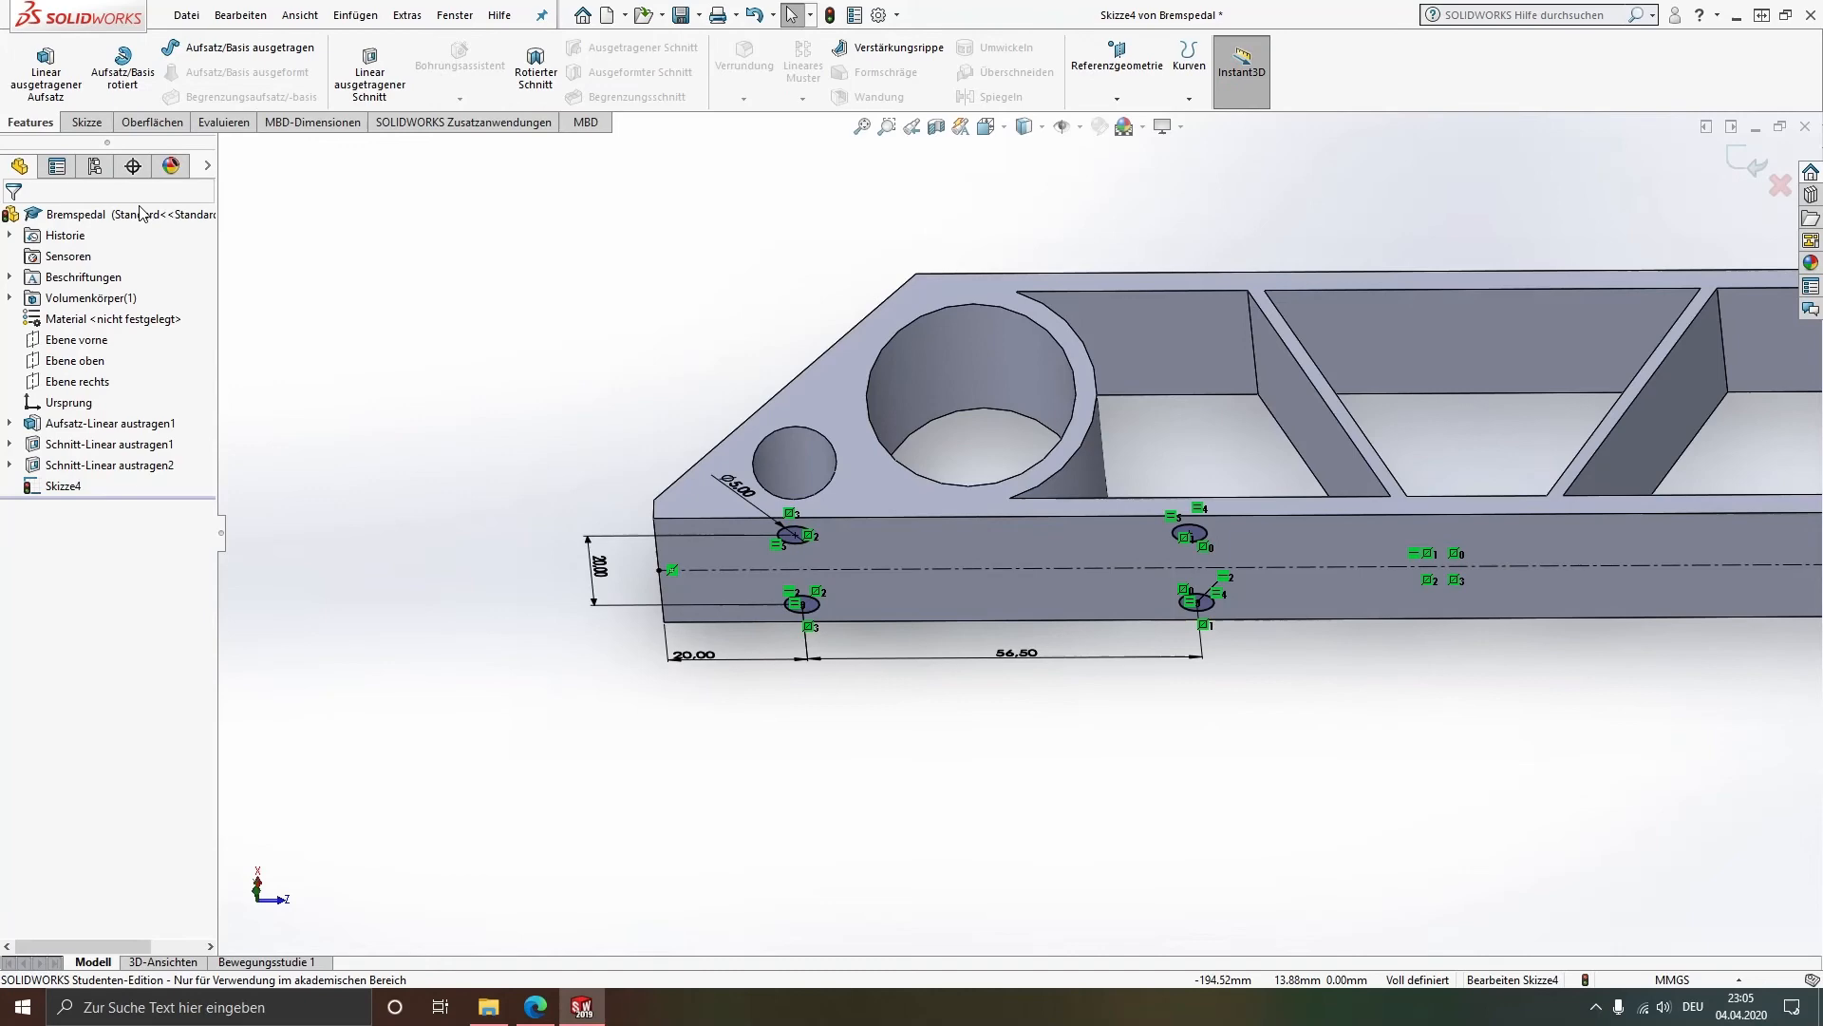
pyautogui.click(369, 72)
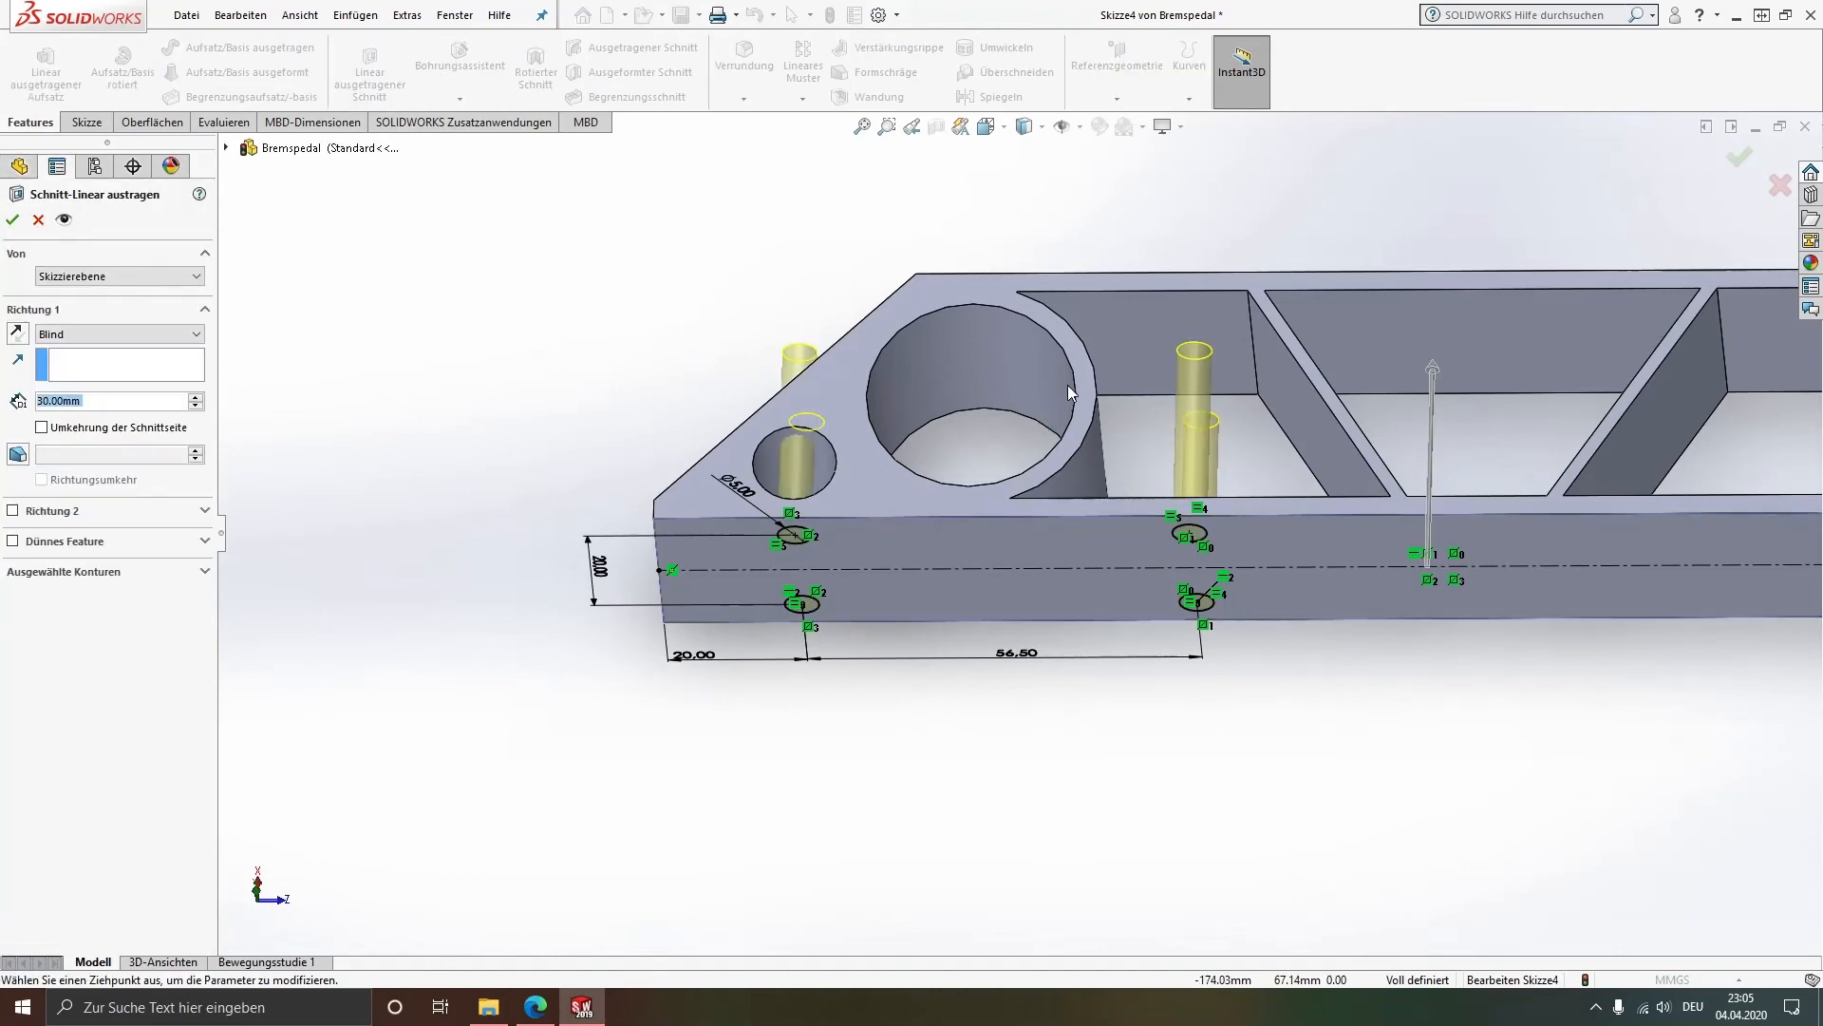
# Step: Try a blind depth of 12 mm for the four-hole cut and check its reach in the preview
pyautogui.moveTo(1088, 435)
pyautogui.mouseDown(button='middle')
pyautogui.moveTo(1091, 639)
pyautogui.moveTo(1091, 590)
pyautogui.moveTo(1083, 617)
pyautogui.moveTo(1055, 588)
pyautogui.moveTo(1067, 570)
pyautogui.moveTo(1090, 596)
pyautogui.moveTo(1092, 570)
pyautogui.mouseUp(button='middle')
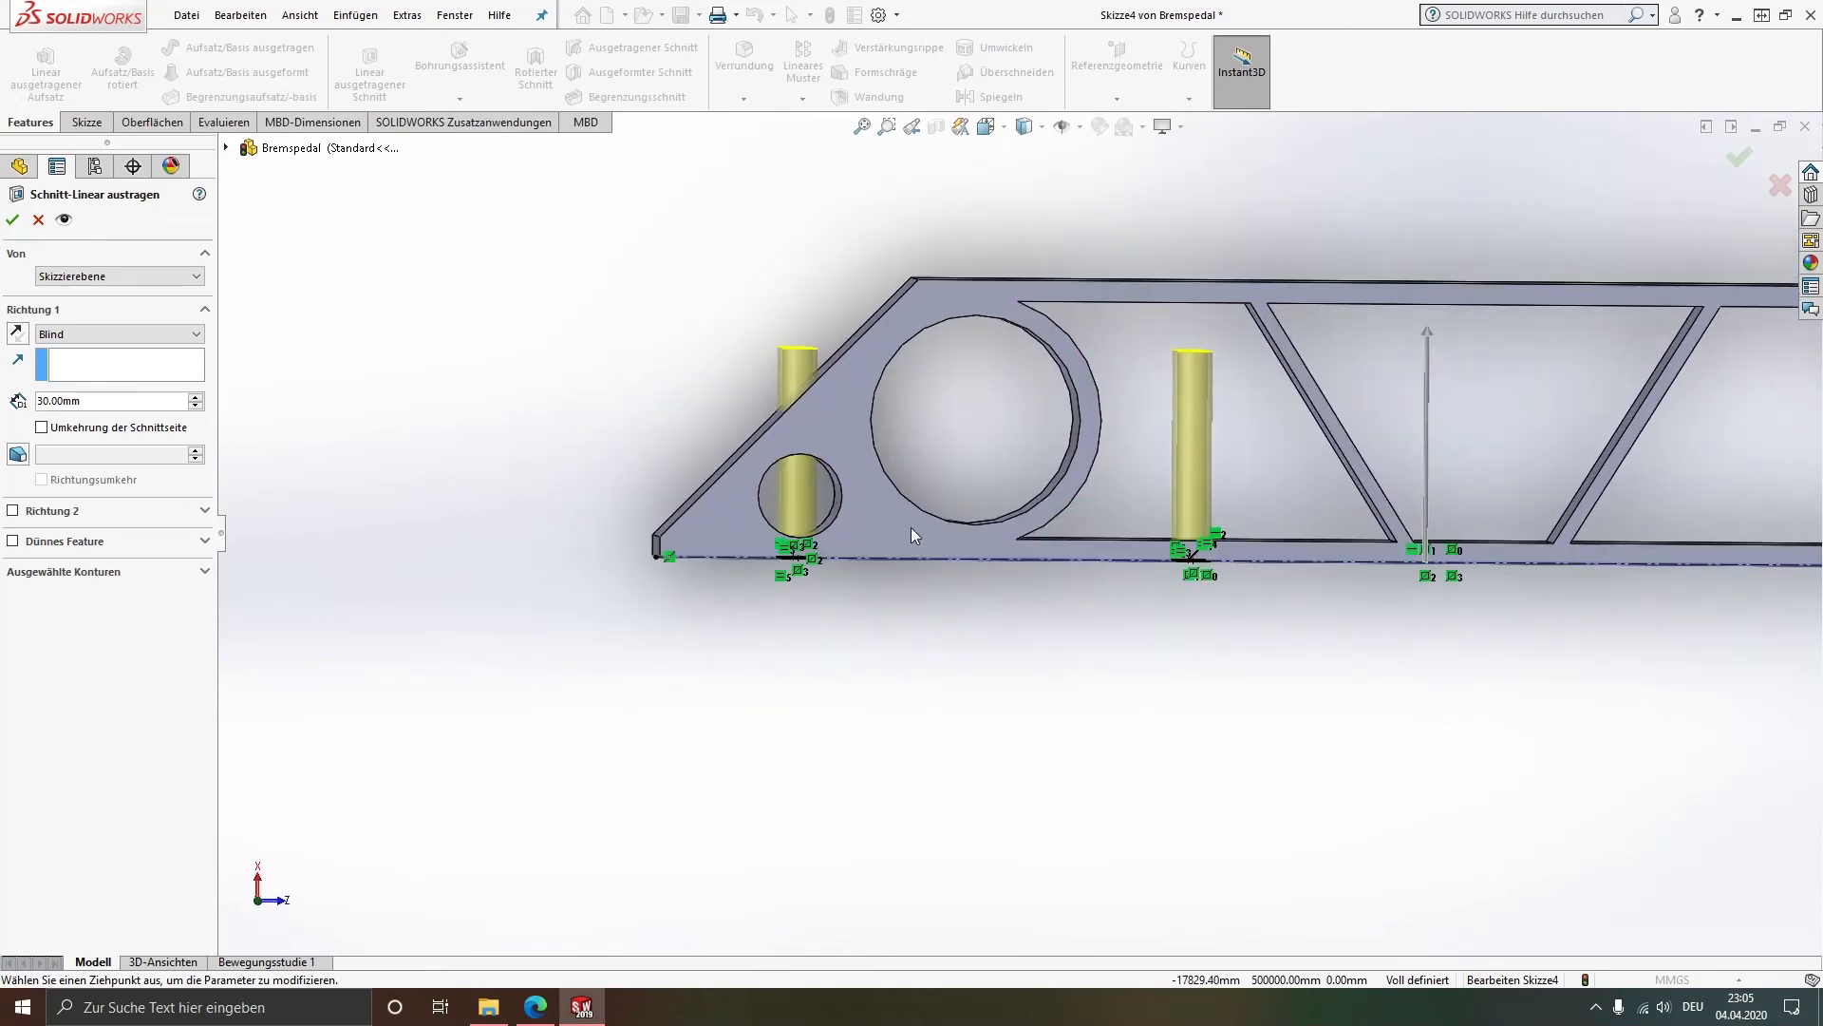
pyautogui.moveTo(1092, 475); pyautogui.dragTo(1035, 484, button='middle')
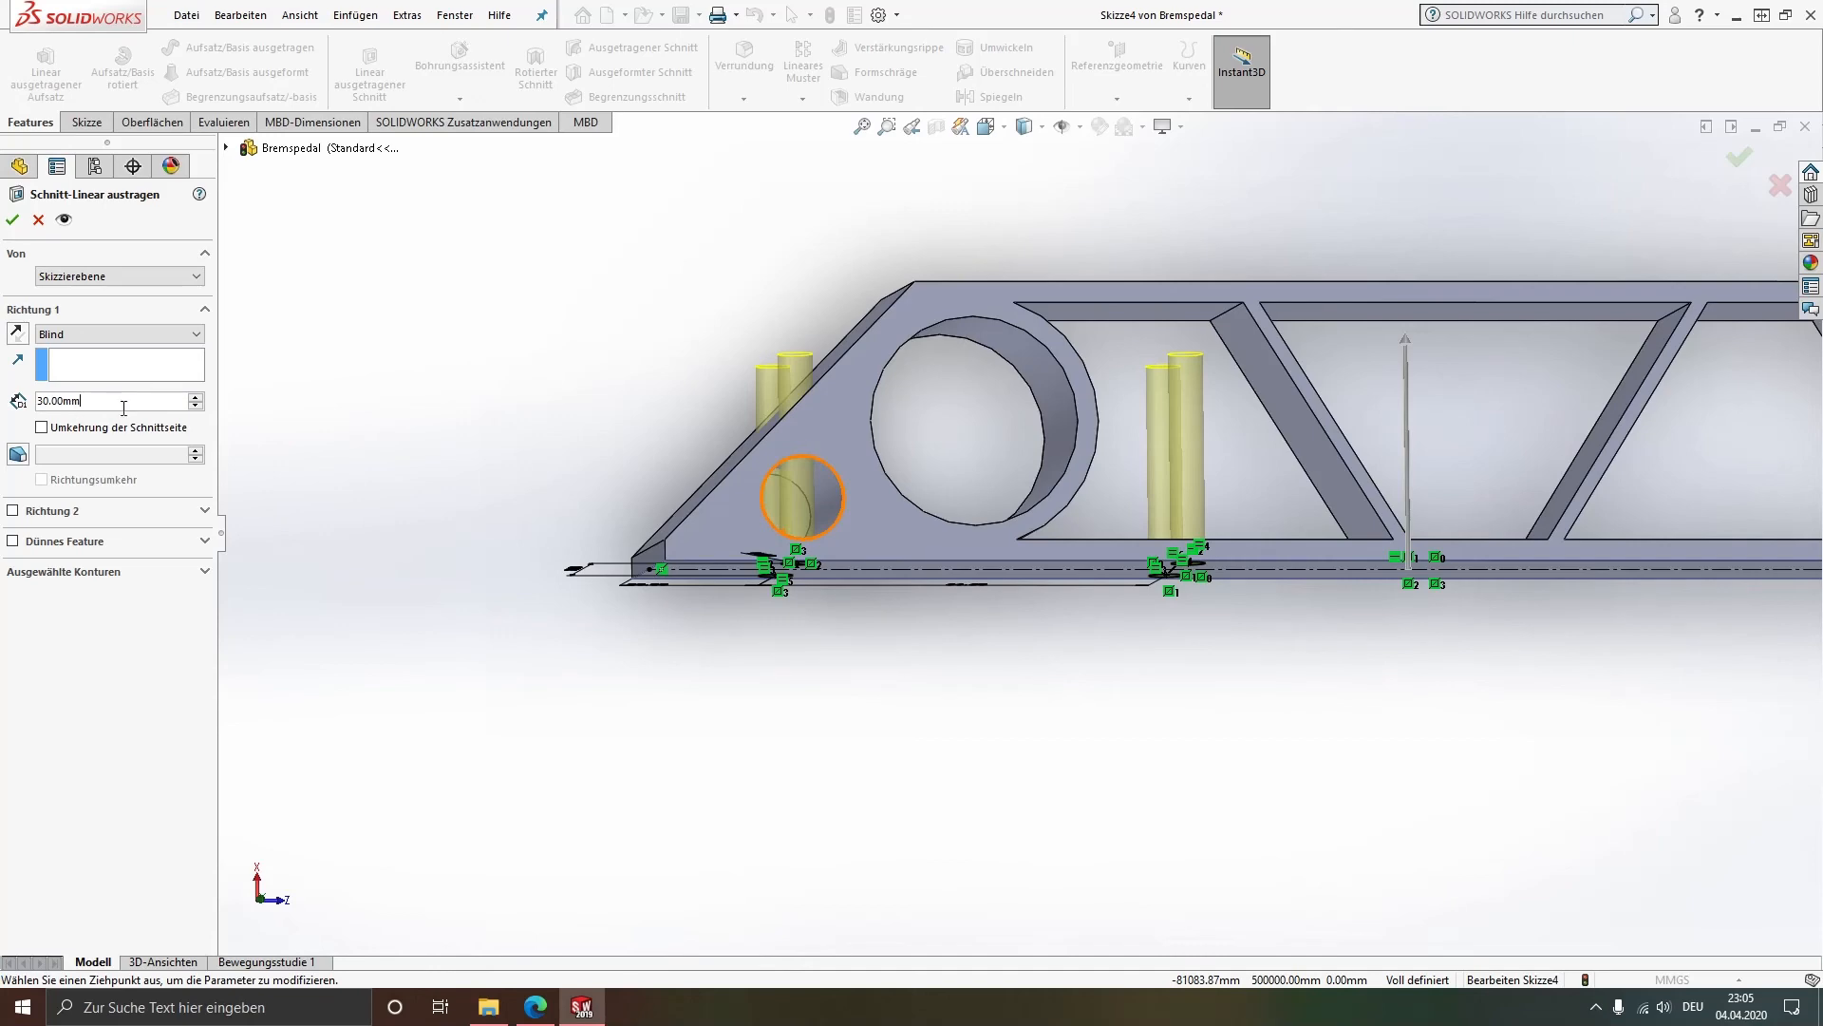
pyautogui.write('12')
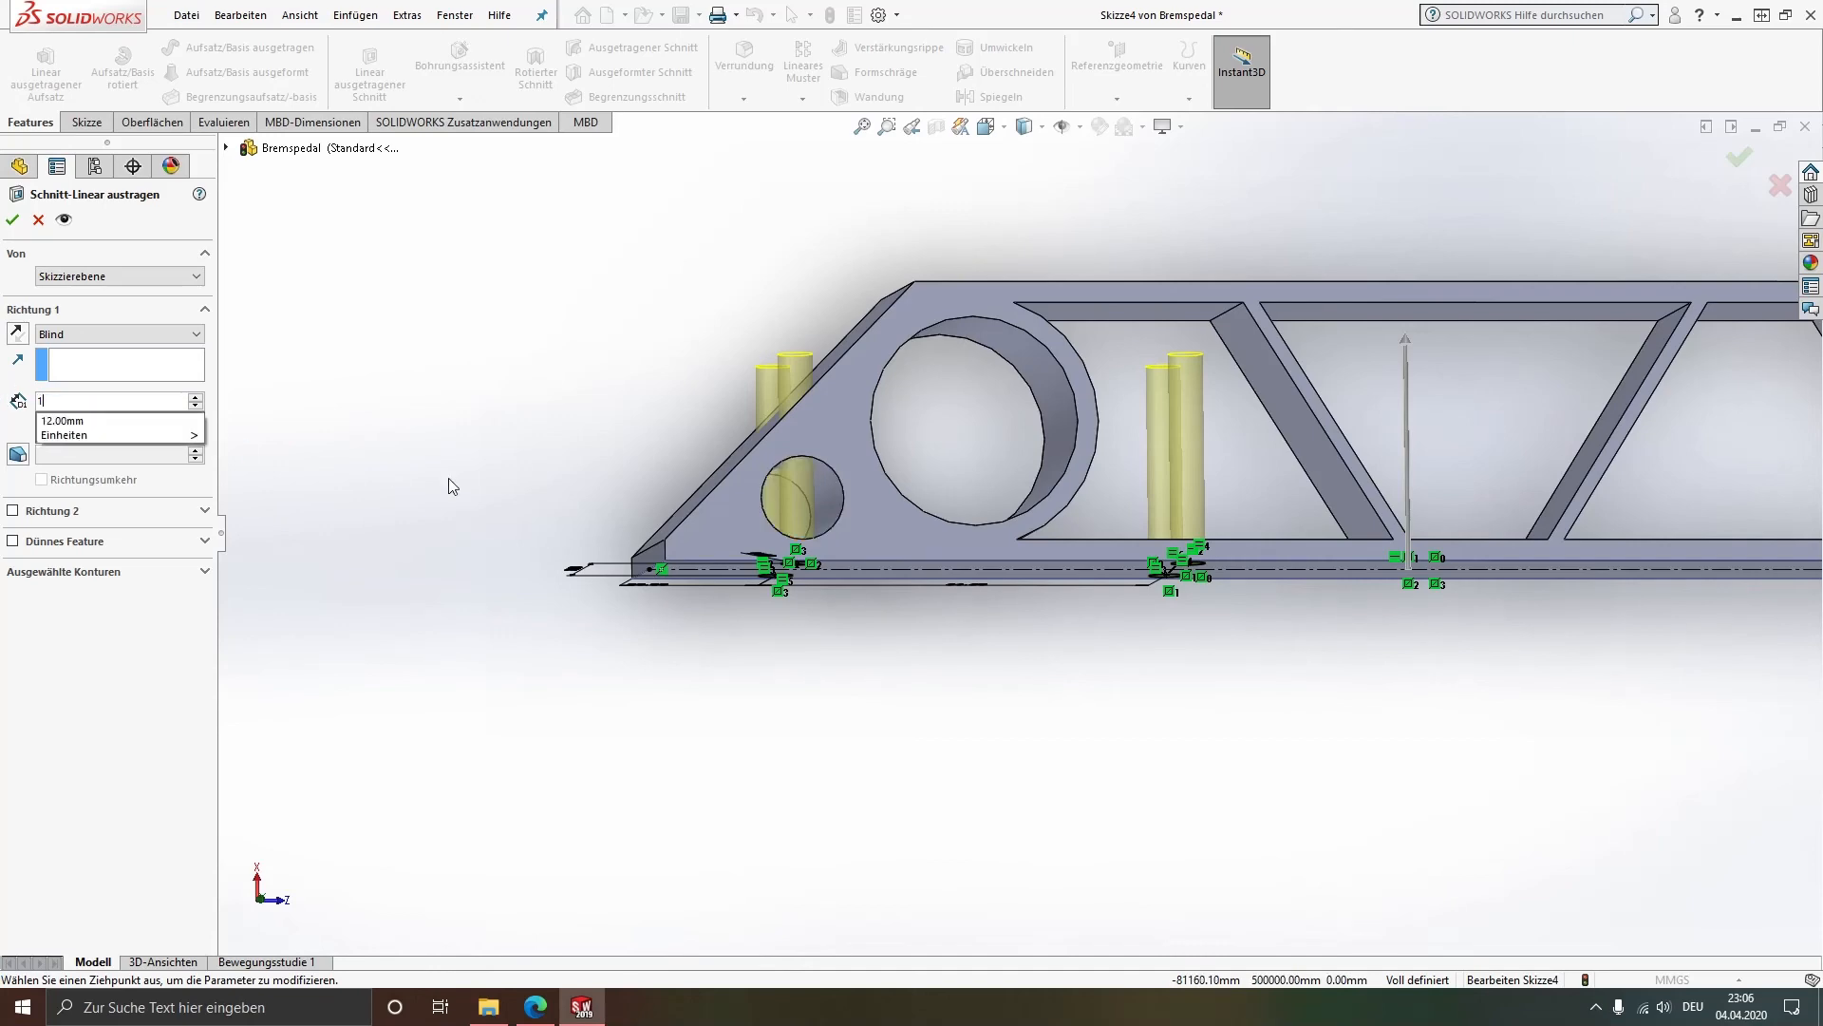
pyautogui.press('Return')
pyautogui.moveTo(950, 480)
pyautogui.mouseDown(button='middle')
pyautogui.moveTo(933, 532)
pyautogui.moveTo(924, 460)
pyautogui.moveTo(902, 496)
pyautogui.mouseUp(button='middle')
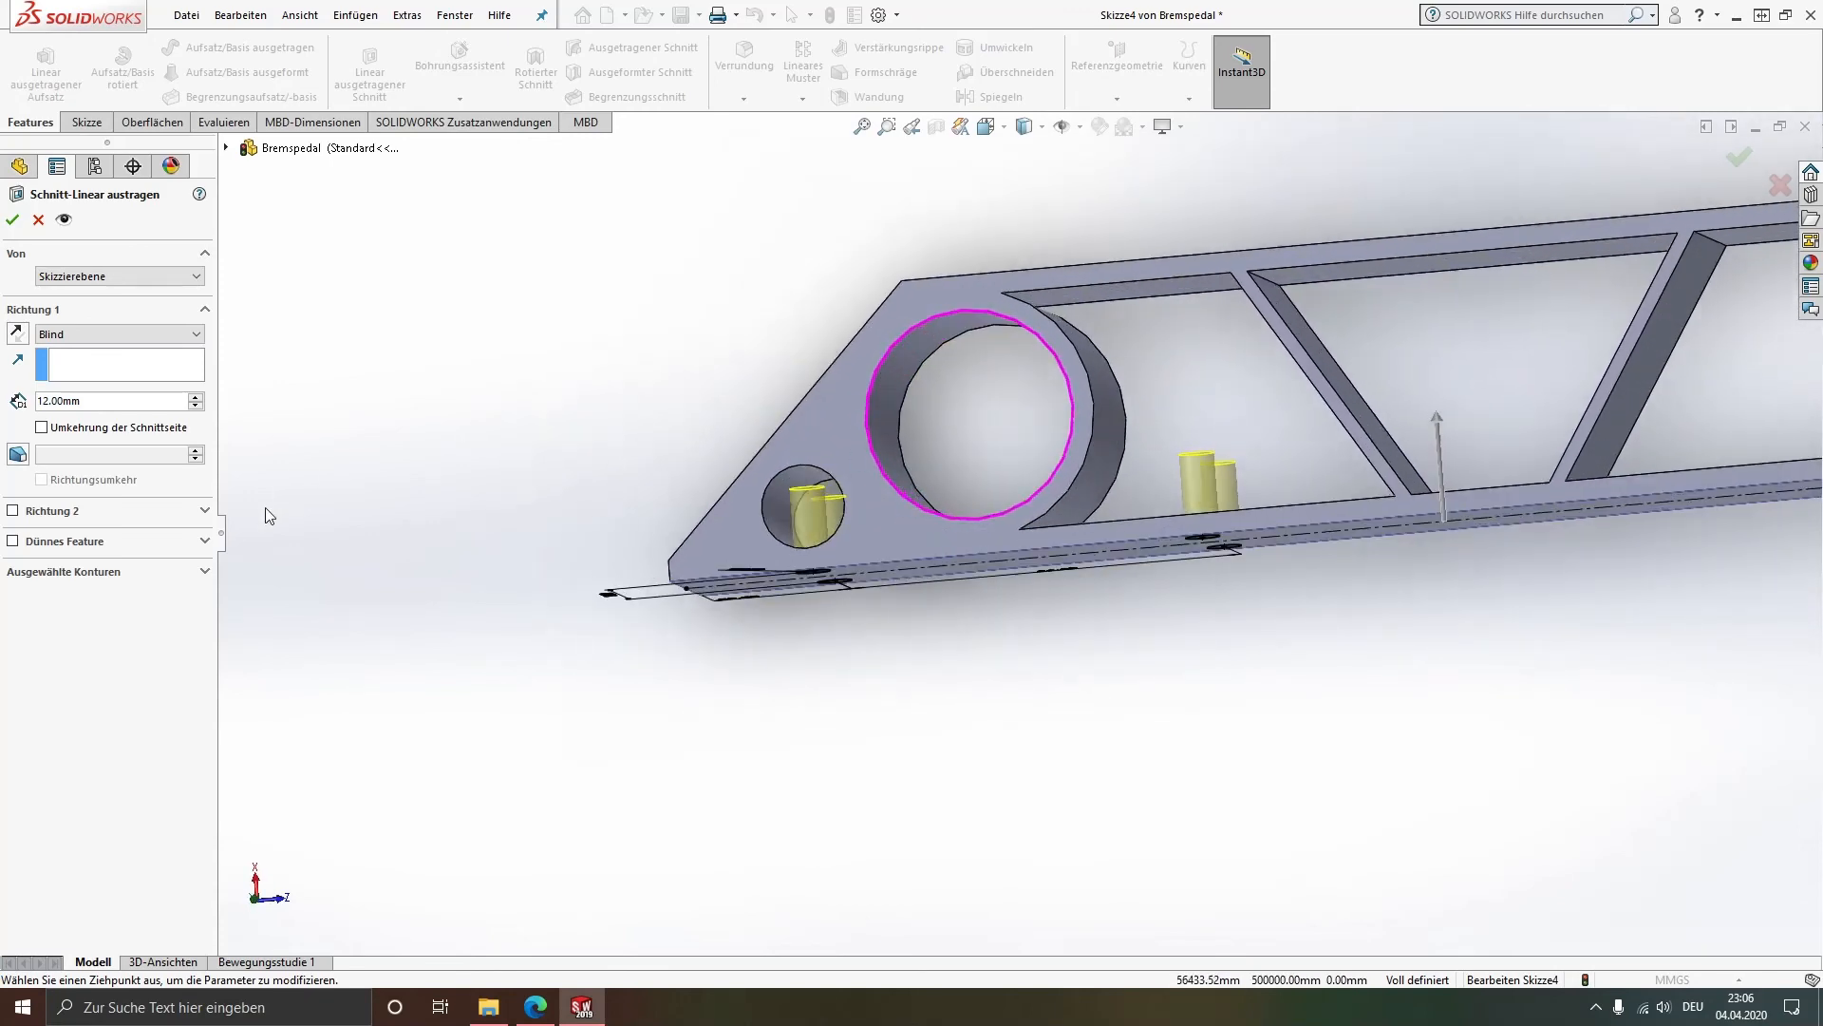
# Step: Set the cut's end condition to Up To Next (Bis nächste), check the preview and create the four holes
pyautogui.click(80, 334)
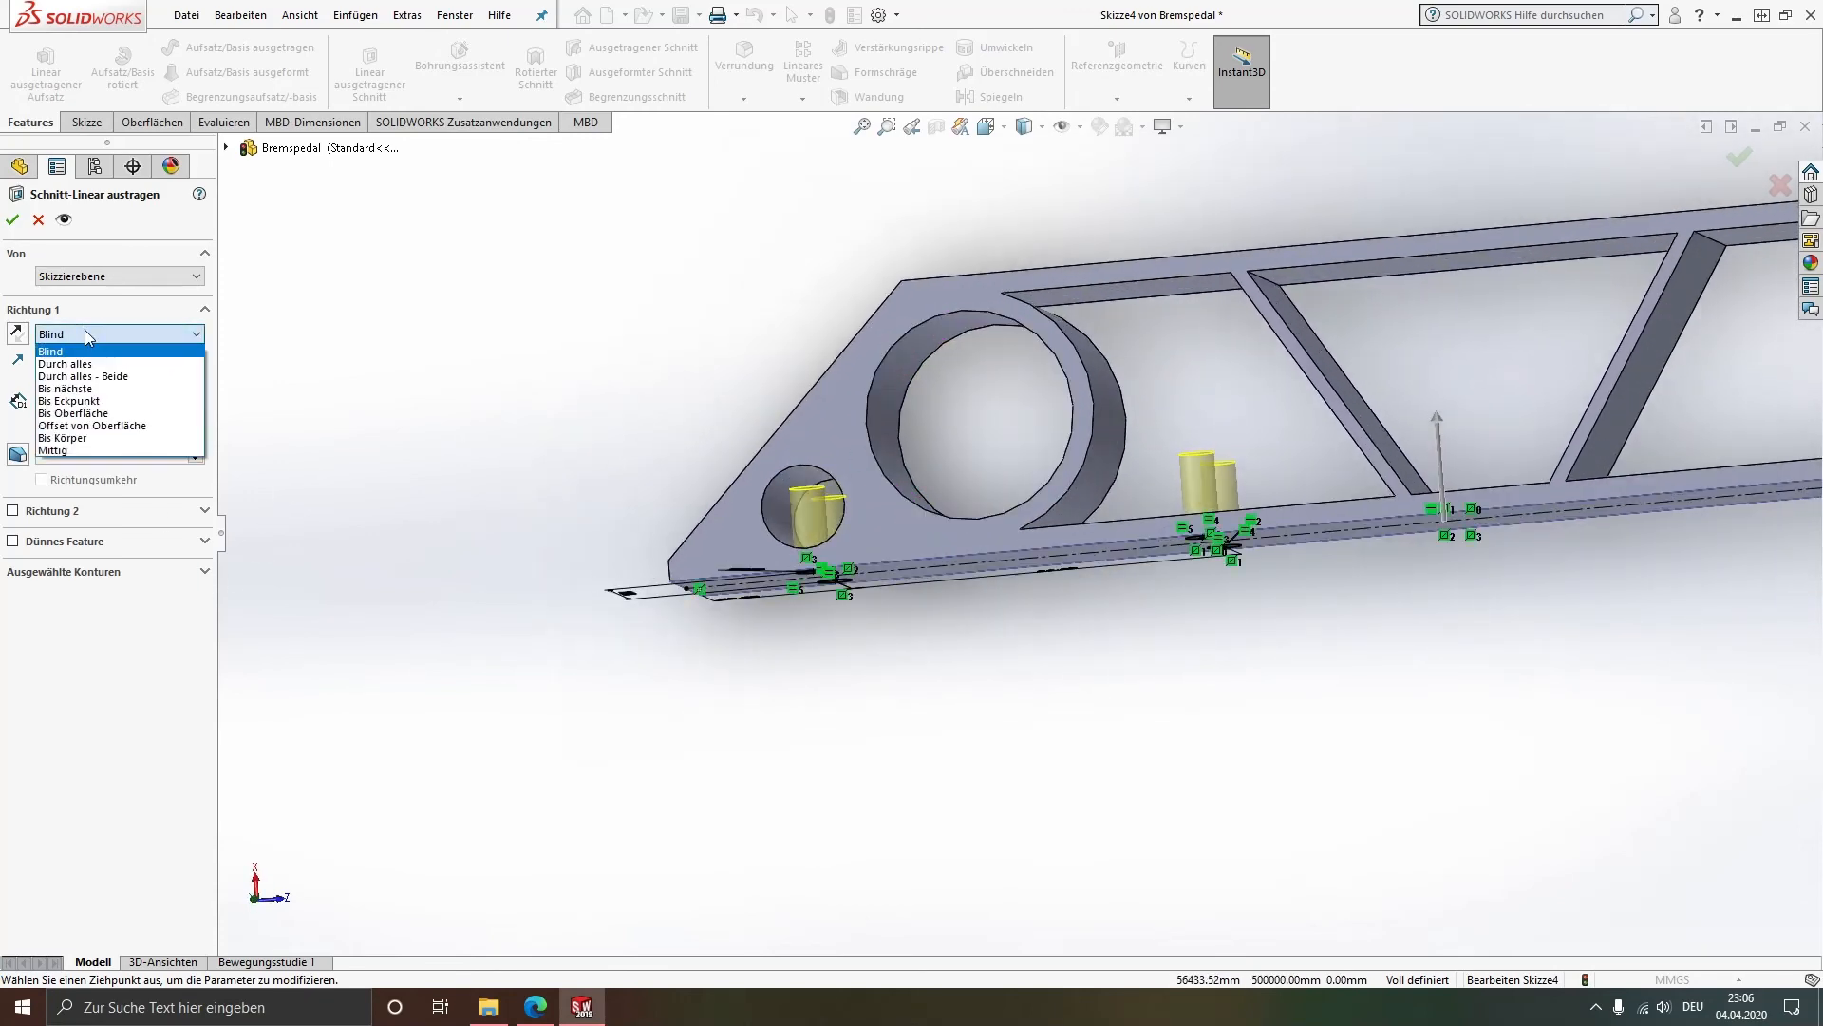
pyautogui.click(95, 391)
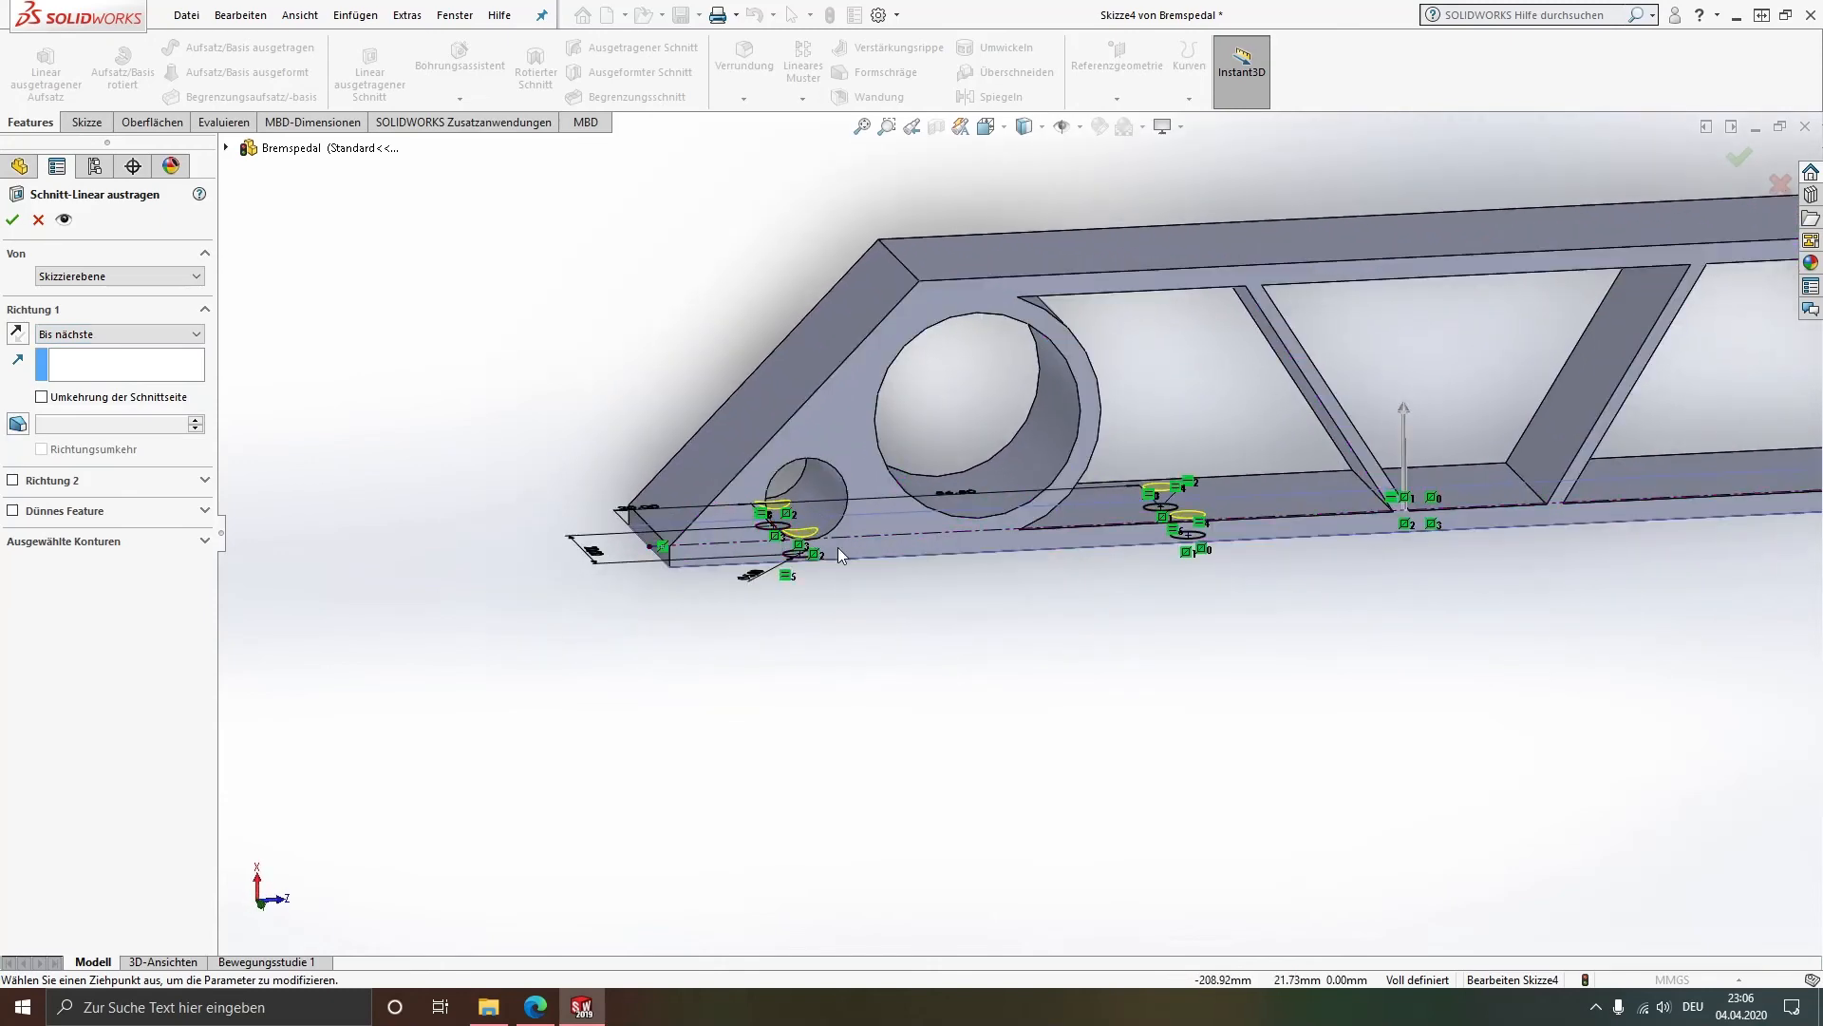
pyautogui.moveTo(839, 548)
pyautogui.mouseDown(button='middle')
pyautogui.moveTo(810, 500)
pyautogui.moveTo(814, 333)
pyautogui.mouseUp(button='middle')
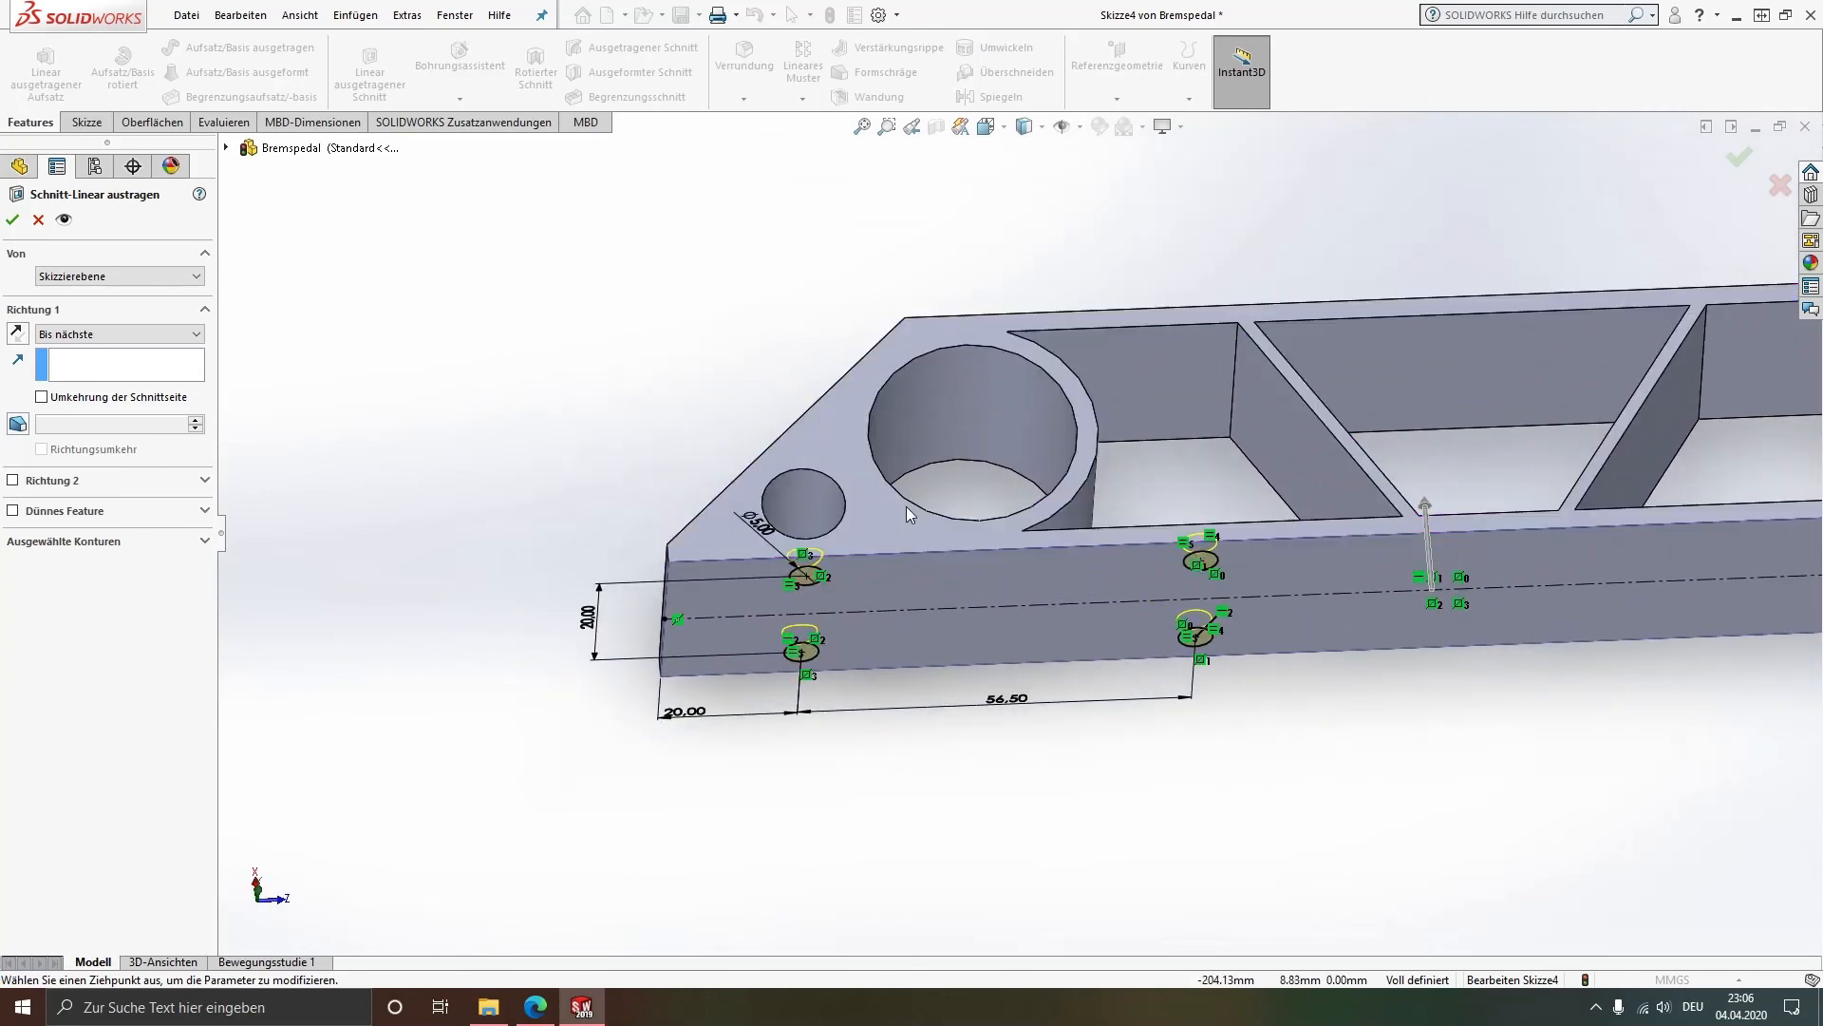
pyautogui.moveTo(867, 520); pyautogui.dragTo(859, 708, button='middle')
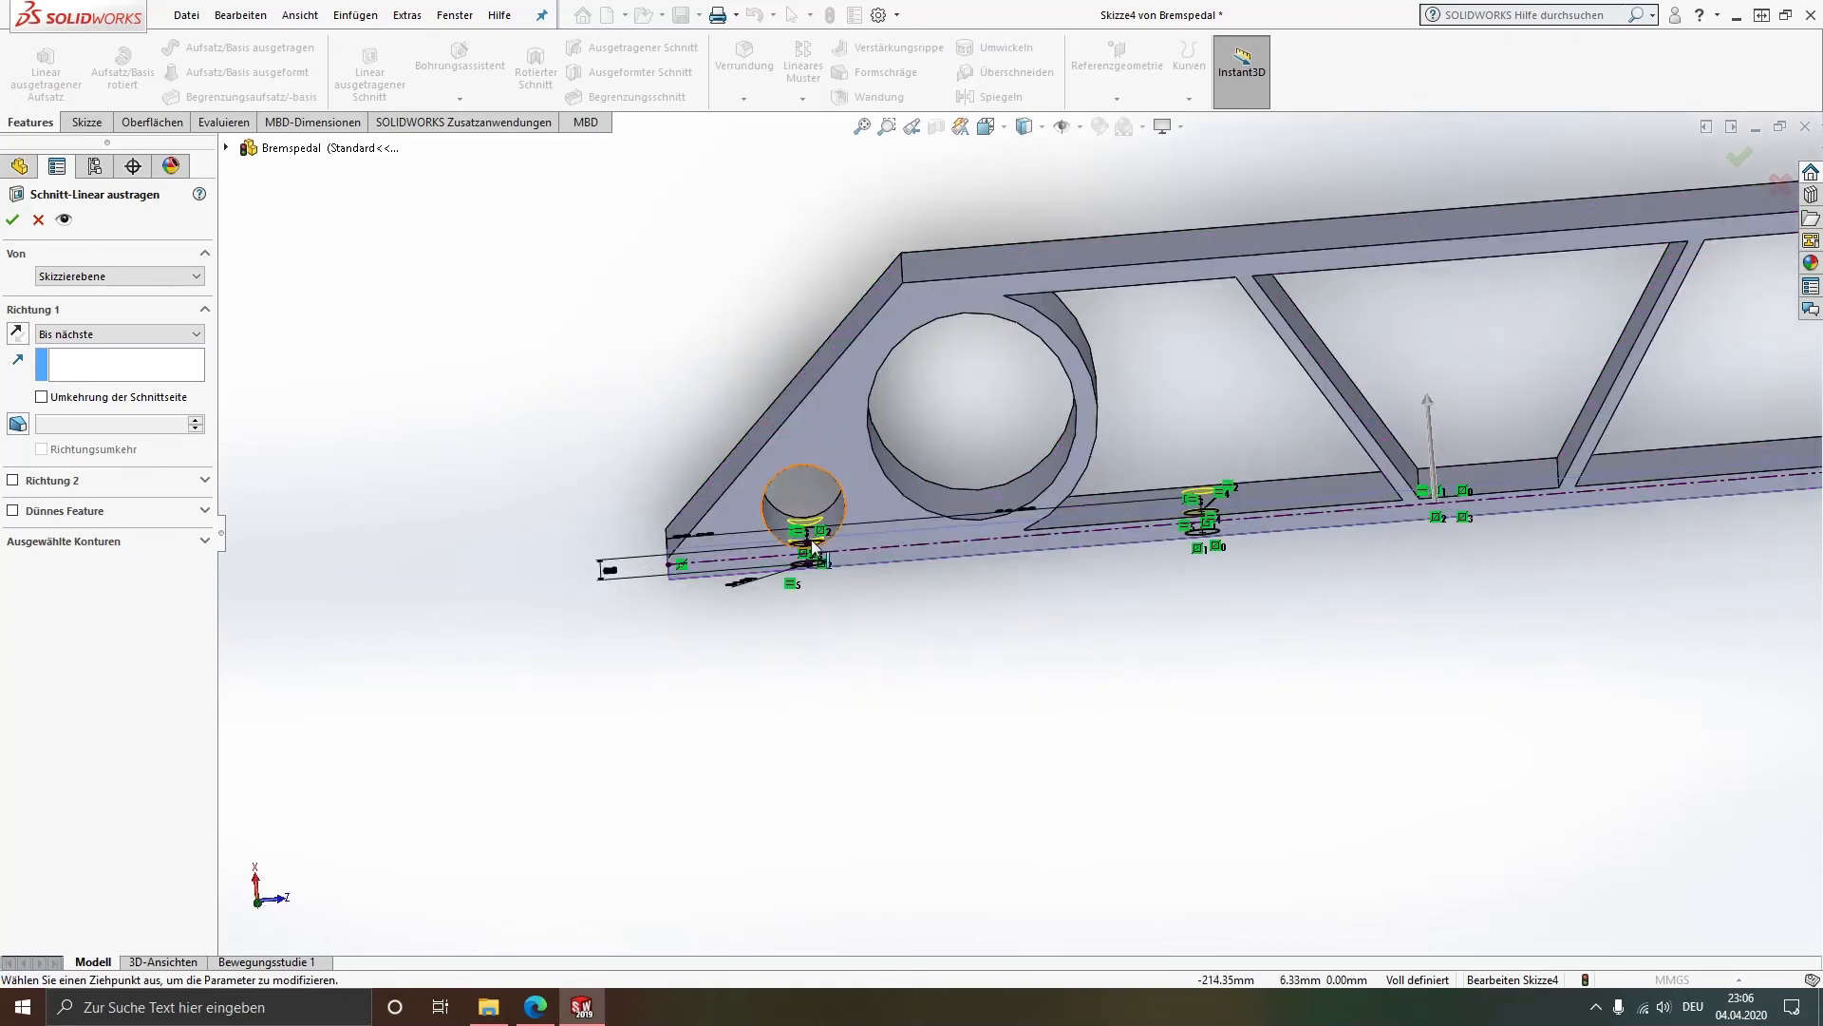
pyautogui.moveTo(907, 541); pyautogui.dragTo(900, 618, button='middle')
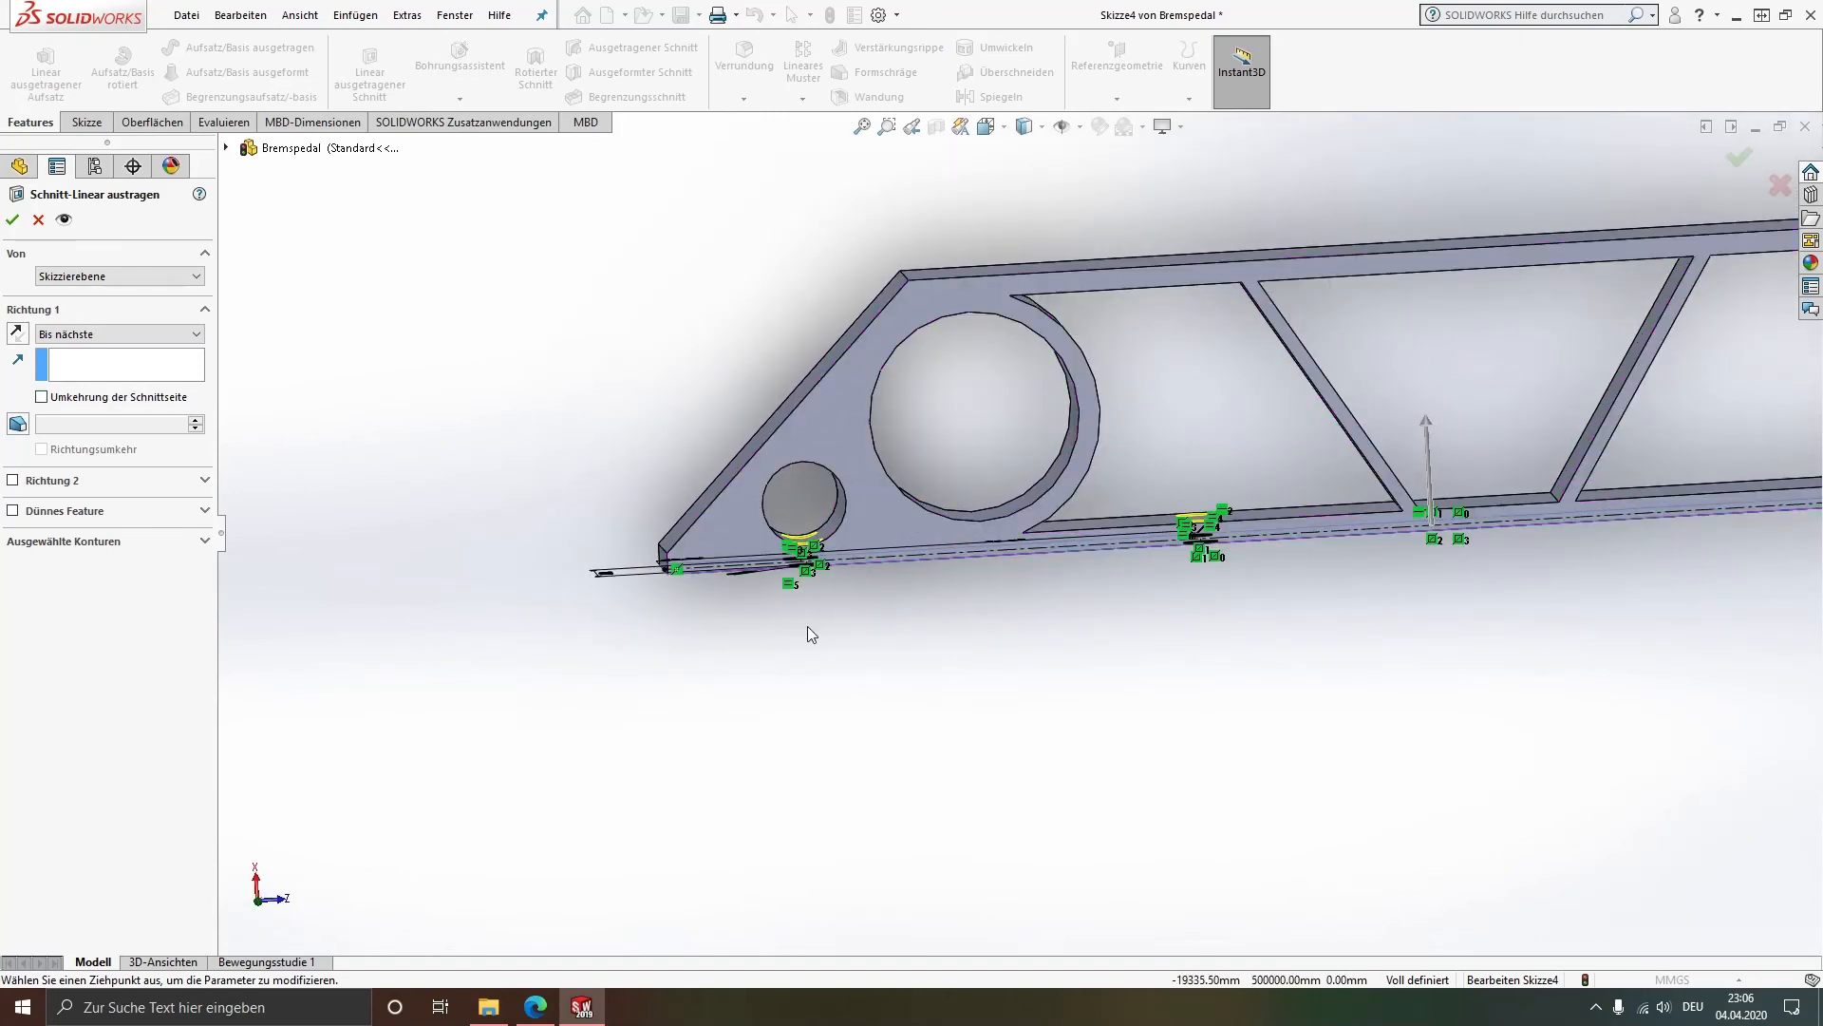
pyautogui.click(13, 221)
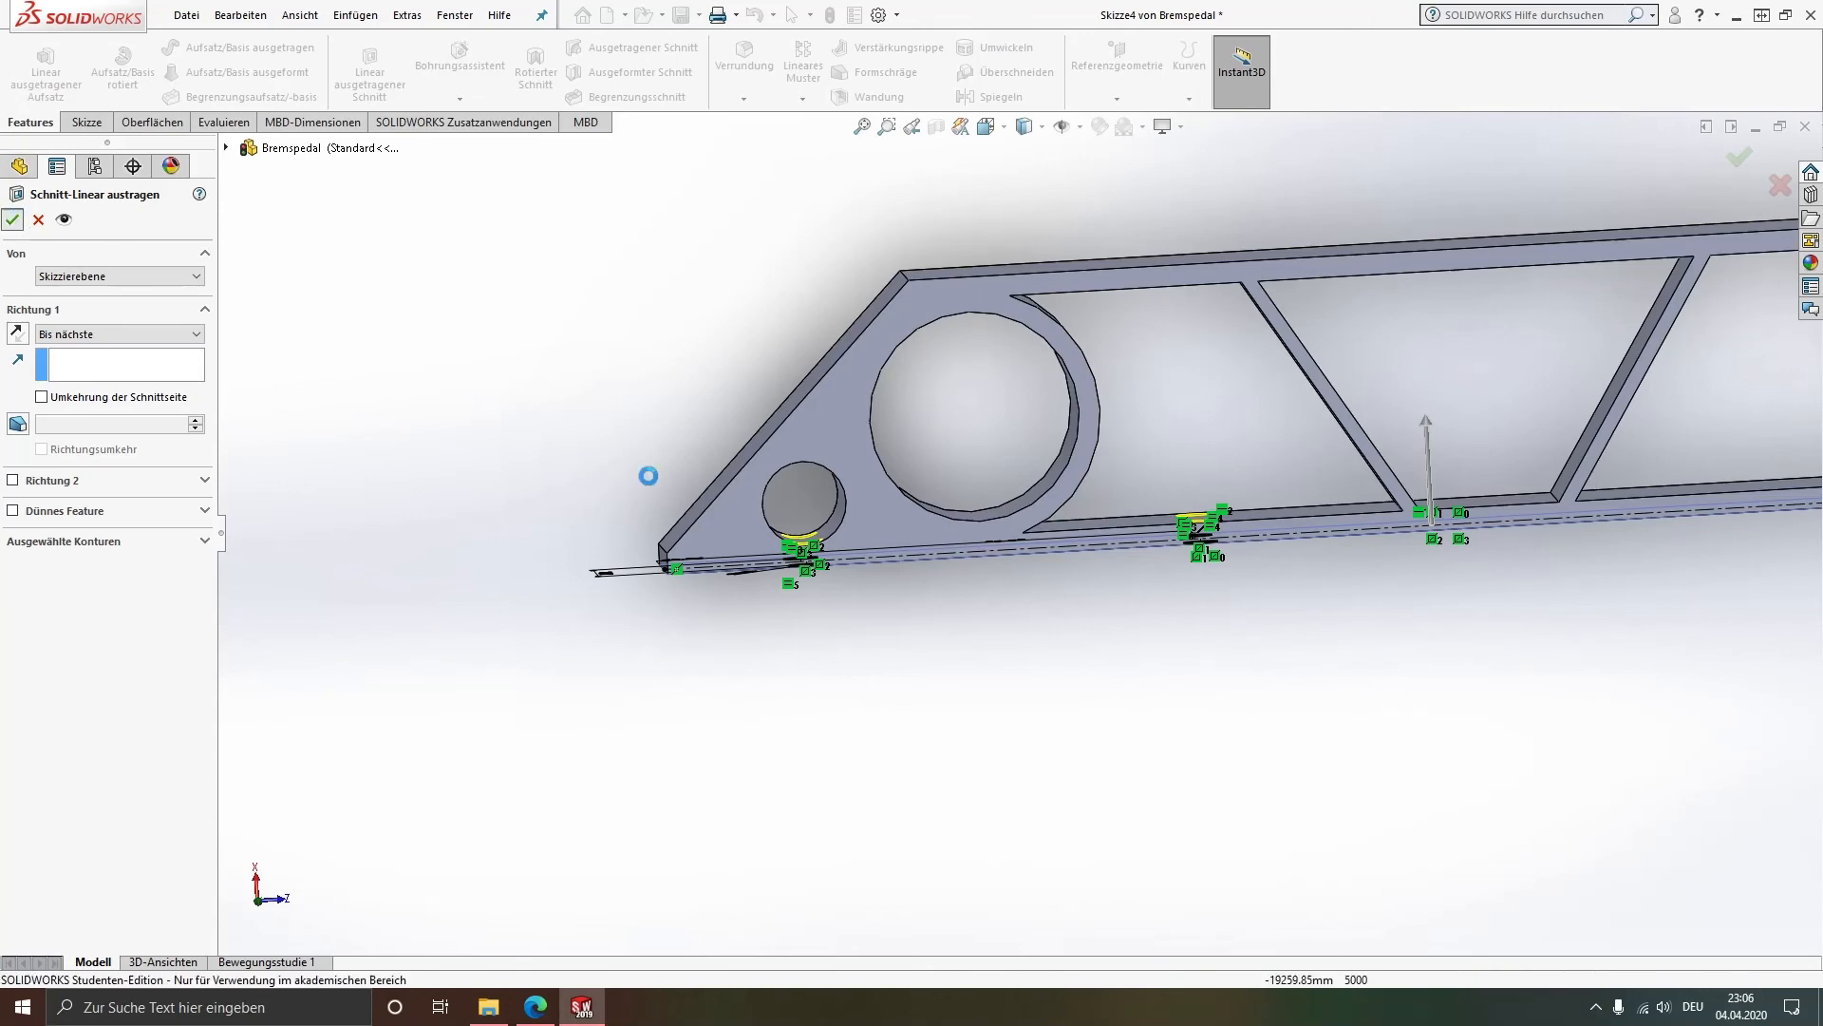
# Step: Start a constant-size fillet and set its radius to 4 mm for the pocket's inner corners
pyautogui.moveTo(968, 568); pyautogui.dragTo(826, 801, button='middle')
pyautogui.scroll(4, 983, 557)
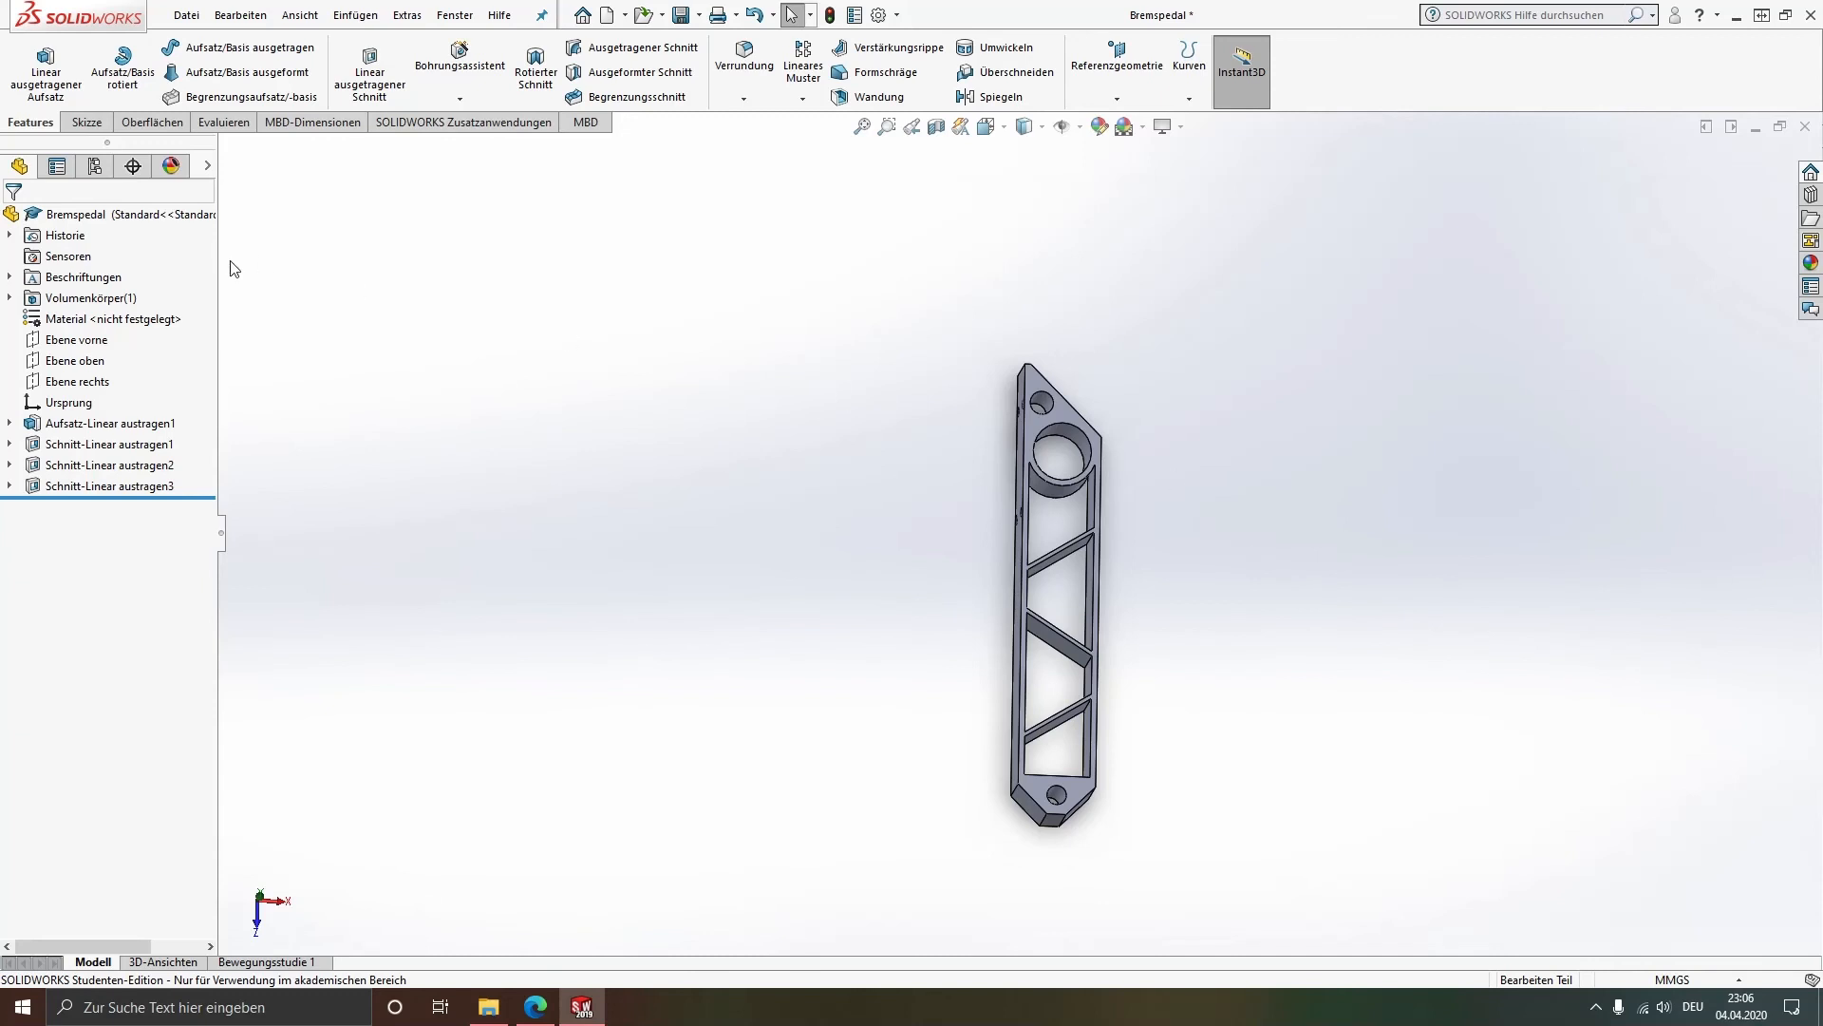
pyautogui.click(87, 123)
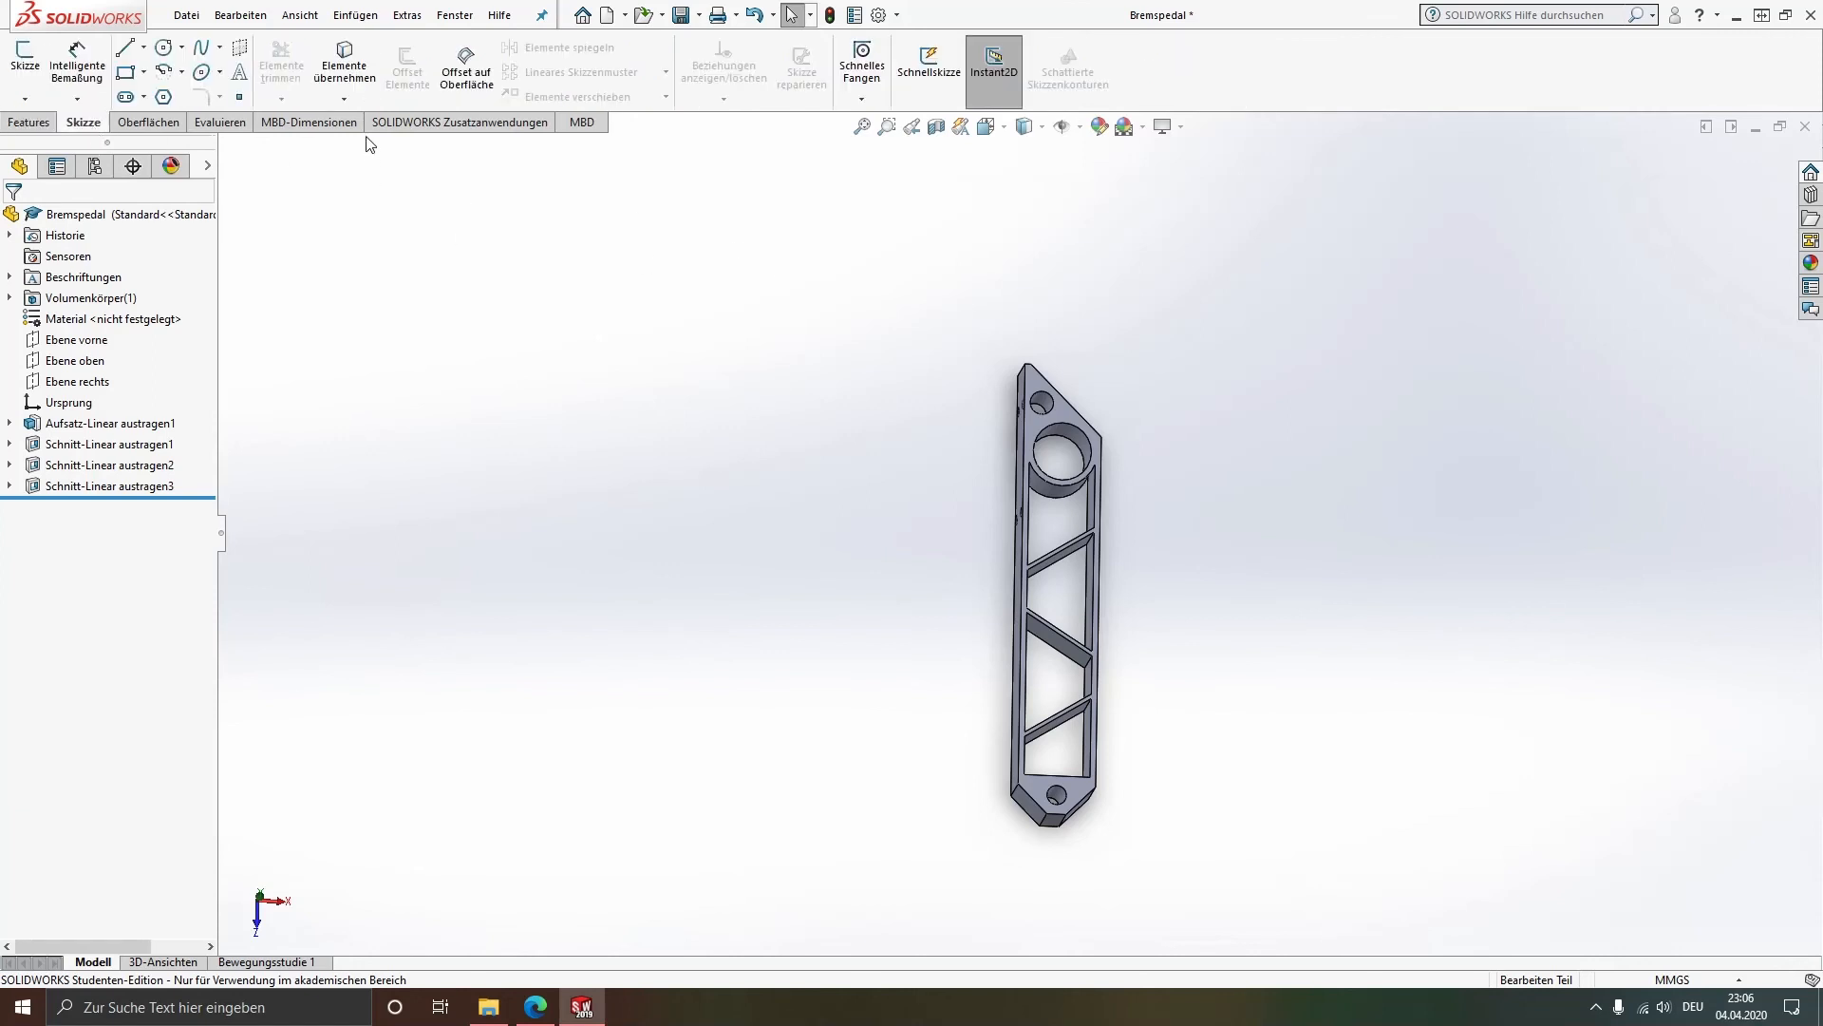
pyautogui.click(28, 122)
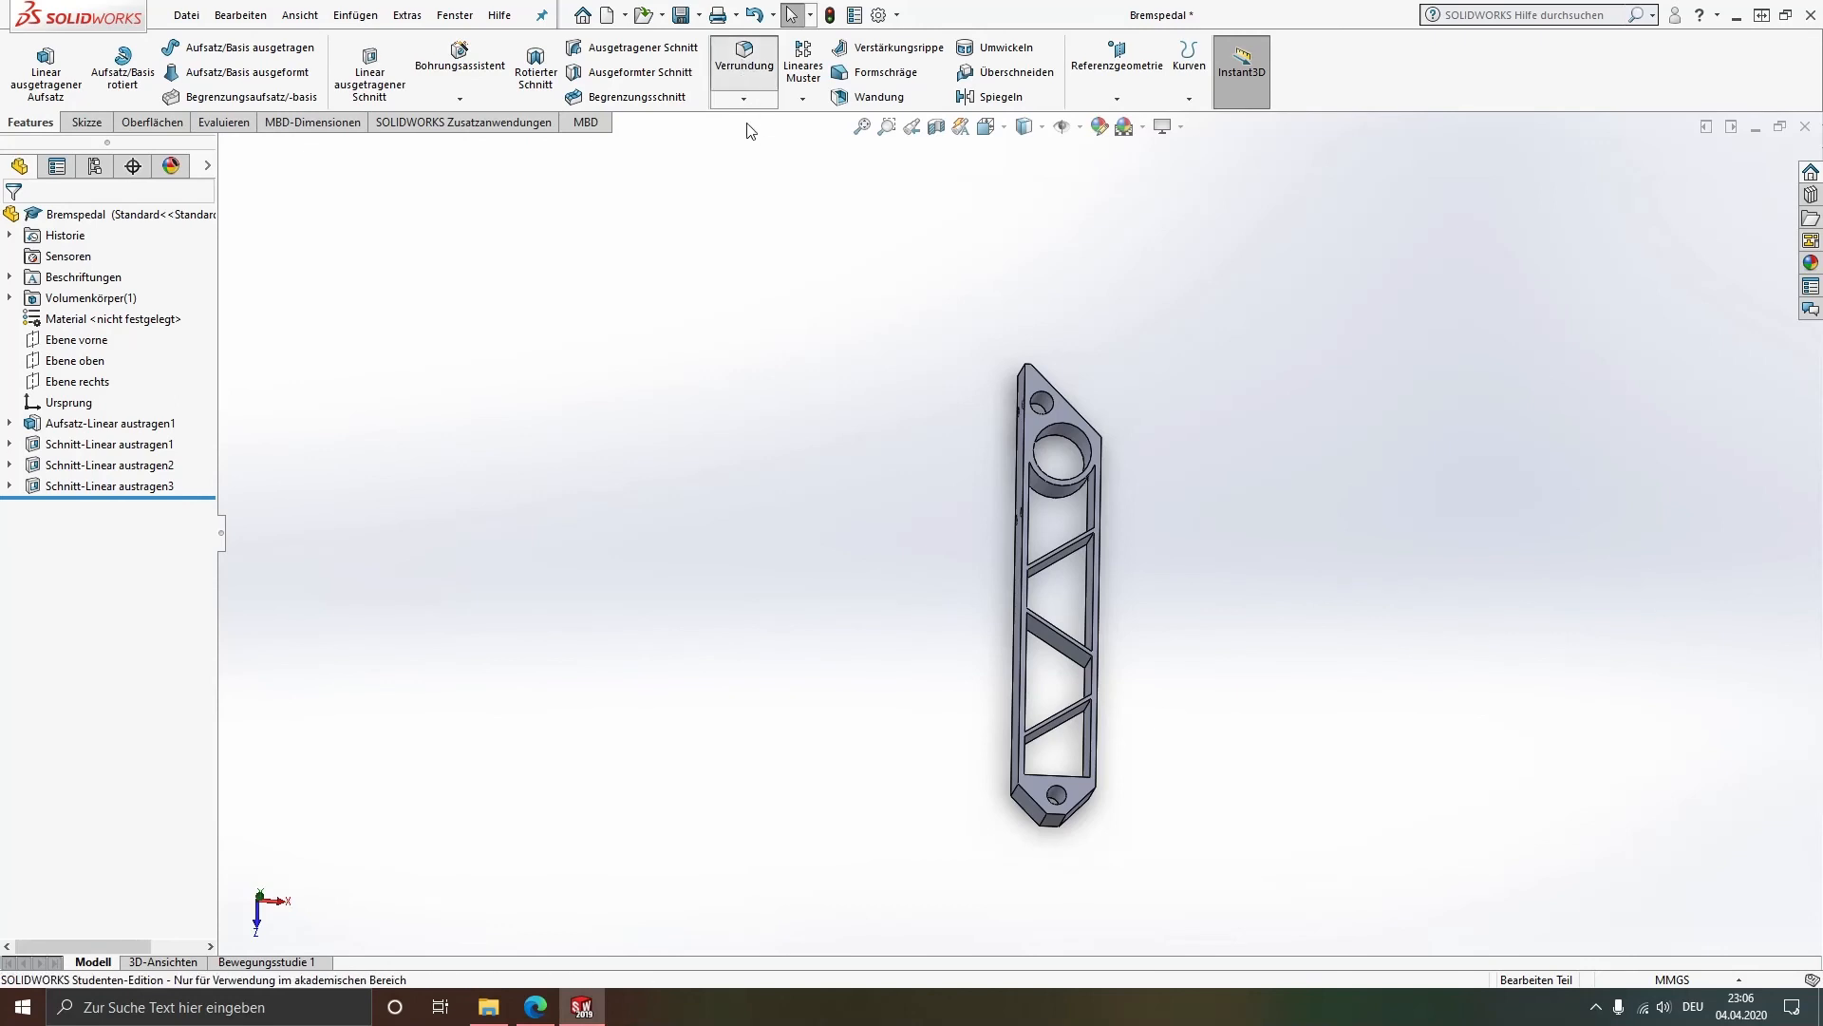
pyautogui.click(745, 62)
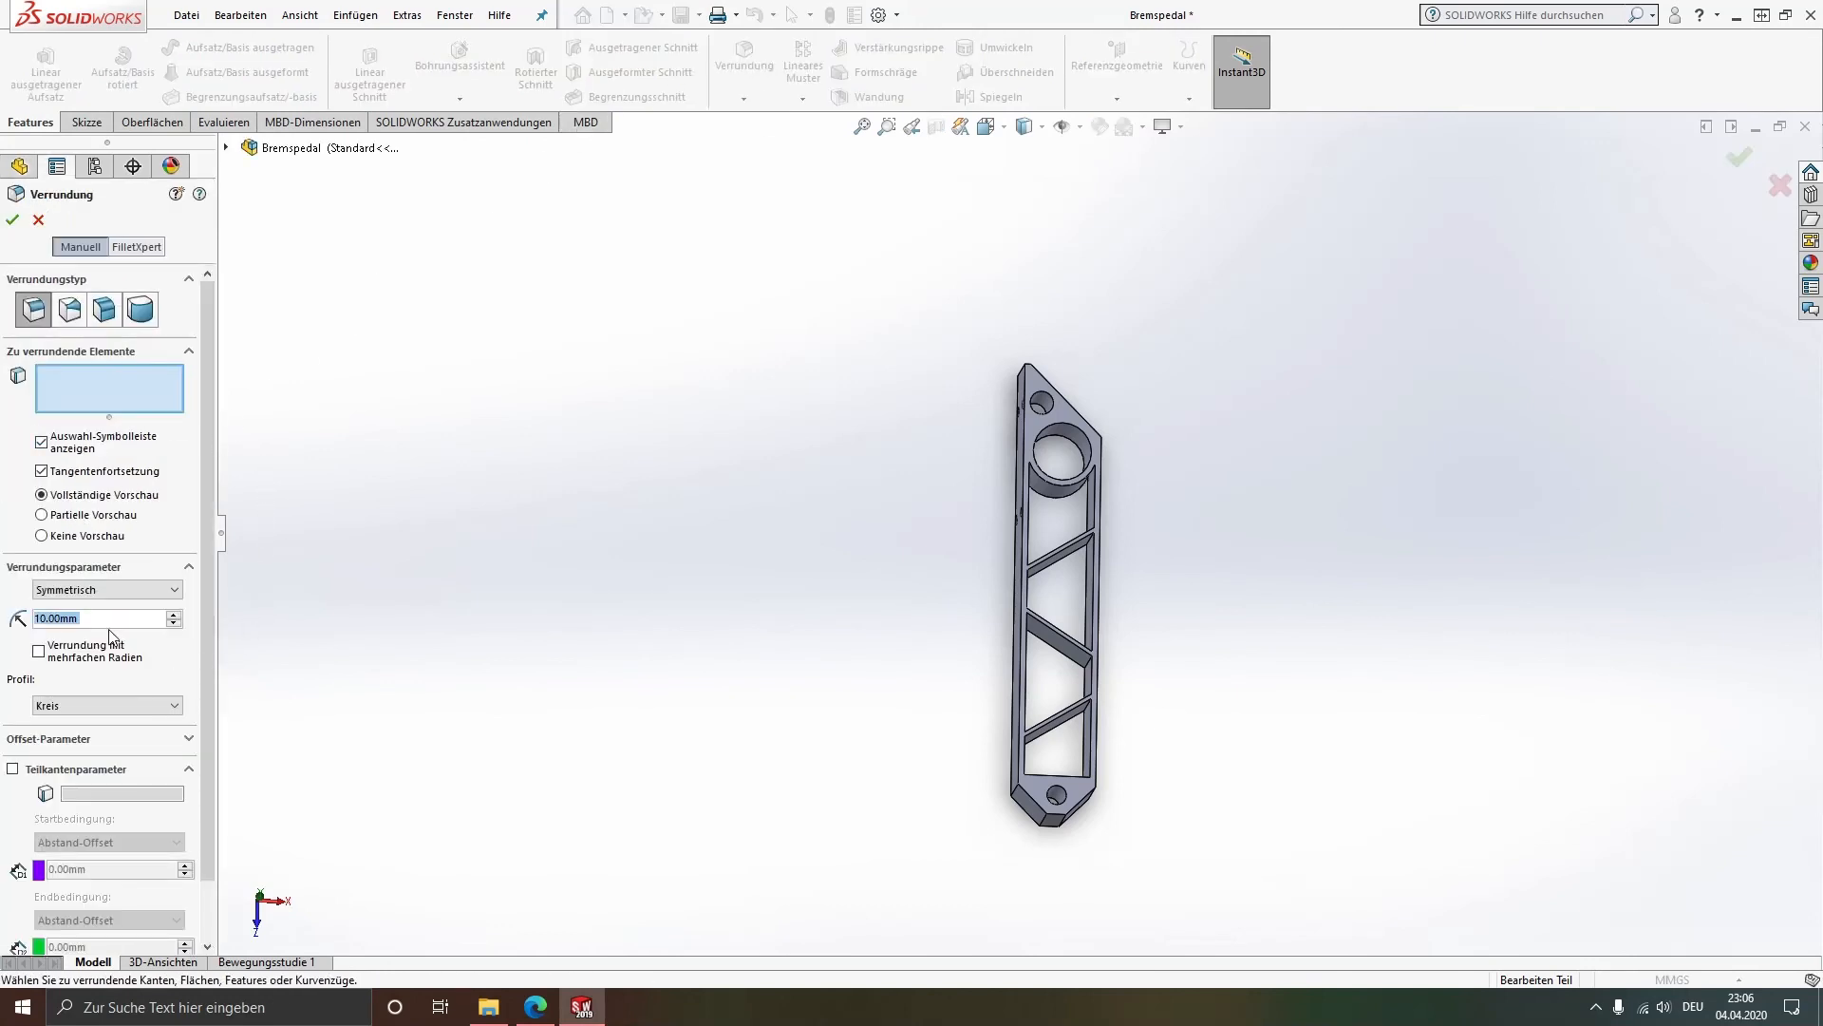
pyautogui.write('4')
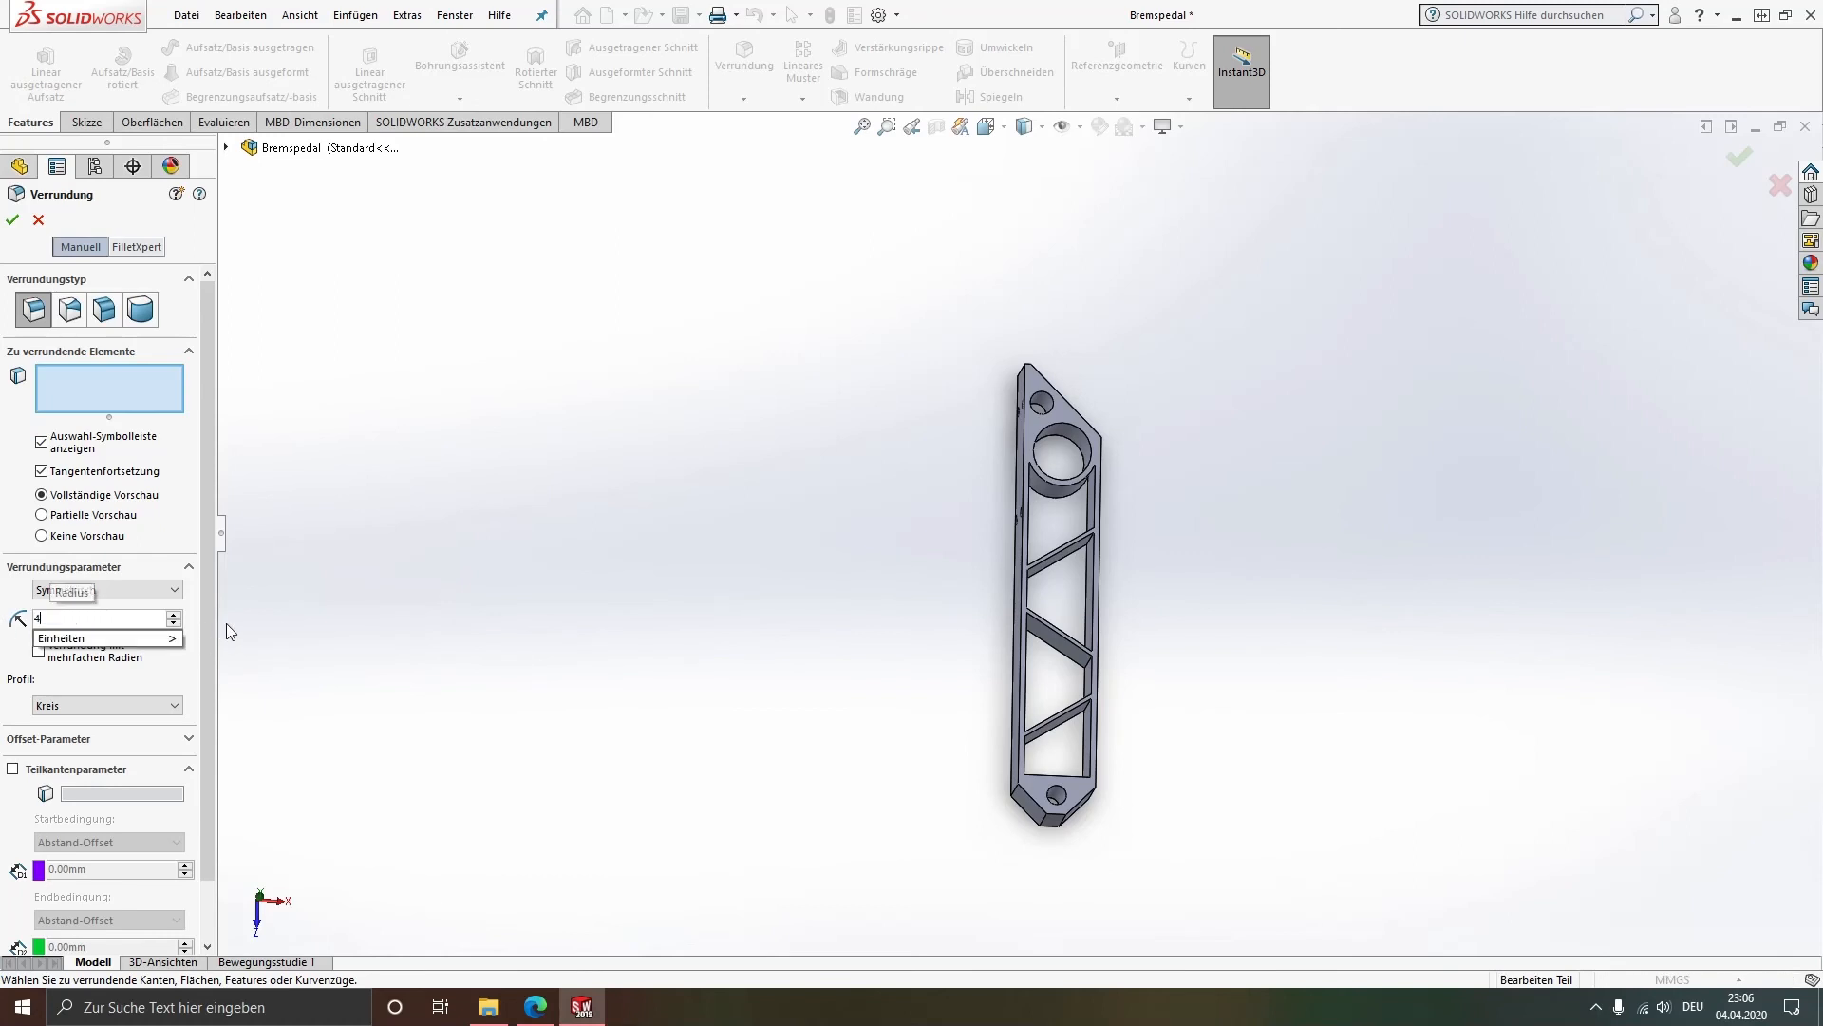
pyautogui.press('Return')
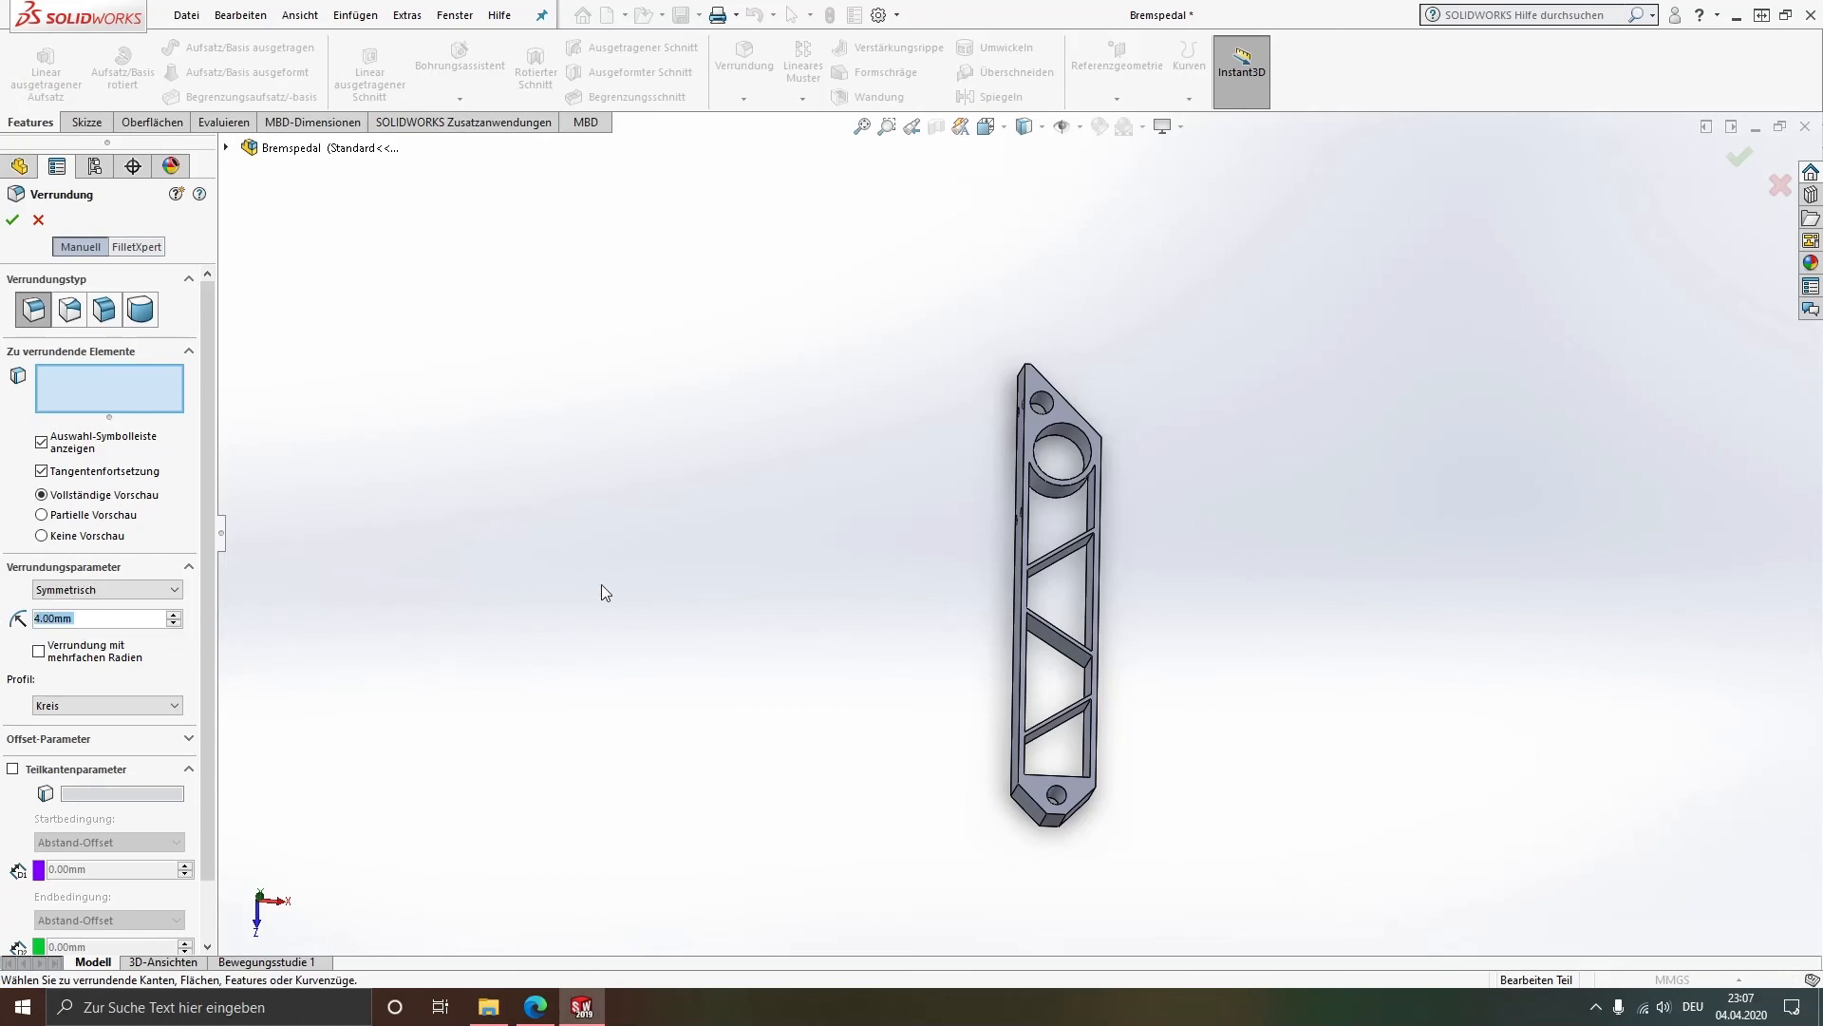
pyautogui.scroll(-5, 1102, 461)
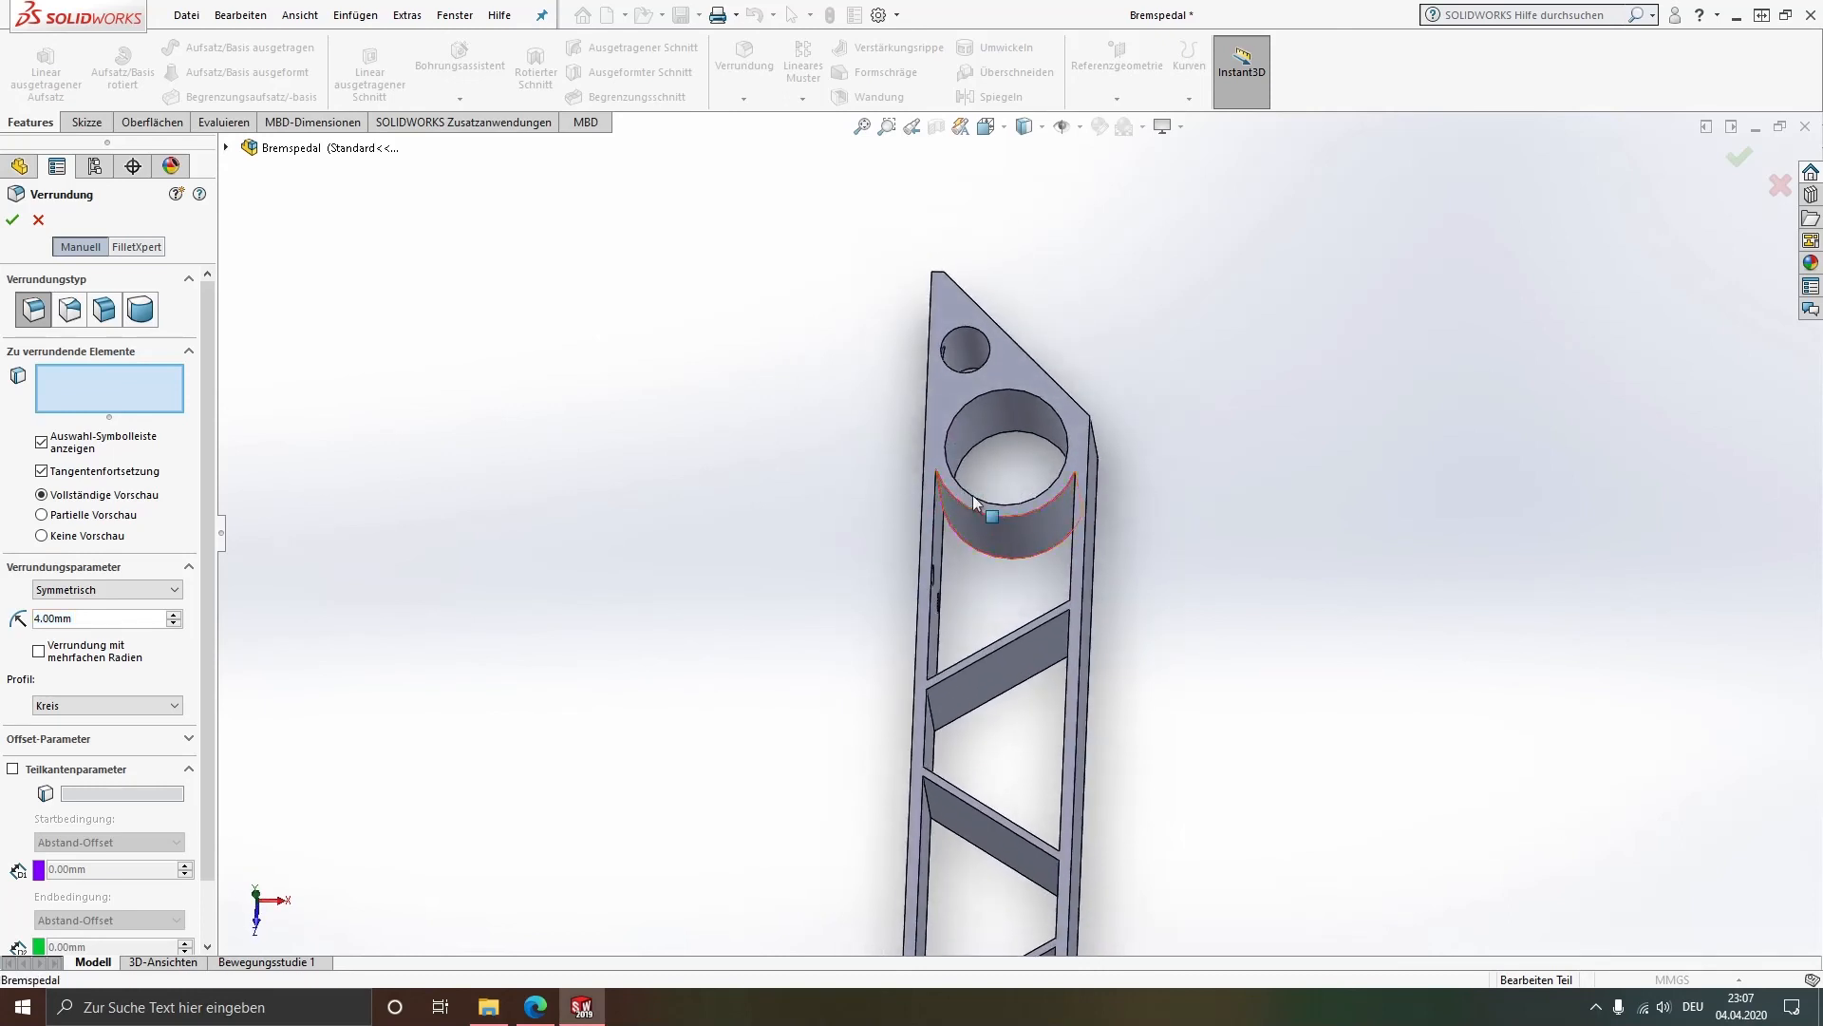
pyautogui.scroll(-4, 1007, 532)
pyautogui.moveTo(926, 523); pyautogui.dragTo(906, 471, button='middle')
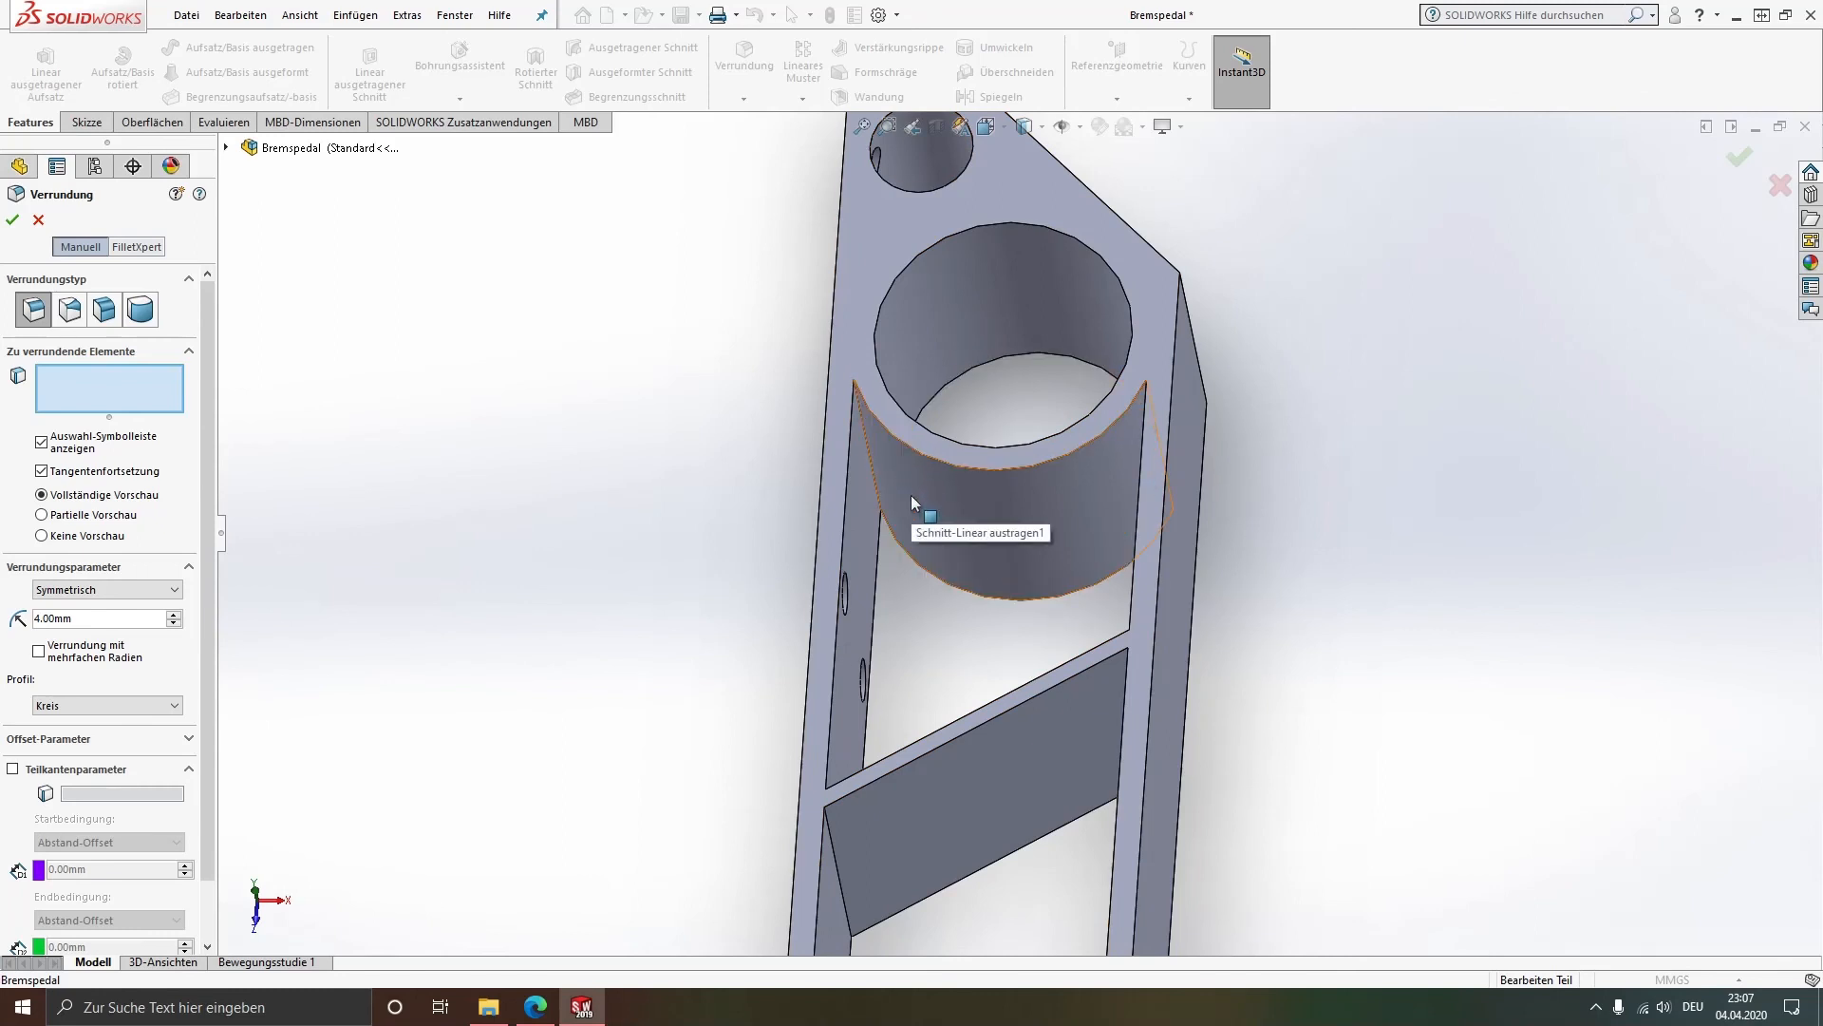
pyautogui.click(911, 555)
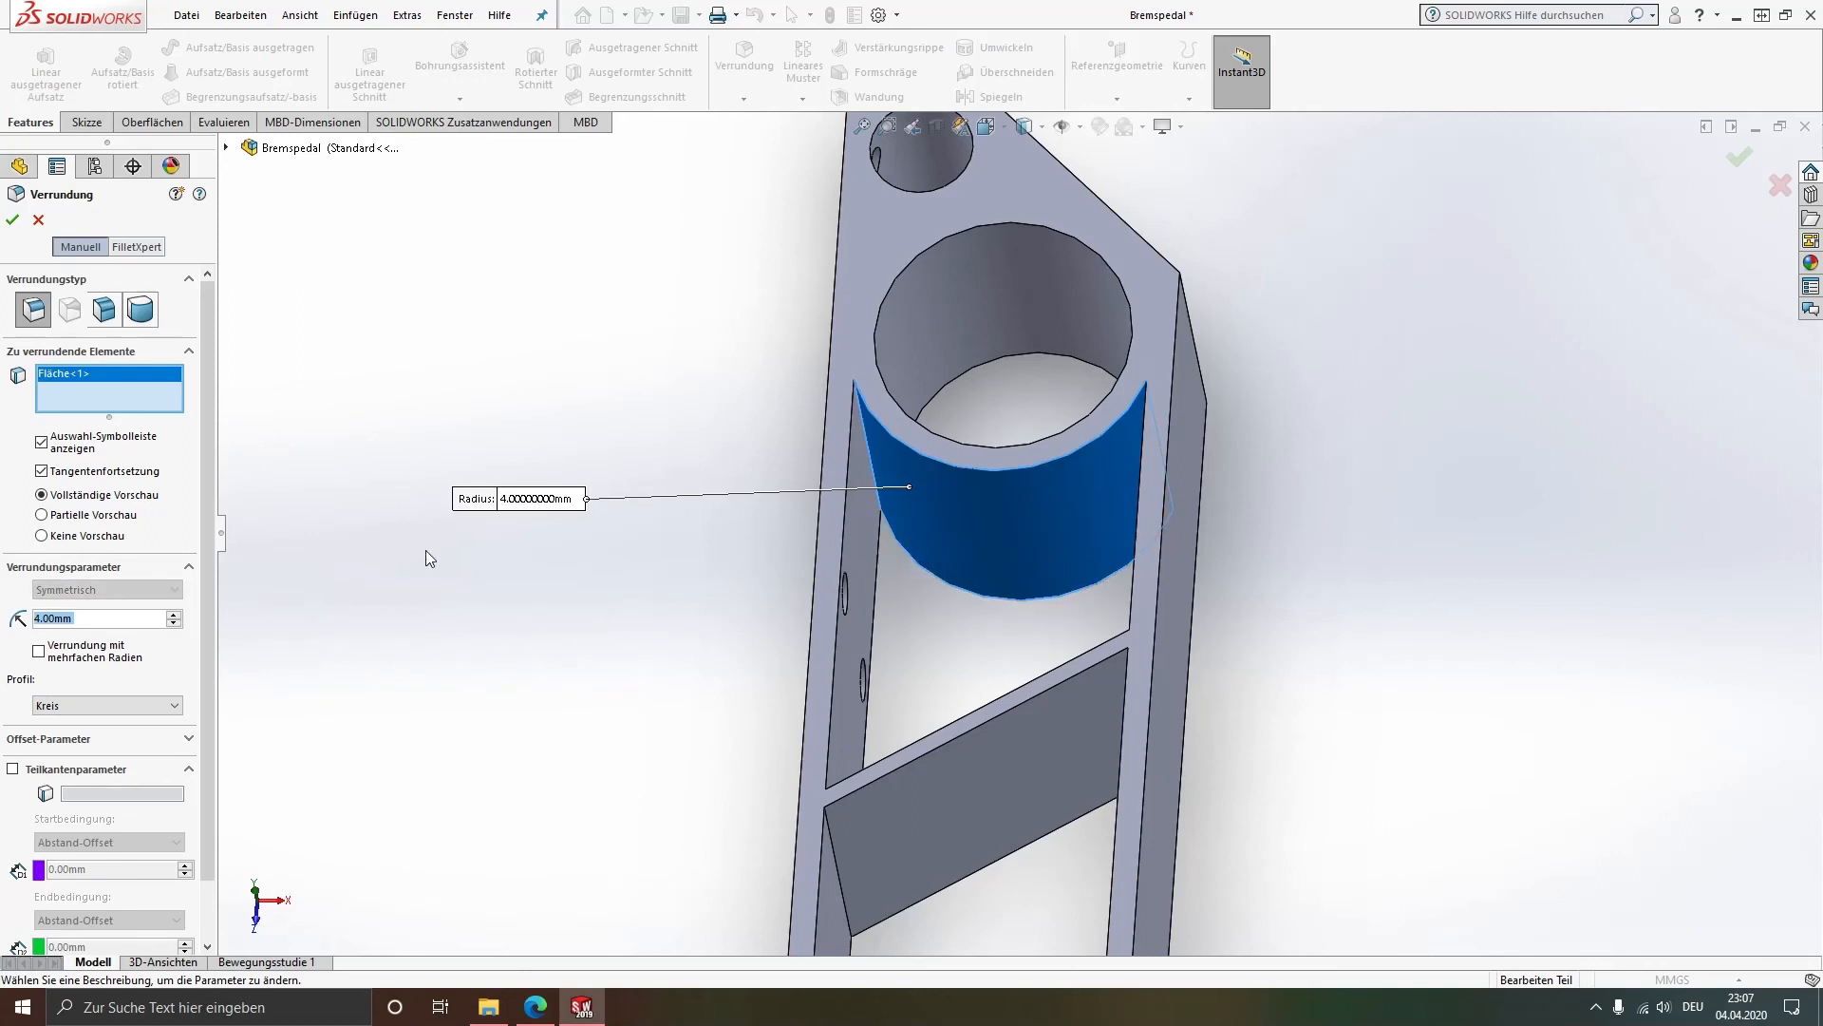
pyautogui.moveTo(980, 442); pyautogui.dragTo(993, 492, button='middle')
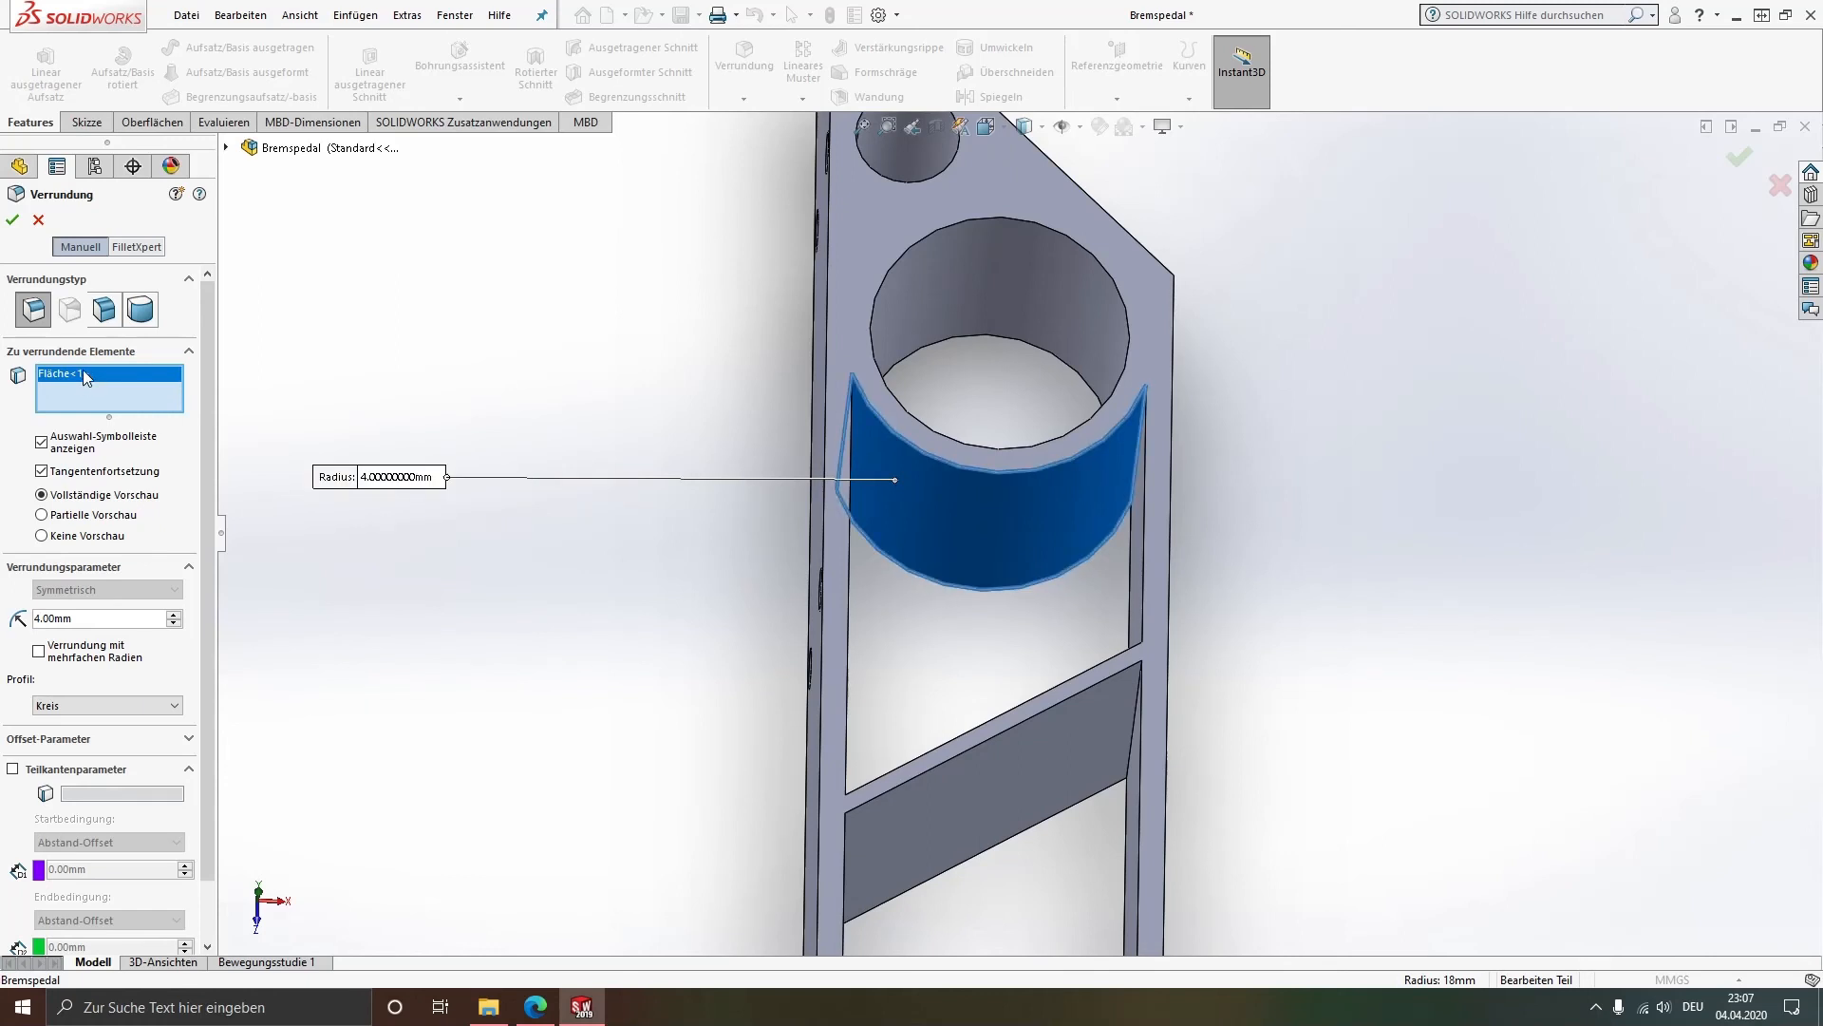
pyautogui.press('Delete')
# Step: Select the four inner corner edges of the opening next to the large bore for the fillet
pyautogui.moveTo(947, 588); pyautogui.dragTo(947, 521, button='middle')
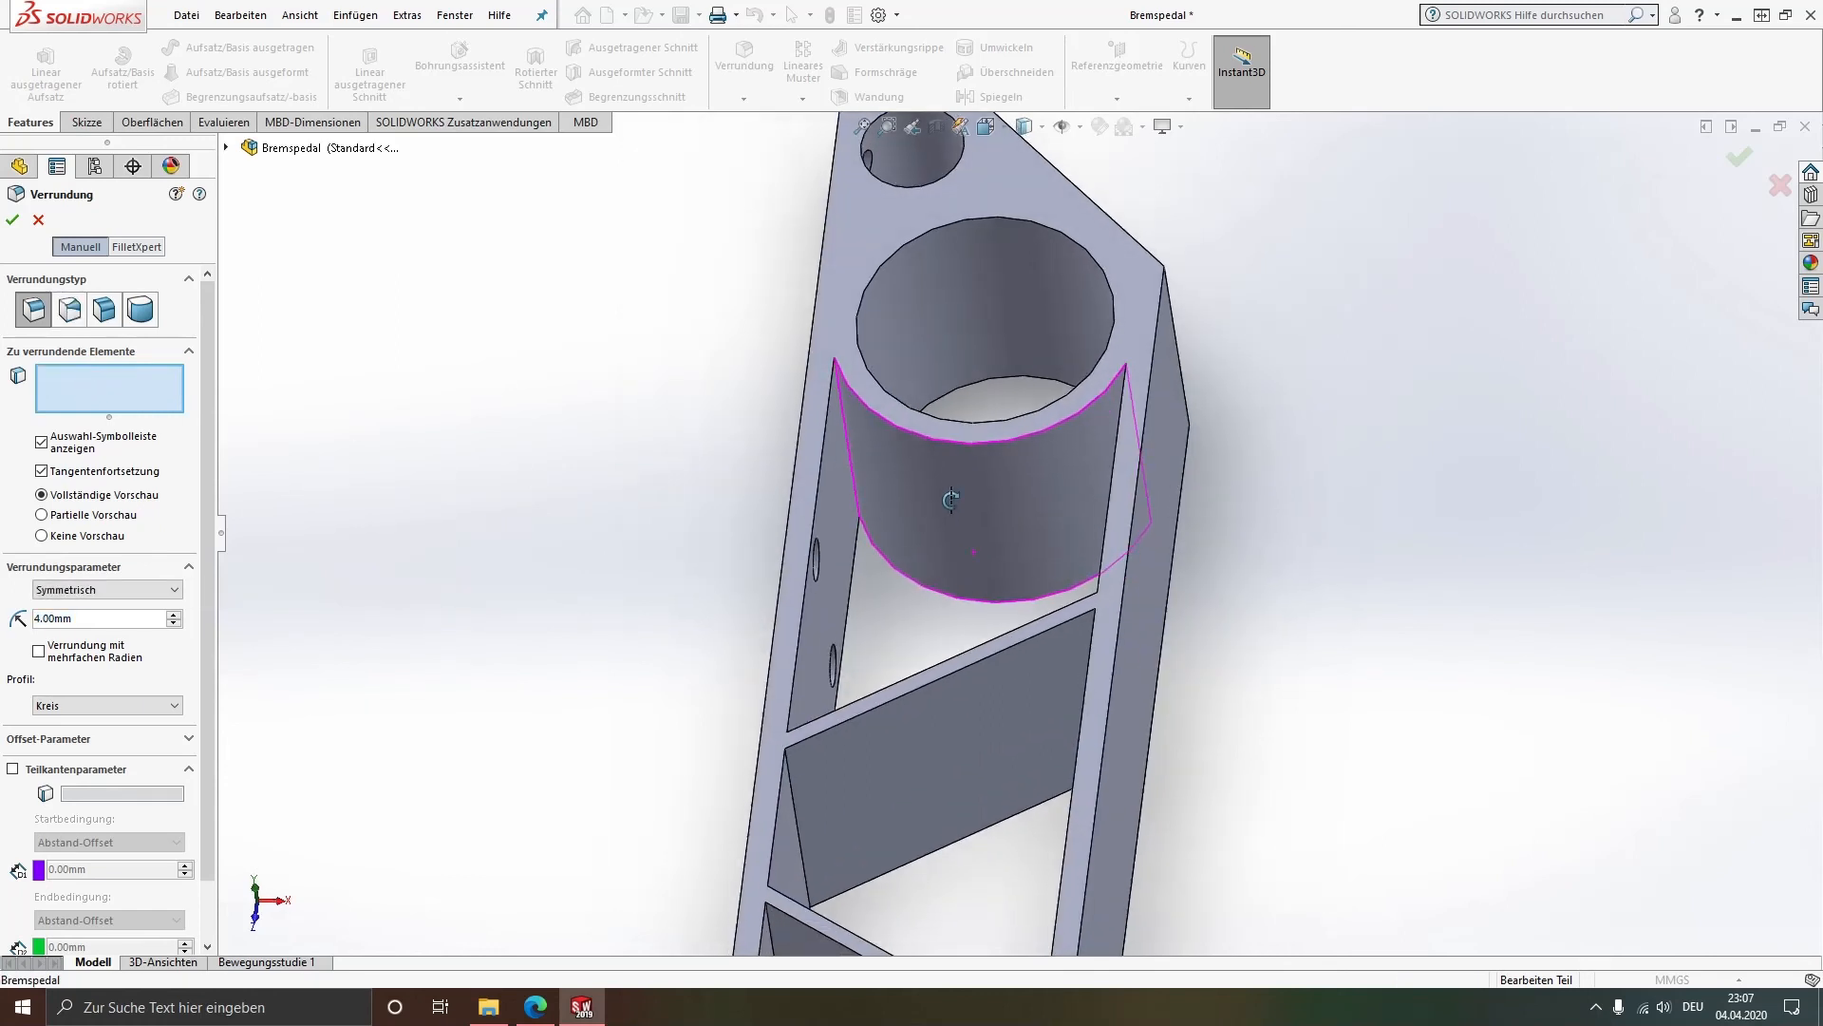
pyautogui.click(853, 467)
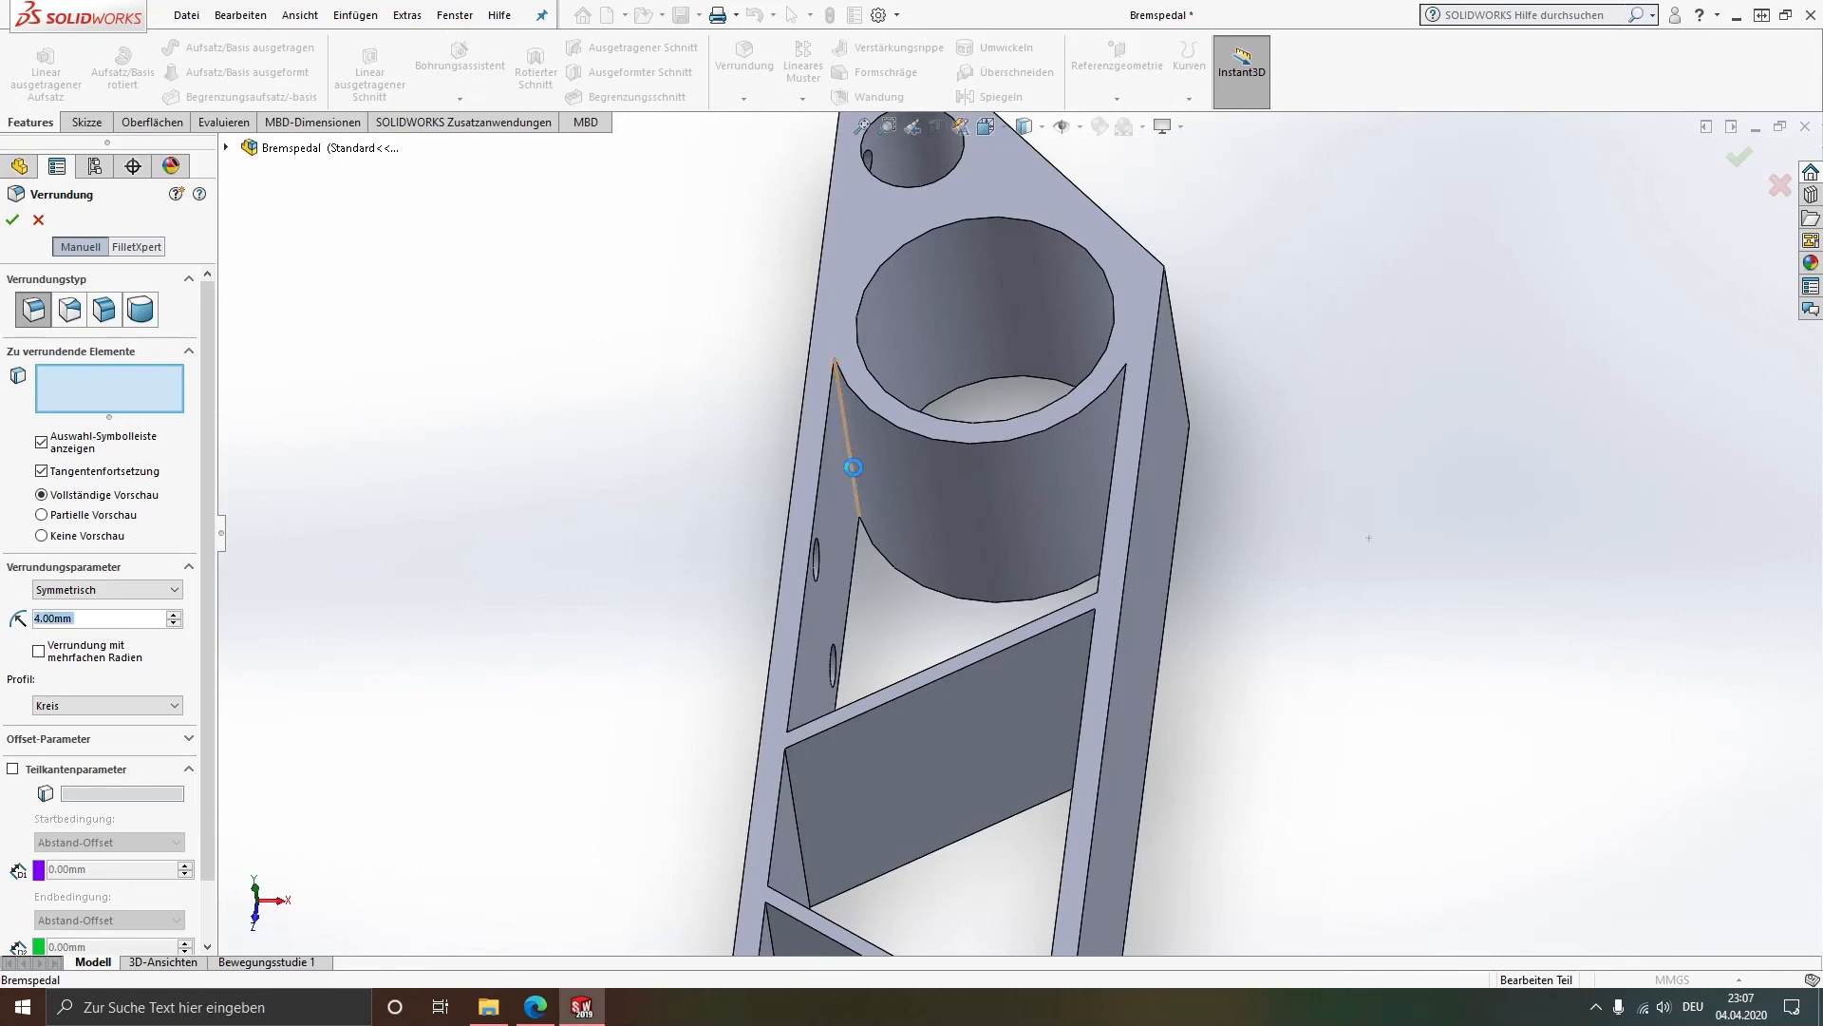
pyautogui.moveTo(936, 526); pyautogui.dragTo(987, 545, button='middle')
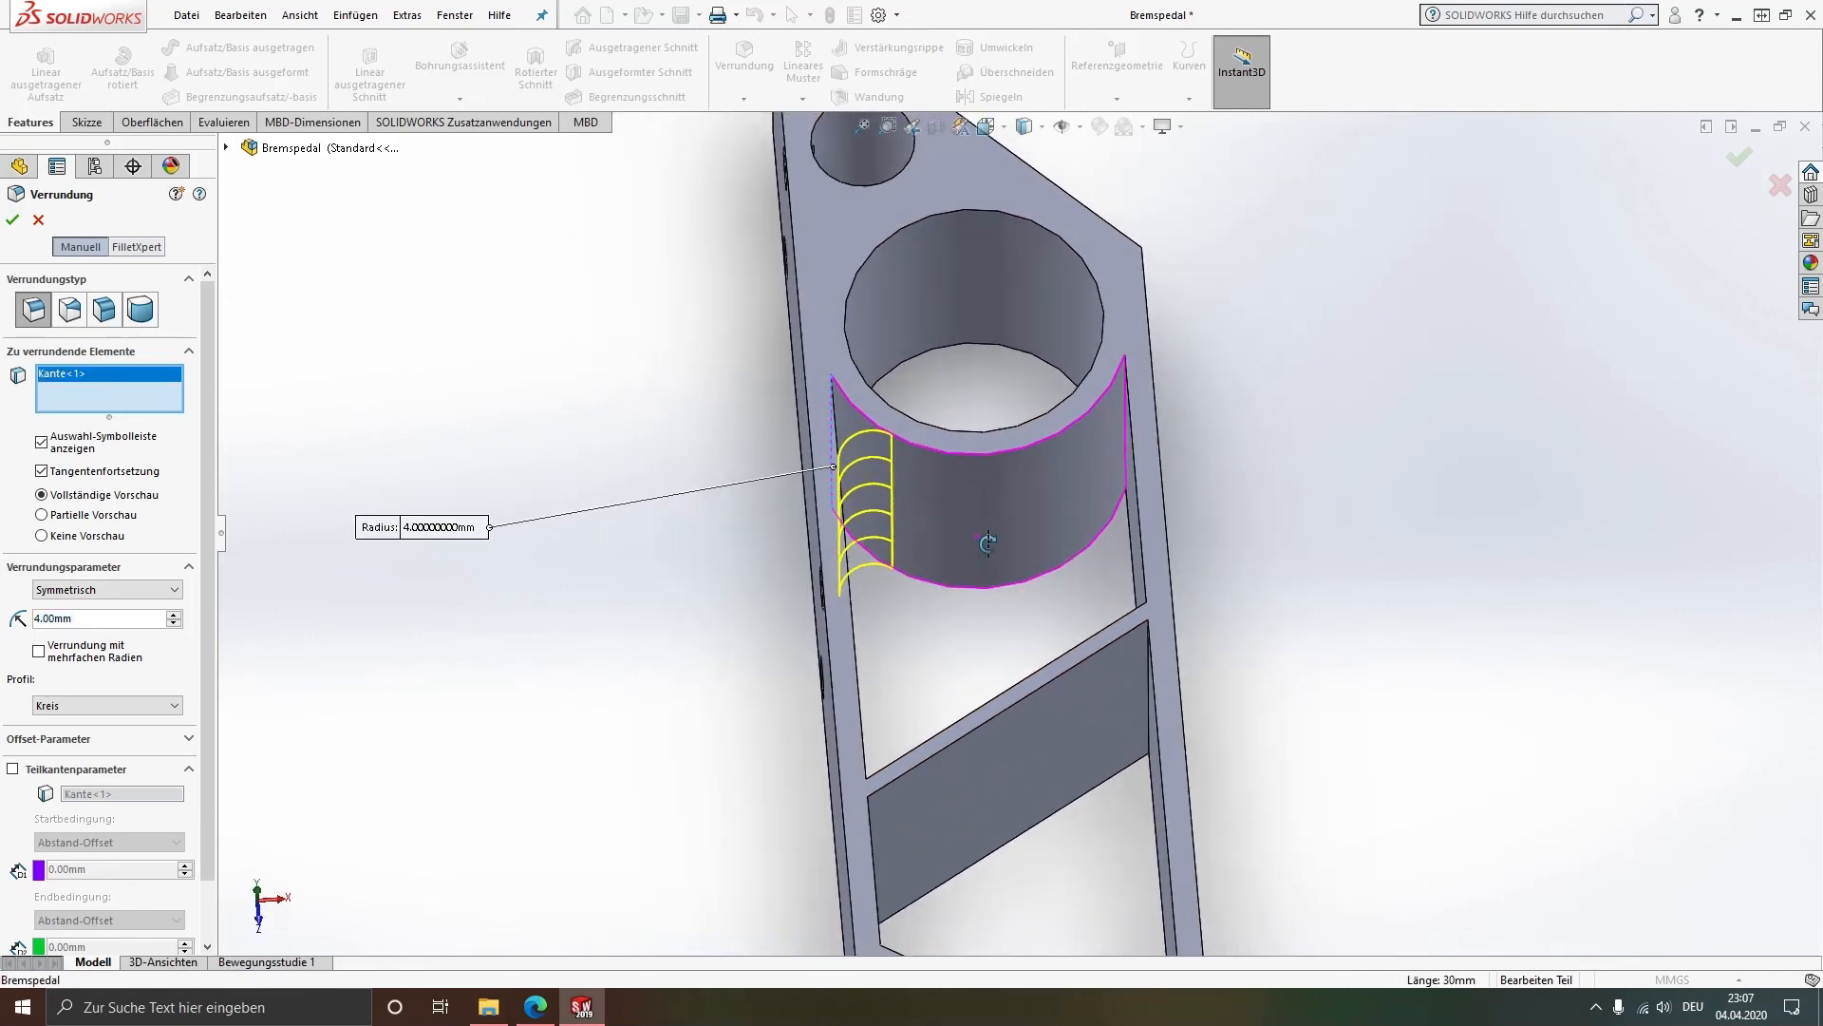
pyautogui.moveTo(1073, 469); pyautogui.dragTo(912, 664, button='middle')
pyautogui.click(1115, 430)
pyautogui.click(1120, 624)
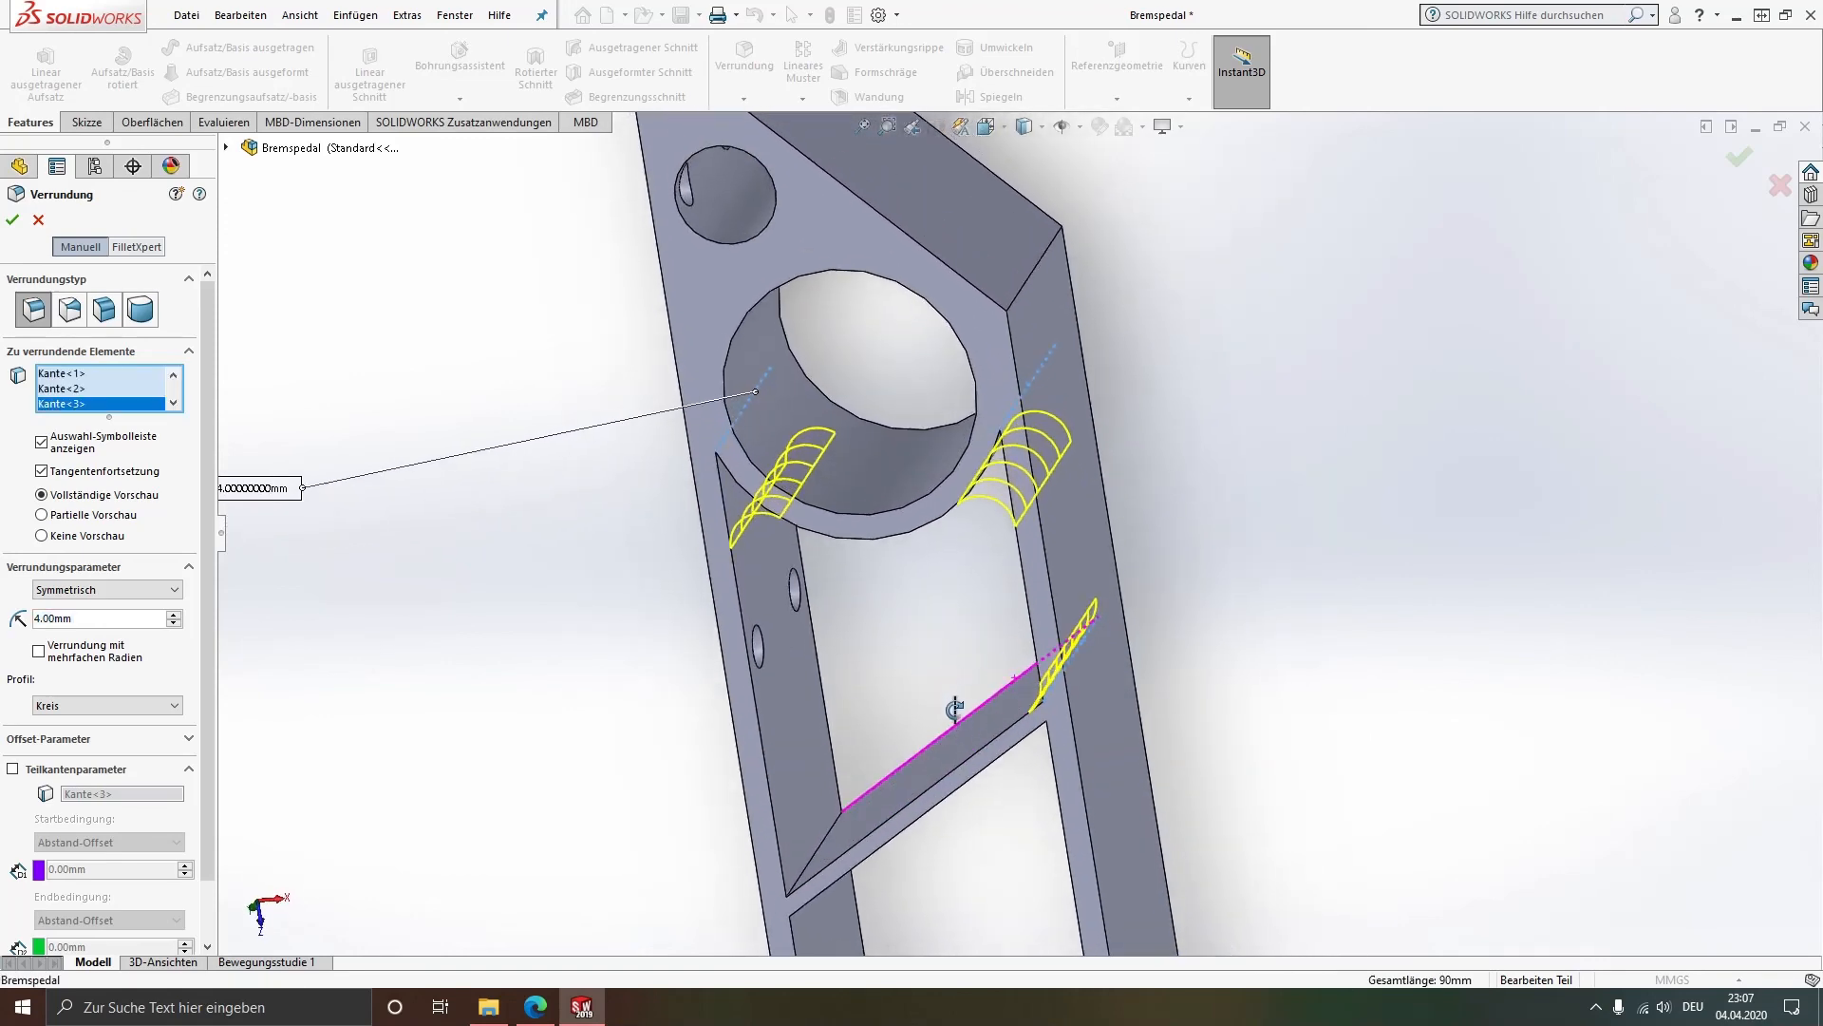
pyautogui.click(809, 860)
# Step: Add the four inner corner edges of the second opening from the large bore to the fillet selection
pyautogui.moveTo(866, 828); pyautogui.dragTo(855, 692, button='middle')
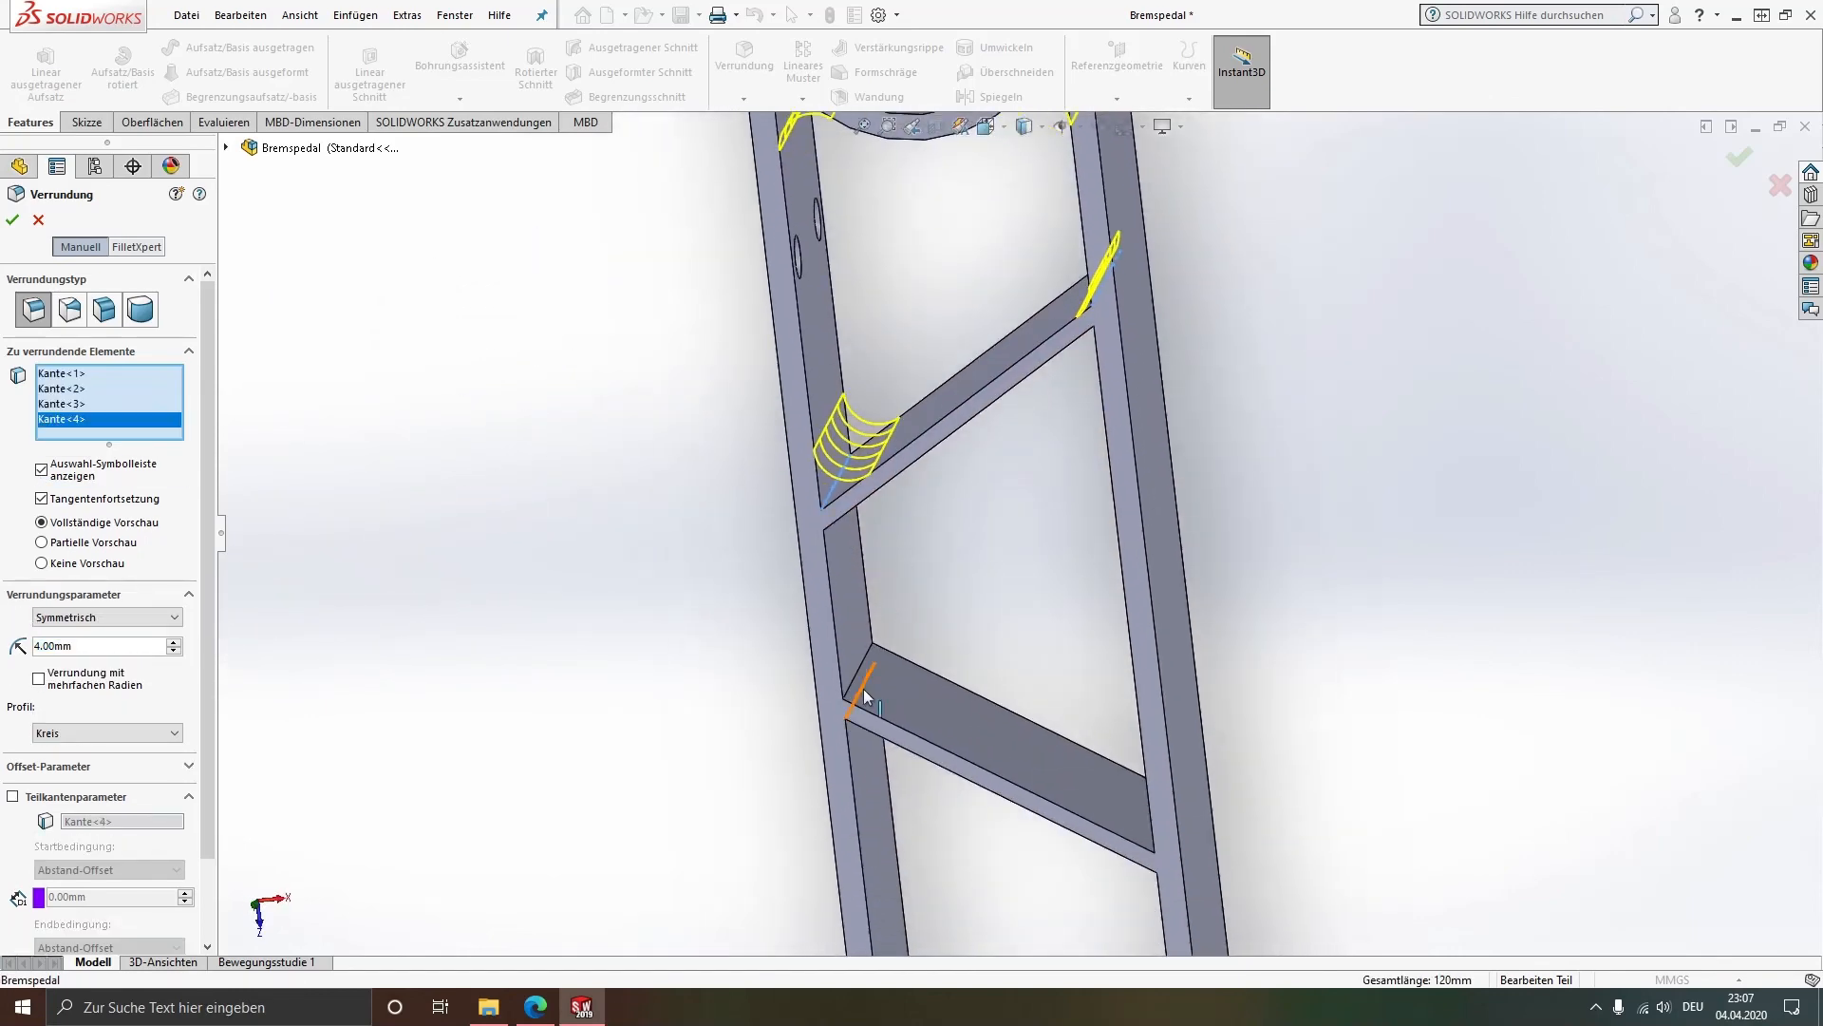
pyautogui.click(862, 665)
pyautogui.moveTo(928, 786); pyautogui.dragTo(1035, 292, button='middle')
pyautogui.click(857, 464)
pyautogui.click(1035, 283)
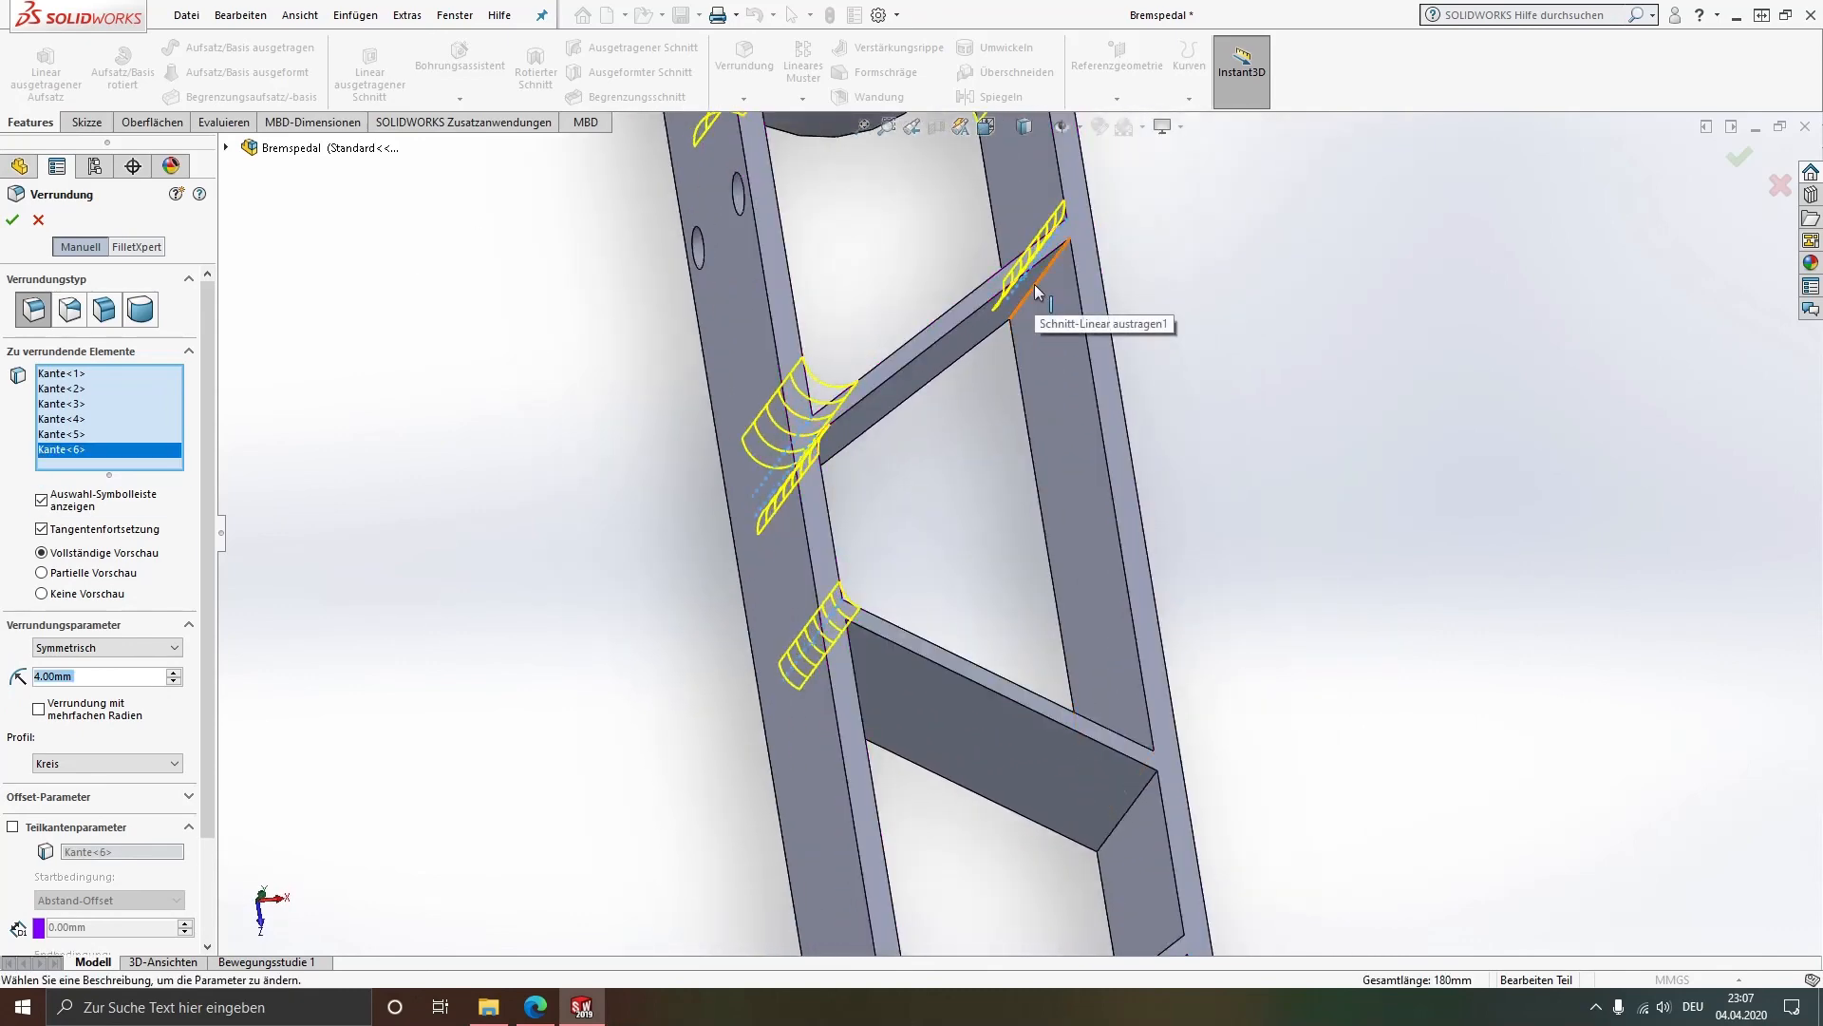
pyautogui.click(1130, 811)
# Step: Add the four inner corner edges of the third opening from the large bore to the fillet selection
pyautogui.moveTo(1077, 677); pyautogui.dragTo(1096, 839, button='middle')
pyautogui.click(993, 843)
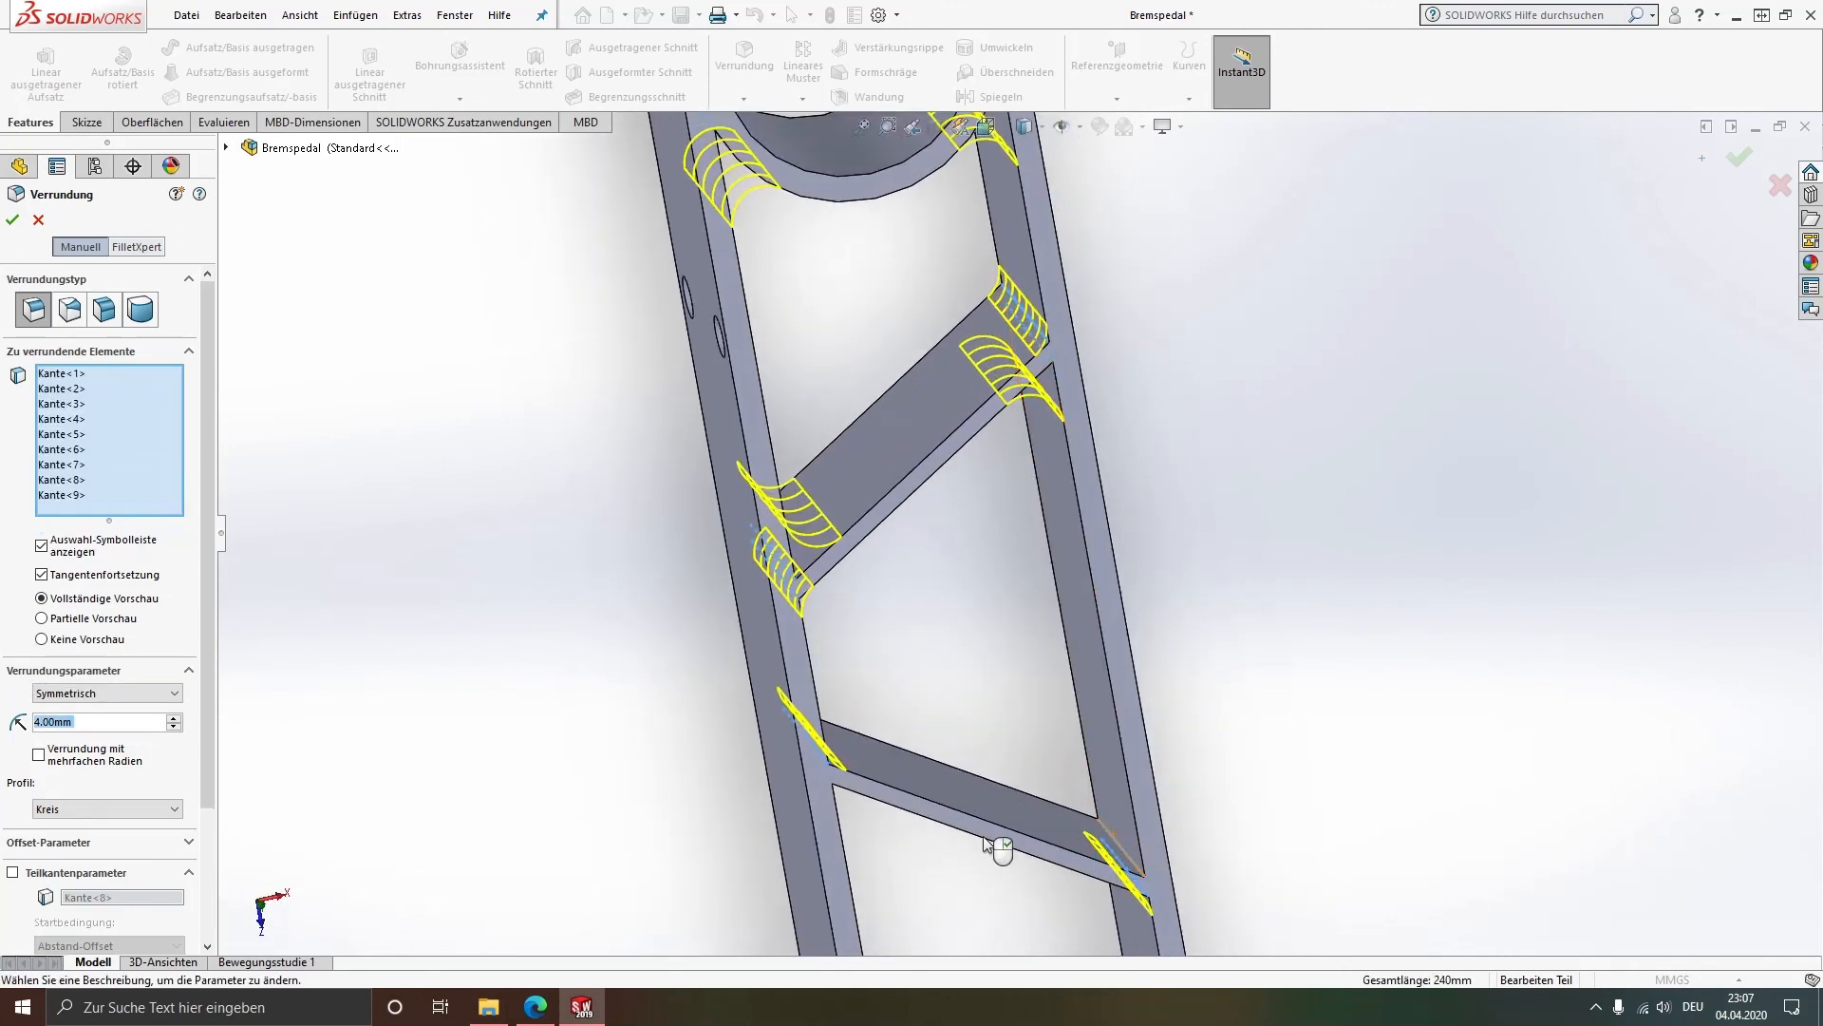
pyautogui.moveTo(956, 818); pyautogui.dragTo(1048, 657, button='middle')
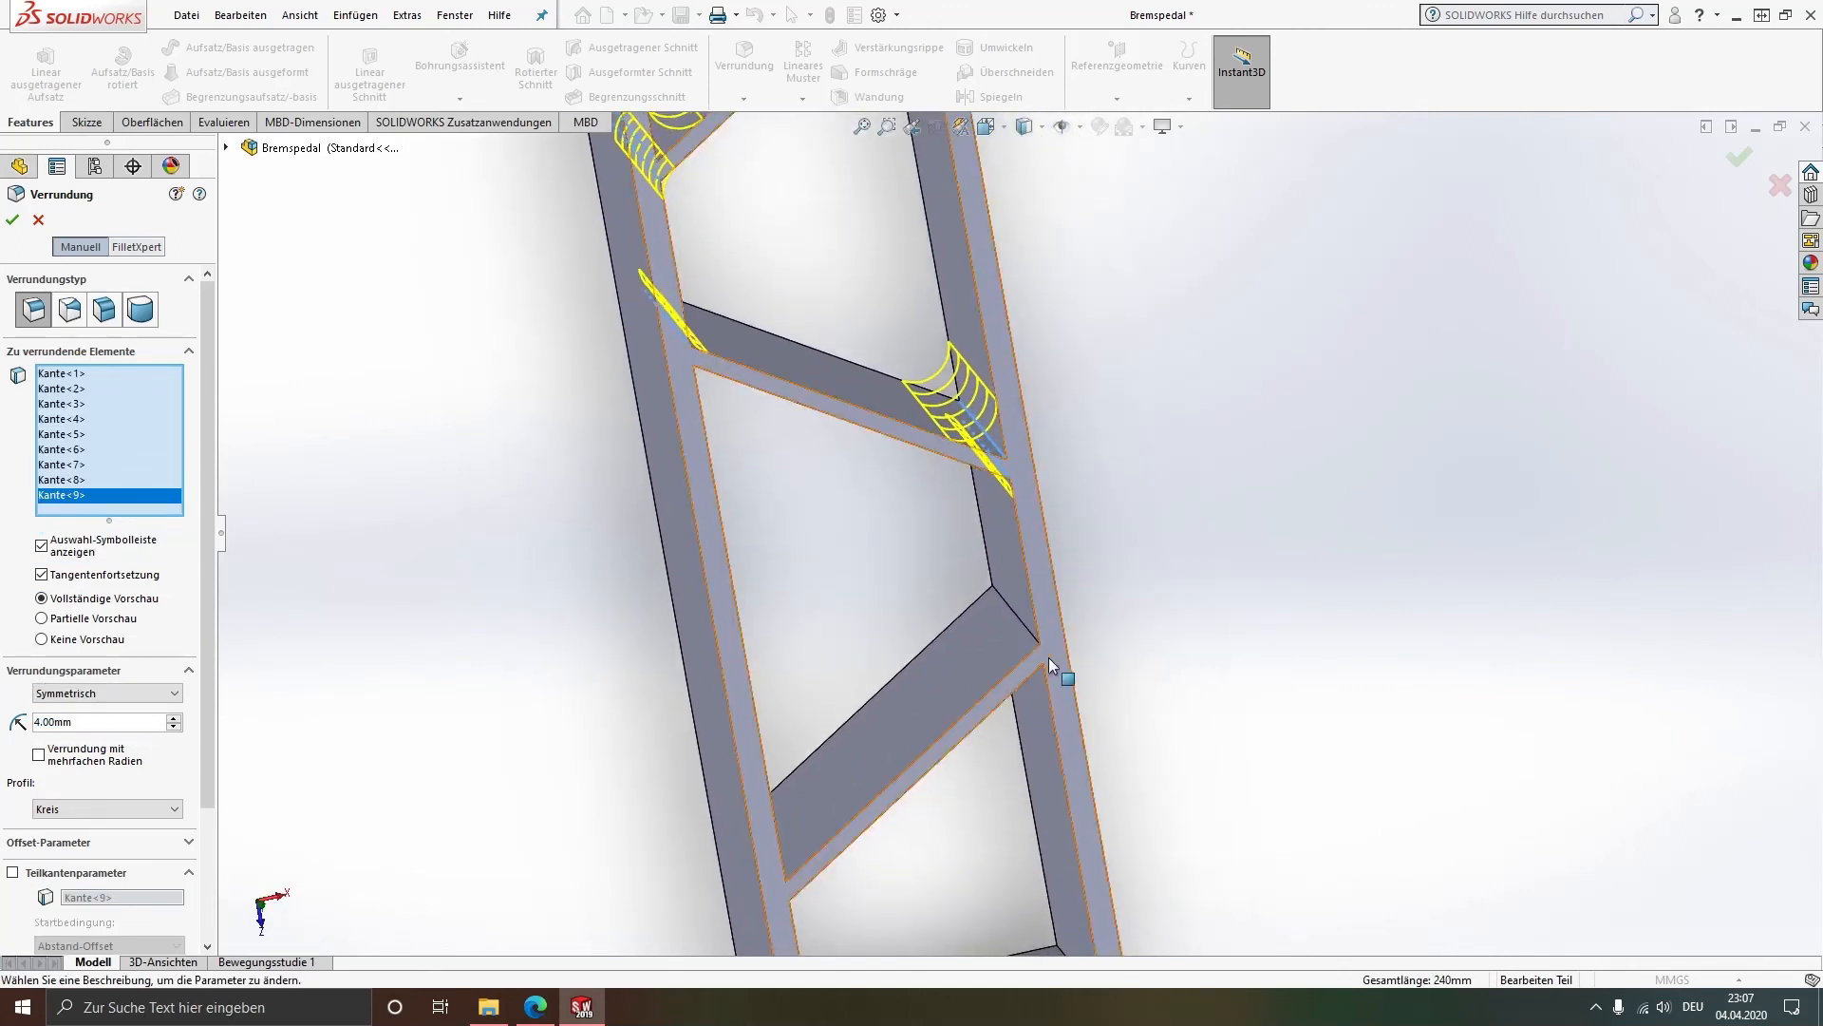
pyautogui.click(1018, 619)
pyautogui.moveTo(842, 606); pyautogui.dragTo(730, 416, button='middle')
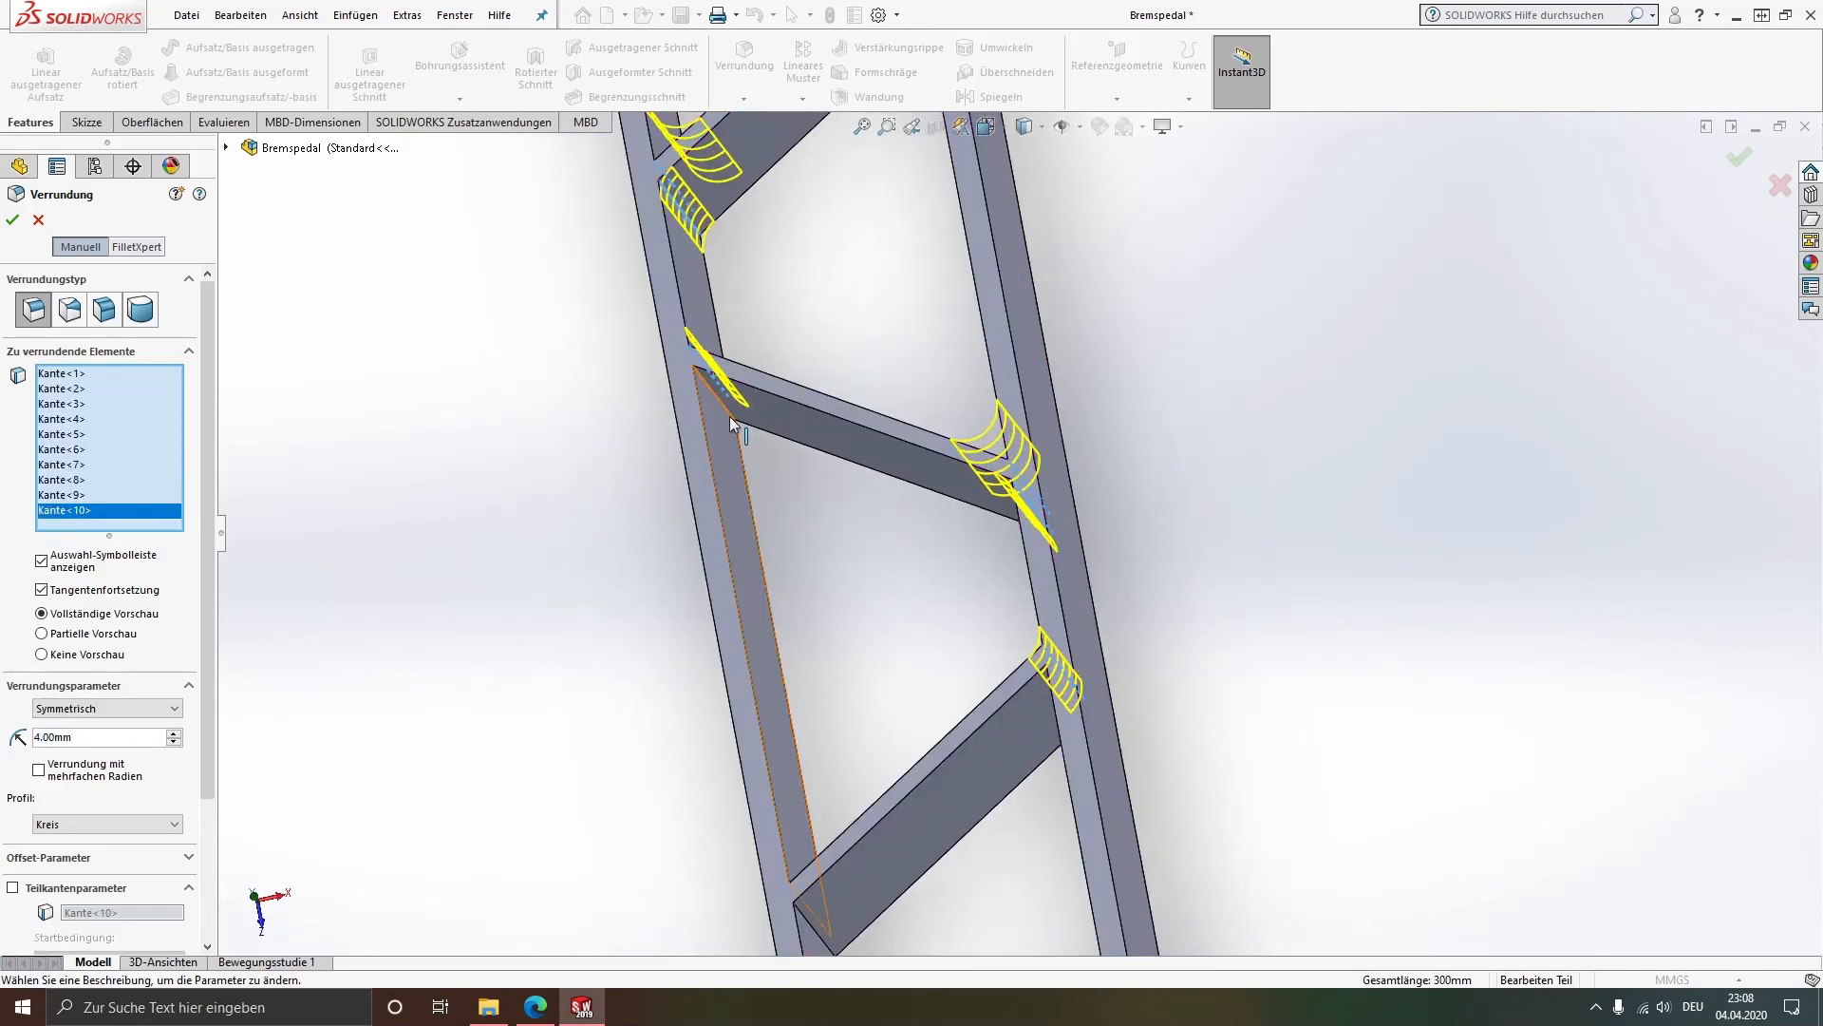
pyautogui.click(729, 415)
pyautogui.moveTo(872, 724); pyautogui.dragTo(974, 385, button='middle')
pyautogui.click(858, 943)
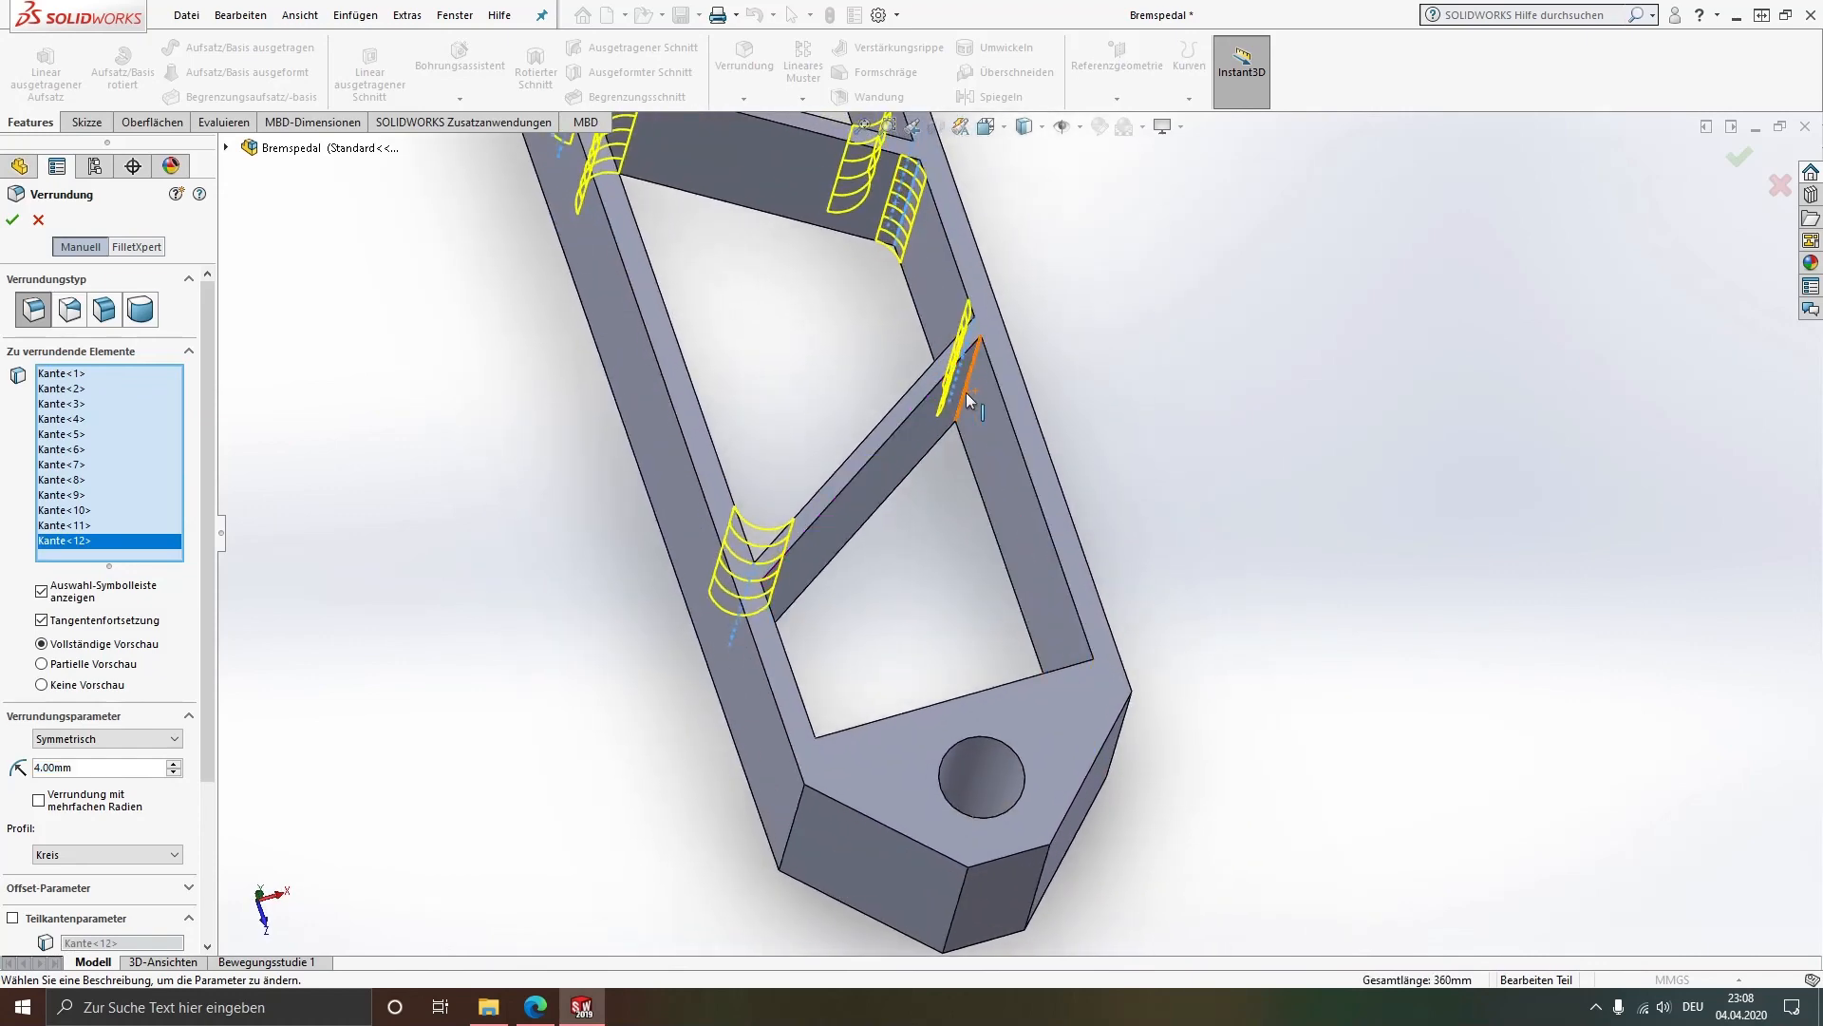
# Step: Add the four inner corner edges of the last opening, check the preview and create the 4 mm fillet
pyautogui.click(966, 391)
pyautogui.moveTo(887, 505); pyautogui.dragTo(819, 607, button='middle')
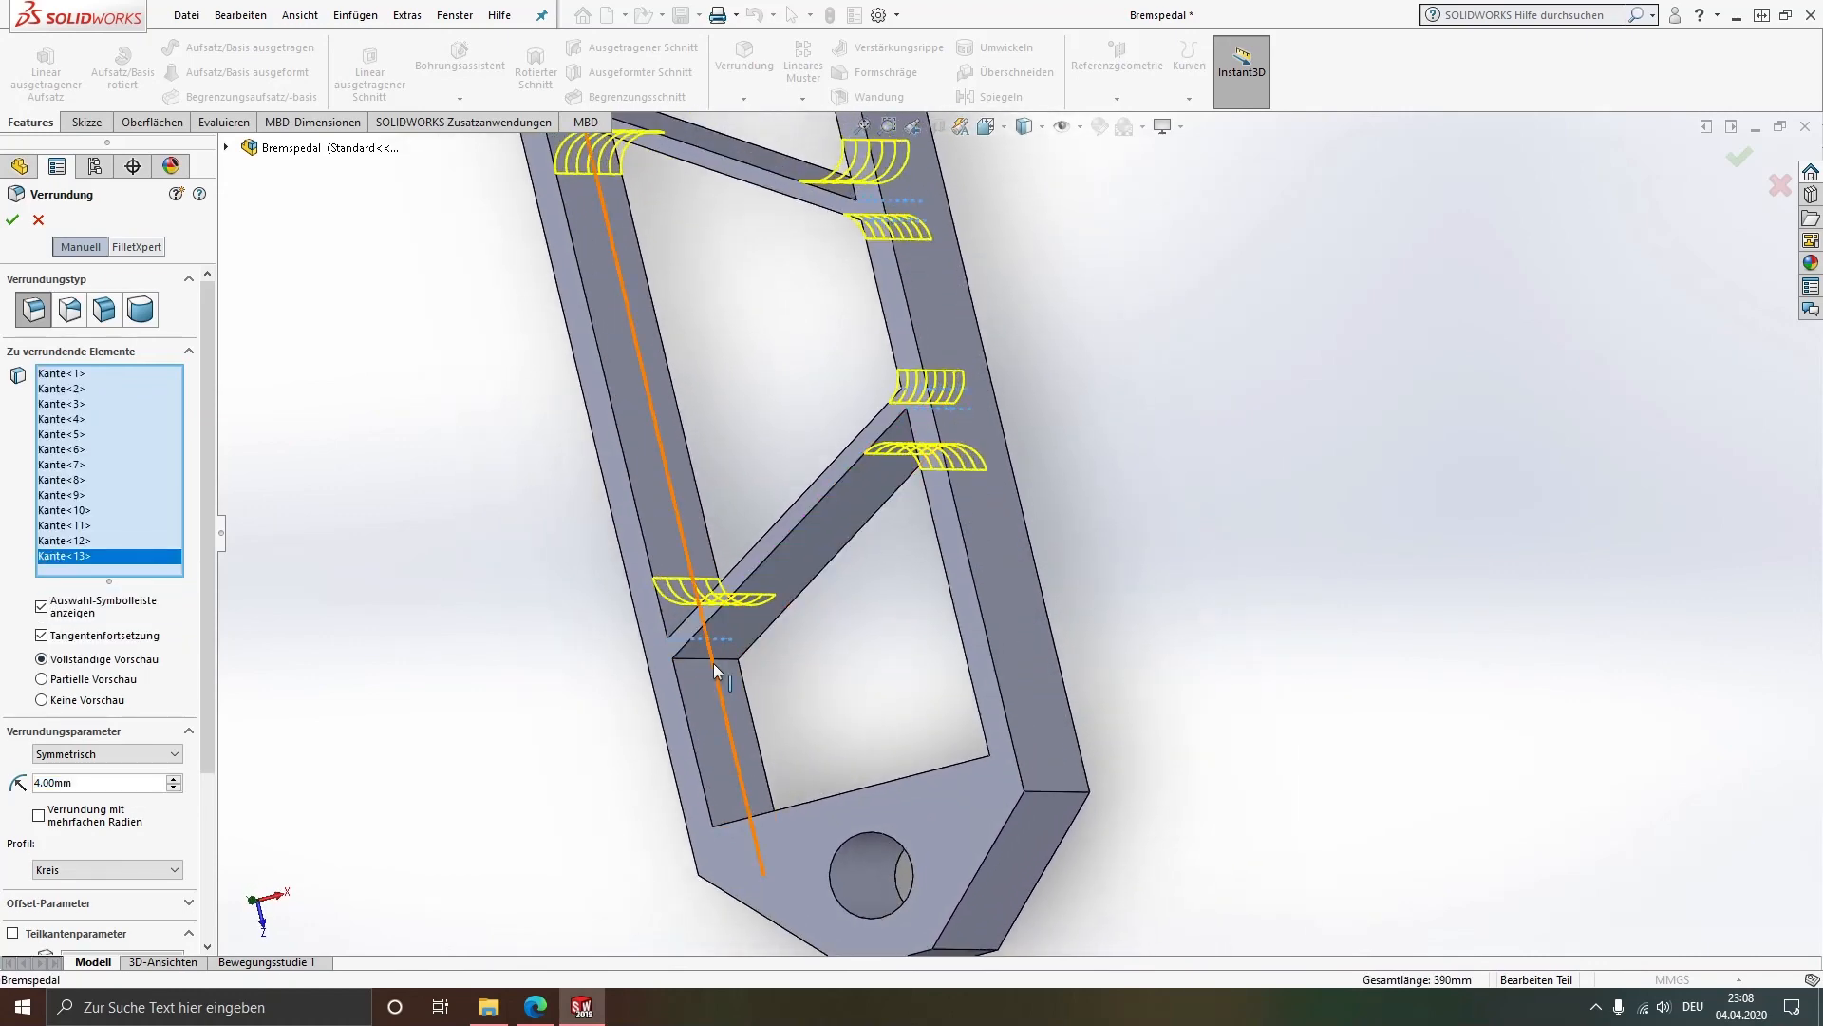
pyautogui.click(714, 657)
pyautogui.moveTo(740, 747); pyautogui.dragTo(1030, 766, button='middle')
pyautogui.click(748, 807)
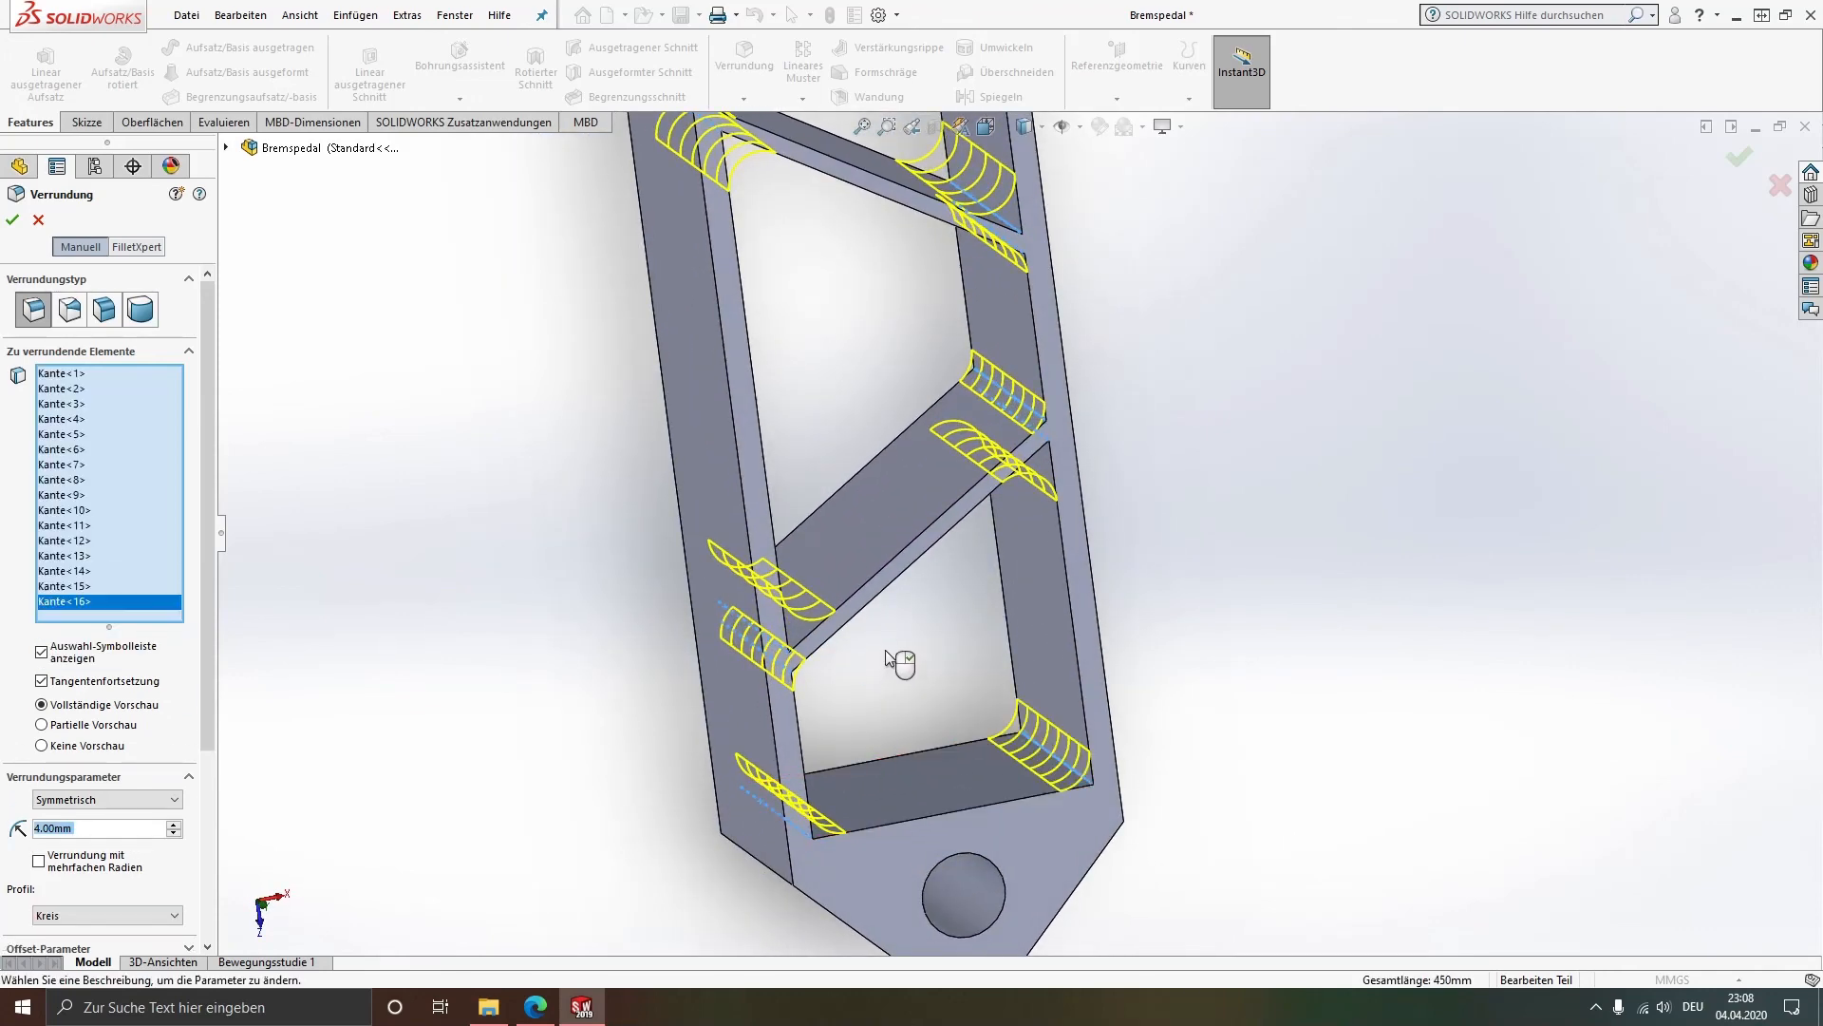
pyautogui.scroll(5, 997, 522)
pyautogui.moveTo(938, 409)
pyautogui.mouseDown(button='middle')
pyautogui.moveTo(798, 398)
pyautogui.moveTo(835, 391)
pyautogui.moveTo(826, 418)
pyautogui.mouseUp(button='middle')
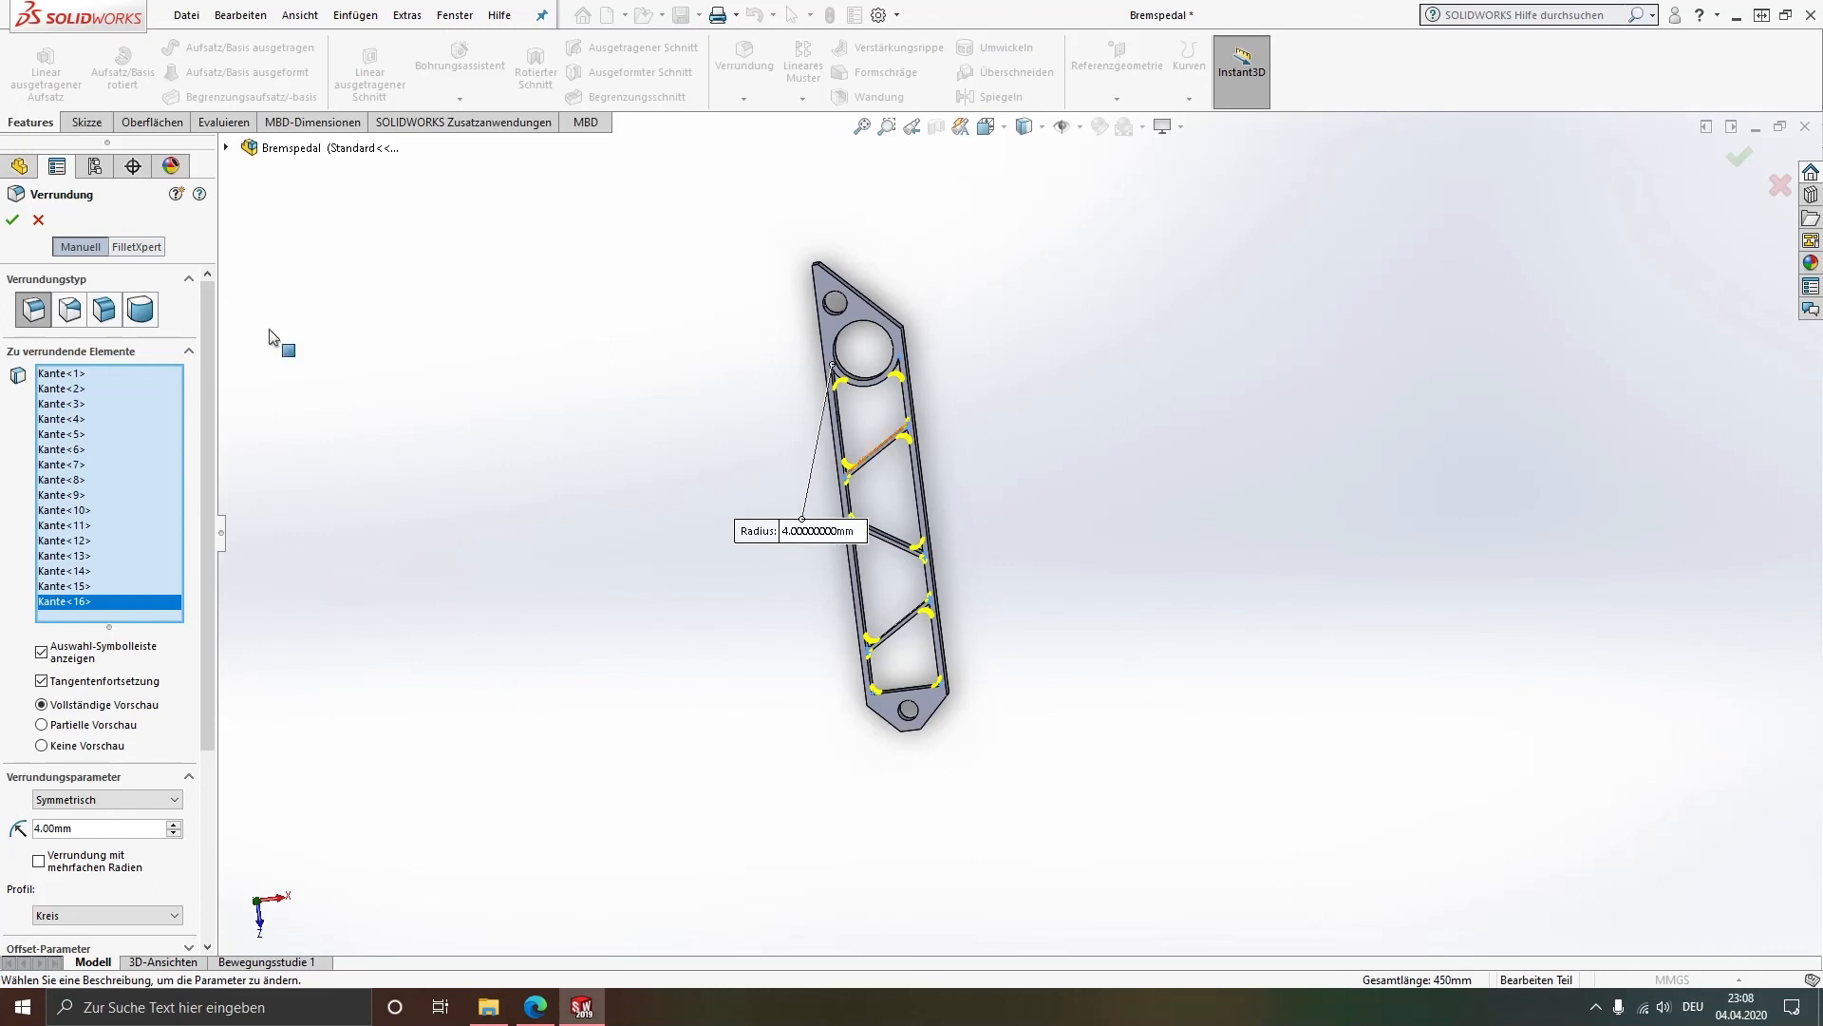
pyautogui.press('Return')
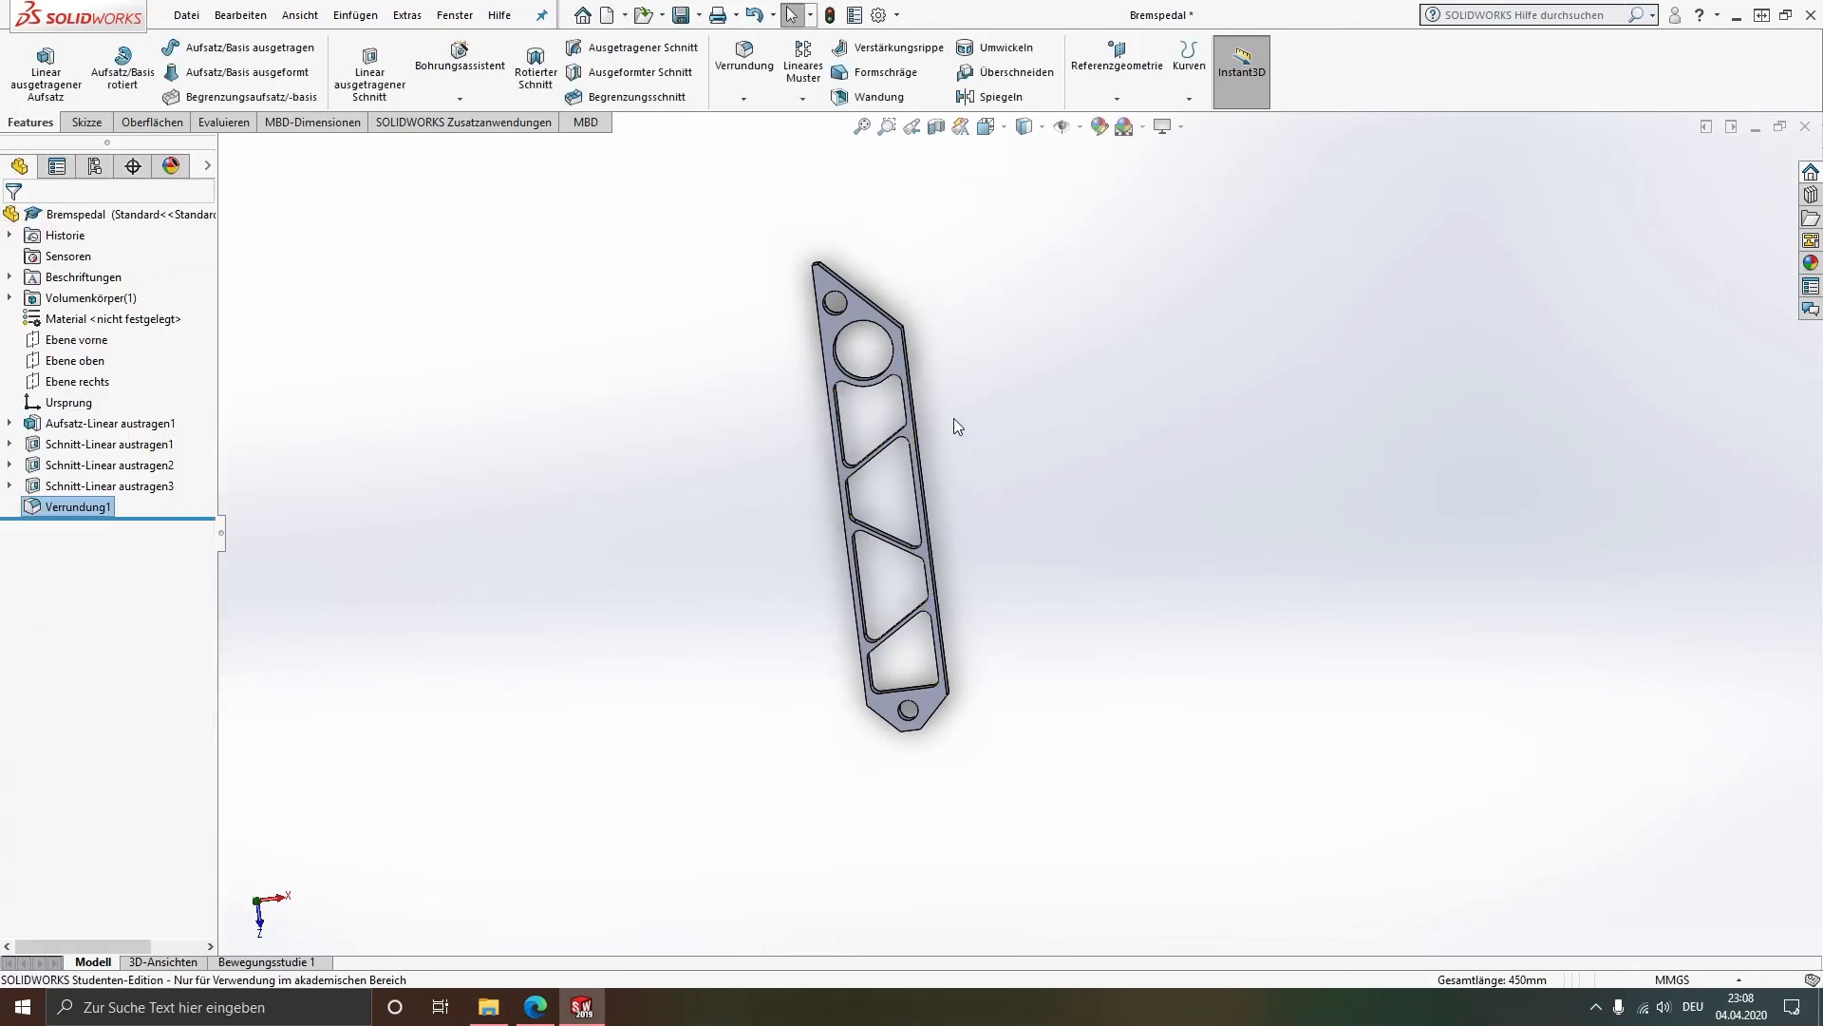
# Step: Start another constant-size fillet and set its radius to 5 mm
pyautogui.scroll(-3, 936, 490)
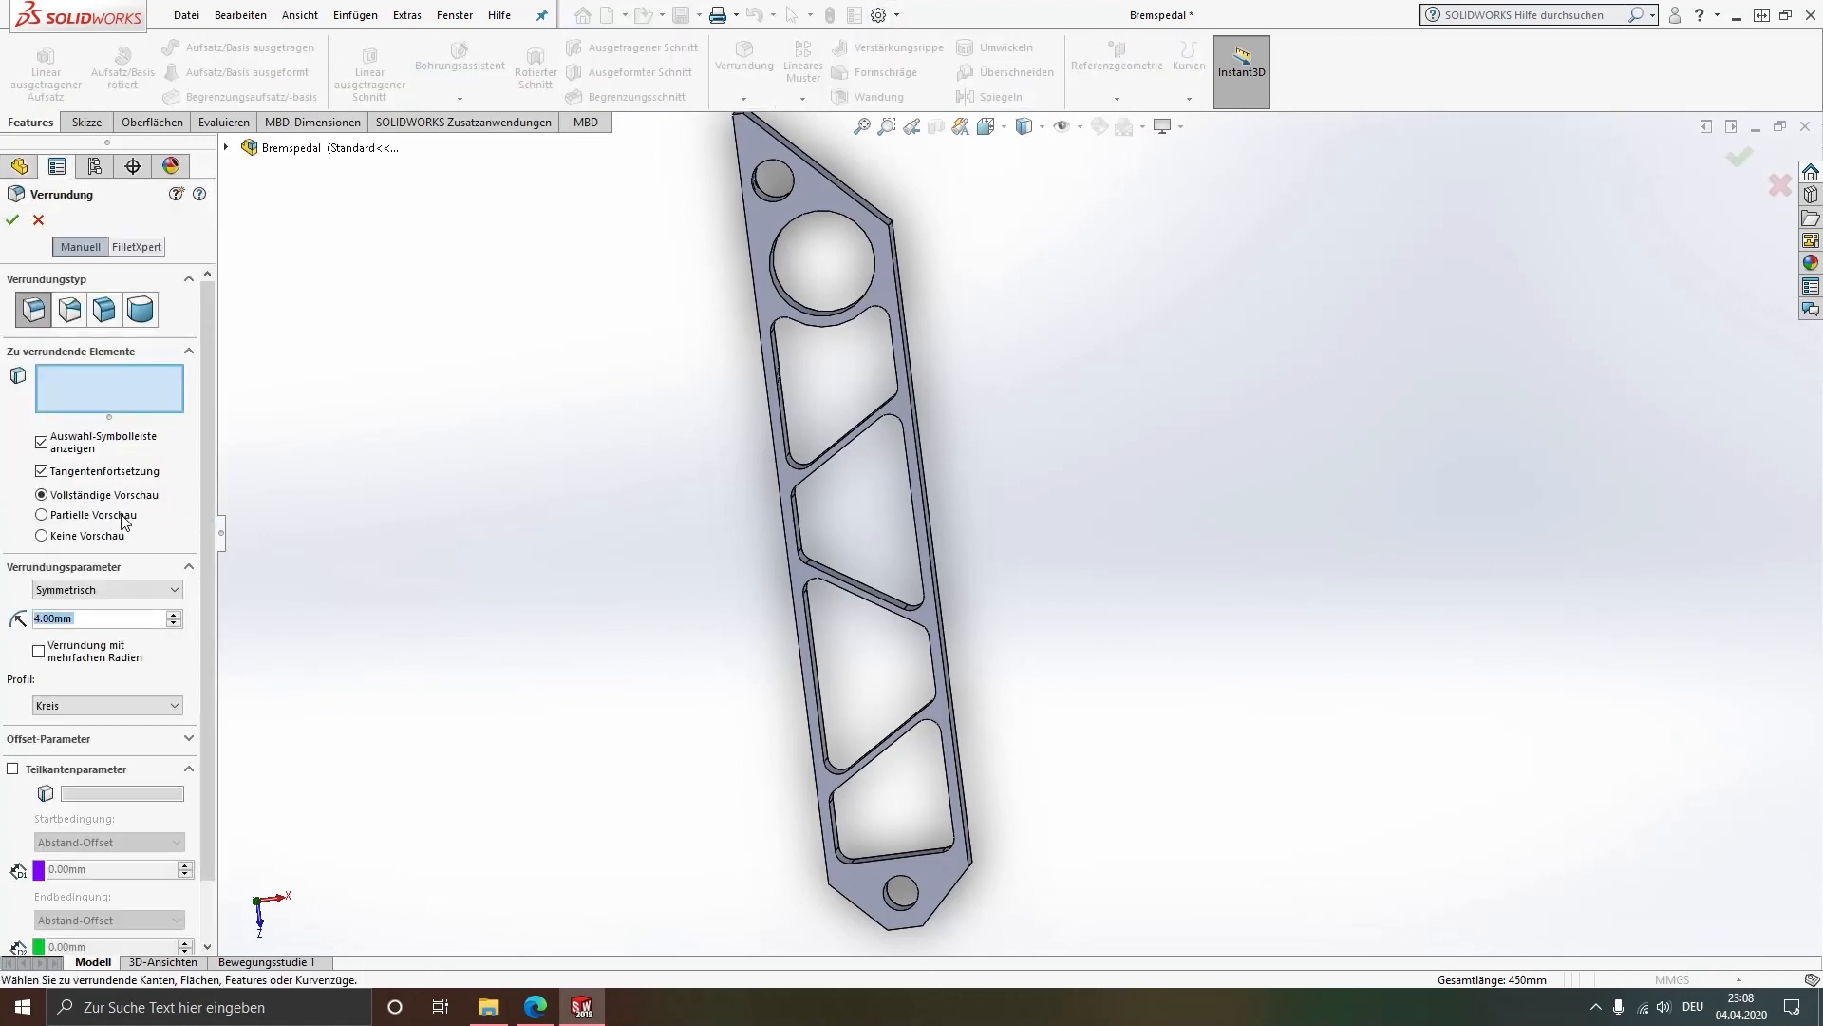
pyautogui.click(66, 593)
pyautogui.click(68, 604)
pyautogui.doubleClick(97, 614)
pyautogui.write('5')
pyautogui.press('Return')
# Step: Select the four outer edges of the corner cuts at the pedal's tapered lower end and create the 5 mm fillet
pyautogui.moveTo(890, 819); pyautogui.dragTo(947, 826, button='middle')
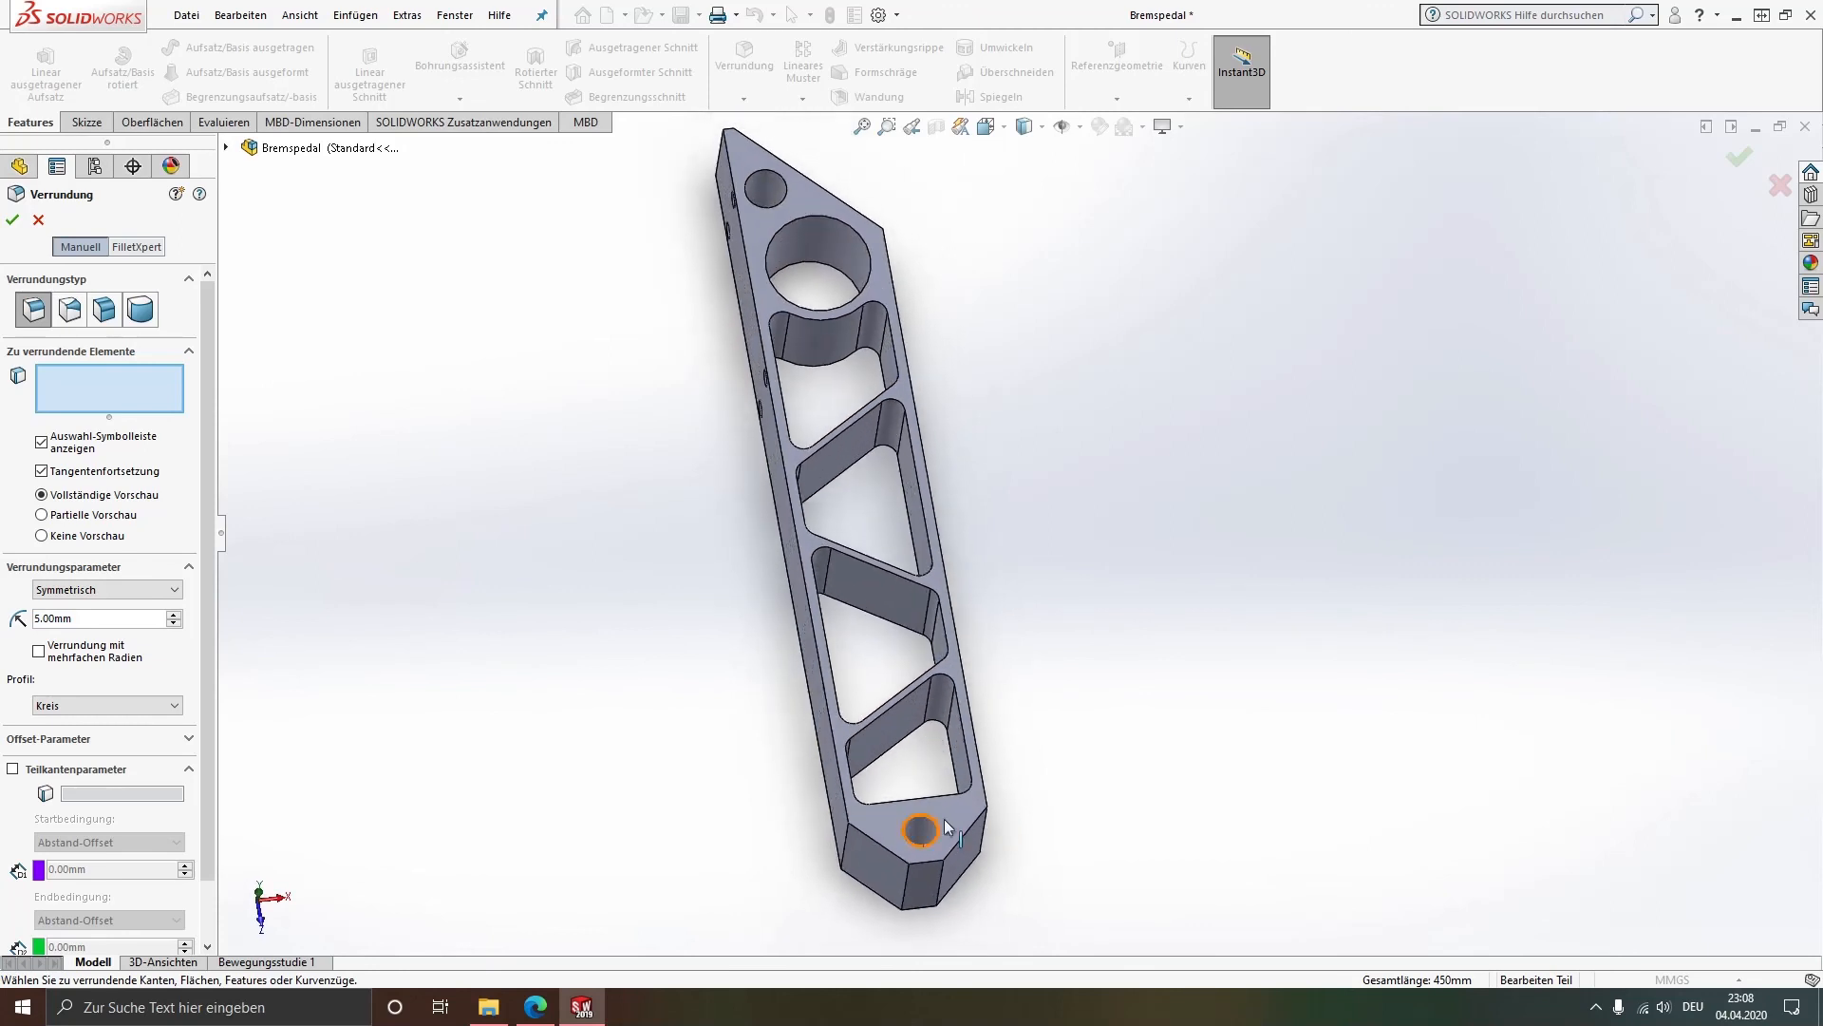
pyautogui.click(939, 876)
pyautogui.moveTo(944, 845); pyautogui.dragTo(900, 862, button='middle')
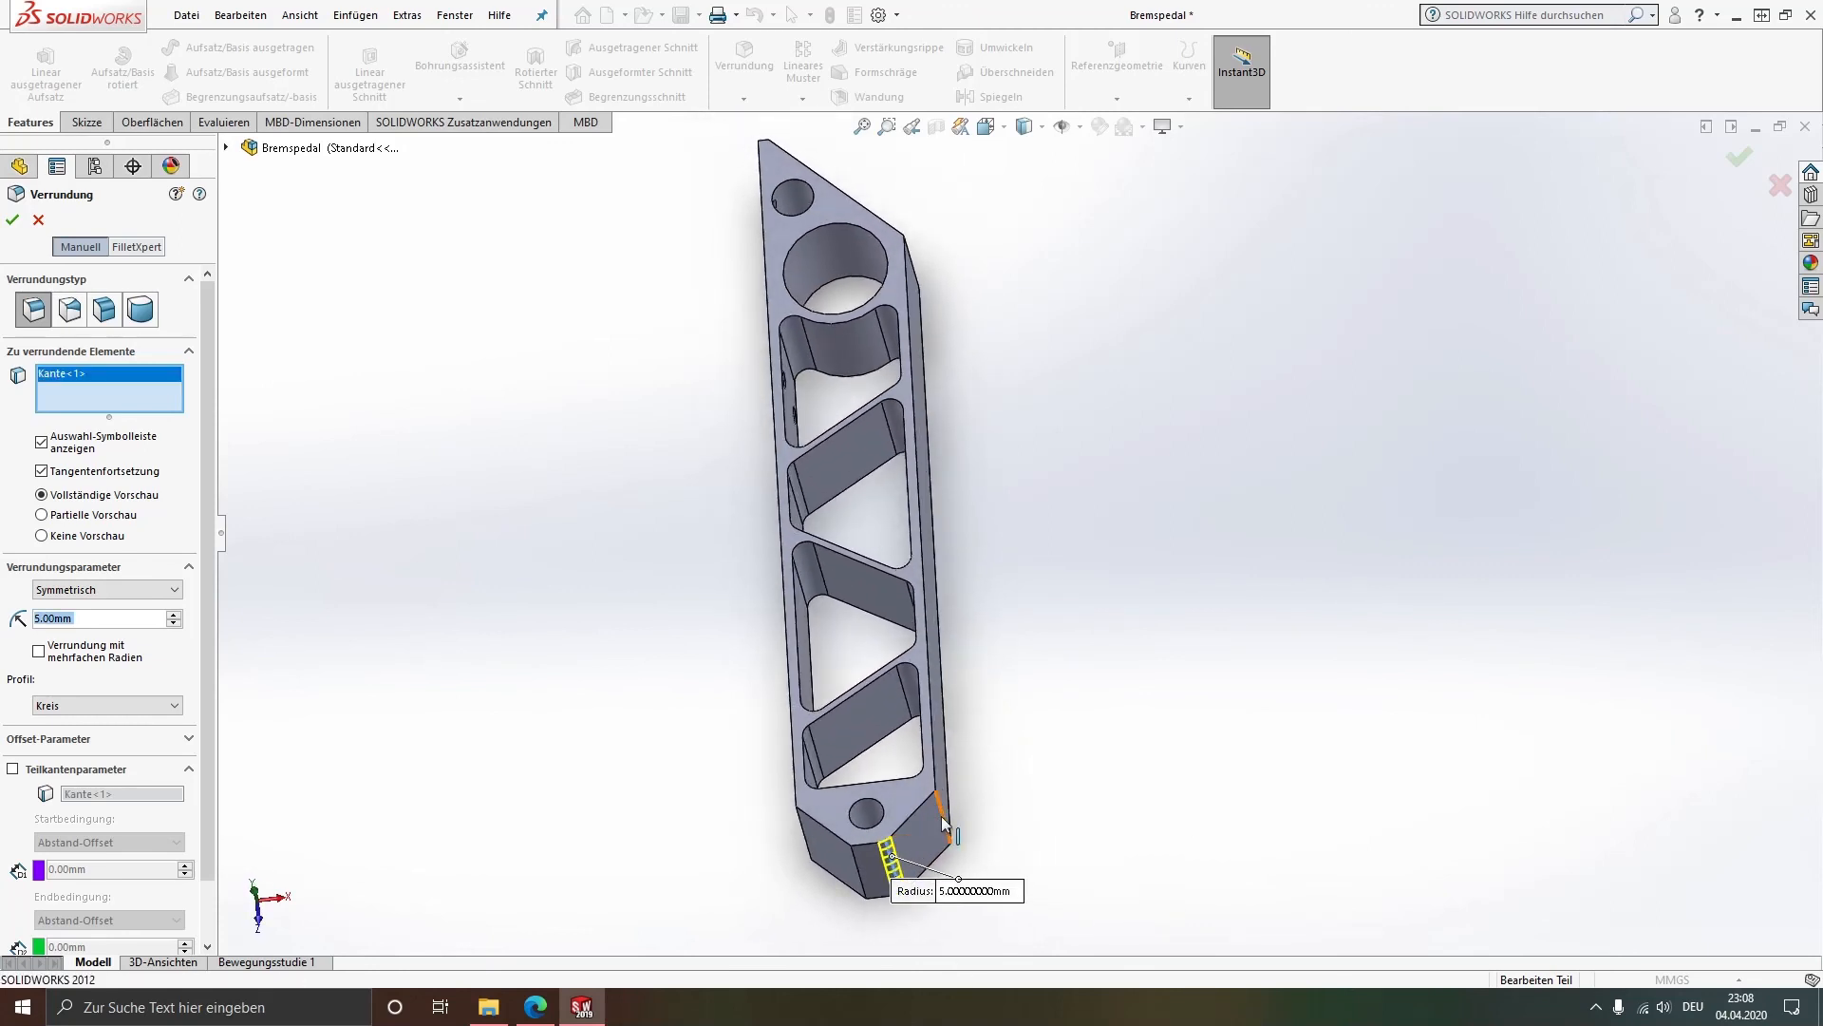
pyautogui.click(897, 863)
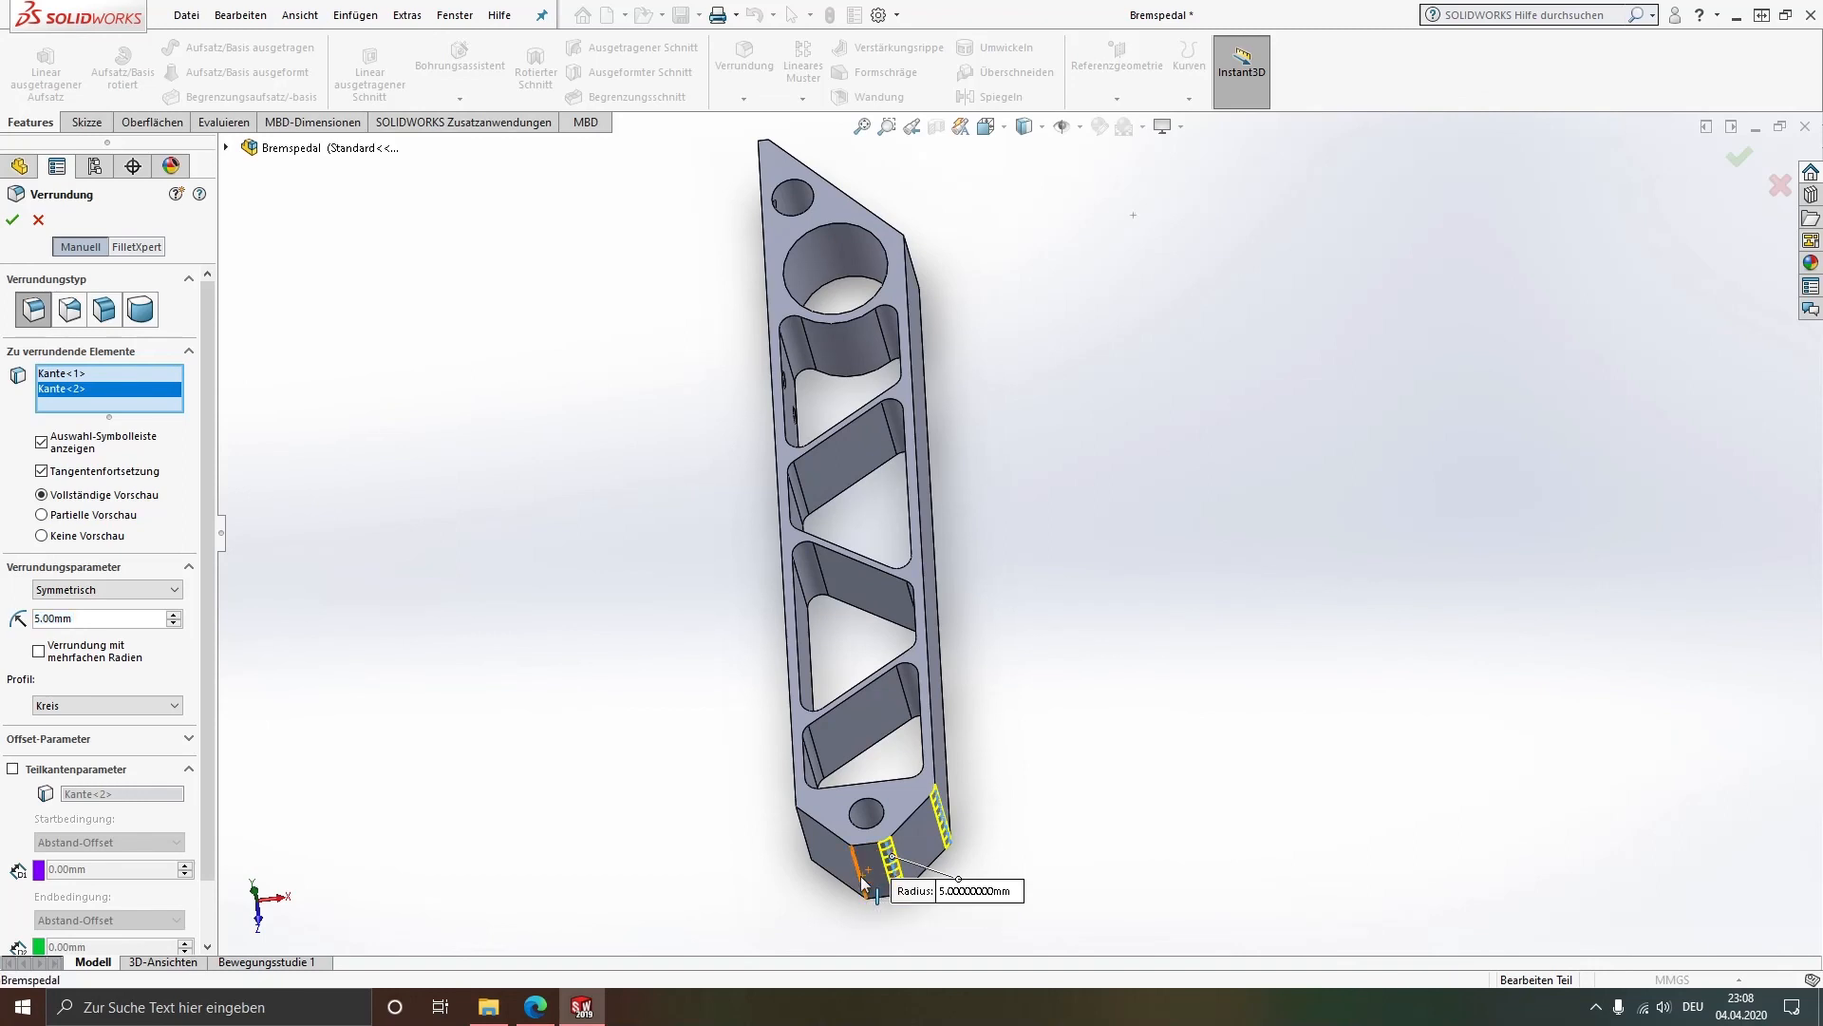
pyautogui.click(866, 866)
pyautogui.moveTo(866, 866); pyautogui.dragTo(912, 859, button='middle')
pyautogui.click(948, 859)
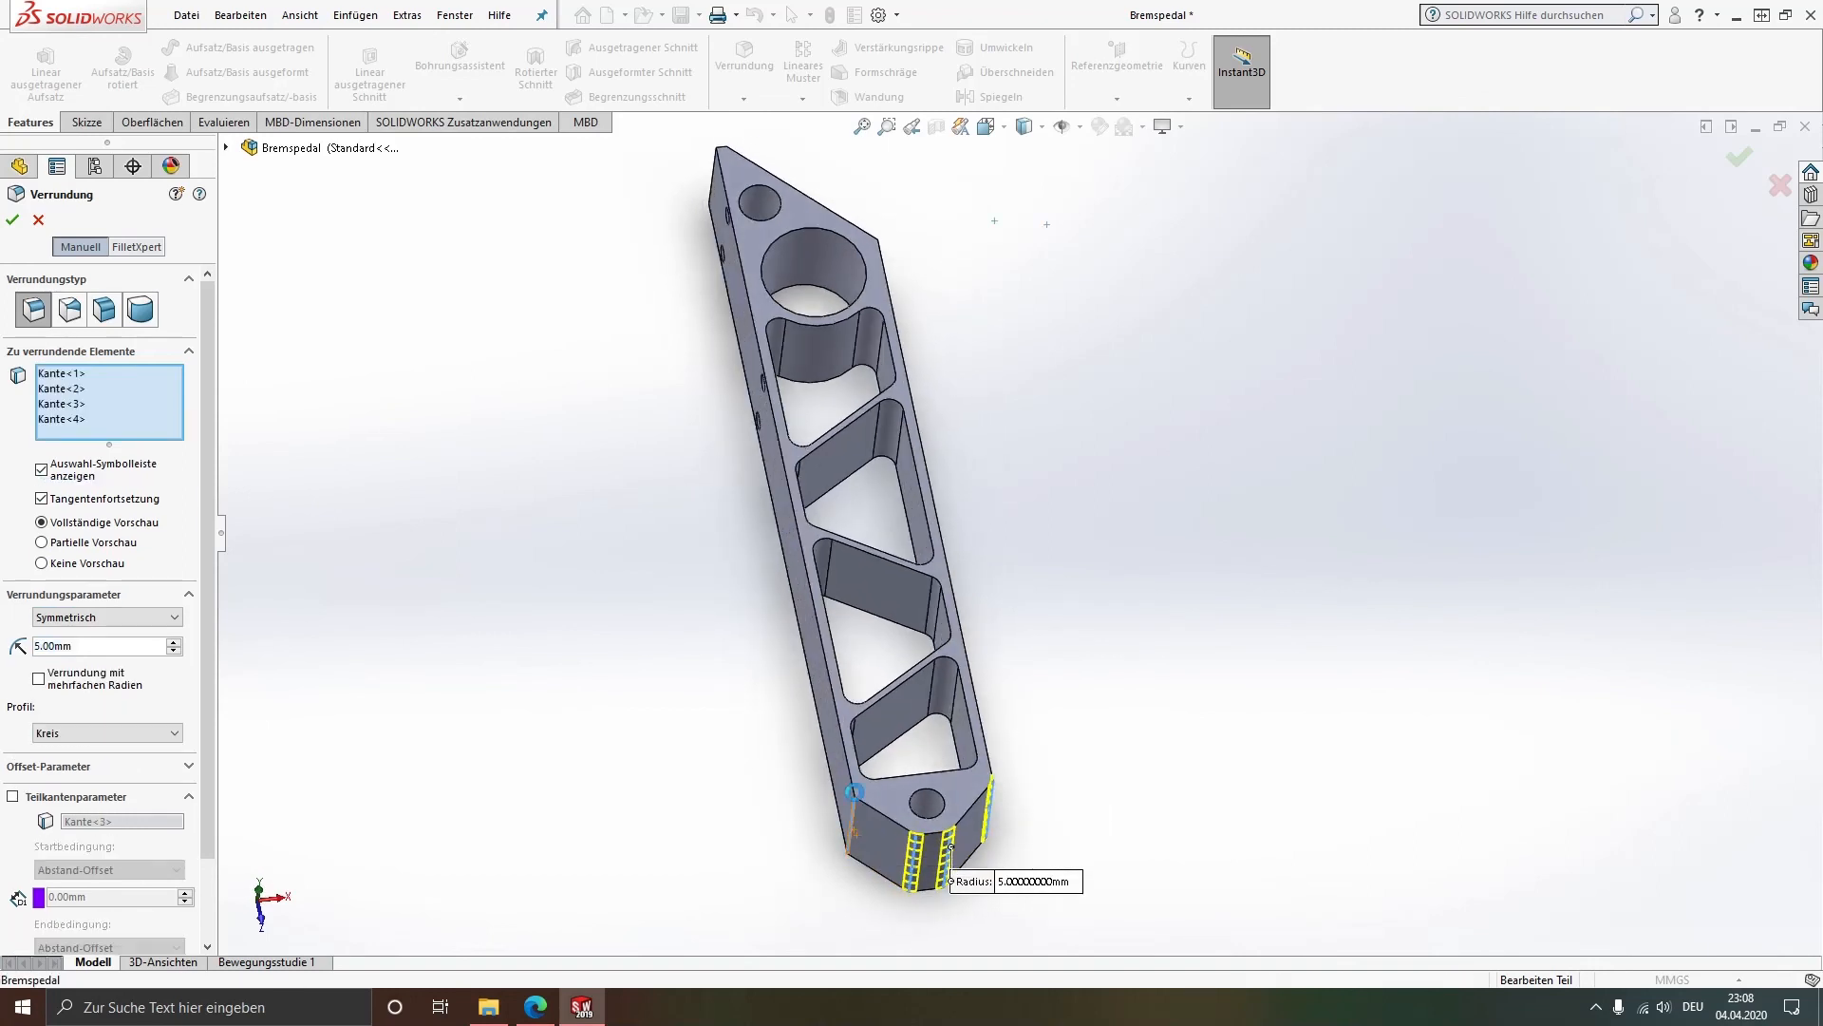
pyautogui.moveTo(954, 691); pyautogui.dragTo(945, 834, button='middle')
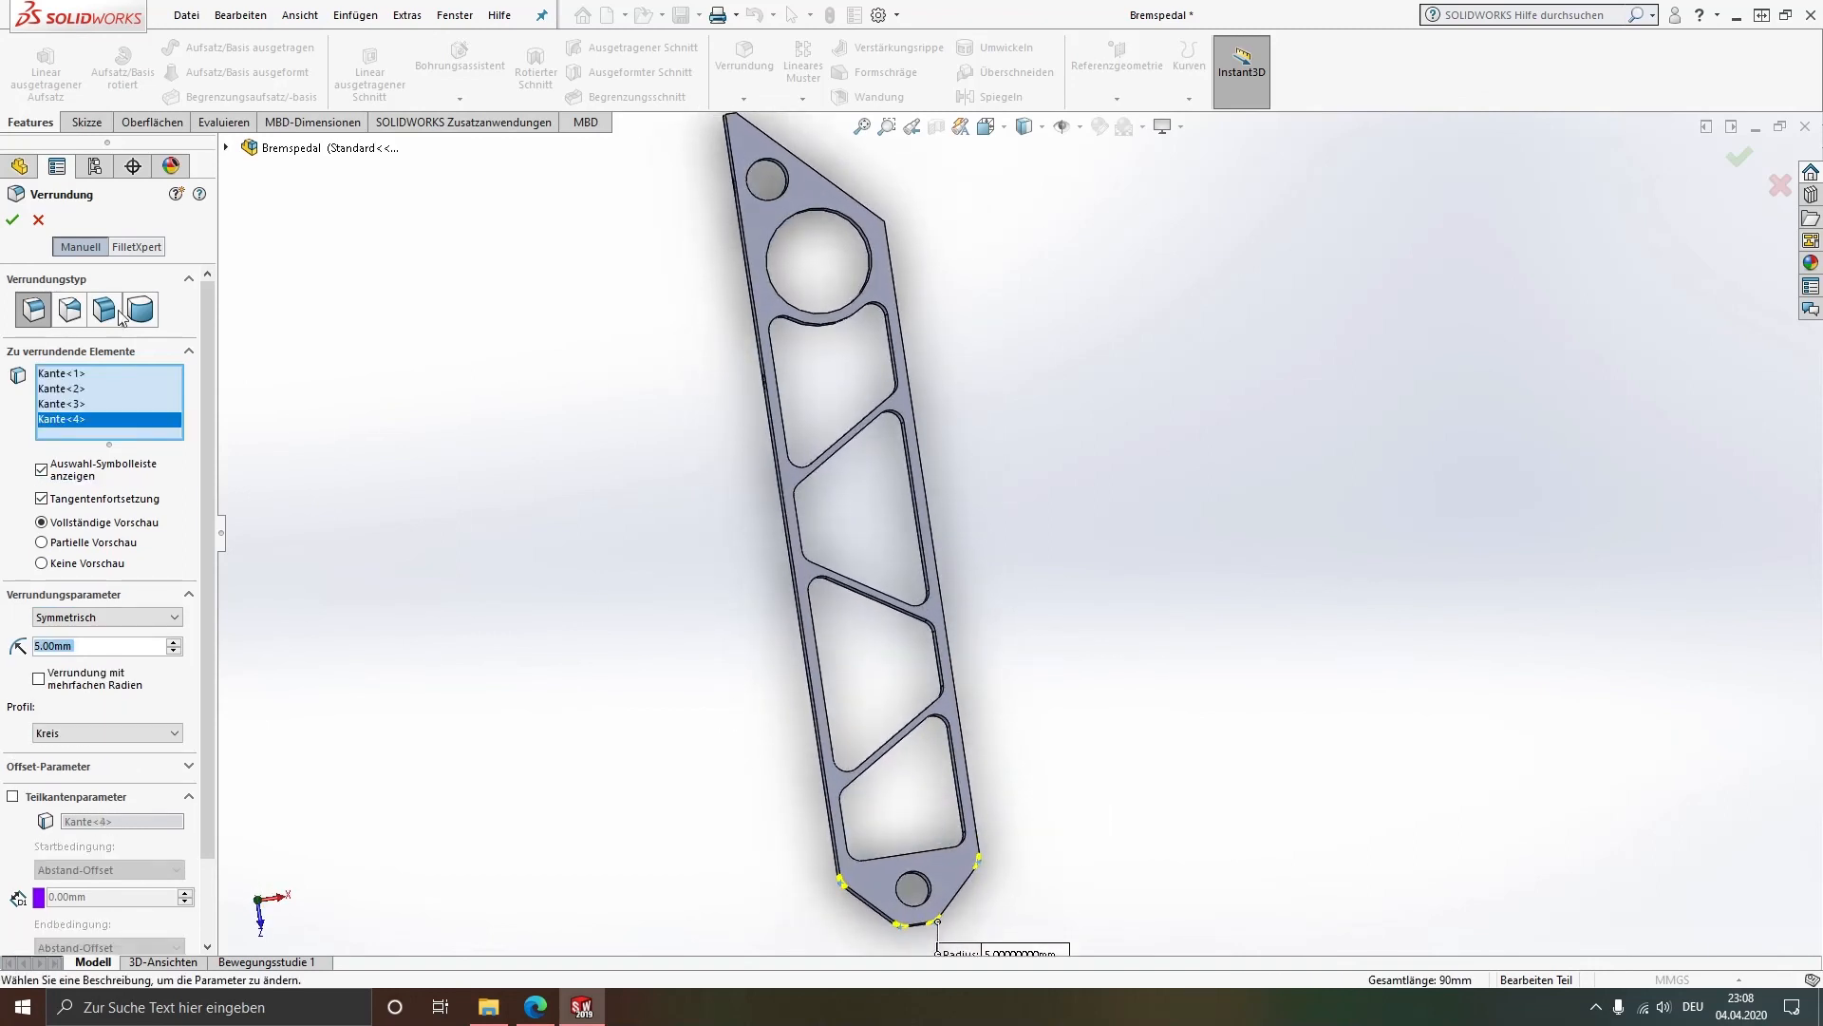
pyautogui.click(12, 219)
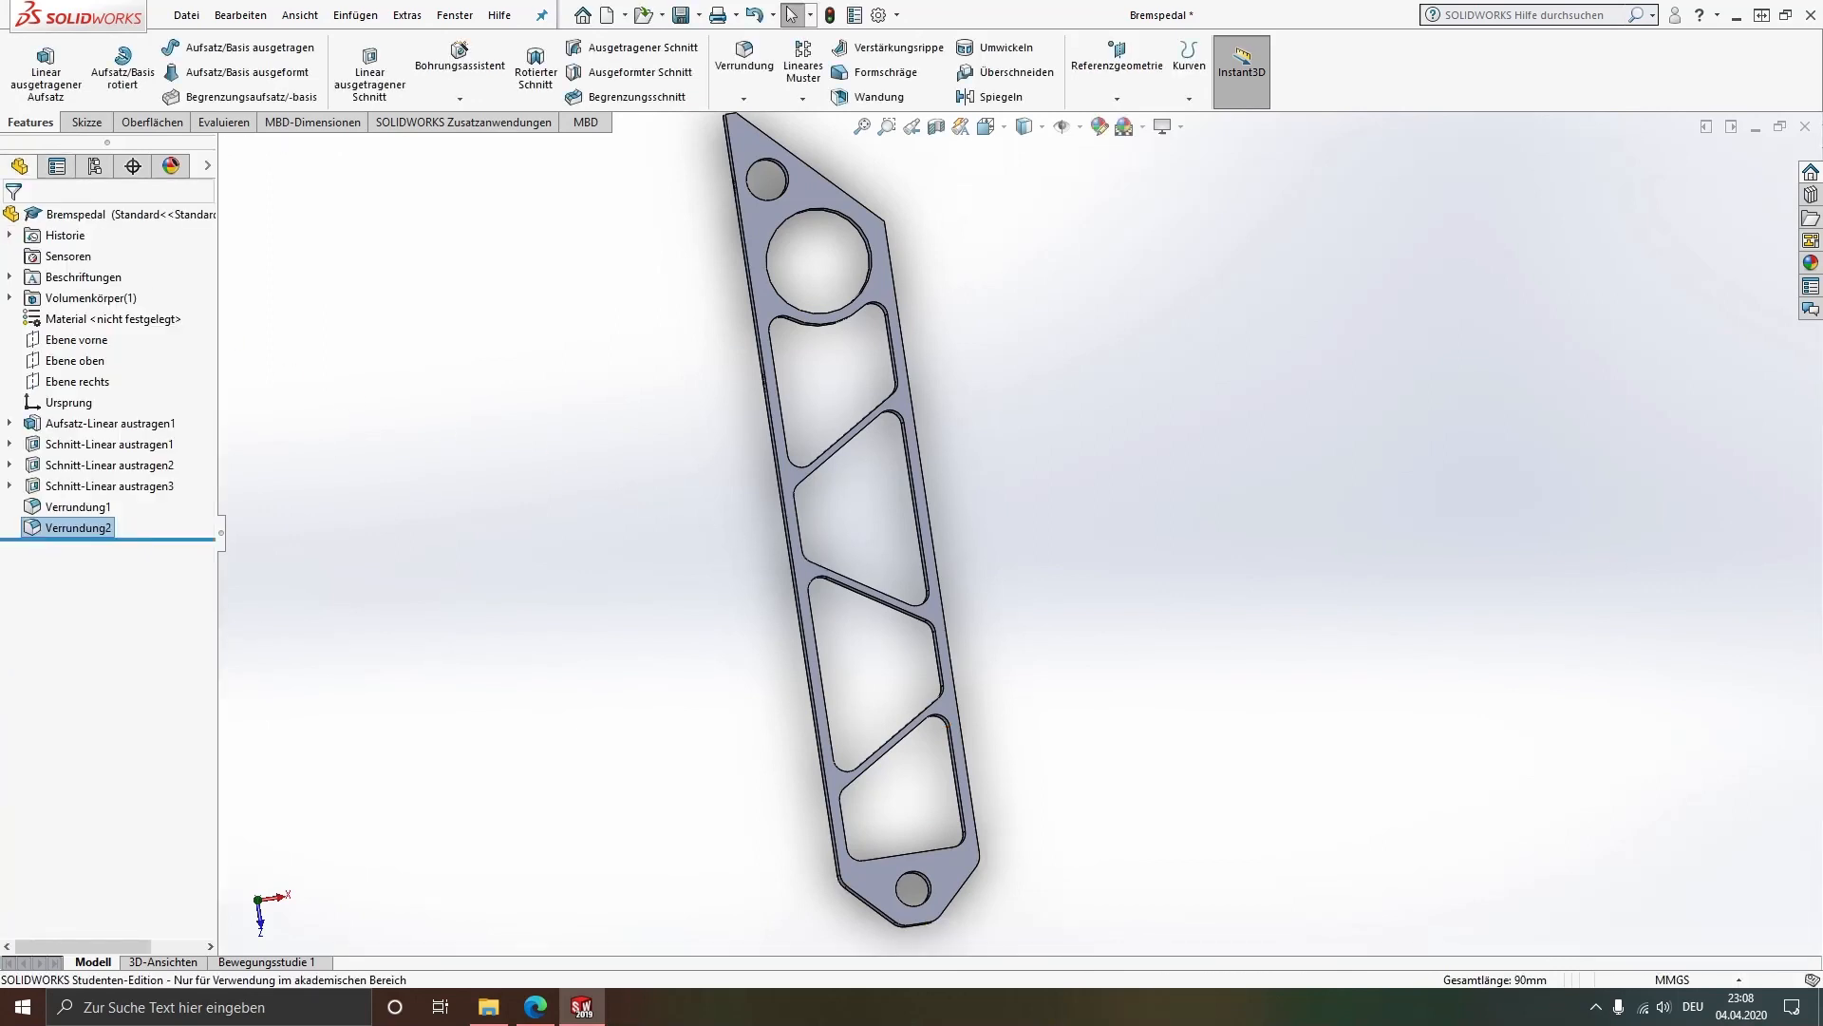
# Step: Fillet the outer corner edge beside the large bore, where the slanted end cut meets the long side, with a 21 mm radius
pyautogui.scroll(-2, 897, 305)
pyautogui.scroll(4, 892, 323)
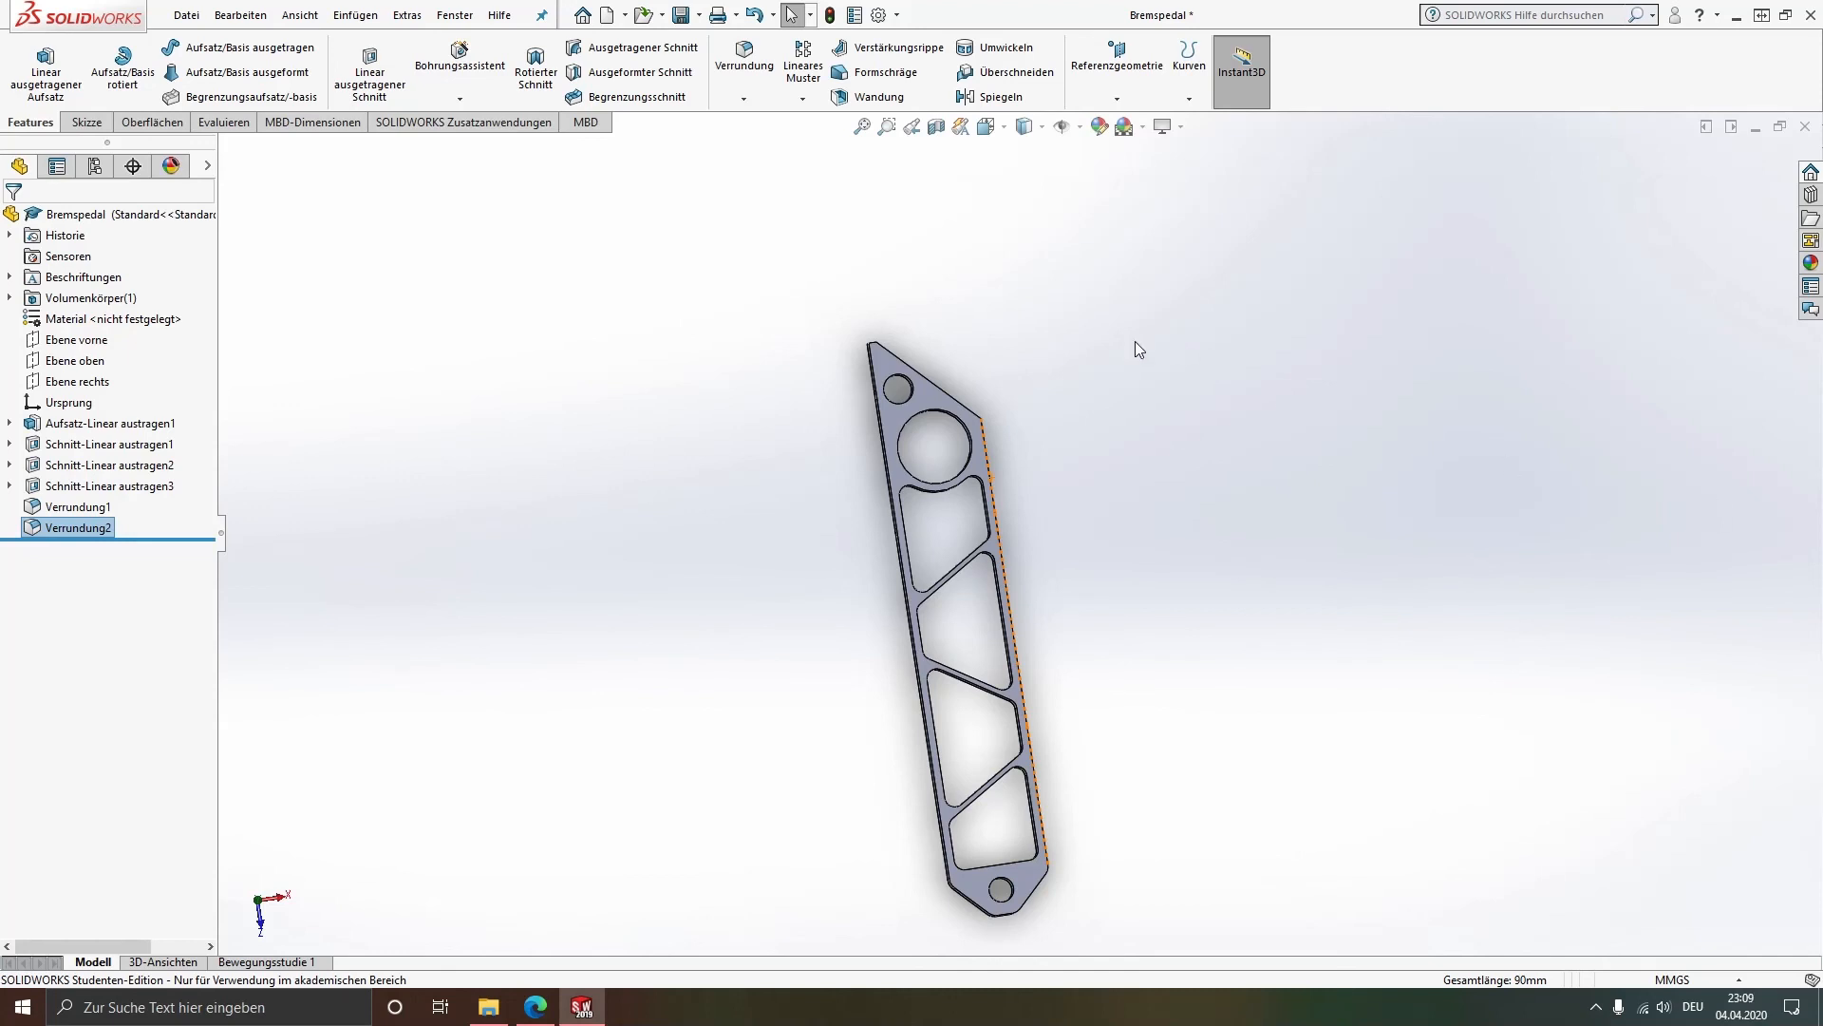
pyautogui.moveTo(1139, 349); pyautogui.dragTo(1074, 278, button='middle')
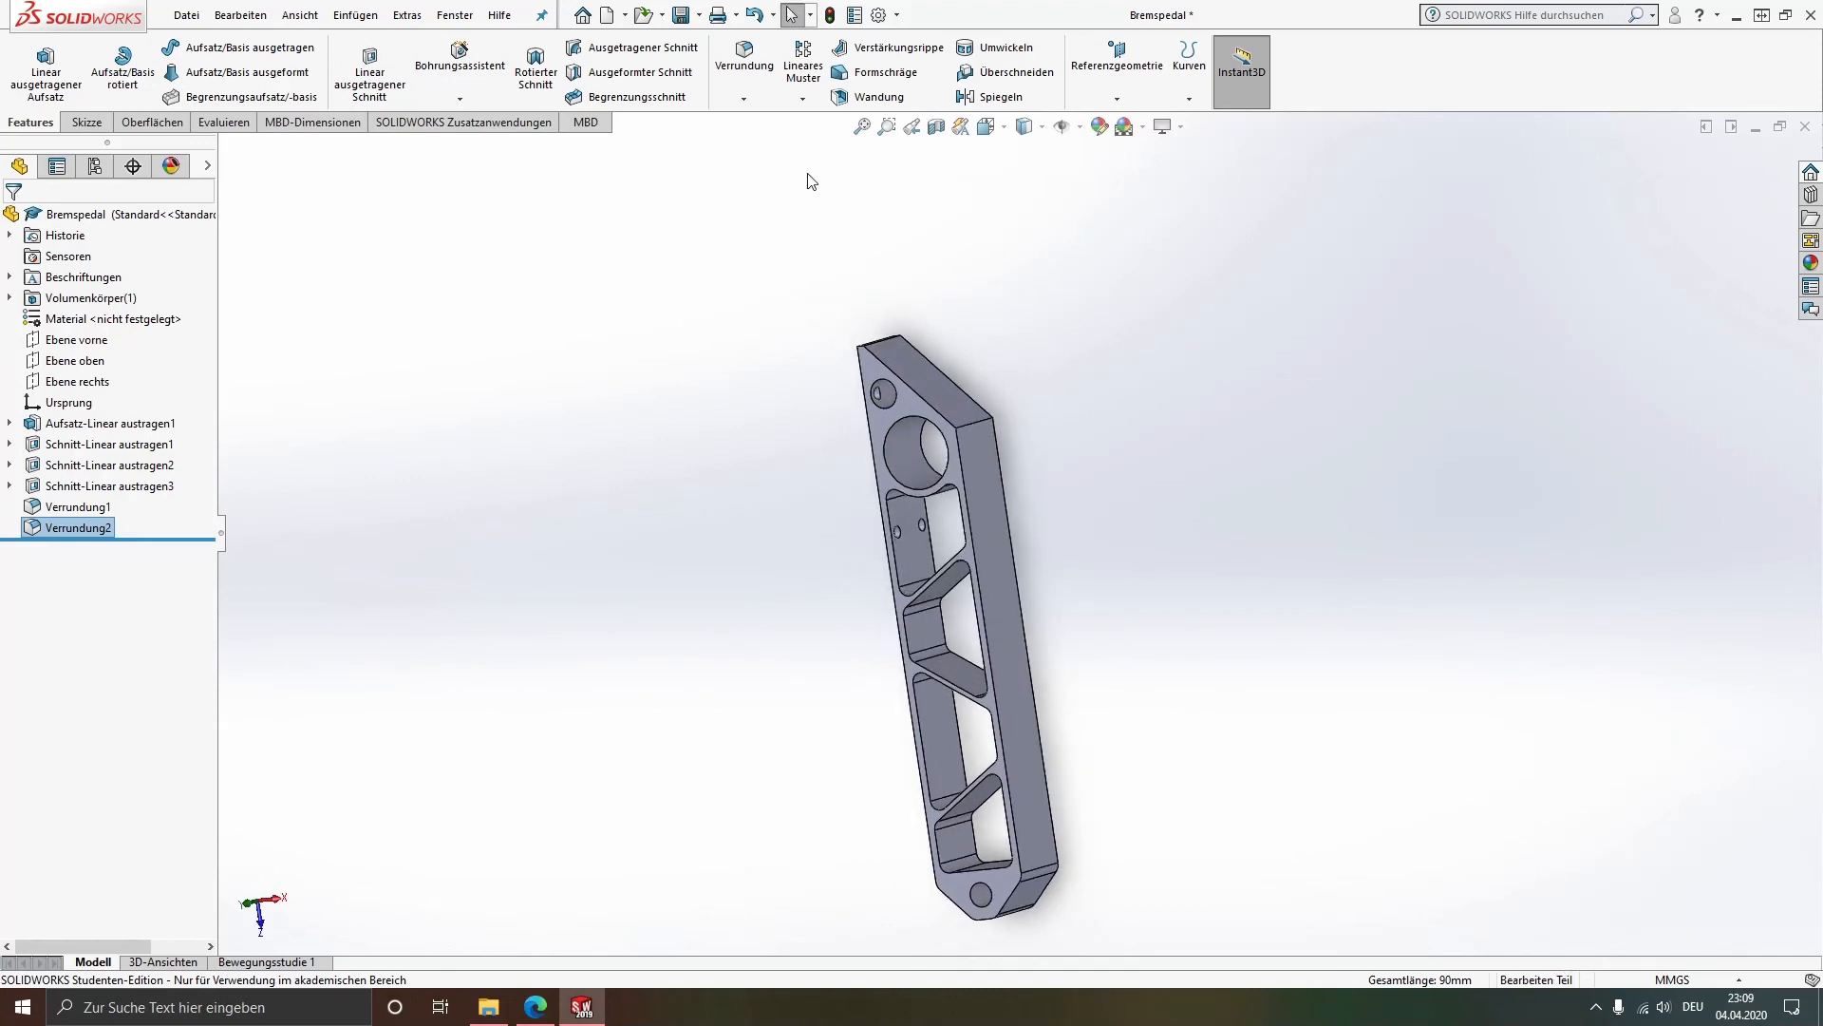
pyautogui.click(745, 57)
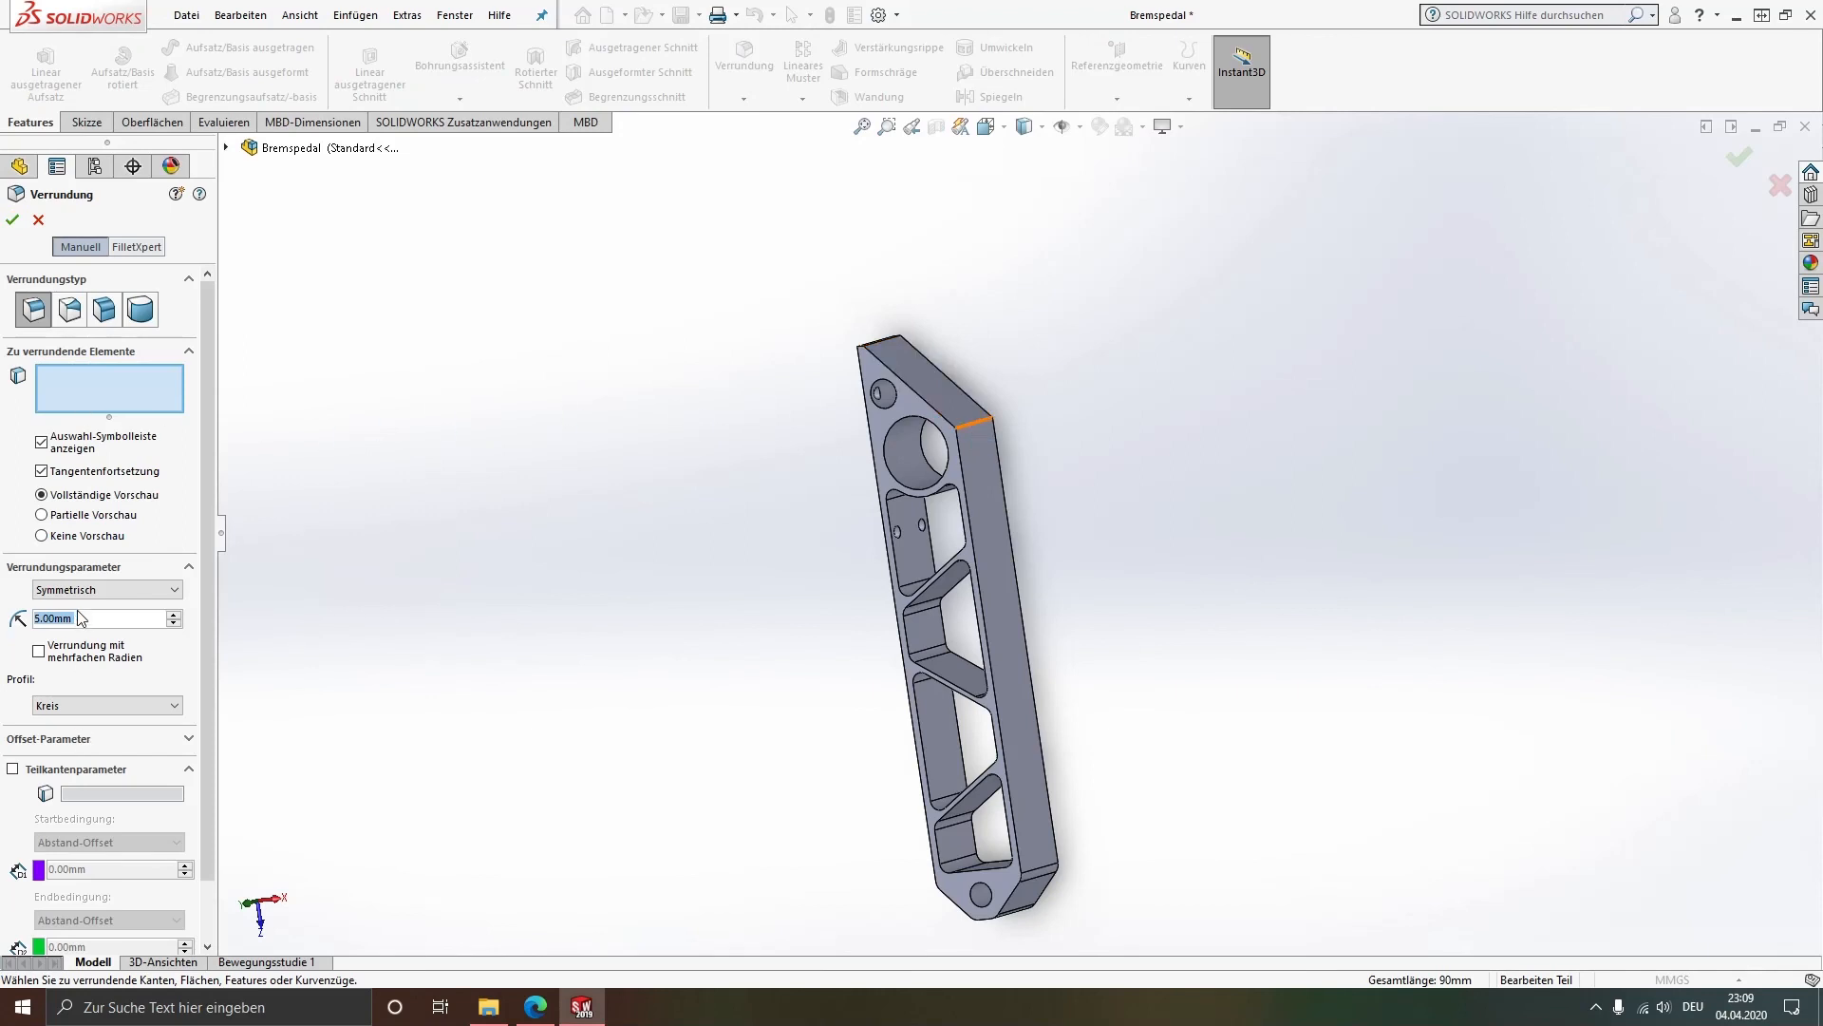
pyautogui.write('21')
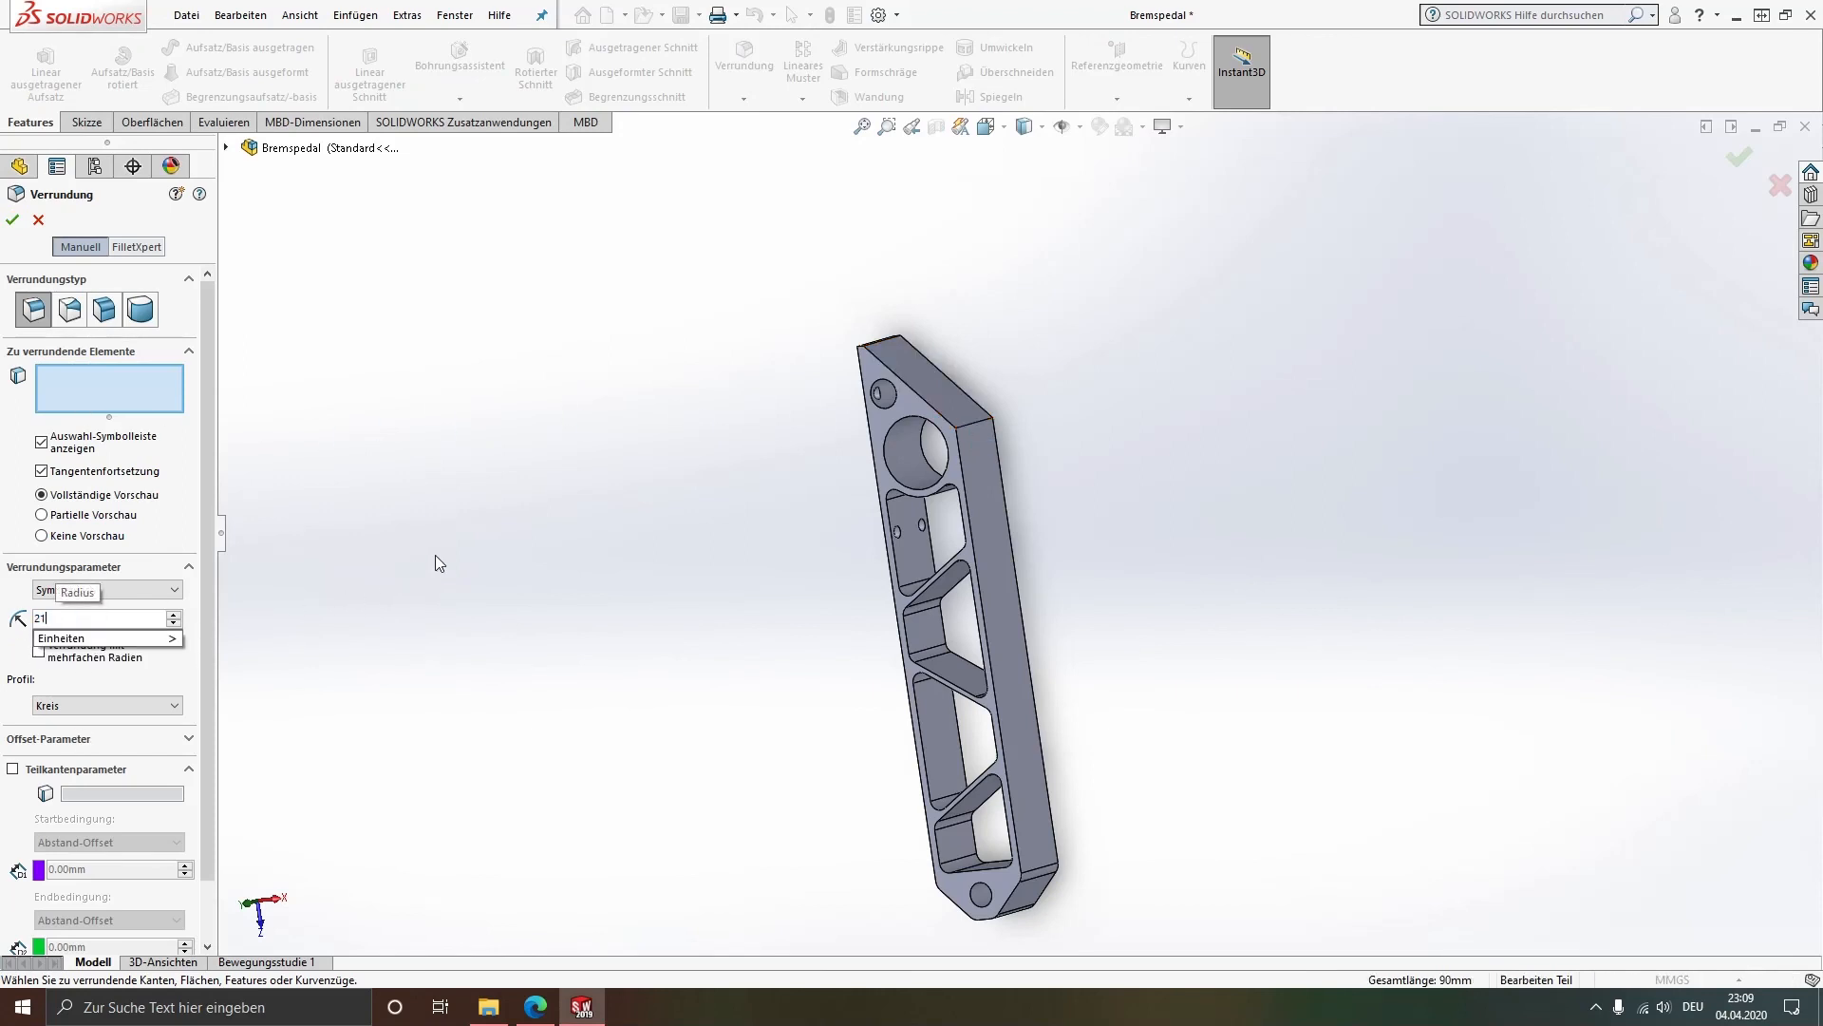
pyautogui.press('Return')
pyautogui.click(961, 539)
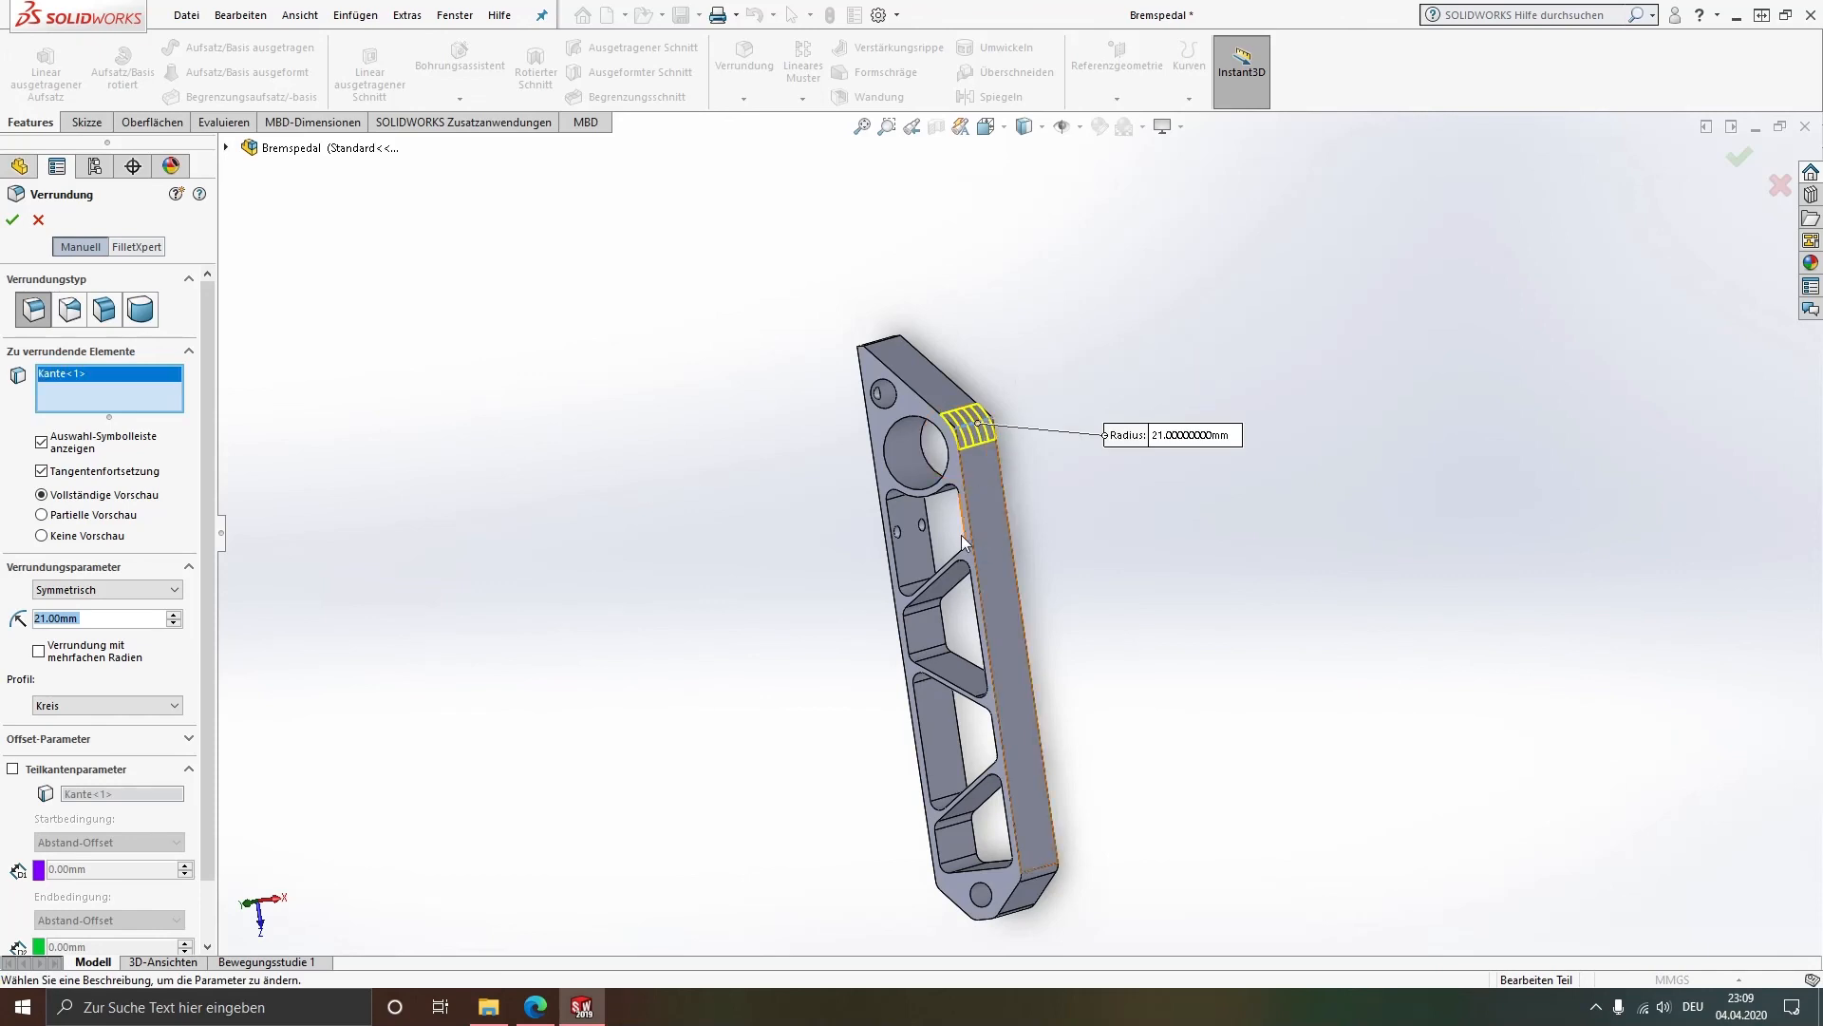
pyautogui.moveTo(962, 541); pyautogui.dragTo(1028, 495, button='middle')
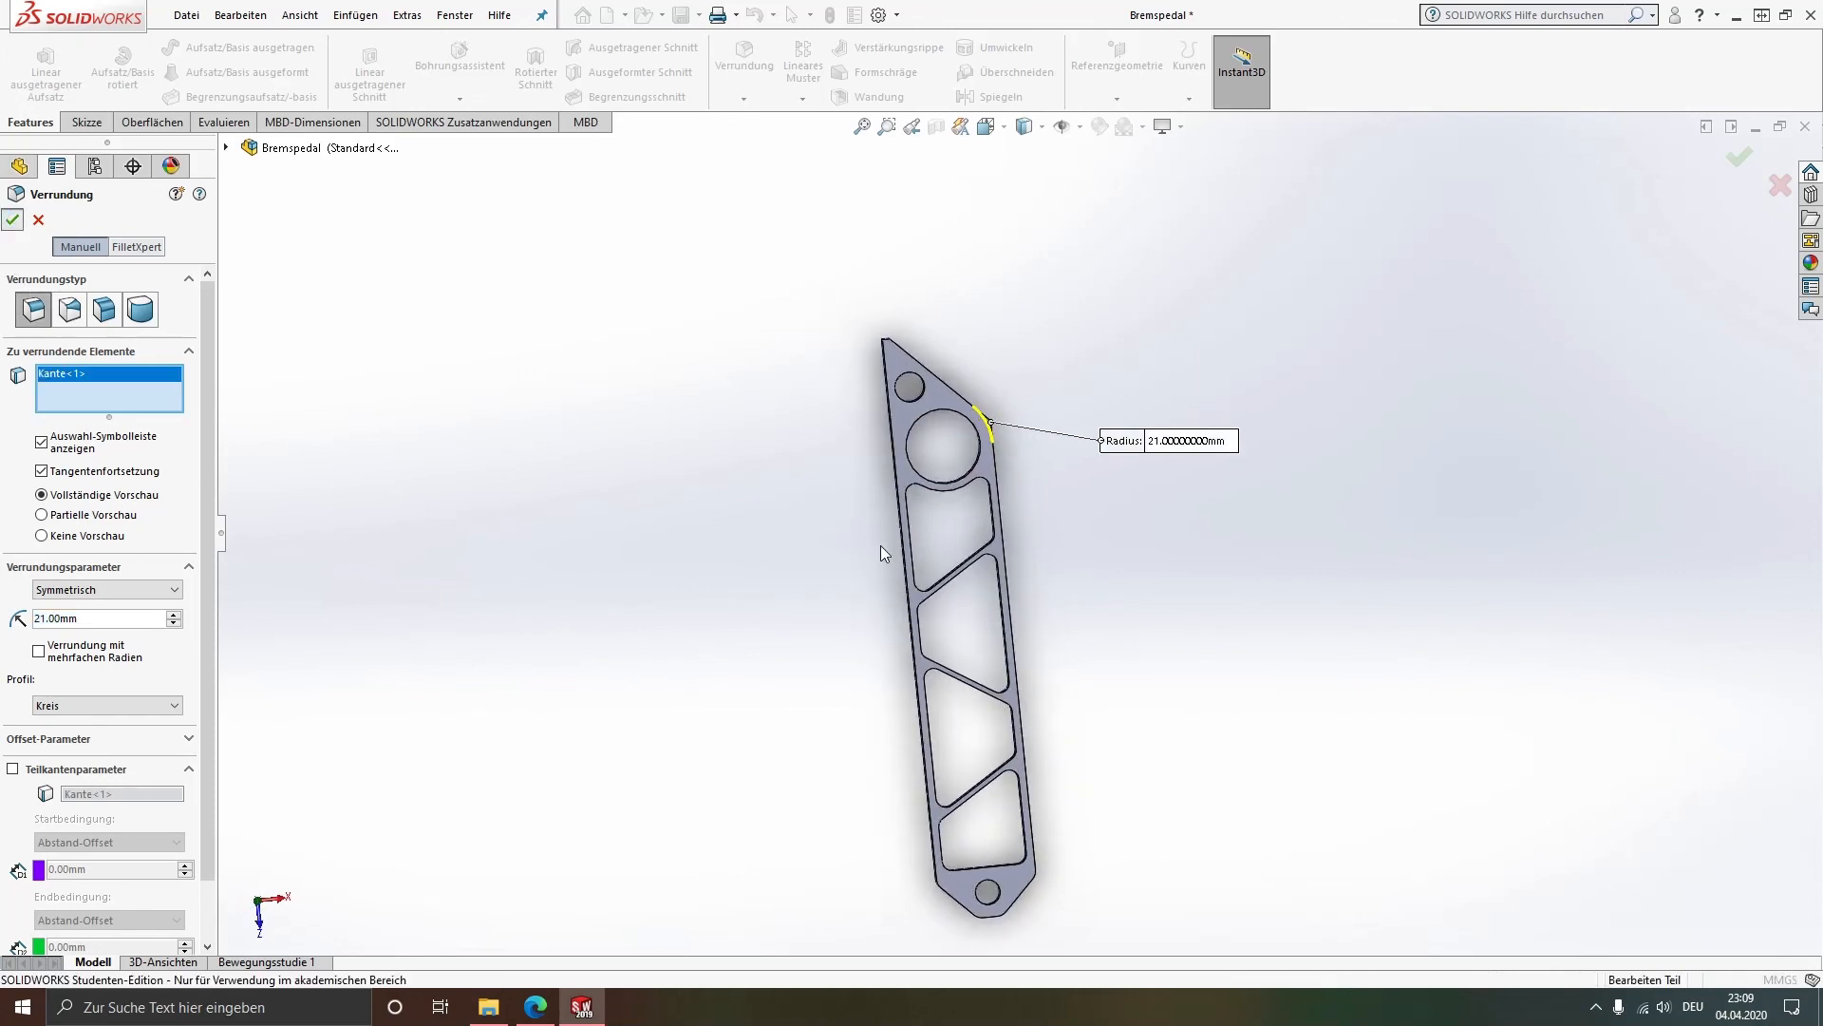
pyautogui.press('Return')
pyautogui.moveTo(961, 636)
pyautogui.mouseDown(button='middle')
pyautogui.moveTo(961, 547)
pyautogui.moveTo(954, 623)
pyautogui.mouseUp(button='middle')
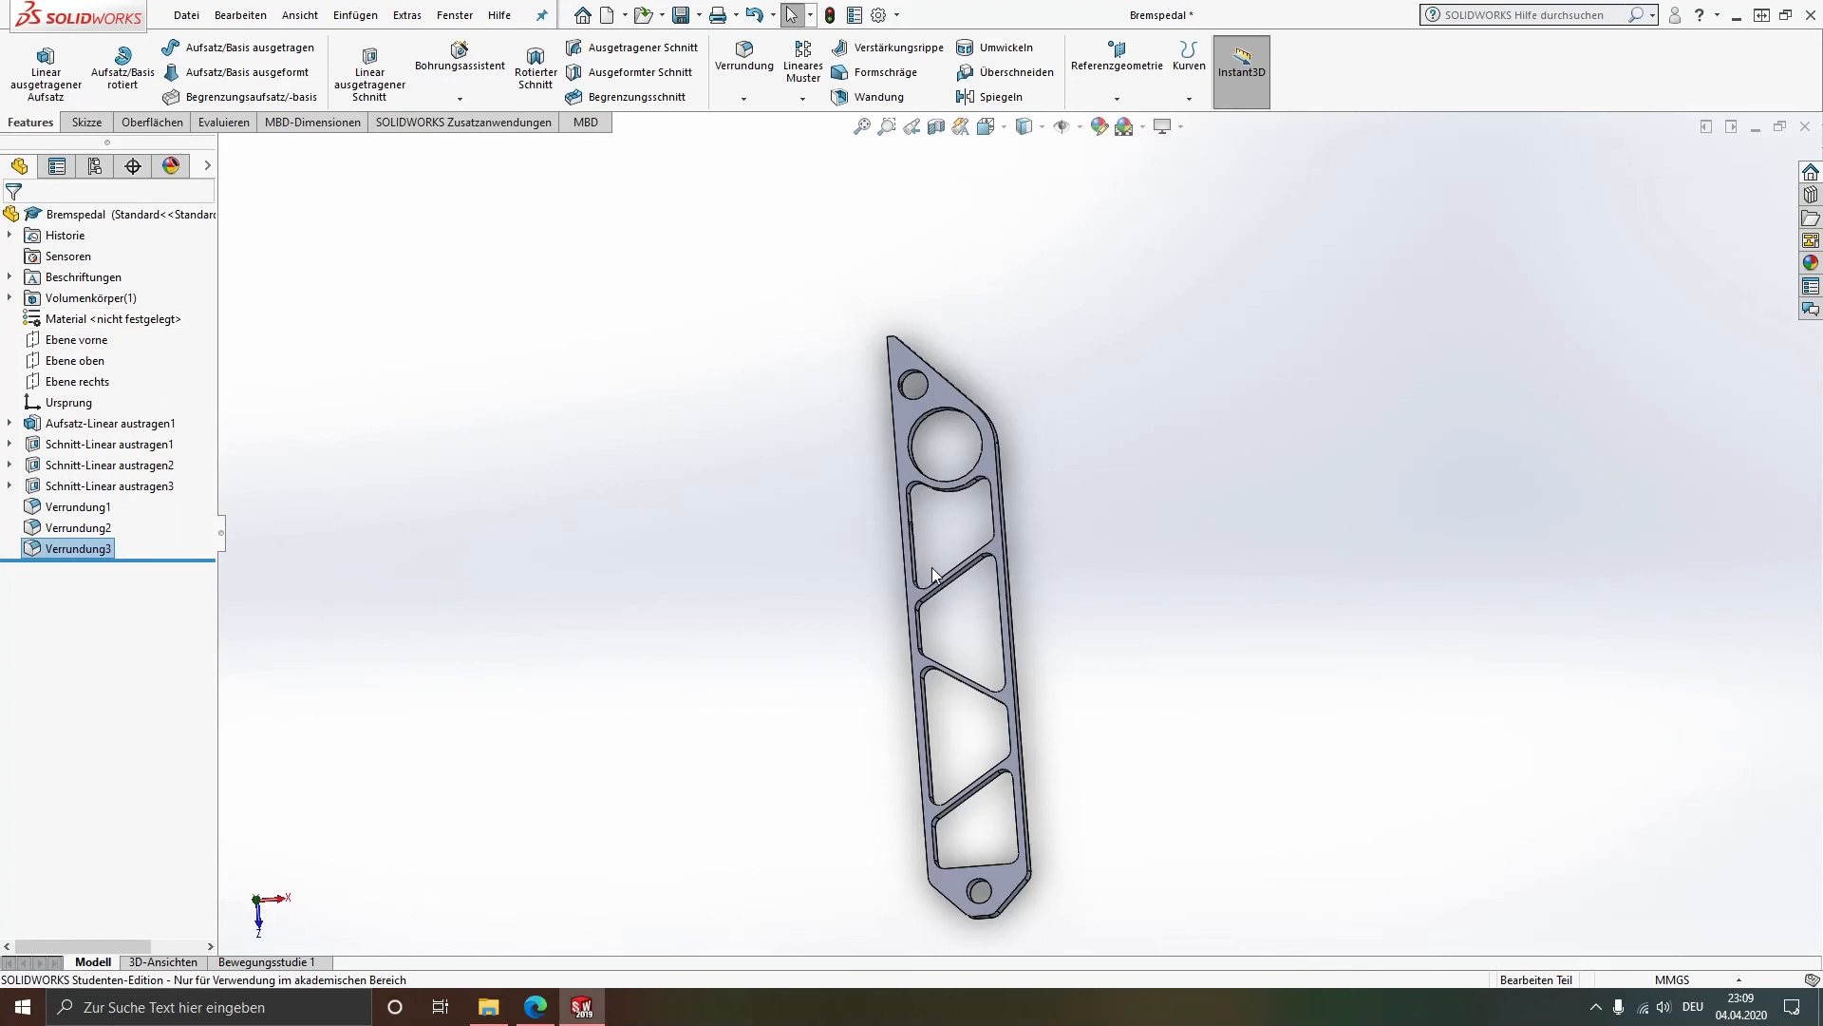
# Step: Assign the material 7075-T6 (SN) from the aluminium alloys of the solidworks materials library to the pedal
pyautogui.rightClick(80, 324)
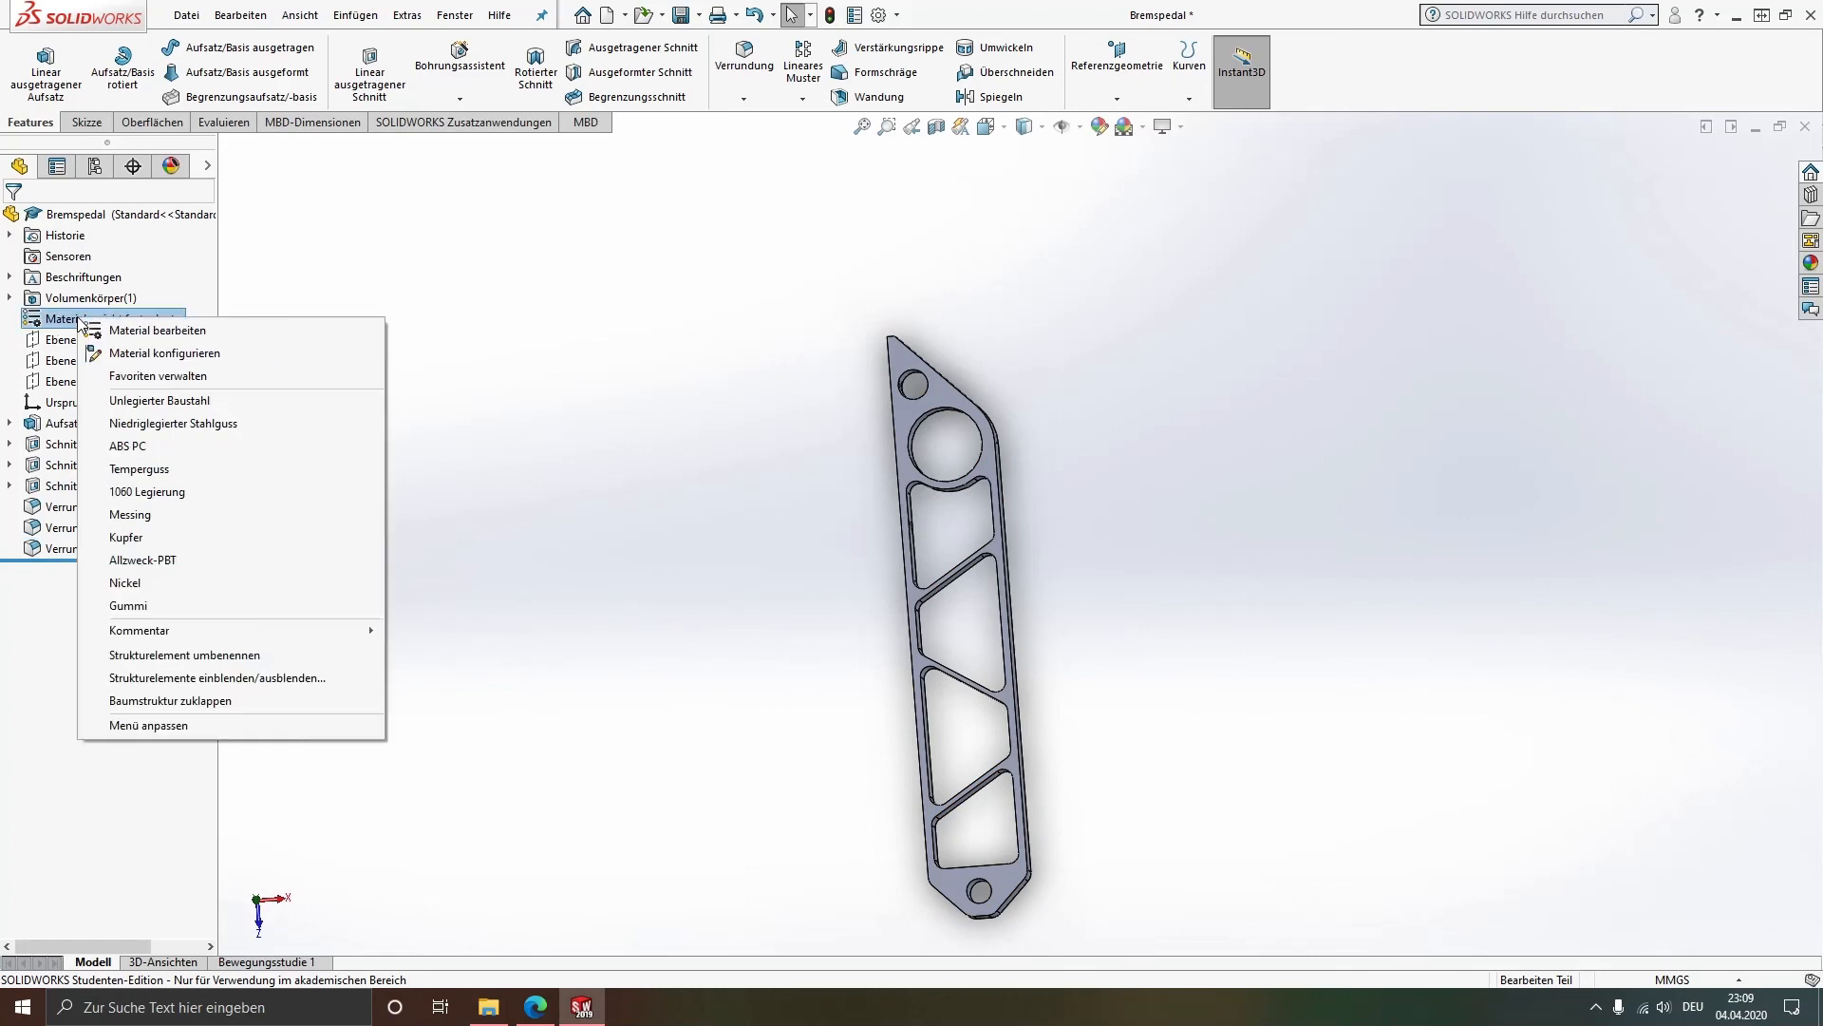
pyautogui.click(138, 332)
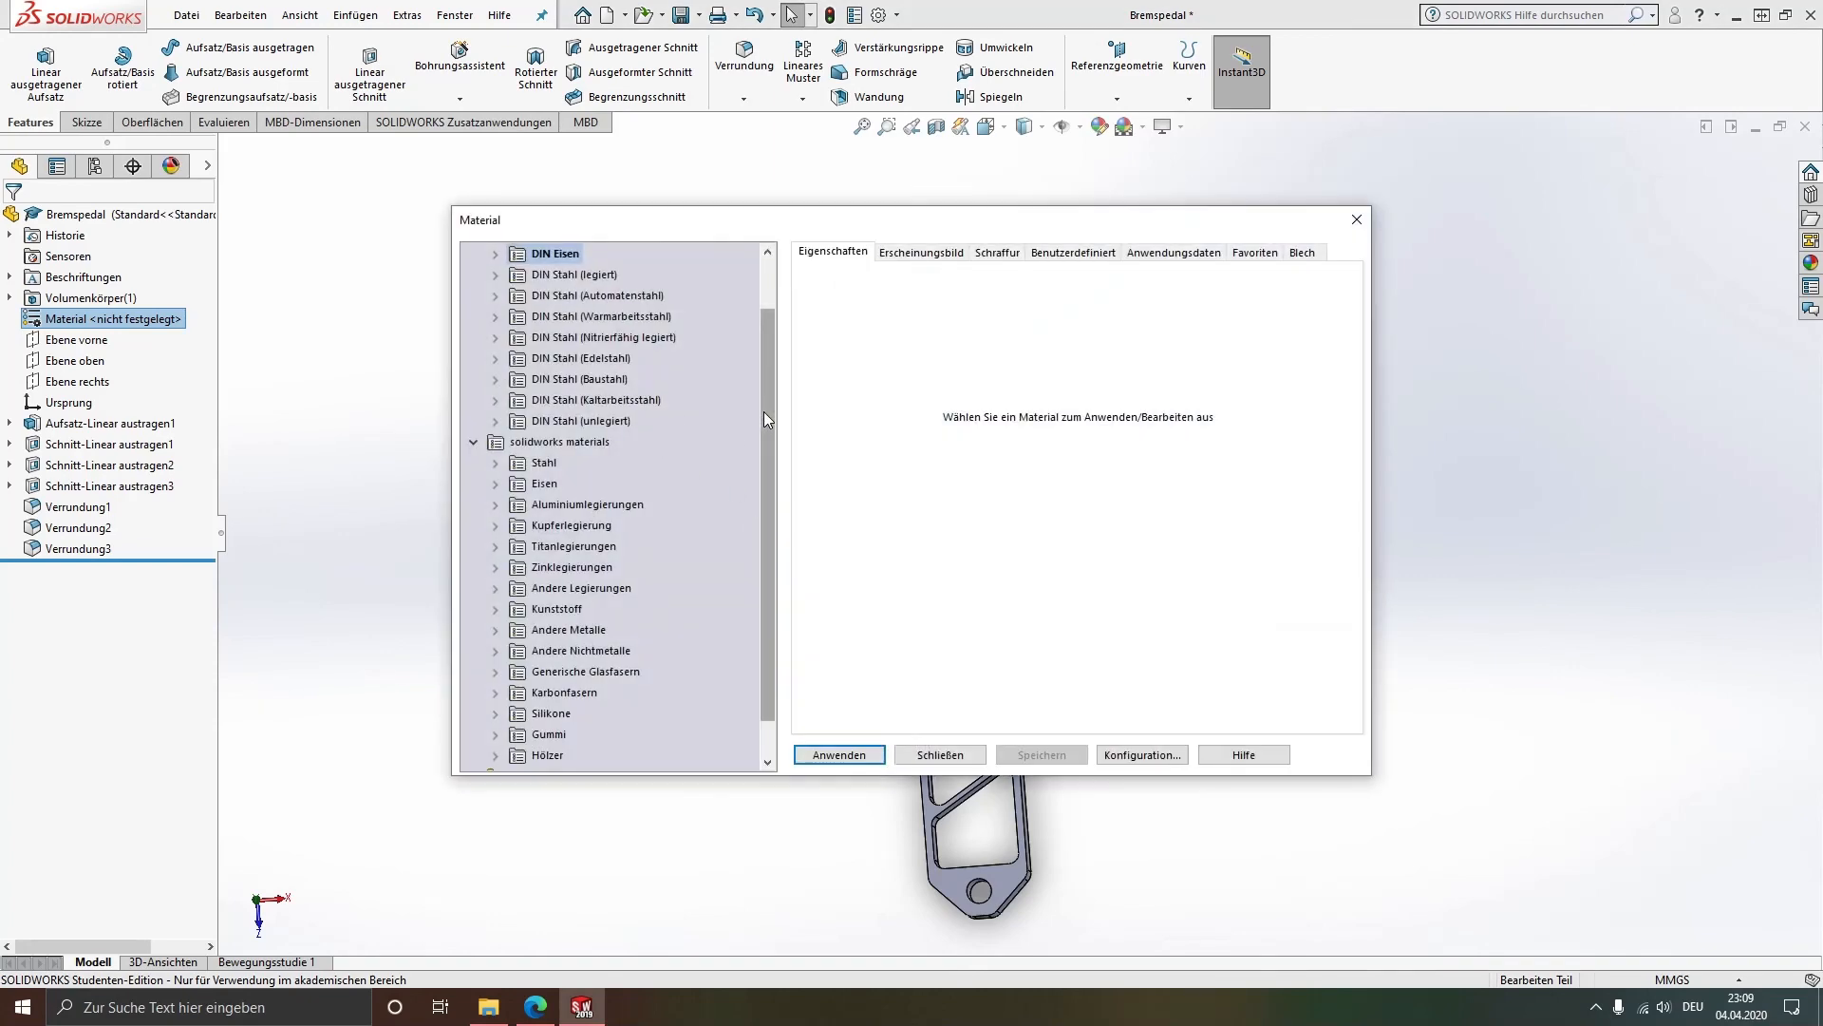
pyautogui.moveTo(763, 412); pyautogui.dragTo(771, 469)
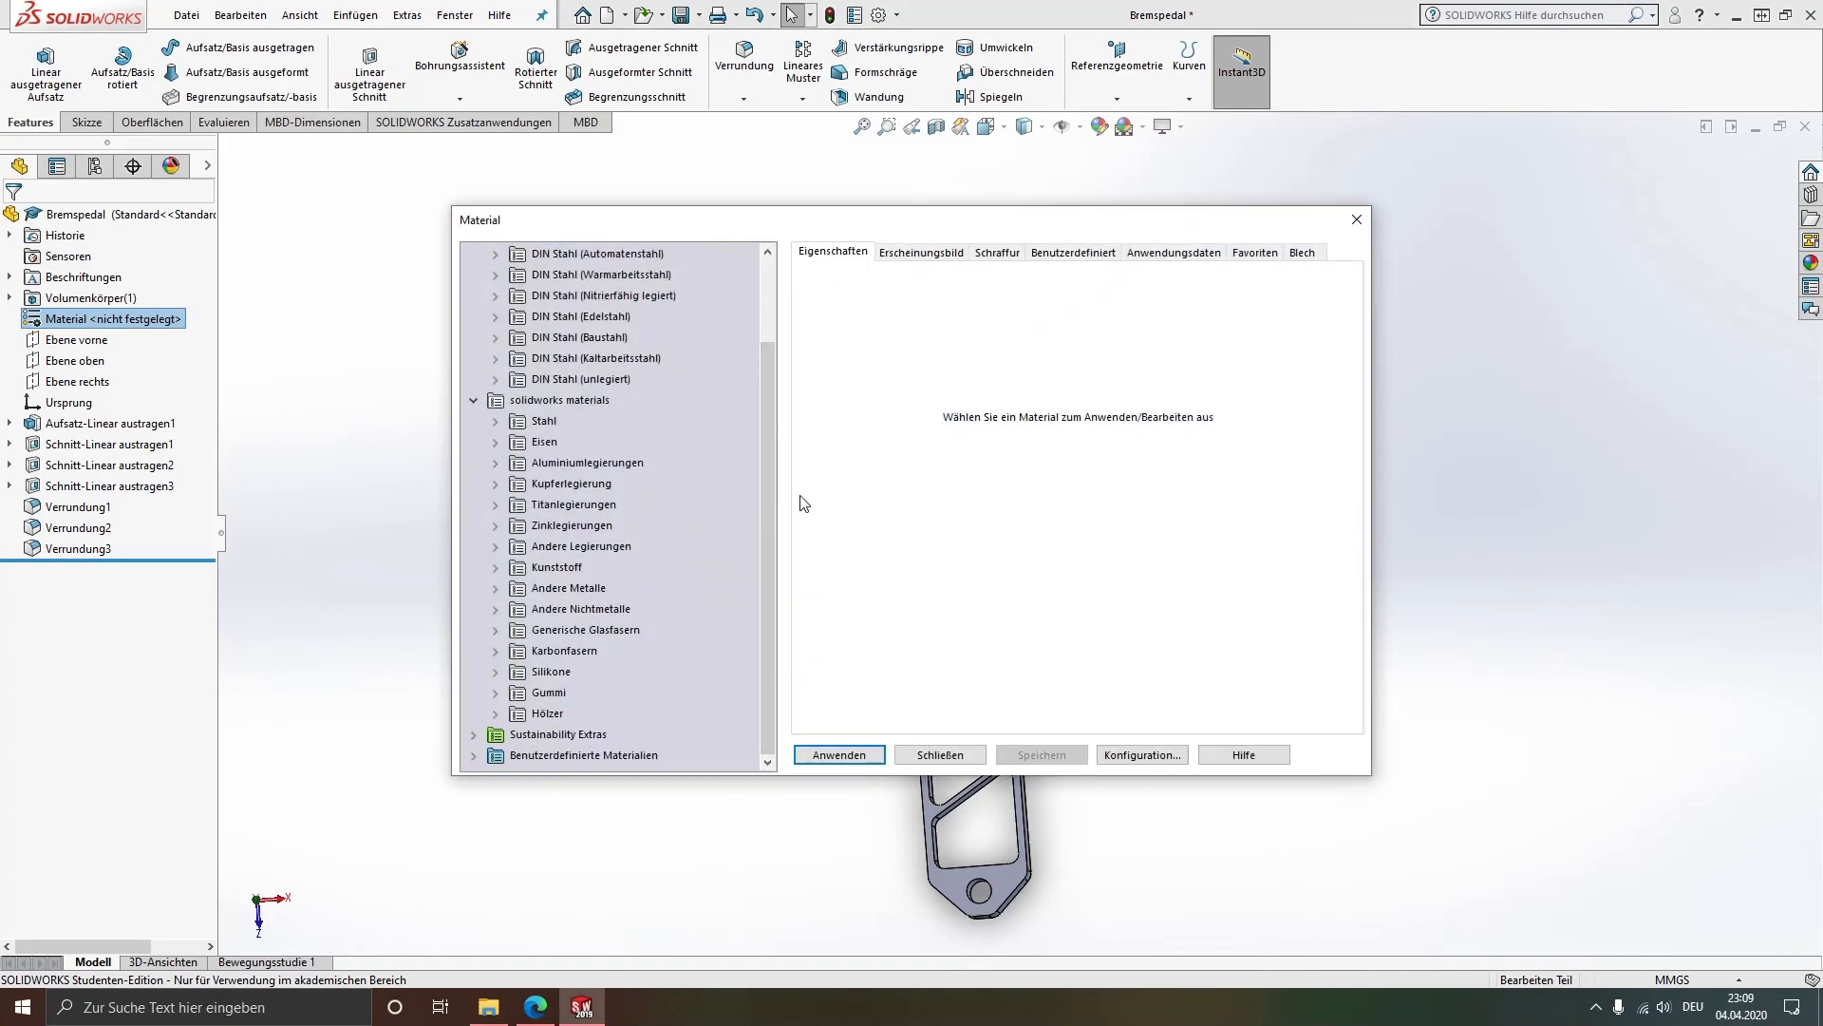
pyautogui.click(496, 462)
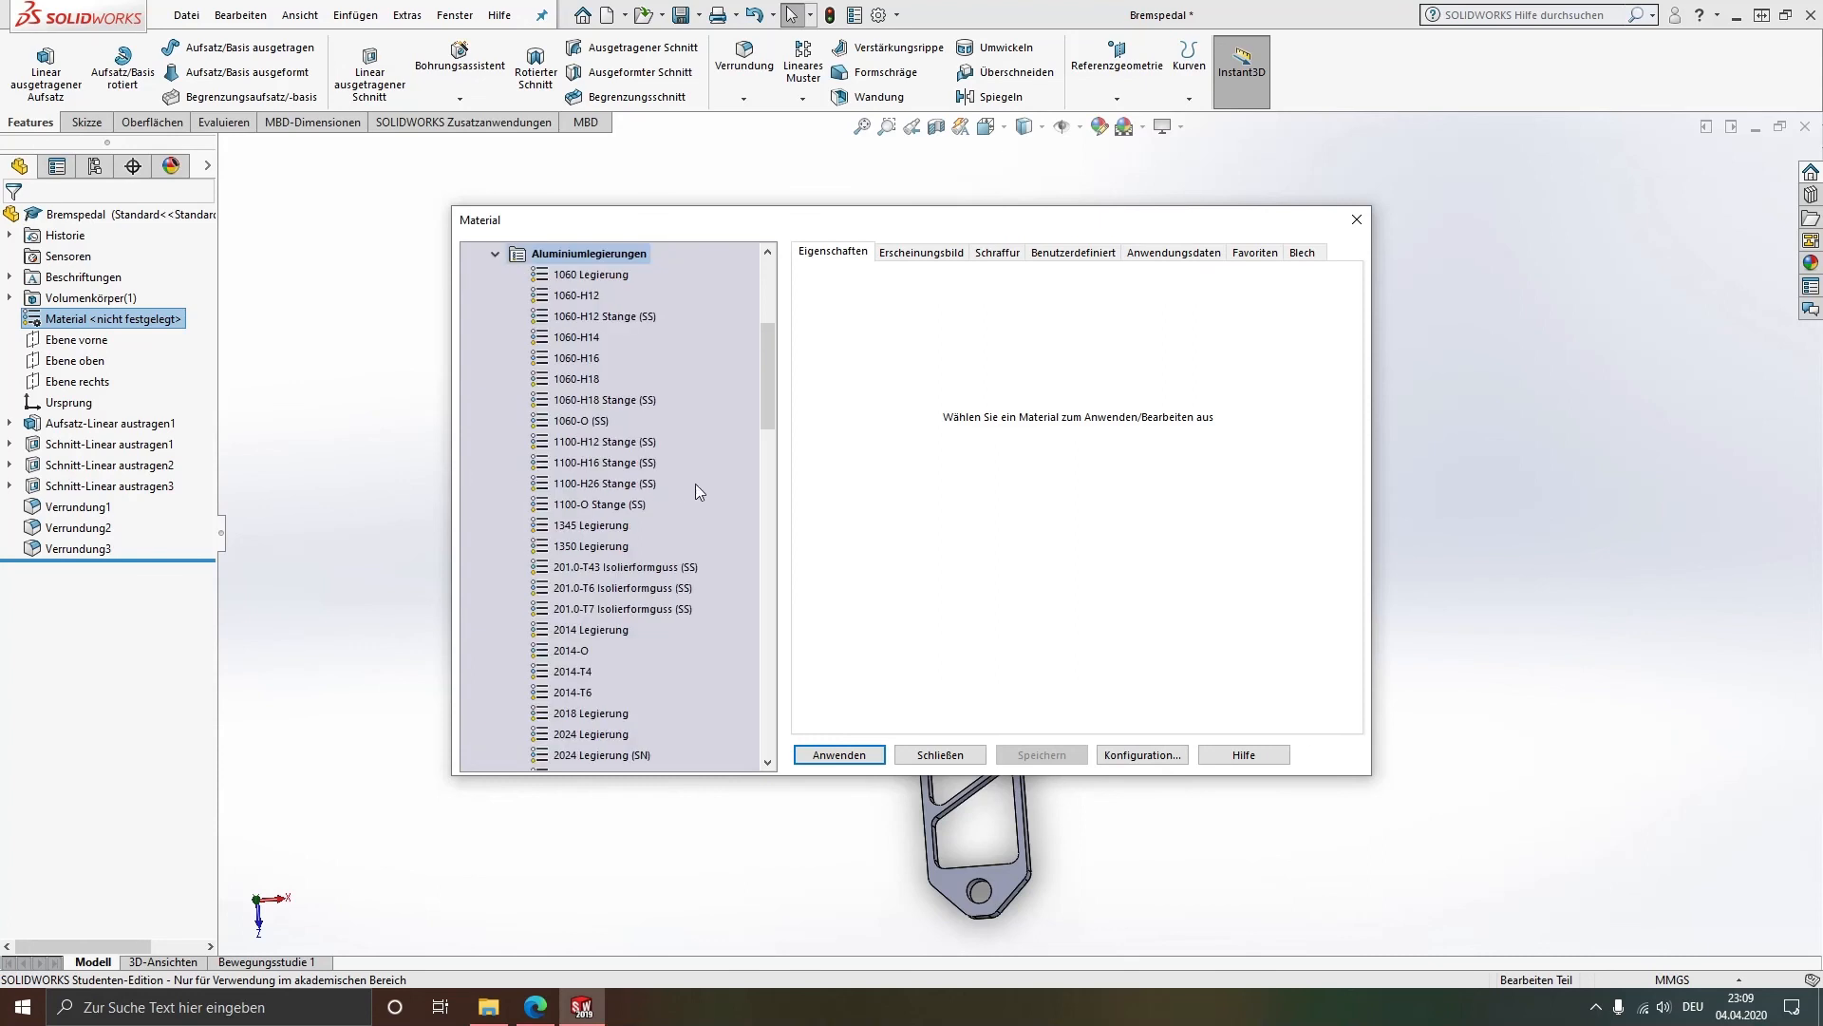
pyautogui.moveTo(767, 374); pyautogui.dragTo(767, 668)
pyautogui.click(579, 485)
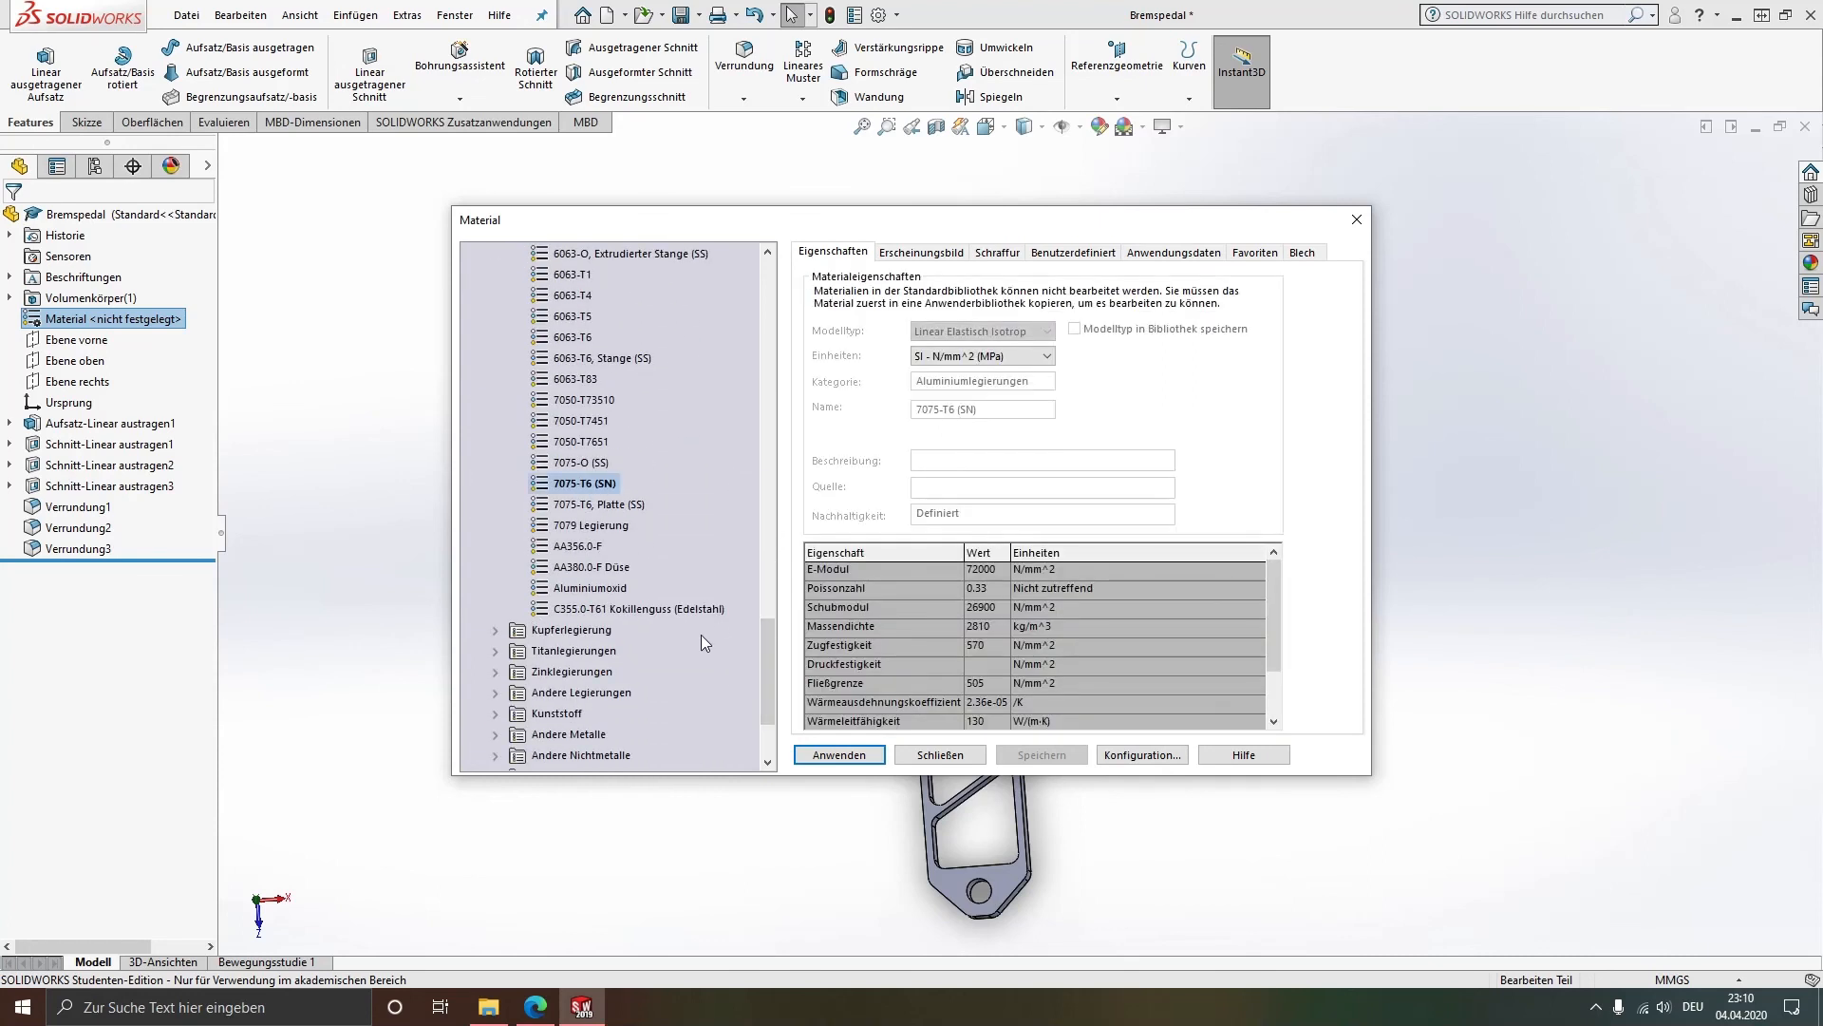
pyautogui.click(840, 755)
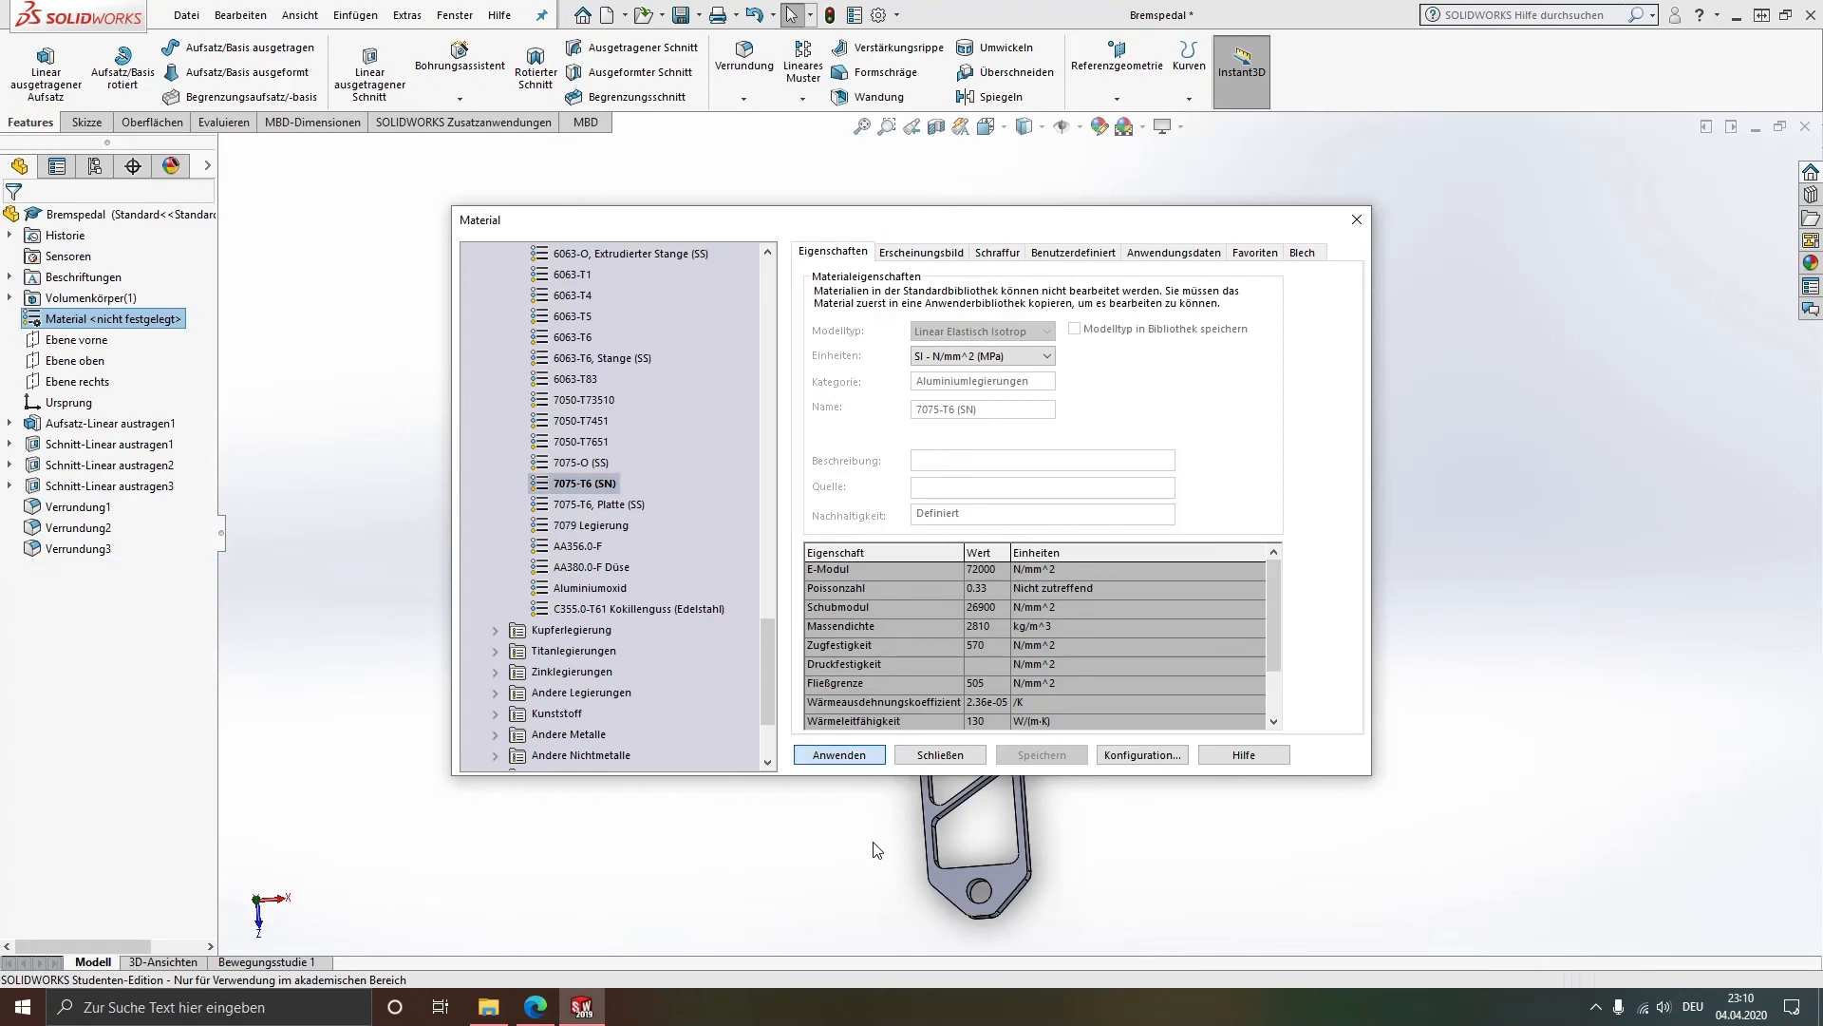
pyautogui.click(940, 755)
pyautogui.moveTo(940, 750)
pyautogui.mouseDown(button='middle')
pyautogui.moveTo(941, 690)
pyautogui.moveTo(933, 719)
pyautogui.mouseUp(button='middle')
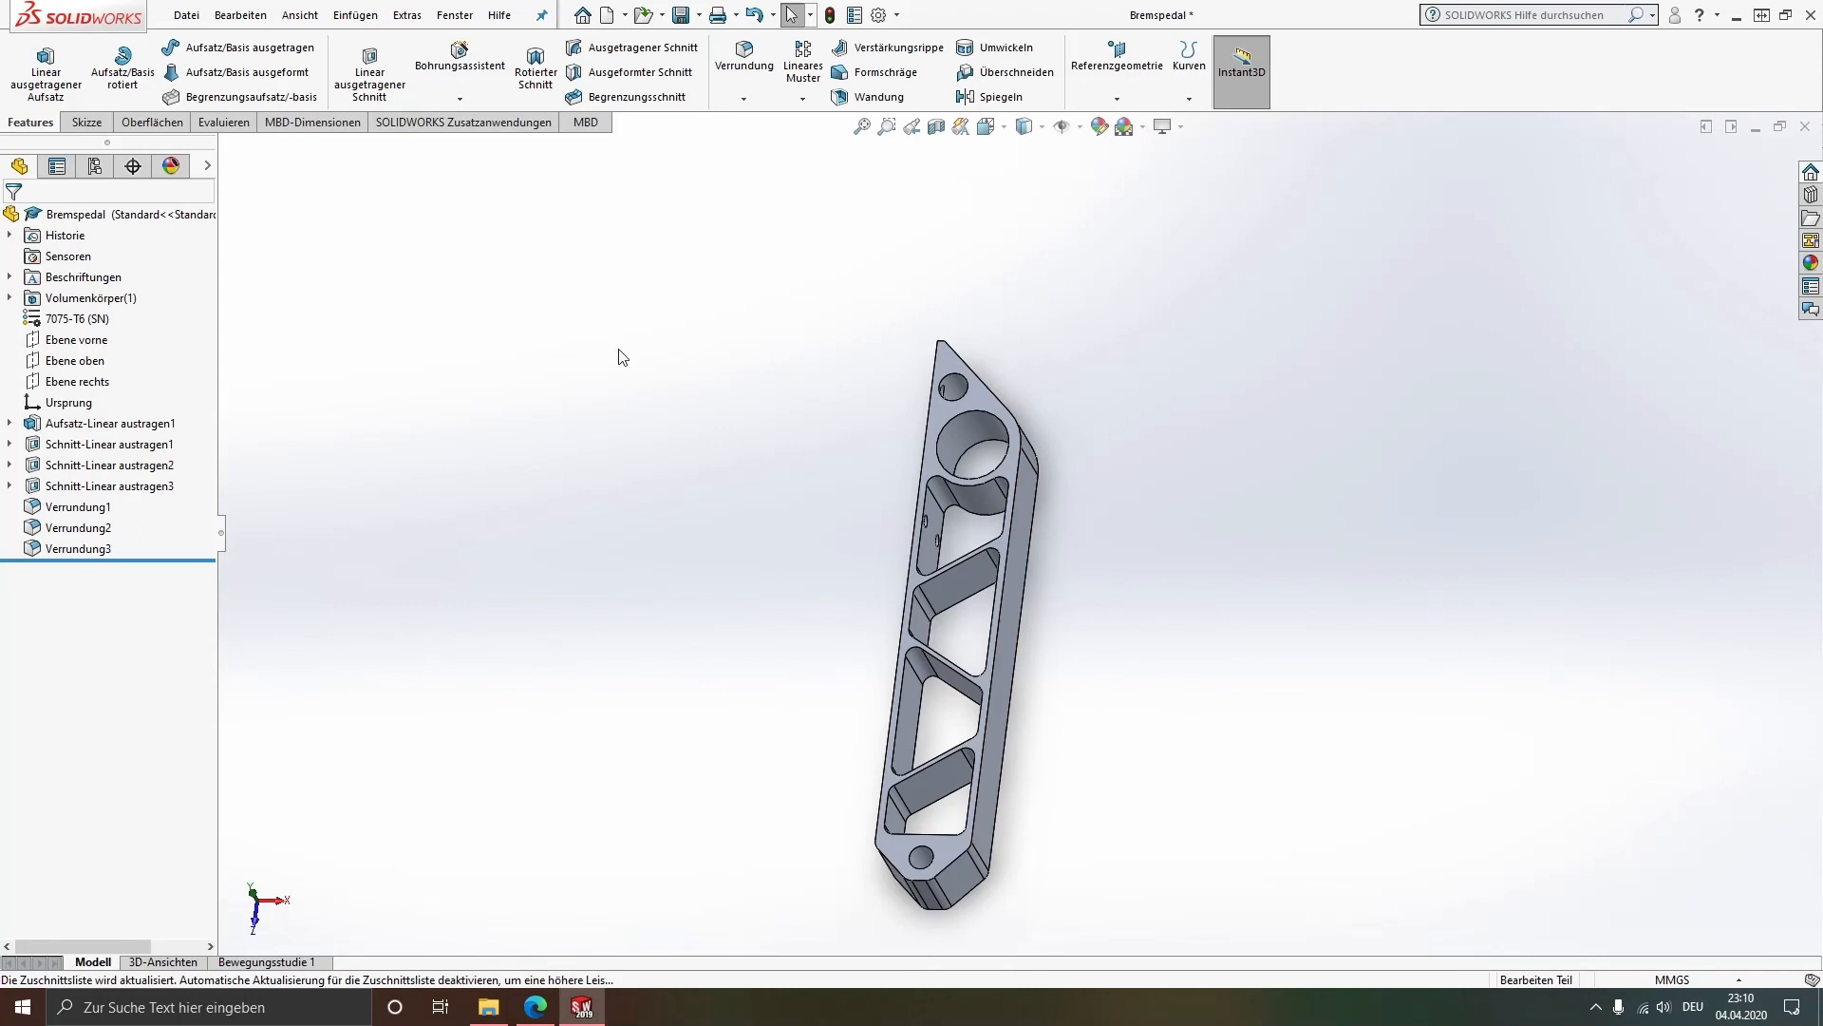
pyautogui.moveTo(916, 605); pyautogui.dragTo(920, 608, button='middle')
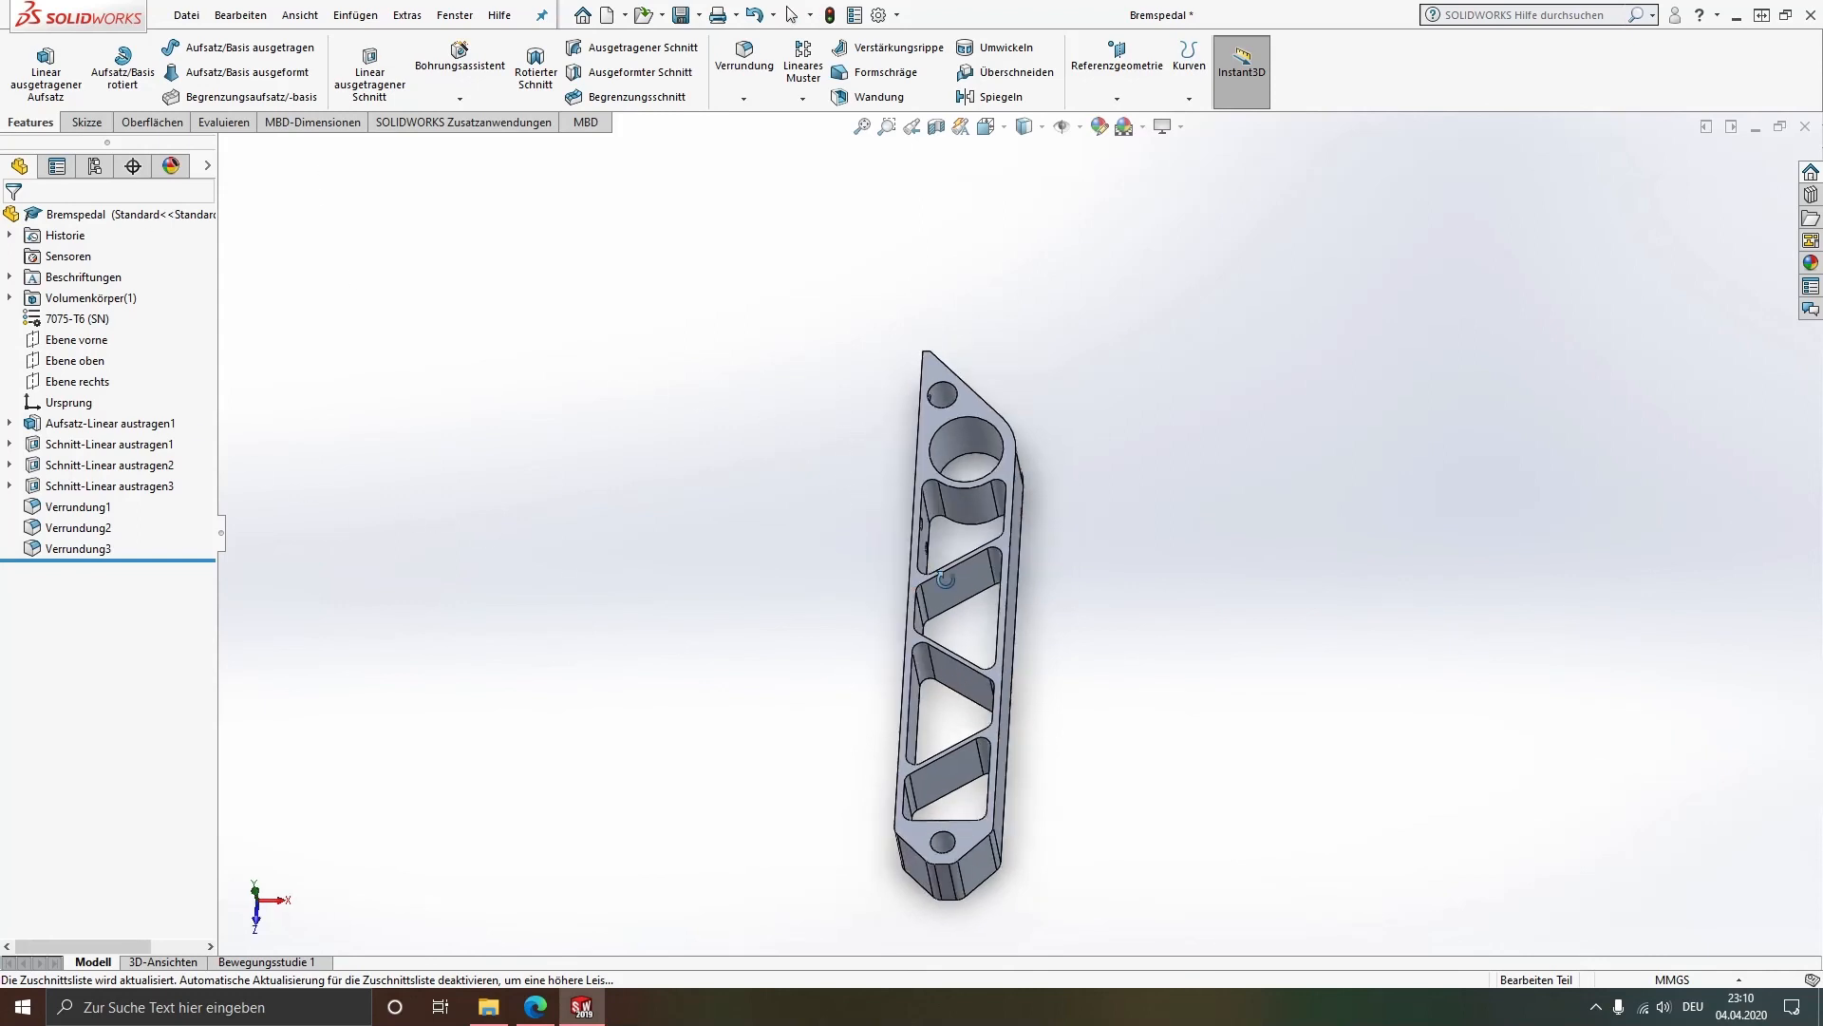
# Step: Evaluate the mass properties of the finished pedal, read its mass and close the report
pyautogui.click(223, 127)
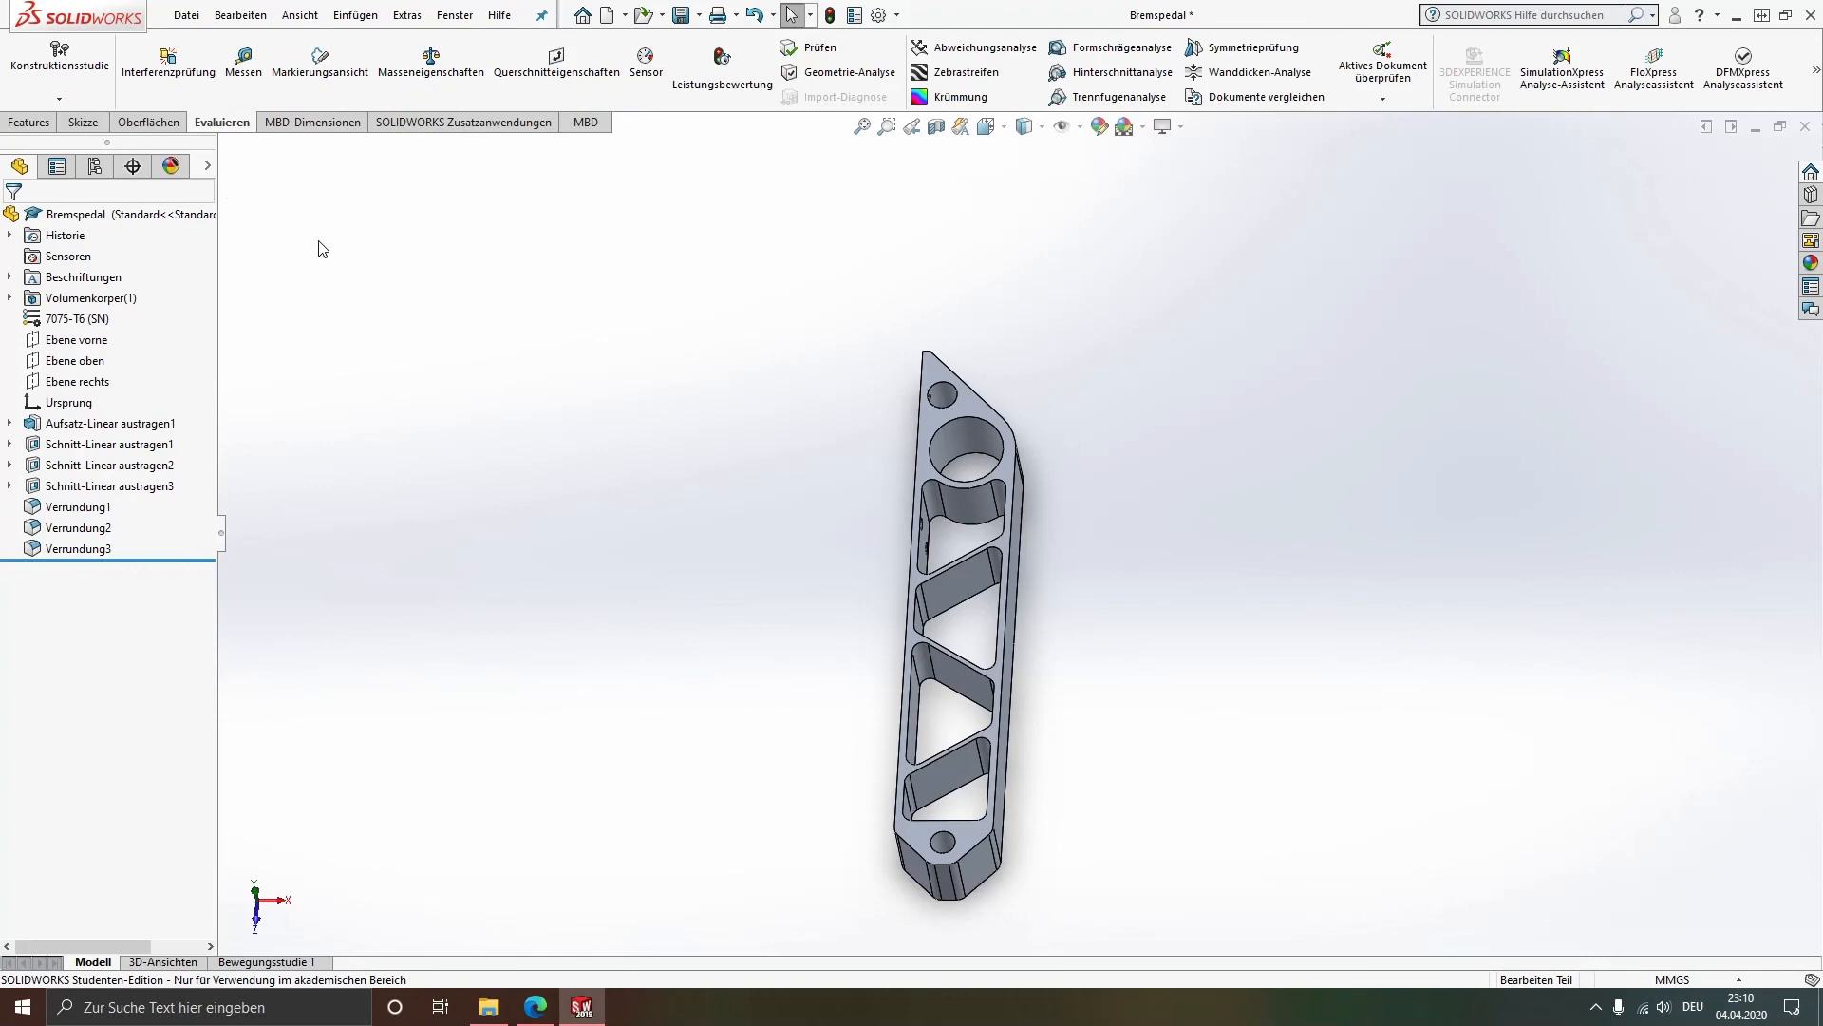
pyautogui.click(432, 70)
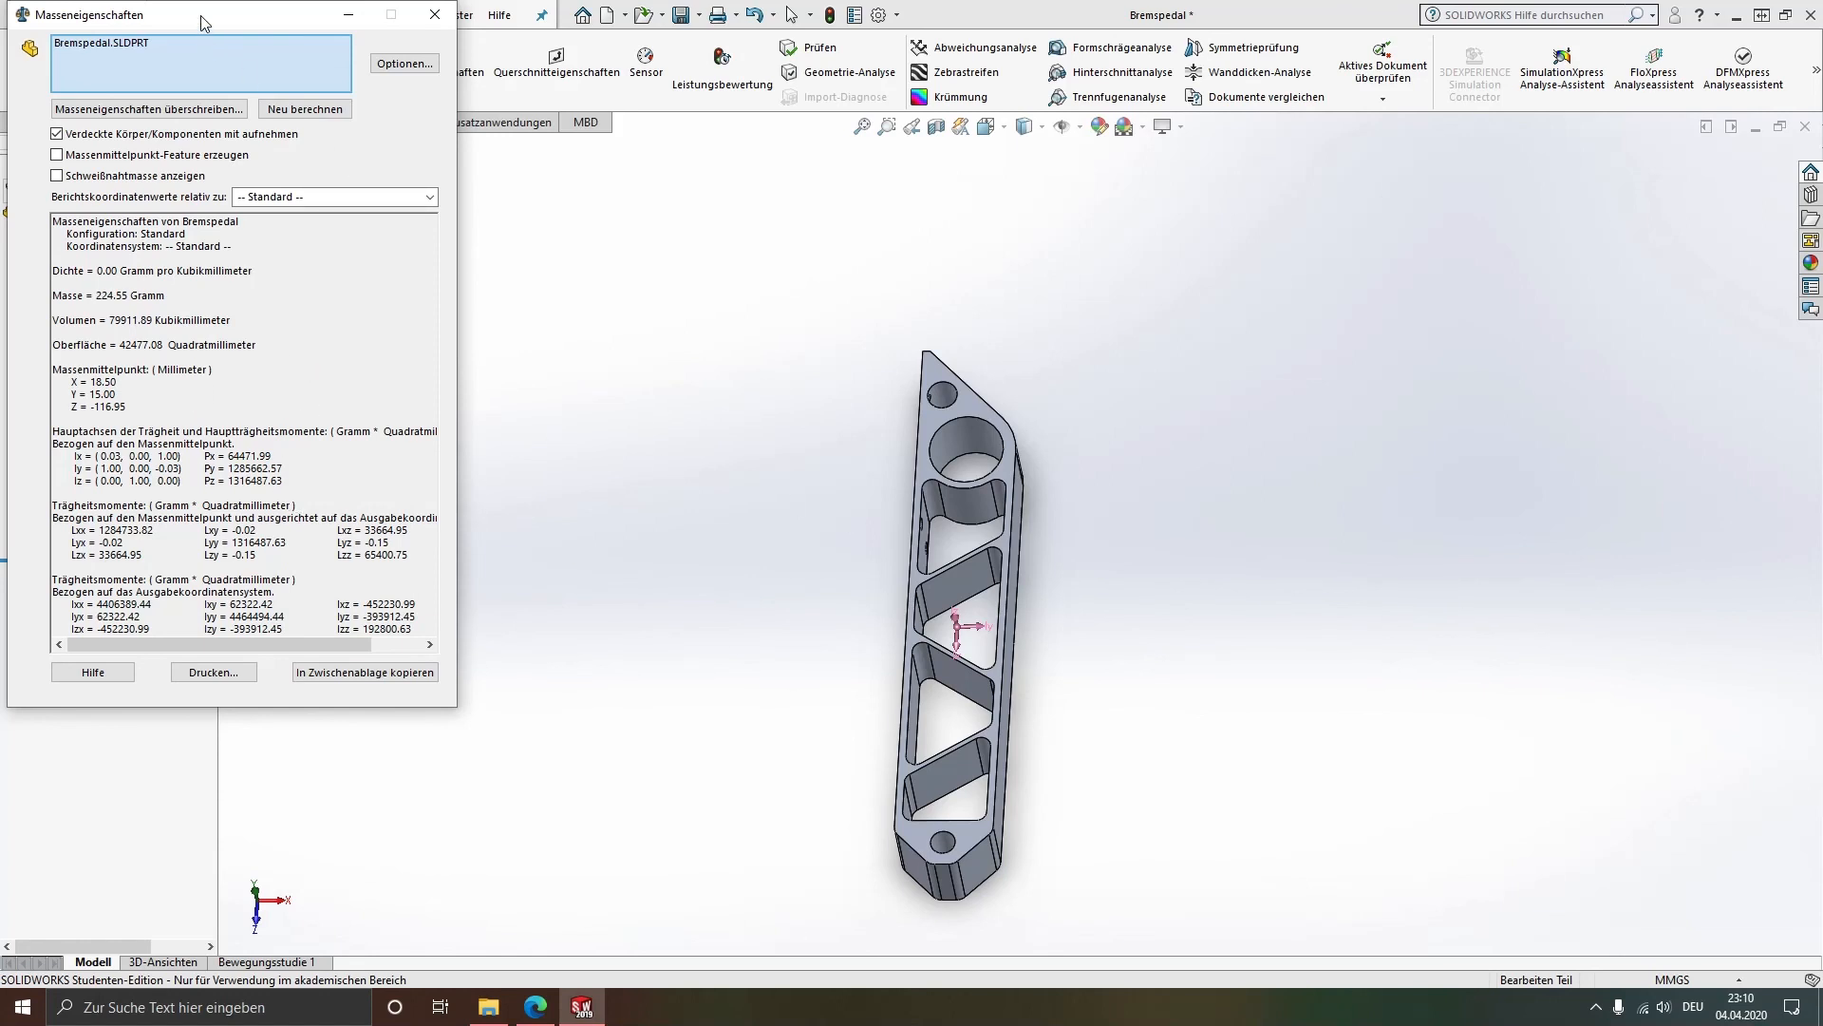
pyautogui.moveTo(202, 23); pyautogui.dragTo(642, 253)
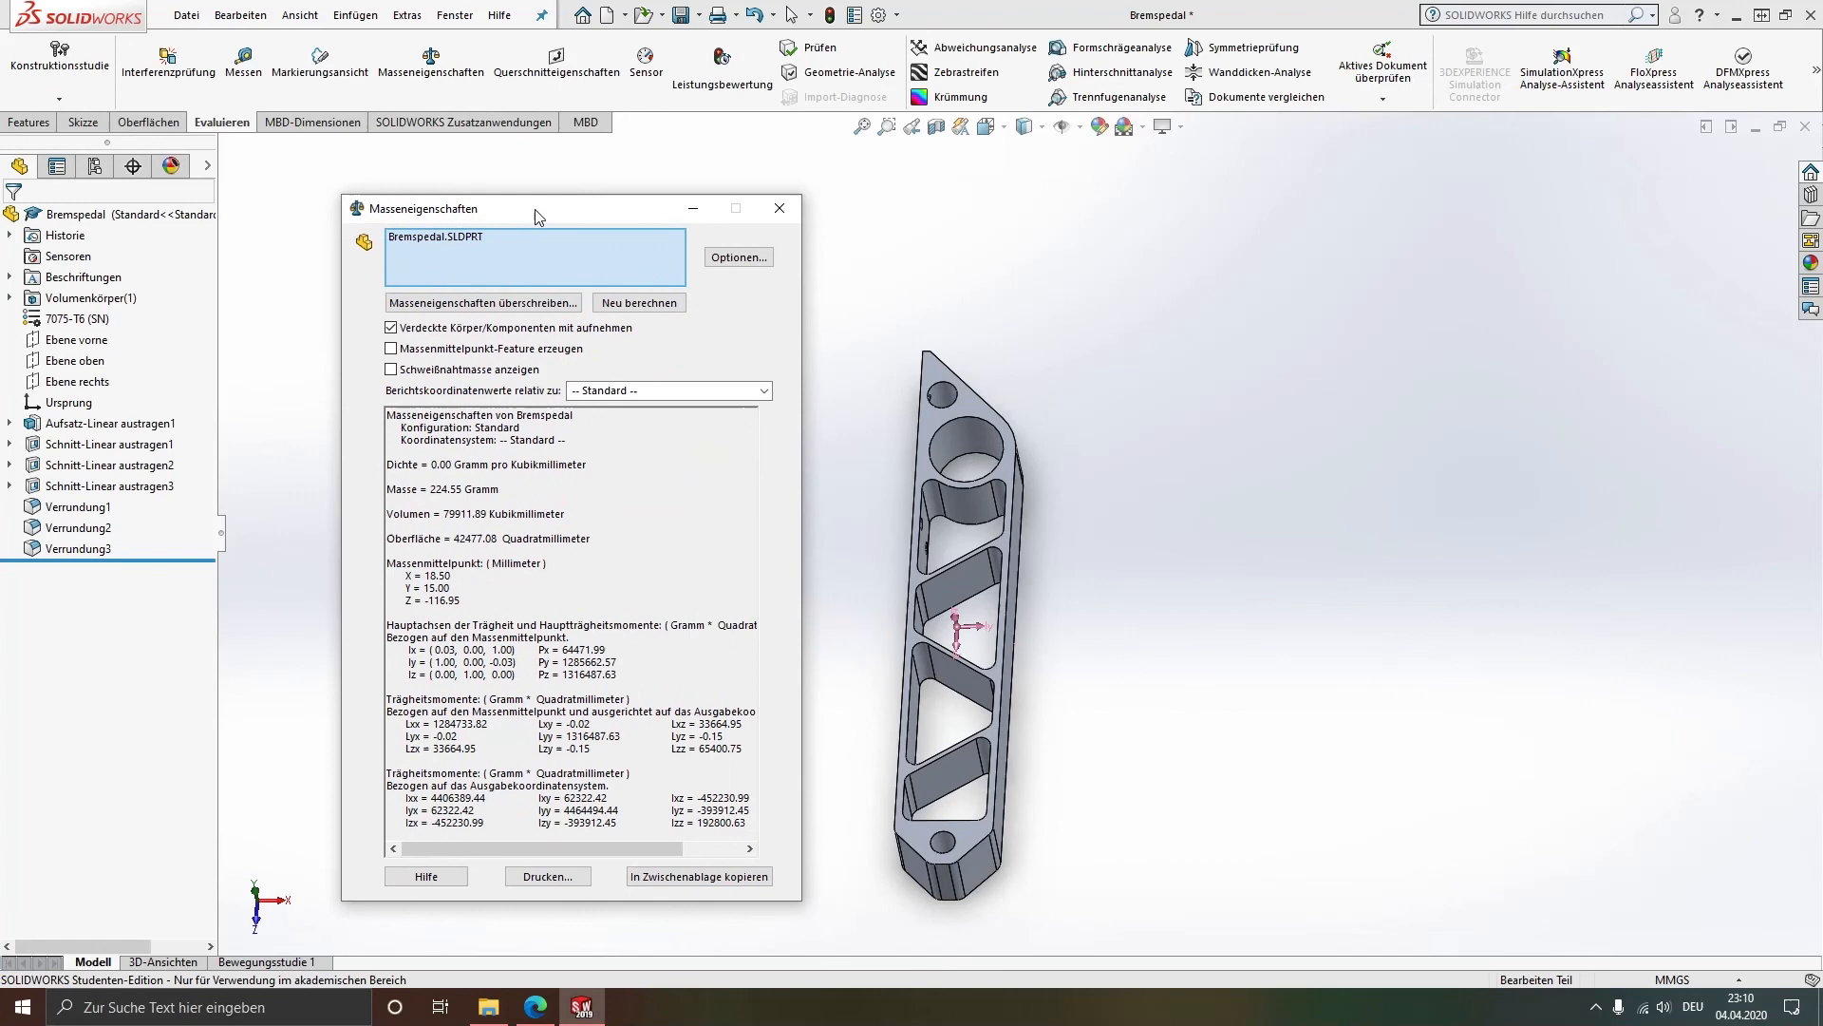
pyautogui.click(778, 208)
pyautogui.moveTo(1005, 530); pyautogui.dragTo(1018, 571, button='middle')
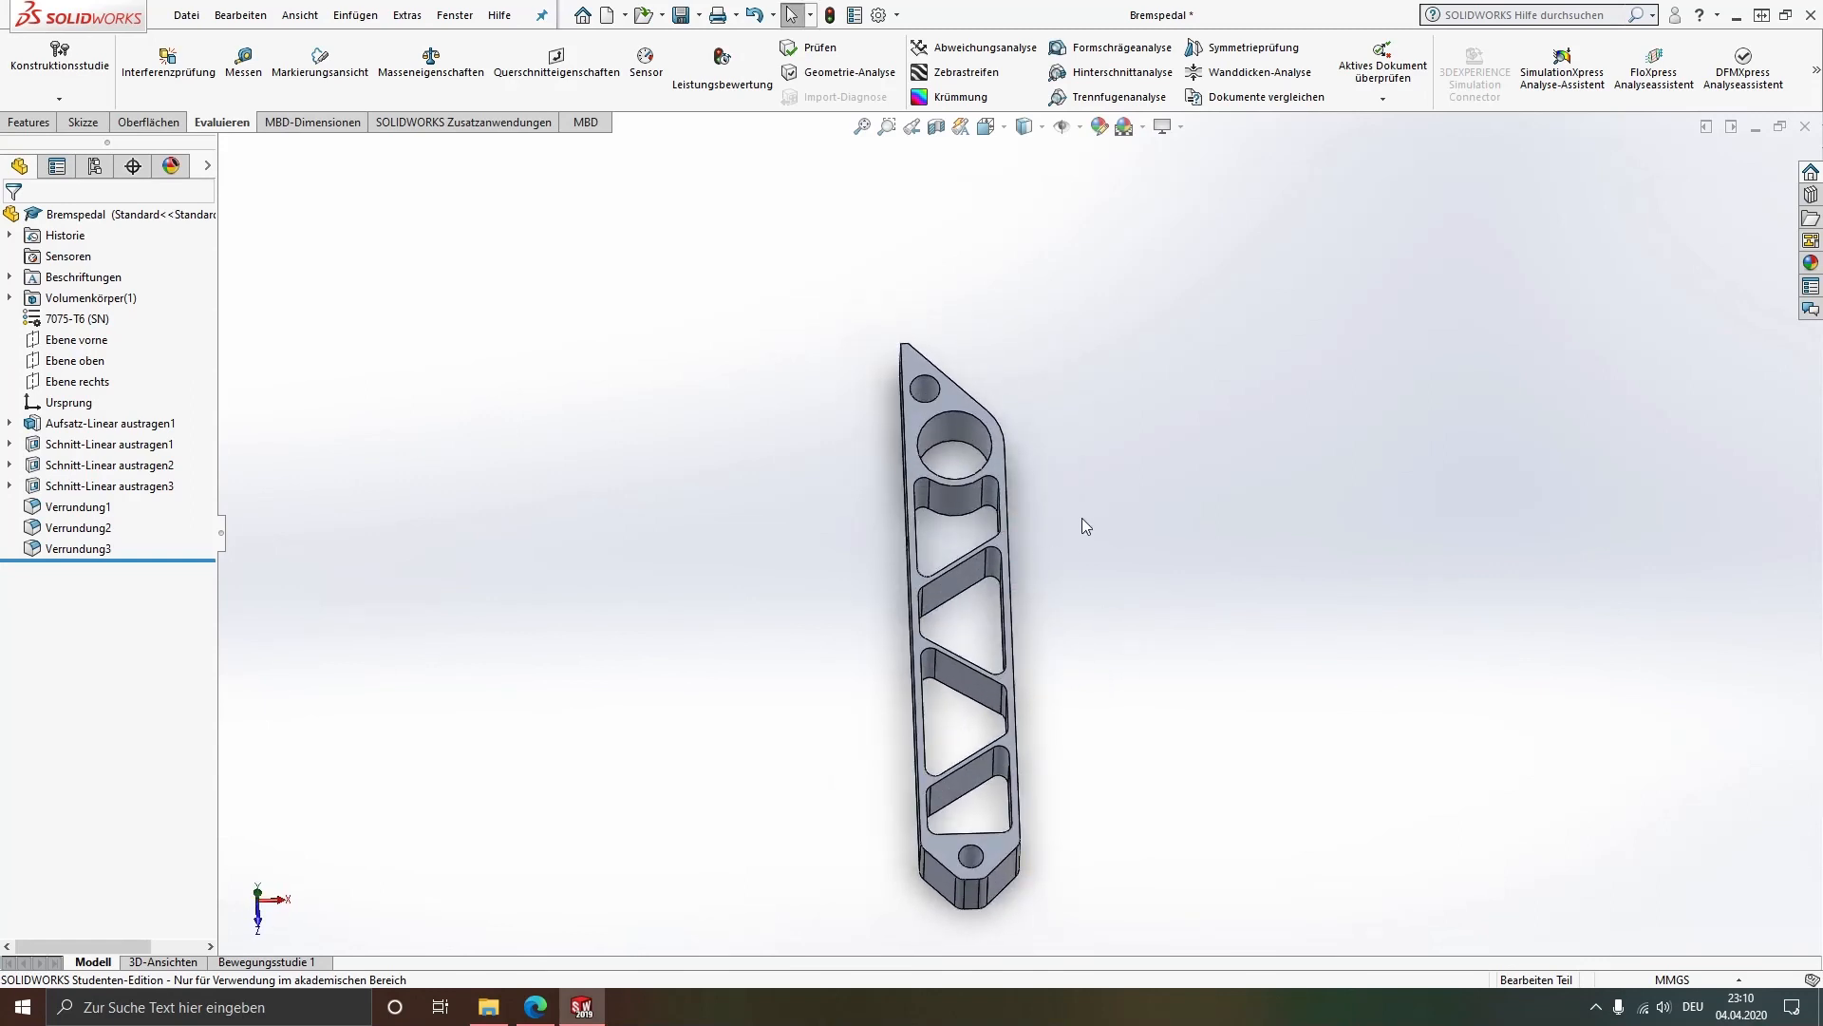